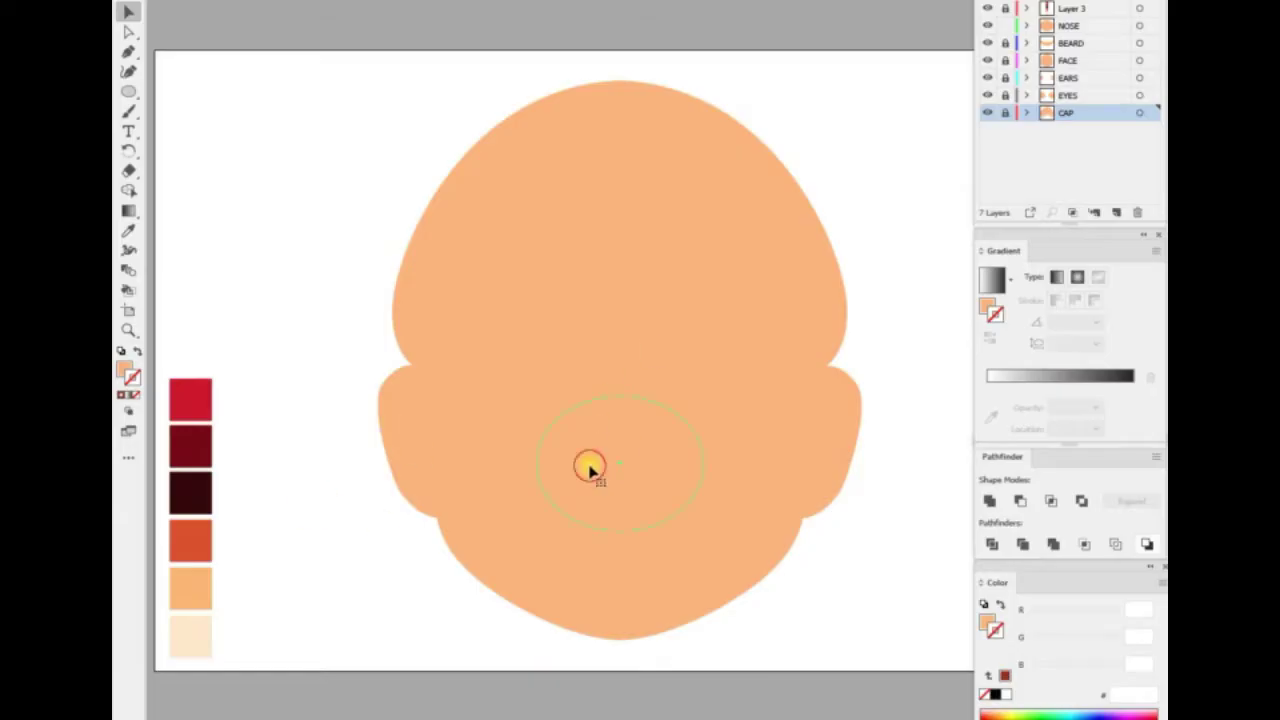
Give the nose oval a freeform gradient with a pale cream point at the top
left_click(589, 468)
left_click(1077, 277)
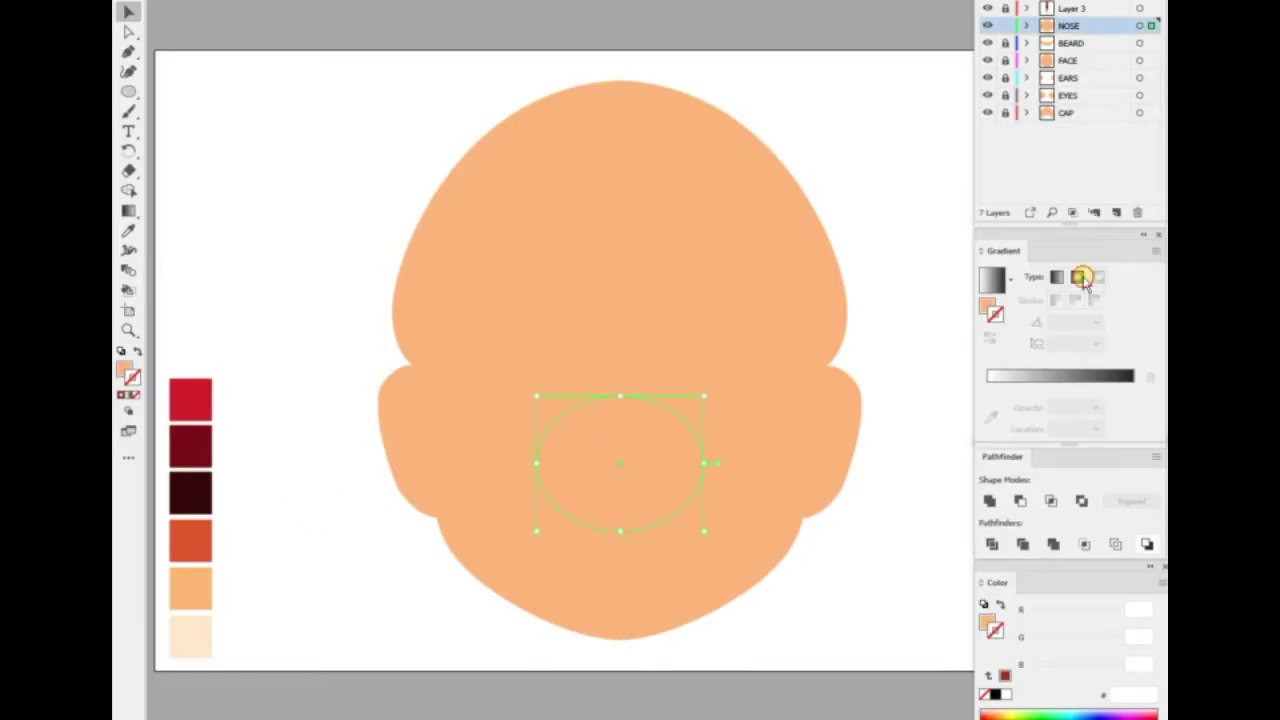
left_click(122, 395)
key("g")
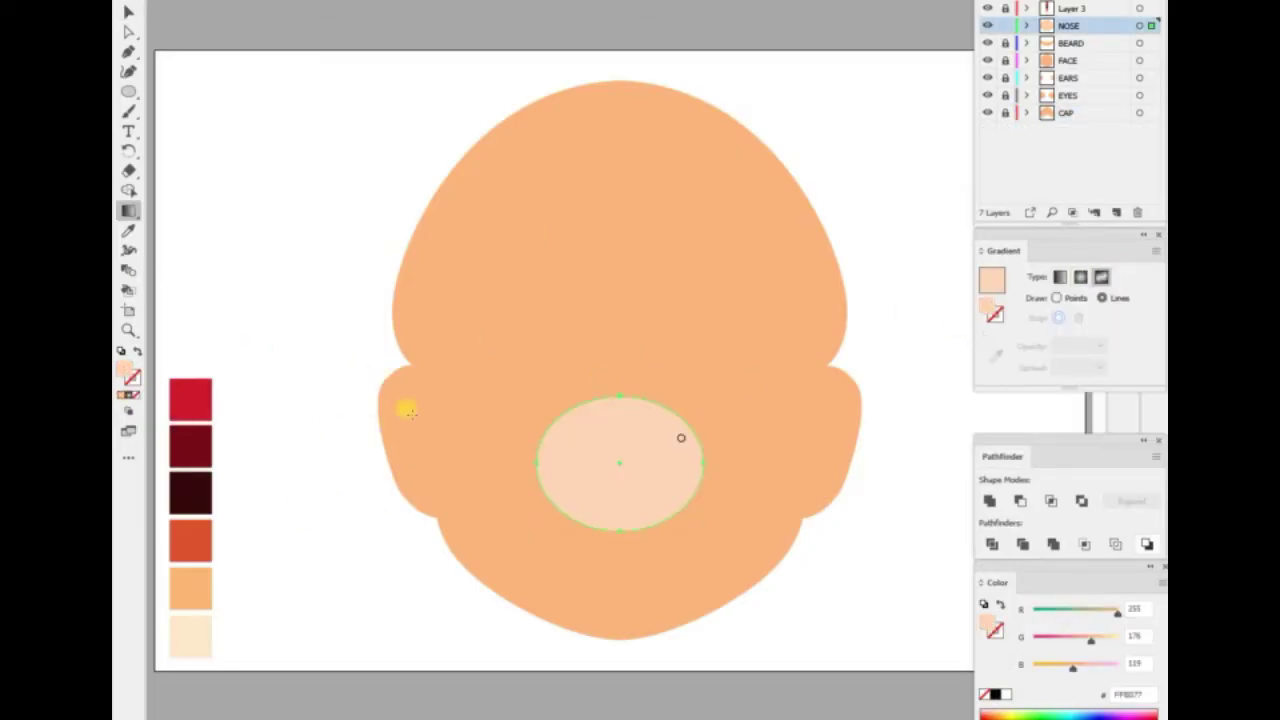
left_click(996, 356)
left_click(190, 625)
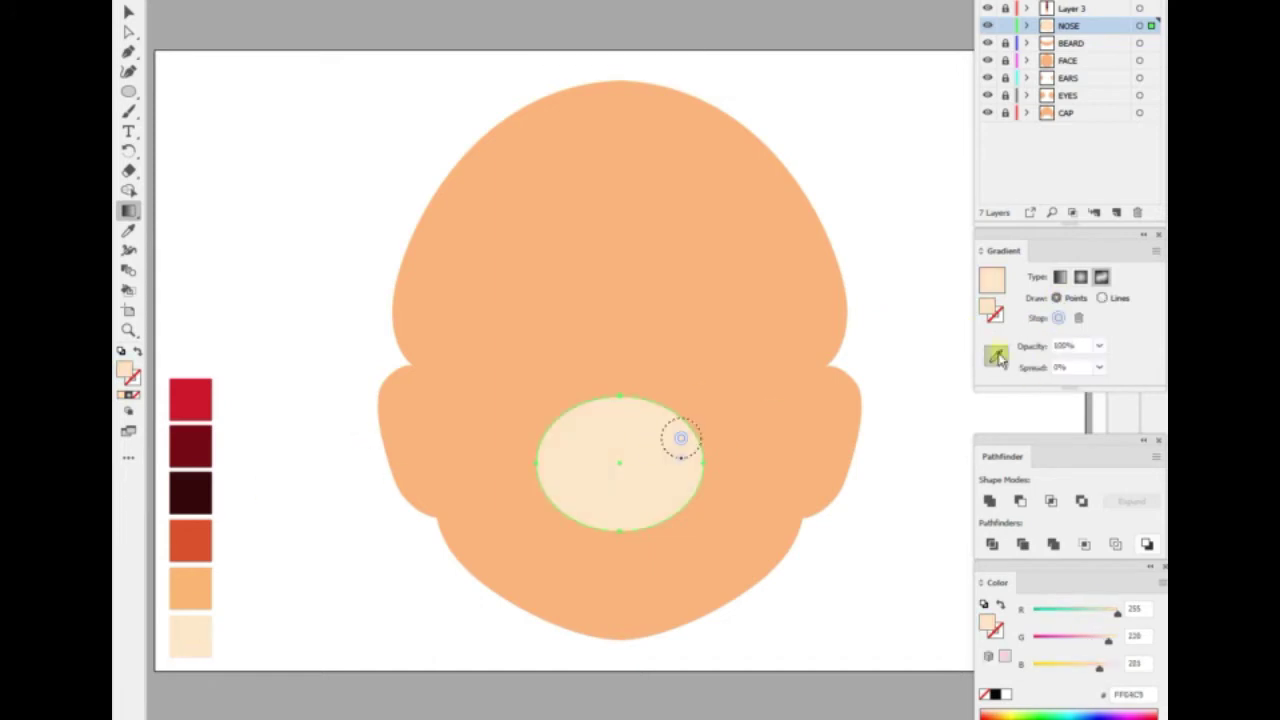
Add orange-red and deep red gradient points along the bottom of the nose
key("ctrl+=")
left_click(698, 330)
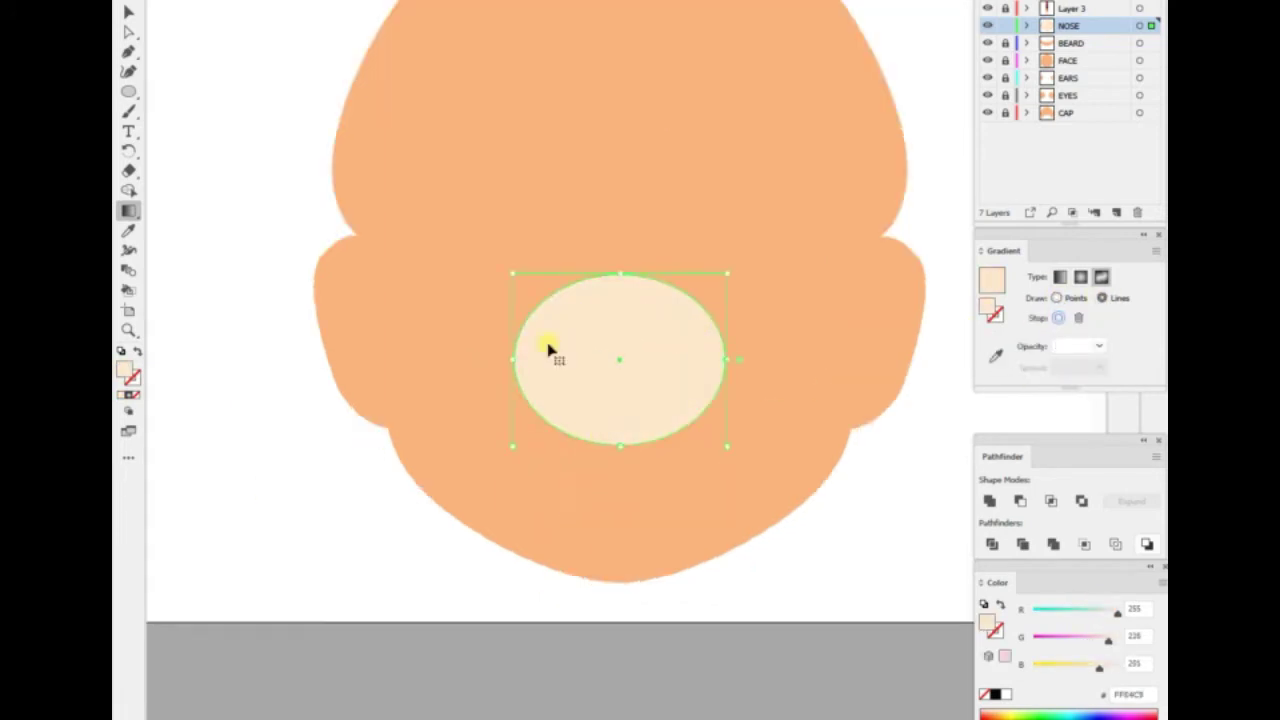
key("ctrl+minus")
left_click(131, 212)
left_click(662, 384)
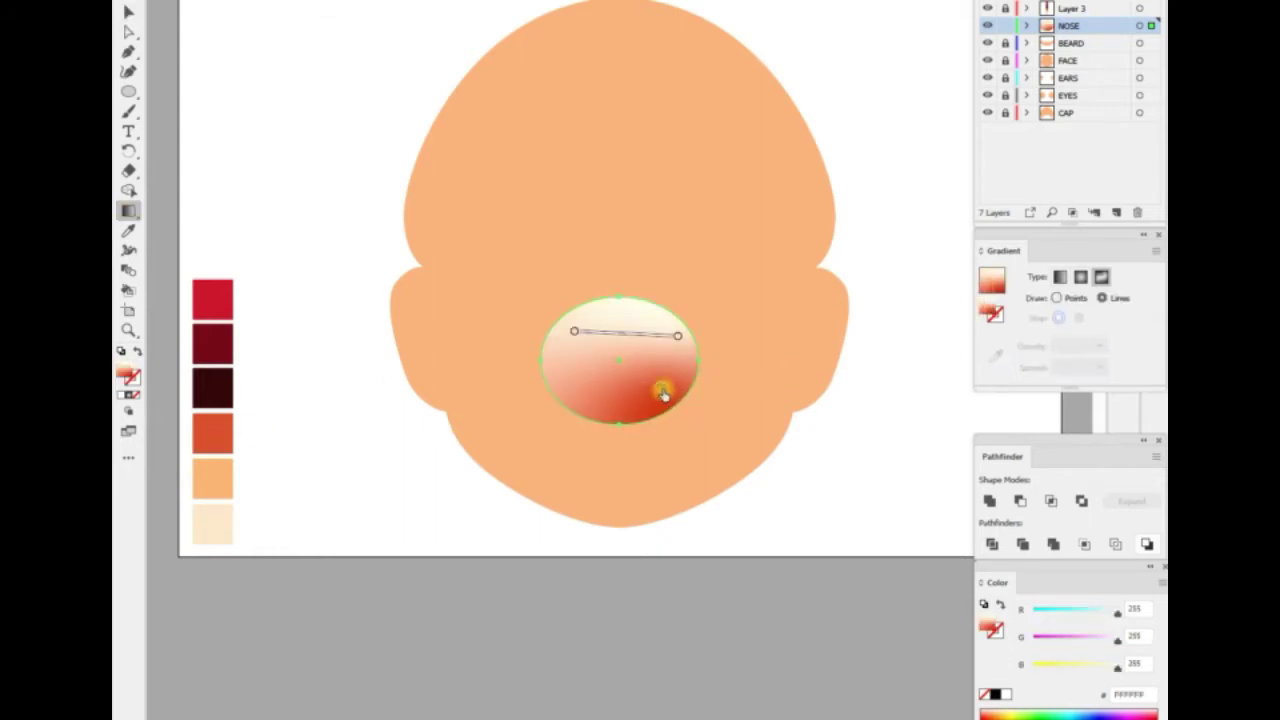
left_click(568, 385)
key("ctrl+plus")
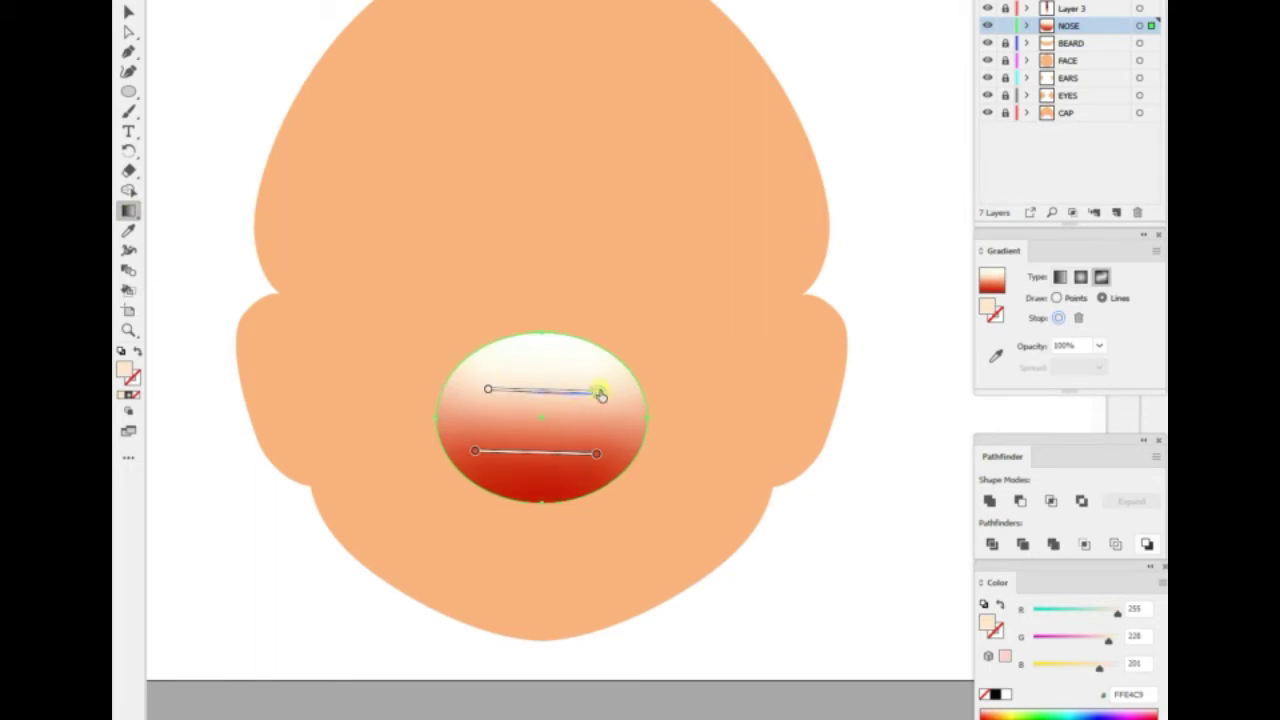
left_click(369, 609)
Draw a small highlight ellipse on the nose top and apply a Feather effect
key("l")
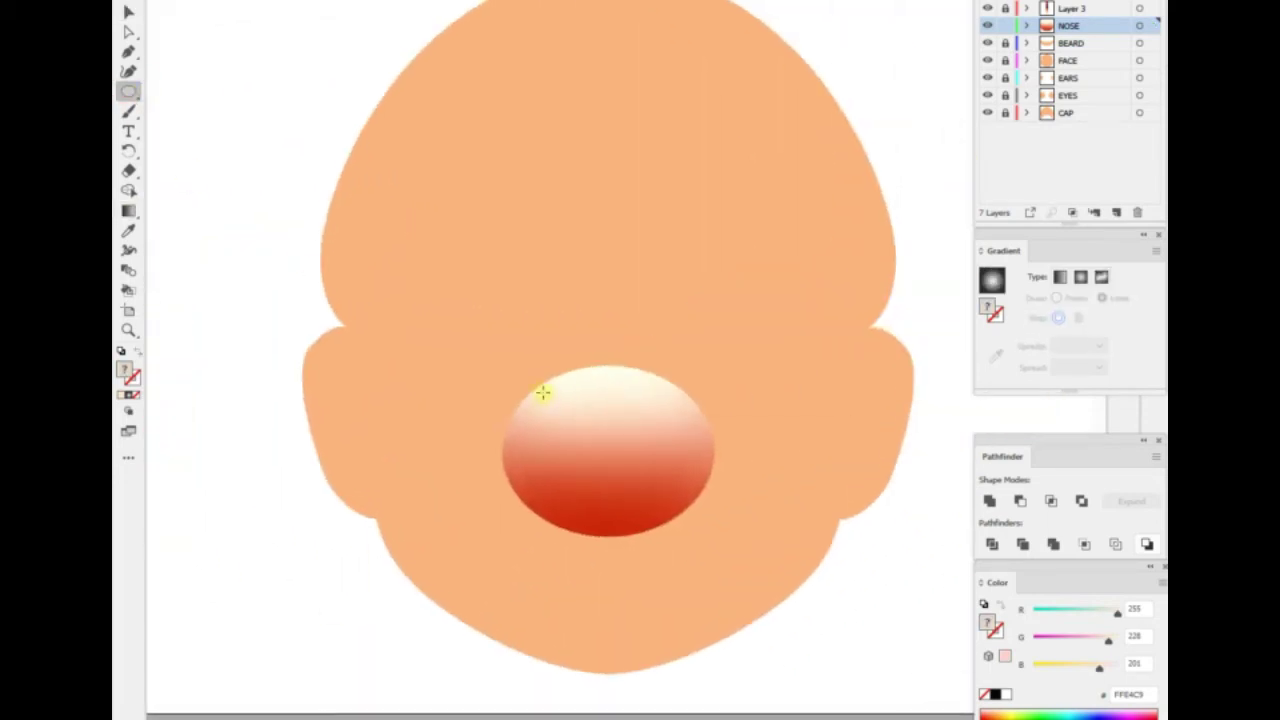
left_click_drag(543, 391, 635, 437)
left_click(570, 106)
left_click(676, 350)
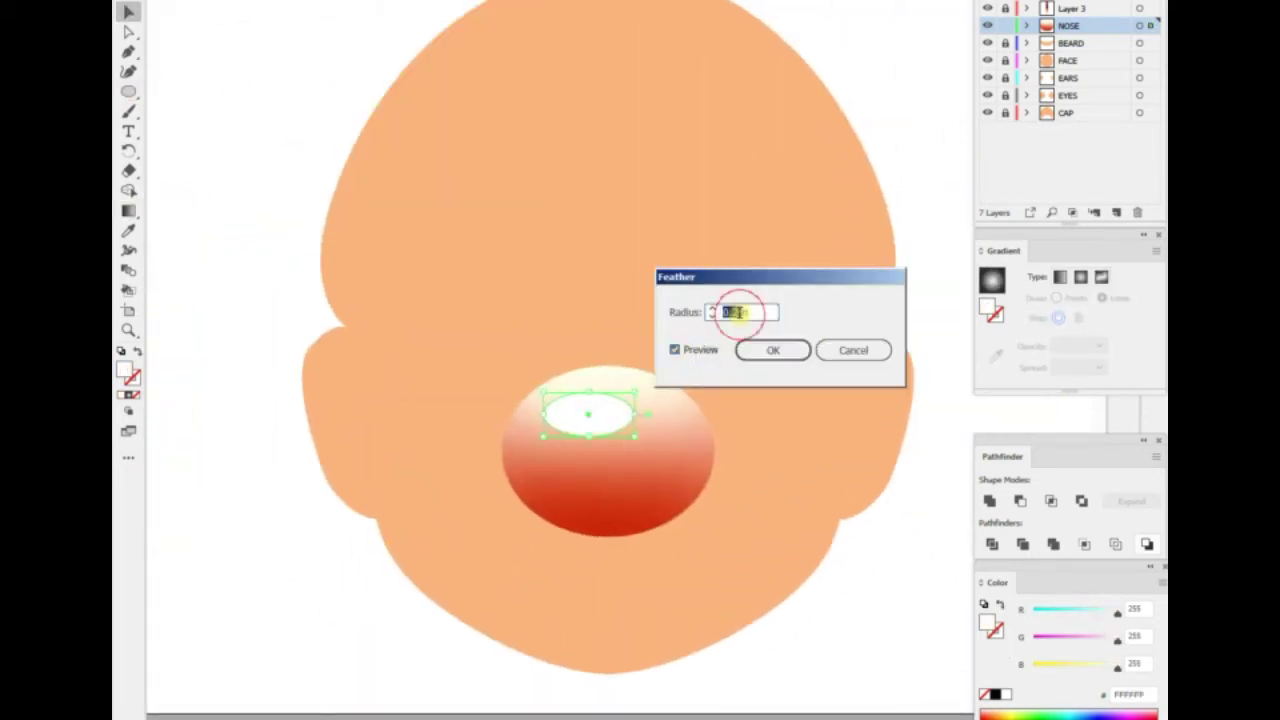
left_click(769, 350)
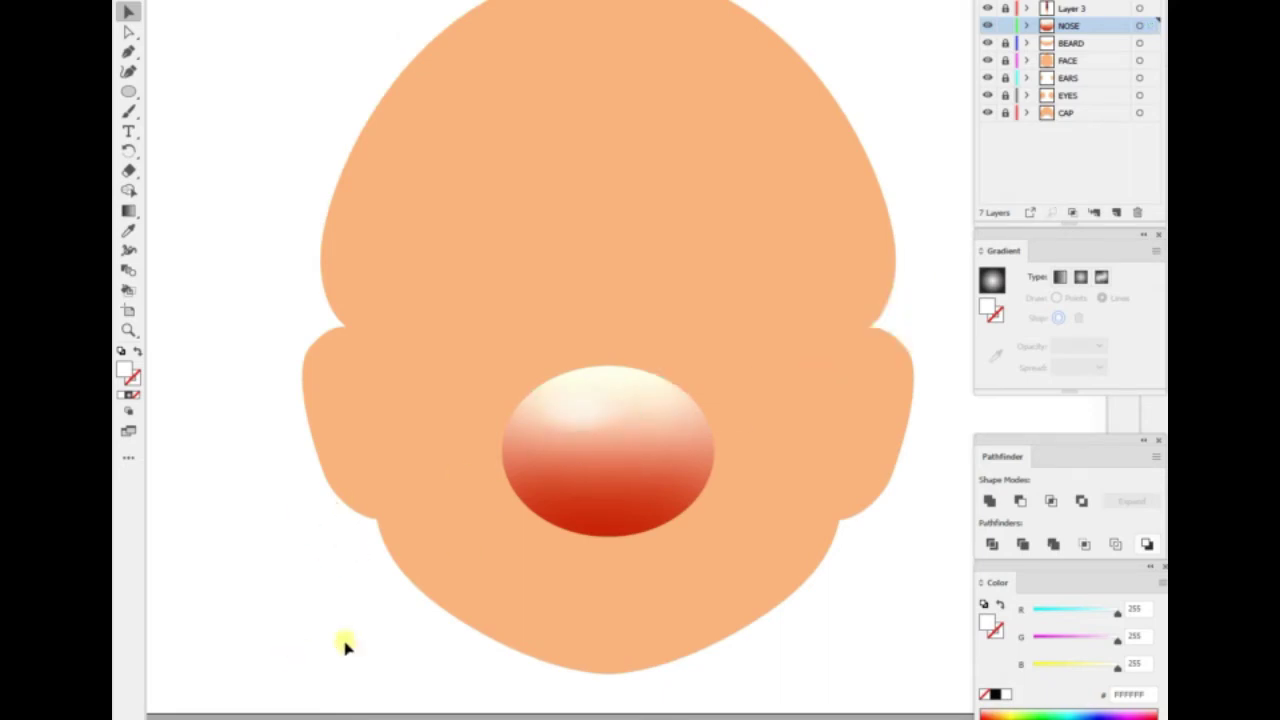
Duplicate the nose oval, delete its top anchor, and resize the lower half along the nose bottom
key("ctrl+plus")
left_click(592, 598)
key("Return")
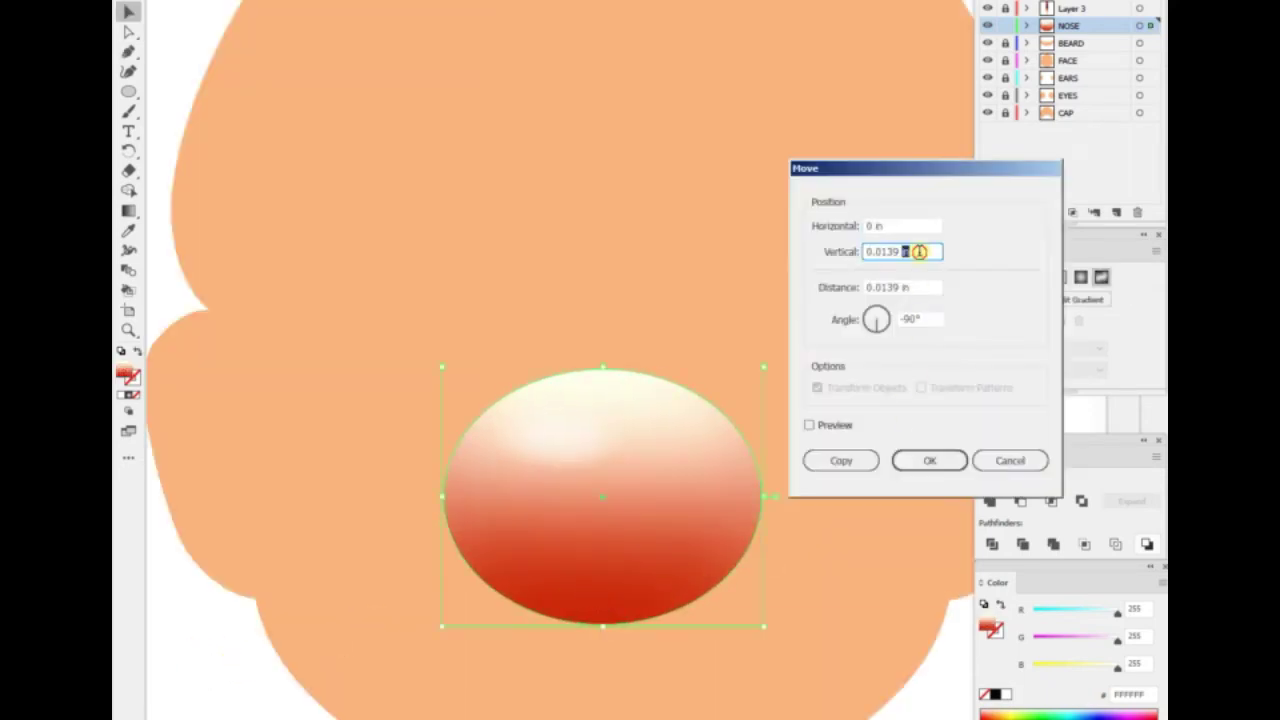
key("Escape")
left_click(604, 377)
key("Delete")
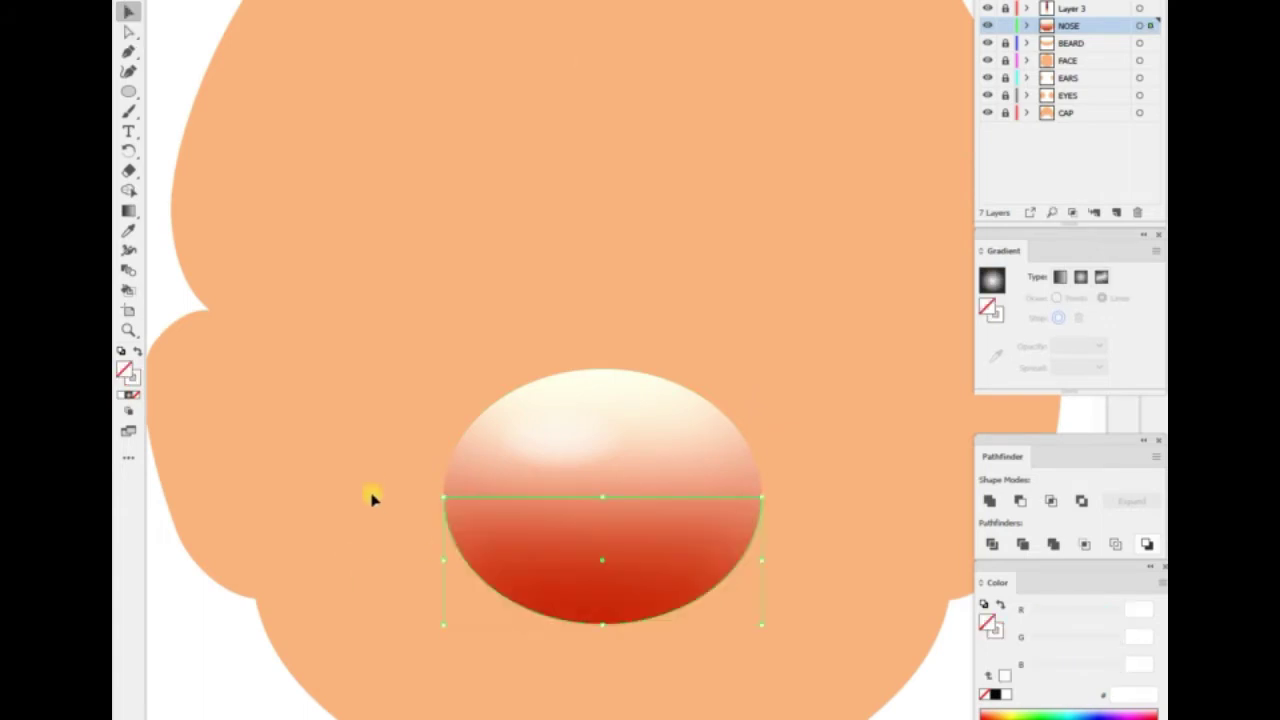
left_click(396, 18)
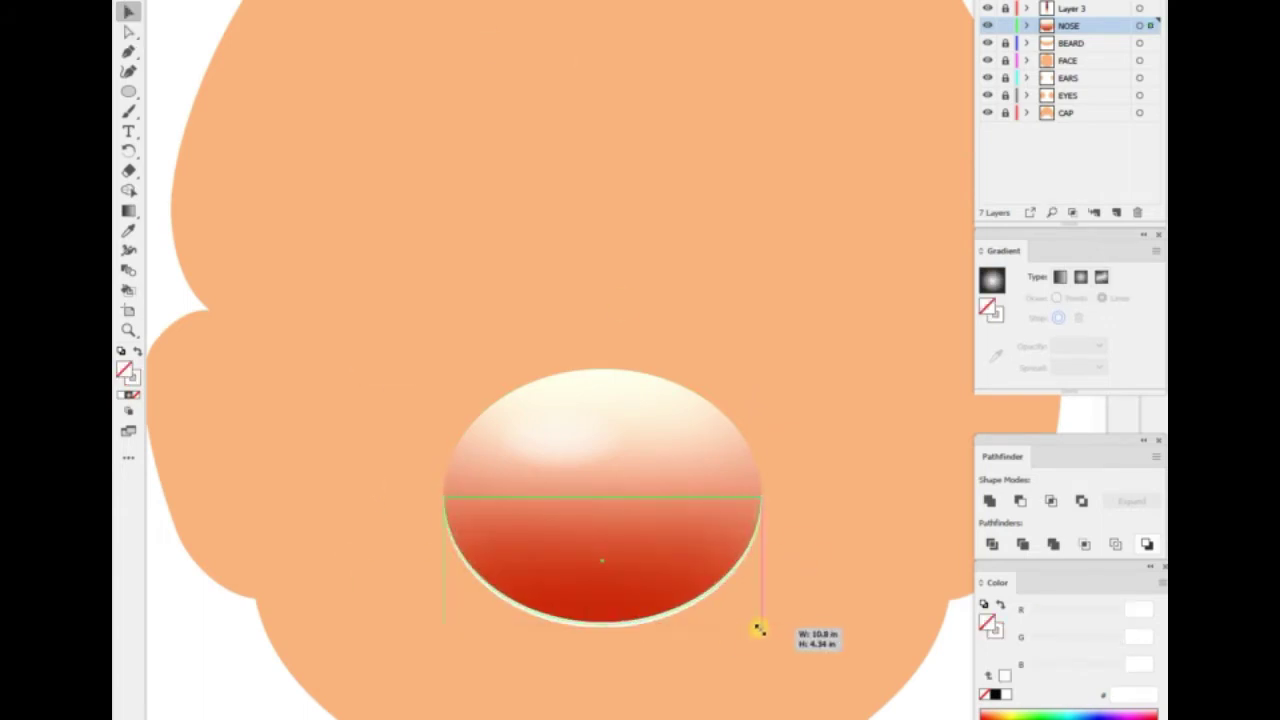
left_click_drag(758, 628, 756, 624)
Gaussian-blur the lower nose rim with a larger radius and show the BEARD layer
left_click(590, 206)
left_click(713, 191)
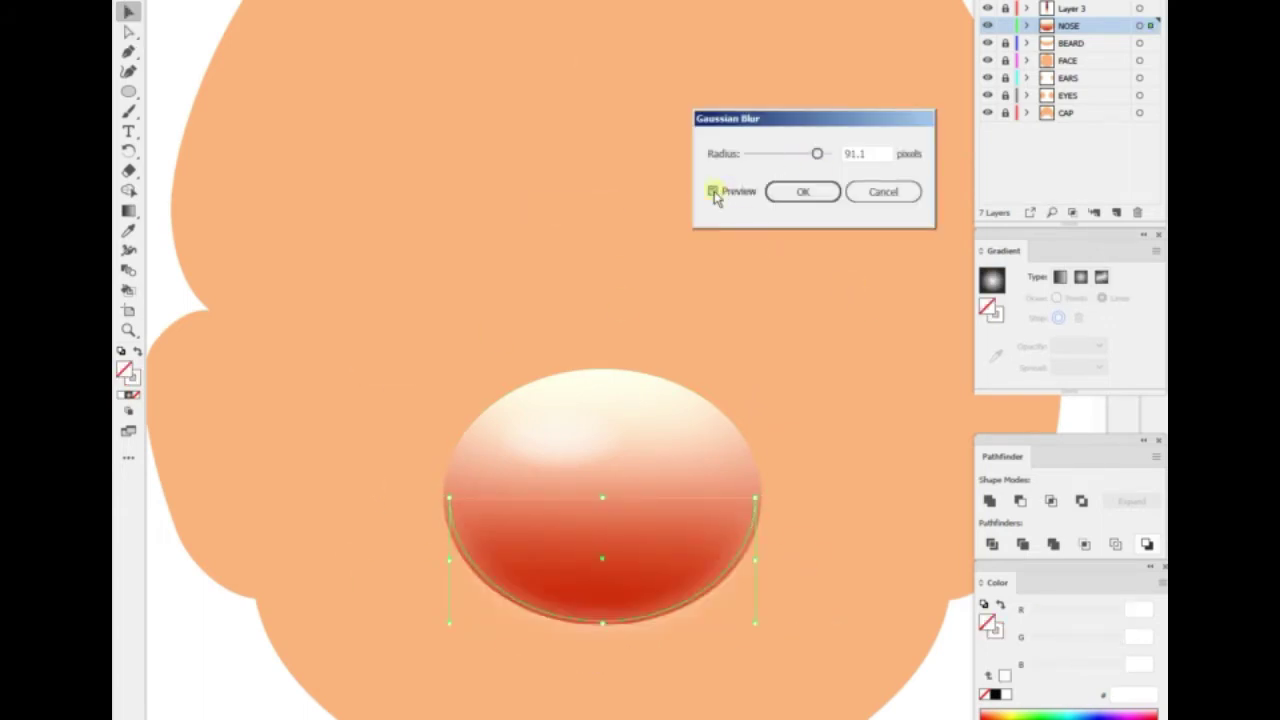
left_click_drag(817, 153, 786, 153)
left_click(802, 191)
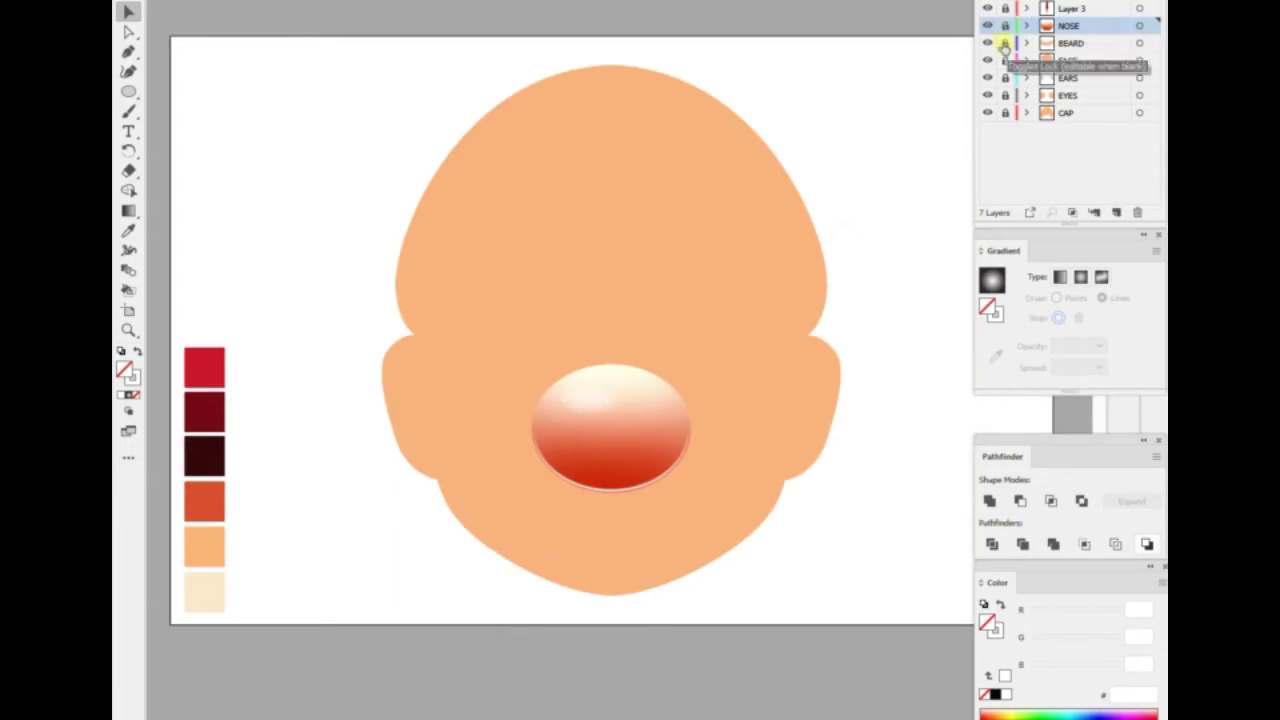
left_click(1003, 45)
Fill the moustache with a radial gradient using dark brown stops
left_click(991, 280)
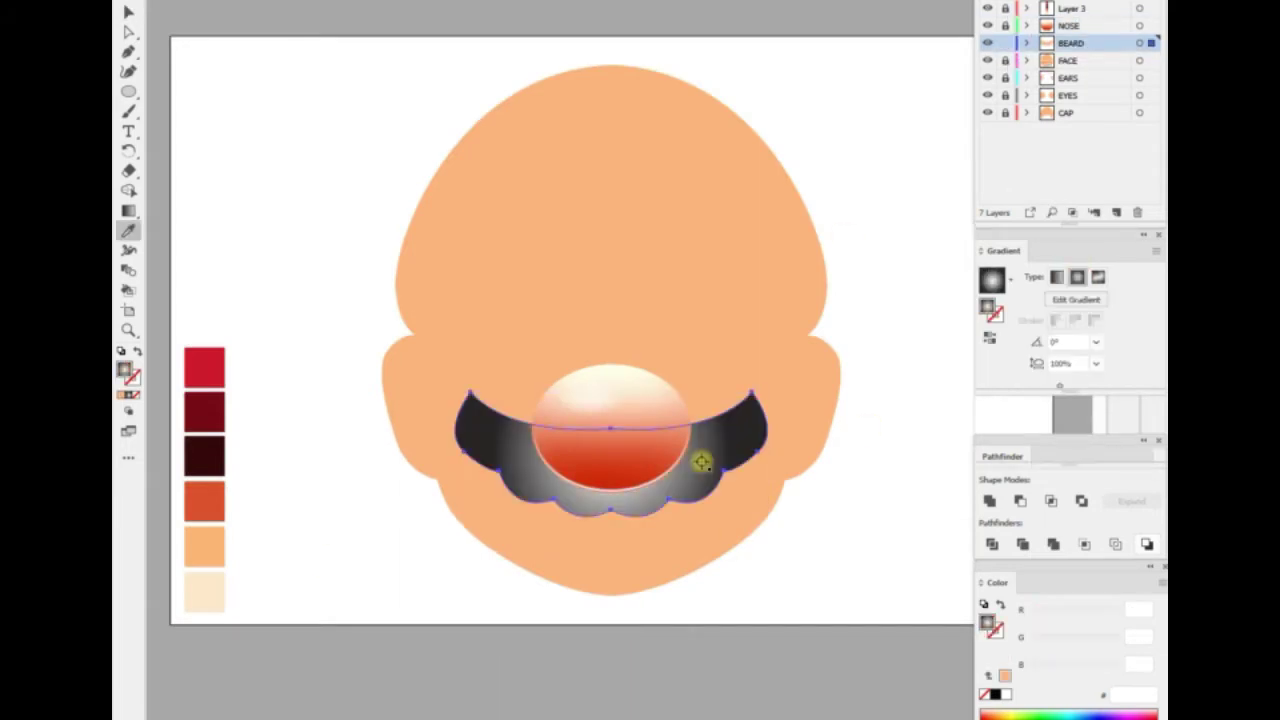
left_click(1128, 405)
left_click(1125, 693)
key("Return")
key("v")
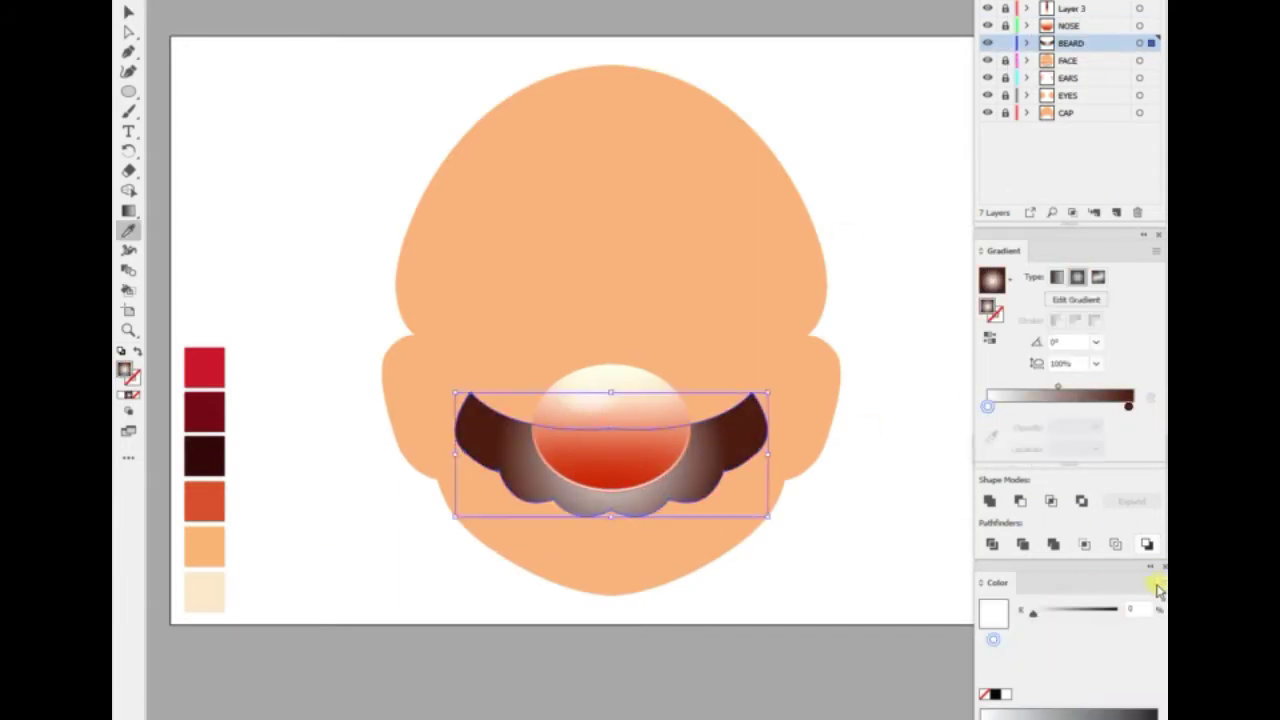
left_click(987, 405)
Flatten and stretch the radial gradient across the moustache, with a reddish-brown stop
left_click(127, 212)
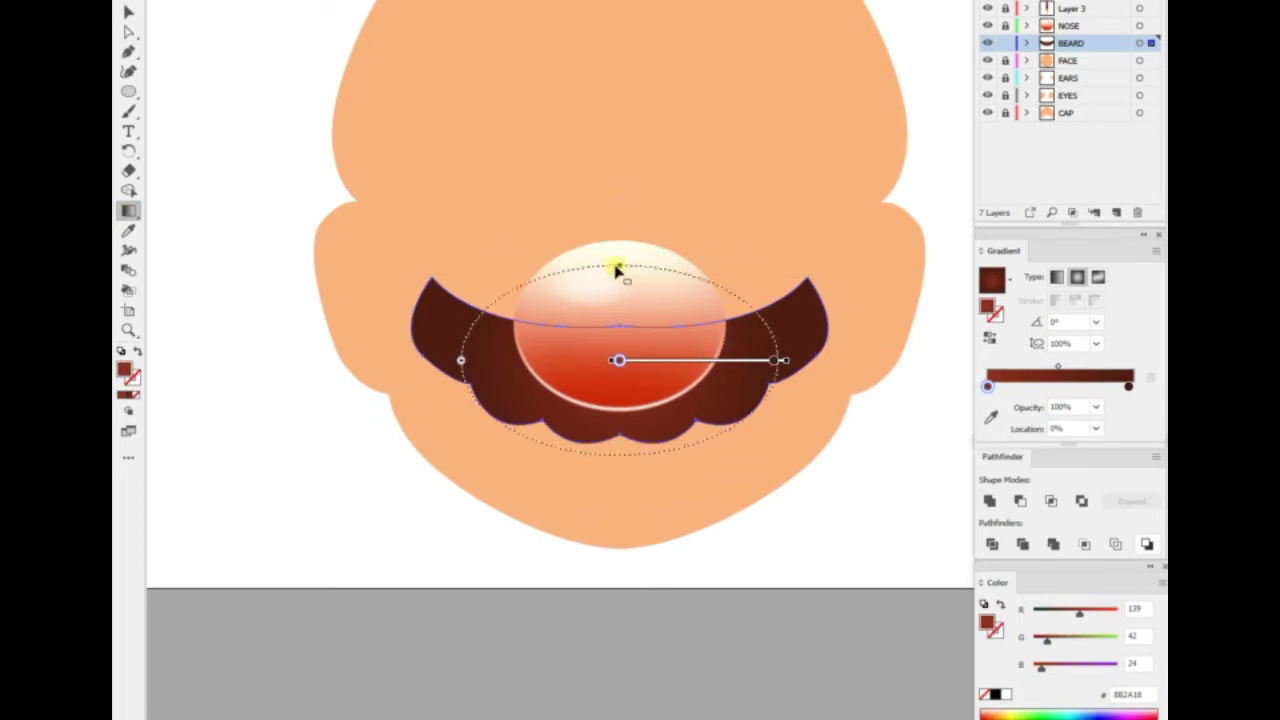
left_click_drag(616, 270, 616, 305)
left_click_drag(471, 323, 383, 324)
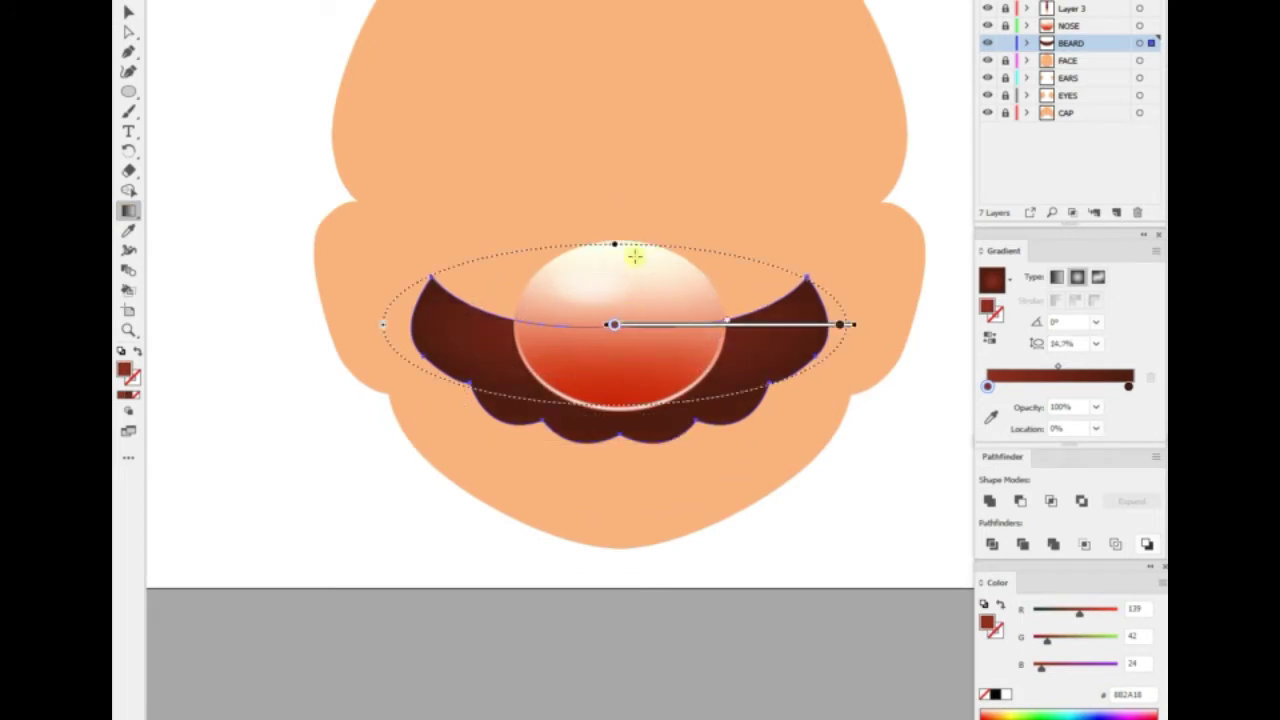
double_click(988, 386)
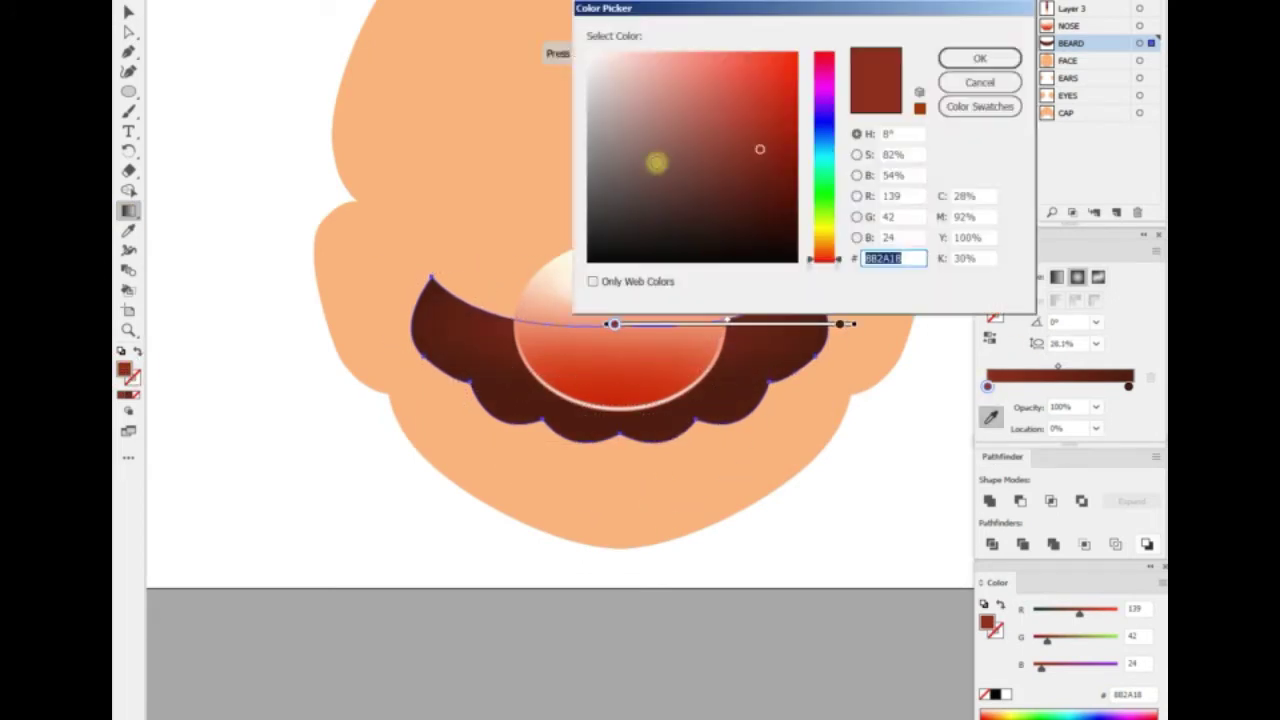
left_click(977, 60)
Draw a curved sheen shape across the moustache and apply Gaussian Blur
key("p")
left_click_drag(577, 436, 670, 440)
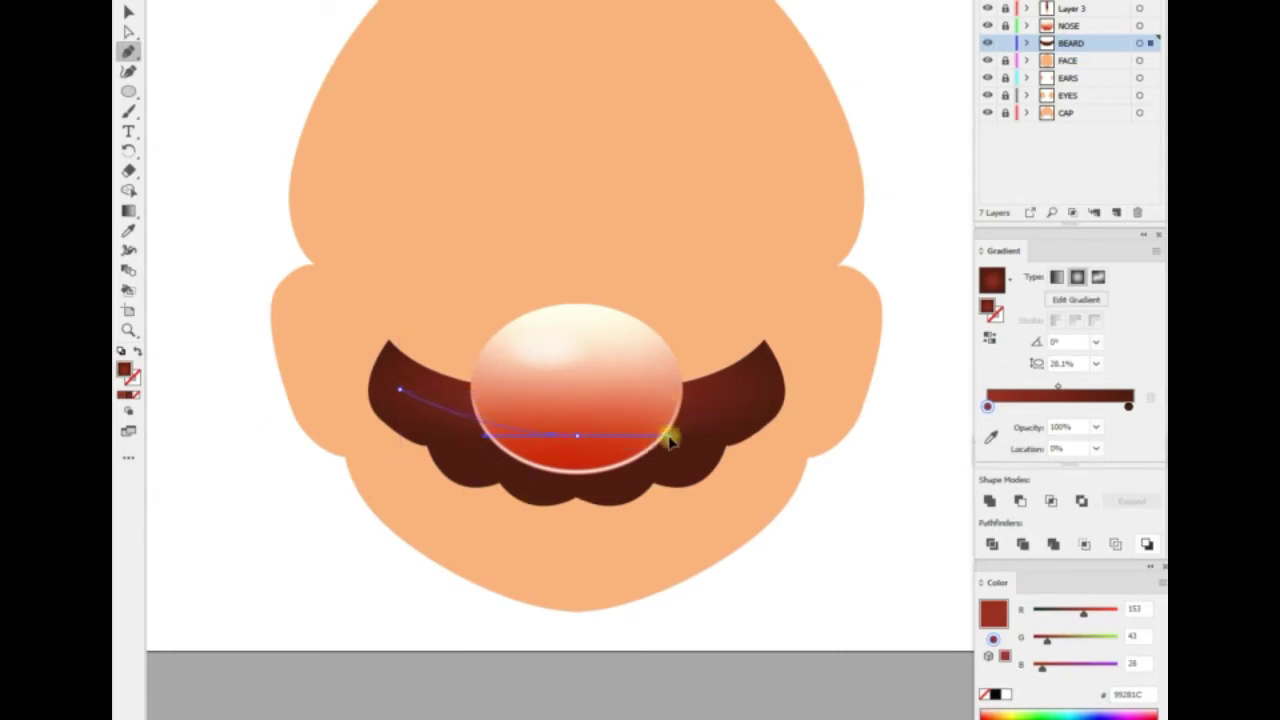
key("shift+x")
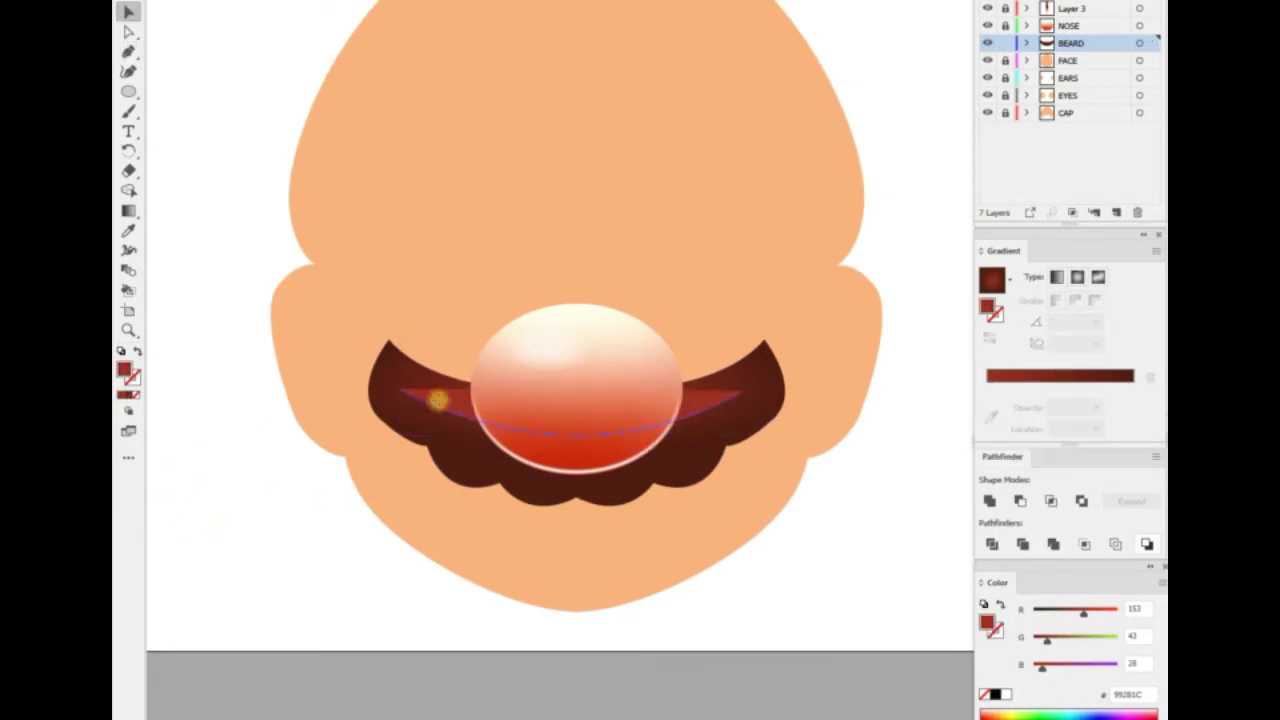
key("p")
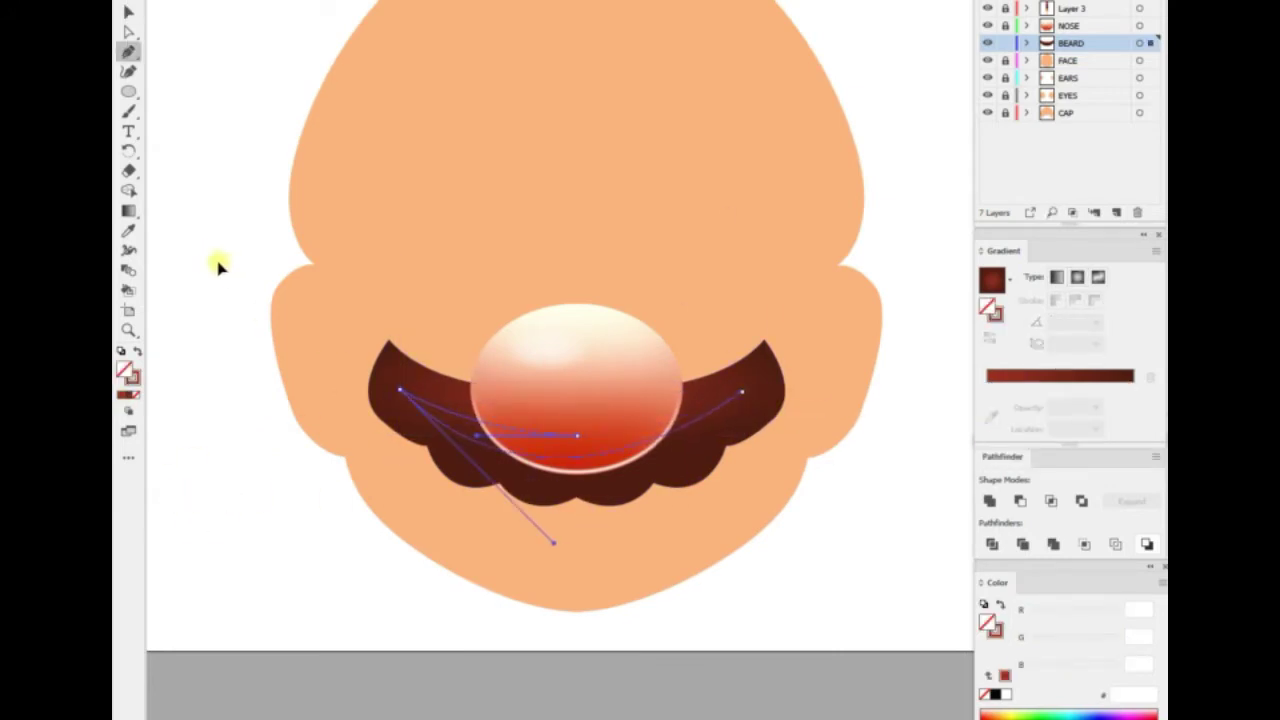
left_click(399, 395)
key("v")
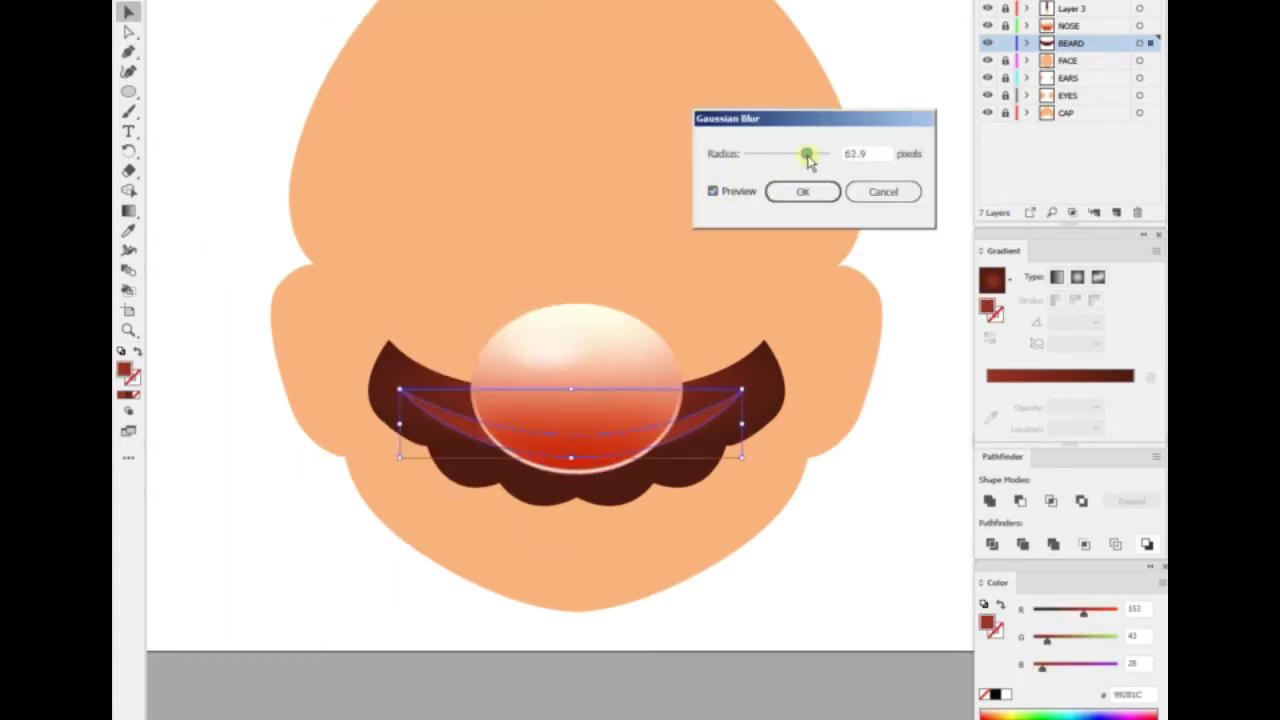
left_click(772, 191)
Draw an oval below the nose, send it behind, and fill it very dark brown
left_click(339, 563)
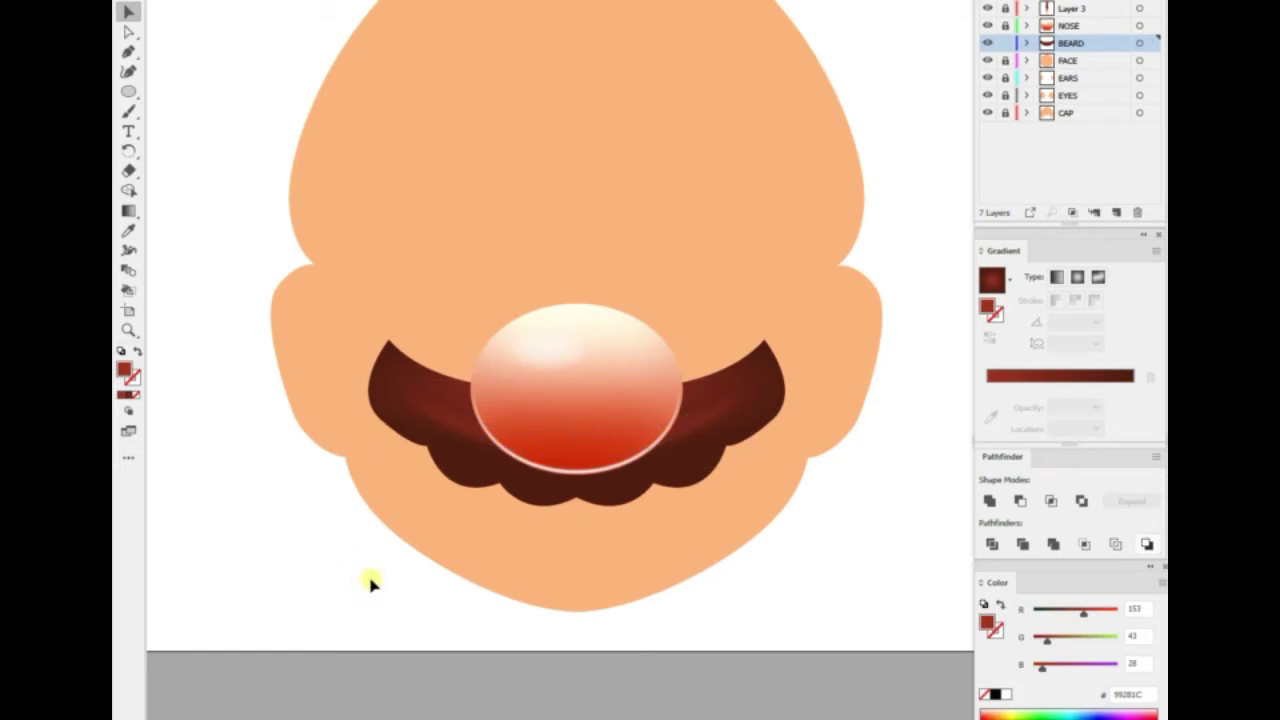
key("ctrl+plus")
left_click_drag(352, 330, 771, 651)
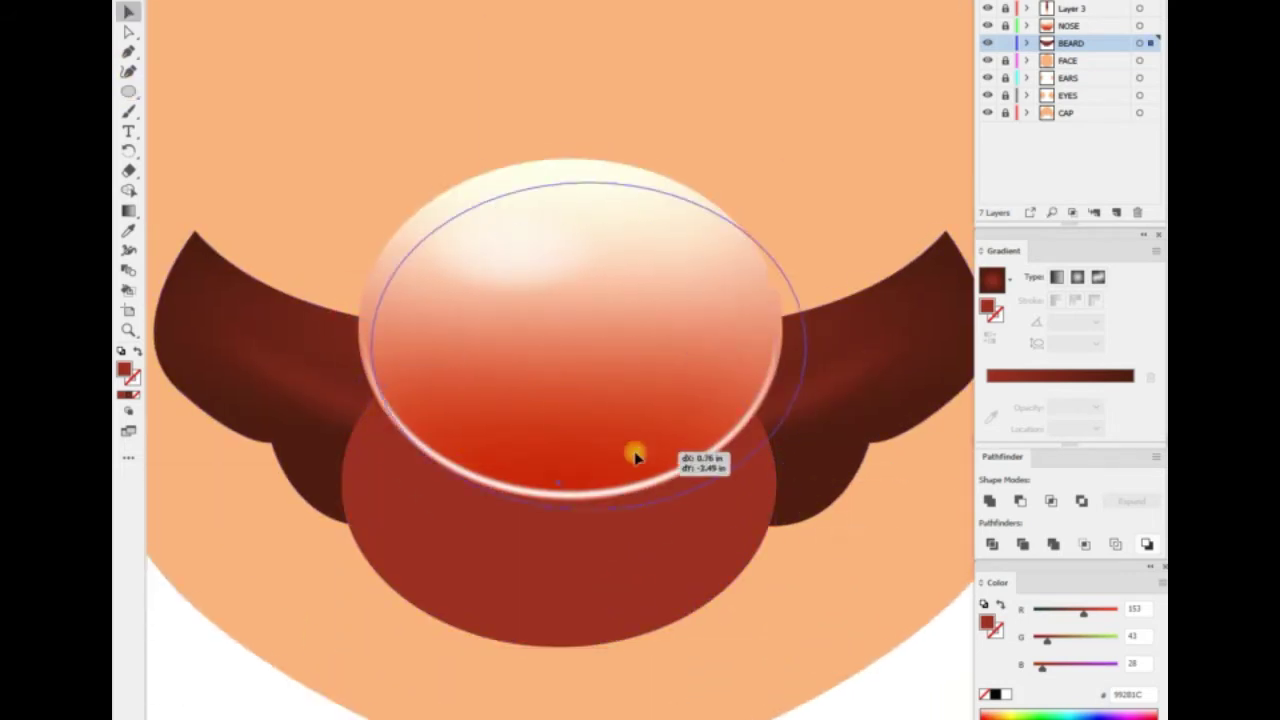
left_click_drag(634, 449, 586, 506)
left_click(1077, 277)
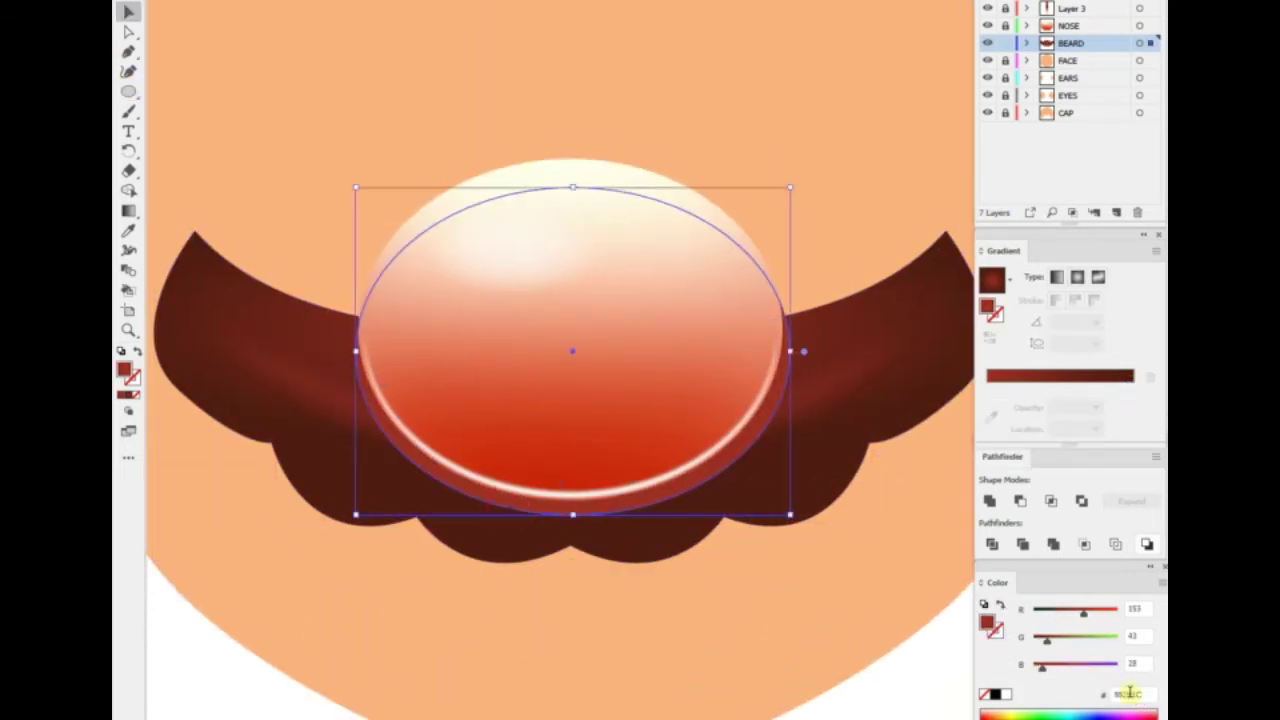
left_click(793, 350)
double_click(124, 369)
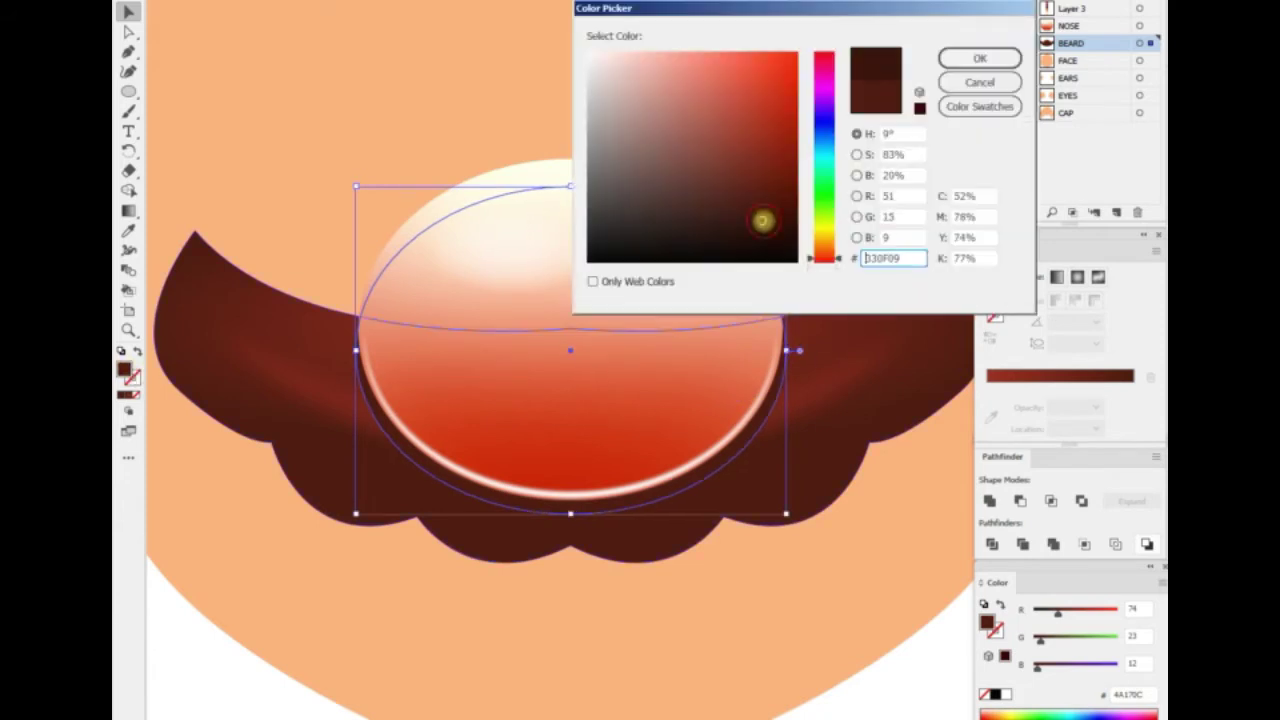
left_click(763, 220)
left_click(900, 57)
left_click(436, 597)
key("ctrl+minus")
Adjust the moustache gradient to a darker brown
left_click(440, 540)
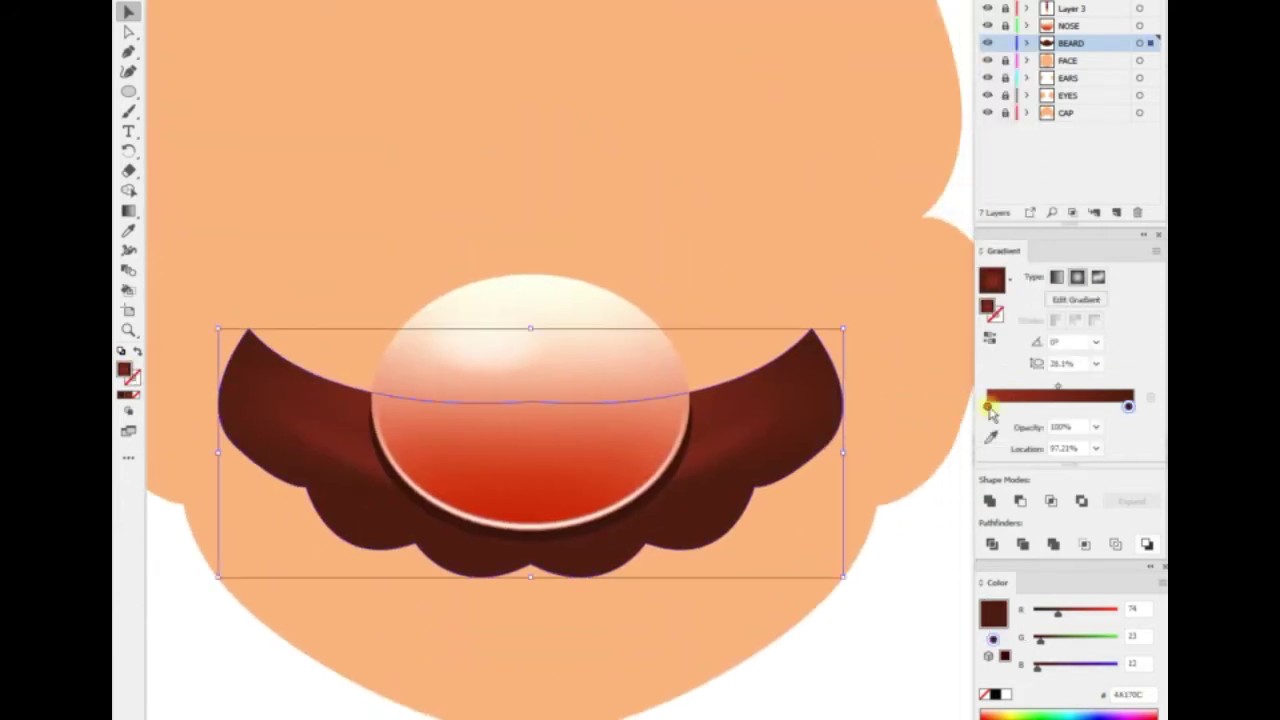
key("g")
key("v")
key("ctrl+minus")
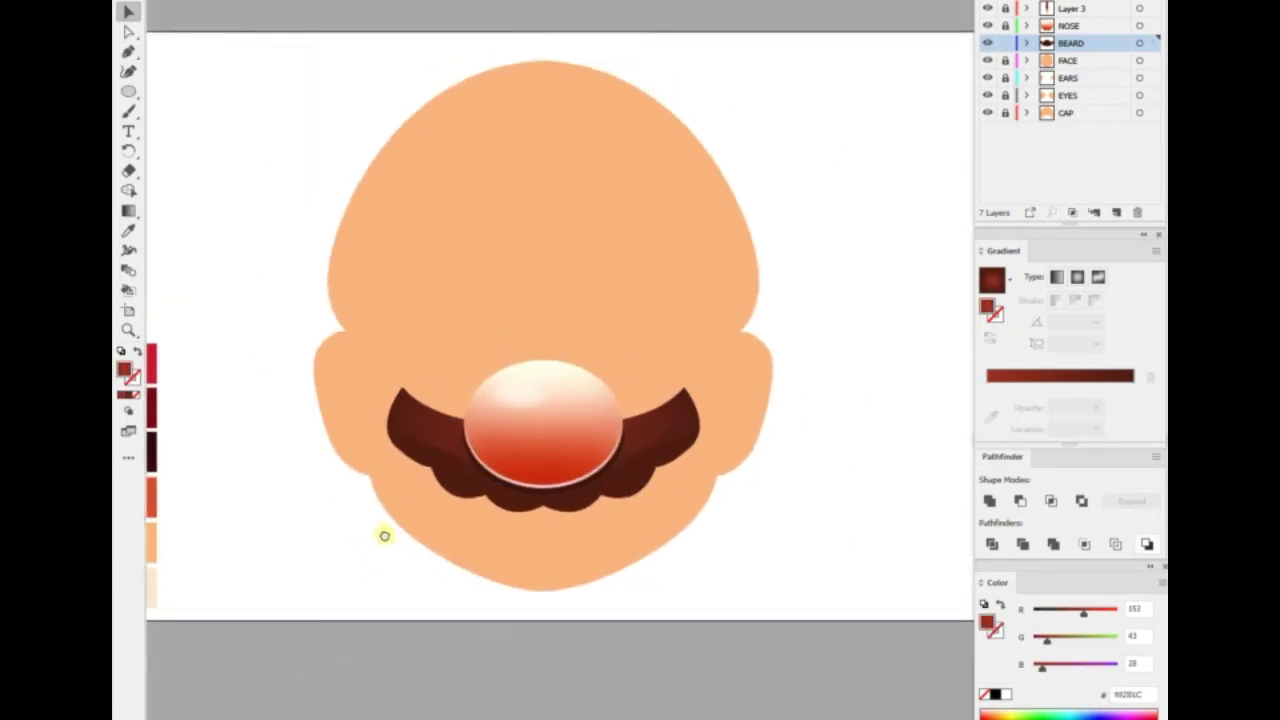
Copy the nose ellipse with Move, shifting it -0.8169 in vertically
left_click(786, 300)
key("ctrl+plus")
key("a")
left_click(522, 520)
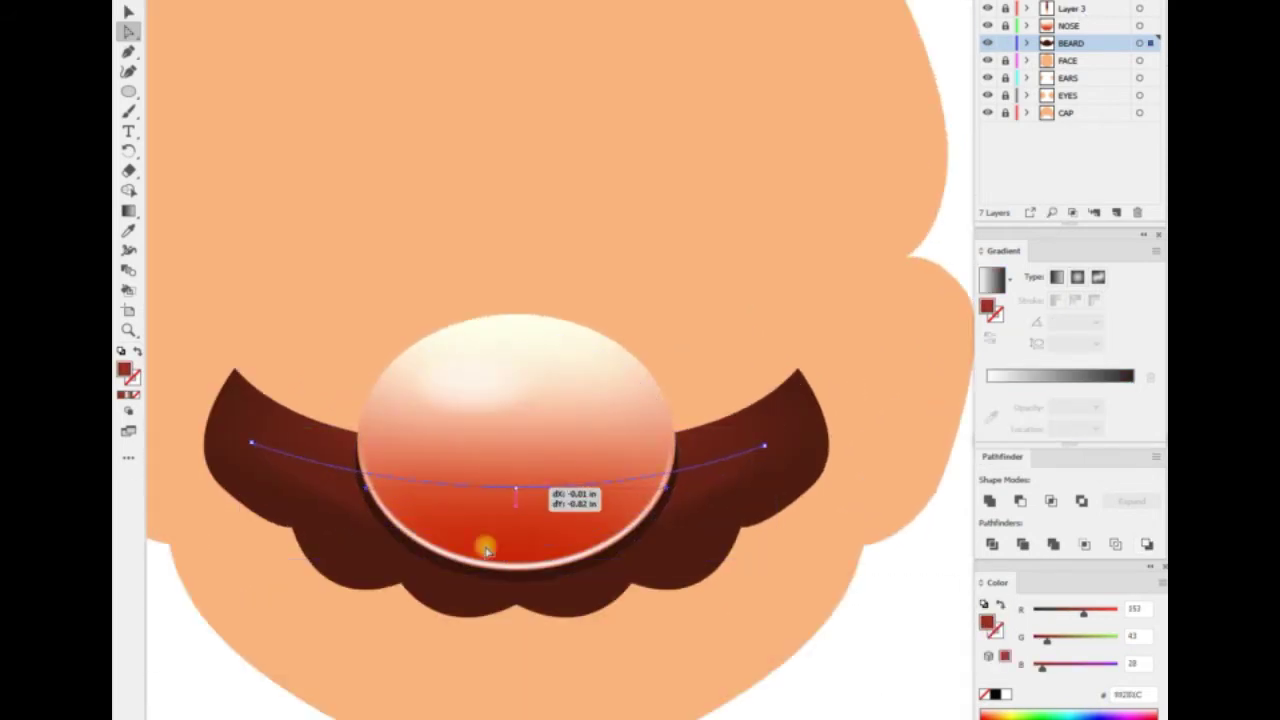
key("v")
left_click(440, 624)
left_click(613, 575)
key("Return")
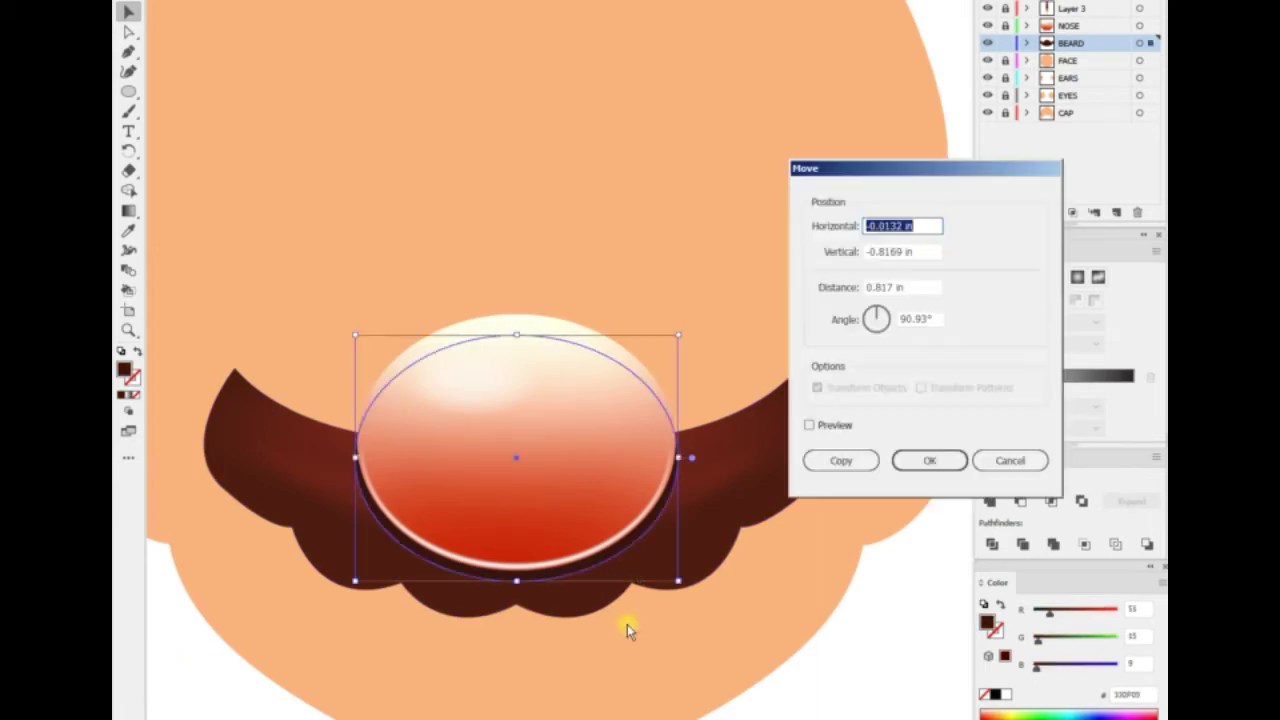
key("Return")
Draw an ellipse over the lower nose and delete its top anchor to leave a bottom arc
left_click(537, 491)
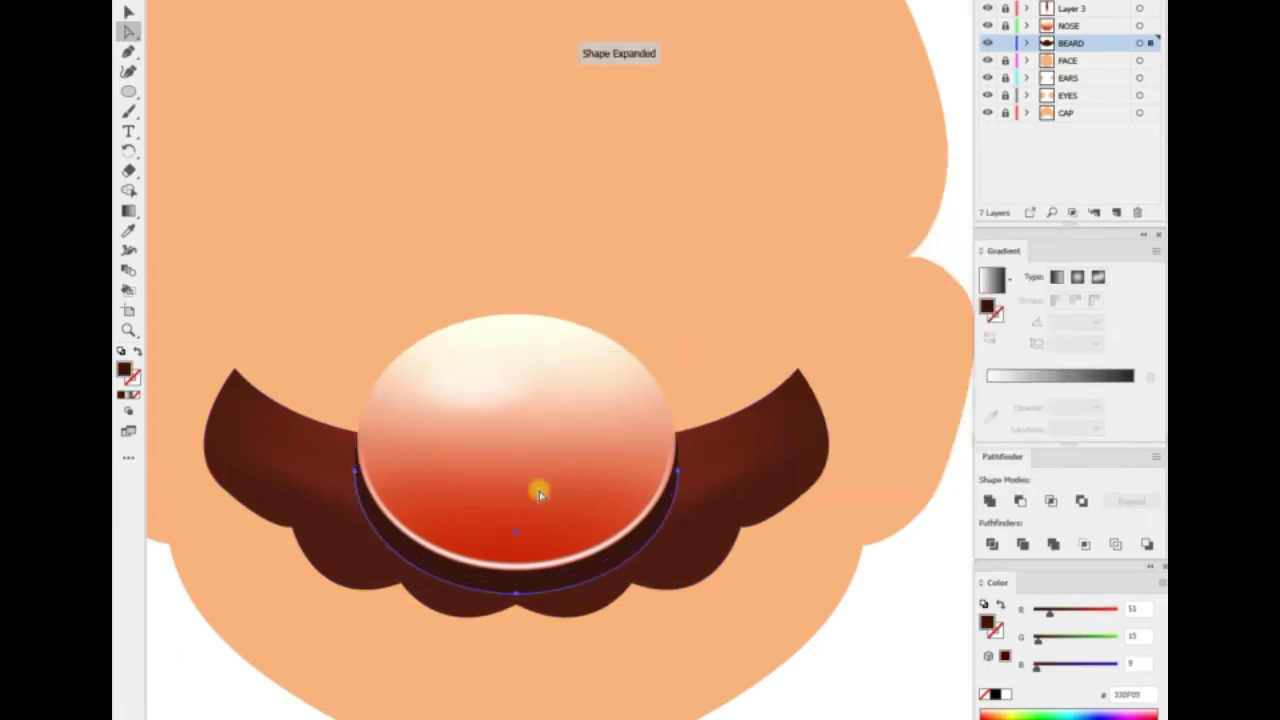
left_click(505, 598)
scroll(505, 598, "up", 2, "alt")
left_click(128, 91)
mouse_move(352, 397)
left_mouse_down()
mouse_move(718, 665)
mouse_move(729, 623)
left_mouse_up()
key("a")
left_click_drag(543, 623, 543, 551)
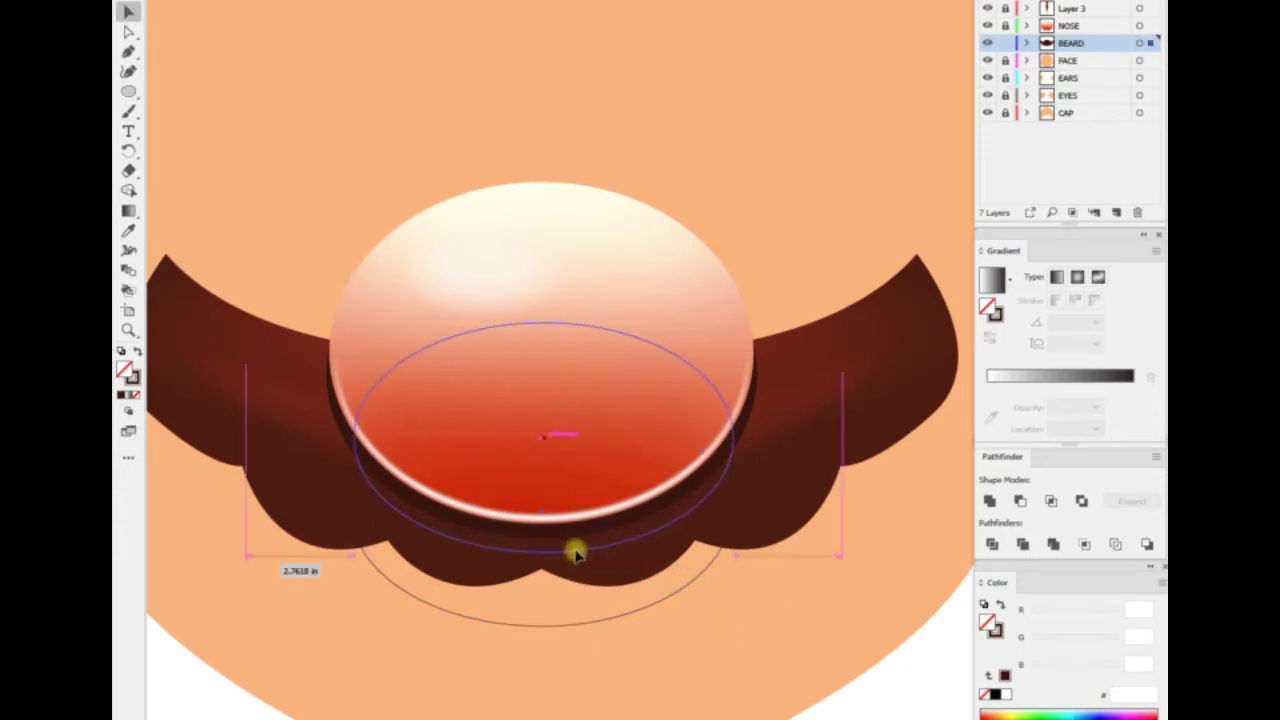
left_click_drag(543, 400, 541, 323)
key("Delete")
Eyedrop the moustache's brown gradient onto the arc and give it a brown stroke
key("p")
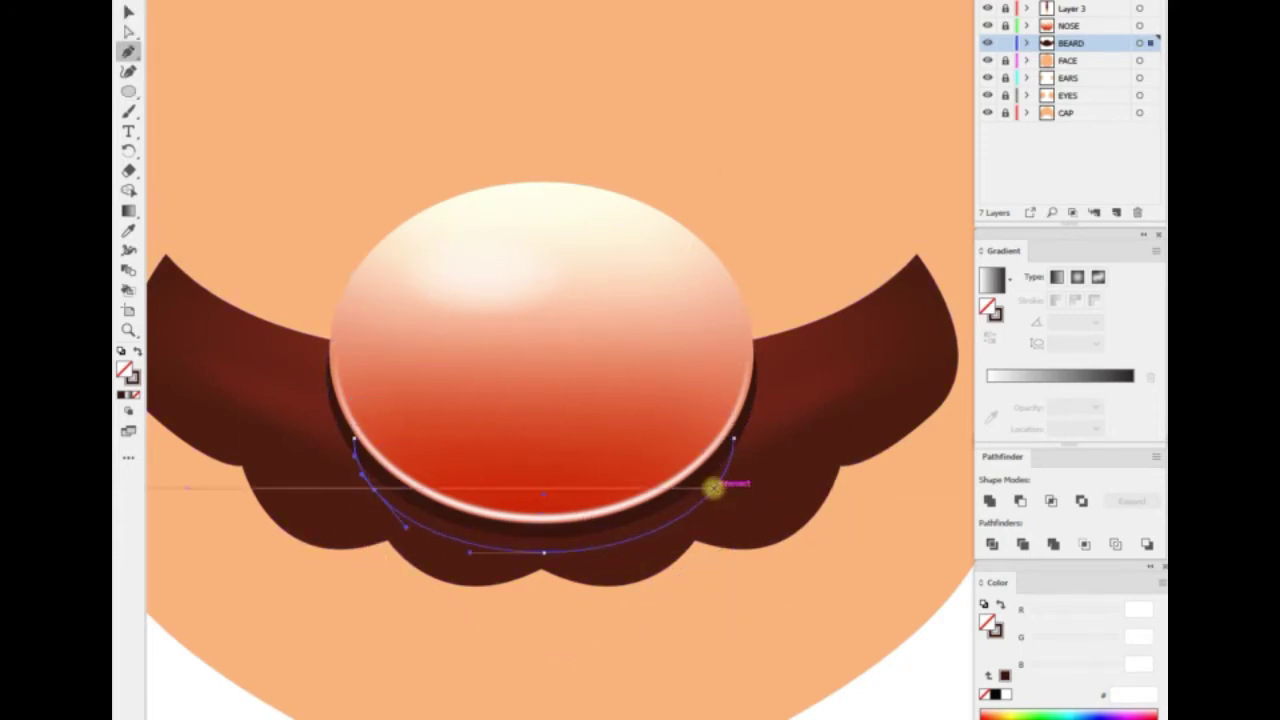
key("i")
left_click(394, 509)
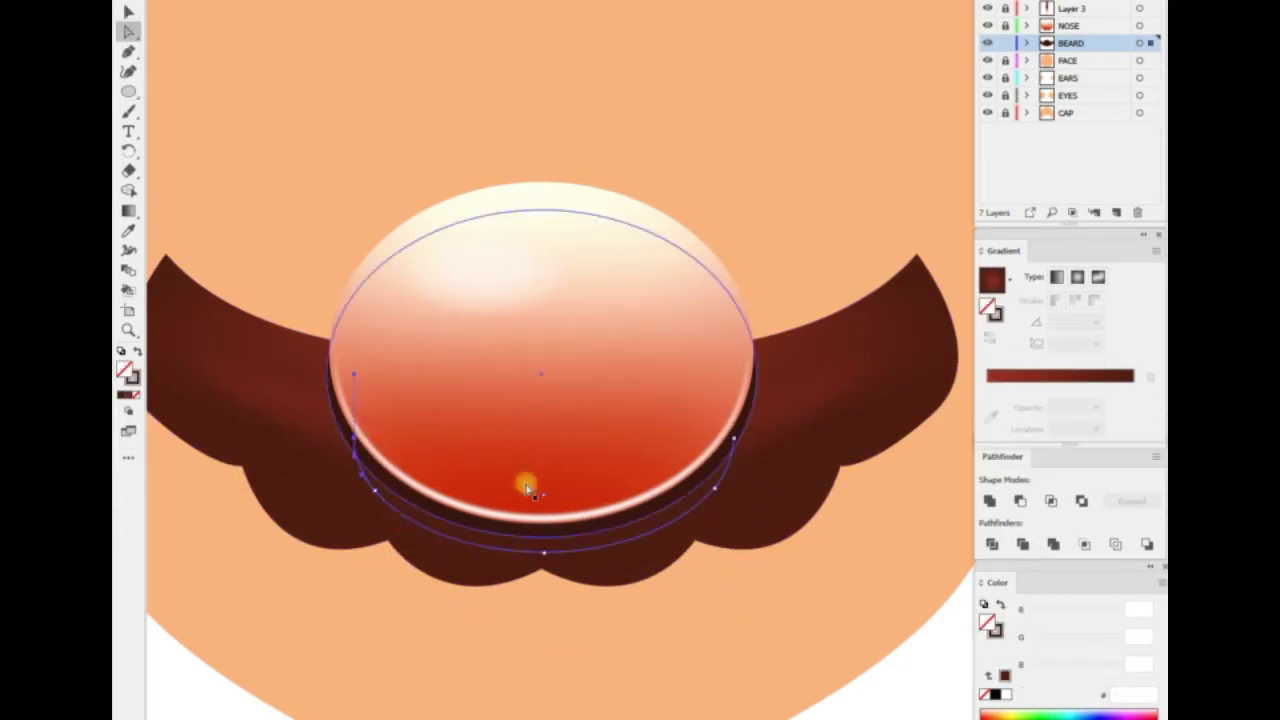
key("a")
key("v")
left_click(457, 545)
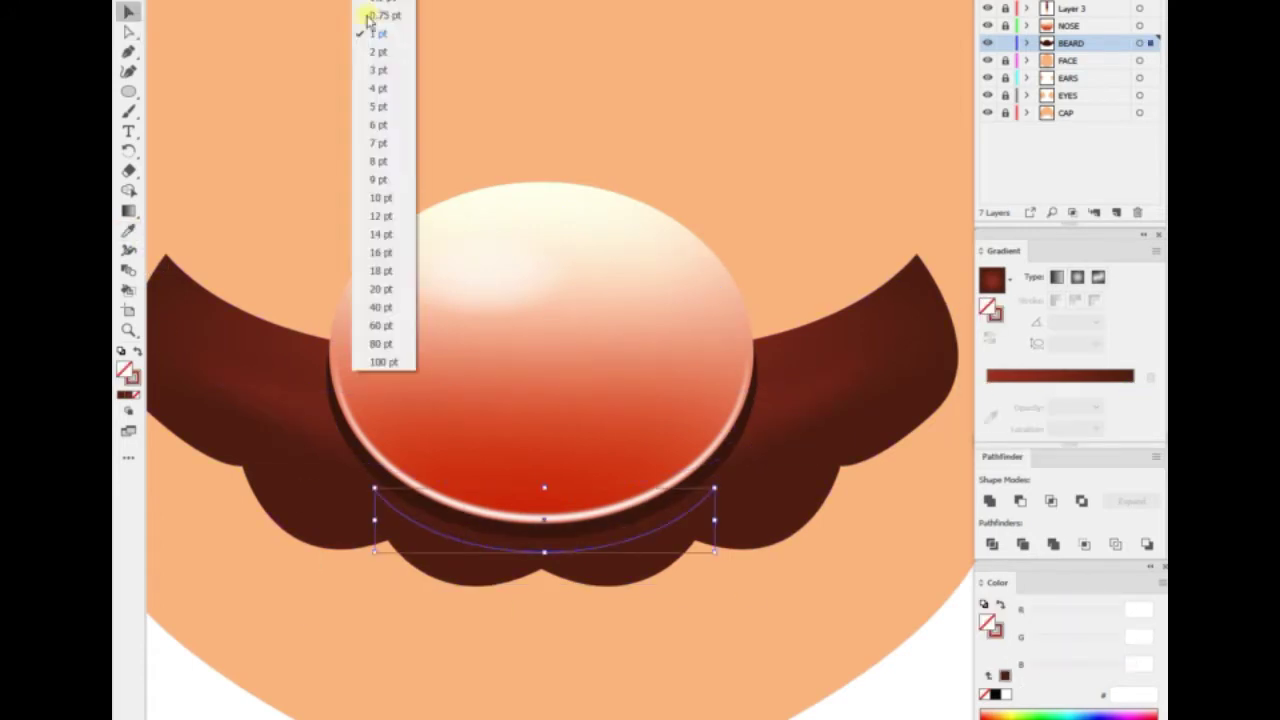
double_click(133, 378)
left_click(980, 57)
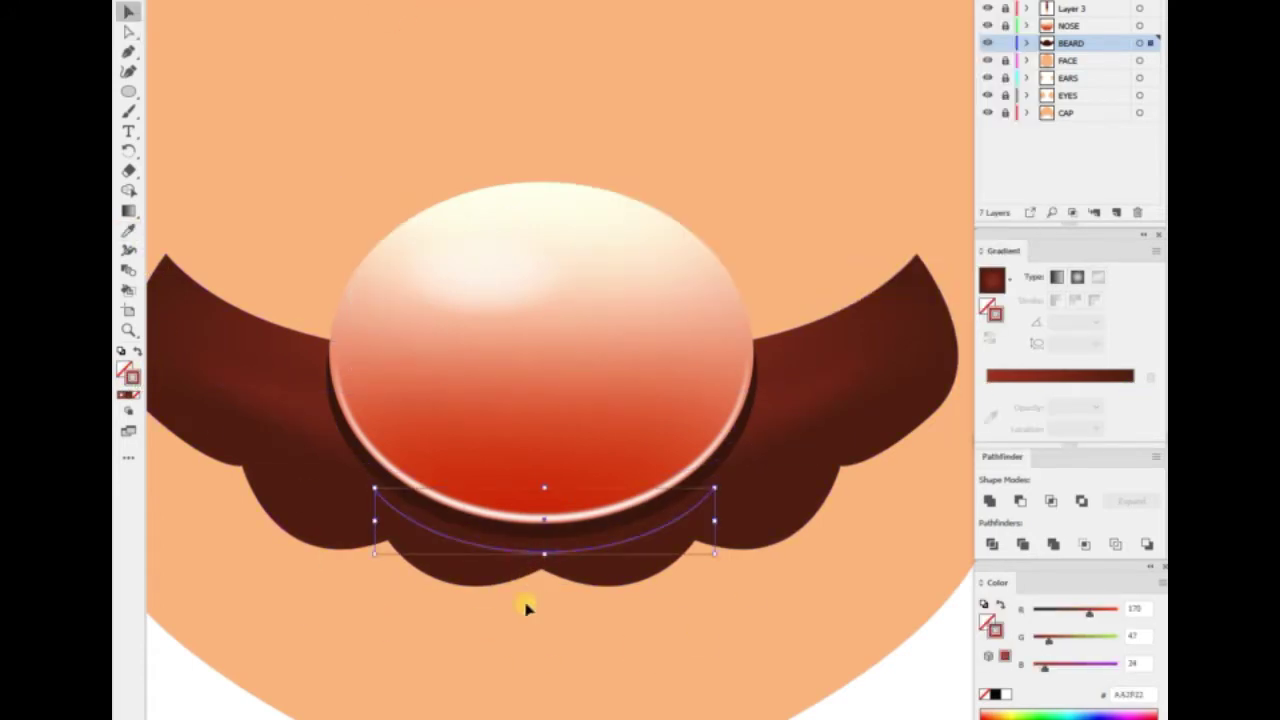
Apply a Gaussian Blur to the brown arc under the nose
left_click(375, 3)
left_click(570, 202)
left_click(794, 191)
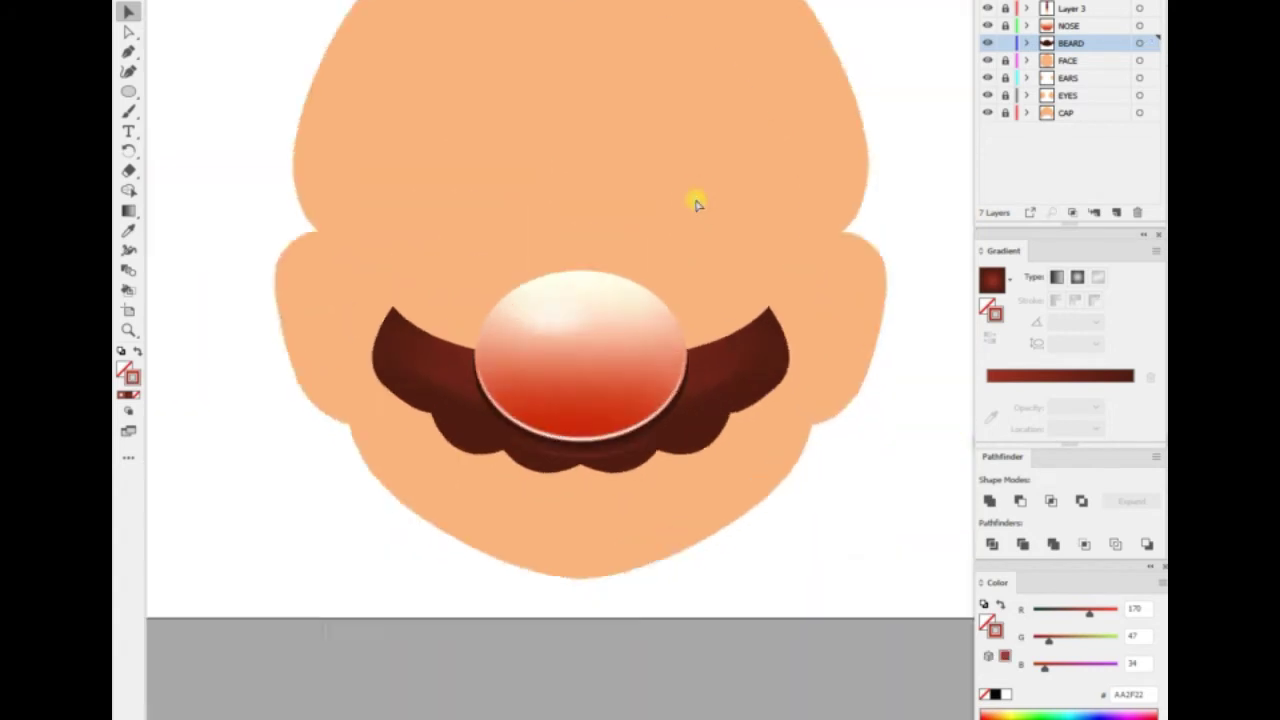
left_click(706, 523)
Make a 0-offset copy of the moustache, fill it dark, and nudge it down as a shadow
key("Return")
type("0")
left_click(841, 460)
left_click(126, 403)
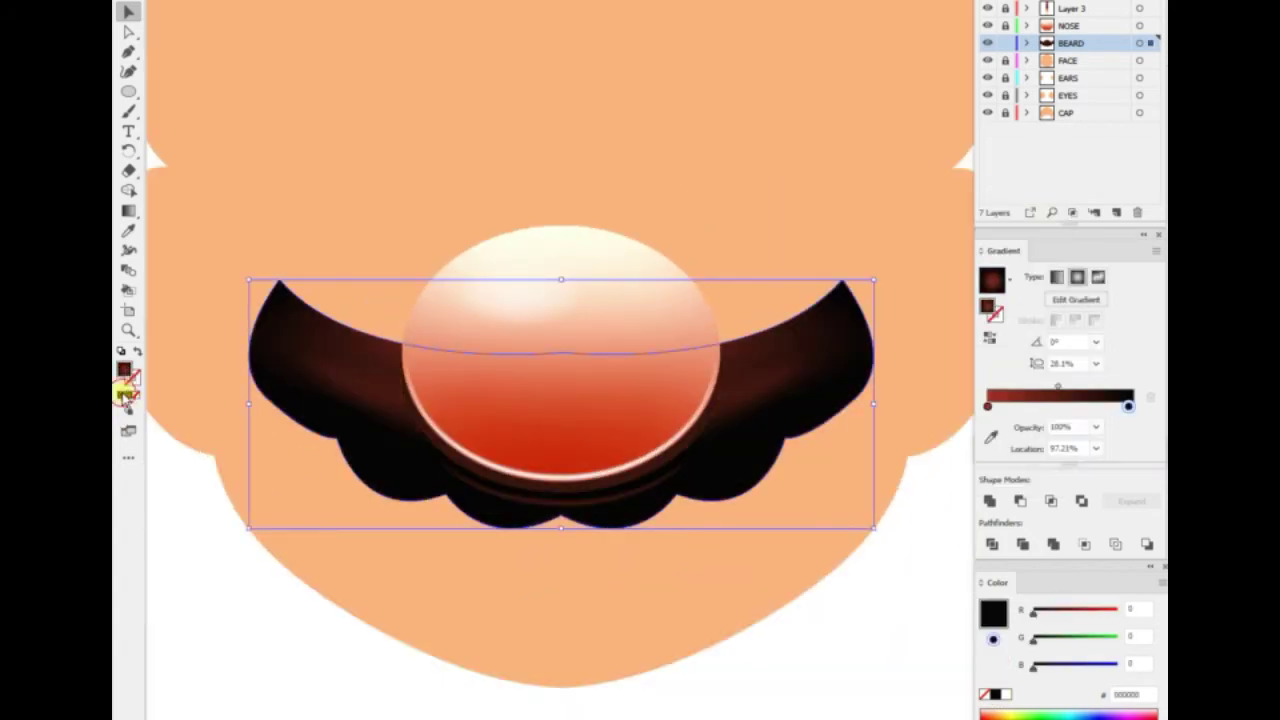
key("Down")
key("Down")
key("Down")
key("Down")
key("Down")
key("Down")
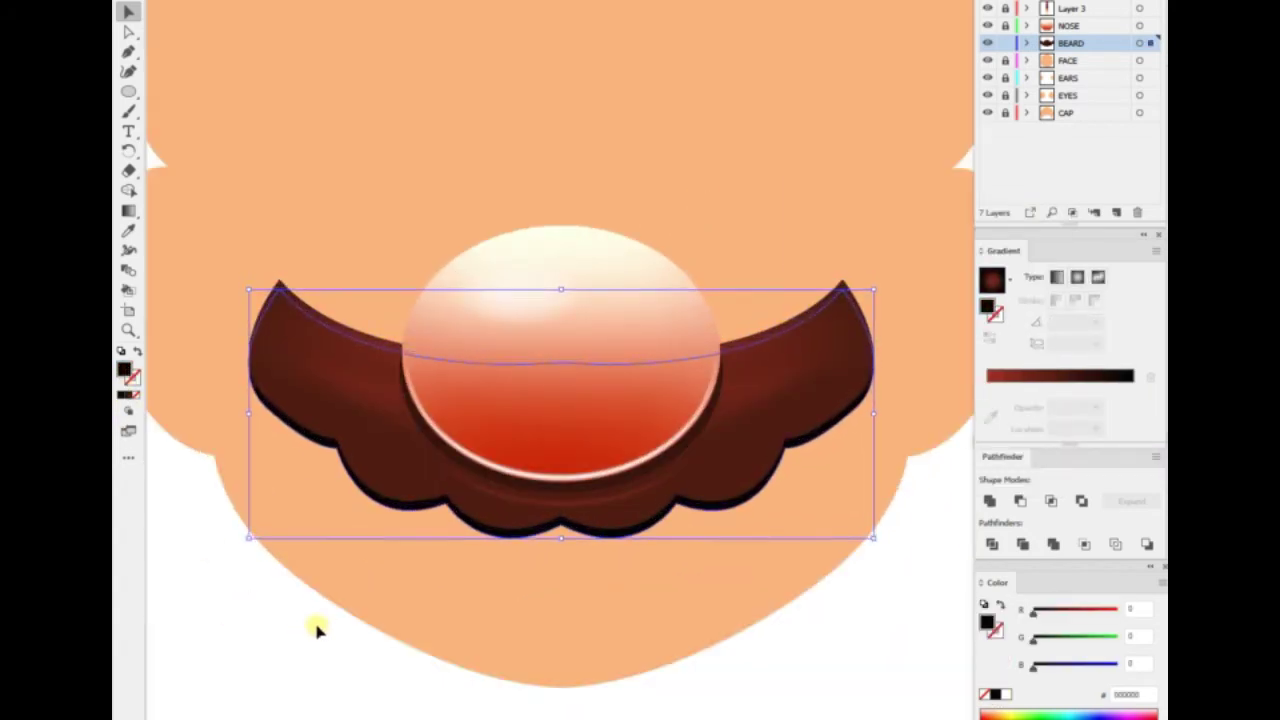
key("Down")
key("Down")
key("Down")
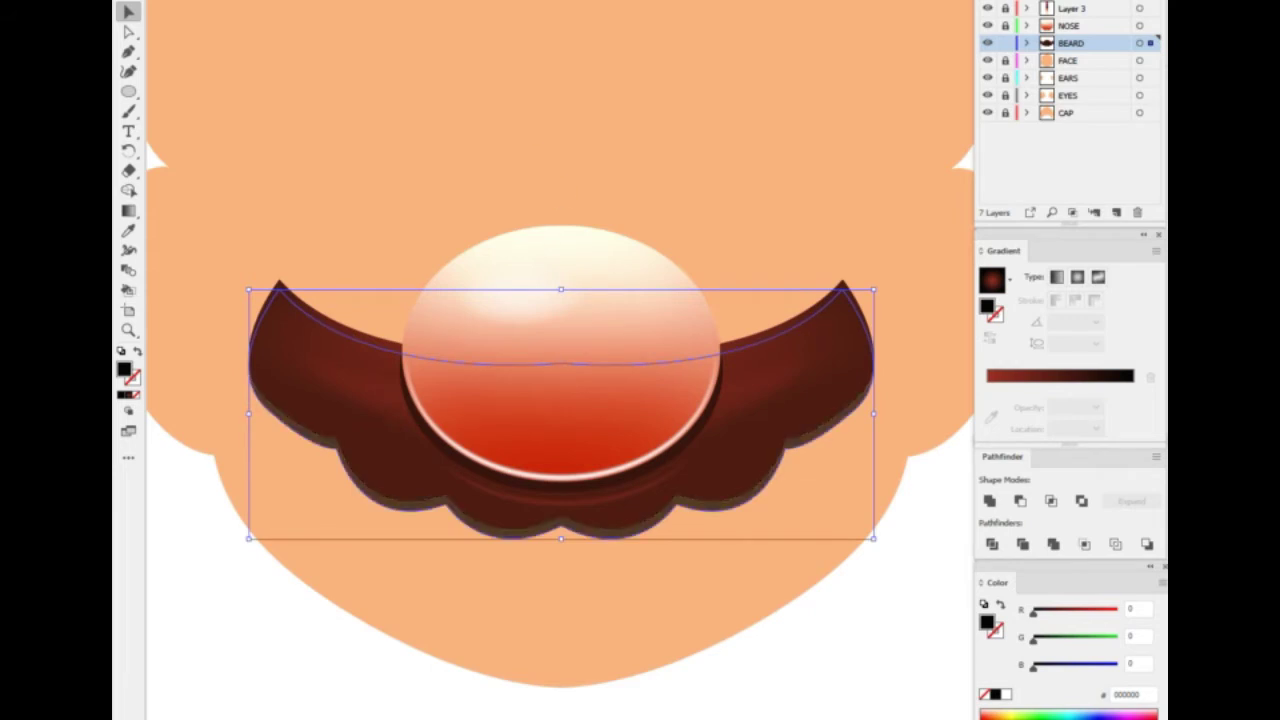
key("ctrl+shift+a")
Apply and angle a dark-red radial gradient across the moustache
key("g")
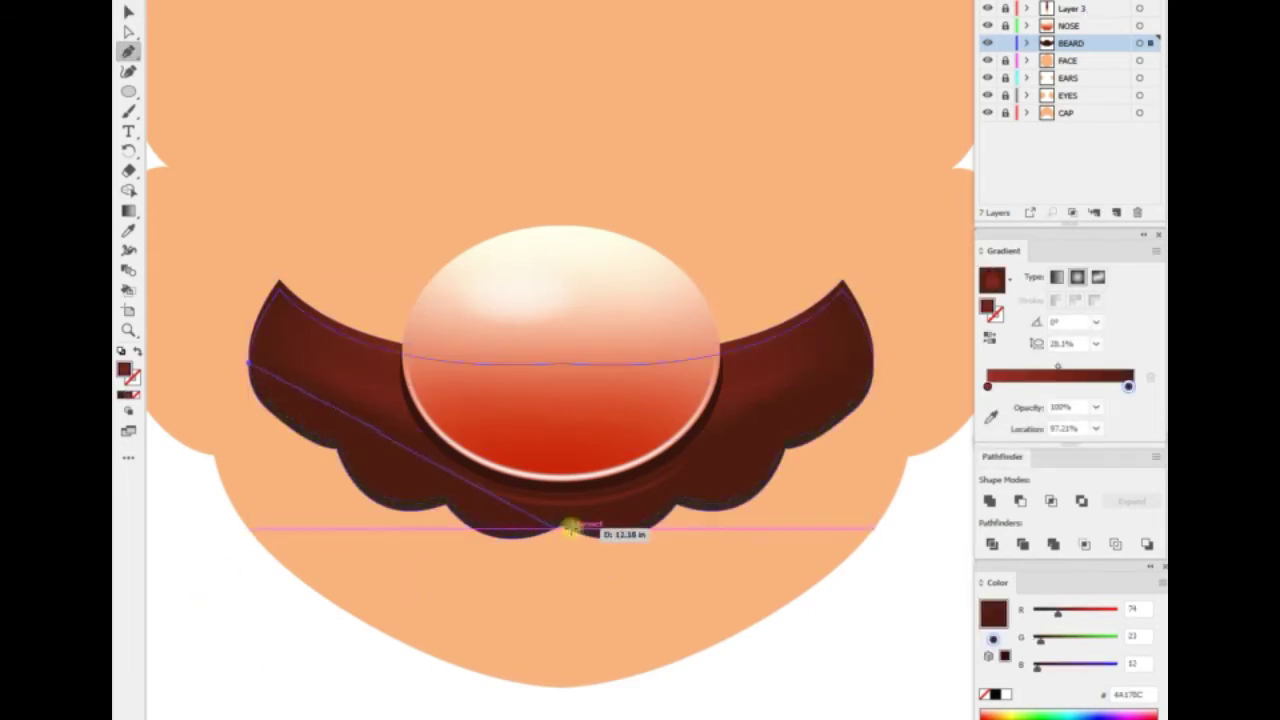
mouse_move(248, 360)
left_mouse_down()
mouse_move(868, 358)
mouse_move(338, 440)
left_mouse_up()
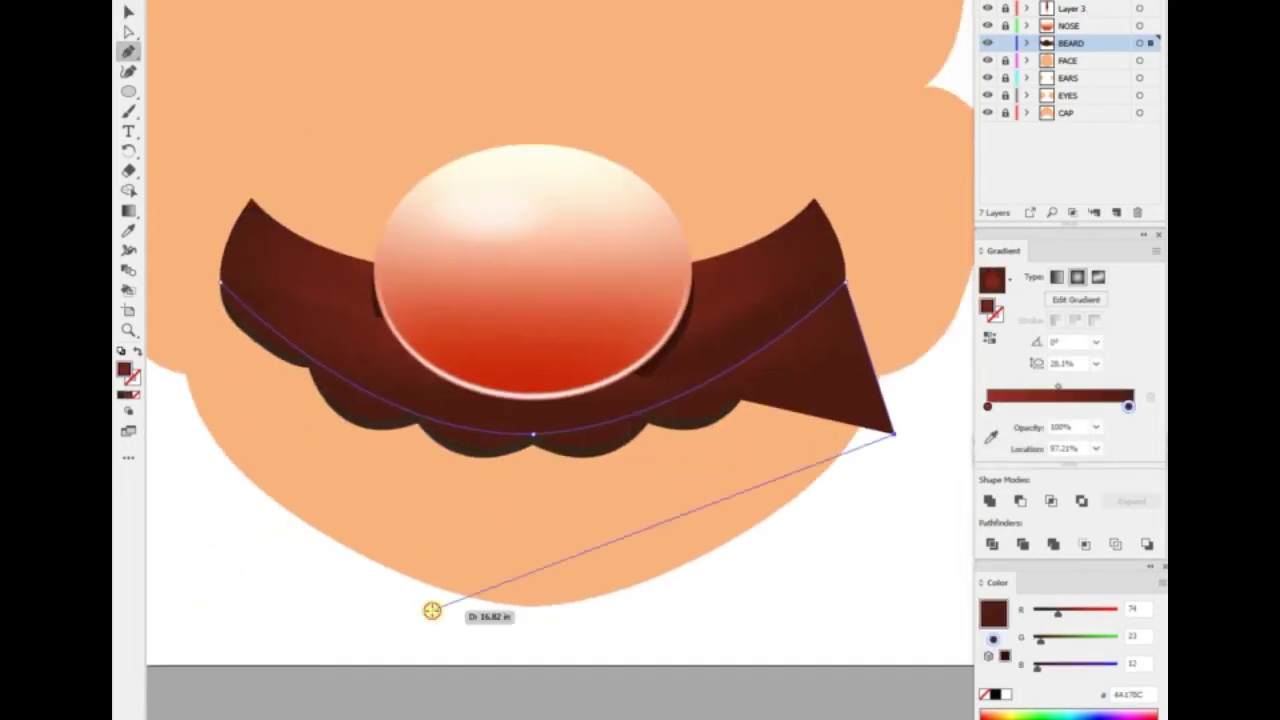
double_click(124, 368)
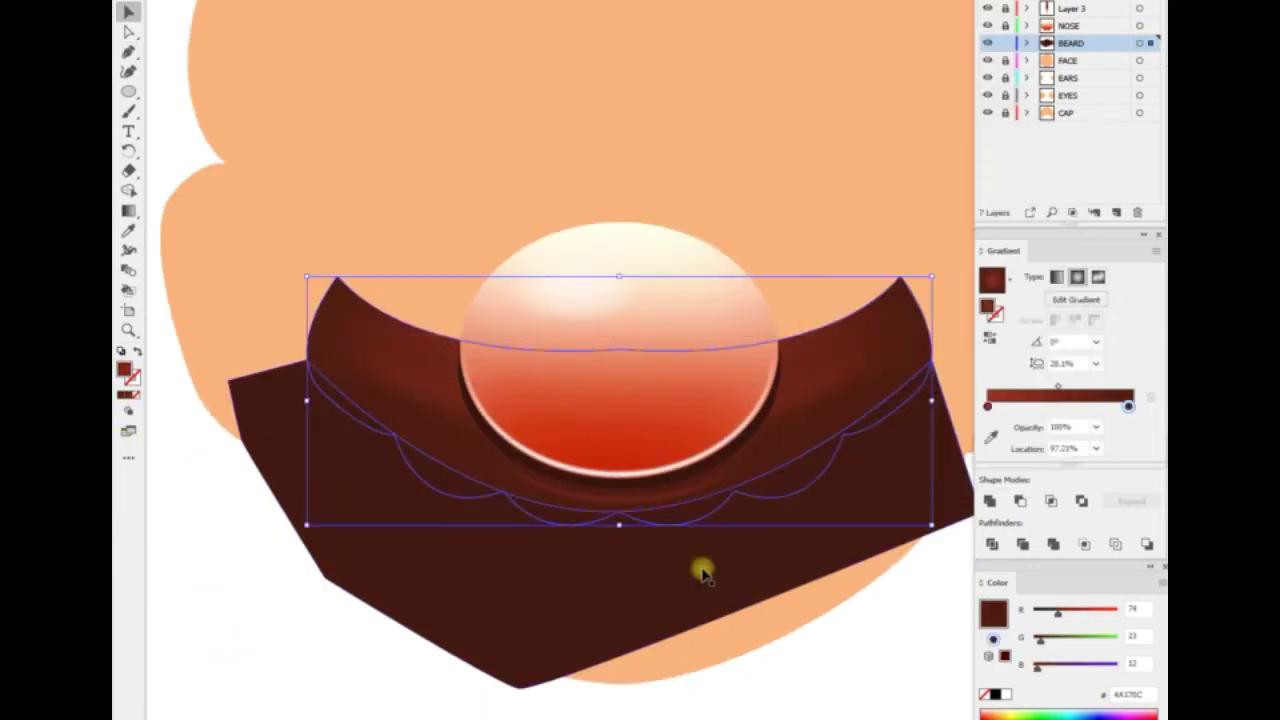
left_click(316, 322)
left_click(914, 606)
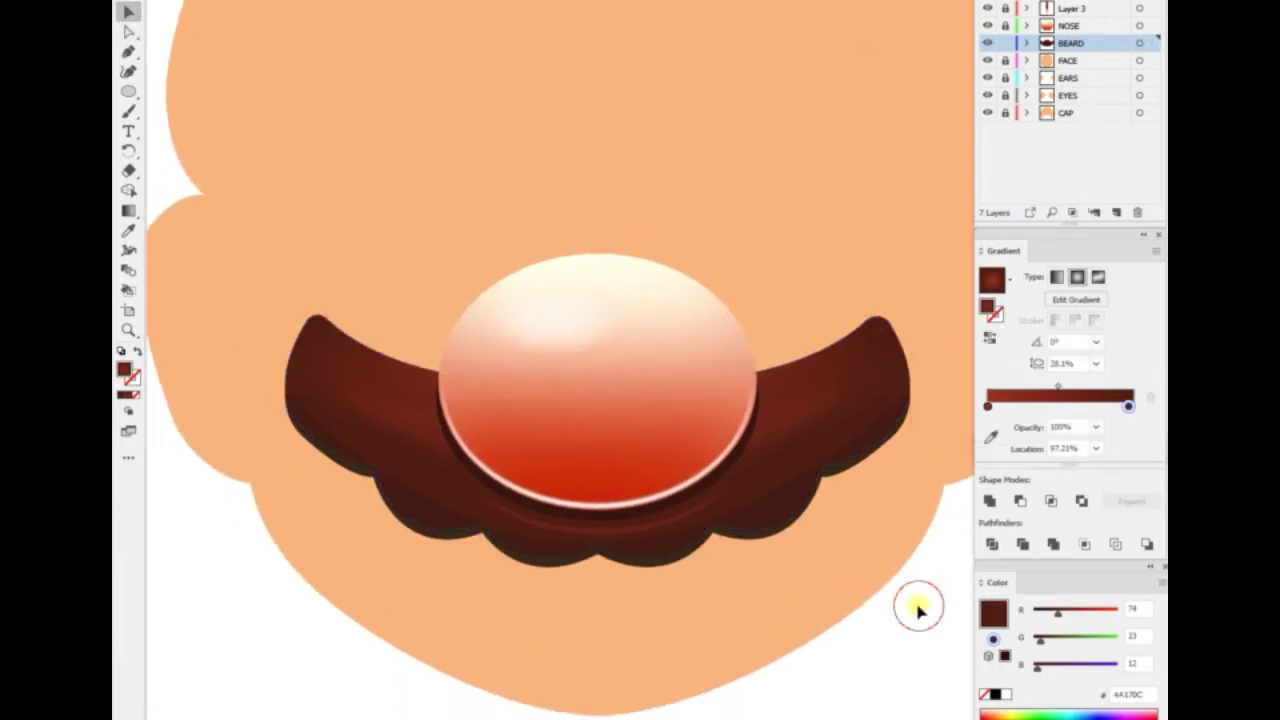
key("ctrl+minus")
key("i")
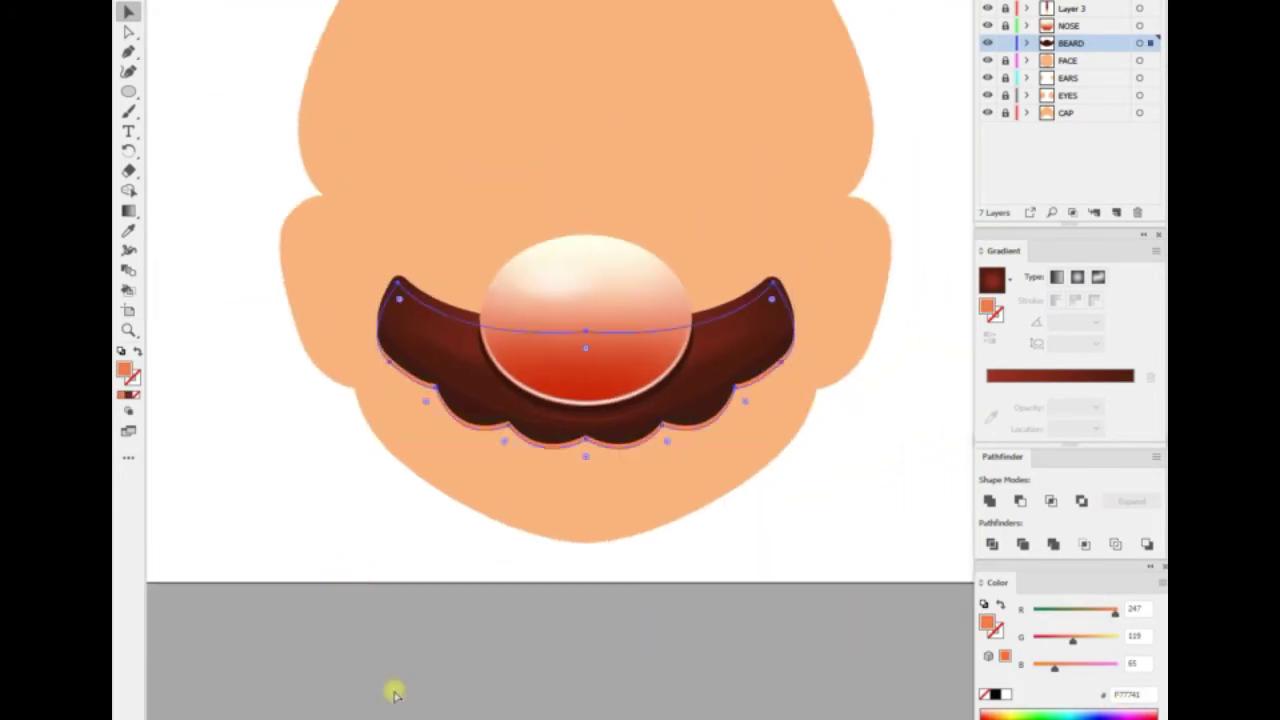
Blur the orange shape under the moustache with a 9.6-pixel Gaussian Blur
key("ctrl+plus")
left_click(370, 2)
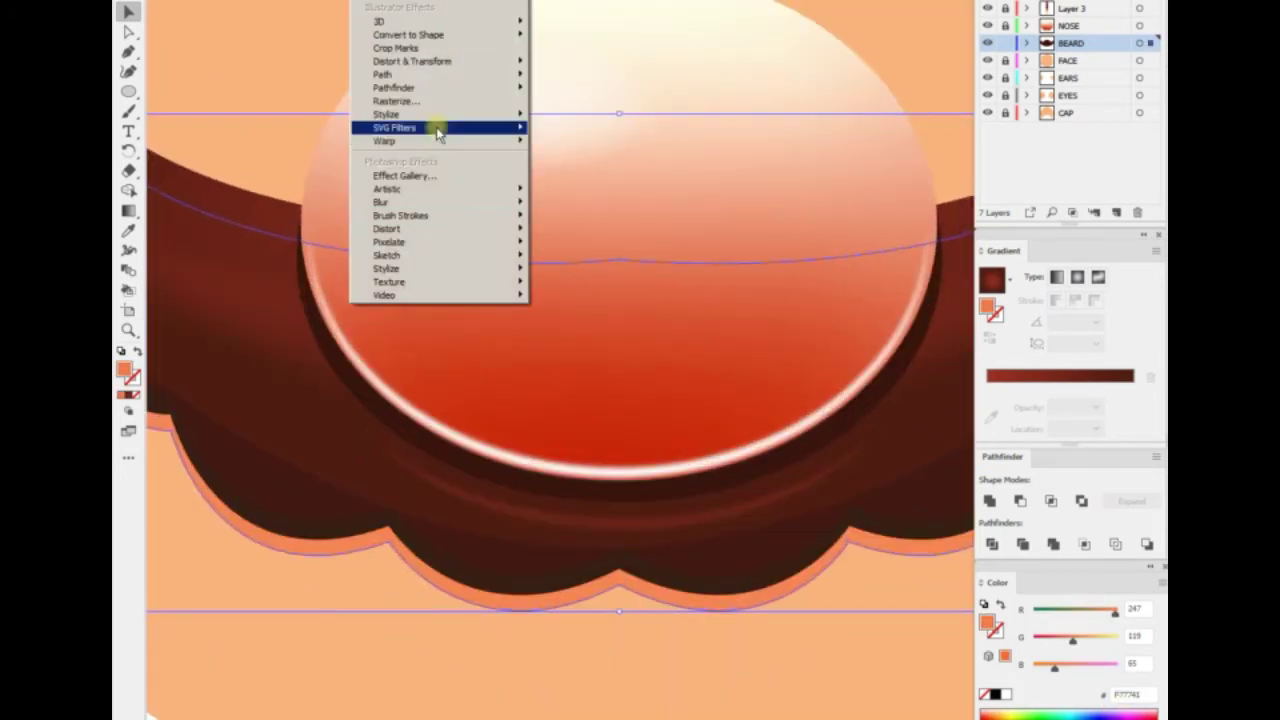
left_click(568, 202)
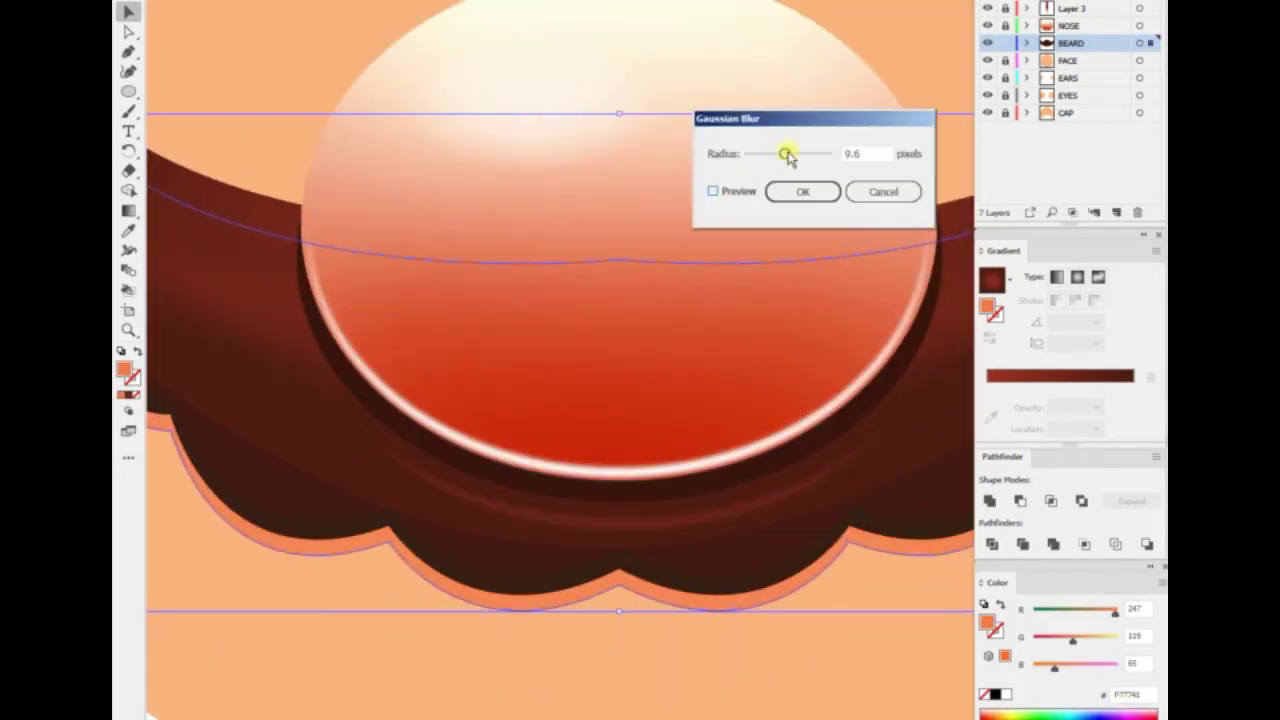
left_click(800, 192)
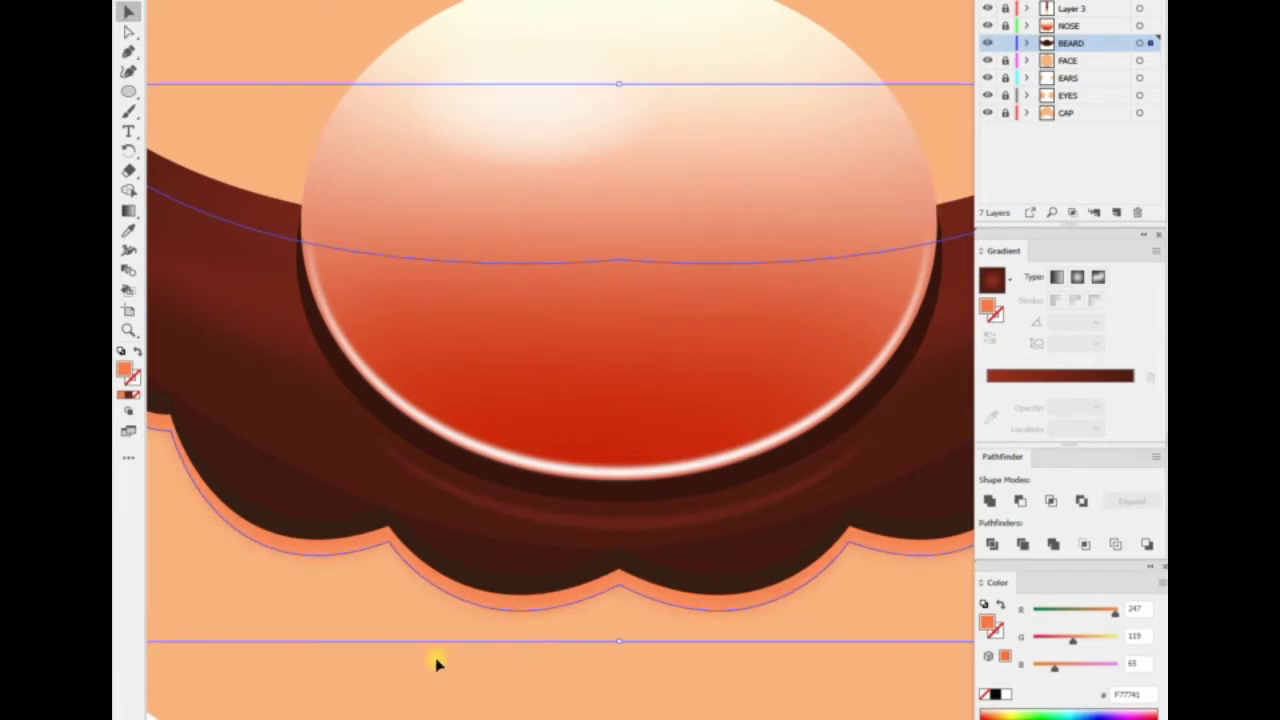
key("ctrl+minus")
key("ctrl+plus")
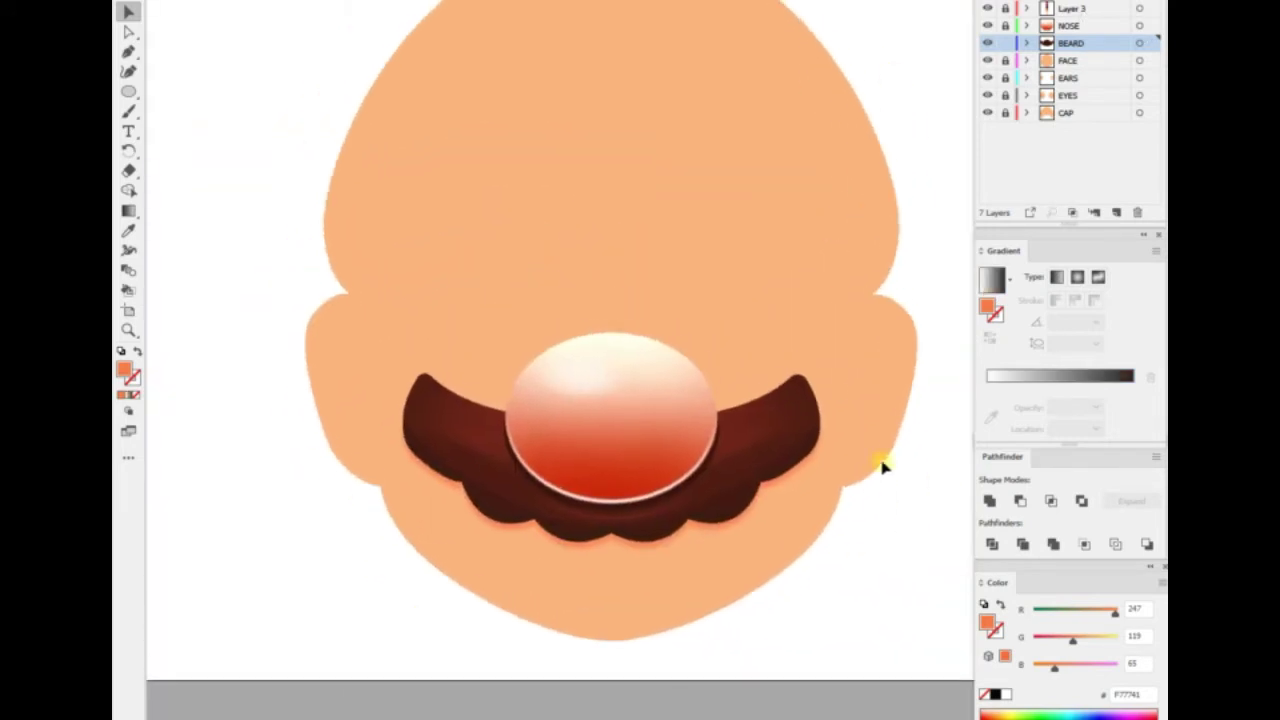
Pen-draw a cream highlight rim along the bottom of the nose in the NOSE layer
left_click(593, 492)
key("ctrl+plus")
key("p")
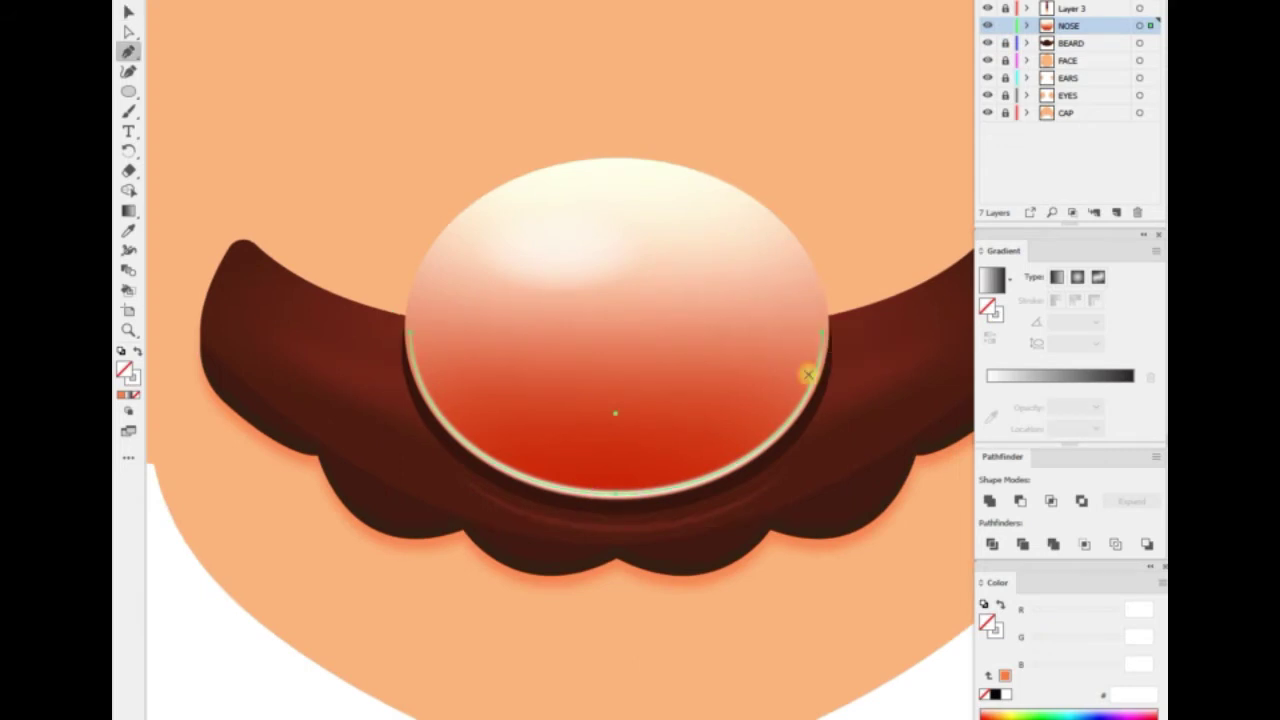
left_click_drag(609, 480, 480, 477)
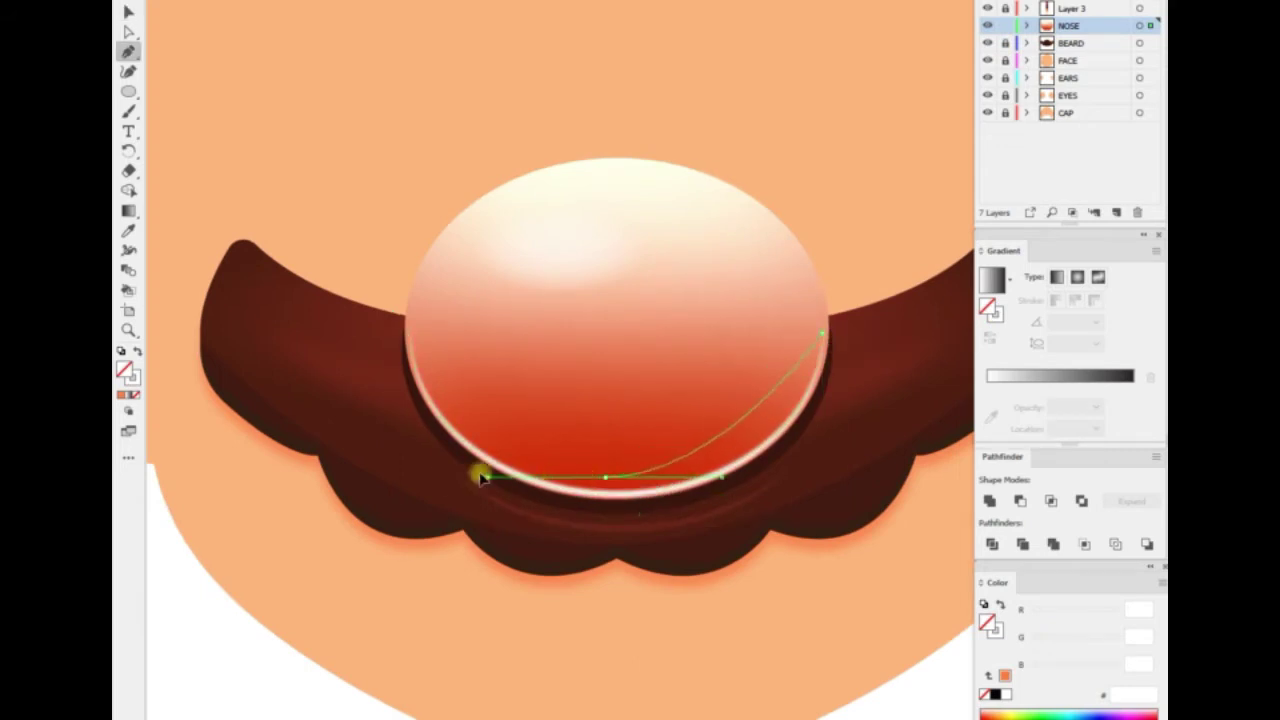
mouse_move(410, 331)
left_mouse_down()
mouse_move(395, 480)
mouse_move(366, 543)
left_mouse_up()
key("v")
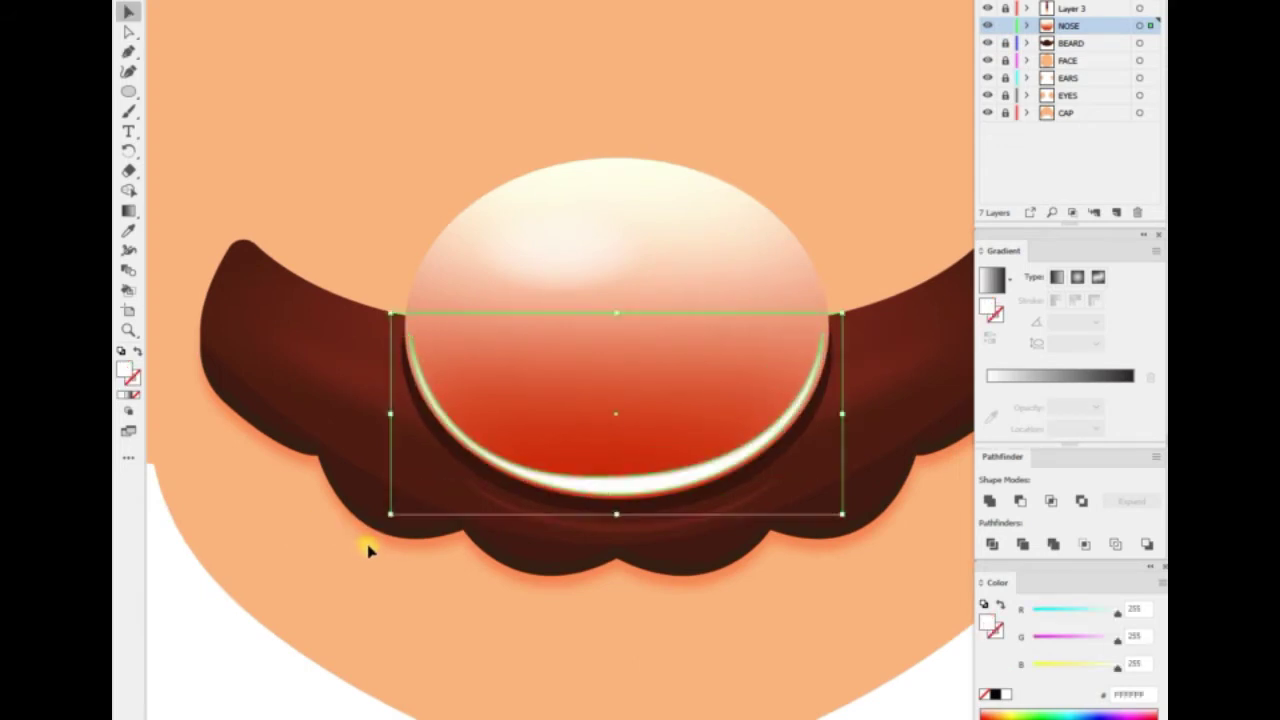
left_click(346, 195)
key("ctrl+minus")
key("ctrl+minus")
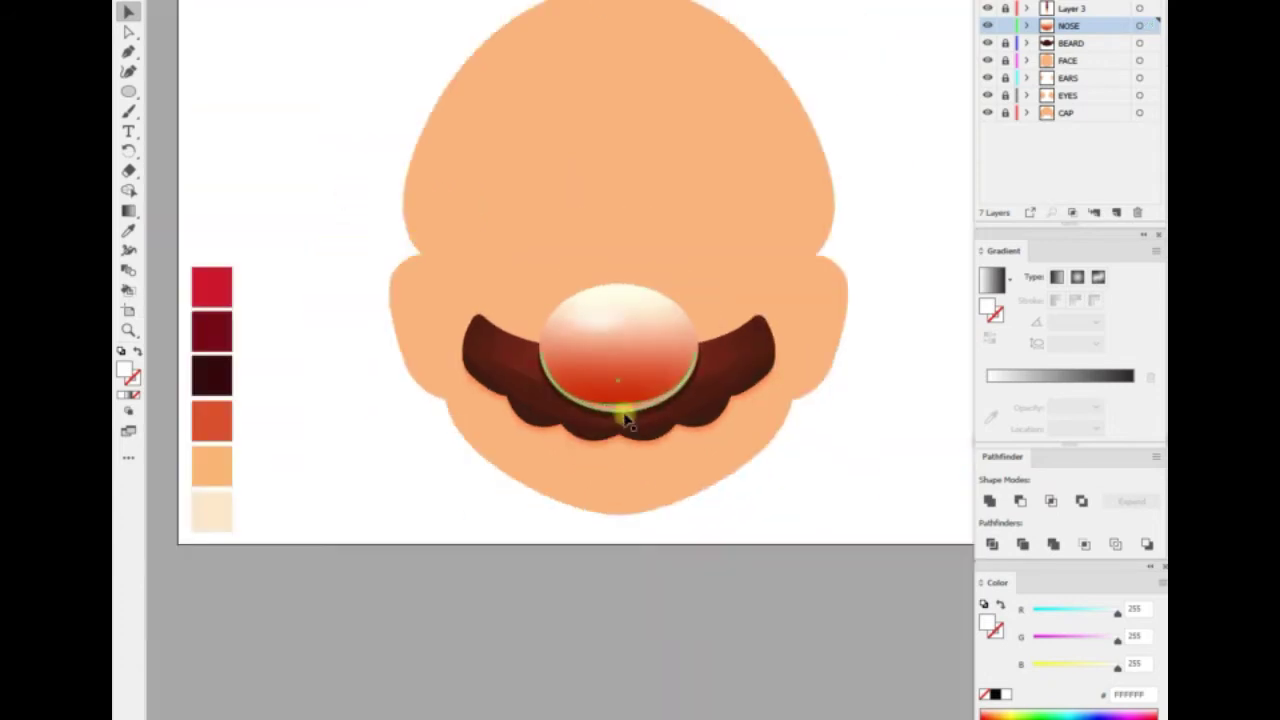
Draw a curved highlight along the nose top with a grey 9B9A9A stroke
key("ctrl+plus")
left_click(630, 403)
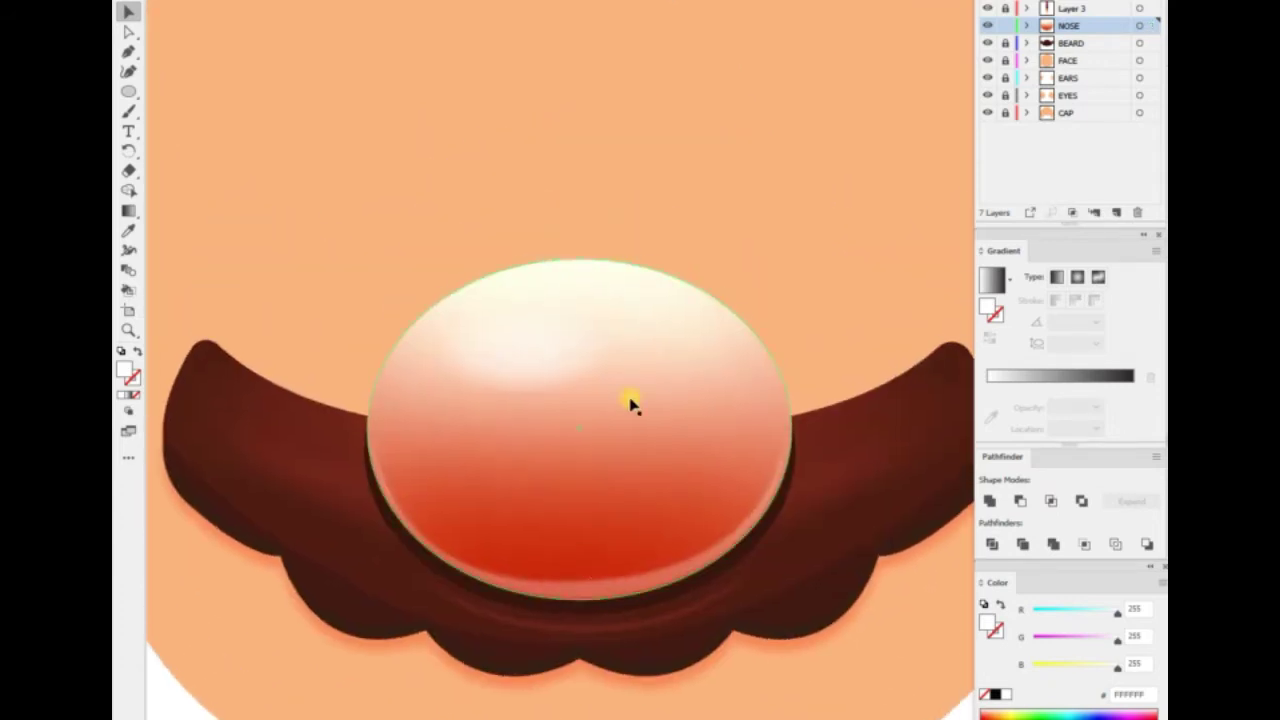
left_click(718, 301)
left_click_drag(579, 258, 493, 259)
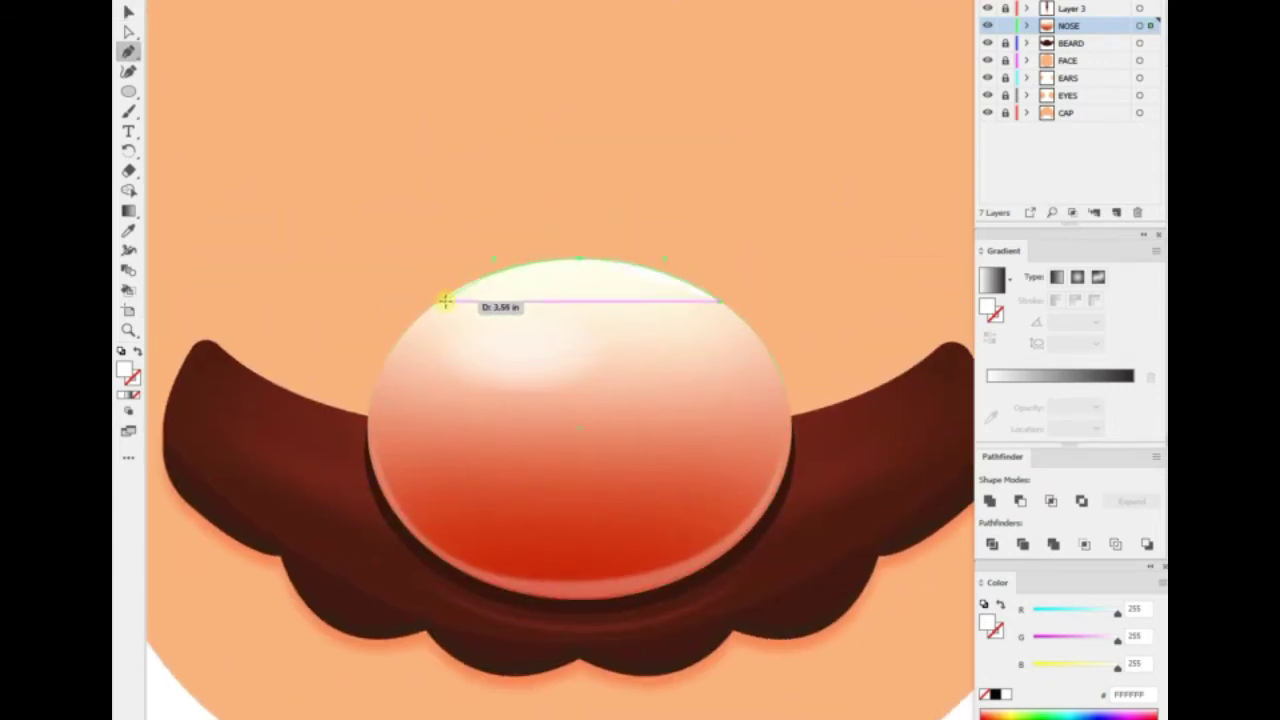
left_click(437, 303)
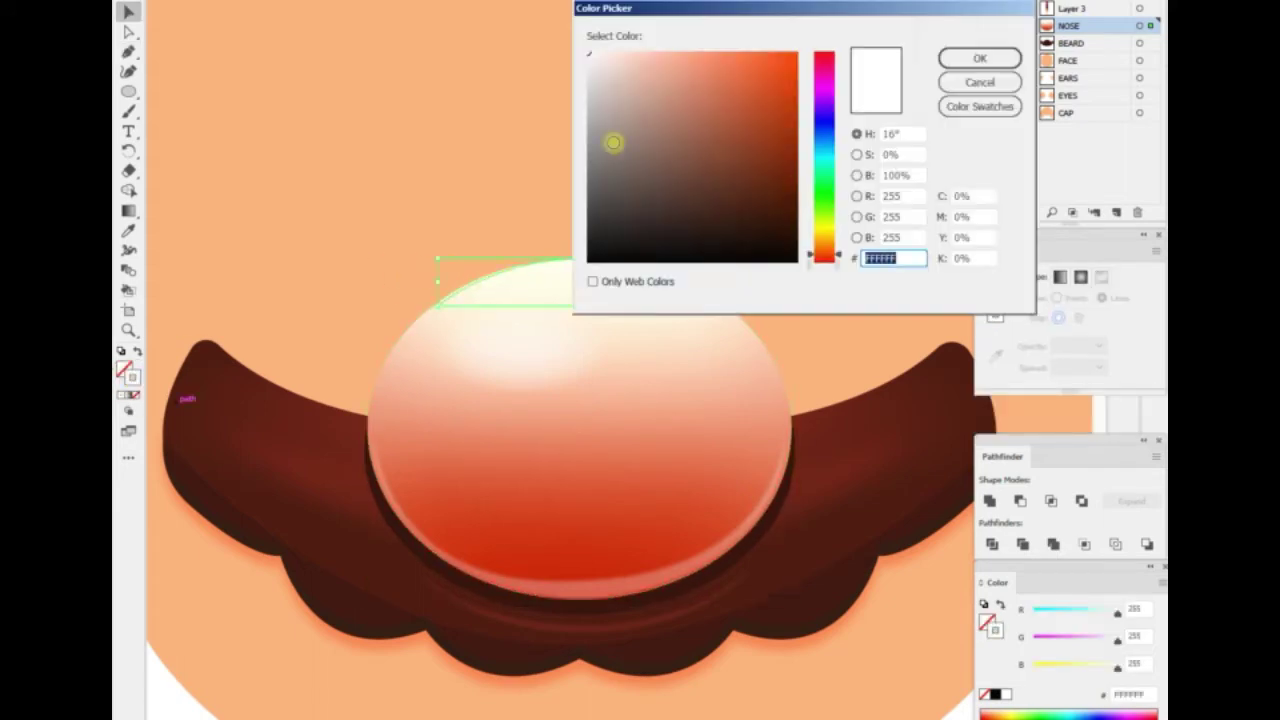
left_click(980, 58)
key("ctrl+0")
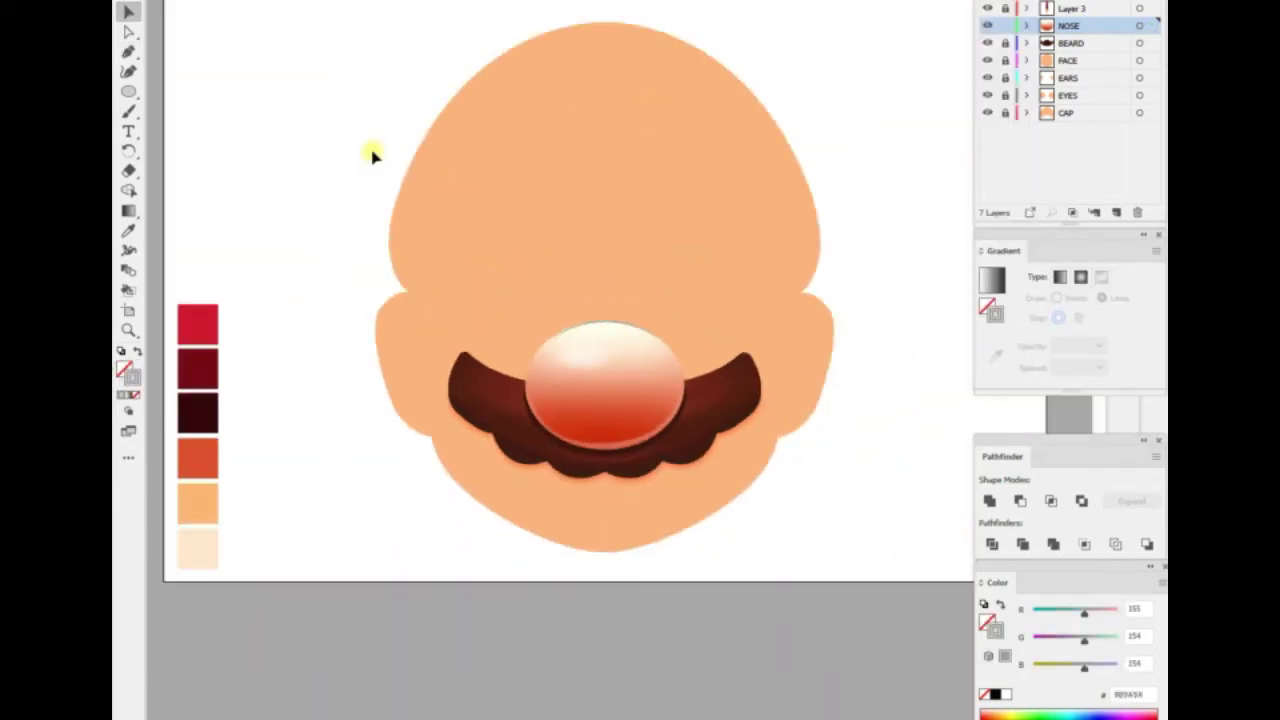
key("ctrl+plus")
Tint the inner face shape a slightly pinker skin tone, FFAC7F
left_click(1139, 60)
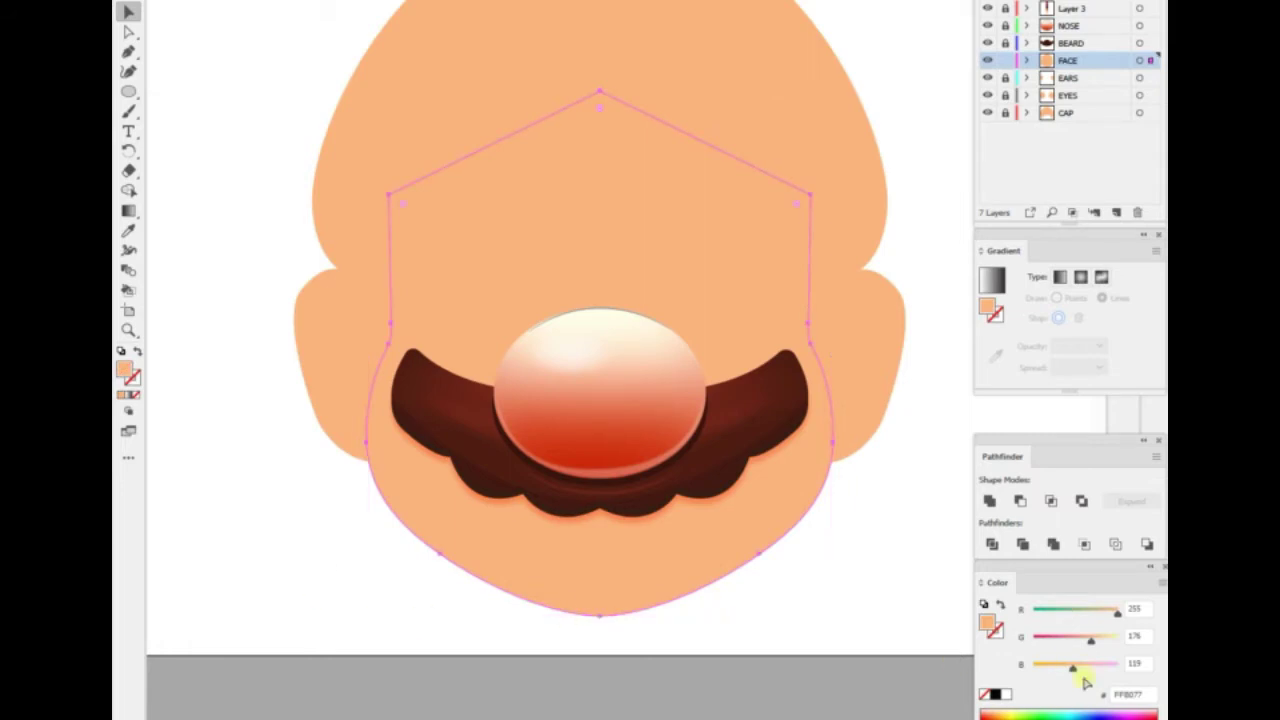
left_click(351, 586)
left_click_drag(310, 570, 835, 600)
left_click(296, 518)
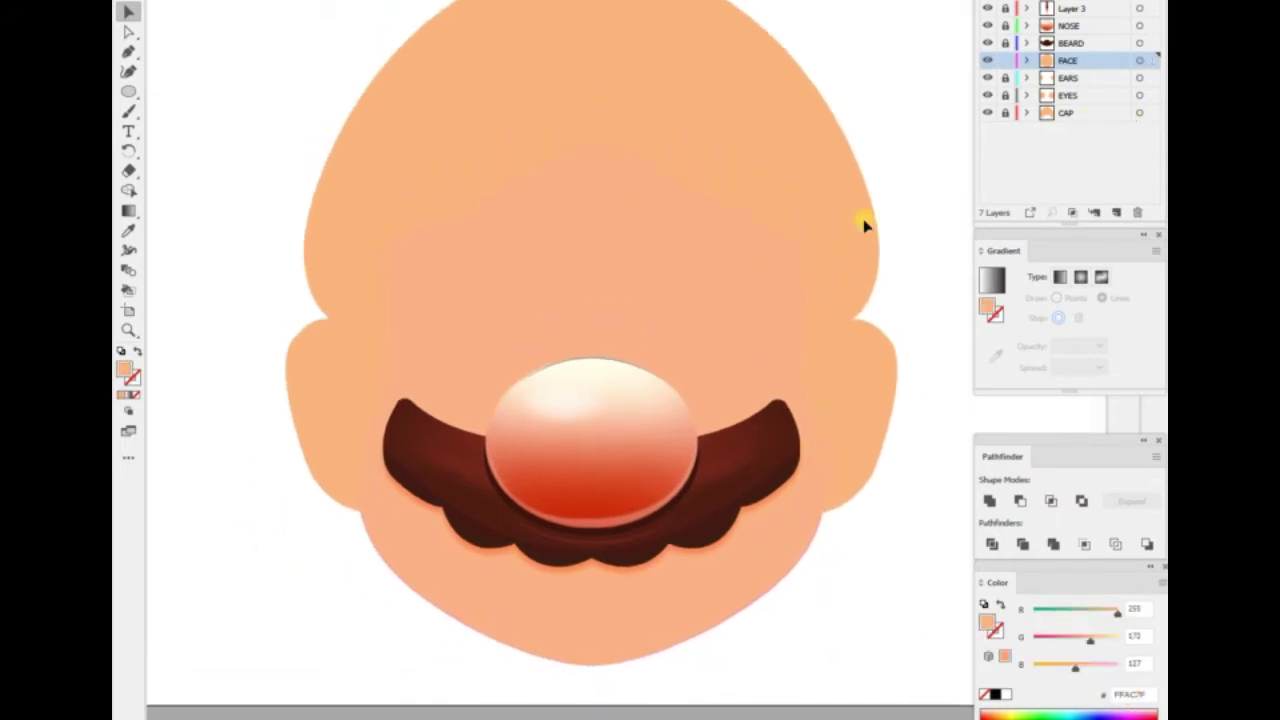
Restack the layers with CAP below FACE and EYES above FACE so the white eye ovals show
left_click_drag(1070, 112, 1070, 55)
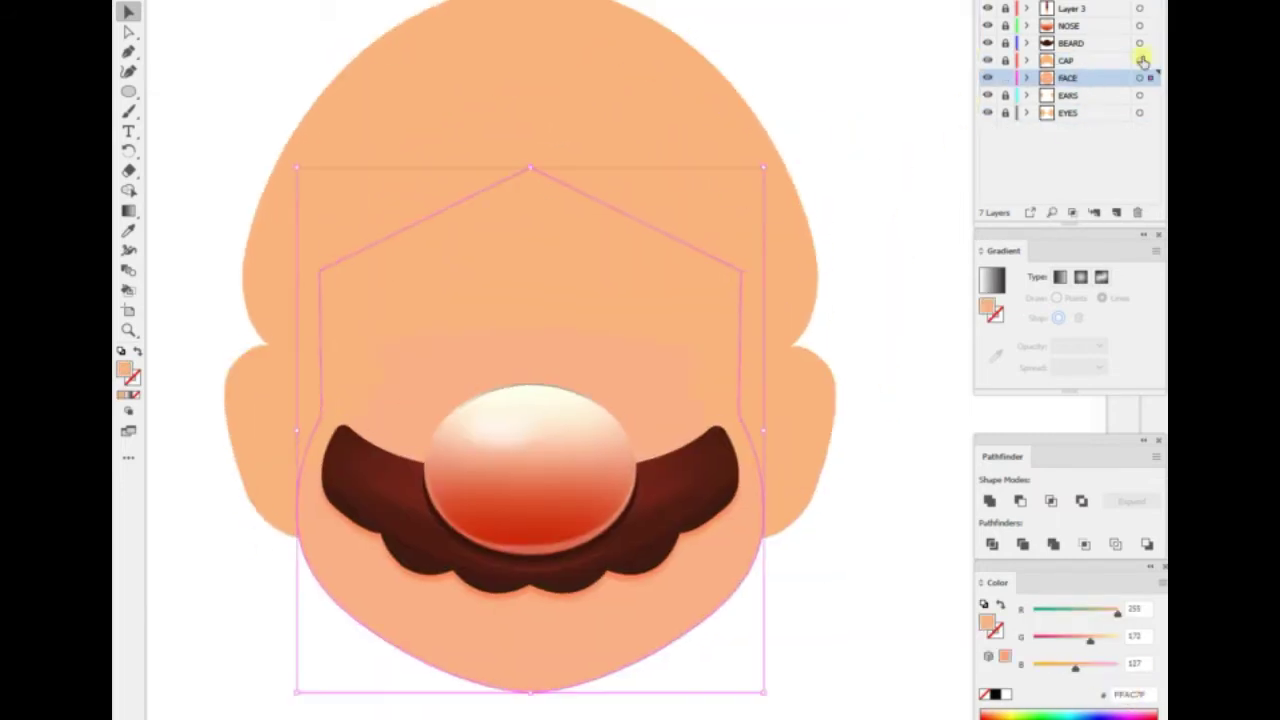
left_click(1005, 60)
left_click(1139, 60)
left_click(953, 181)
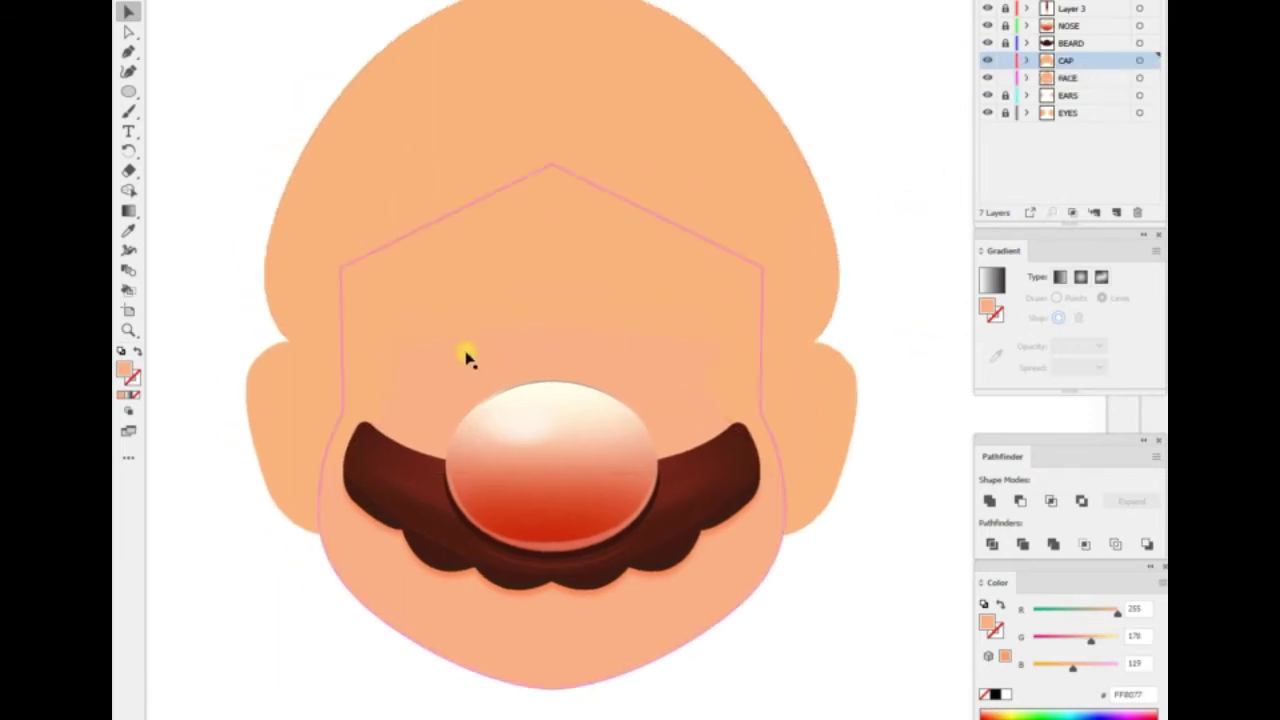
left_click_drag(1085, 68, 1085, 86)
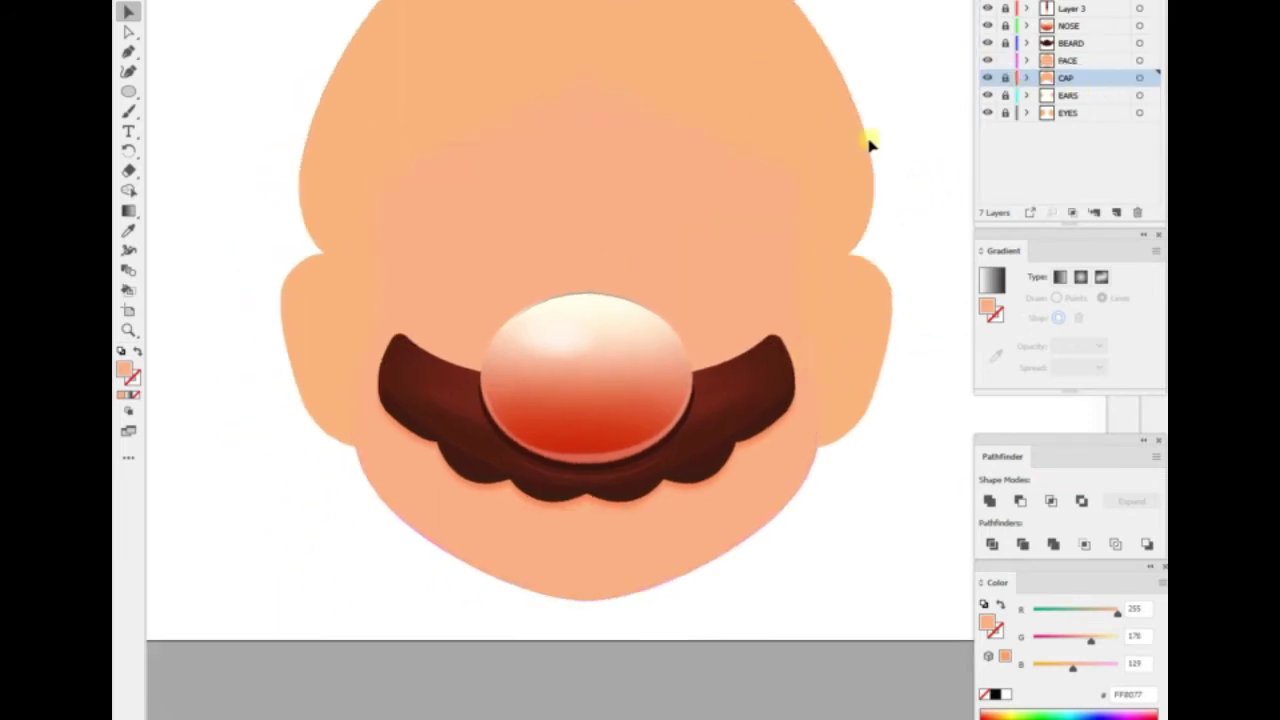
left_click(1027, 77)
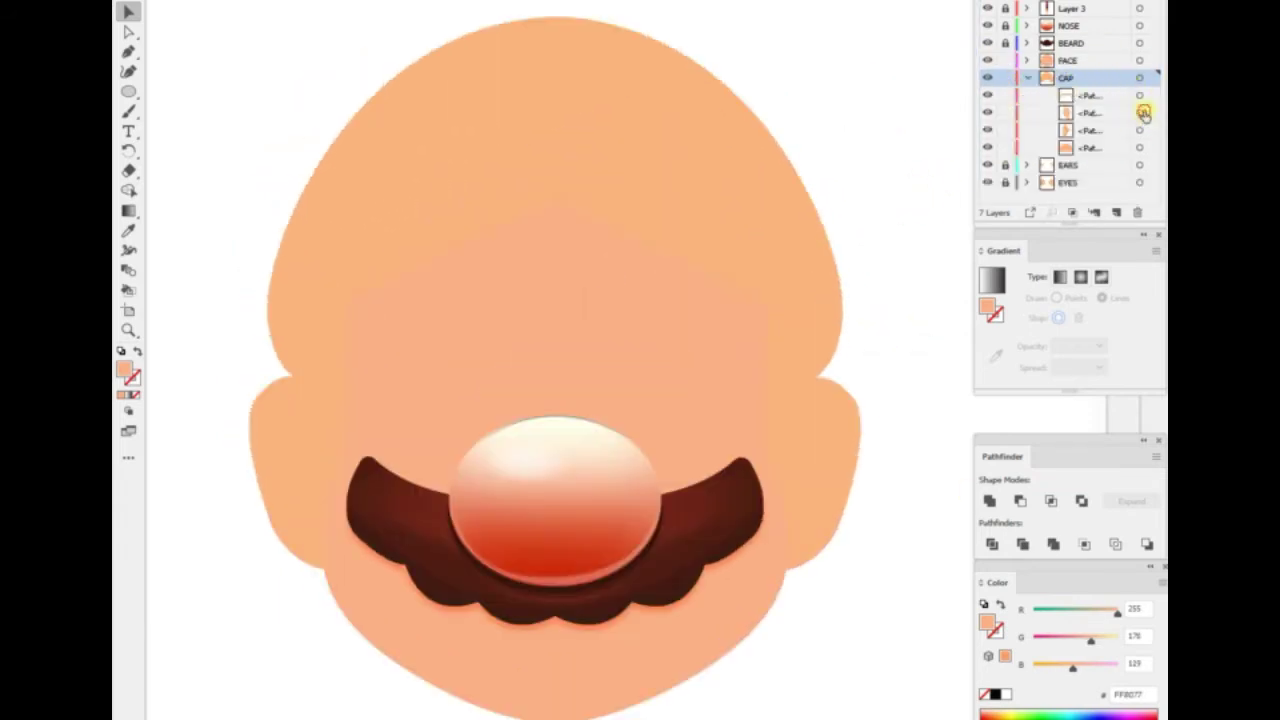
left_click(1139, 112)
key("Return")
key("Return")
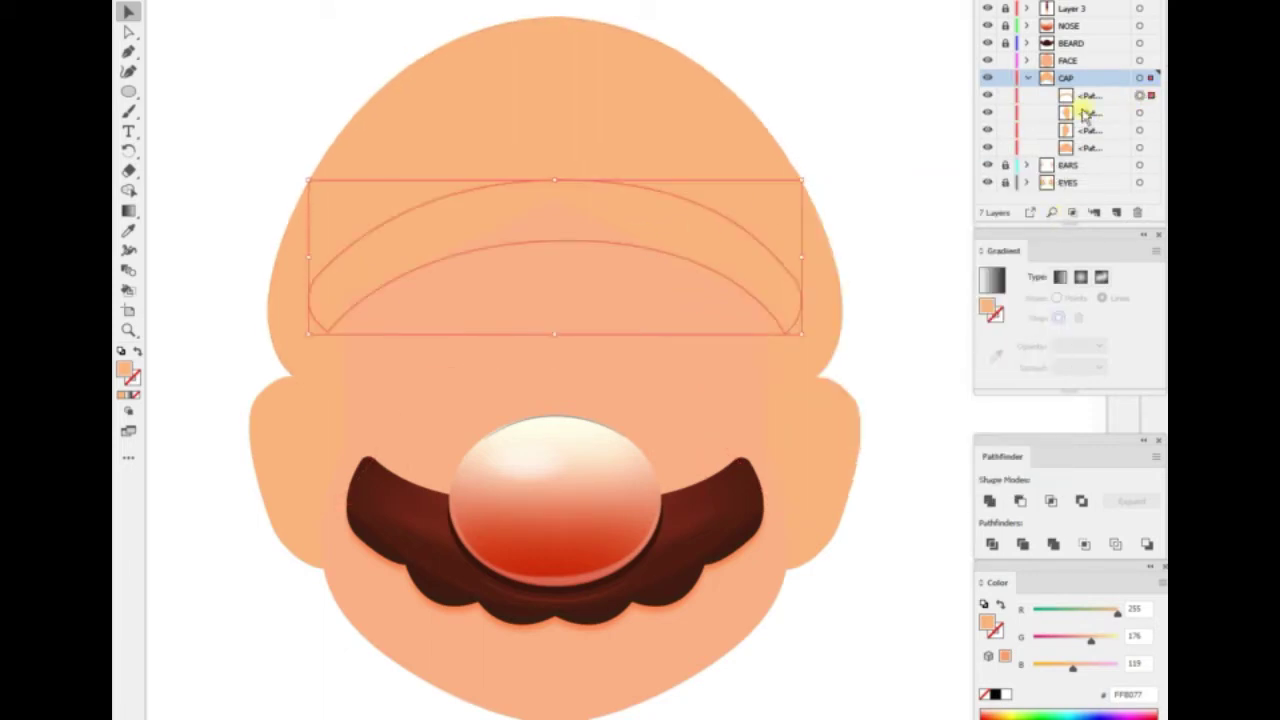
left_click(897, 185)
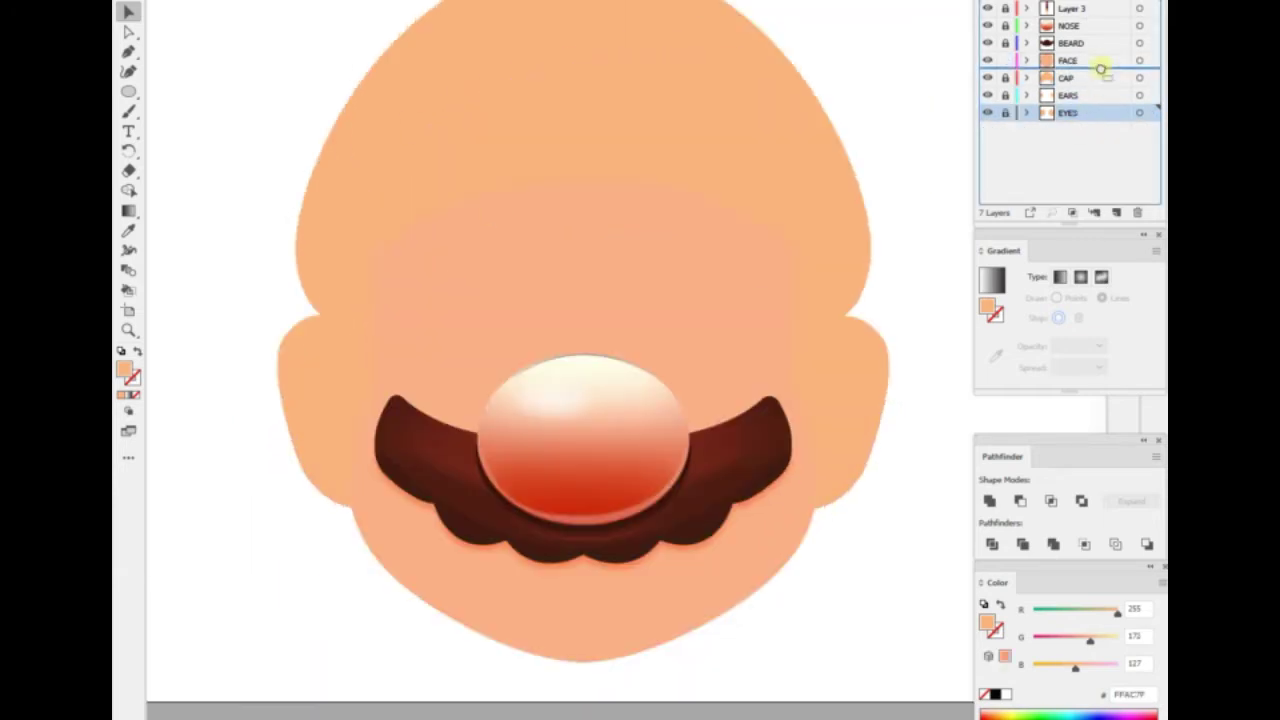
left_click_drag(1068, 112, 1068, 55)
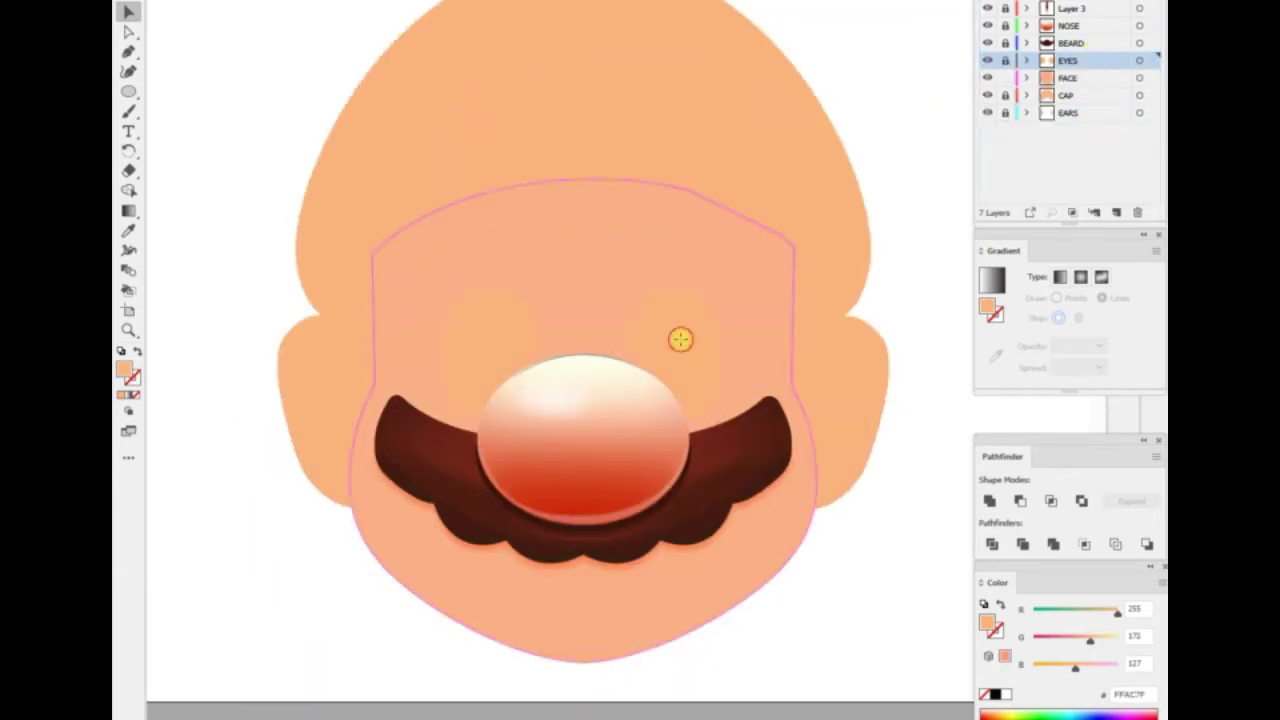
left_click(1139, 60)
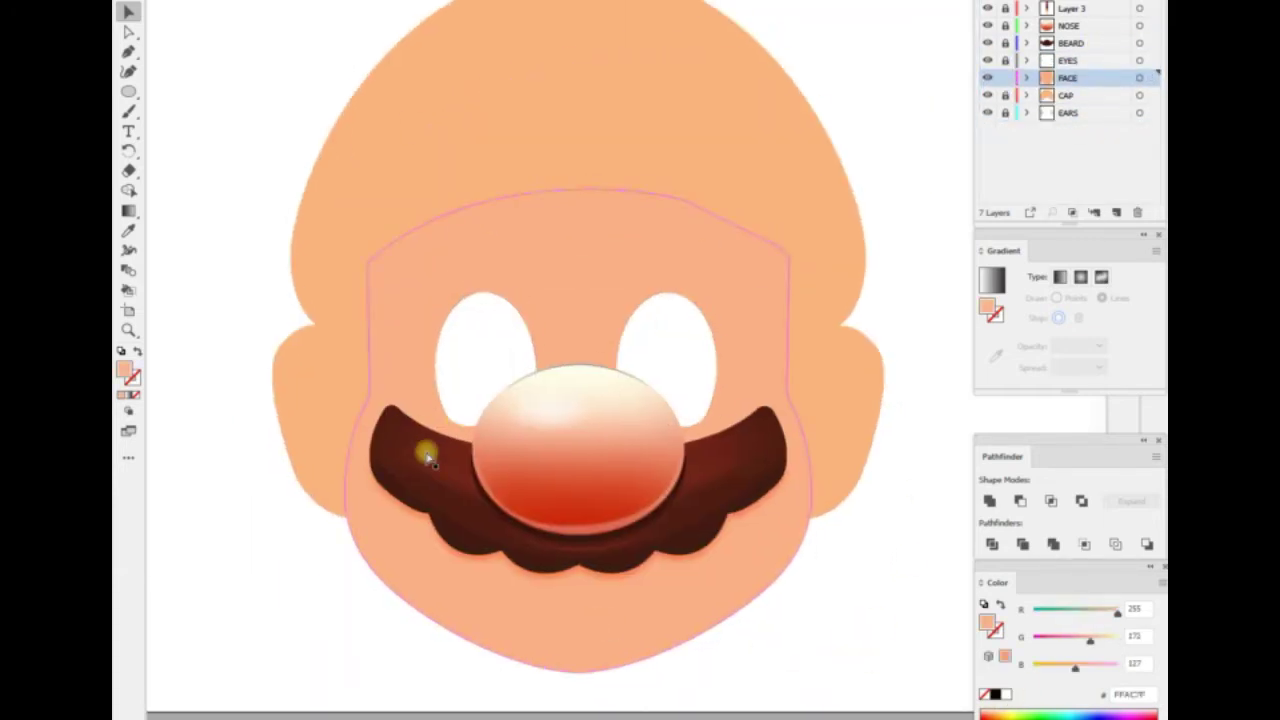
Pen-draw a curved path around the lower face from the left moustache tip
scroll(427, 458, "up", 1)
key("p")
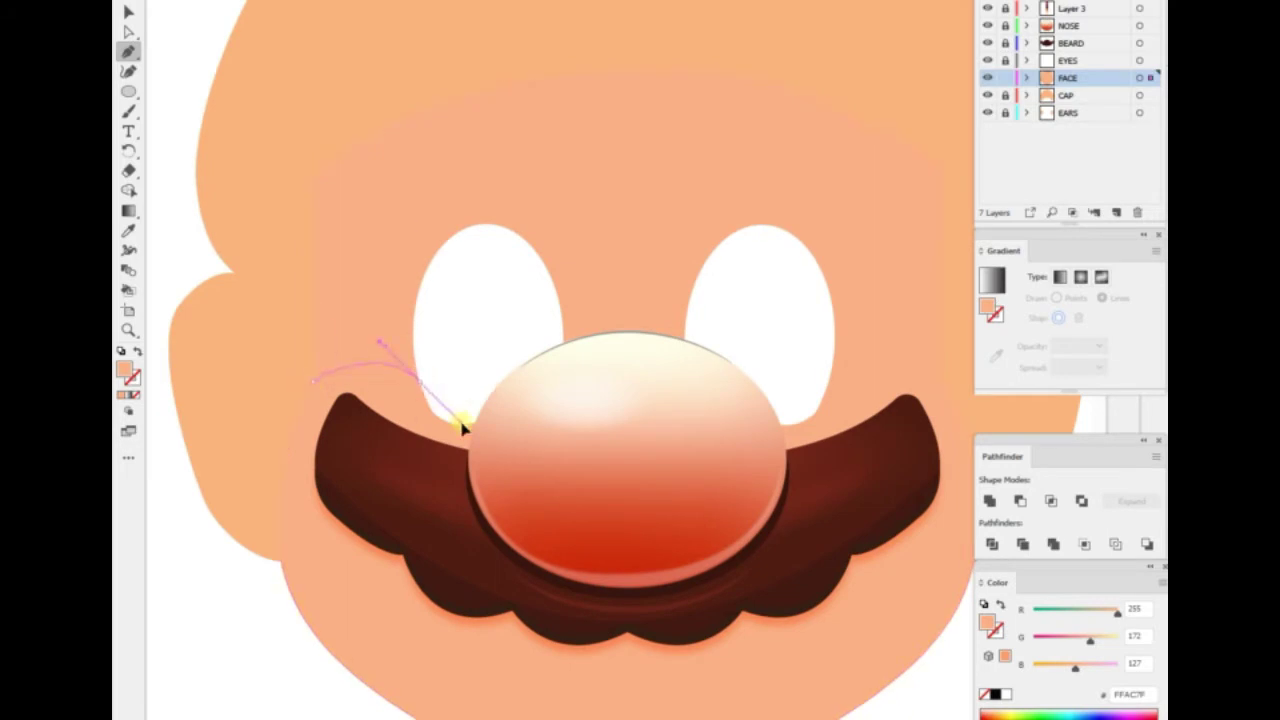
left_click_drag(419, 380, 234, 399)
left_click_drag(643, 398, 700, 368)
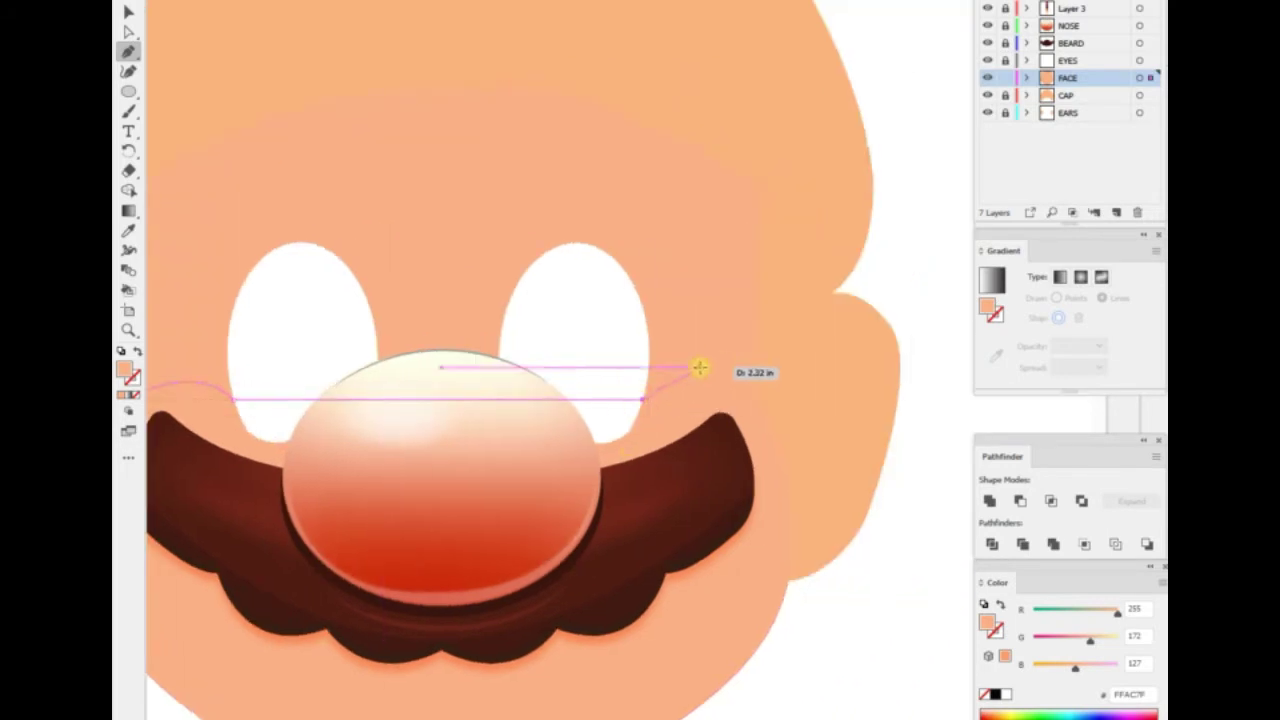
left_click(786, 386)
left_click(623, 671)
scroll(314, 337, "down", 3)
left_click(314, 337)
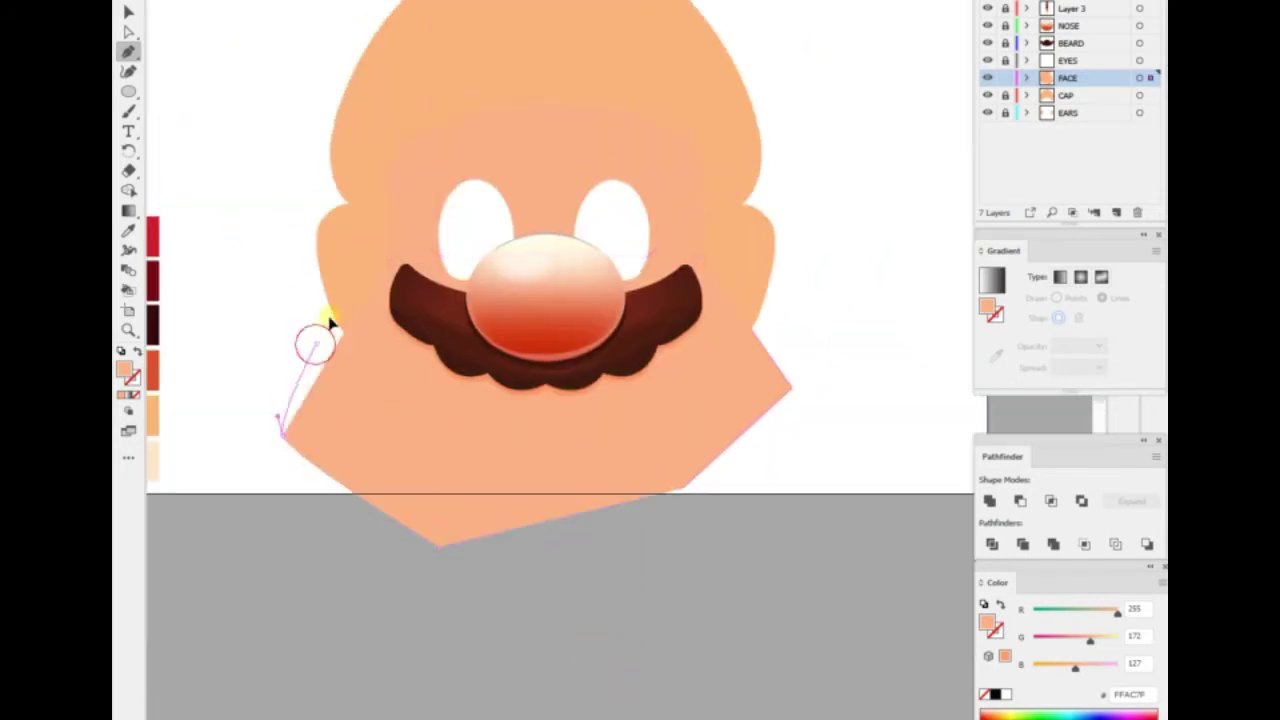
key("v")
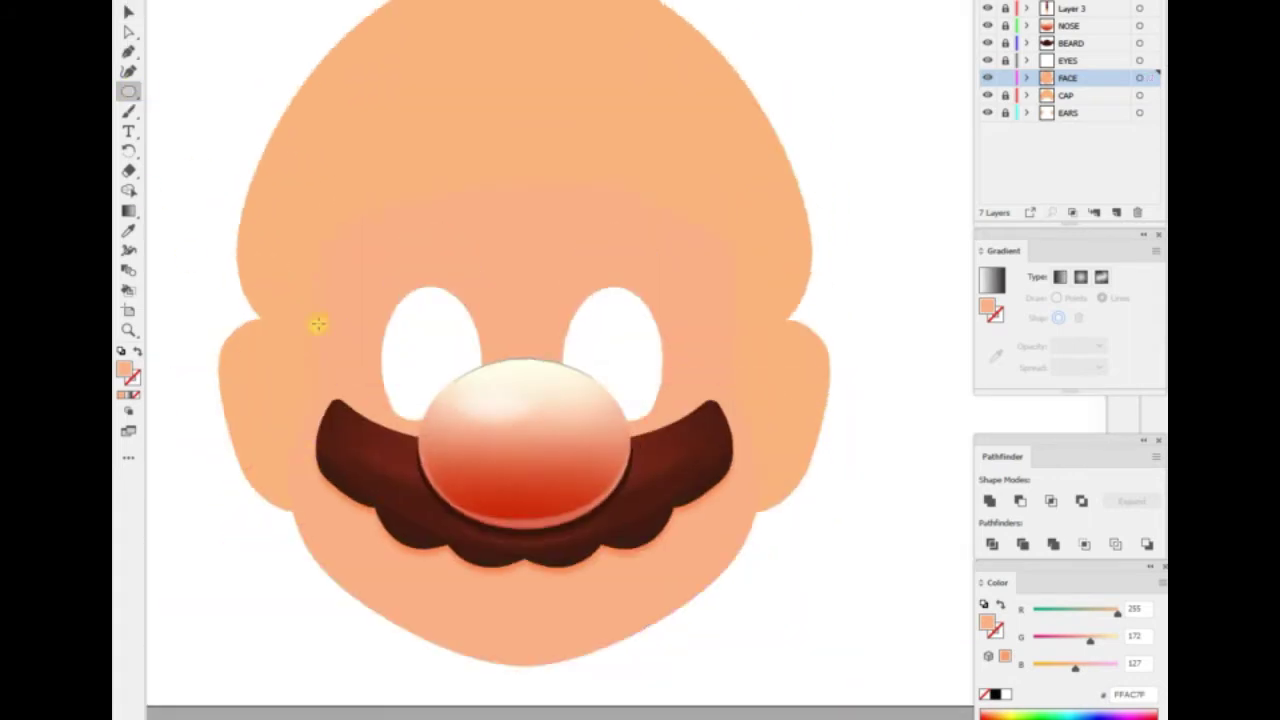
Reposition and resize the two moustache-tip ellipses, making the right one taller
mouse_move(350, 400)
left_mouse_down()
mouse_move(350, 382)
mouse_move(737, 378)
left_mouse_up()
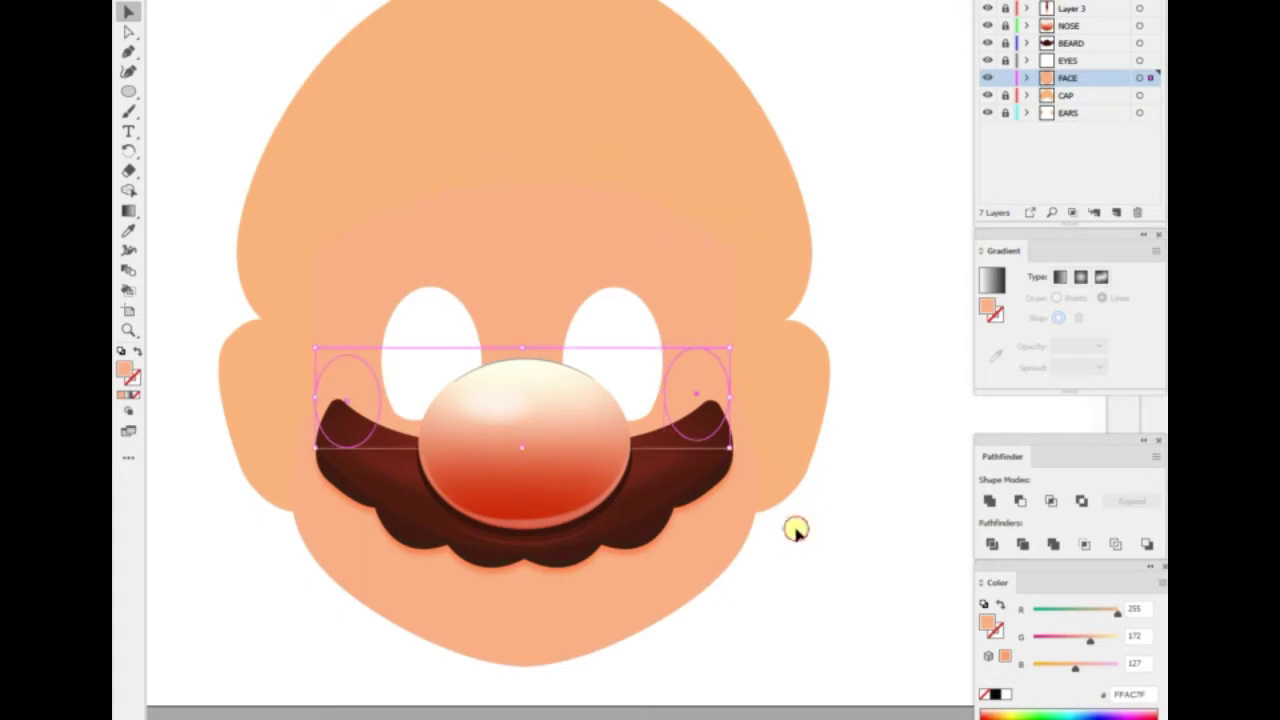
left_click(796, 530)
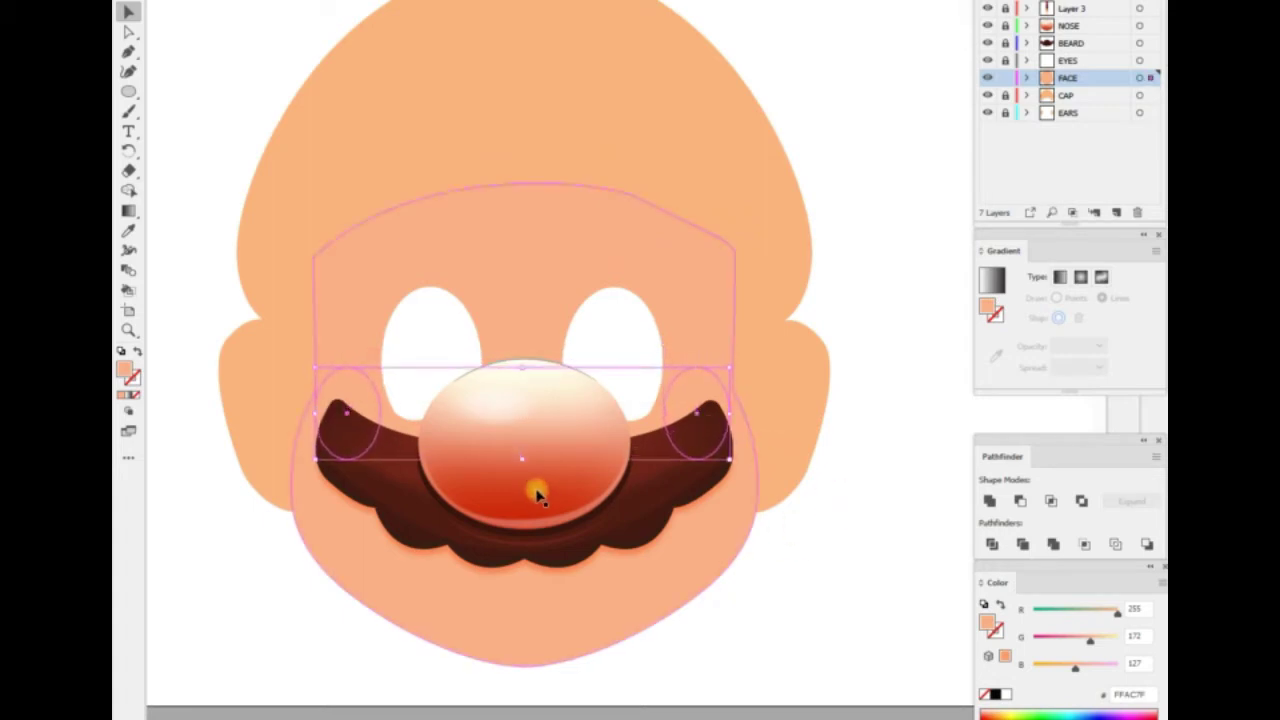
left_click(668, 420)
left_click_drag(668, 420, 655, 413)
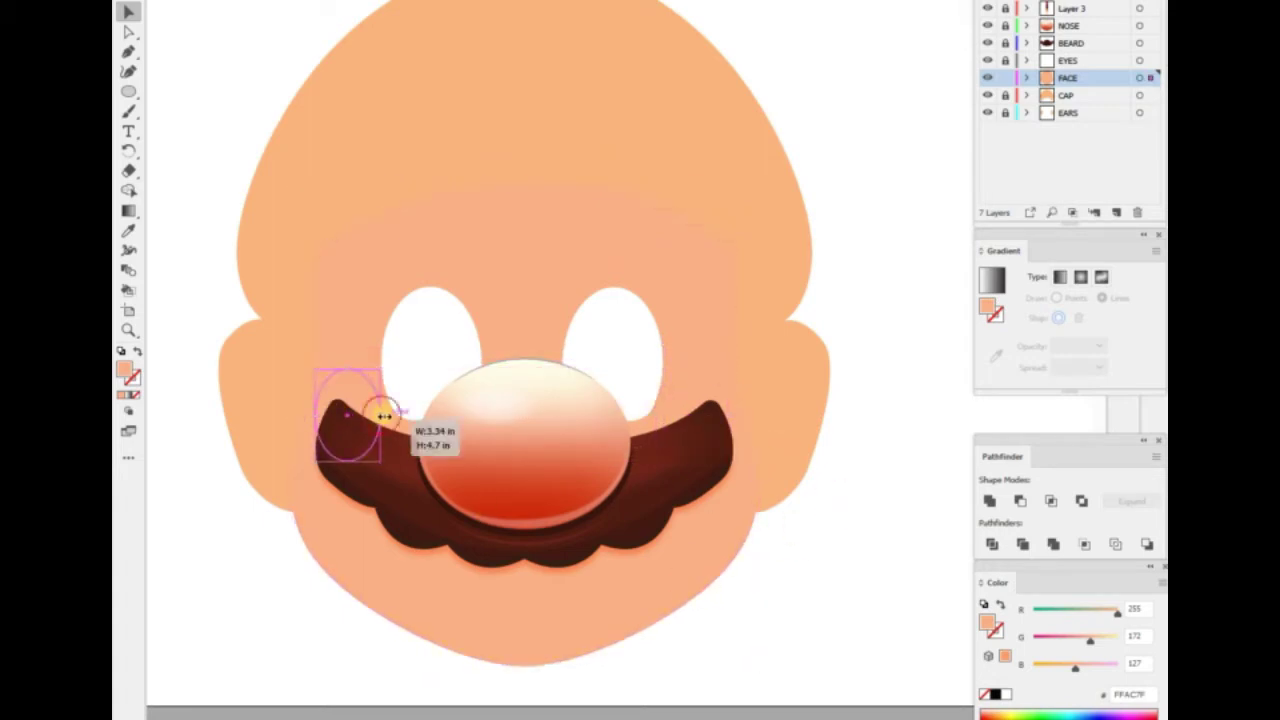
left_click_drag(384, 414, 385, 414)
left_click(729, 423, "shift")
left_click_drag(733, 415, 737, 414)
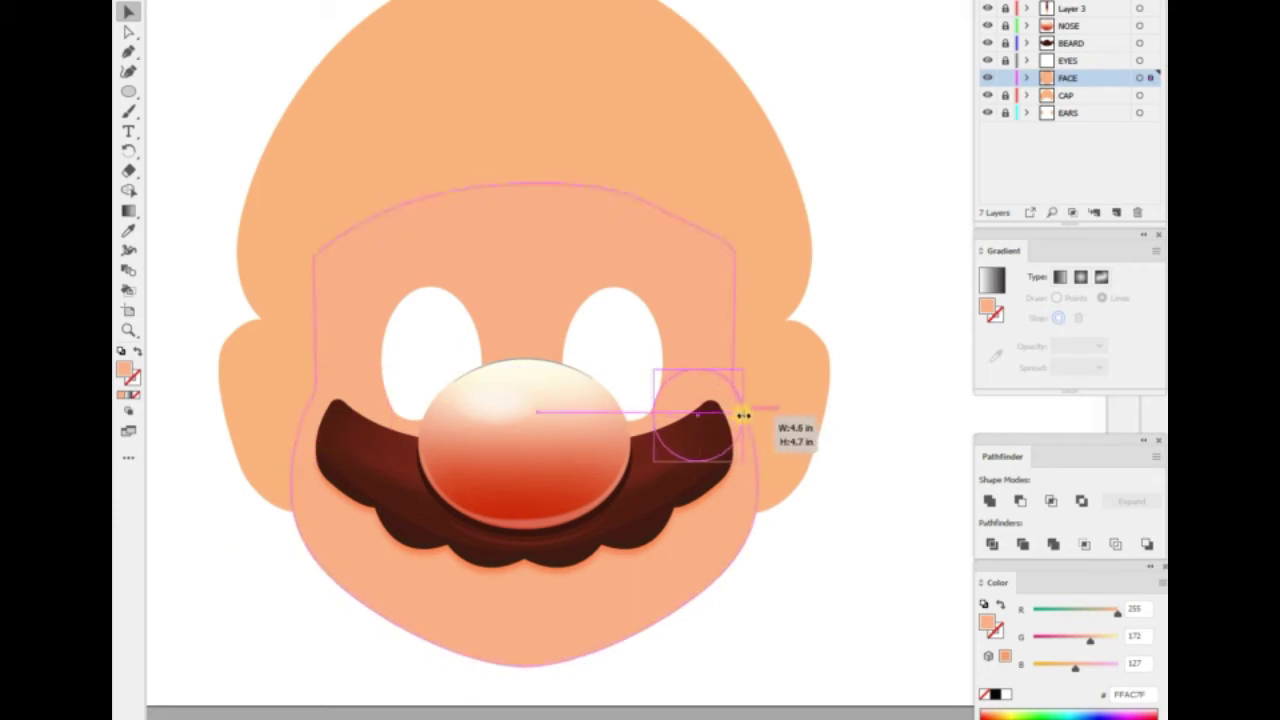
left_click(309, 414)
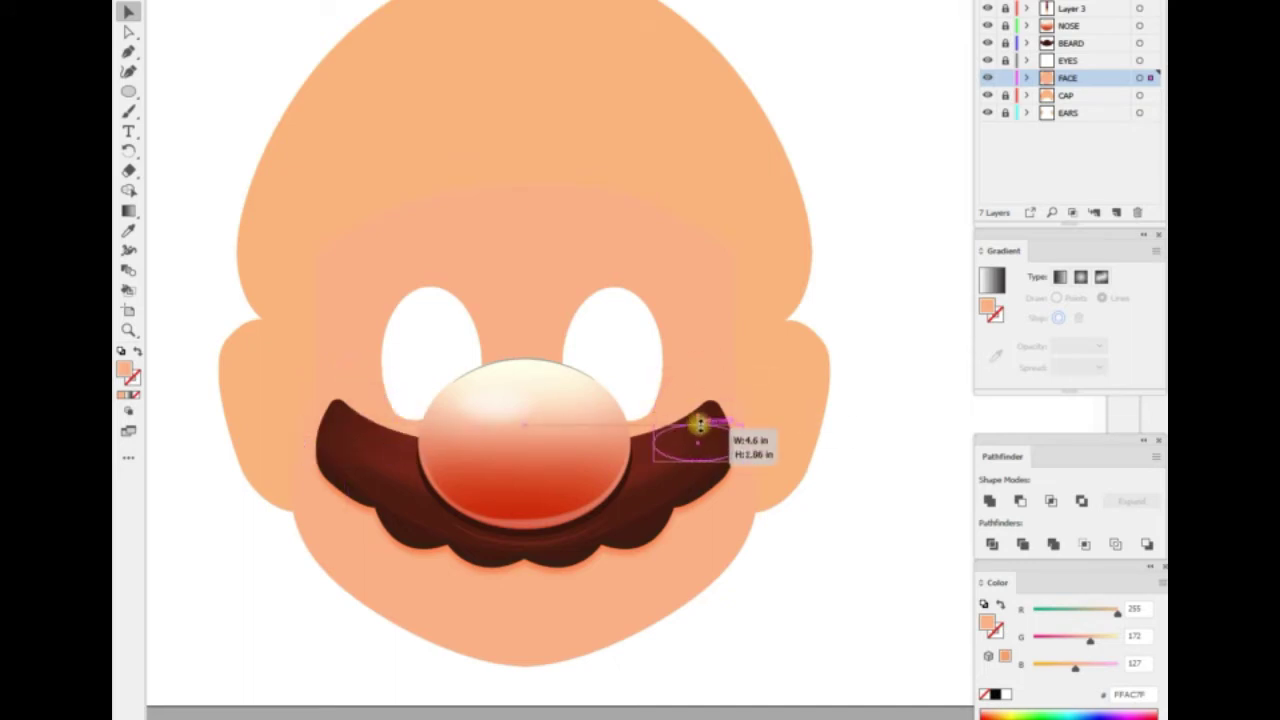
left_click_drag(700, 425, 641, 447)
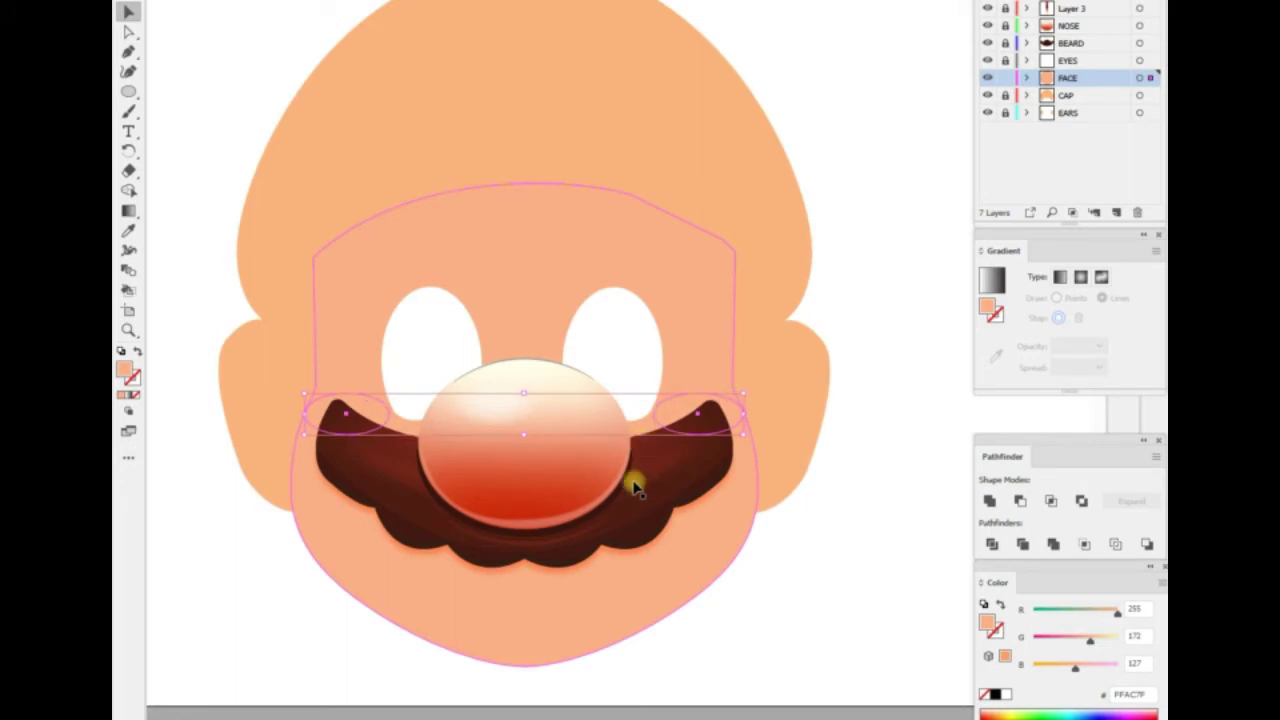
right_click(834, 523)
left_click(670, 553)
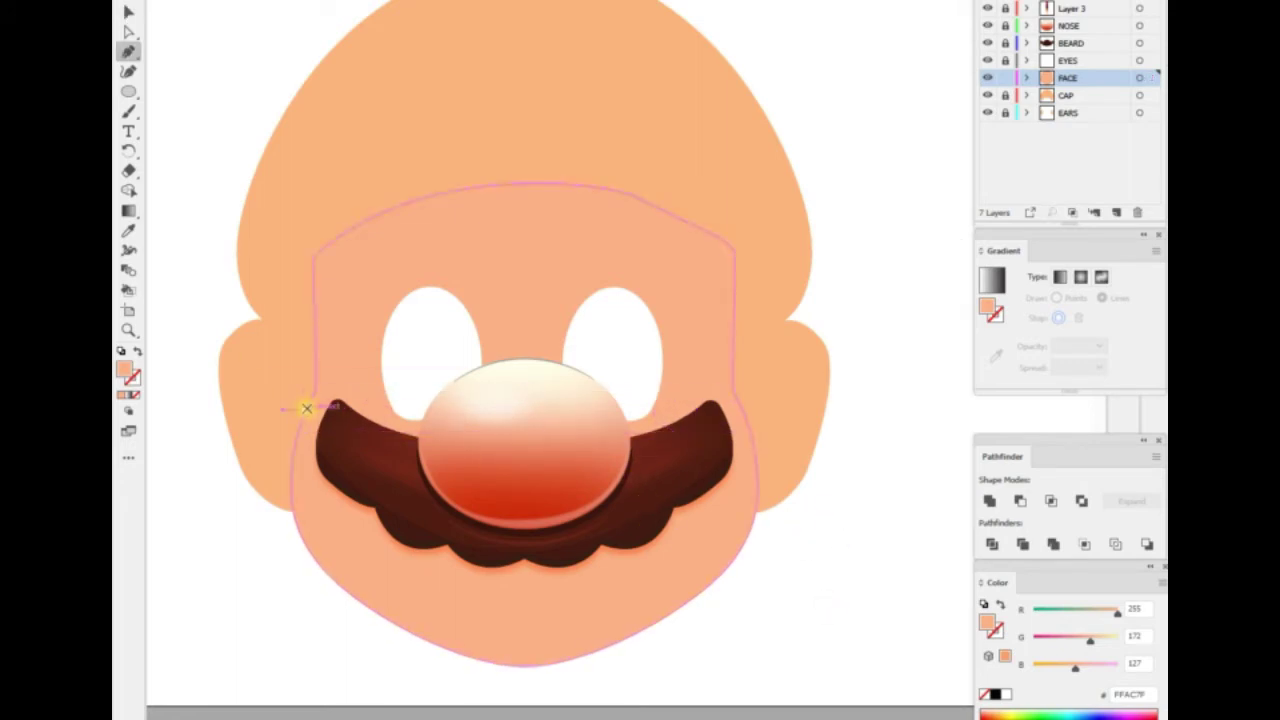
Draw a polygon covering the lower face below the moustache tips
left_click(306, 408)
left_click(766, 400)
left_click(857, 529)
left_click(491, 580)
left_click(337, 429)
key("v")
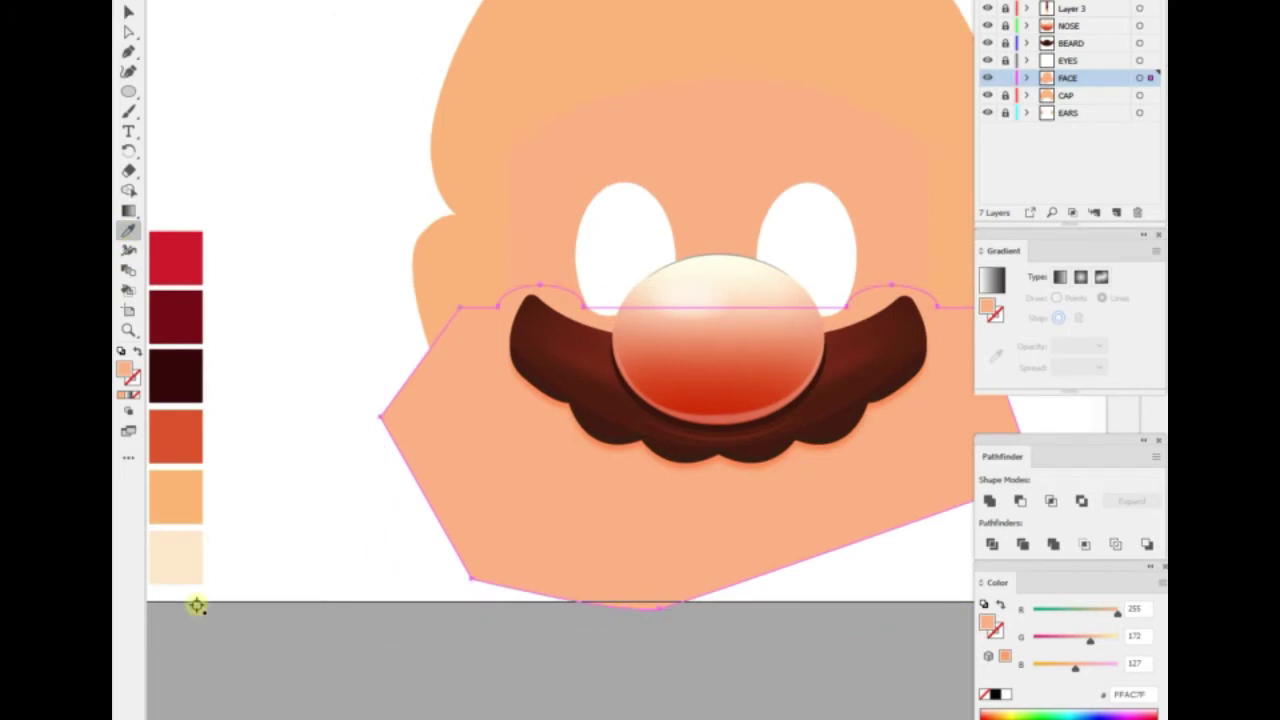
Divide the polygon along the face outline and fill the lower piece light beige
left_click(177, 560)
left_click(411, 417)
key("Return")
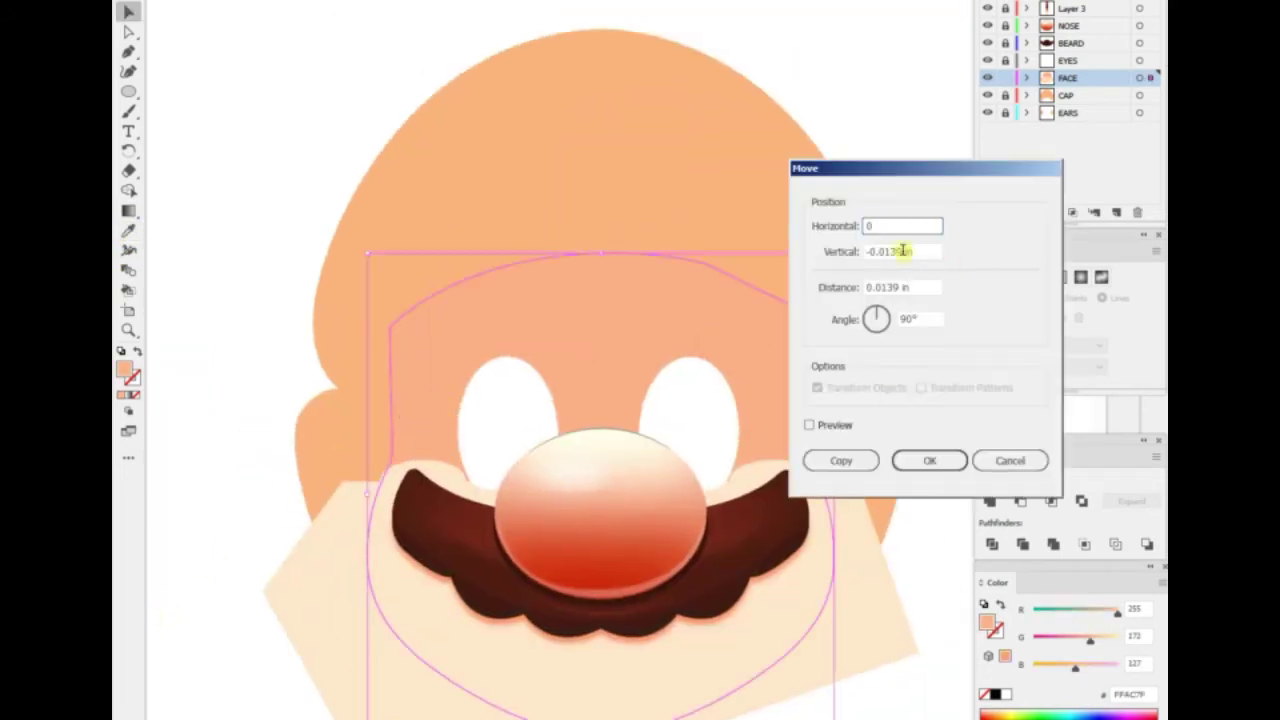
key("Return")
left_click(857, 585, "shift")
right_click(881, 160)
scroll(860, 652, "down", 3)
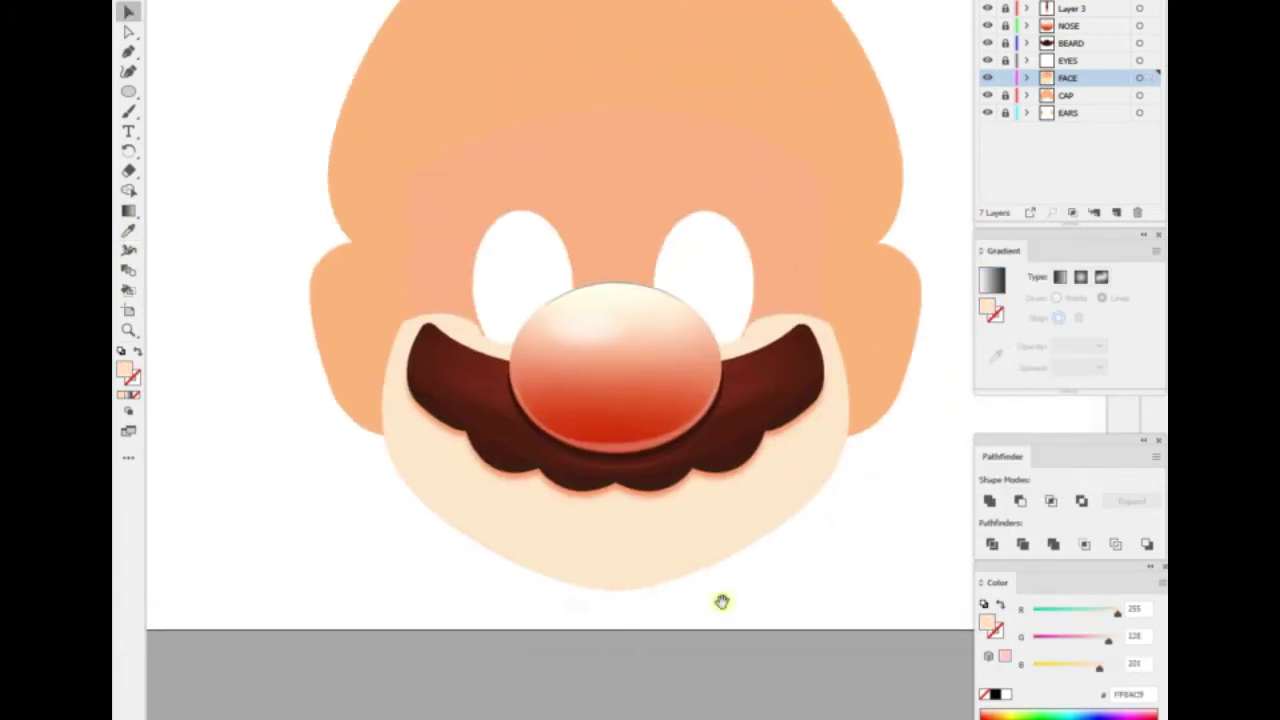
Zoom in and start a pen outline from the left moustache tip around the chin
left_click(600, 582)
key("Return")
key("Escape")
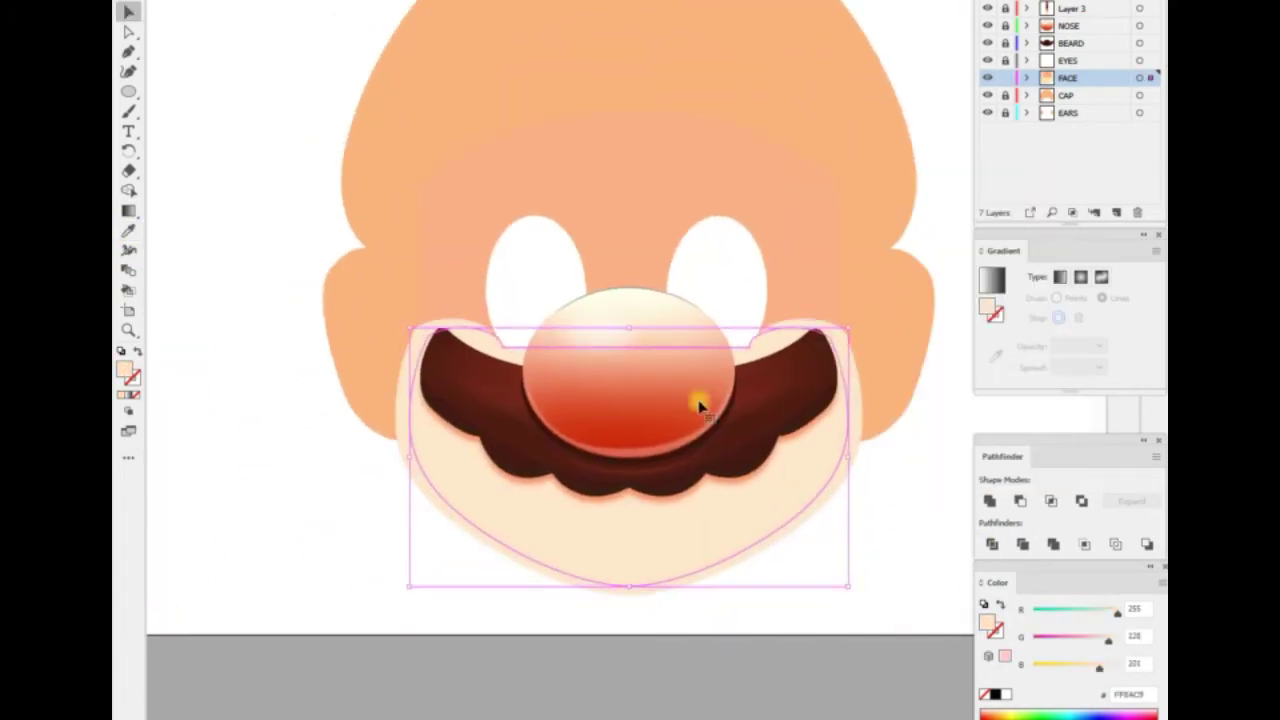
left_click(895, 500)
key("ctrl+plus")
scroll(557, 463, "down", 1)
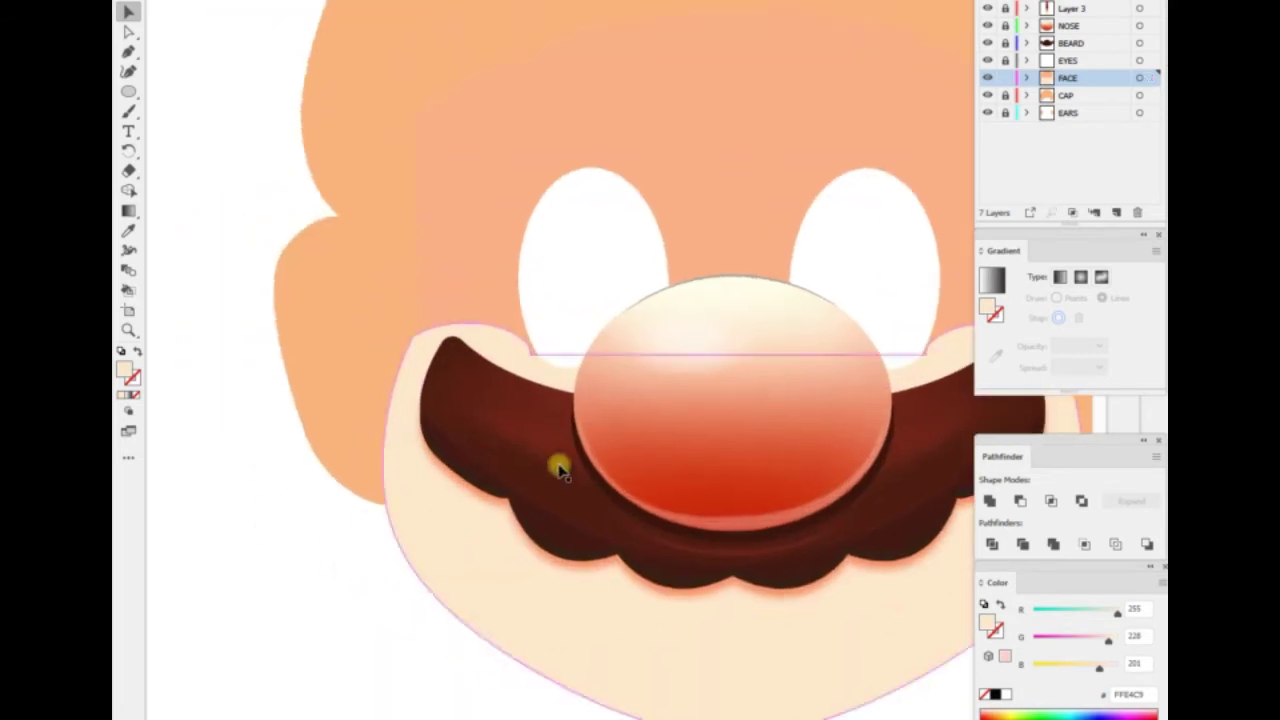
scroll(400, 540, "down", 2)
scroll(320, 595, "up", 1)
key("p")
left_click_drag(372, 374, 560, 376)
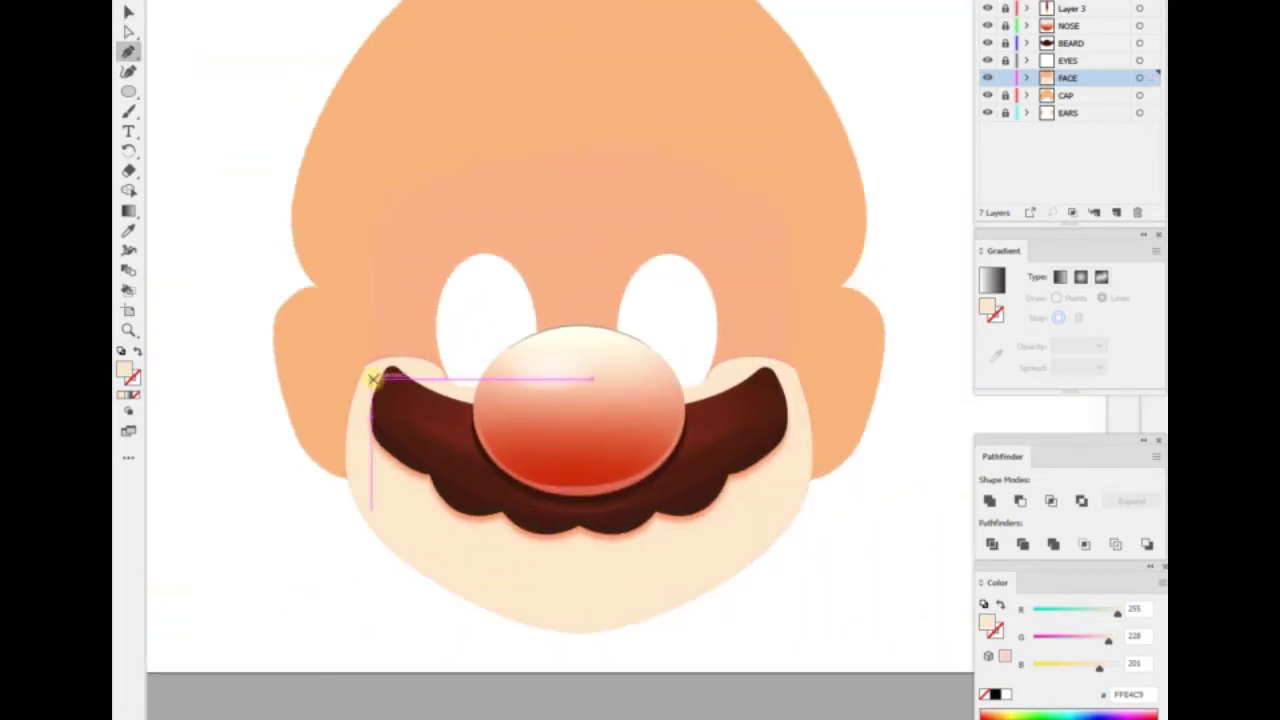
left_click(376, 537)
left_click_drag(583, 620, 640, 620)
Continue the outline up the right cheek and back over the nose to close it
left_click_drag(771, 553, 814, 449)
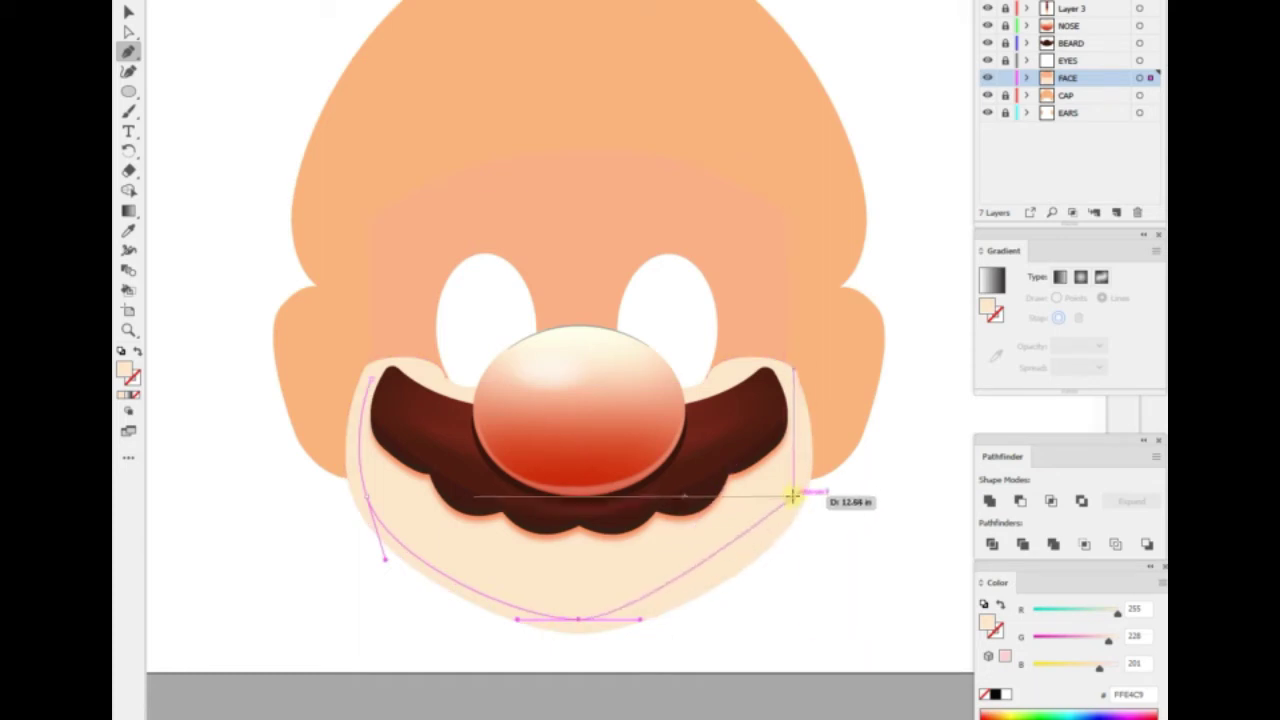
left_click_drag(786, 386, 788, 385)
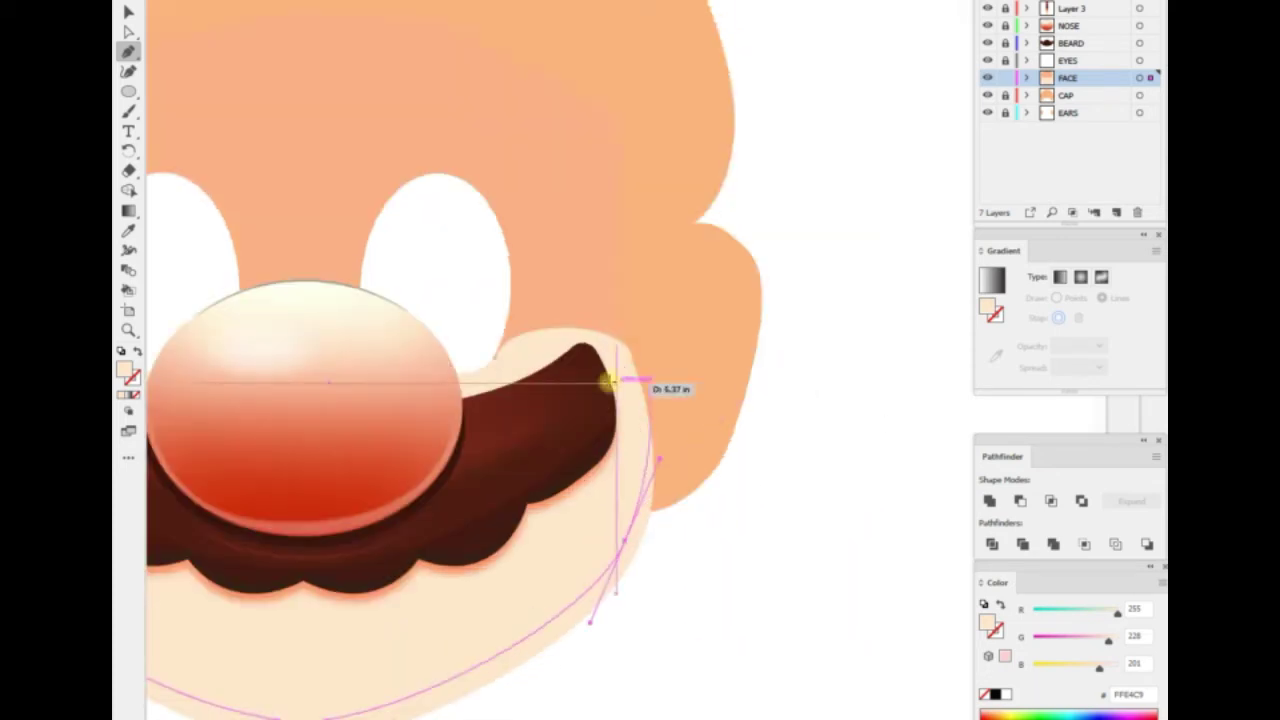
scroll(790, 380, "up", 2)
mouse_move(828, 372)
left_mouse_down()
mouse_move(310, 392)
mouse_move(228, 368)
left_mouse_up()
key("ctrl+0")
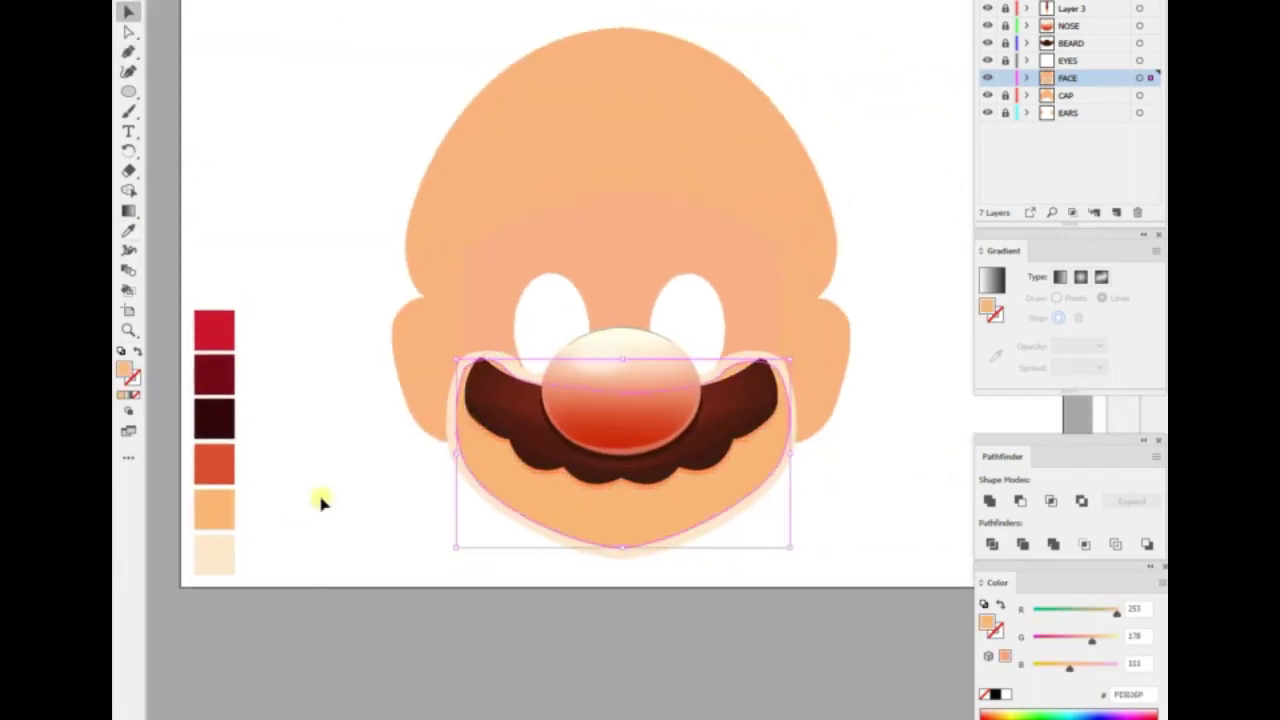
Fill the skin shape with the orange colour FFA970
double_click(124, 370)
left_click(983, 54)
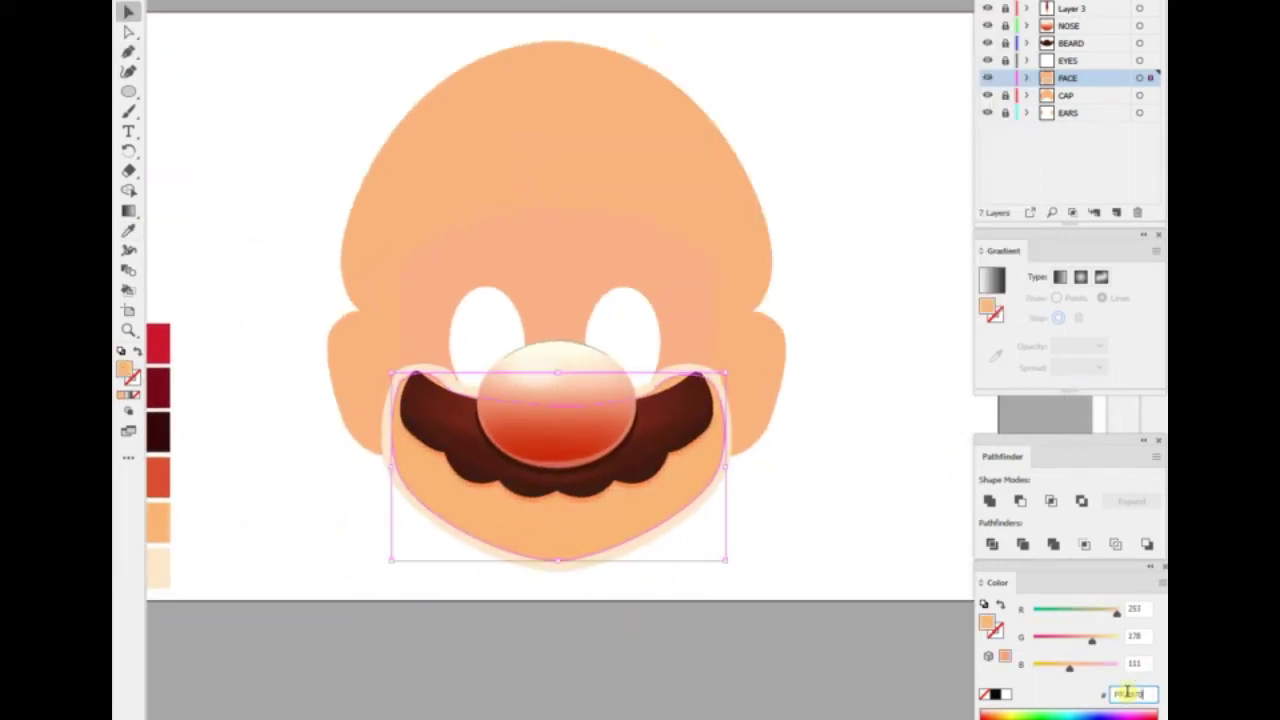
key("Return")
Feather the skin shape's edges with a 1.1 in radius
left_click(370, 2)
left_click(575, 128)
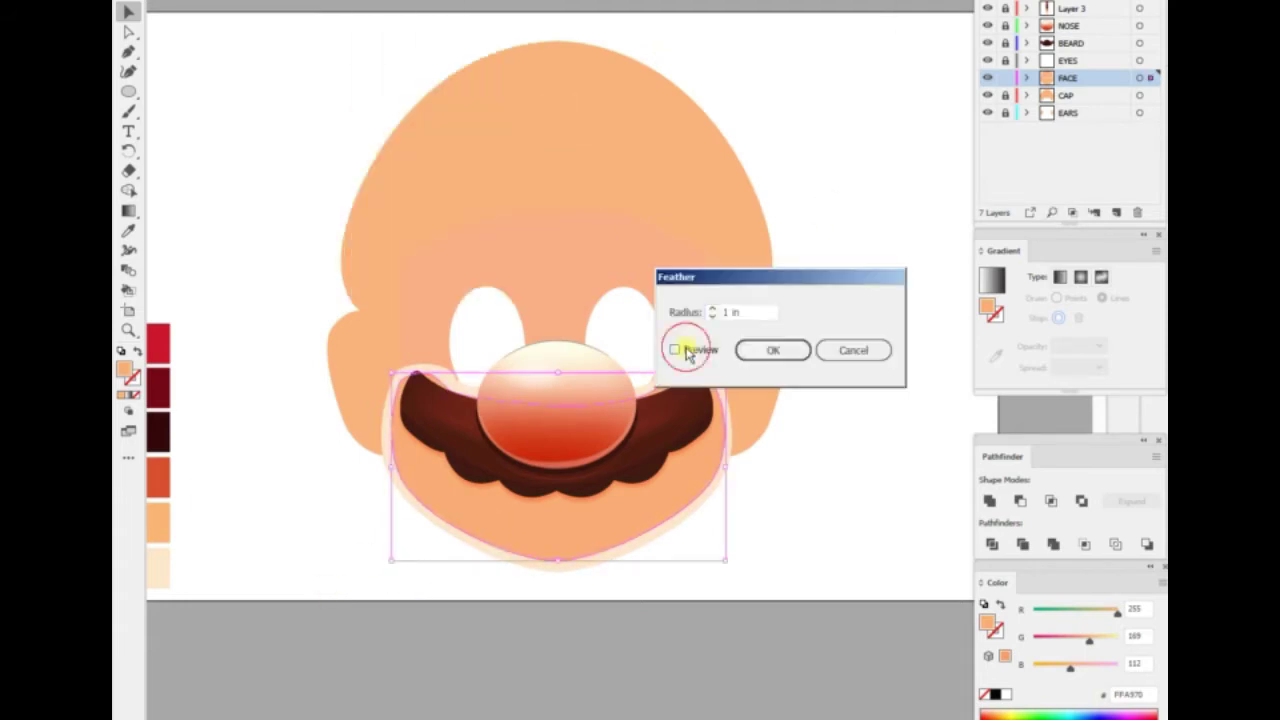
left_click(675, 350)
left_click(773, 350)
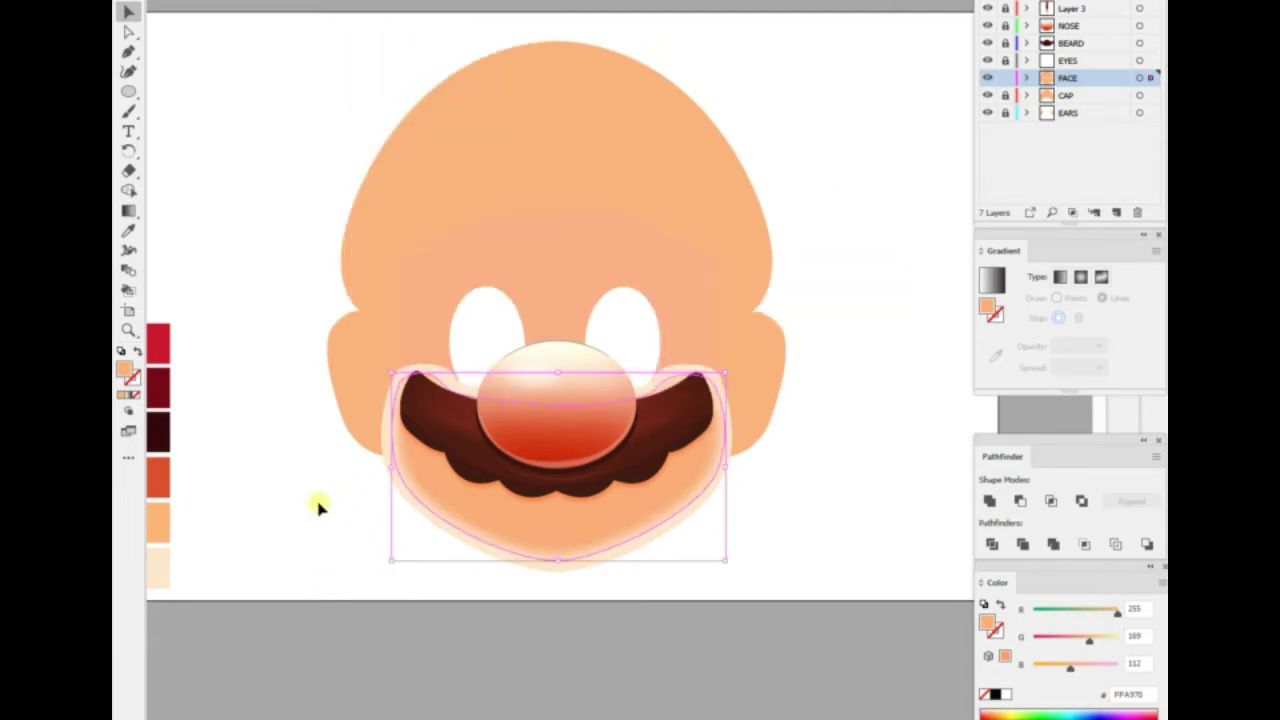
scroll(300, 560, "up", 2)
left_click(567, 508)
left_click(370, 2)
left_click(575, 128)
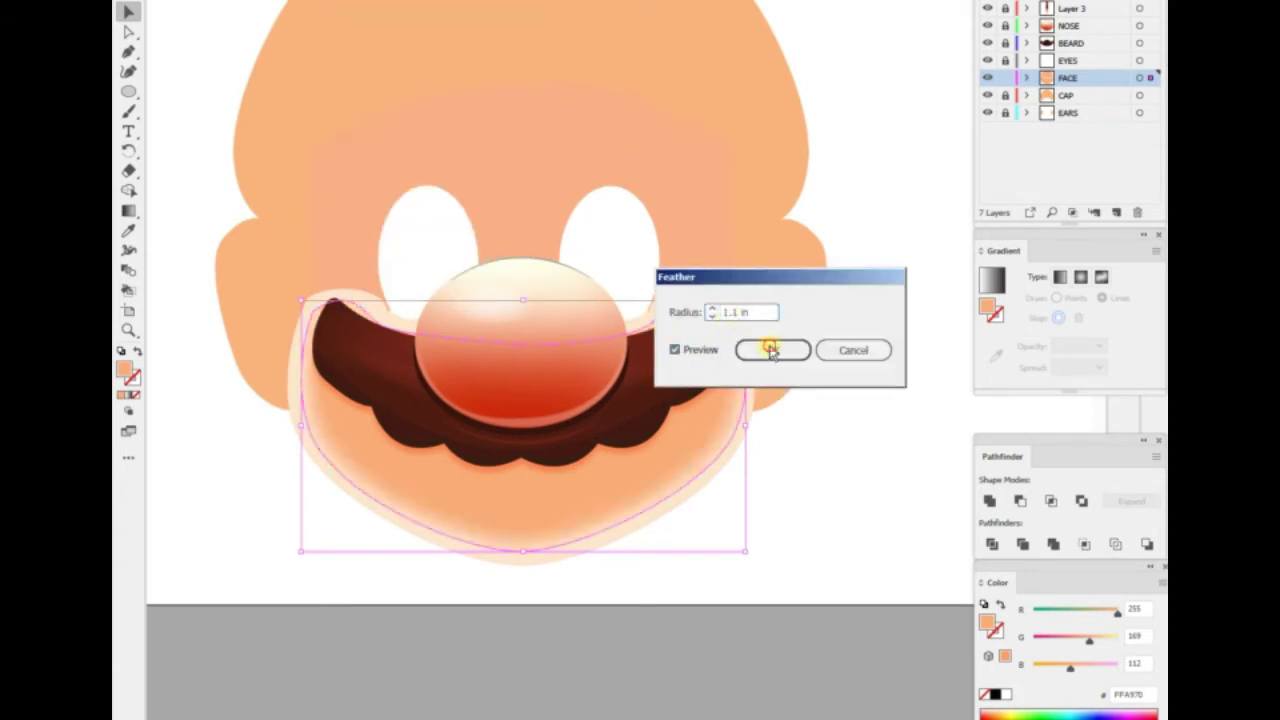
key("Return")
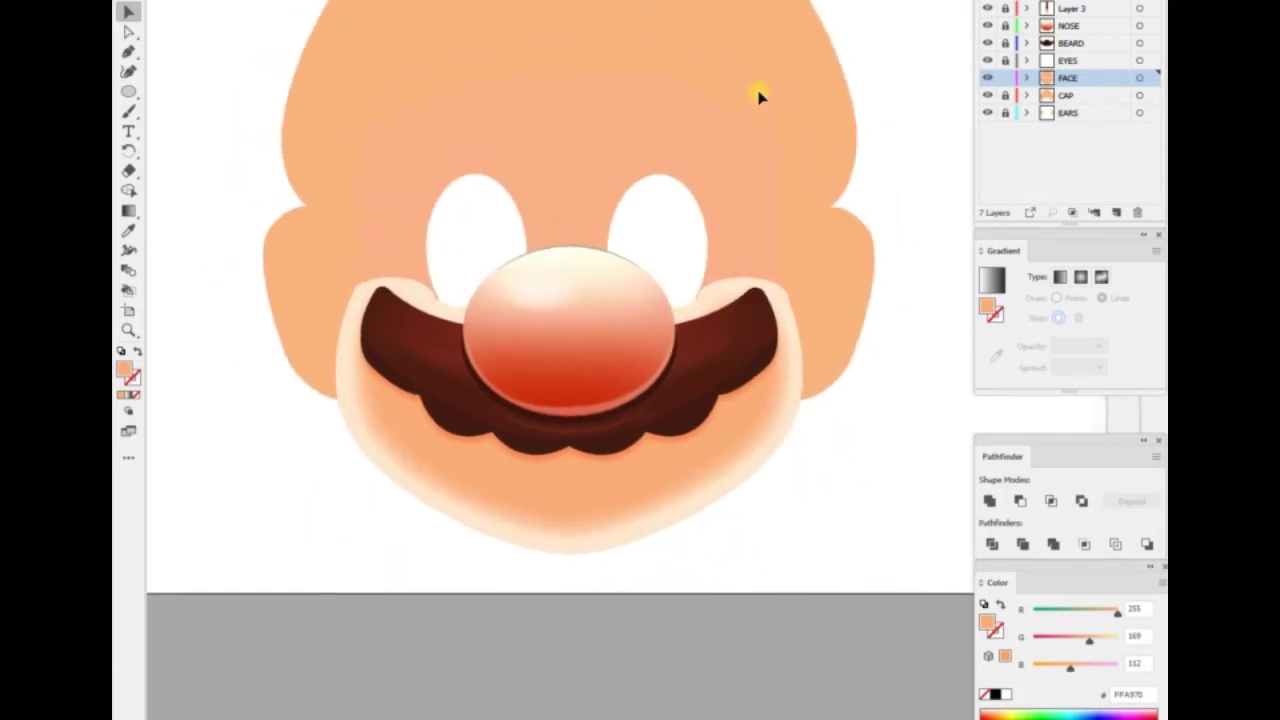
Paste a copy of the skin shape and delete its top anchors, leaving only the chin curve
left_click(580, 503)
key("Return")
key("Escape")
key("a")
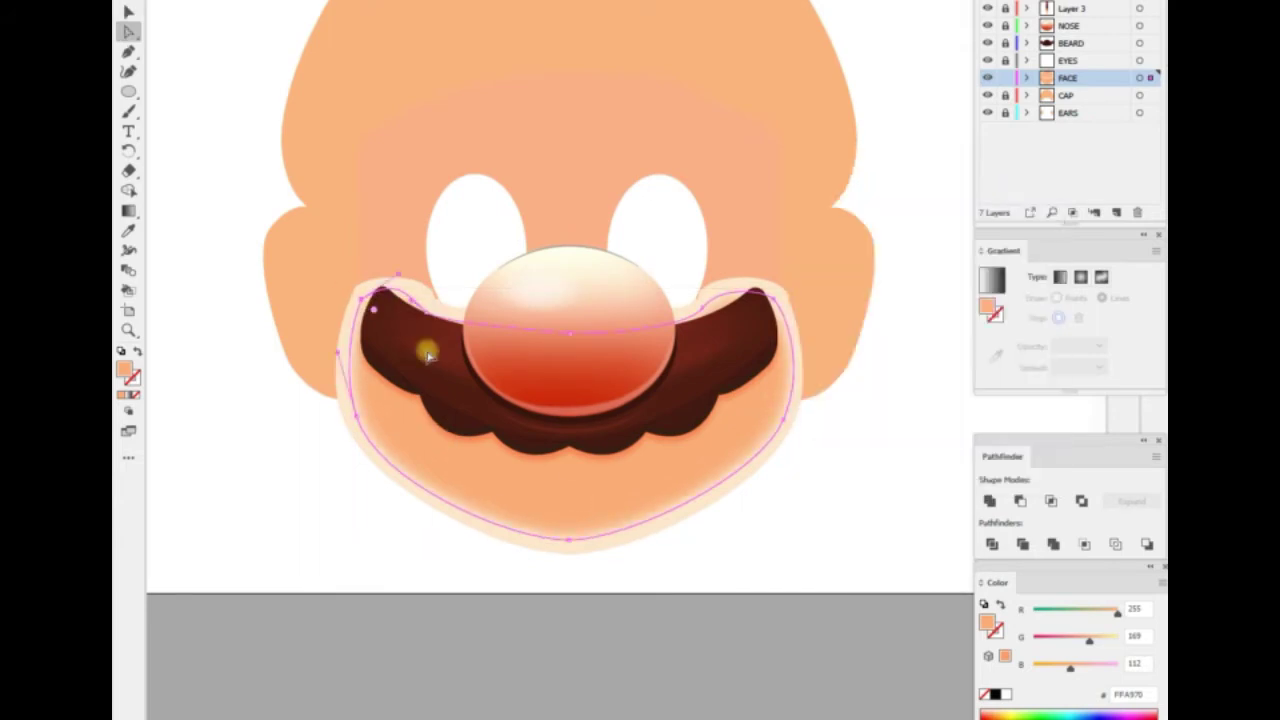
left_click_drag(428, 318, 445, 328)
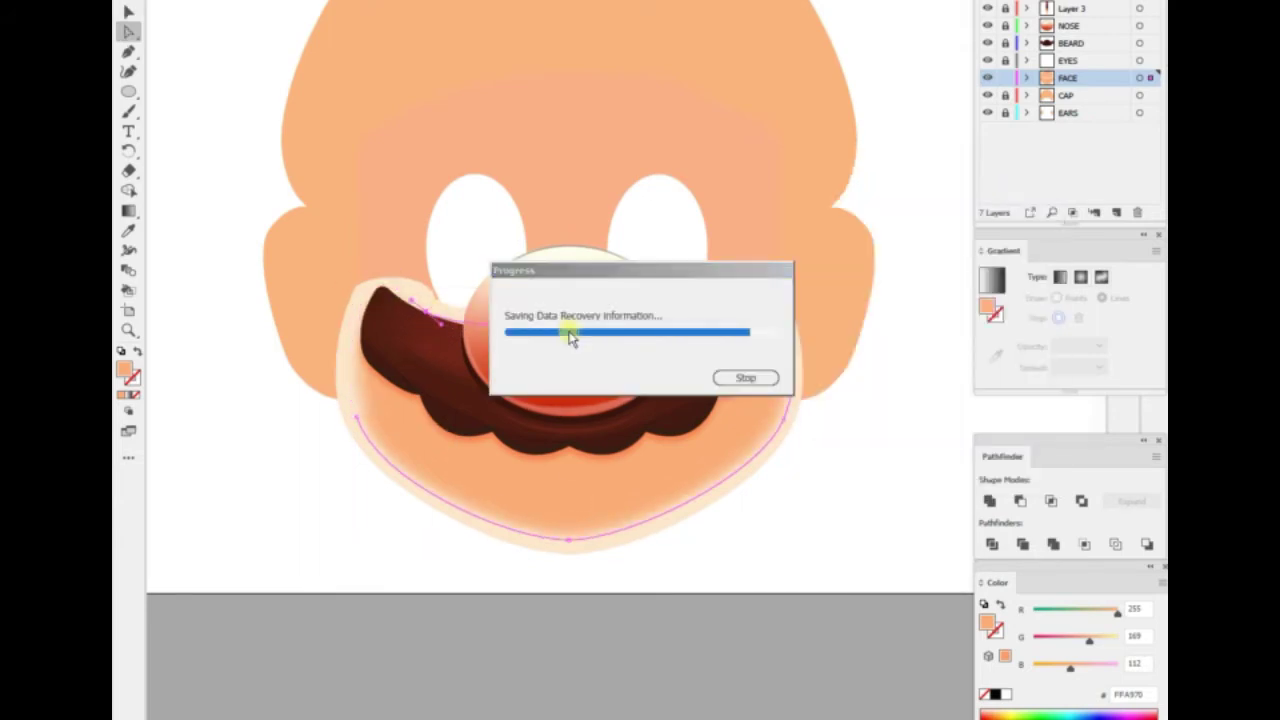
left_click(490, 490)
key("a")
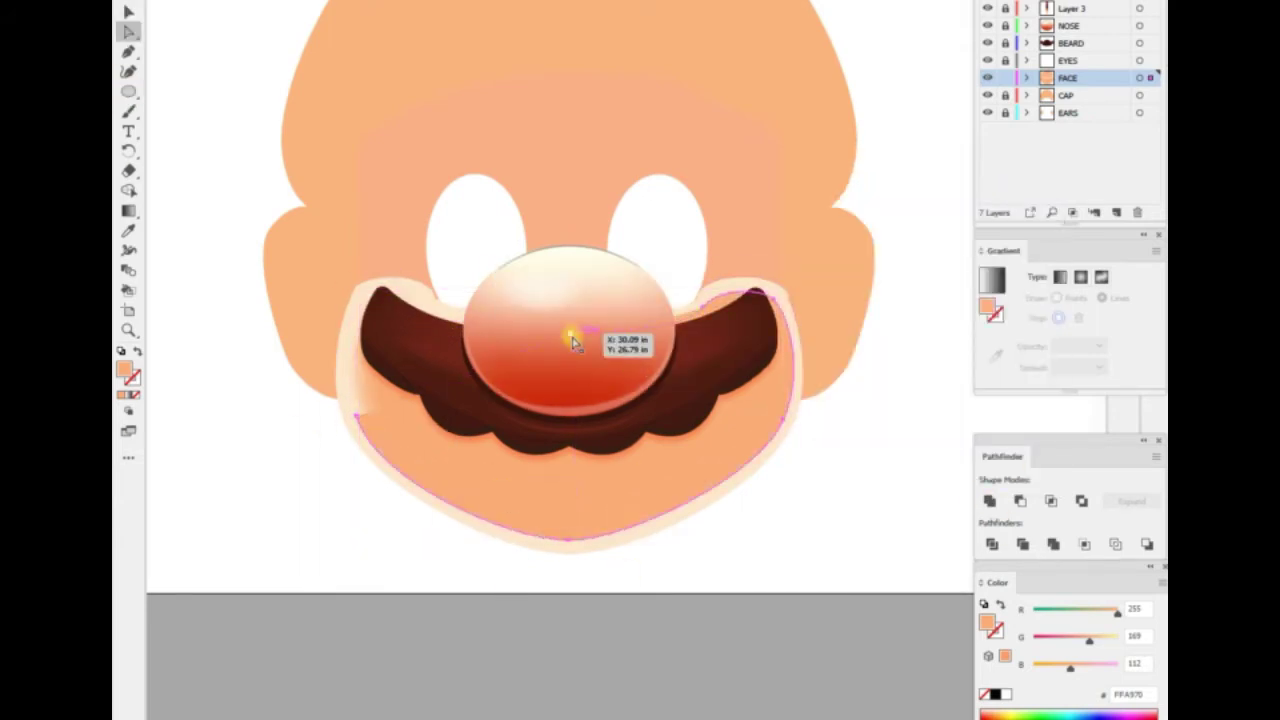
left_click(777, 294)
key("Delete")
Give the chin curve an orange-red 40 pt stroke instead of a fill
scroll(260, 497, "down", 2)
key("i")
left_click(206, 423)
scroll(374, 506, "up", 2)
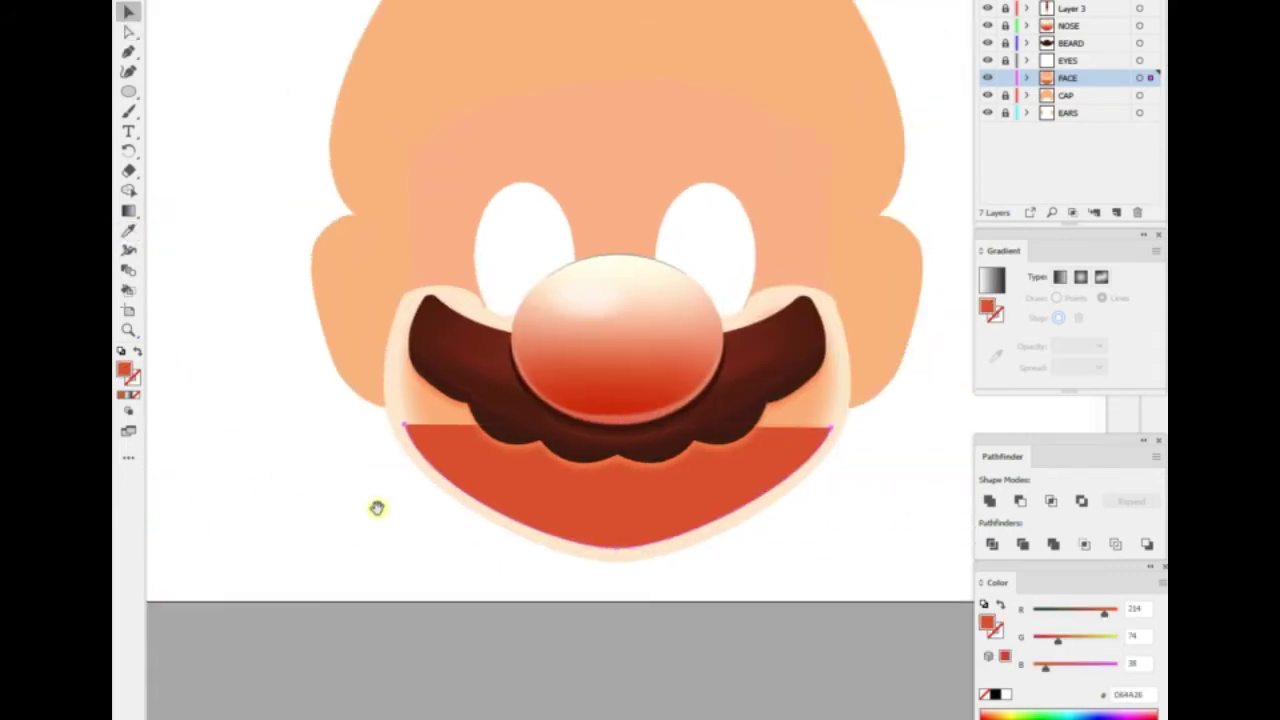
key("v")
left_click_drag(612, 548, 617, 553)
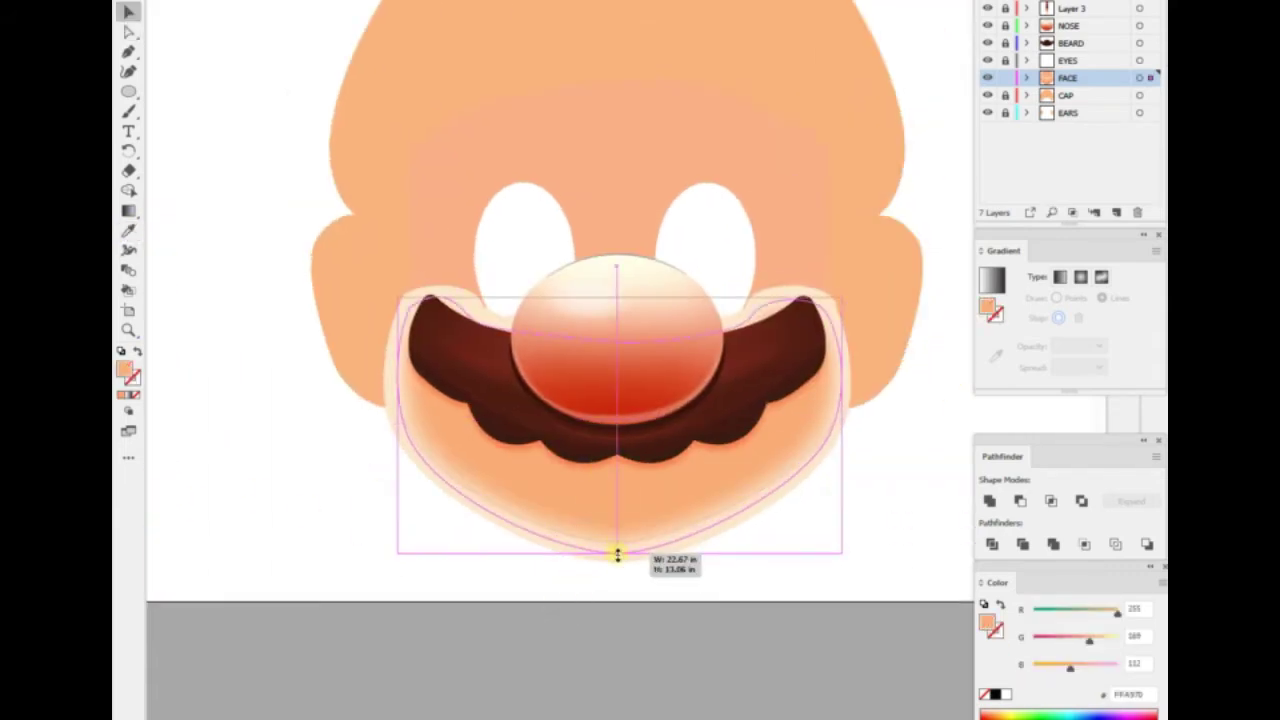
key("ctrl+z")
key("shift+x")
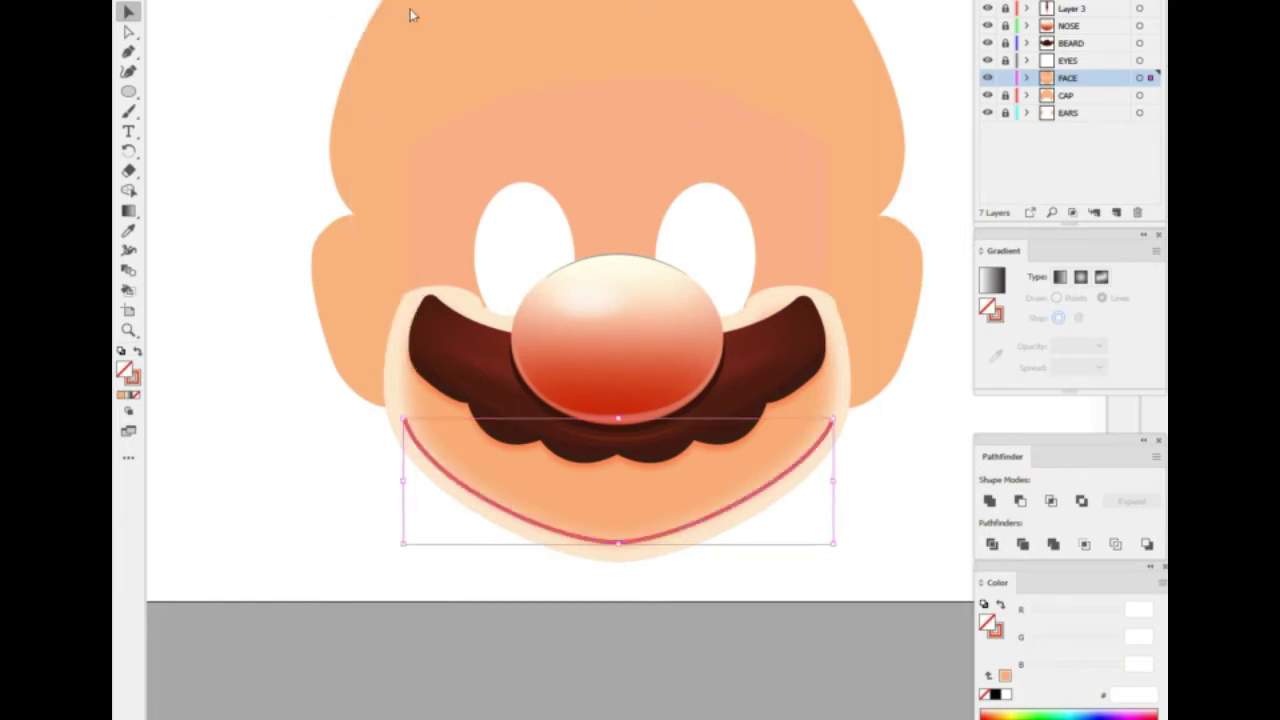
left_click(409, 14)
left_click(378, 307)
Apply a 36.9 px Gaussian Blur to the red chin stroke
left_click(572, 200)
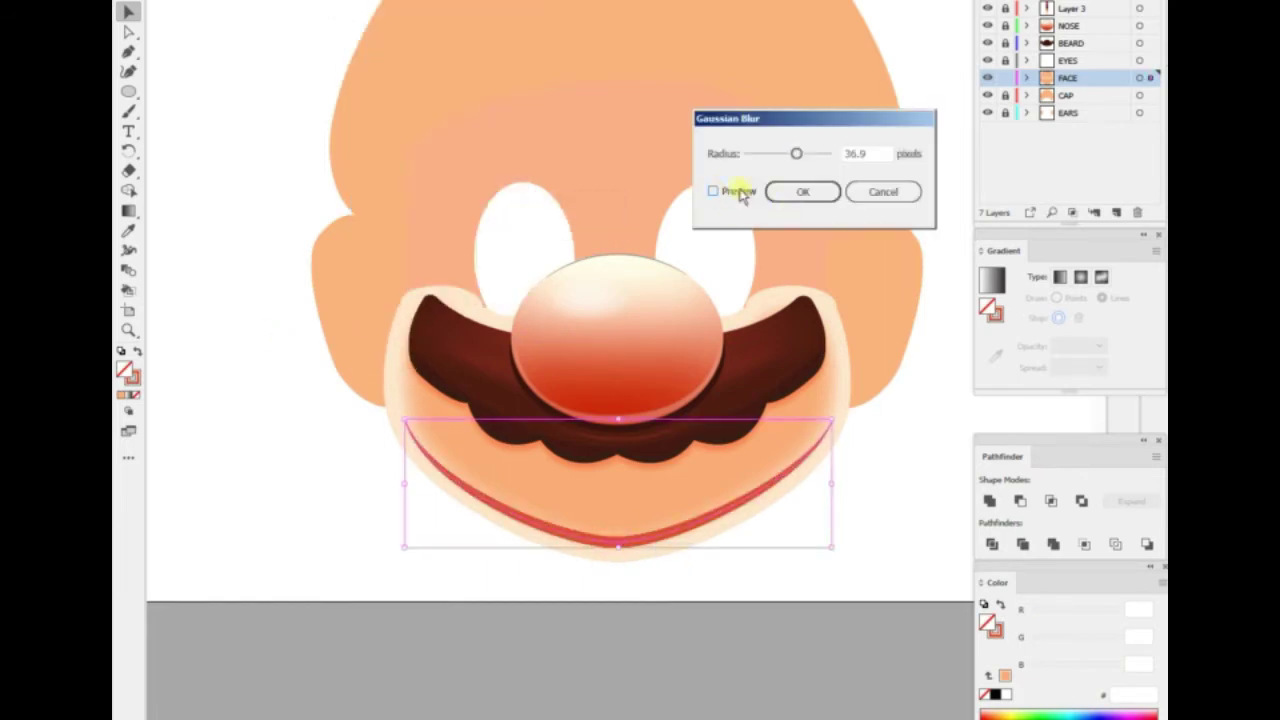
left_click(713, 191)
left_click(803, 191)
left_click(295, 525)
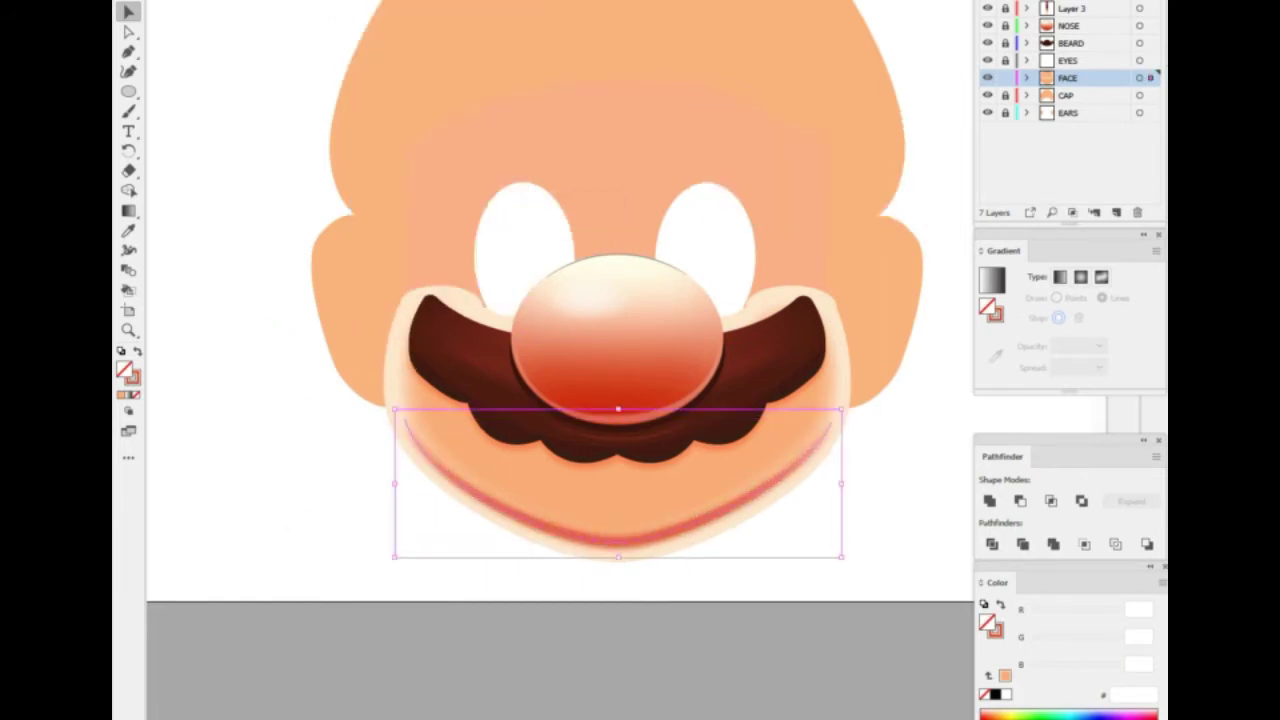
Scale the feathered peach skin shape up slightly, to about 22.83 × 13.51 in
scroll(586, 549, "right", 2)
left_click(440, 520)
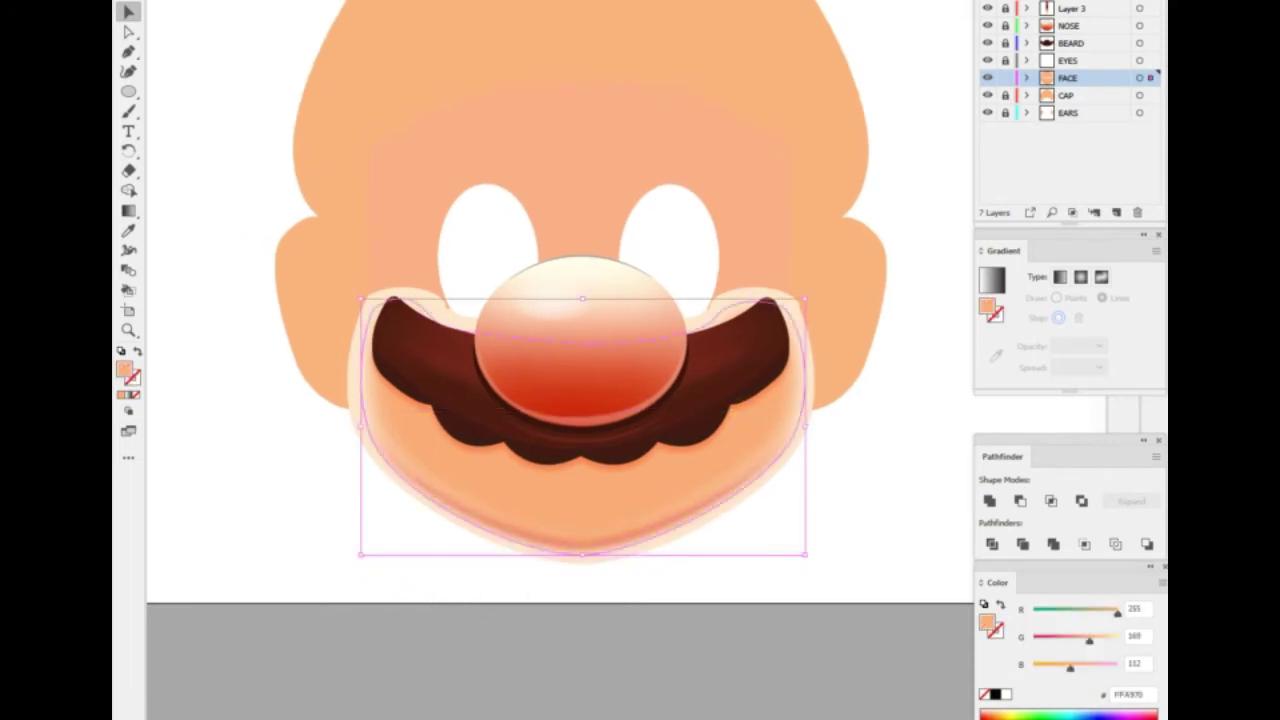
left_click(316, 433)
scroll(350, 572, "right", 1)
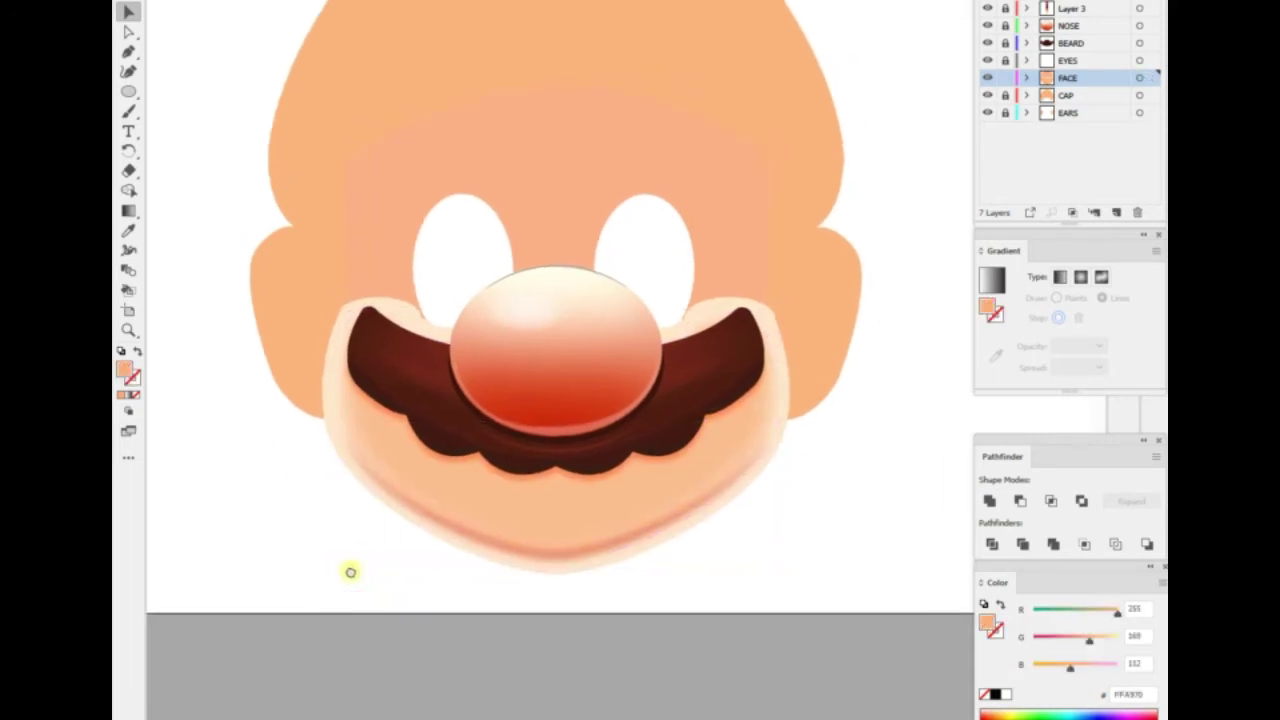
left_click(400, 427)
left_click_drag(560, 307, 575, 297)
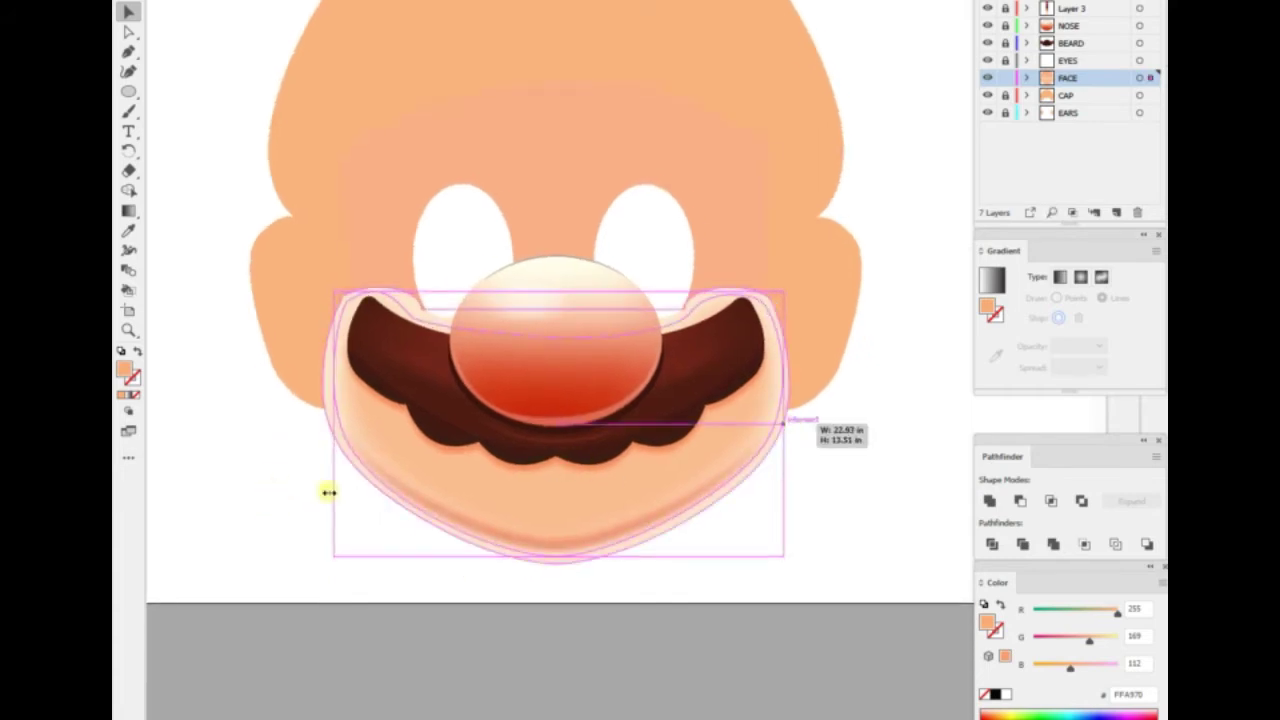
Move a new layer to the bottom and draw a black rectangle covering the artboard
key("ctrl+0")
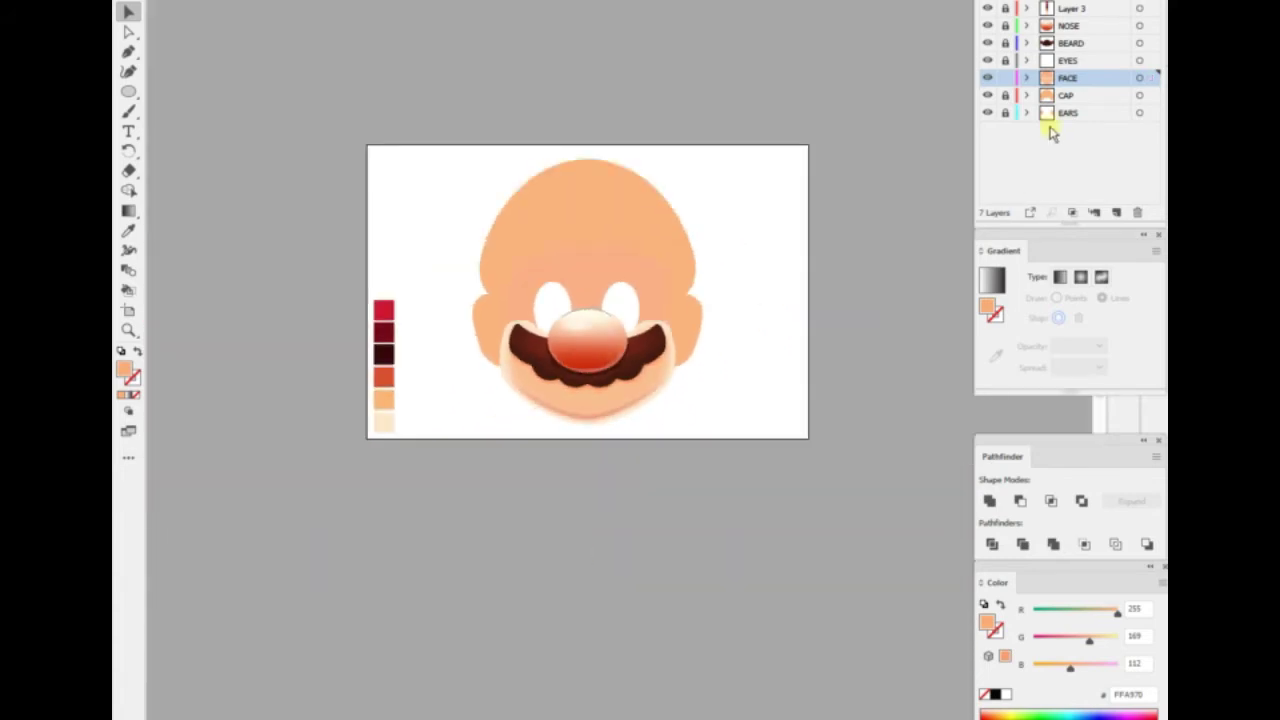
left_click_drag(1097, 148, 1097, 140)
left_click_drag(128, 91, 214, 91)
left_click_drag(366, 145, 814, 438)
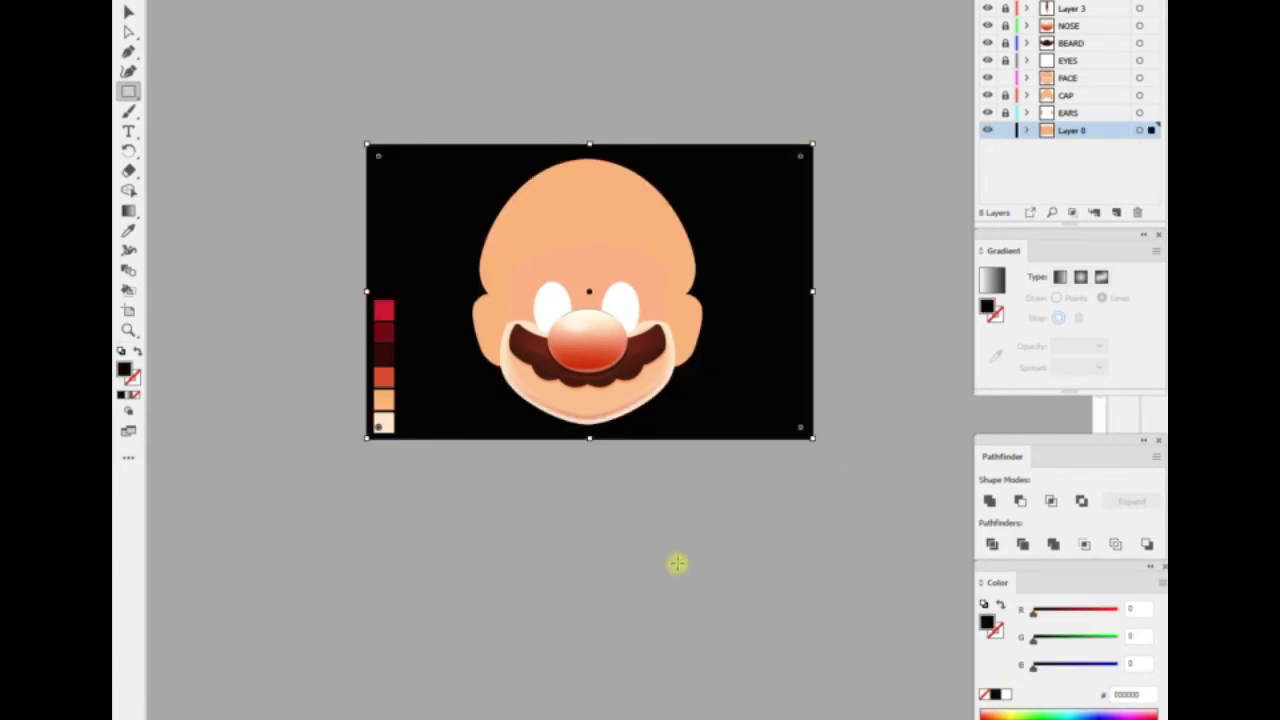
Zoom in on the mouth area and select the chin skin shape and cream highlight outline
key("ctrl+plus")
key("ctrl+plus")
key("ctrl+plus")
left_click(323, 591)
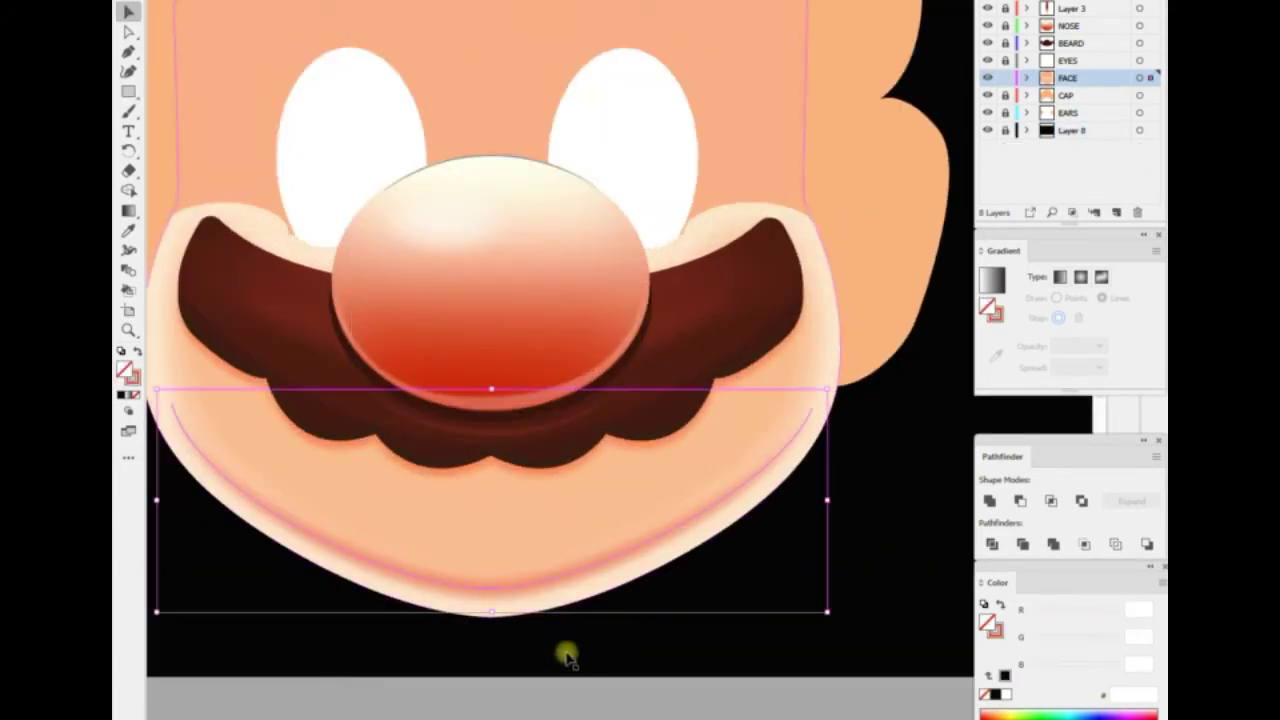
left_click(240, 263)
left_click_drag(227, 221, 367, 308)
key("a")
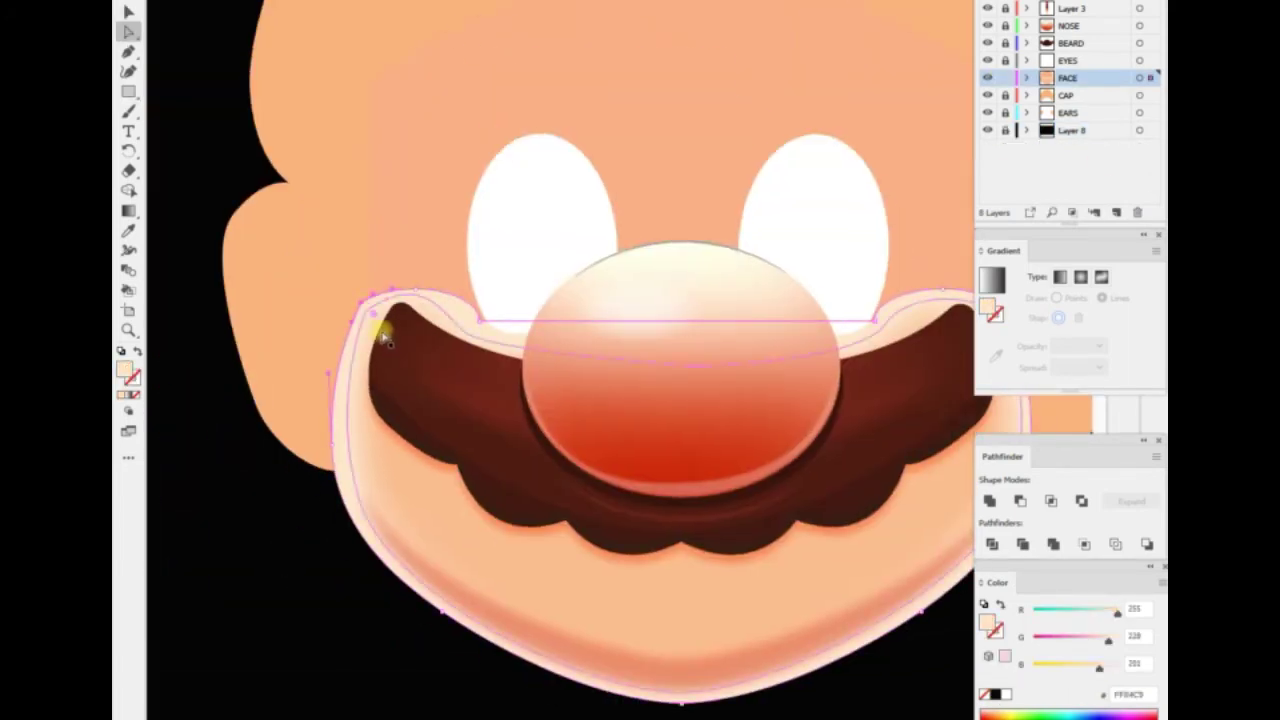
scroll(734, 374, "right", 5)
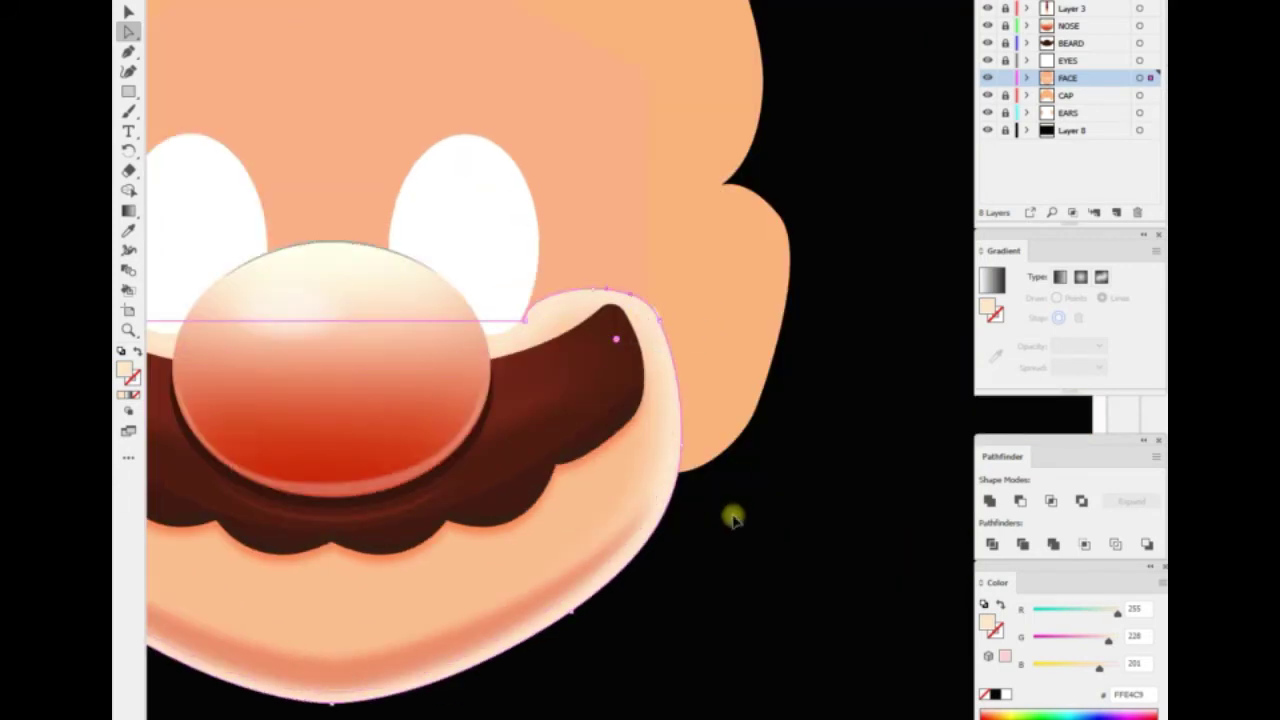
key("ctrl+minus")
key("ctrl+minus")
key("ctrl+plus")
key("ctrl+plus")
Draw a flat ellipse under the moustache, keep its lower arc, and thicken its stroke
left_click(128, 91)
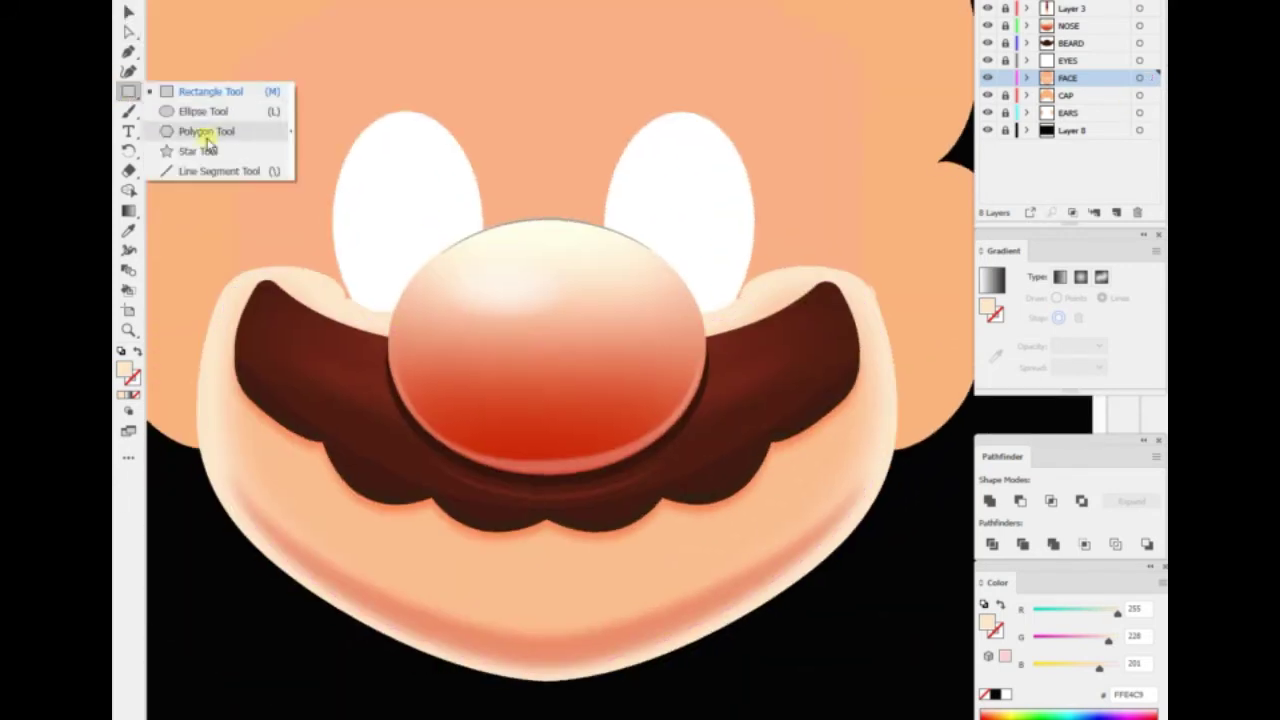
left_click(207, 131)
left_click_drag(400, 430, 600, 600)
key("ctrl+z")
key("l")
left_click_drag(402, 475, 708, 557)
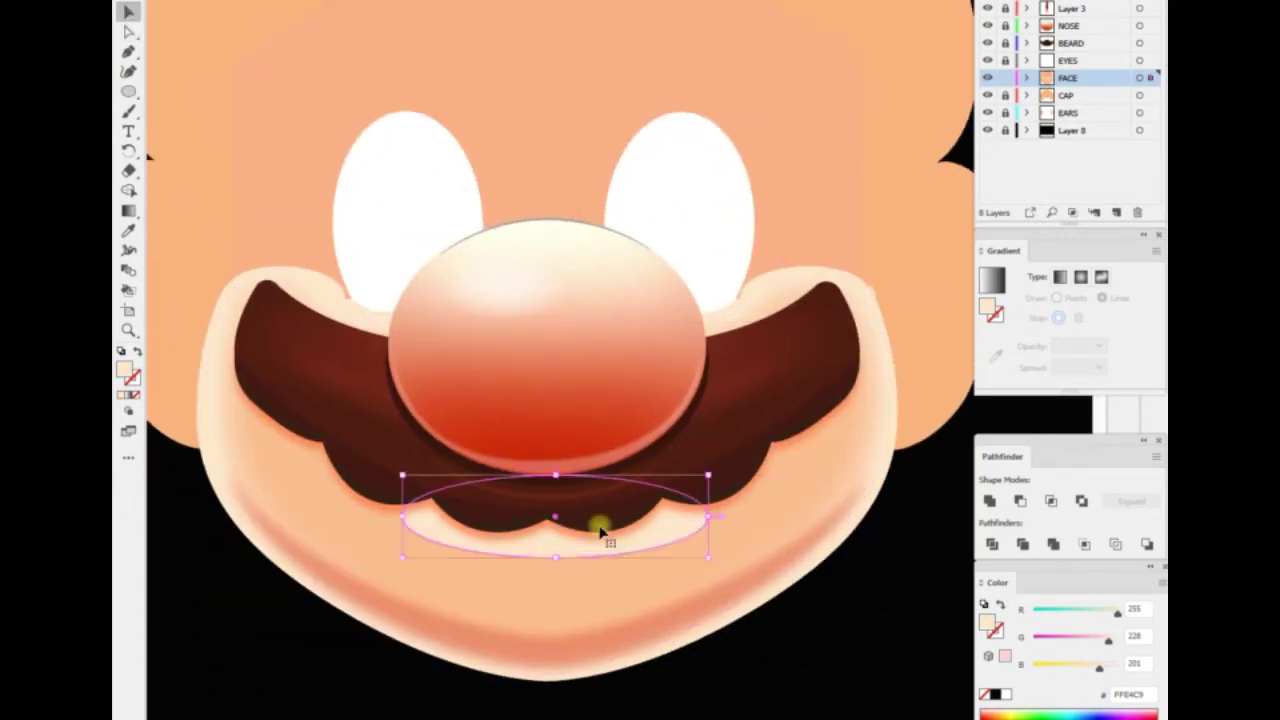
key("Delete")
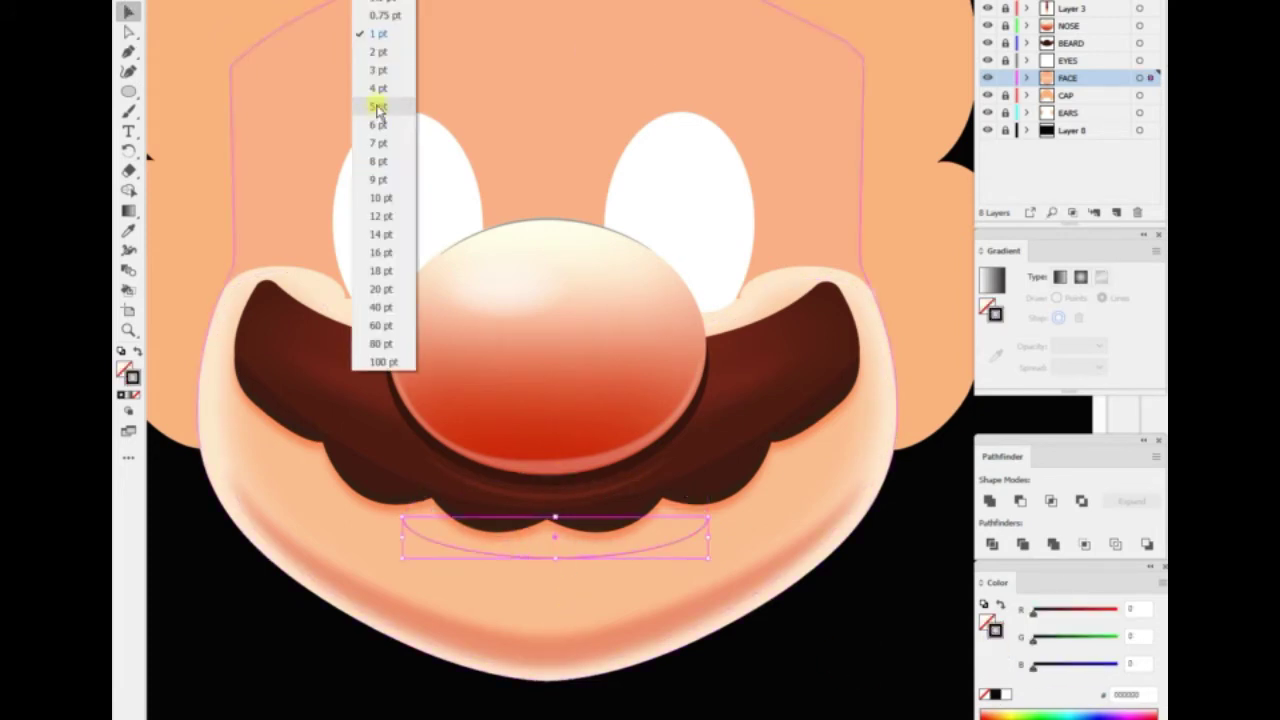
left_click(385, 91)
Colour the mouth line reddish D64A26
key("ctrl+plus")
double_click(125, 370)
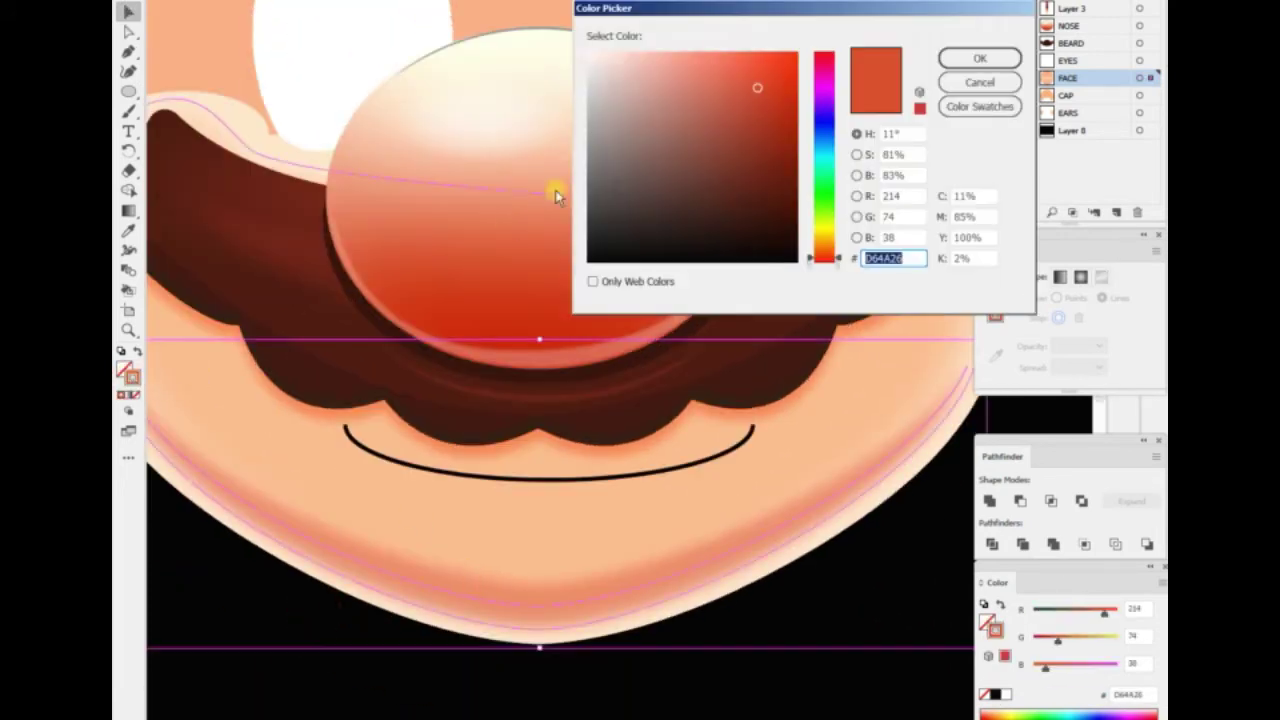
left_click(966, 51)
key("p")
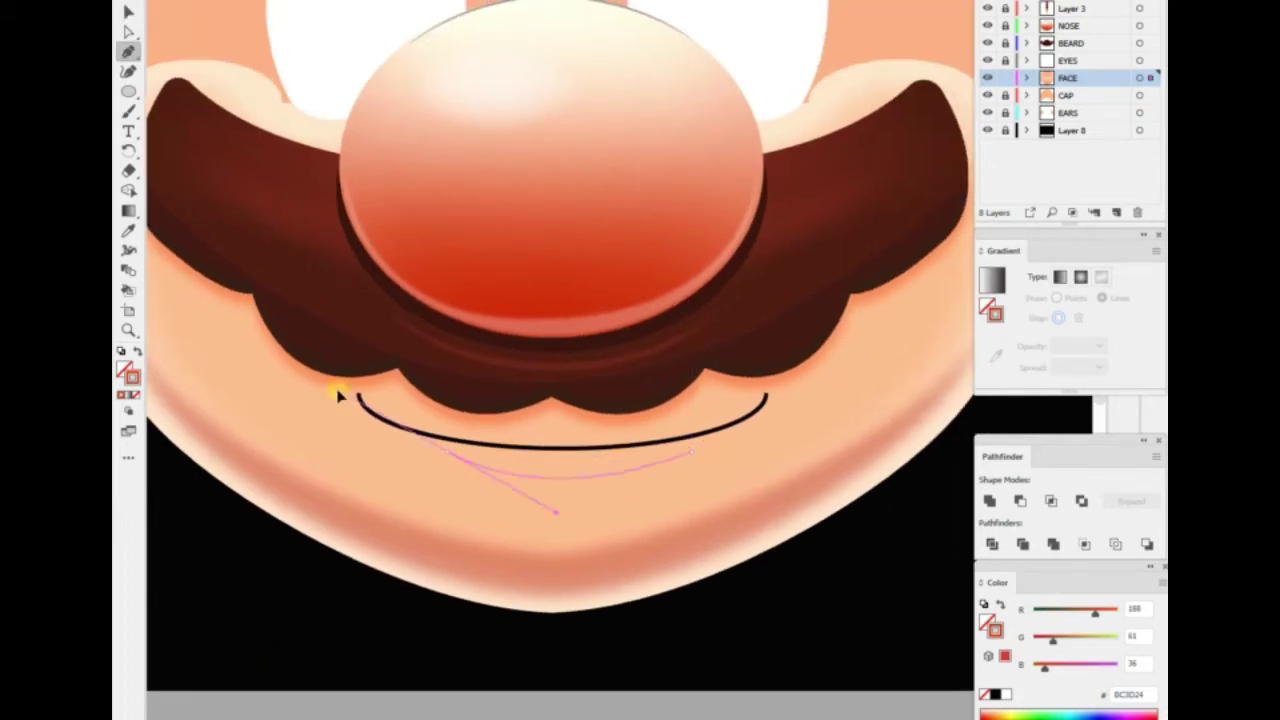
scroll(330, 600, "down", 3)
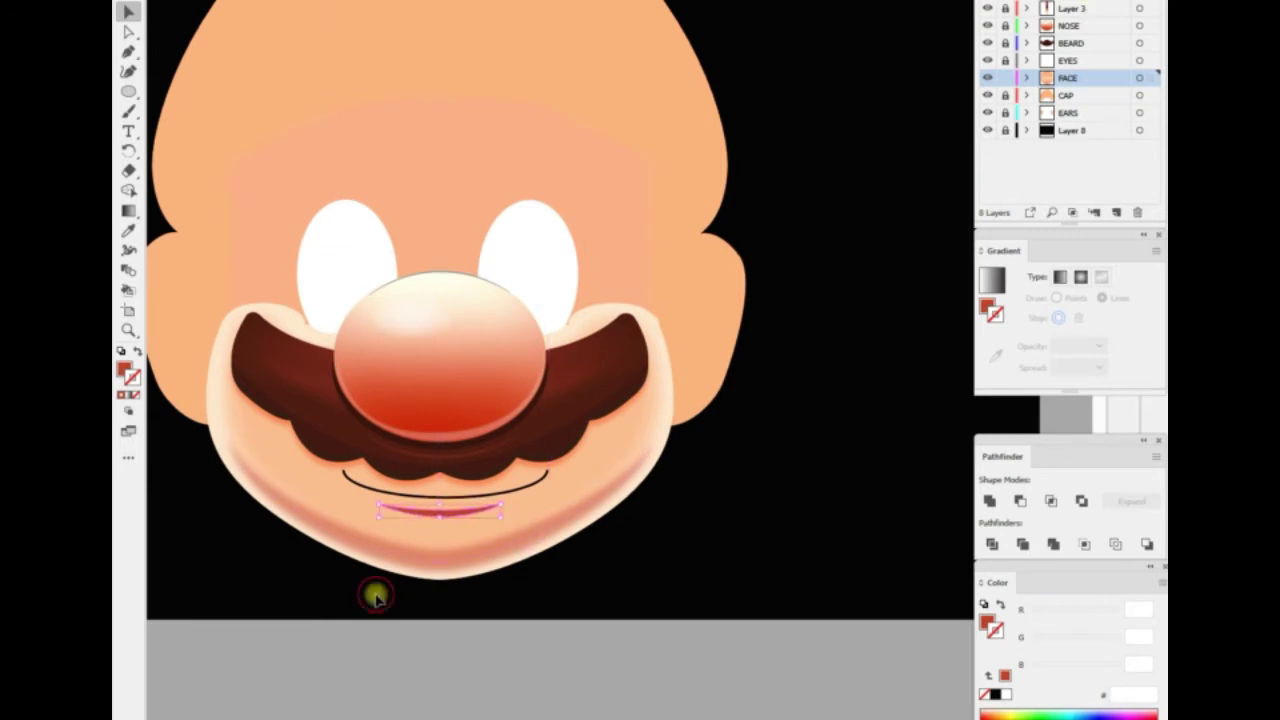
Apply a Gaussian Blur to the lip line, then touch up the mouth curve and deselect it
left_click(370, 5)
left_click(600, 211)
left_click(749, 191)
key("ctrl+plus")
key("ctrl+plus")
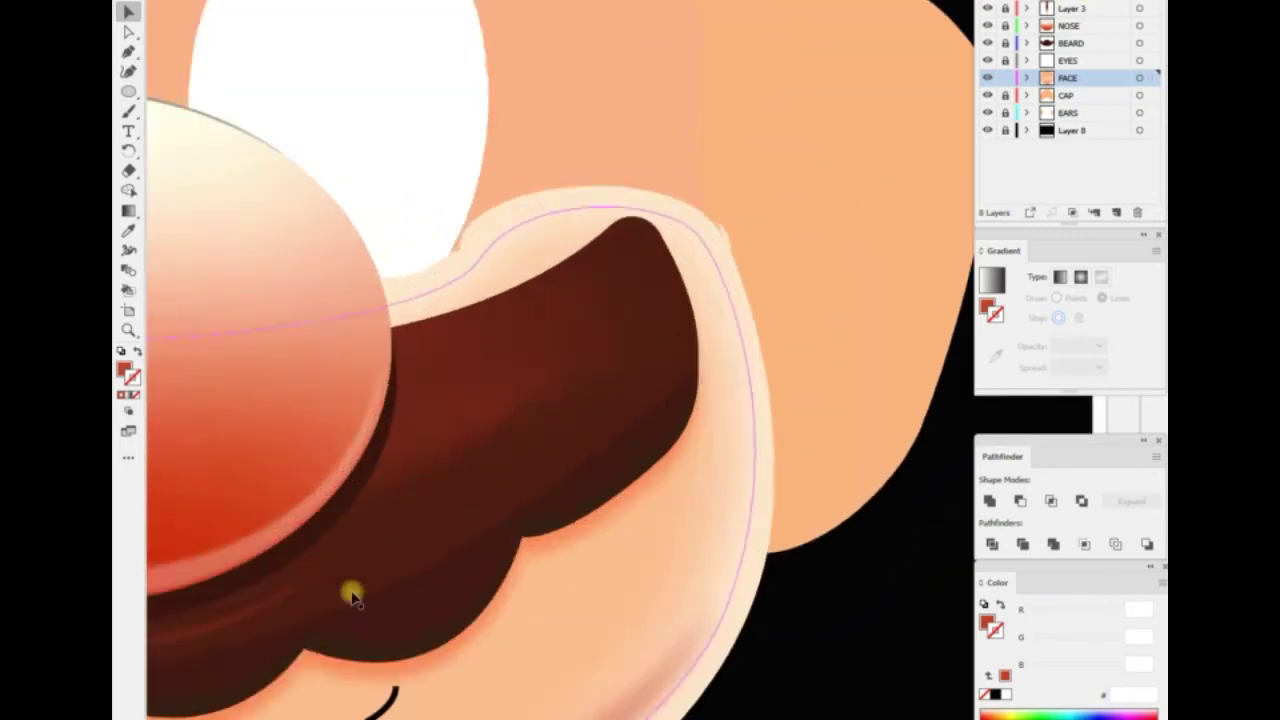
left_click(580, 508)
key("a")
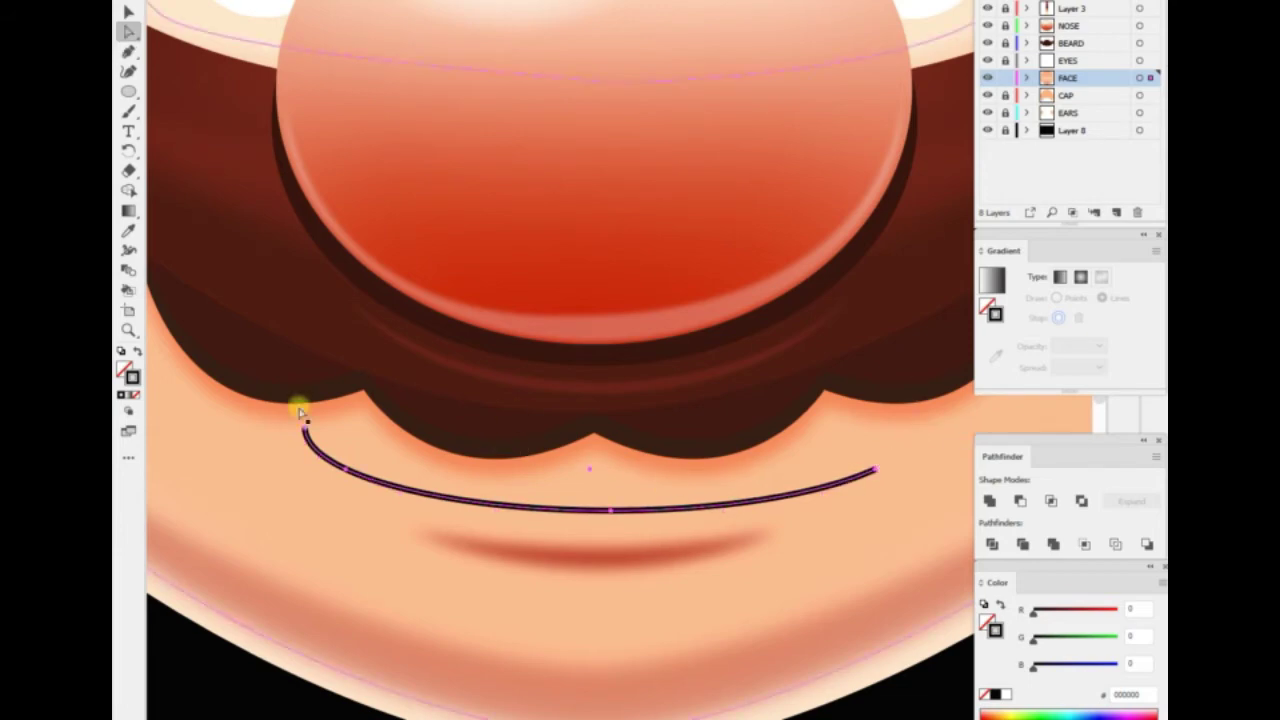
key("v")
scroll(206, 674, "down", 5)
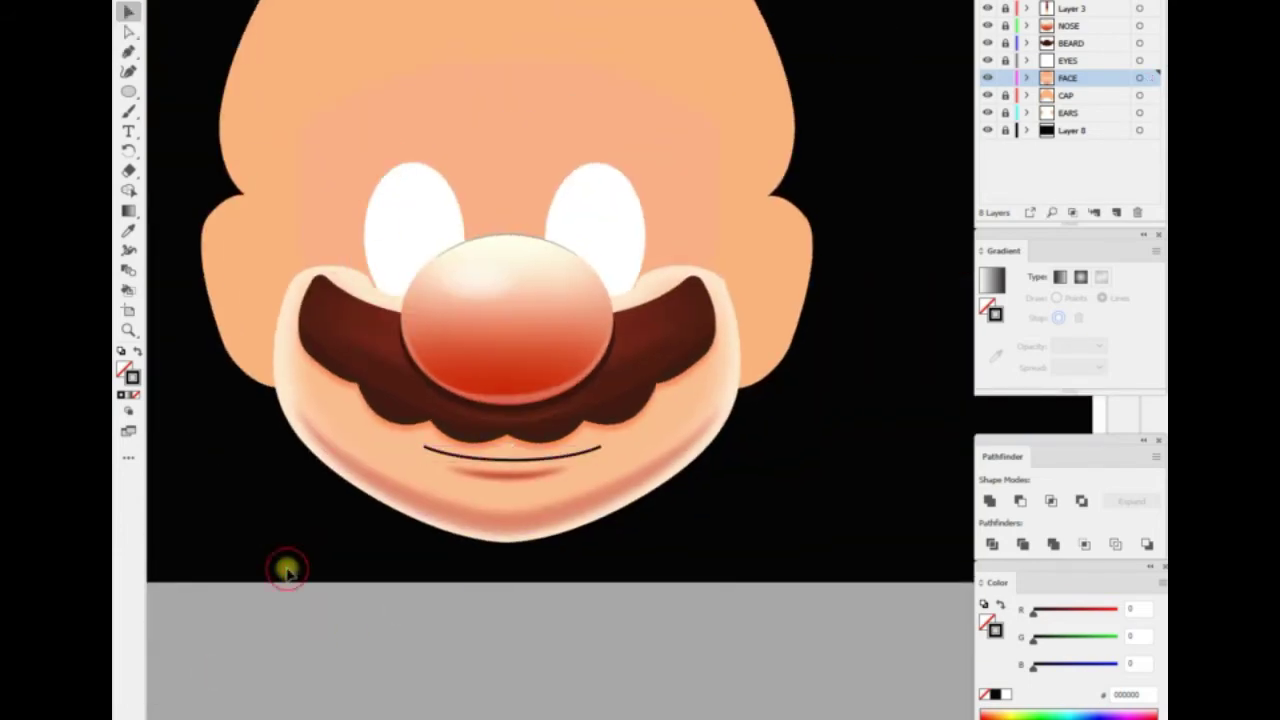
Apply a Feather effect to the lower face shape around the mustache and chin
scroll(286, 571, "up", 3)
left_click(372, 534)
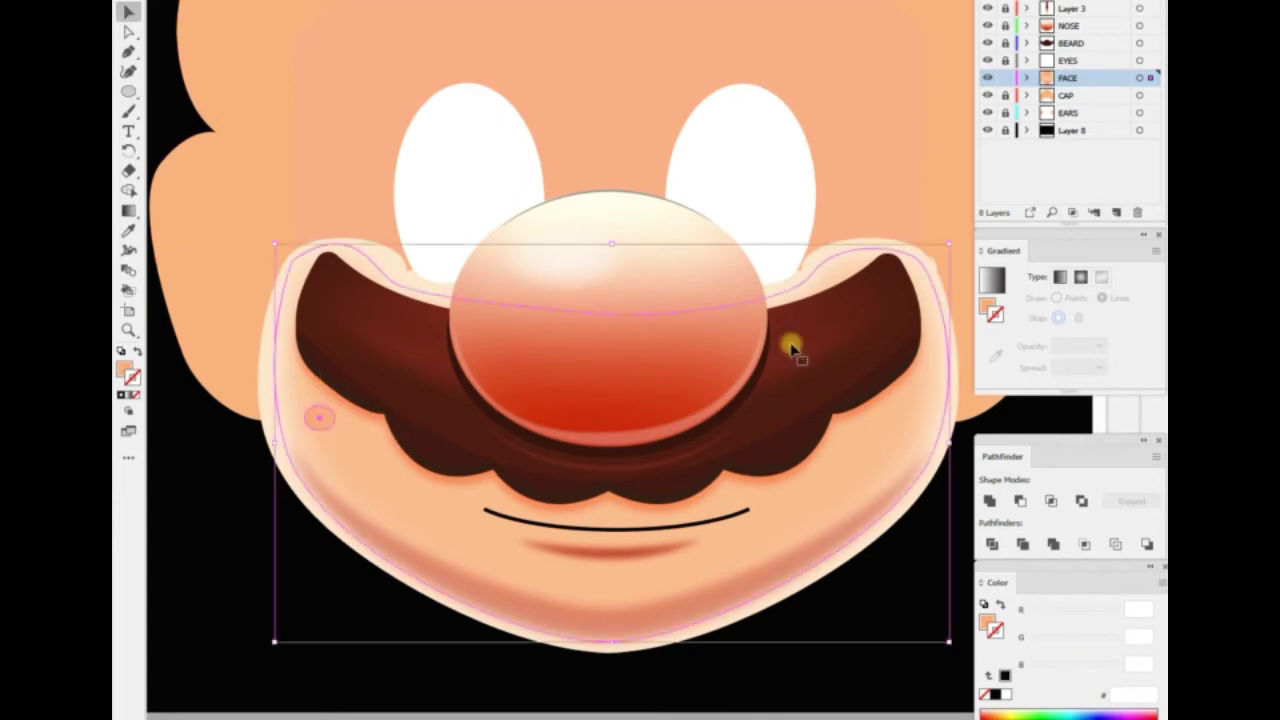
left_click(375, 0)
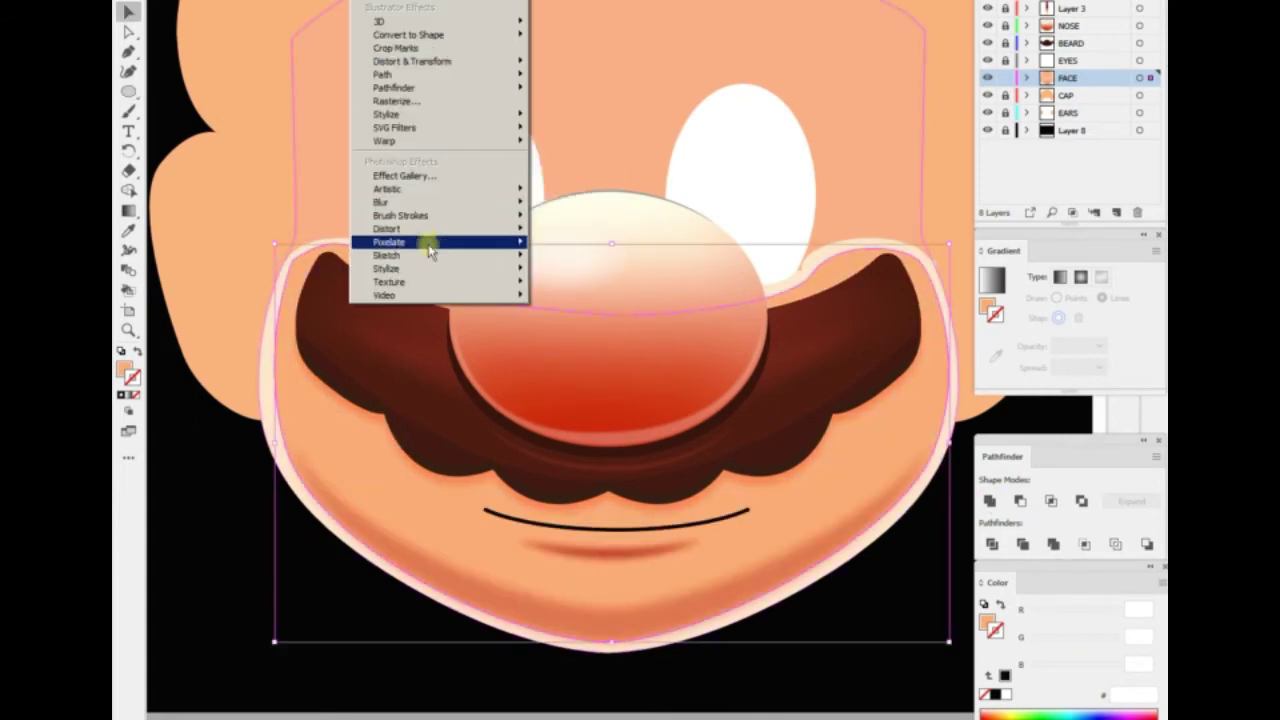
left_click(578, 127)
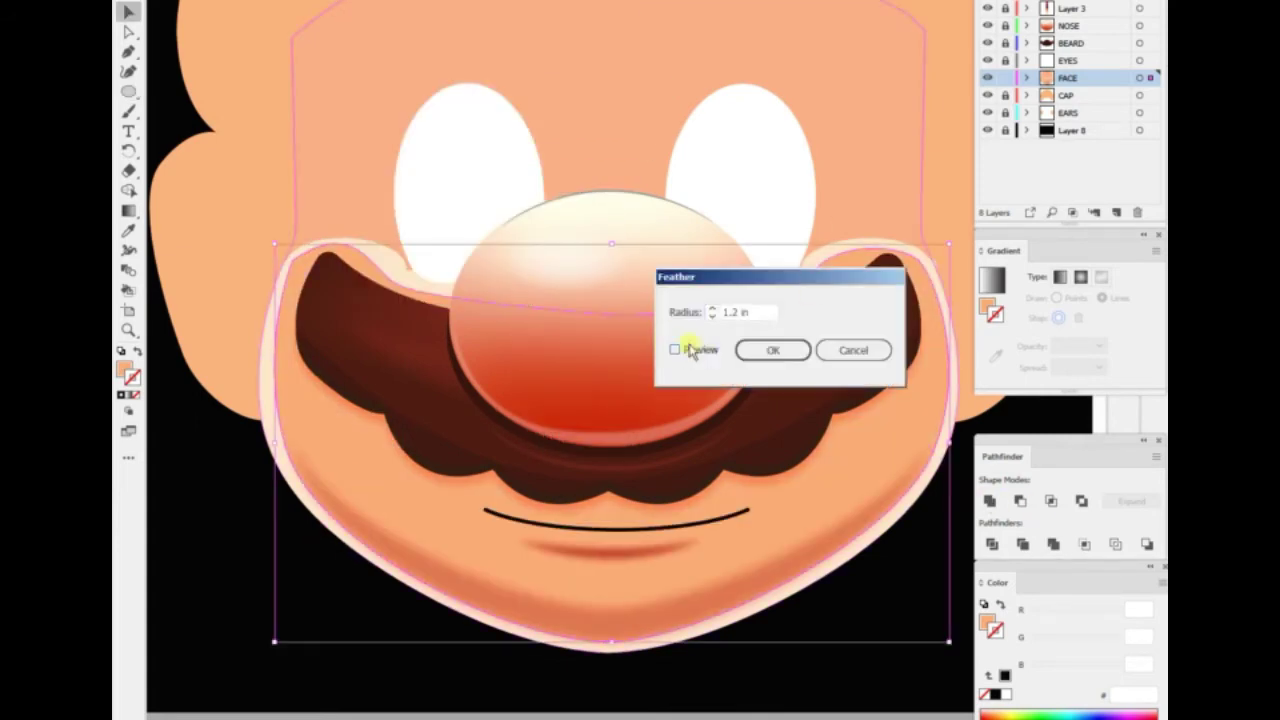
double_click(731, 311)
left_click(790, 352)
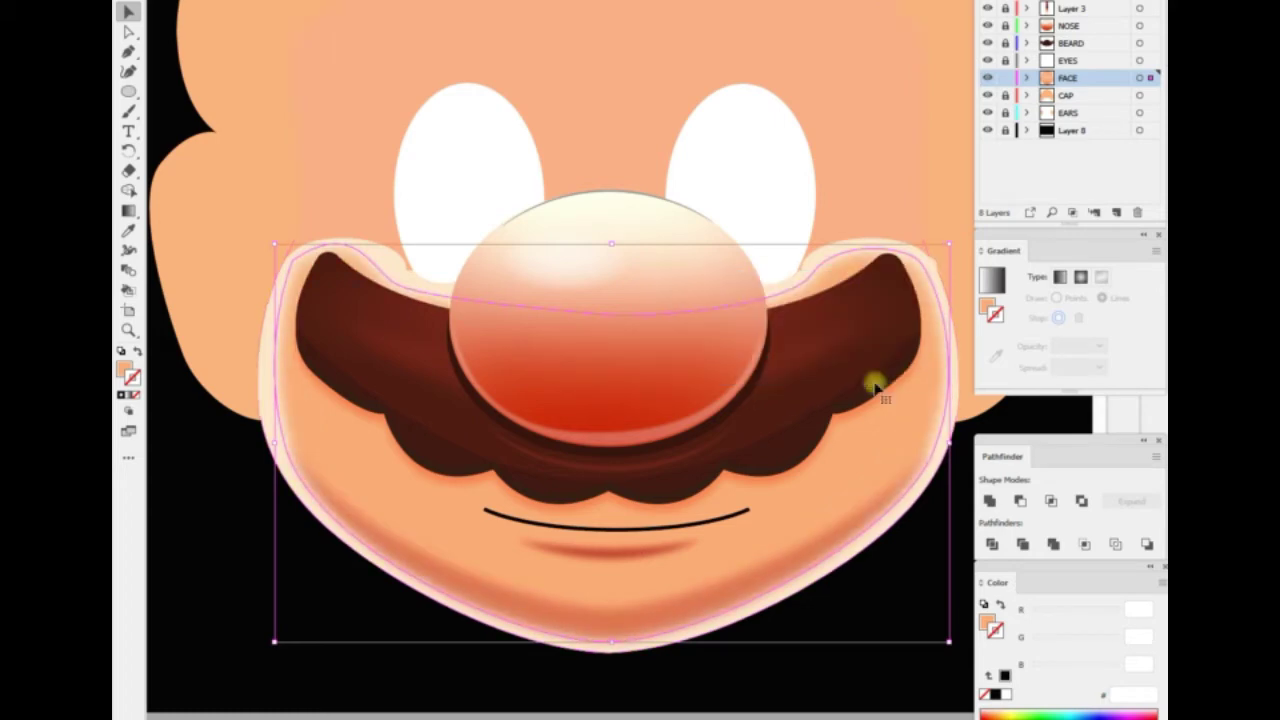
key("ctrl+minus")
key("ctrl+plus")
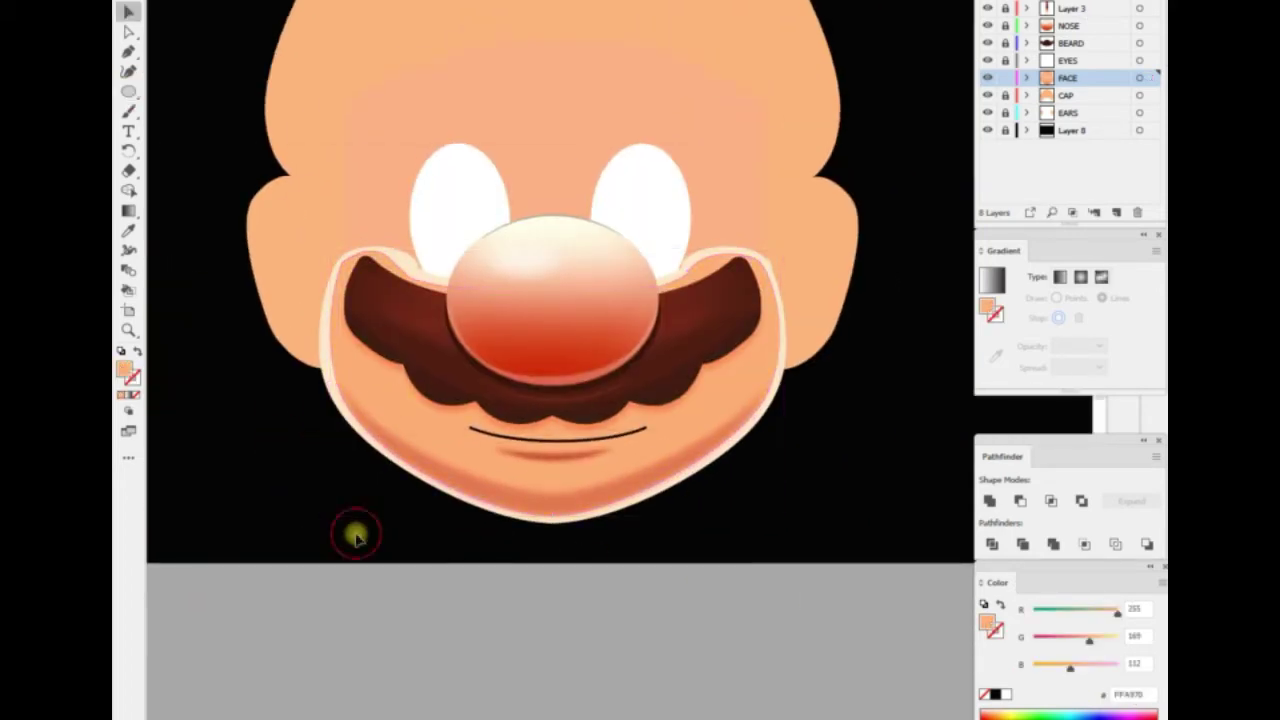
Fill the lower face with a vertical linear gradient ending in peach, running from nose to chin
scroll(351, 534, "up", 2)
left_click(1059, 277)
left_click(991, 417)
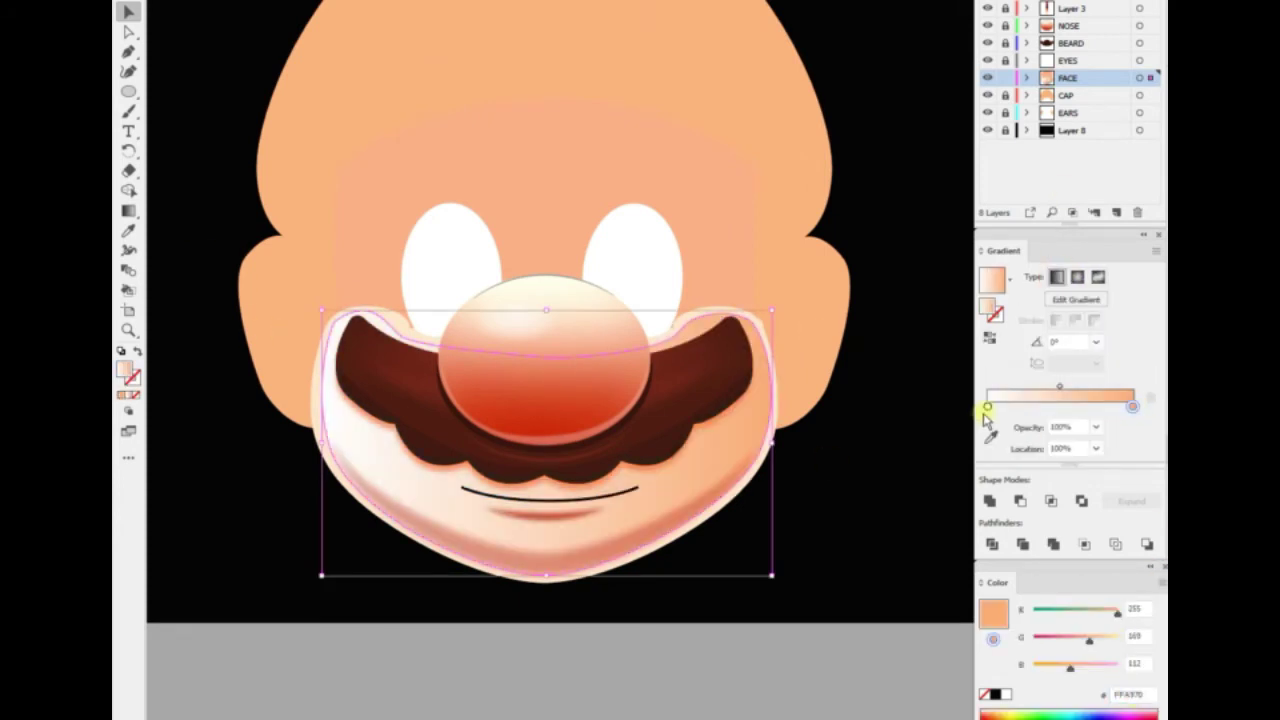
left_click_drag(540, 322, 543, 586)
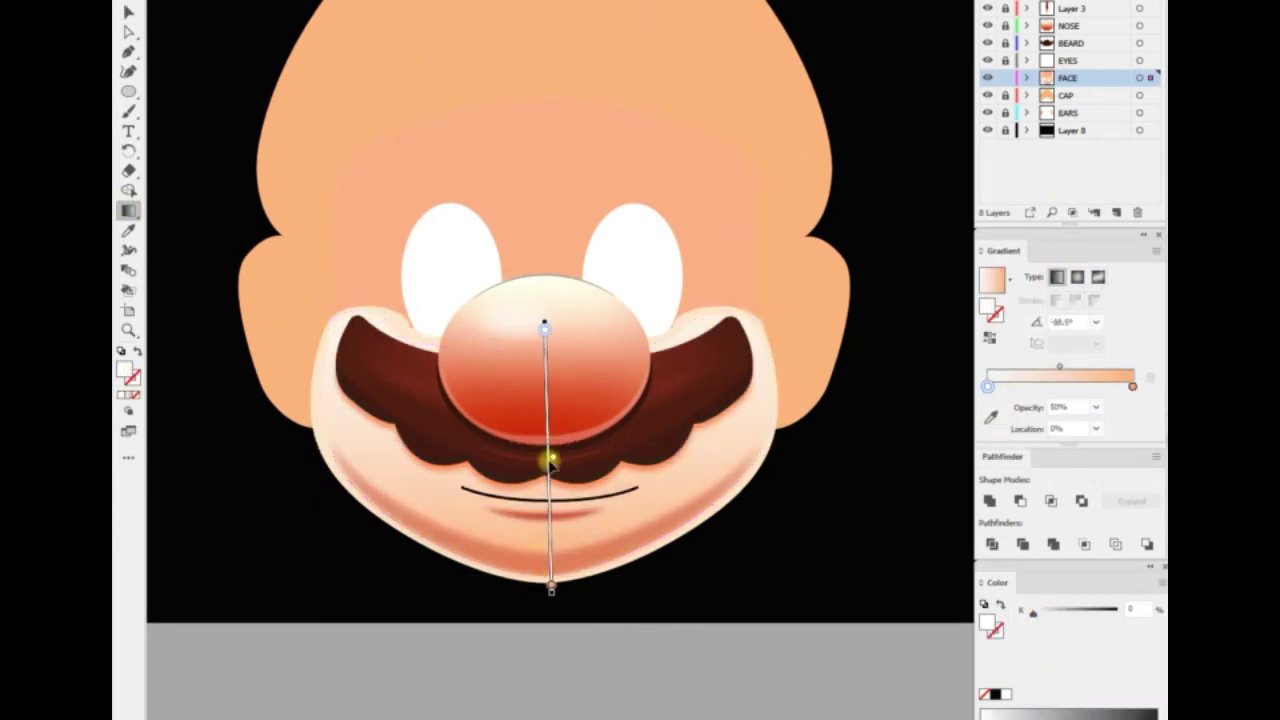
key("v")
Reselect the lower face shape to inspect its gradient
scroll(340, 560, "right", 2)
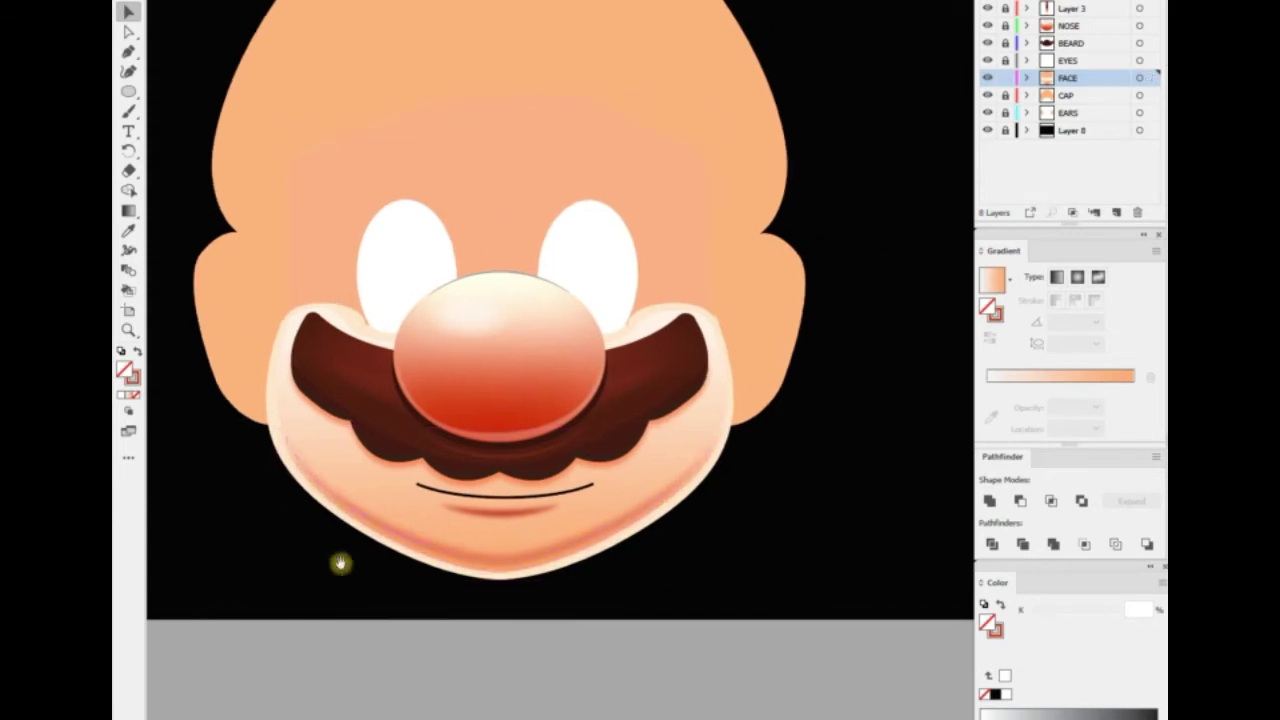
scroll(296, 641, "up", 2)
left_click(352, 571)
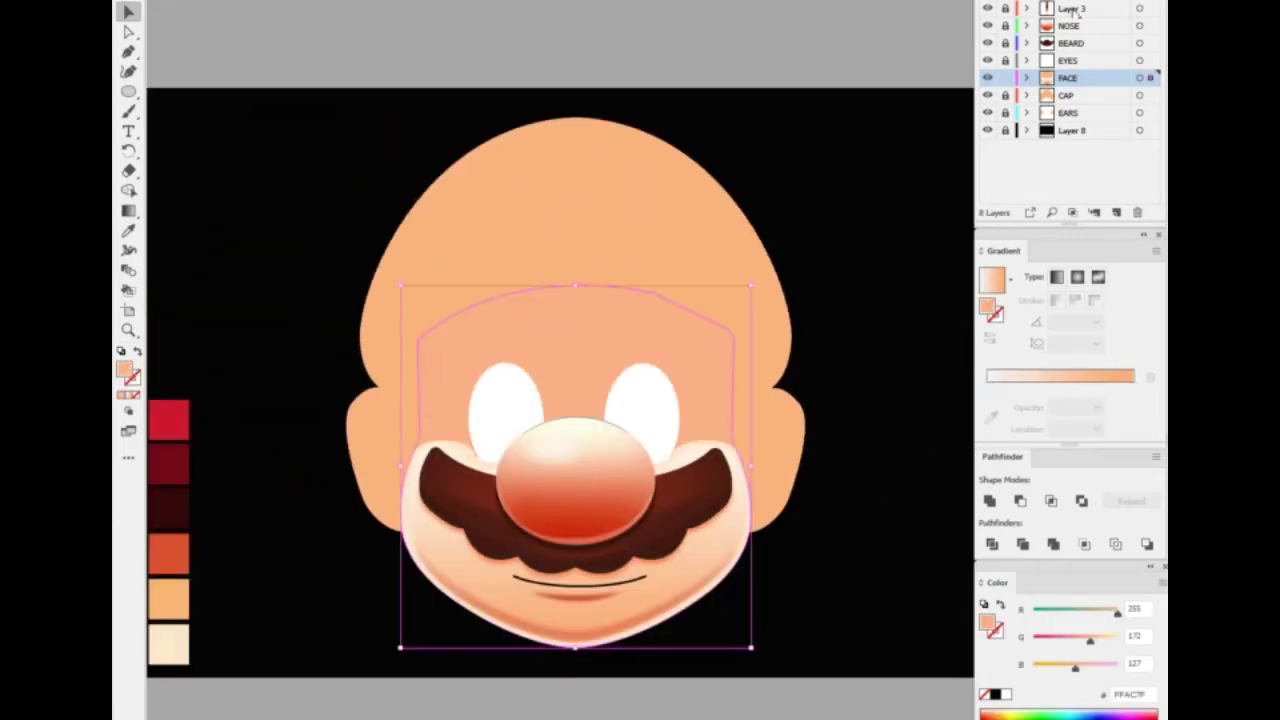
scroll(543, 497, "up", 2)
scroll(543, 497, "up", 2)
left_click(543, 497)
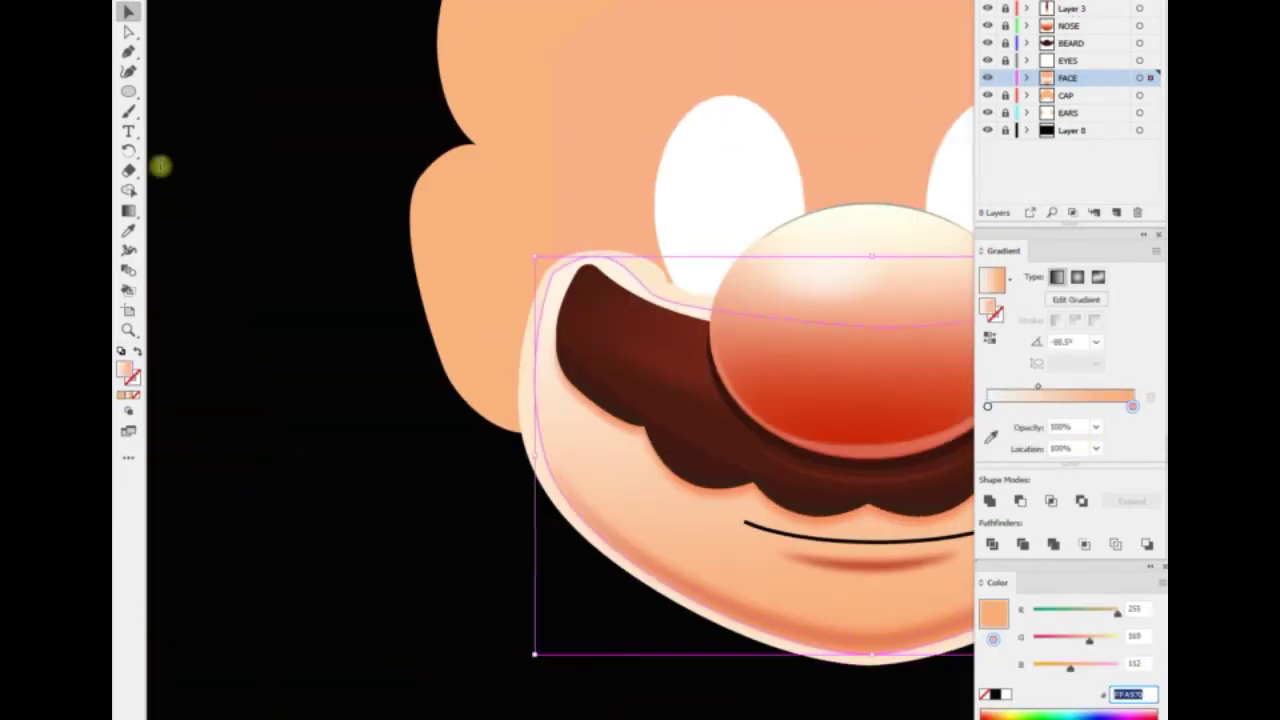
Reposition the lower face gradient across the chin with the Gradient tool
scroll(249, 537, "up", 2)
scroll(271, 623, "up", 2)
scroll(190, 583, "up", 1)
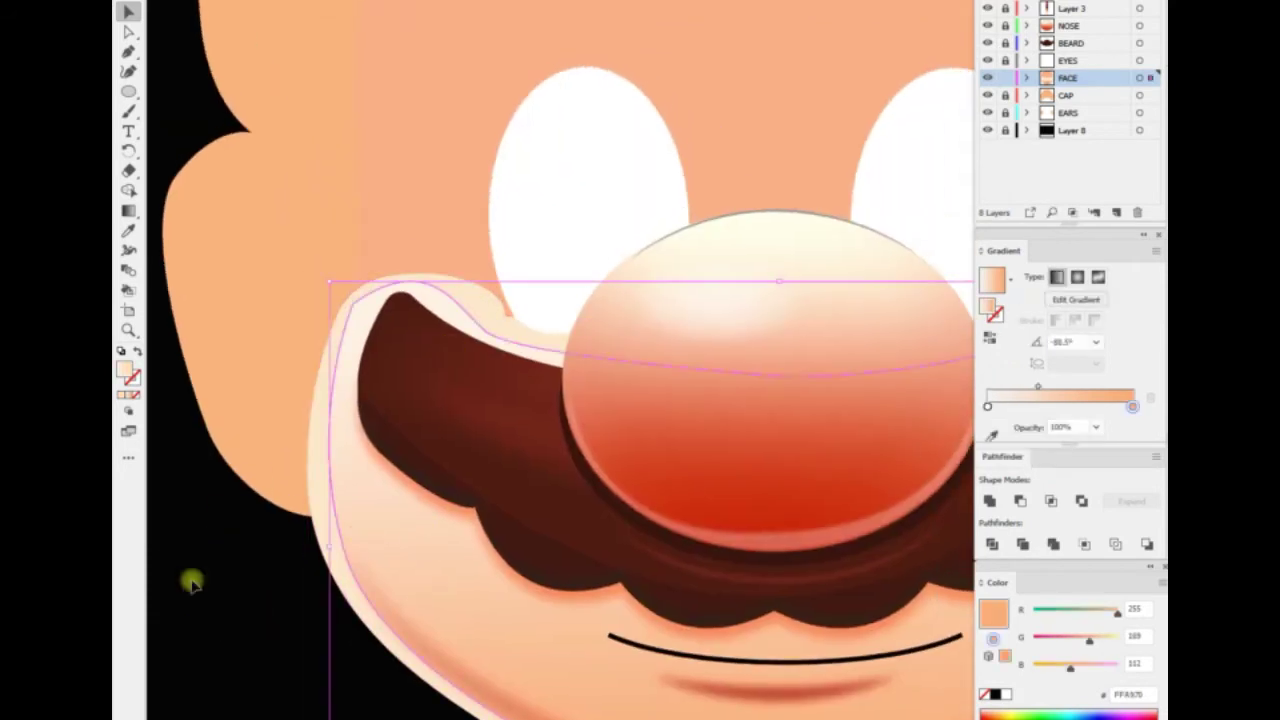
key("g")
left_click_drag(580, 355, 391, 289)
left_click_drag(420, 395, 618, 453)
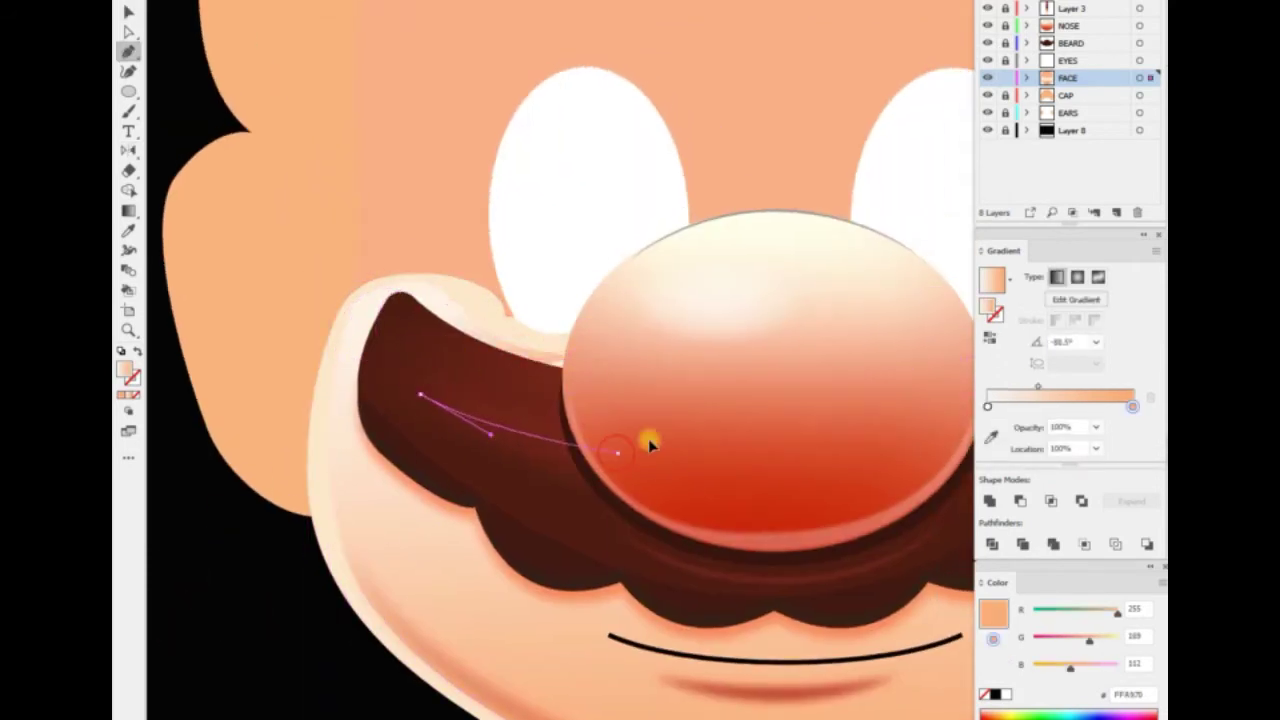
left_click(213, 497)
left_click(449, 594)
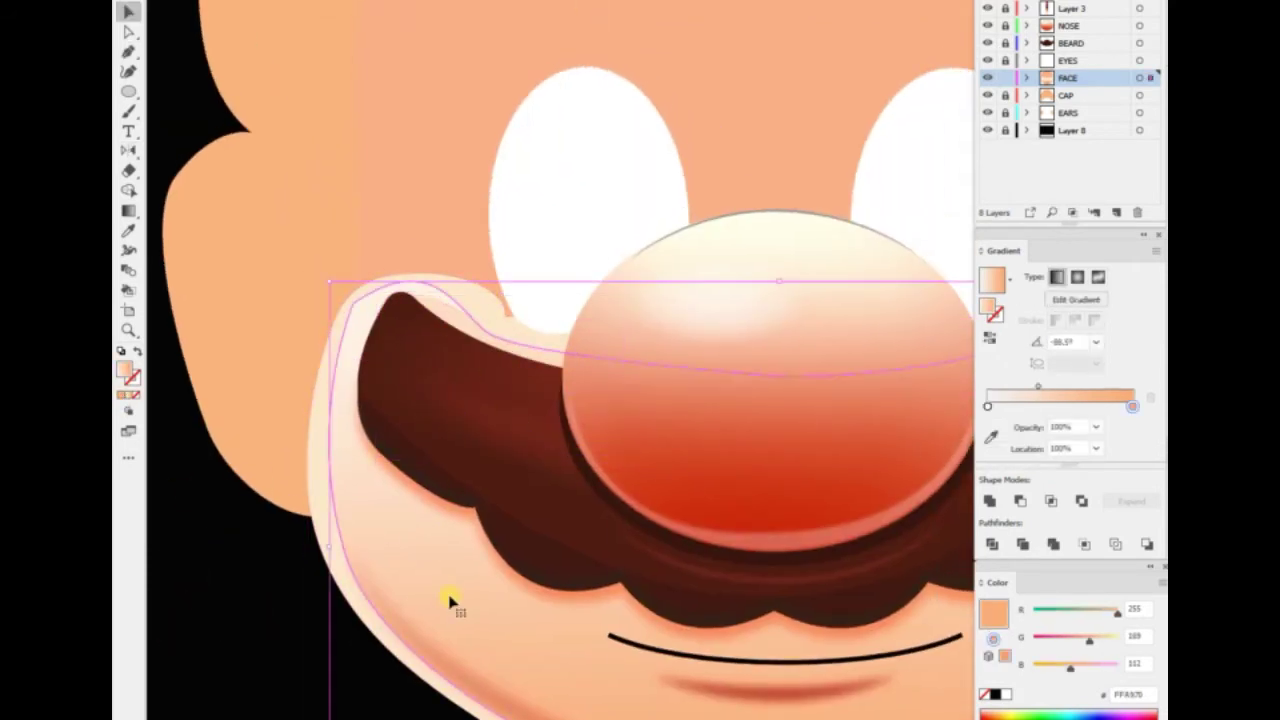
key("ctrl+minus")
Make the gradient's starting stop pale cream at 50% opacity
left_click_drag(902, 480, 942, 430)
left_click(988, 405)
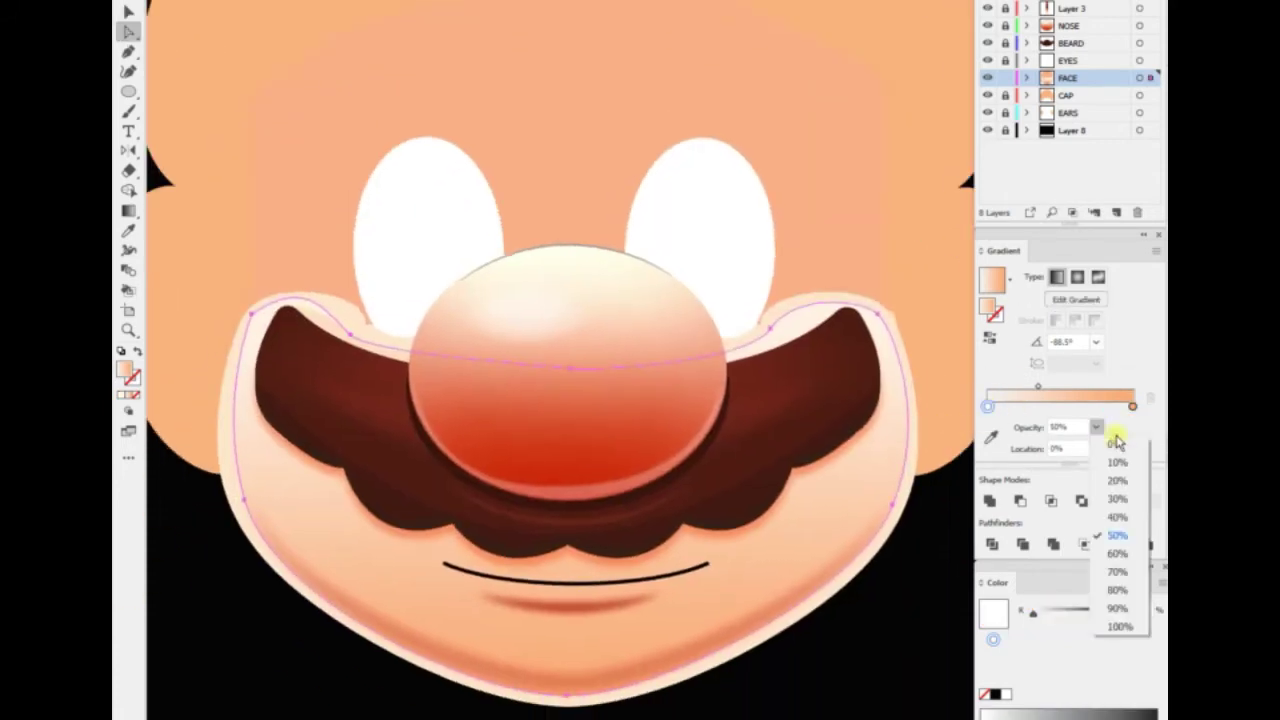
left_click(991, 437)
Reflect-copy the left mustache piece and place the copy on the mustache's right side
left_click(891, 648)
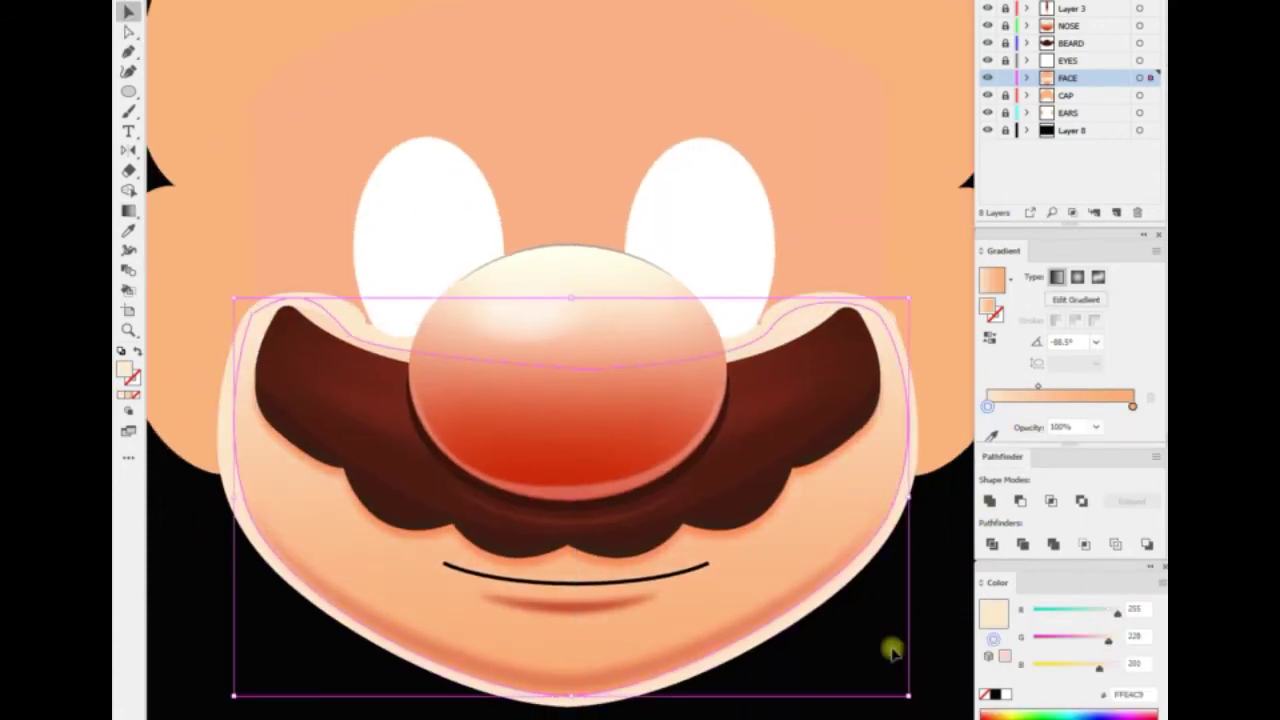
right_click(384, 322)
left_click(540, 576)
left_click(894, 443)
left_click_drag(350, 360, 800, 360)
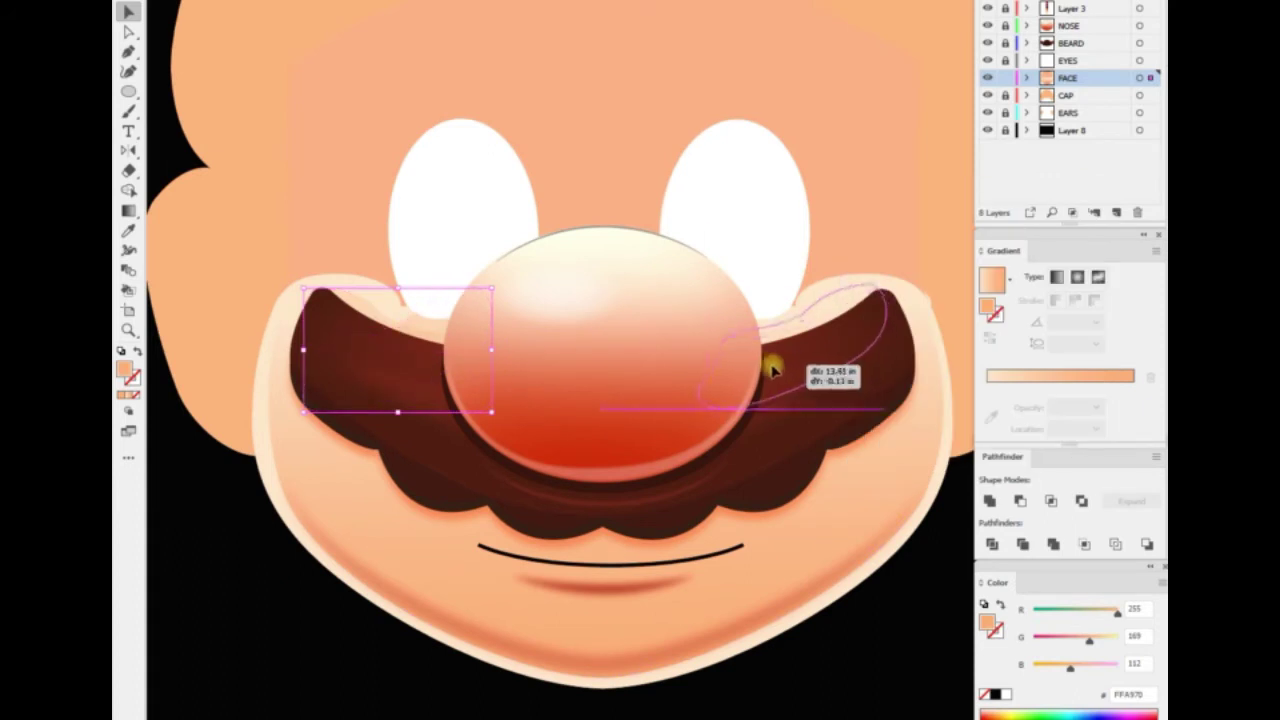
key("ctrl+minus")
left_click(380, 405)
Apply a Gaussian Blur effect to the lower face shape
left_click(365, 2)
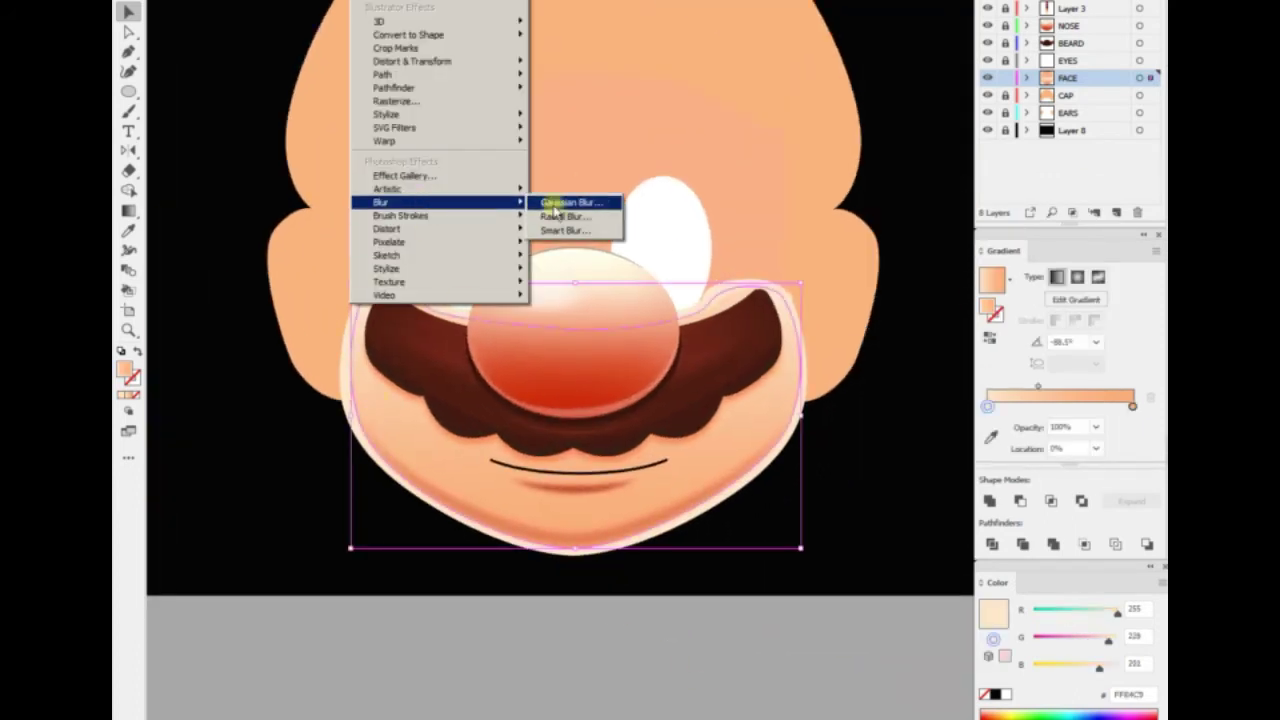
left_click(560, 200)
key("Return")
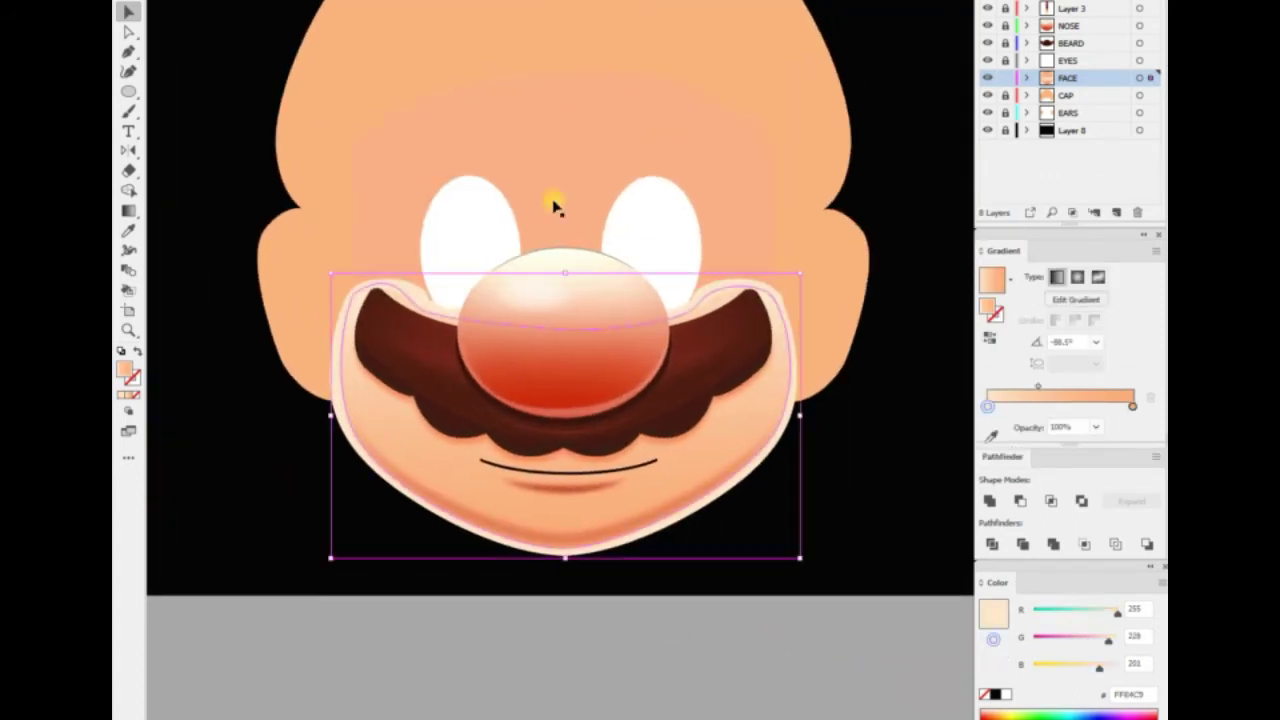
Give the upper face shape a freeform gradient fill
left_click(230, 535)
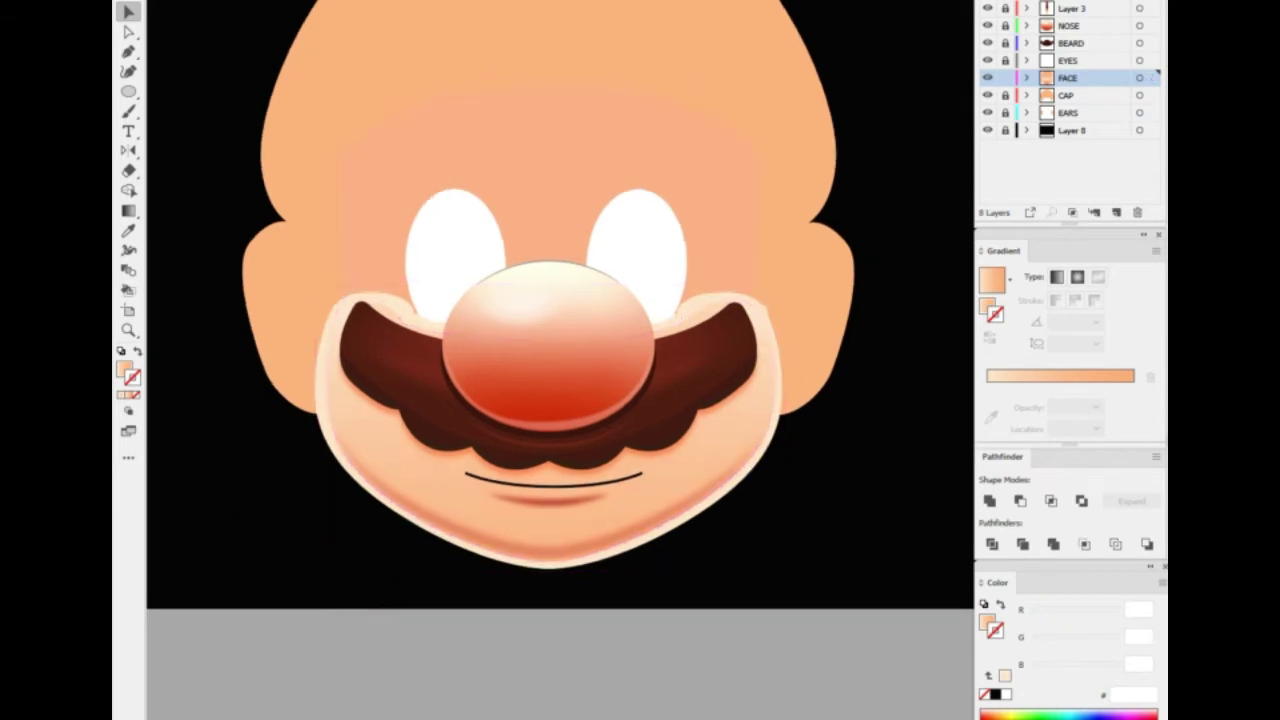
scroll(257, 269, "up", 2)
left_click(296, 460)
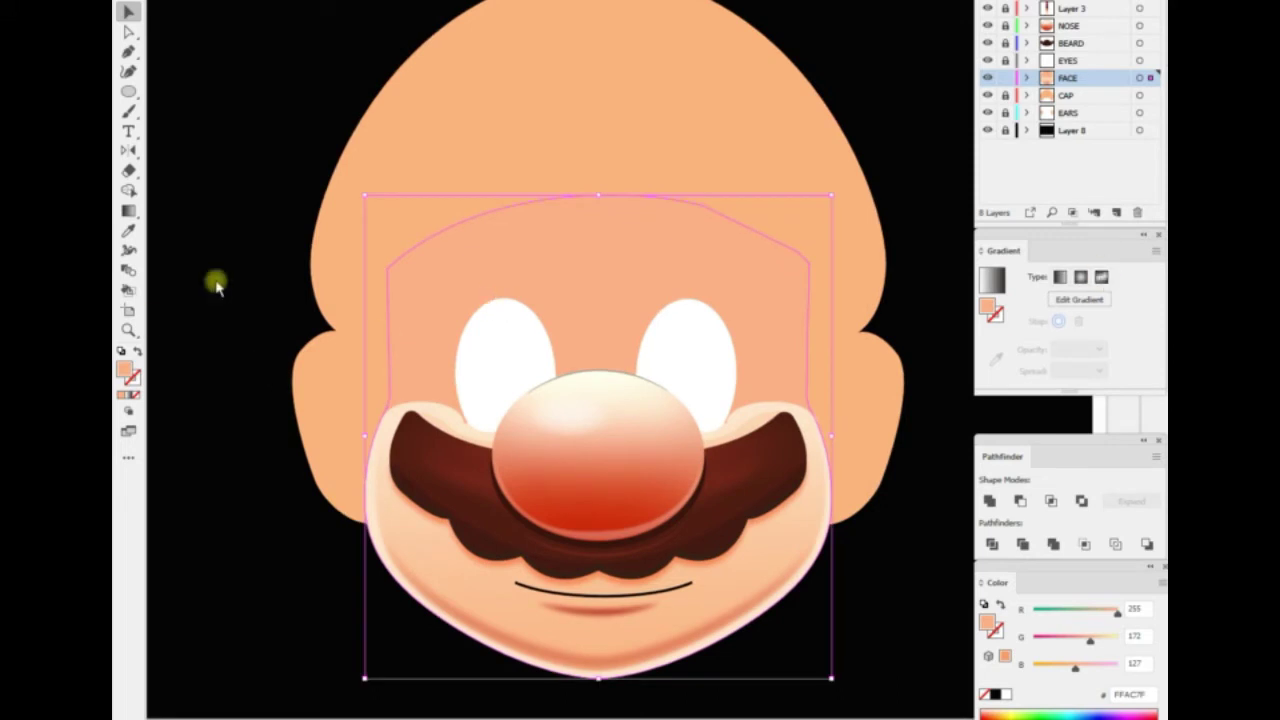
left_click(1101, 277)
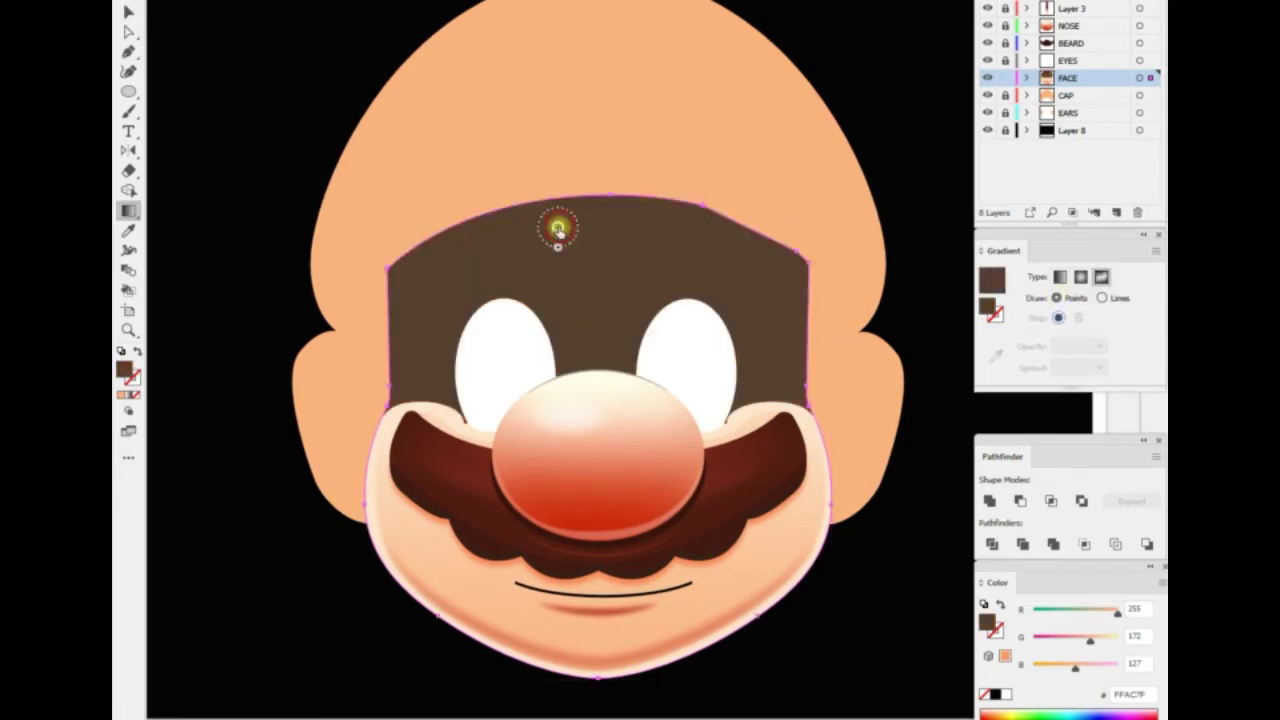
Move a freeform gradient point beside the left eye and add another near the top right
left_click_drag(558, 229, 423, 383)
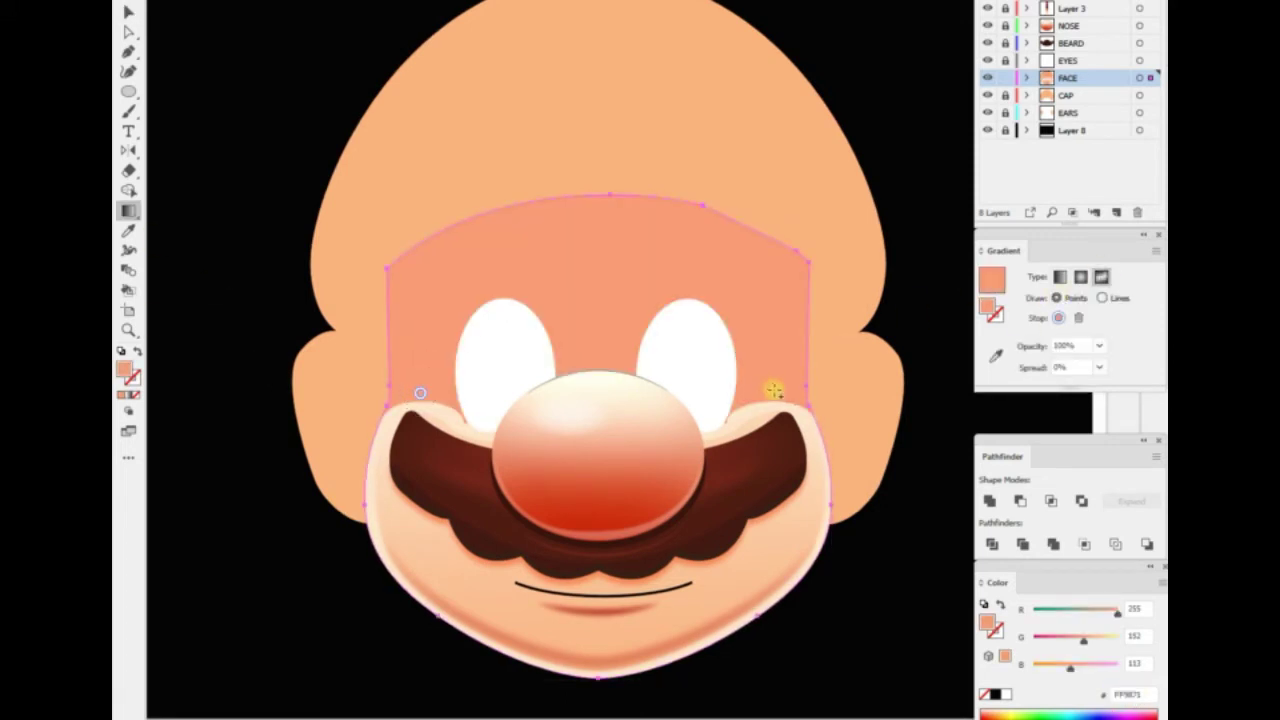
key("v")
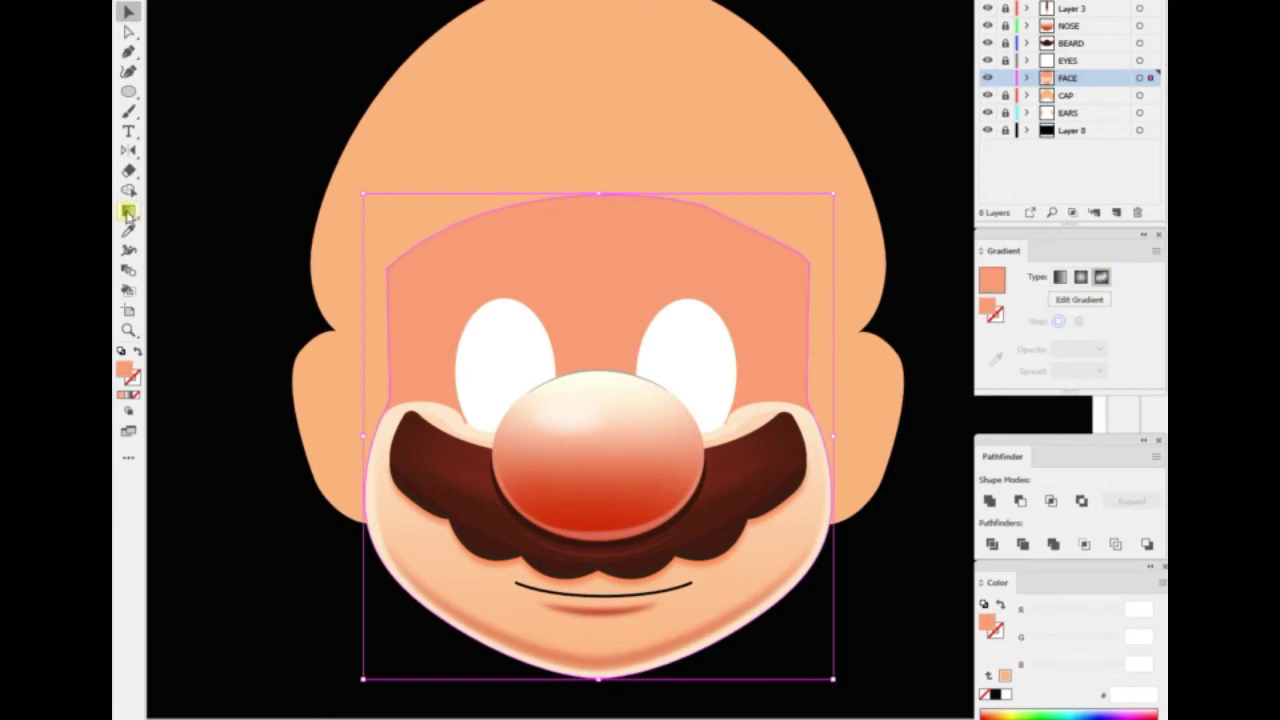
left_click(128, 212)
left_click(726, 255)
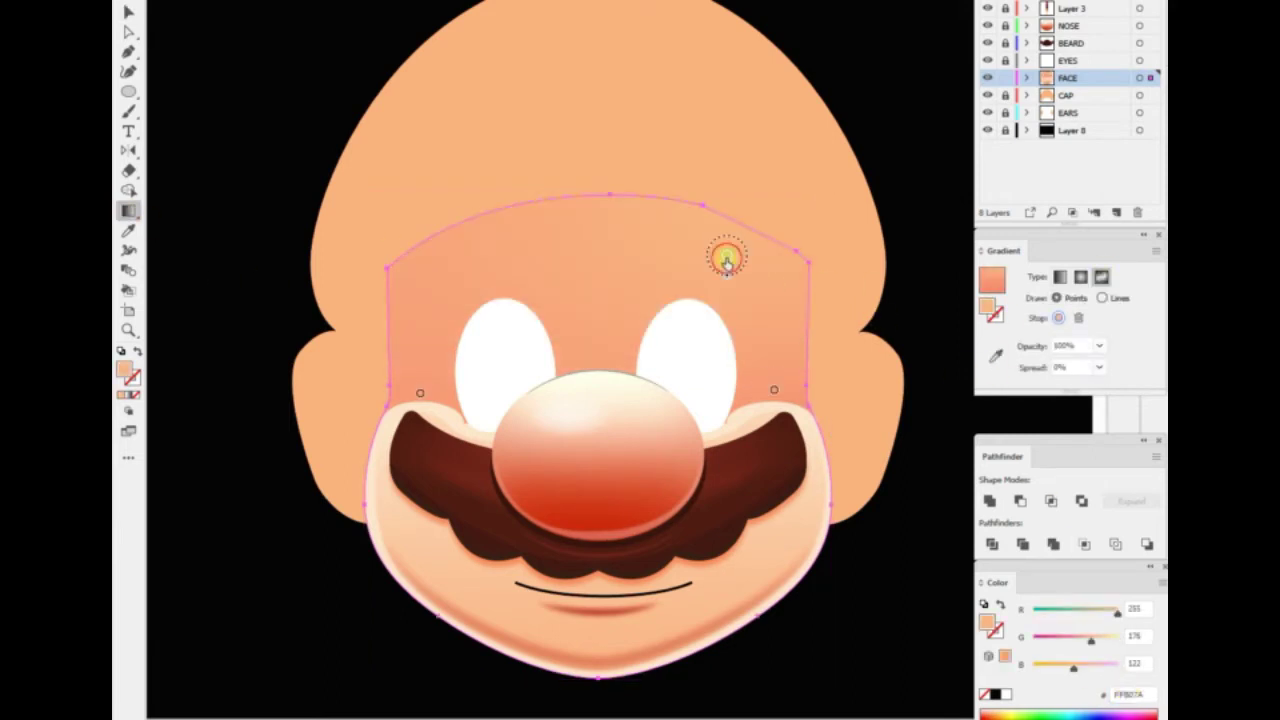
Set the gradient point beside the eye to salmon F98562
double_click(125, 374)
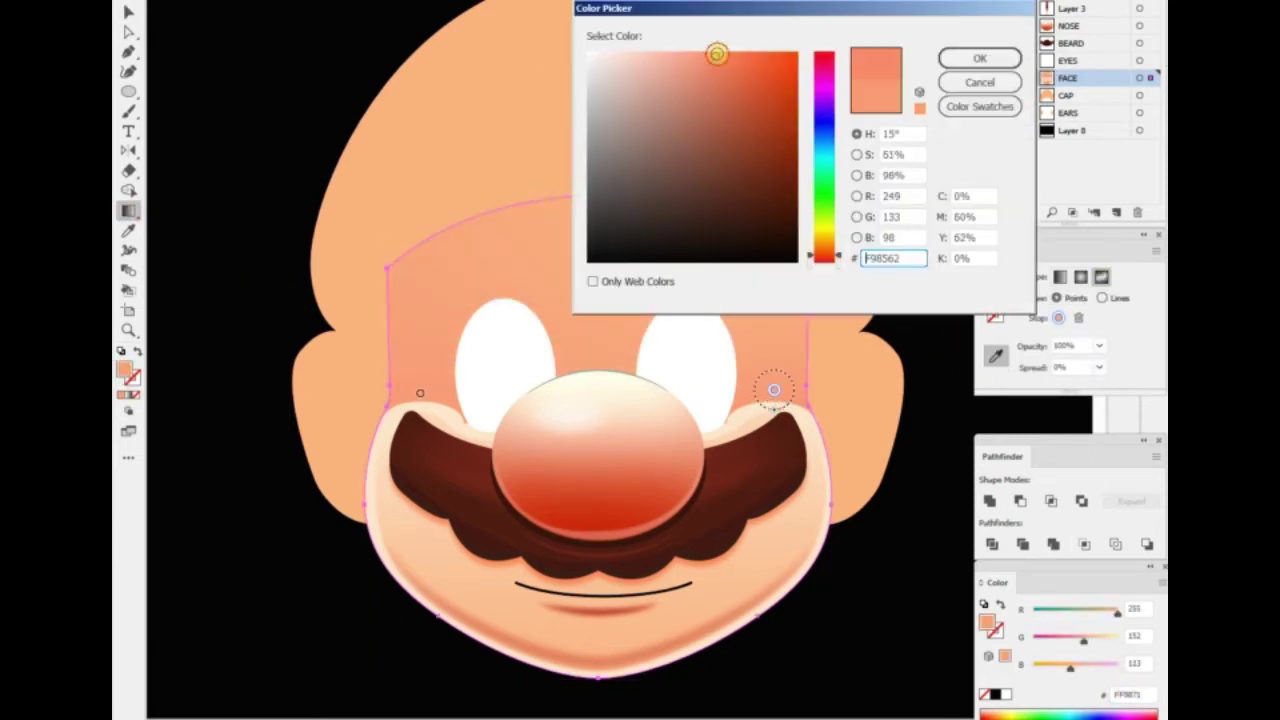
left_click(980, 57)
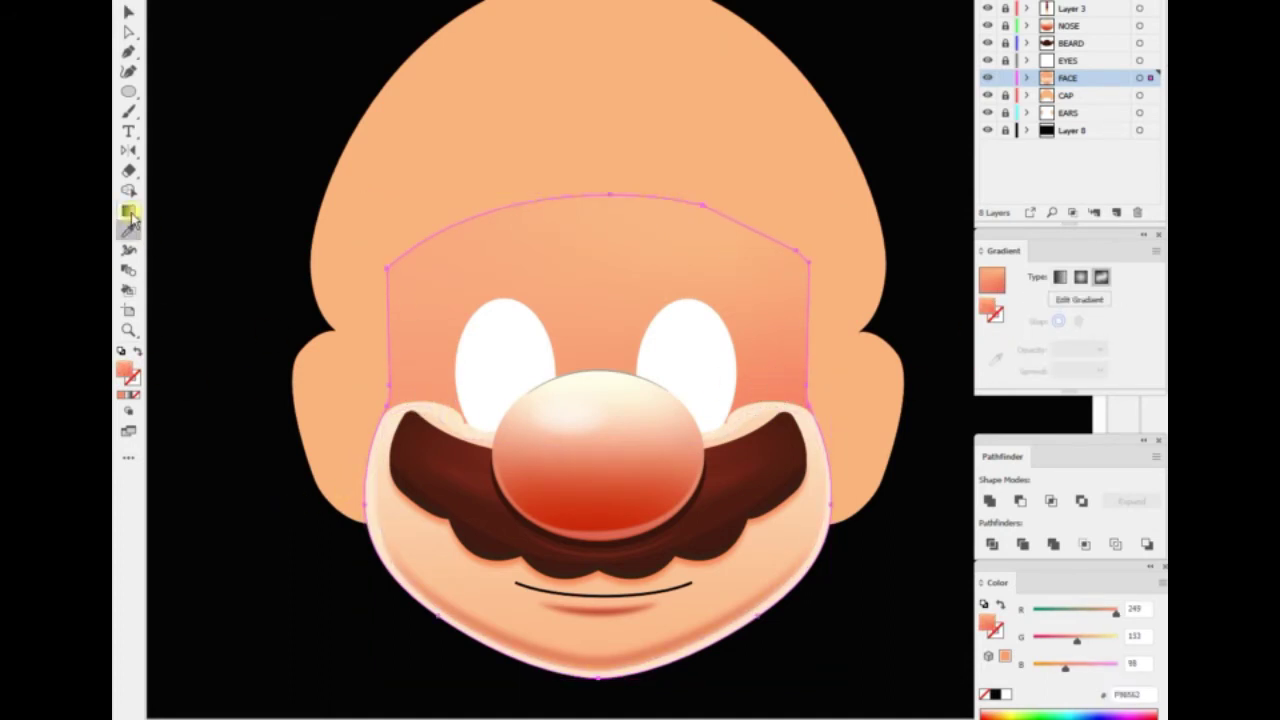
type("F98562")
key("Return")
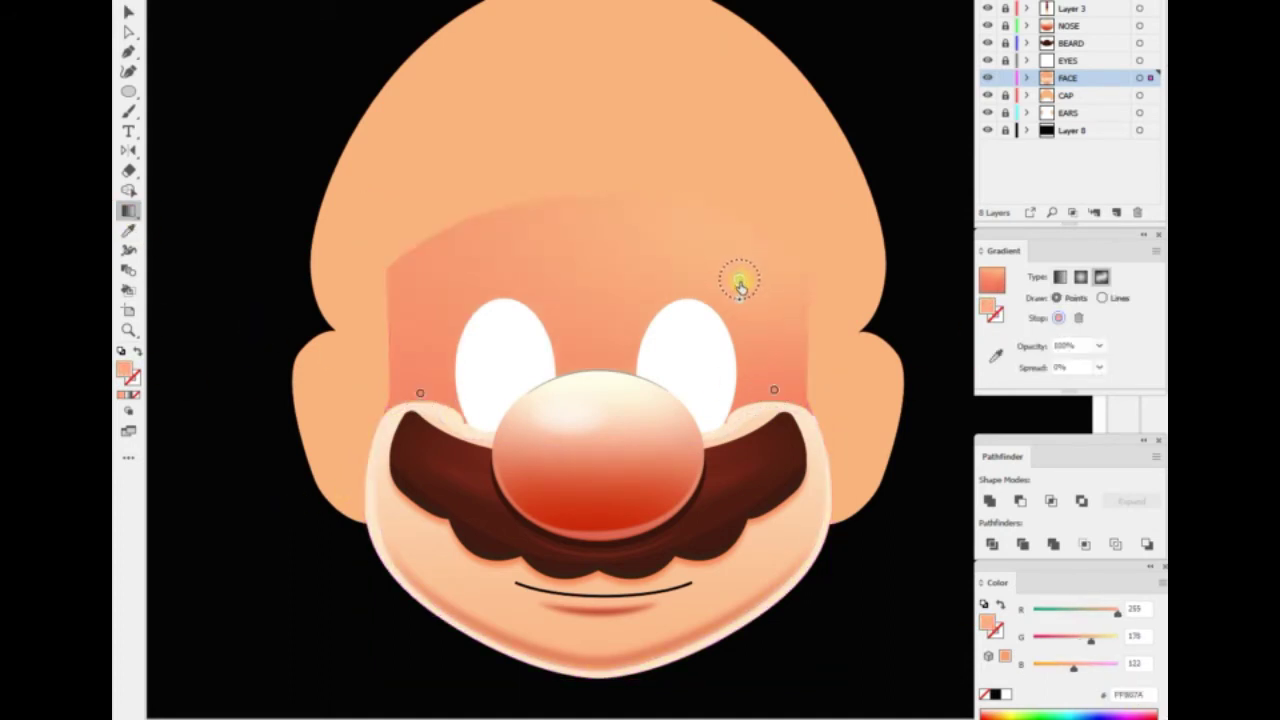
scroll(335, 480, "down", 2)
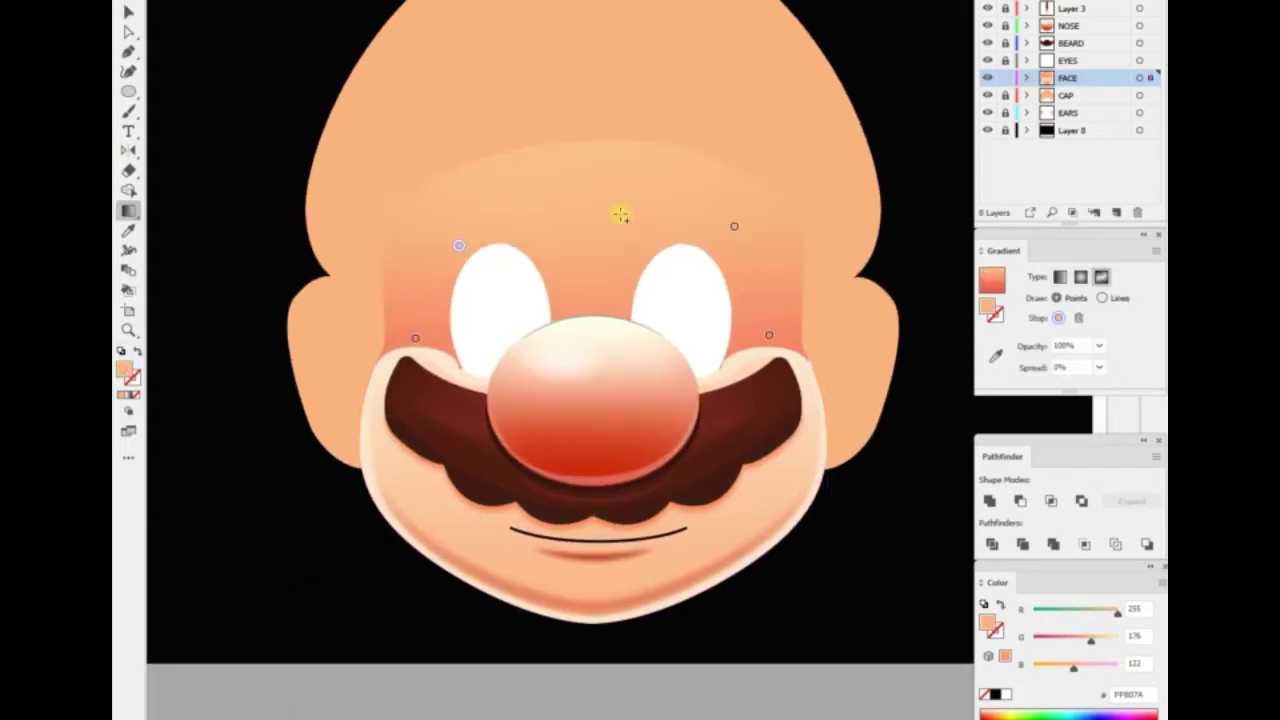
left_click(769, 340)
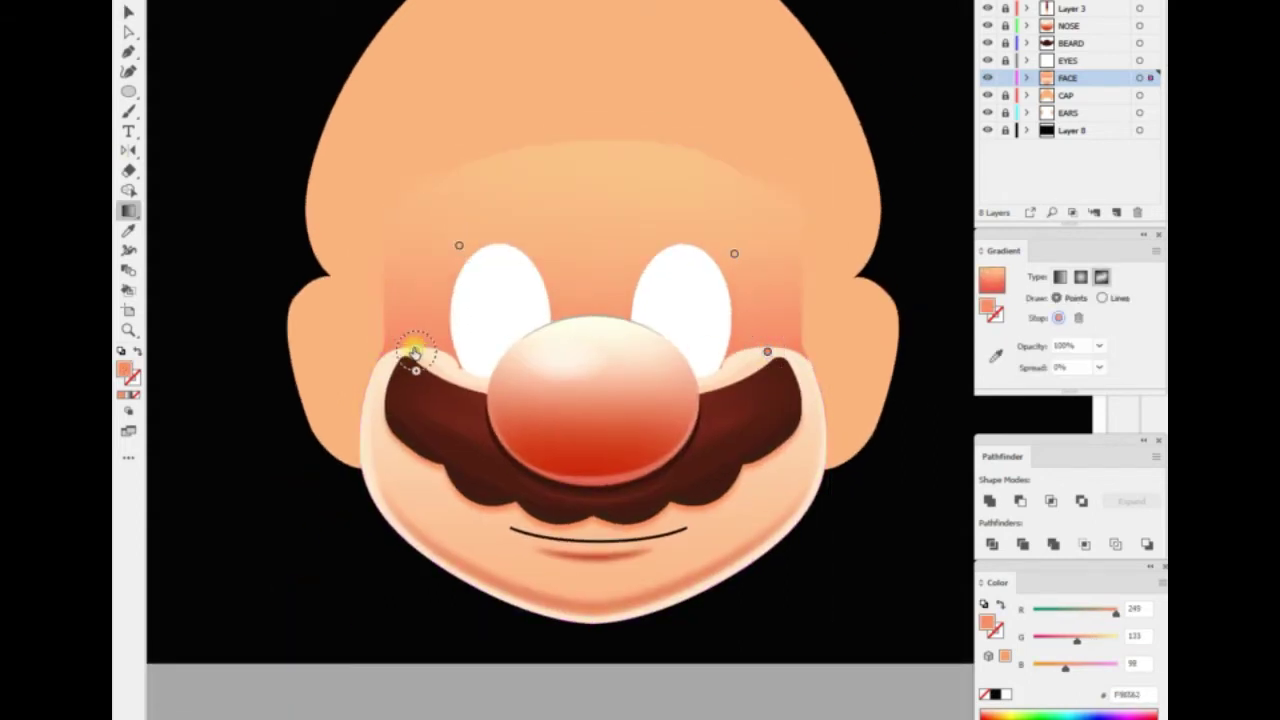
key("v")
key("ctrl+plus")
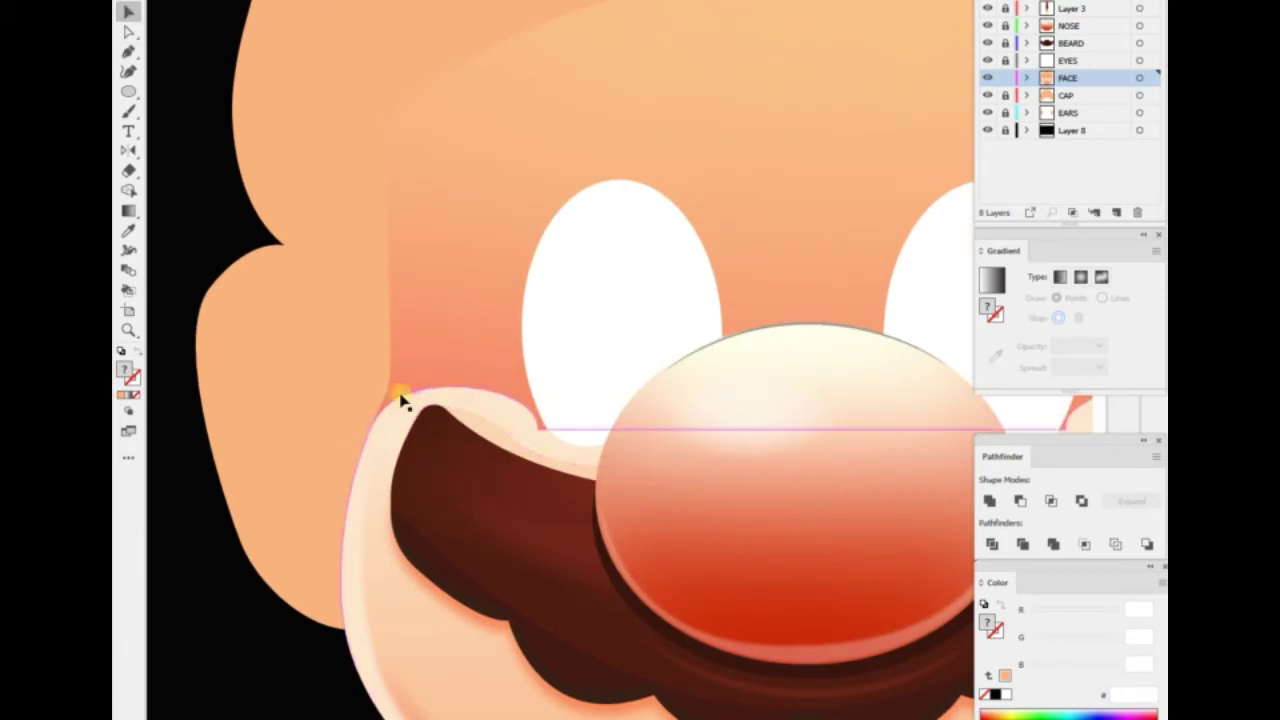
Pen-draw a closed curved shape over the top of the left mustache
key("p")
left_click_drag(540, 425, 375, 415)
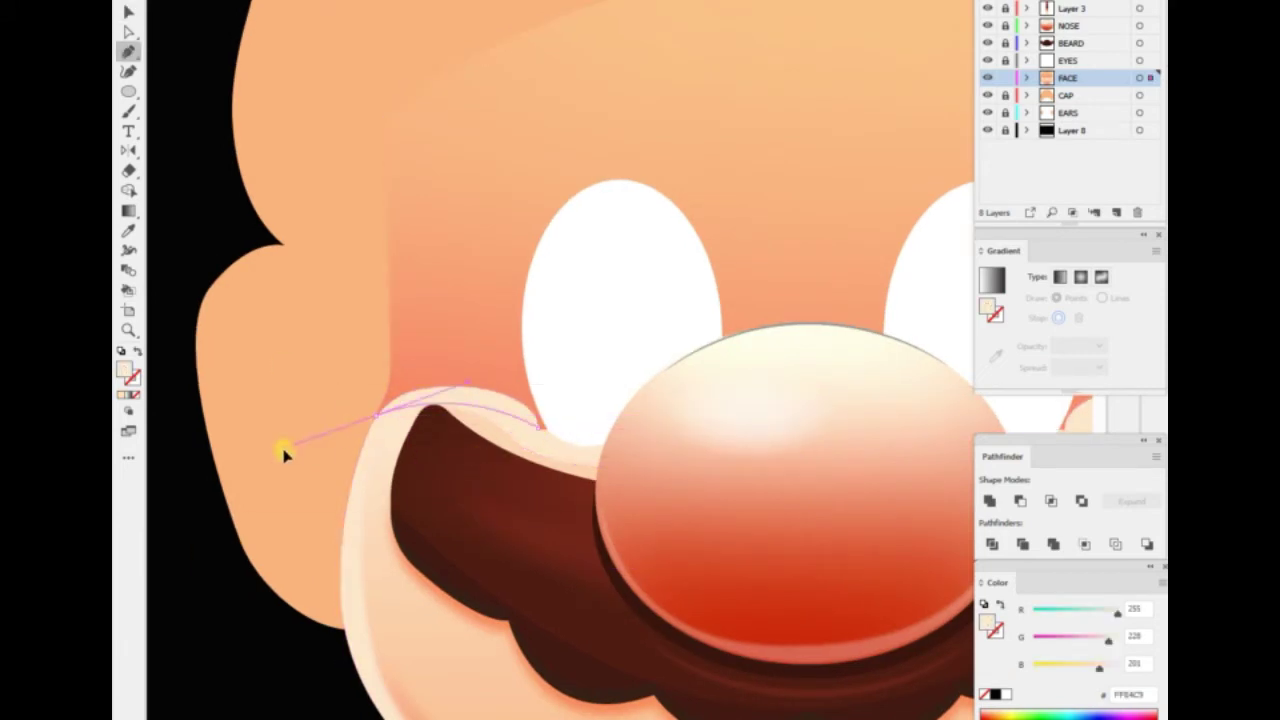
left_click(415, 307)
left_click(570, 306)
left_click(600, 373)
left_click(540, 425)
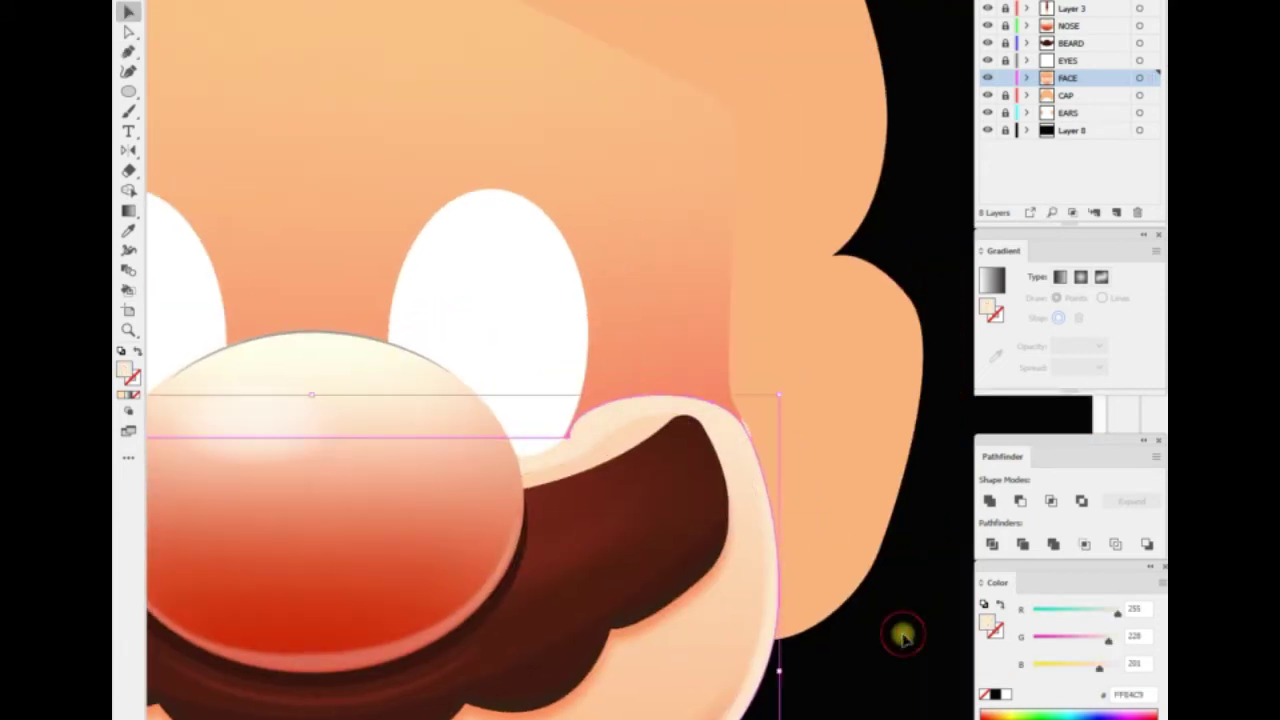
Divide the new shape with the mustache and ungroup the resulting pieces
left_click(440, 375)
left_click(957, 366, "shift")
right_click(266, 357)
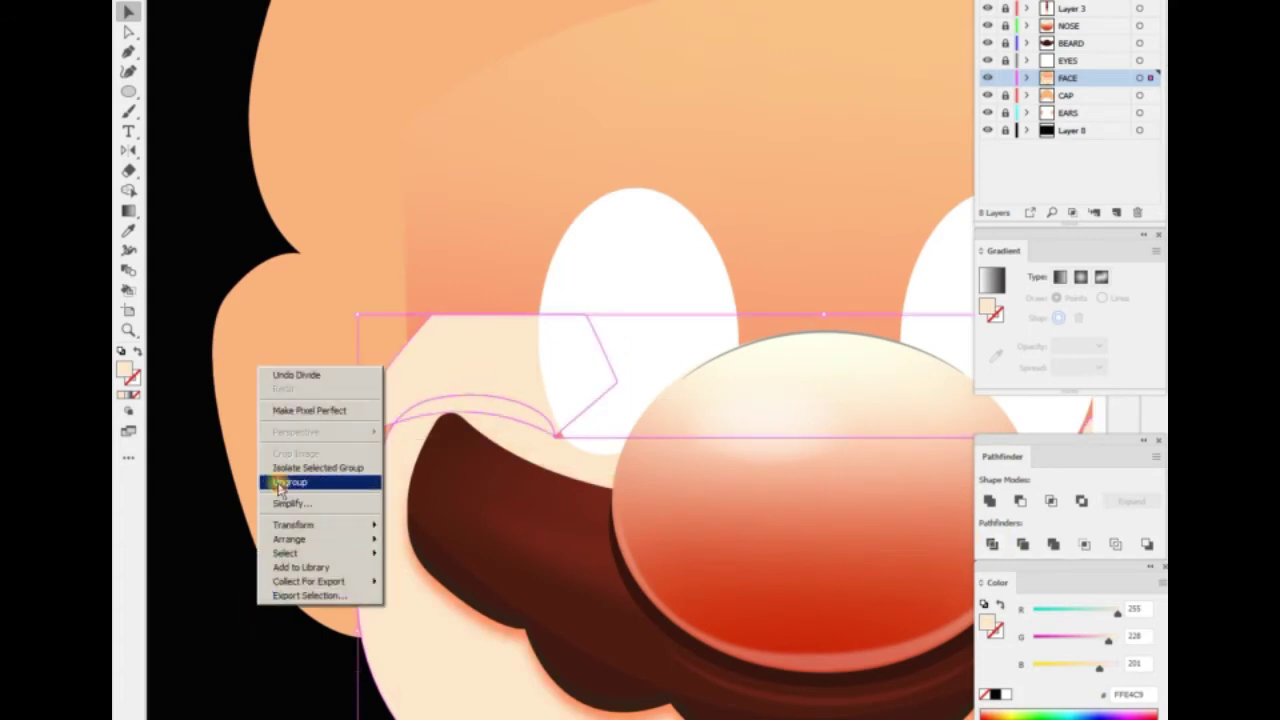
left_click(323, 480)
right_click(266, 320)
left_click(300, 517)
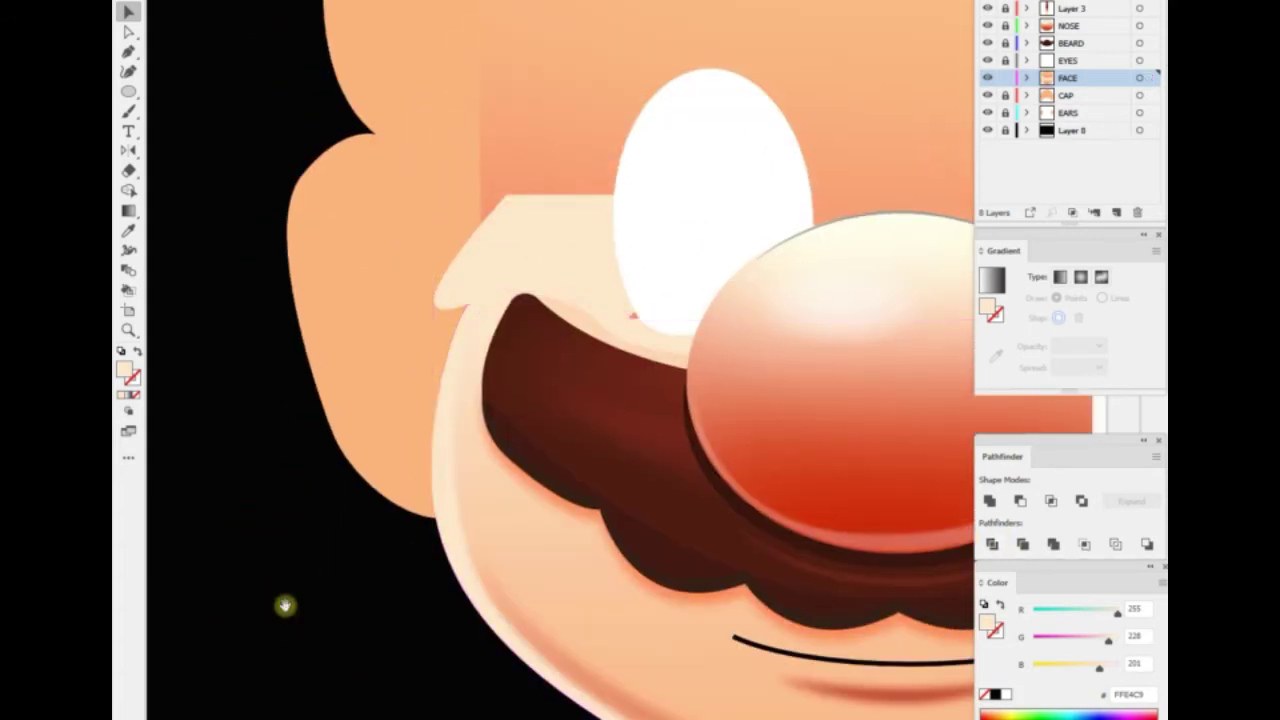
Fill the crescent above the left mustache with a peach-to-orange gradient
left_click(495, 405)
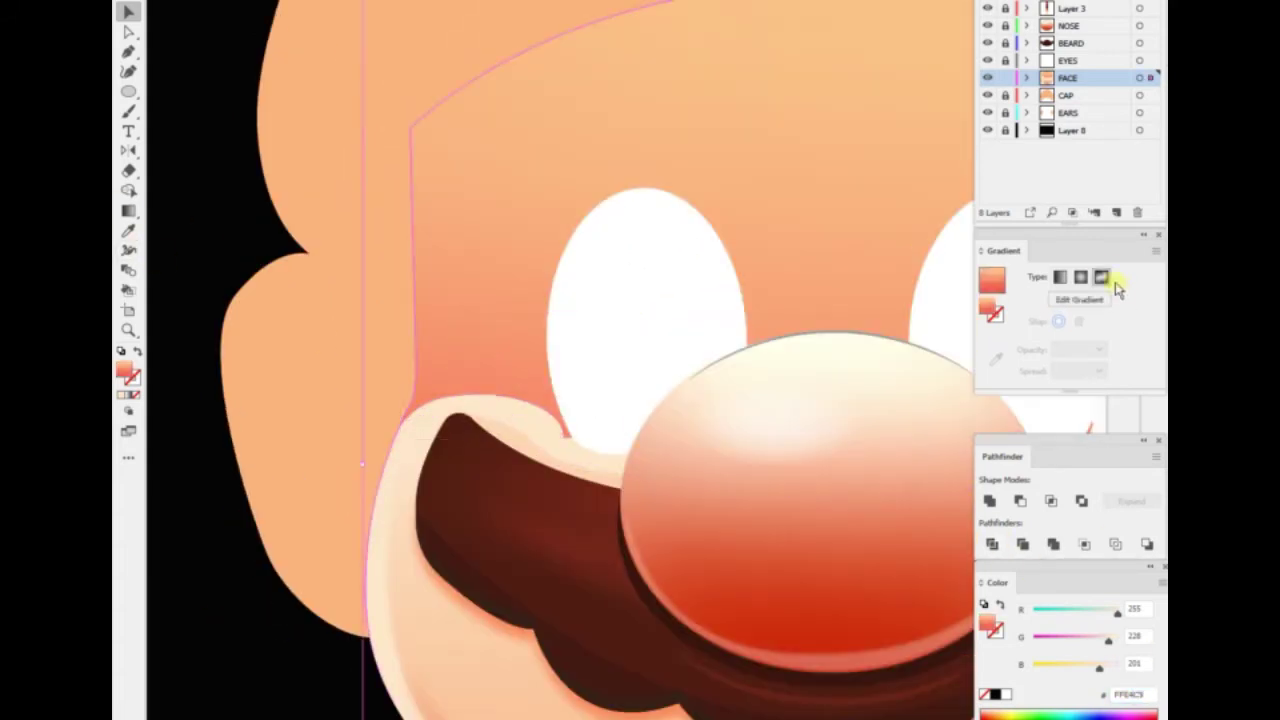
left_click(495, 412)
key("period")
key("v")
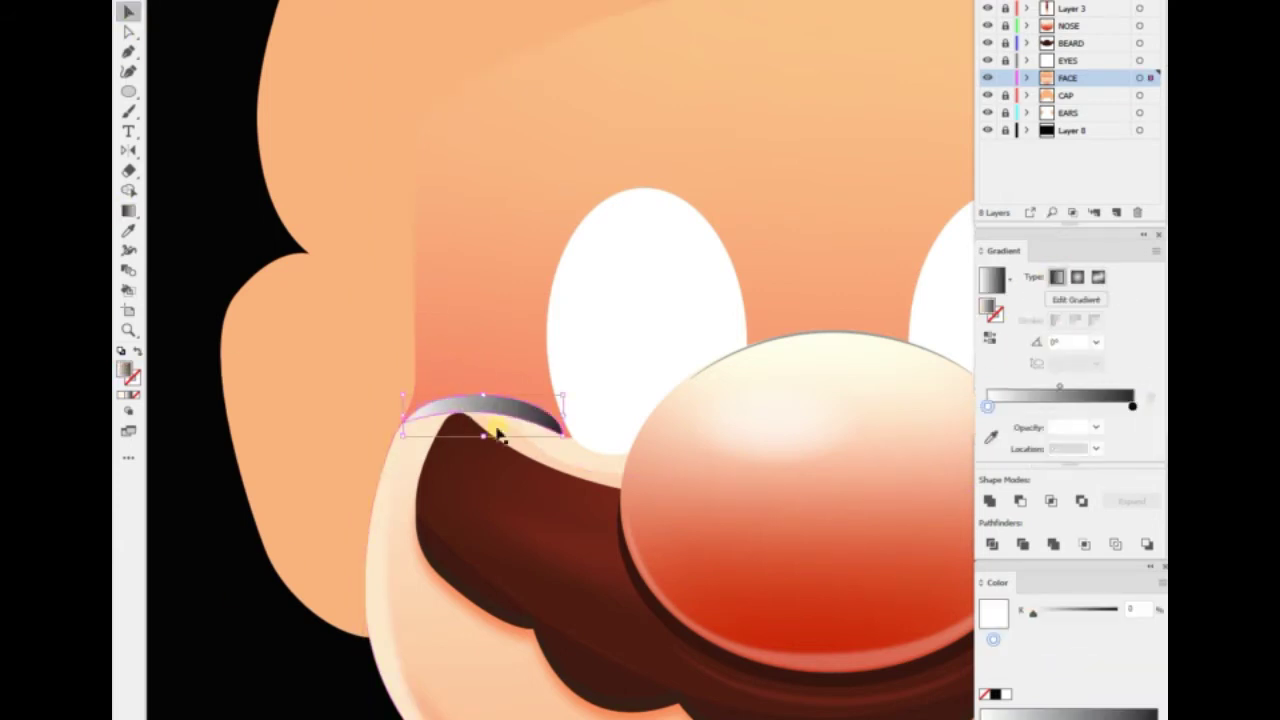
left_click(1150, 585)
Run the crescent gradient vertically (86.6°) from cream FFE4C9 to salmon F98562
key("g")
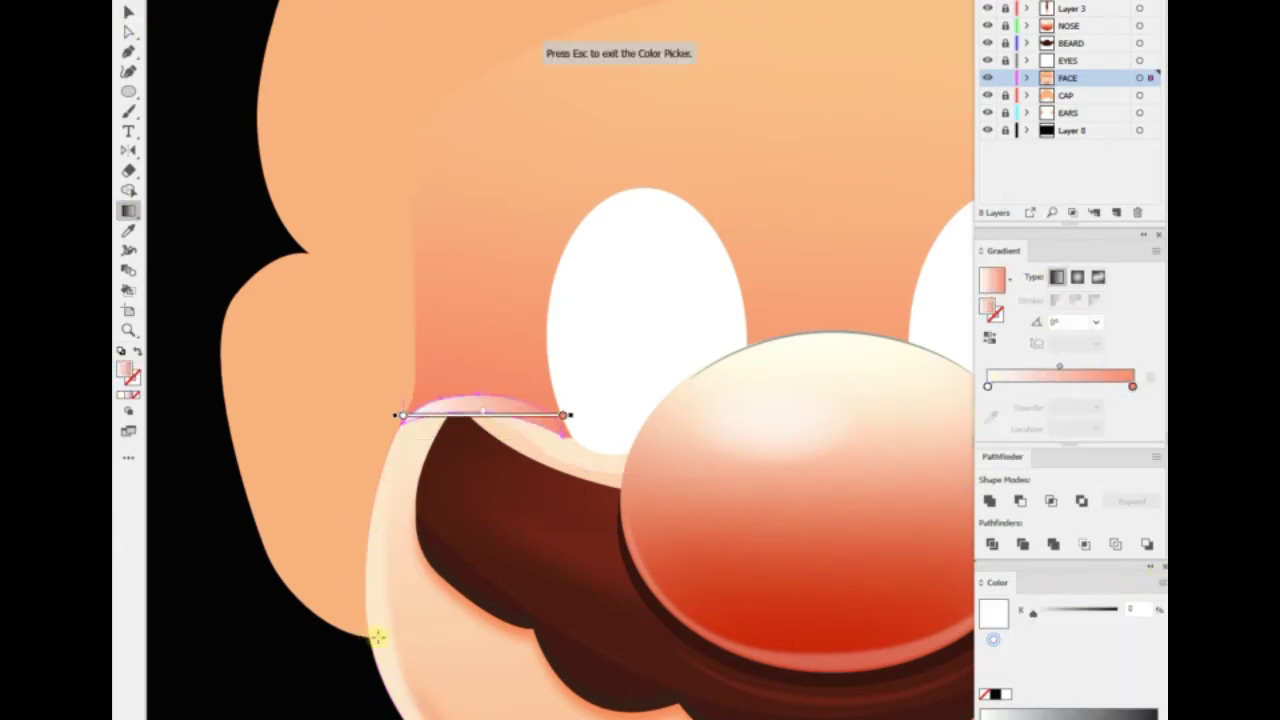
left_click(384, 643)
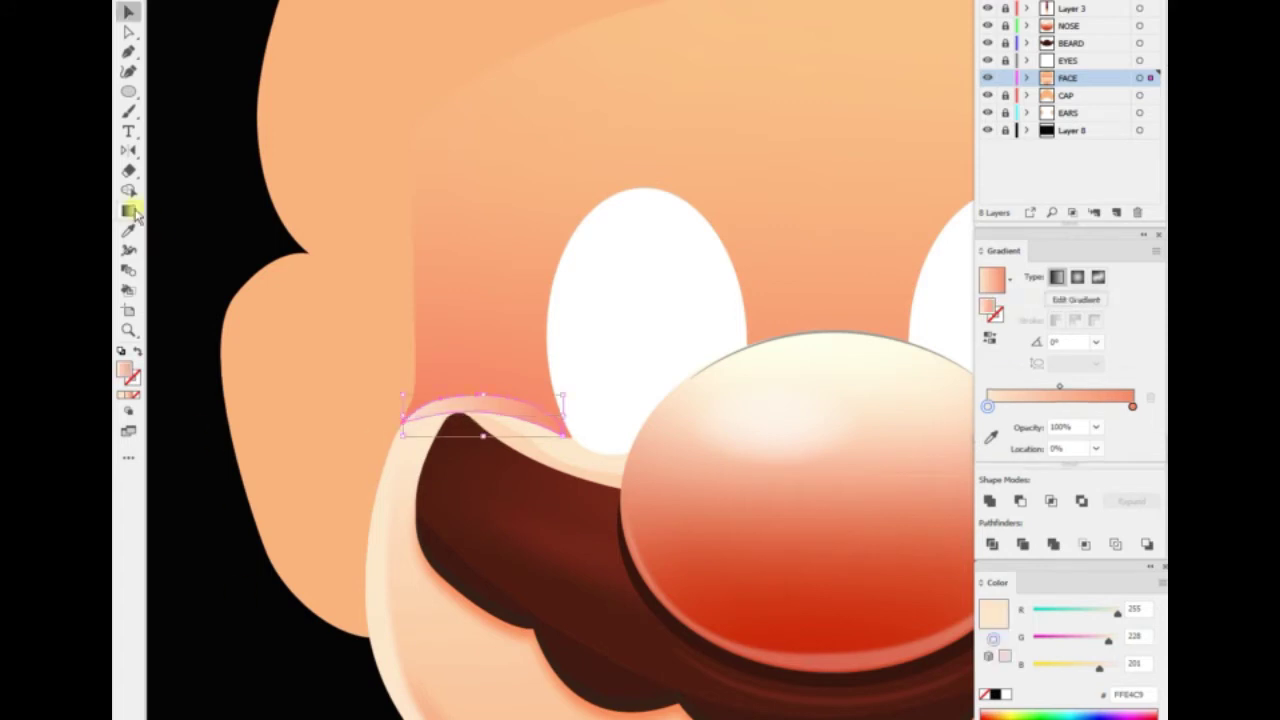
left_click_drag(480, 390, 482, 418)
key("ctrl+minus")
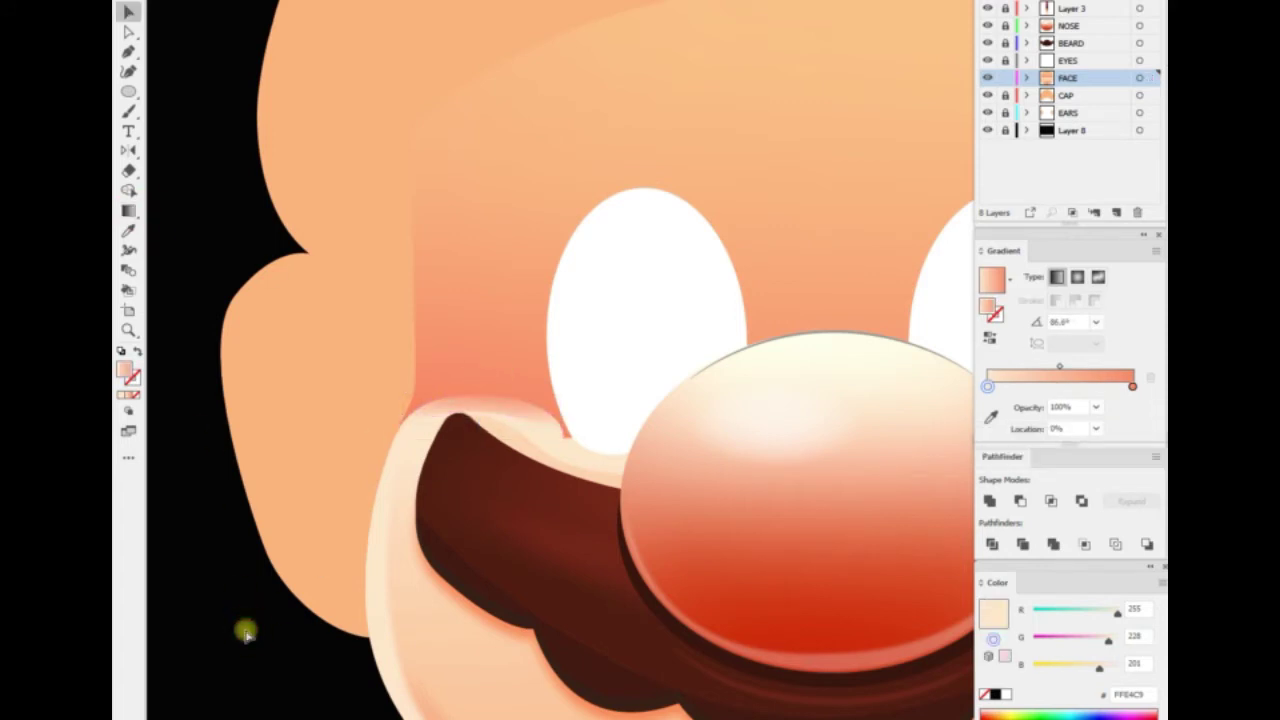
key("ctrl+plus")
key("ctrl+plus")
left_click_drag(449, 374, 445, 450)
Reflect-copy the crescent and place the copy over the right mustache half
key("v")
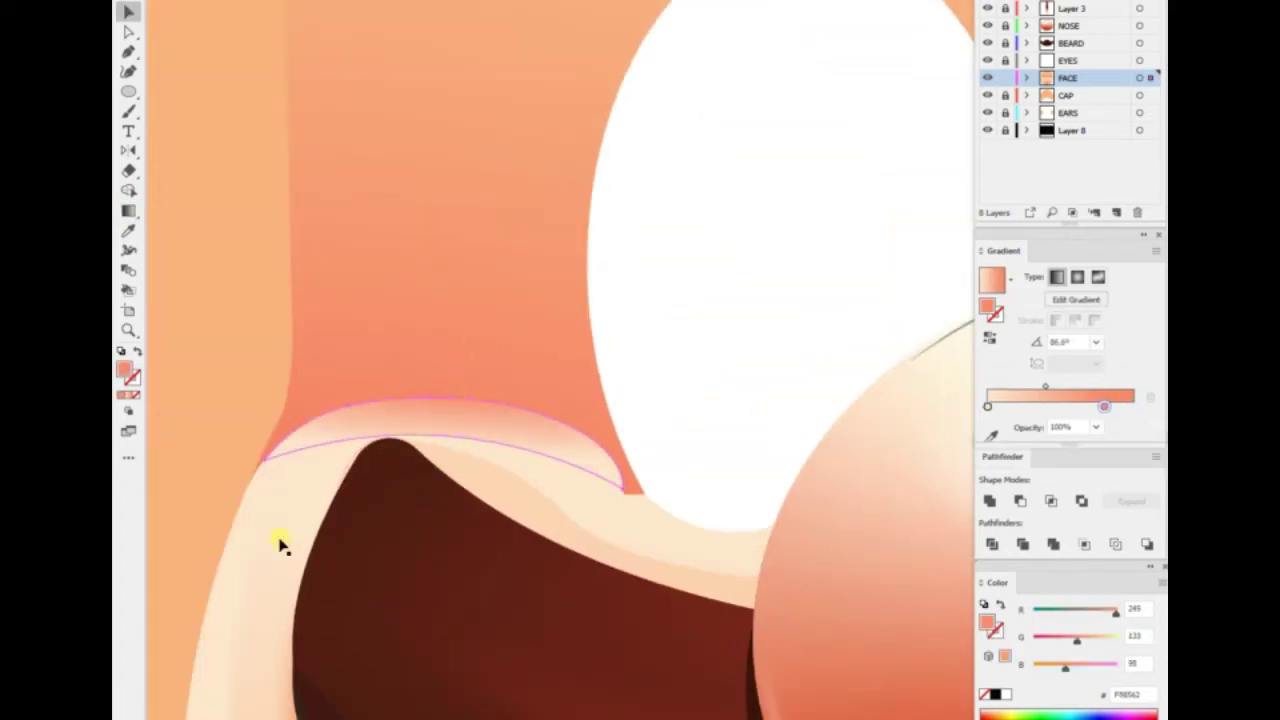
key("ctrl+minus")
key("ctrl+minus")
key("ctrl+plus")
right_click(343, 320)
left_click(500, 560)
left_click(831, 397)
right_click(343, 325)
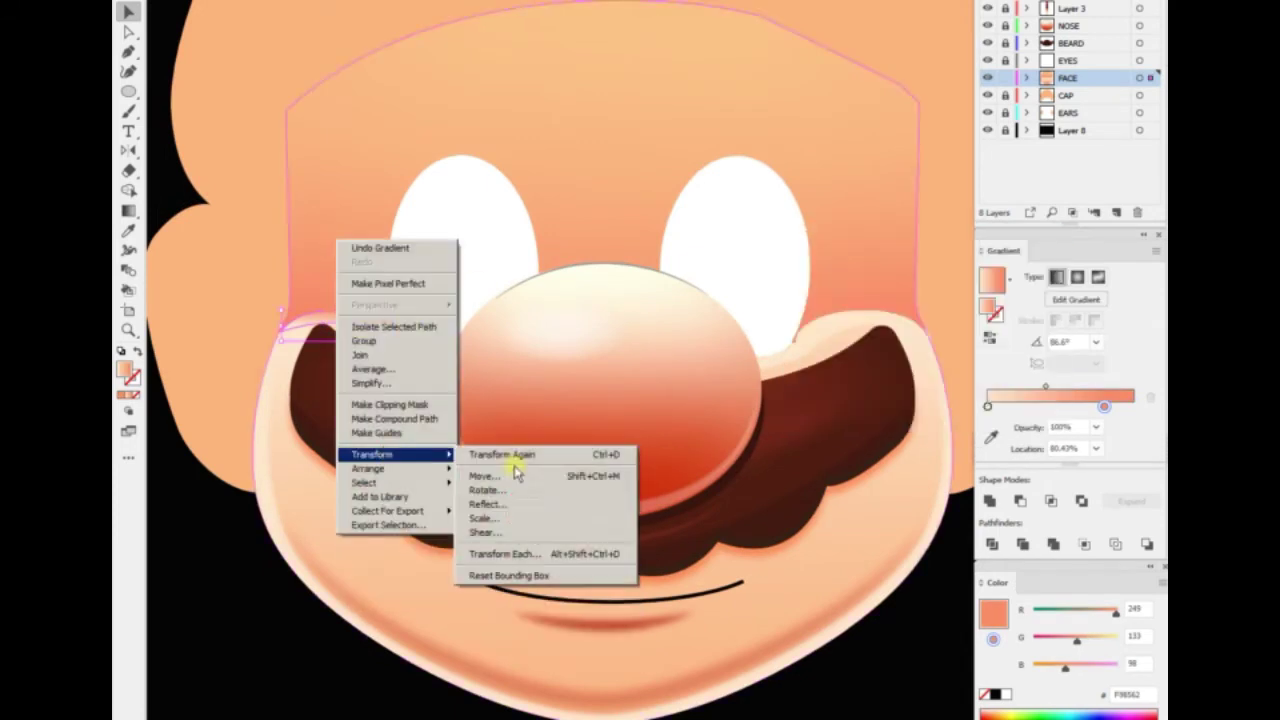
left_click(520, 437)
left_click_drag(343, 325, 903, 350)
left_click(414, 520)
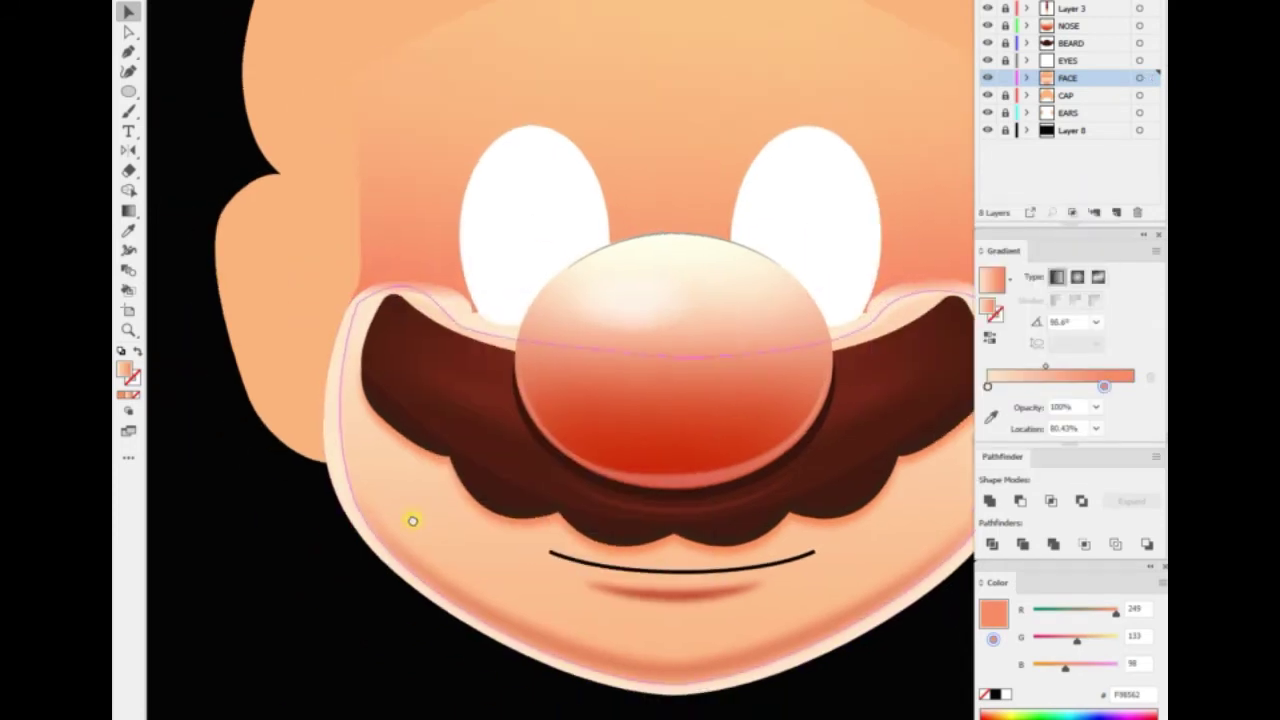
scroll(447, 452, "up", 3)
Reselect the face shape and show its freeform gradient points
key("ctrl+minus")
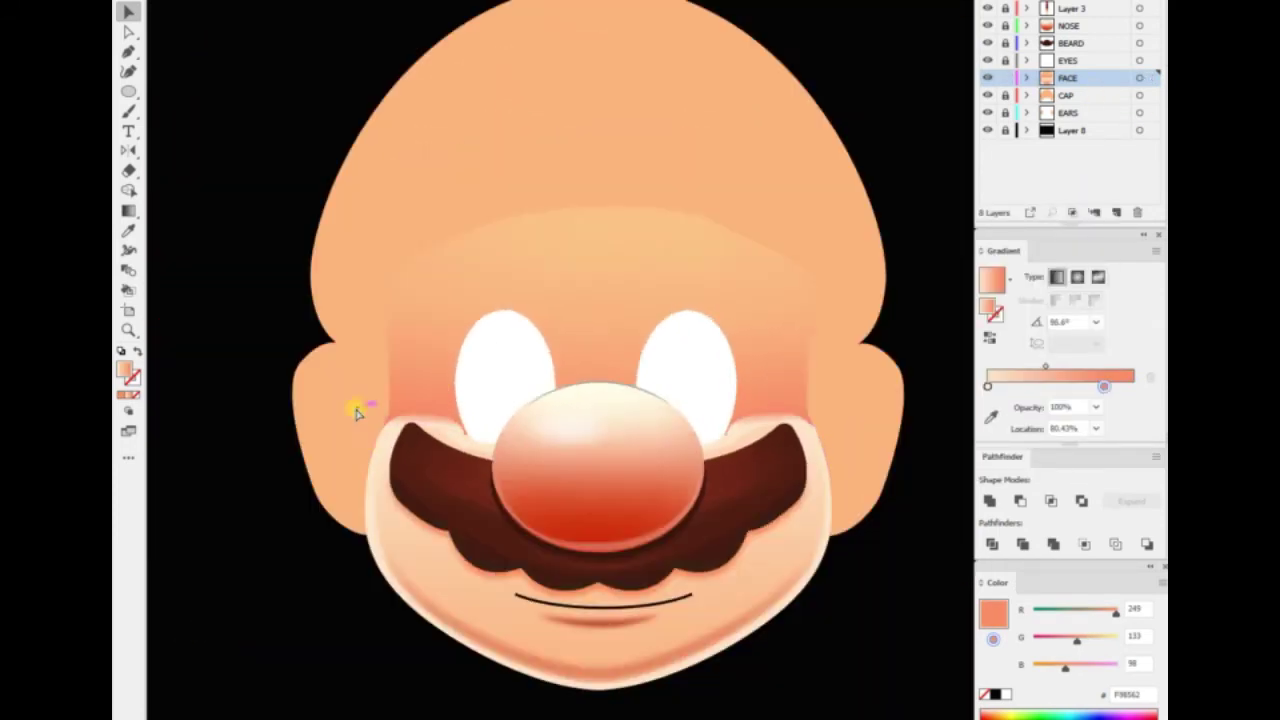
key("ctrl+minus")
key("ctrl+shift+a")
key("ctrl+z")
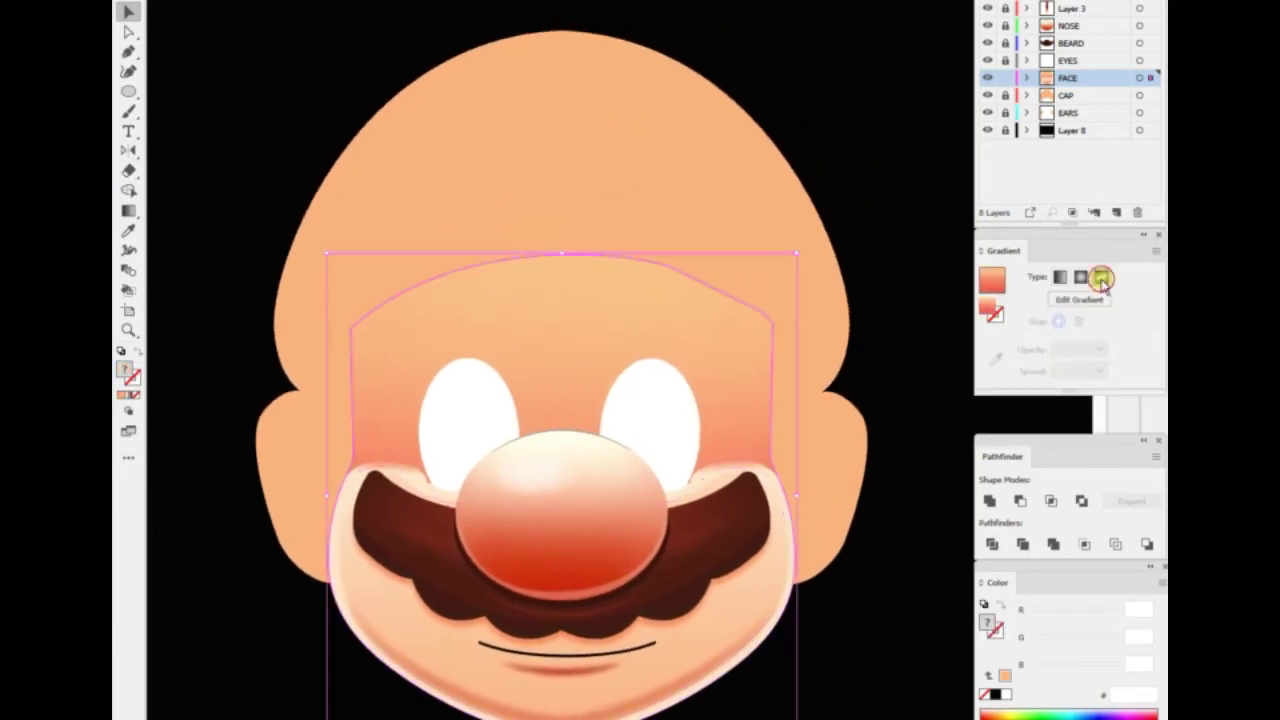
key("g")
Make a gradient point dark red at 50% opacity and move it left on the forehead
left_click(706, 291)
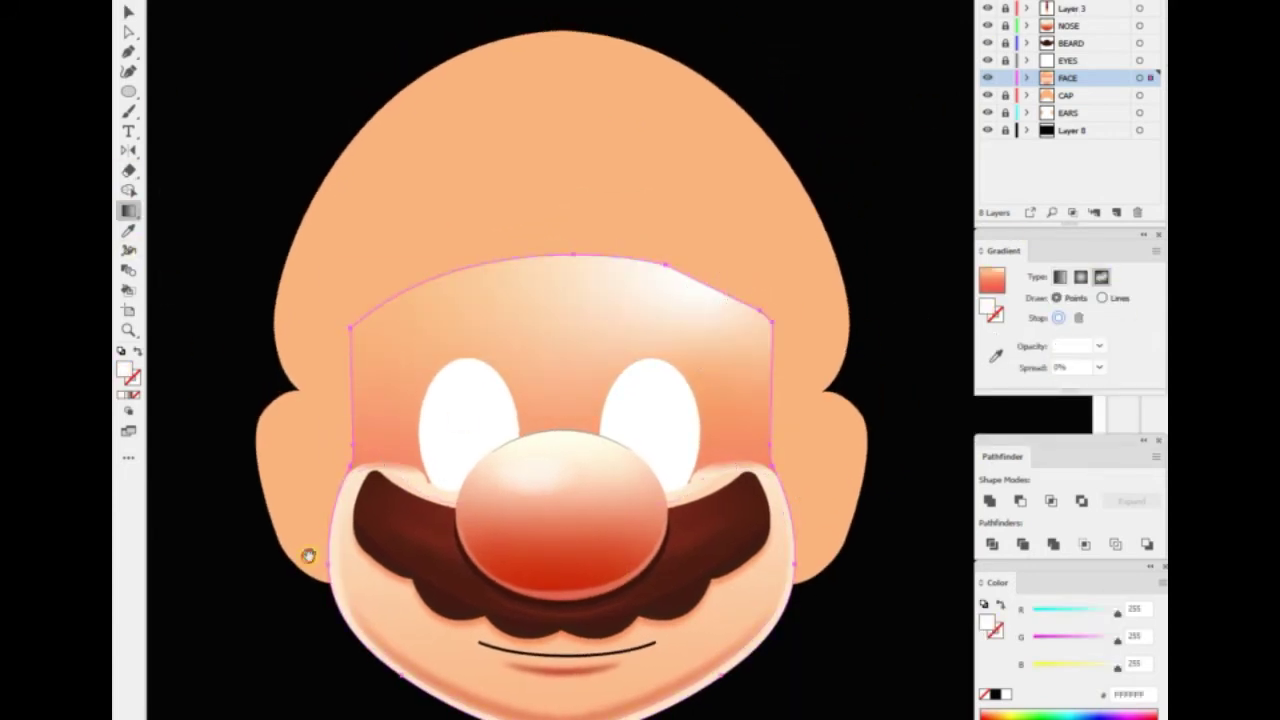
left_click_drag(706, 291, 872, 176)
left_click(189, 429)
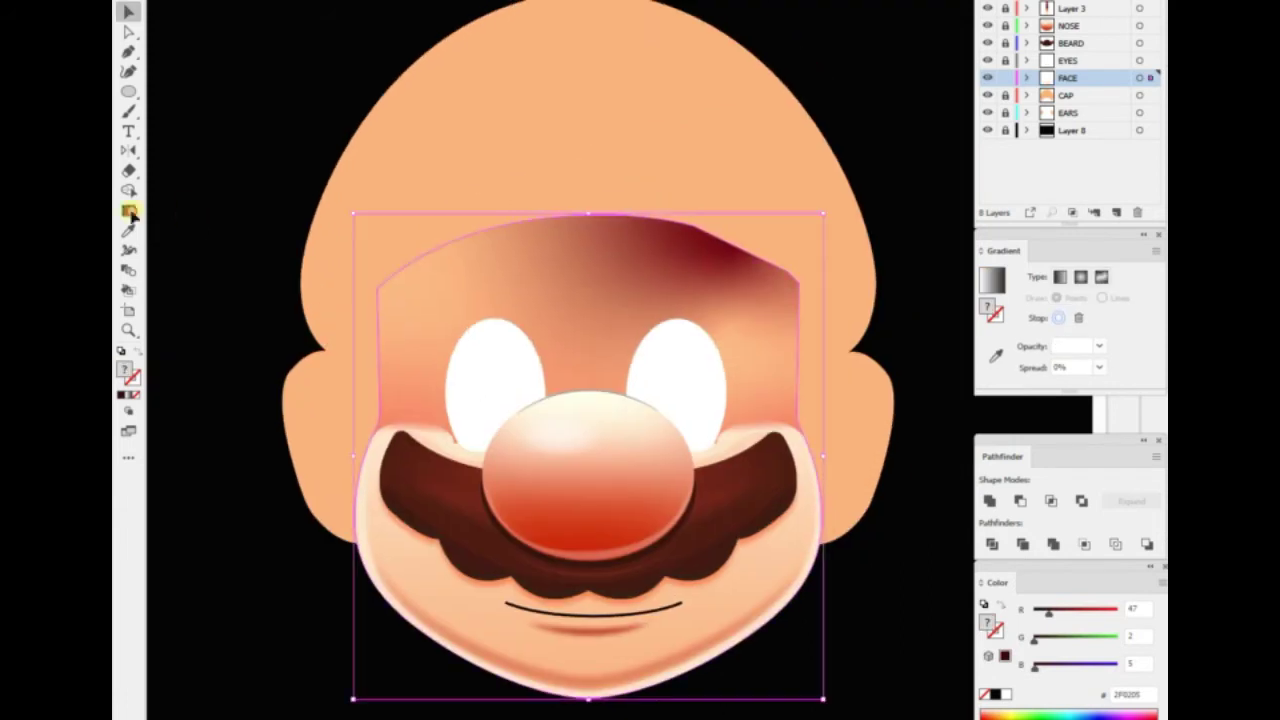
mouse_move(733, 243)
left_mouse_down()
mouse_move(620, 235)
mouse_move(393, 281)
left_mouse_up()
left_click(1099, 346)
left_click(1110, 460)
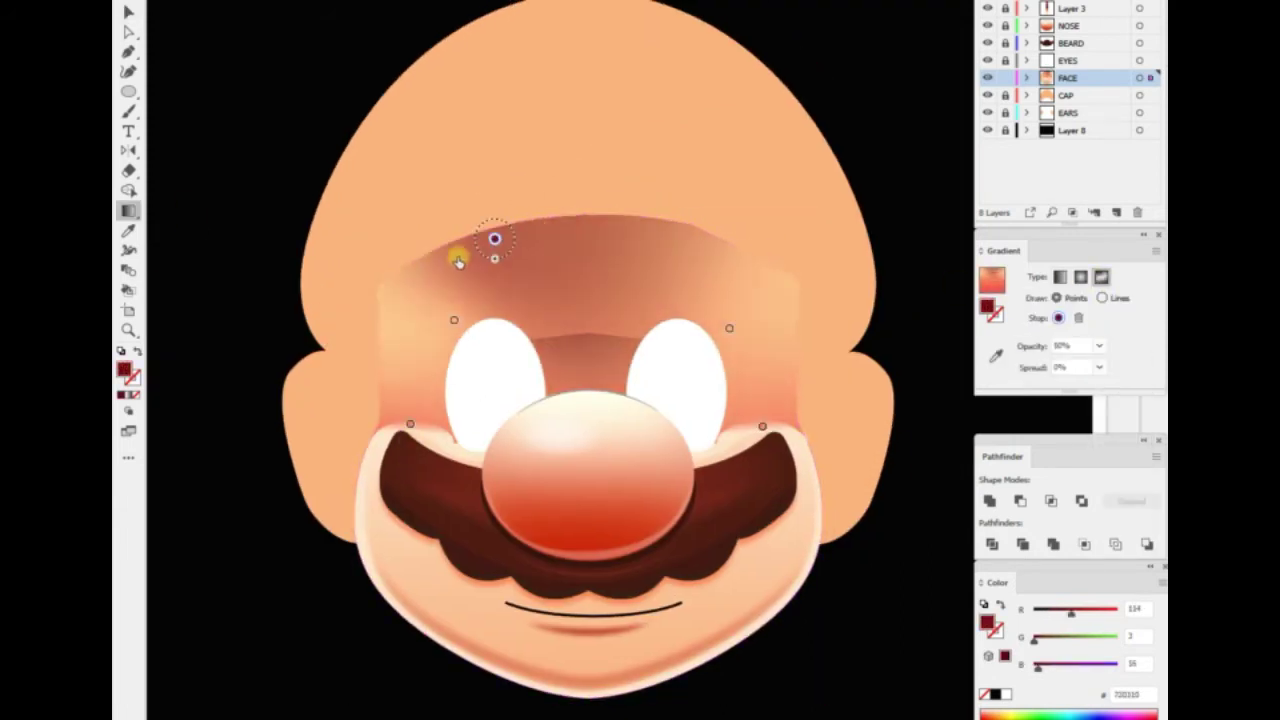
Undo the dark red forehead gradient point changes
left_click(472, 245)
left_click(393, 283)
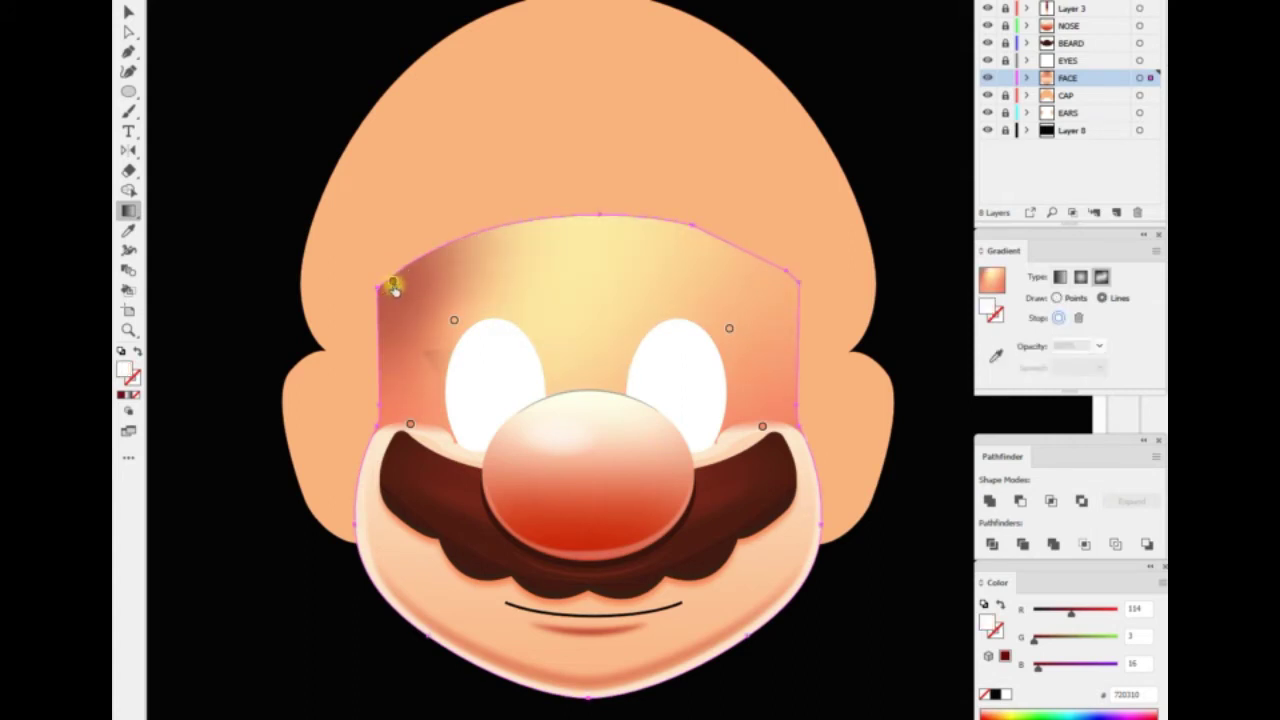
key("v")
key("ctrl+z")
key("ctrl+z")
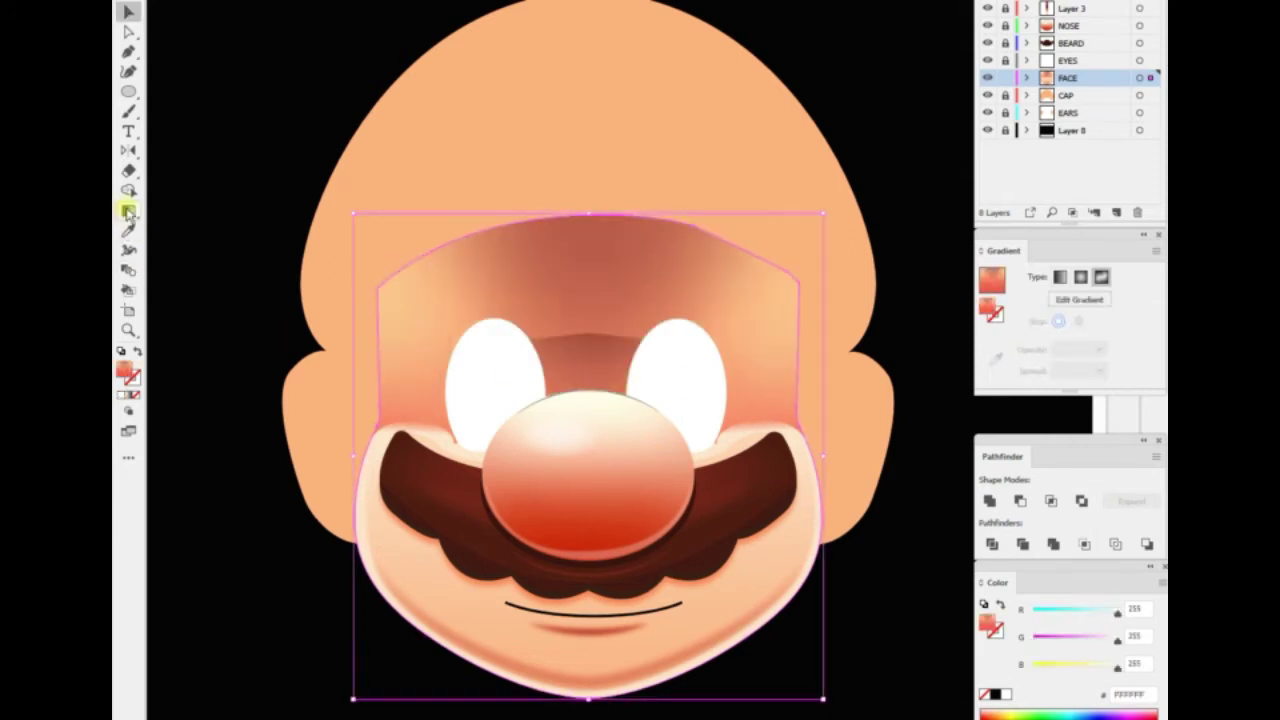
Draw a dark red gradient line across the forehead top and a lighter line below it
left_click(128, 212)
left_click(476, 252)
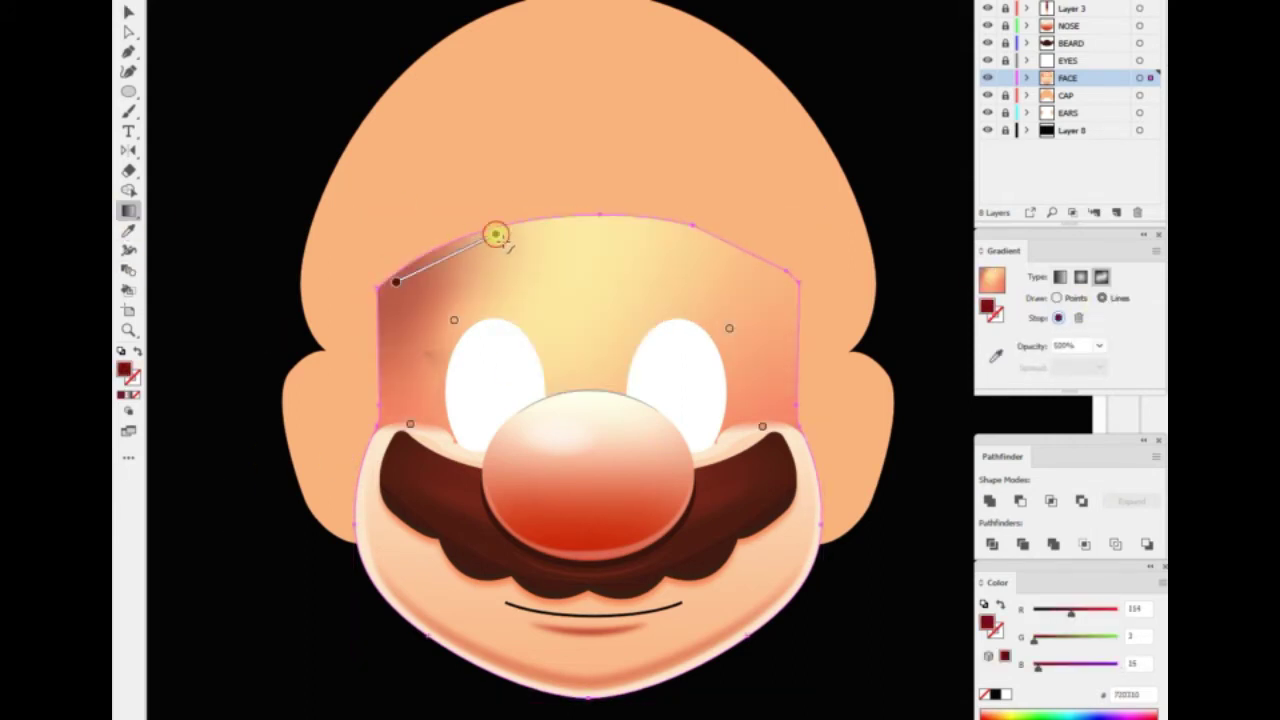
left_click(680, 230)
left_click(775, 273)
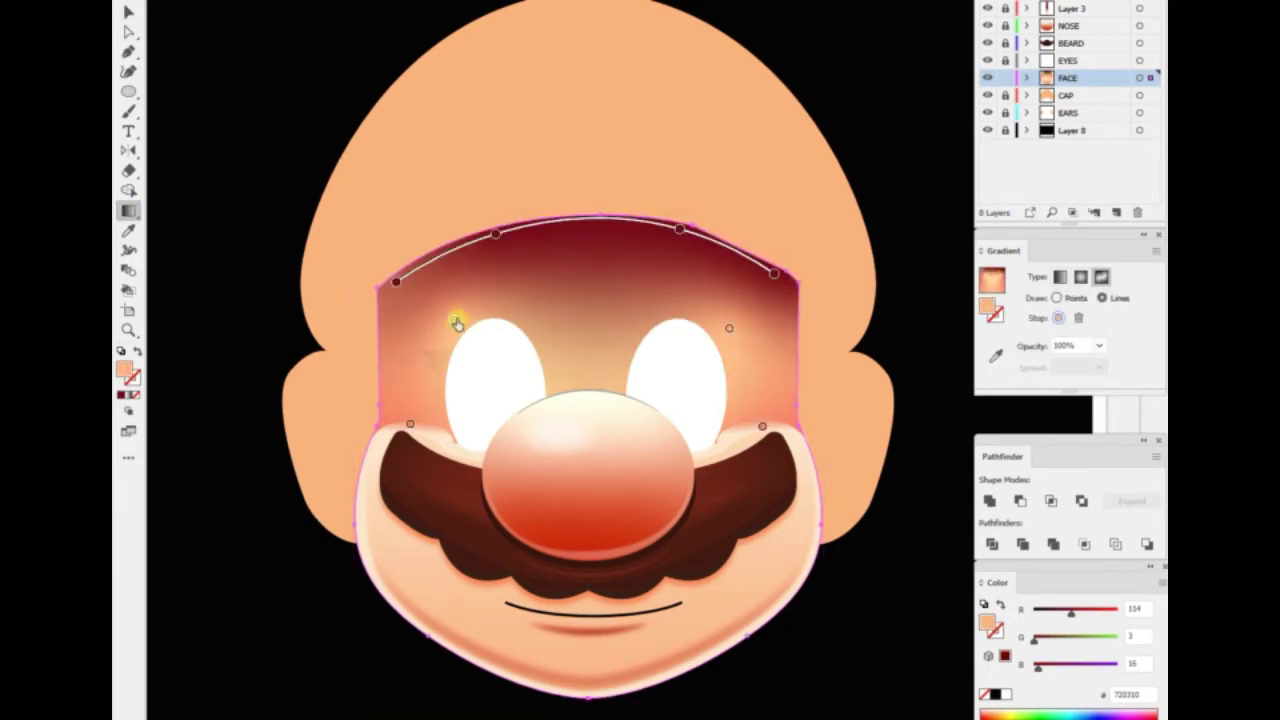
left_click(577, 280)
left_click(680, 296)
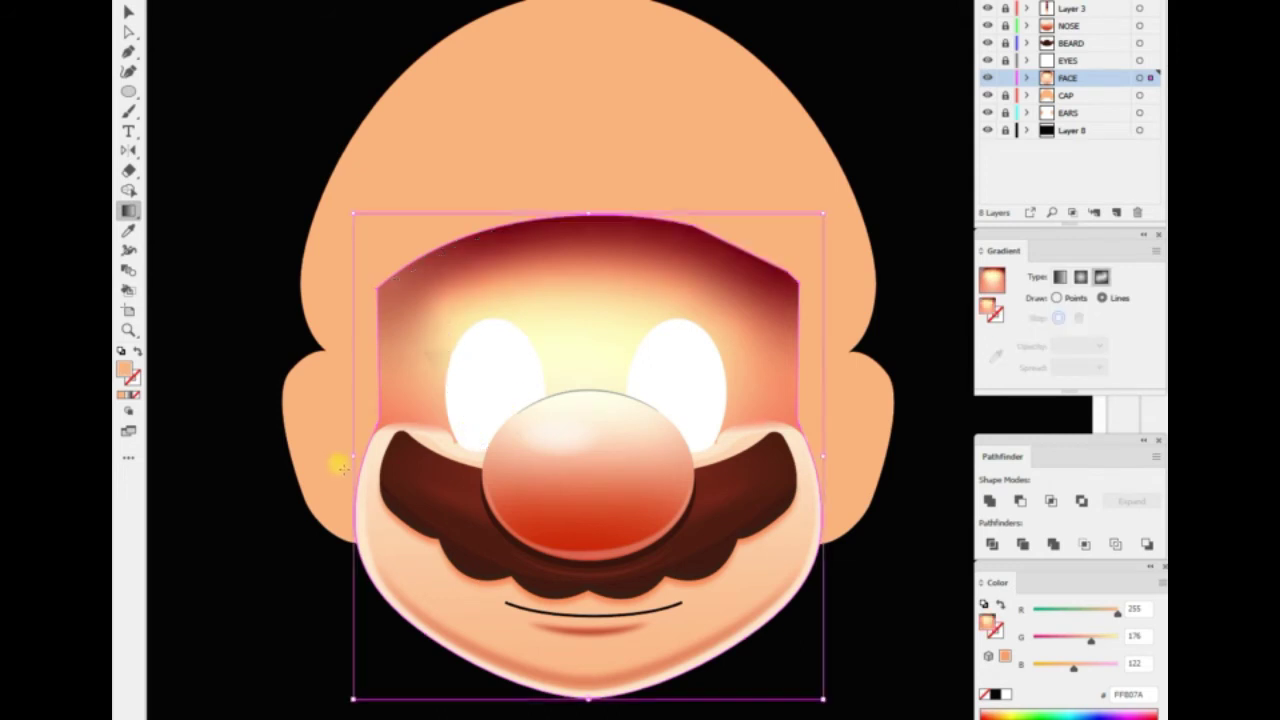
Try a white glow point on the forehead, undo it, and deselect the face
key("v")
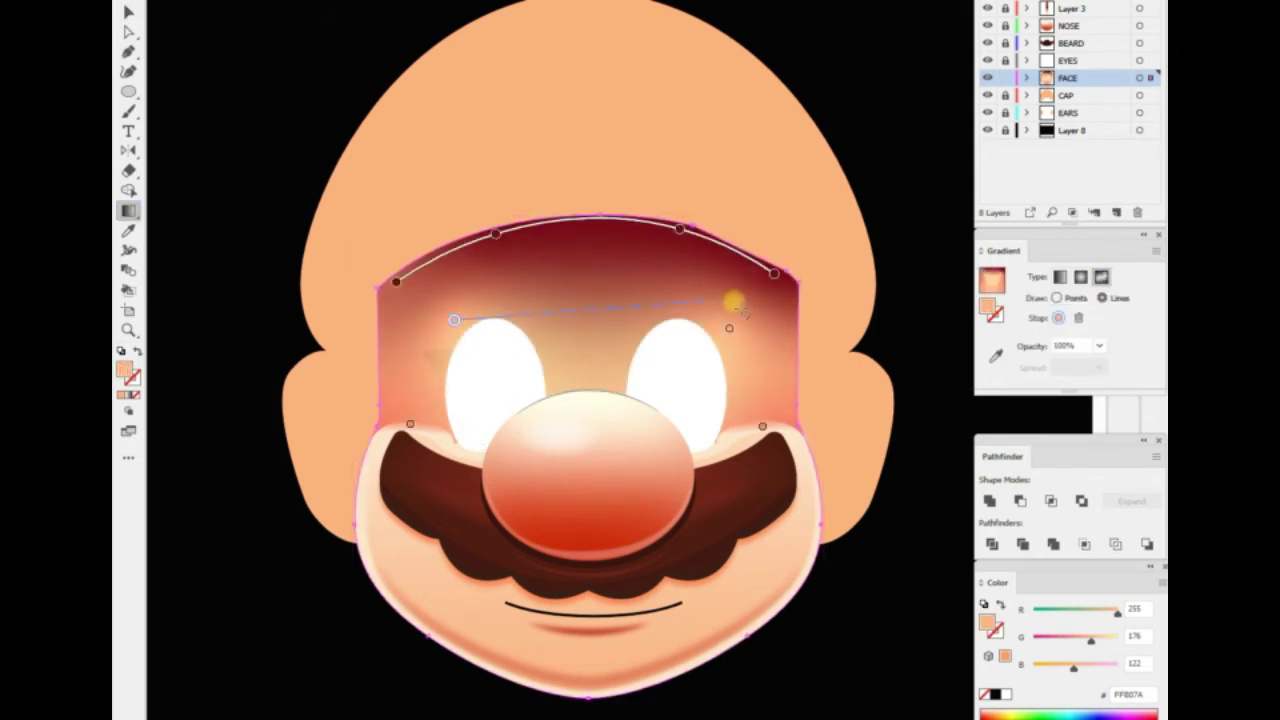
left_click(586, 302)
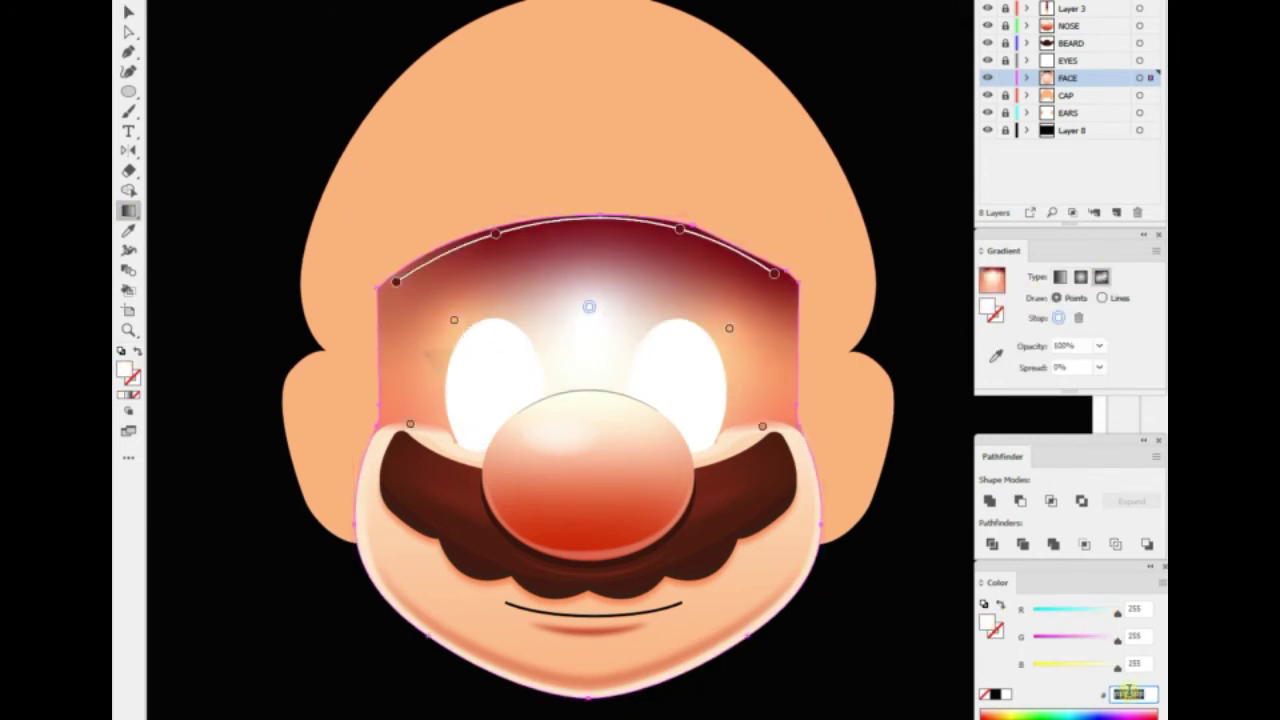
key("ctrl+z")
key("v")
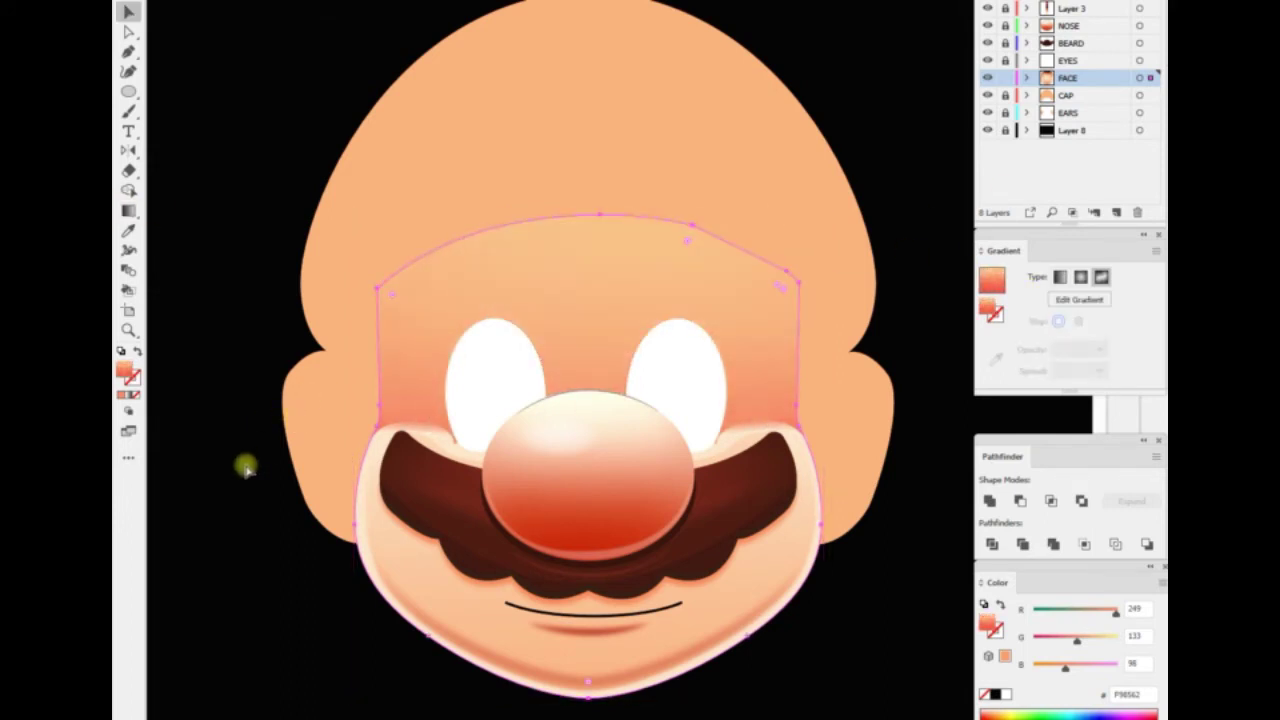
key("g")
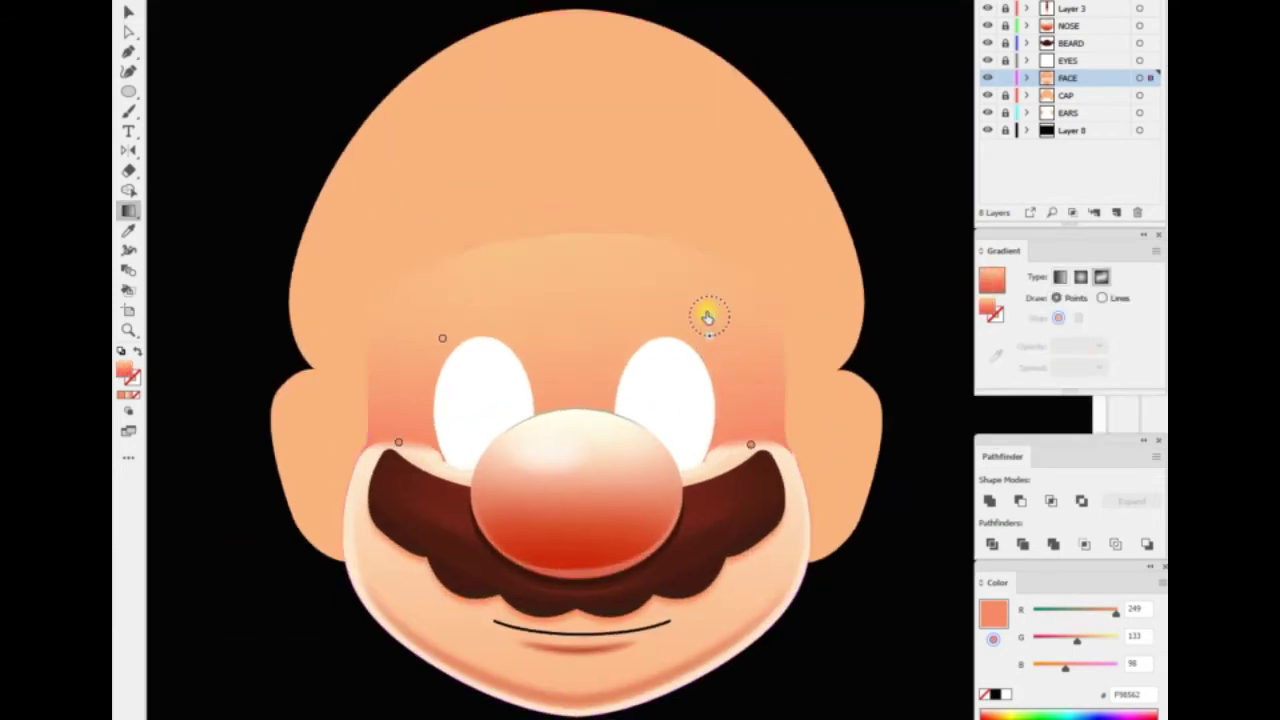
key("v")
key("ctrl+shift+a")
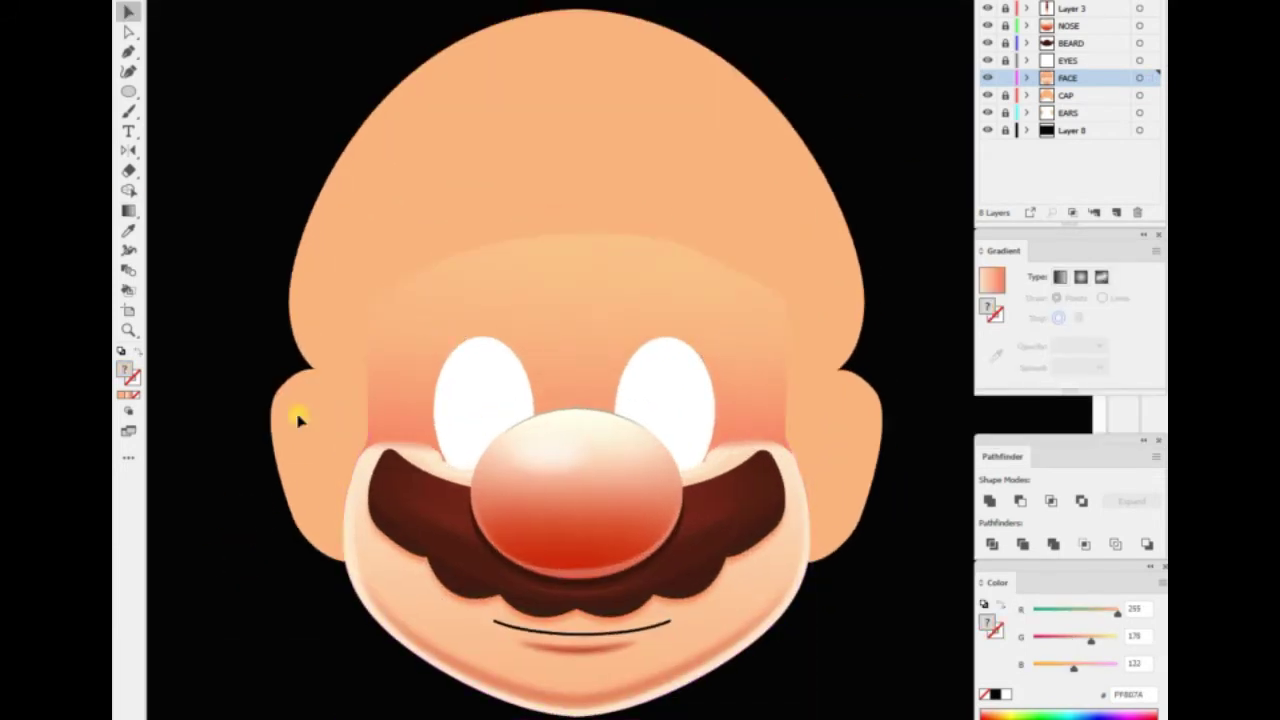
Pen a left eyebrow and reshape it into a long arch with a curled tail
key("p")
scroll(311, 443, "up", 3, "alt")
left_click(450, 362)
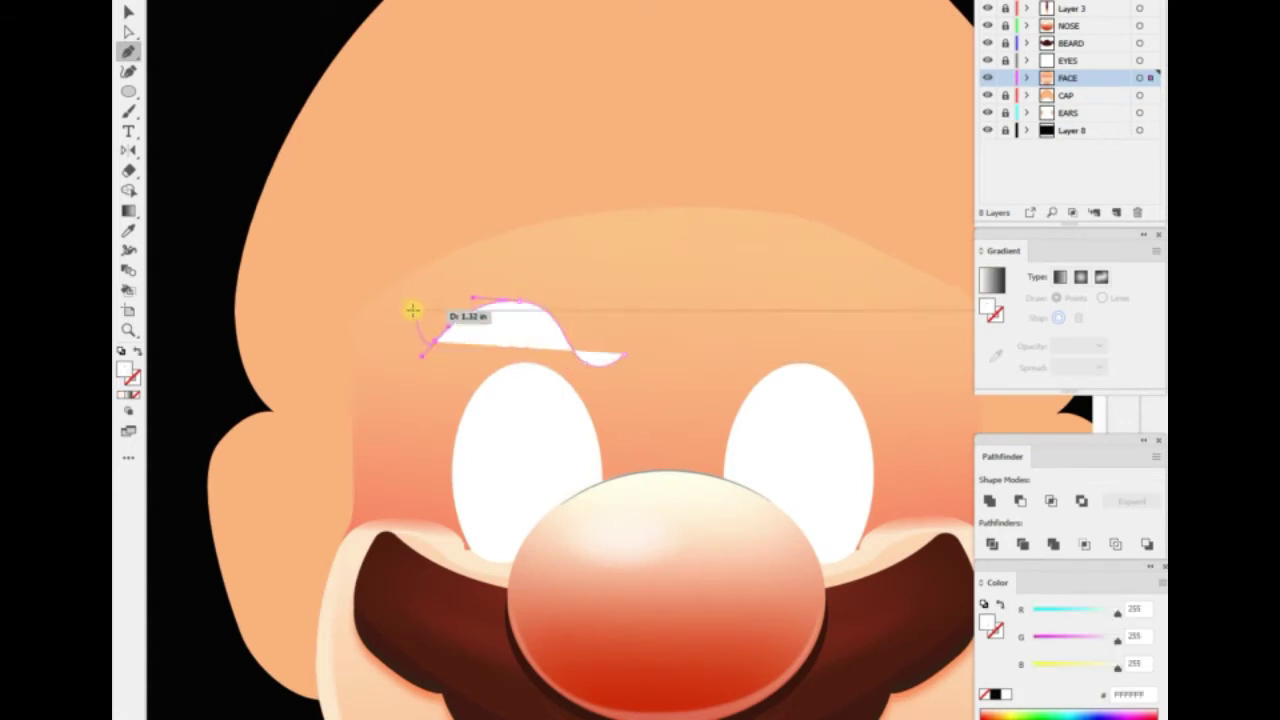
left_click_drag(545, 278, 580, 270)
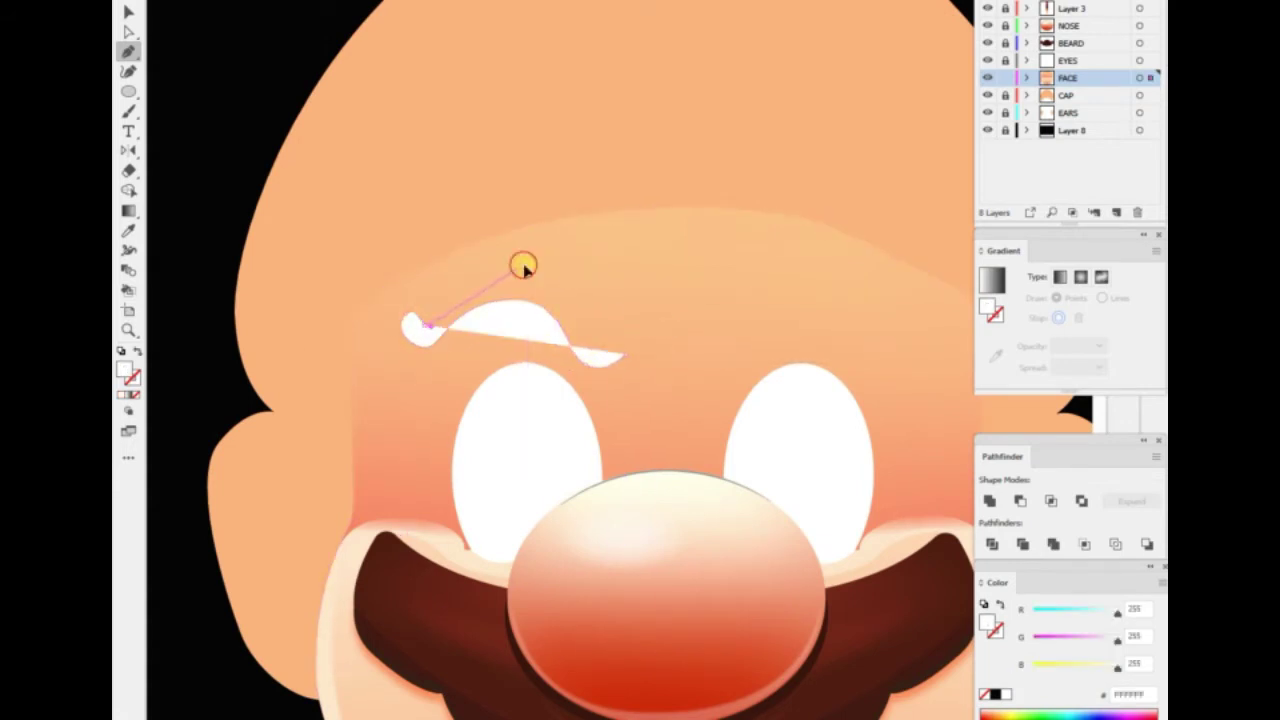
left_click_drag(600, 351, 607, 360)
key("v")
key("ctrl+x")
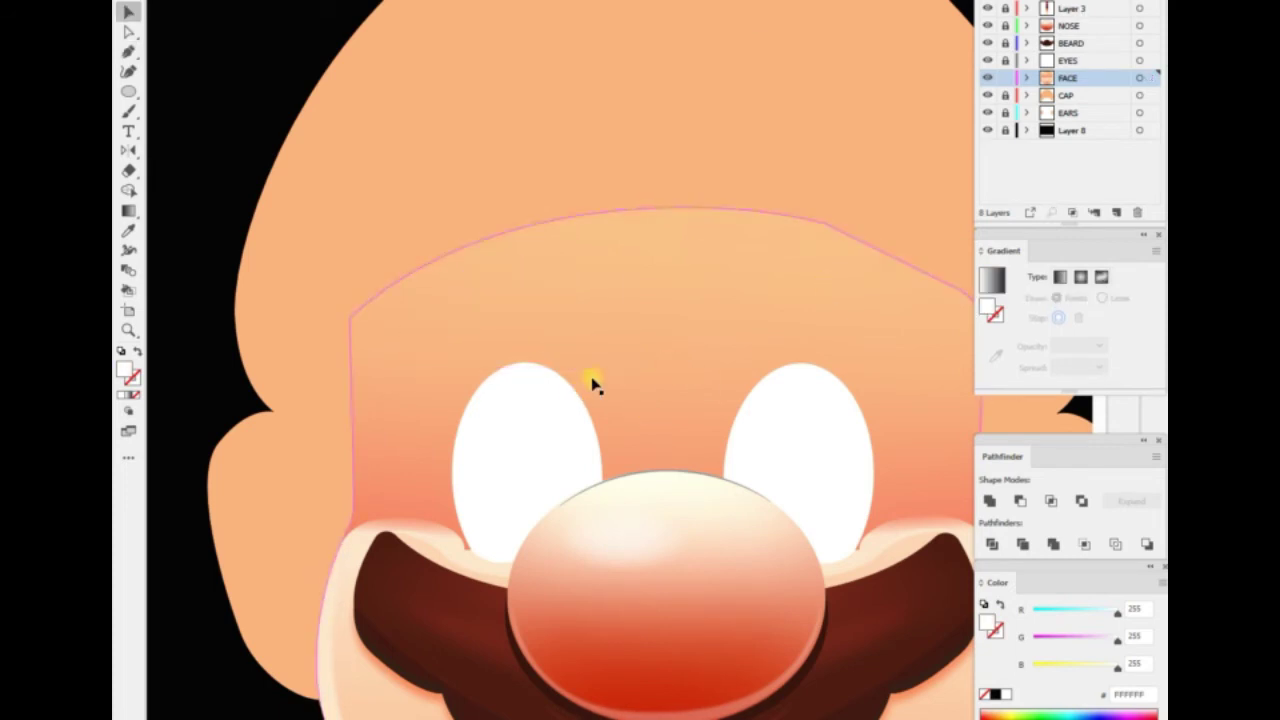
left_click_drag(453, 287, 509, 258)
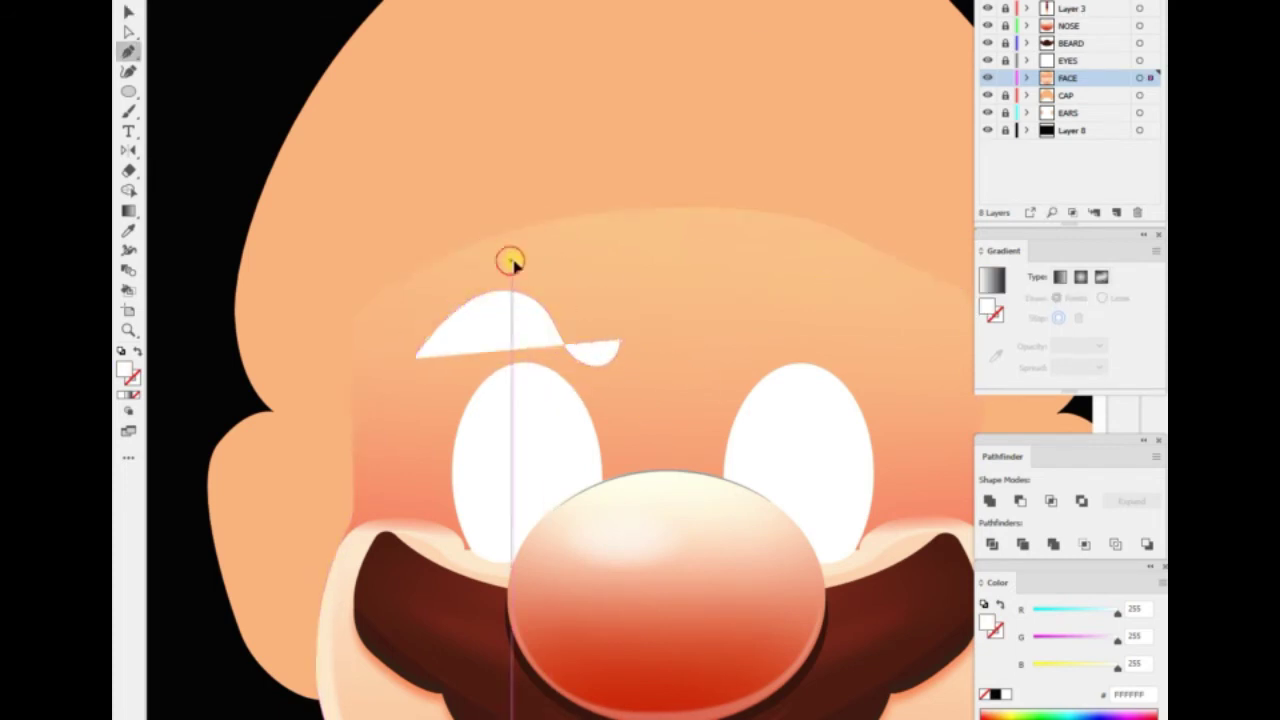
left_click_drag(600, 351, 585, 343)
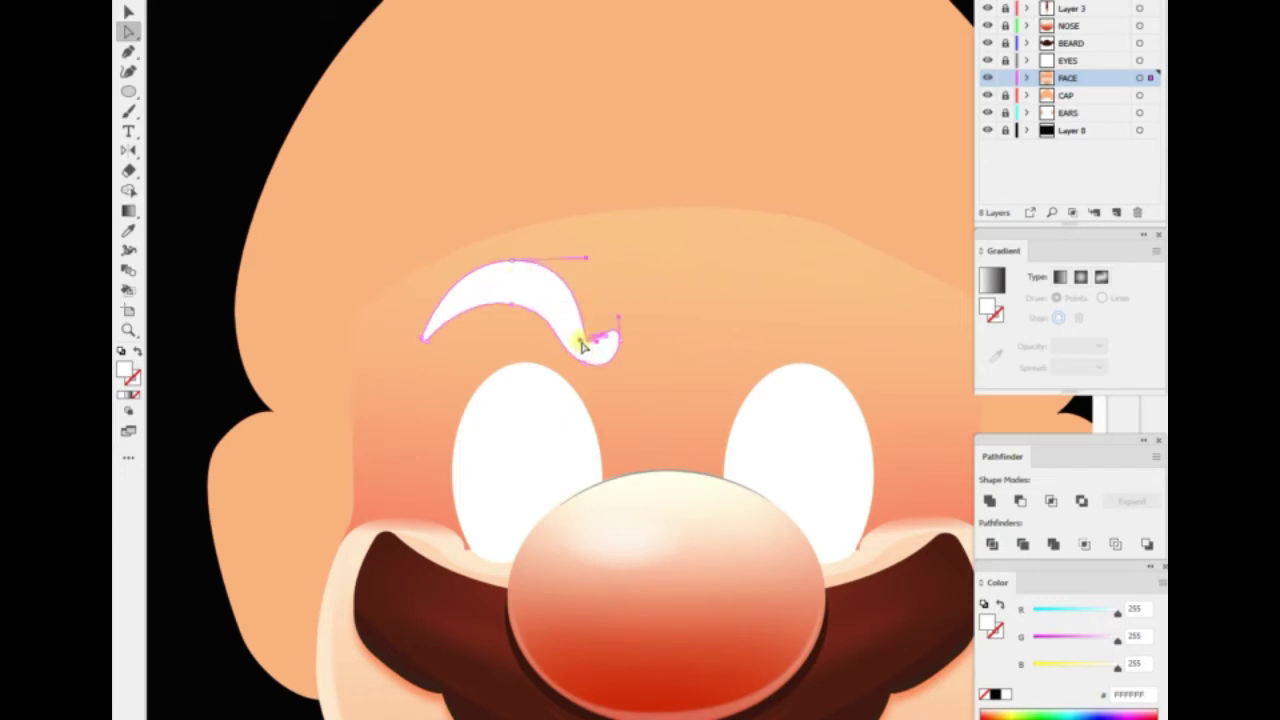
Reflect a copy of the eyebrow and place it above the right eye
key("ctrl+minus")
left_click_drag(292, 110, 292, 348)
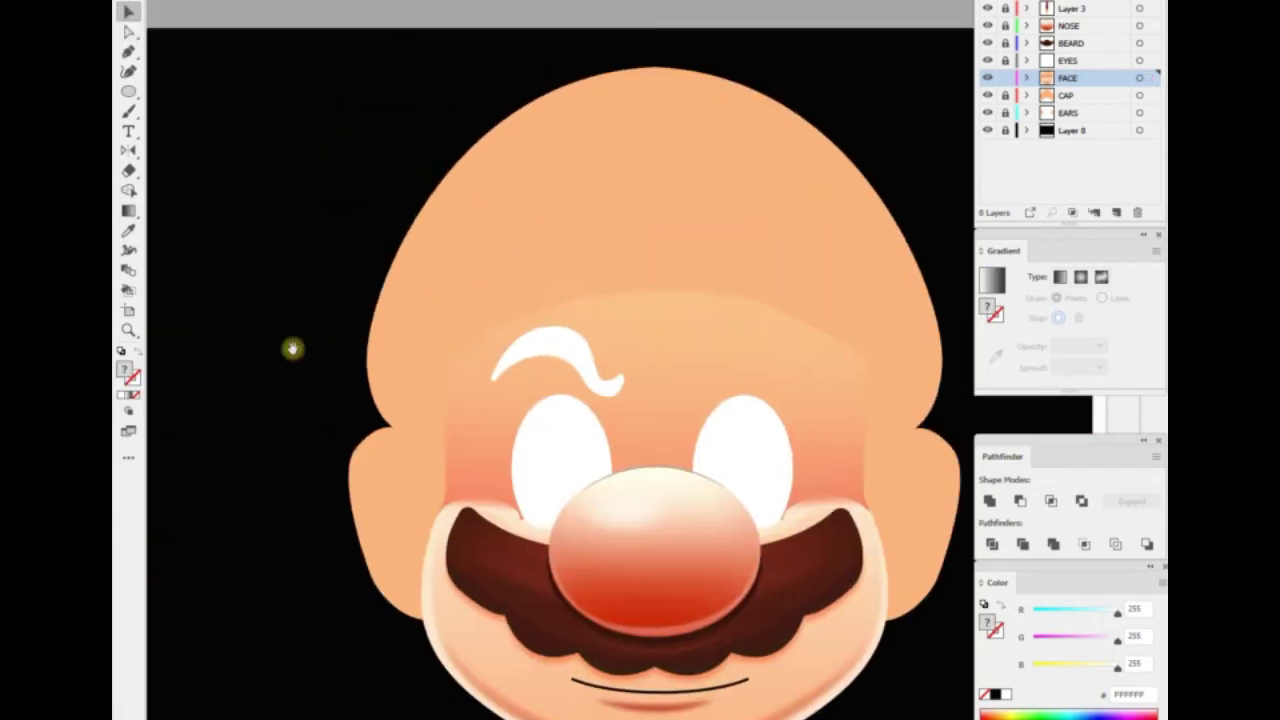
right_click(567, 350)
left_click(700, 617)
left_click(891, 443)
left_click_drag(565, 355, 665, 355)
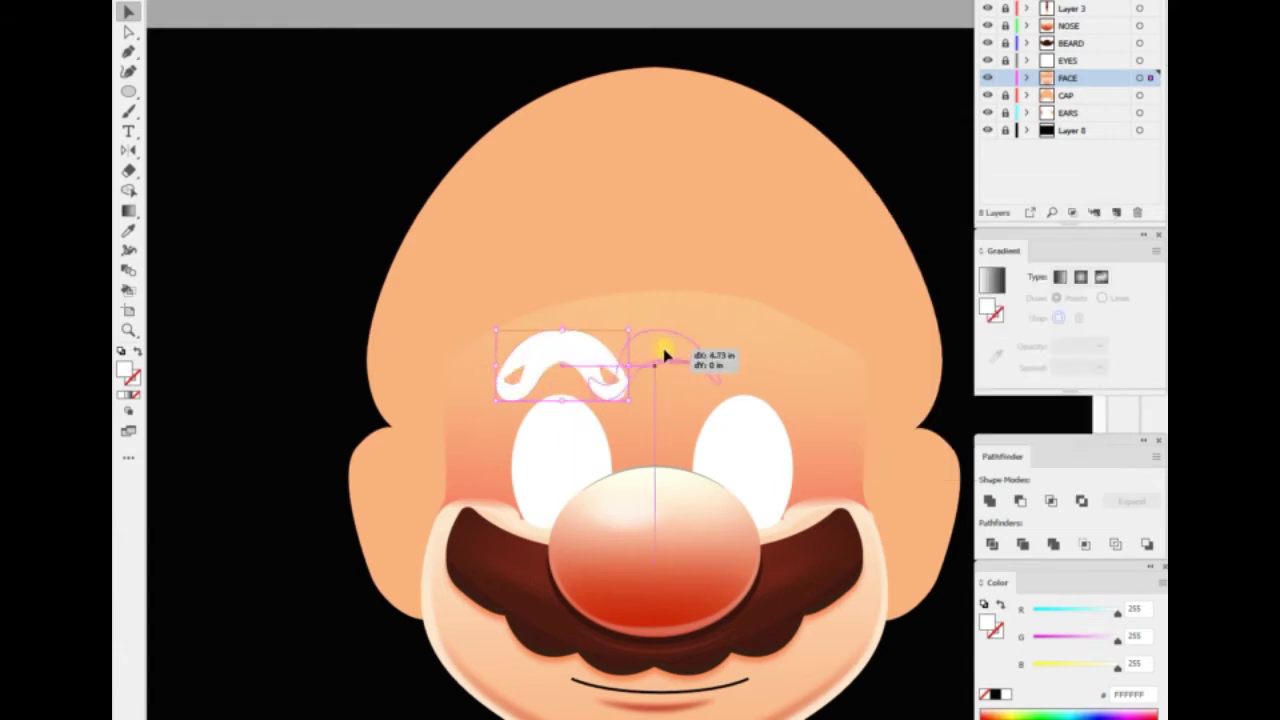
left_click_drag(748, 355, 746, 356)
Fill the left eyebrow with the beard's dark-brown radial gradient, squashed to fit its shape
left_click(306, 363)
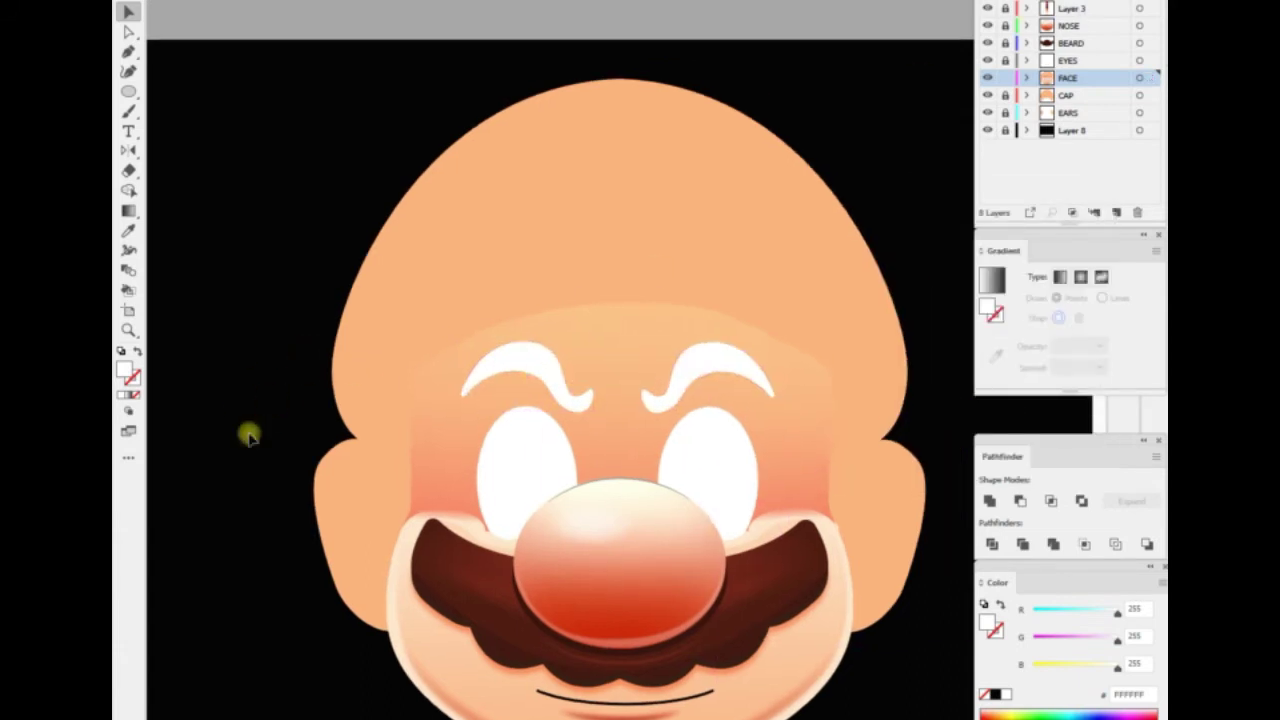
left_click(446, 597)
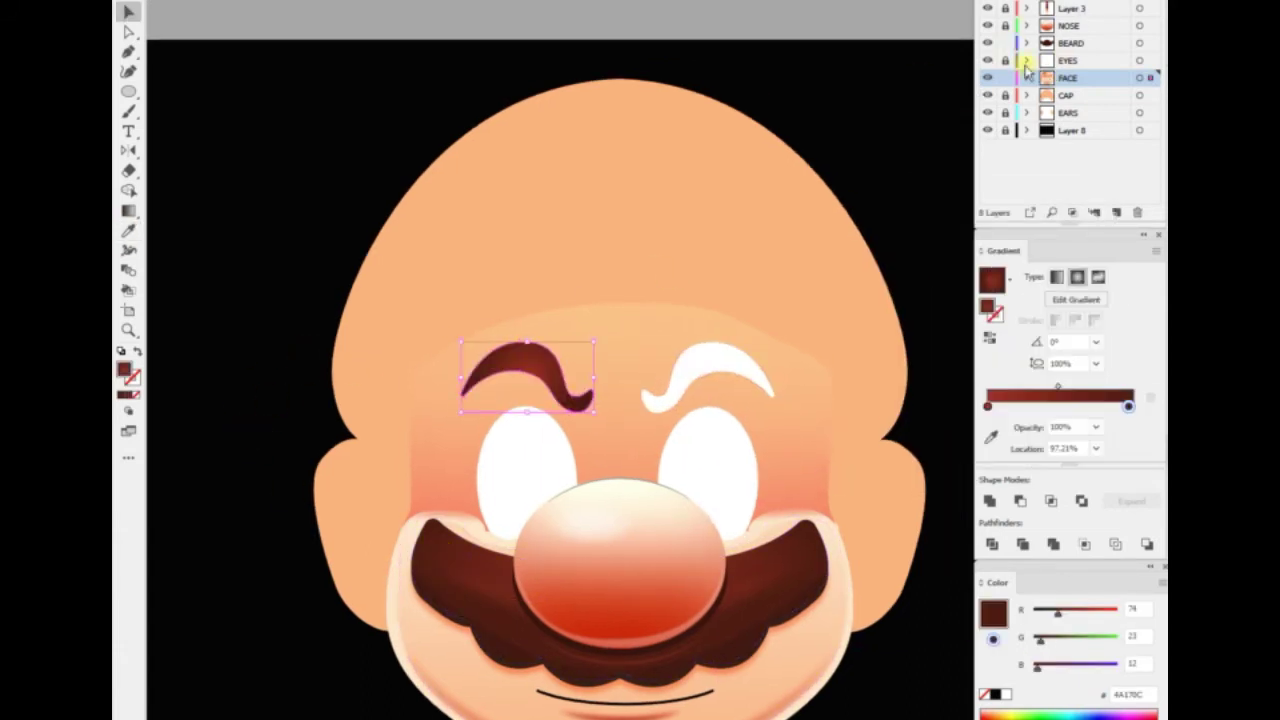
key("ctrl+plus")
key("ctrl+plus")
key("g")
left_click_drag(474, 206, 470, 272)
key("ctrl+minus")
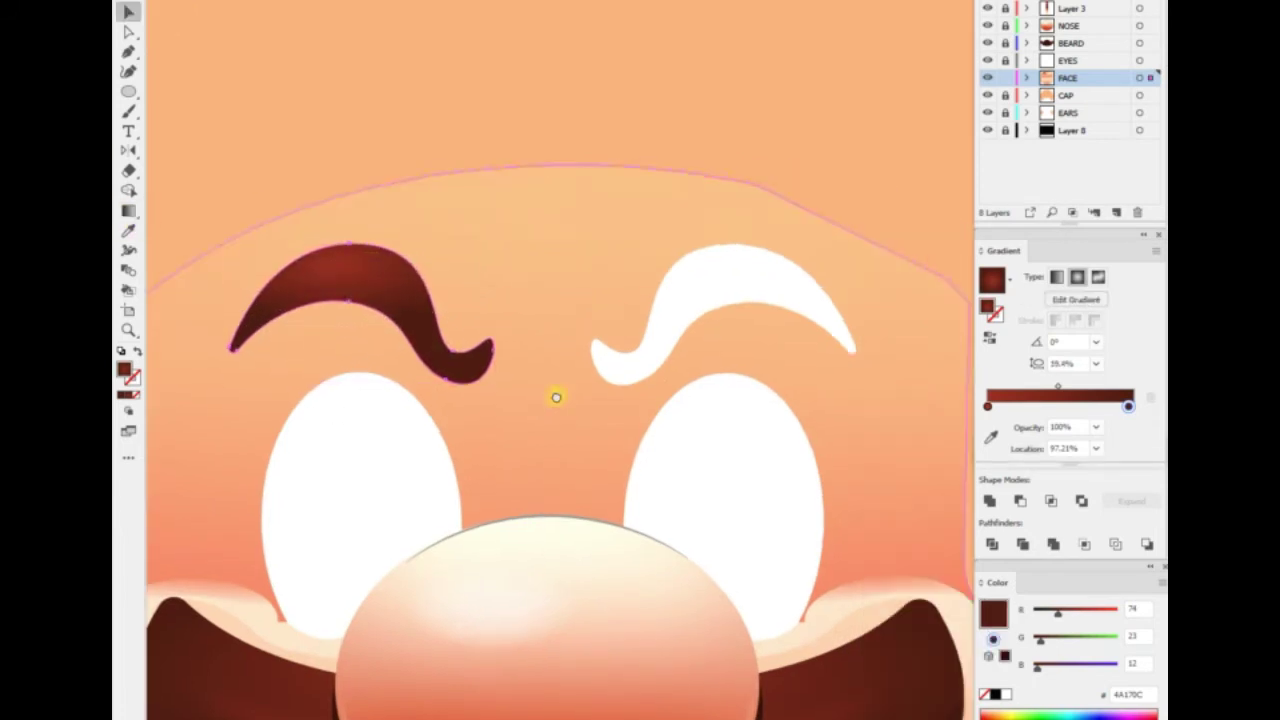
Copy the left eyebrow's gradient onto the right eyebrow with the Eyedropper
left_click(714, 314)
key("i")
left_click(323, 257)
key("ctrl+plus")
key("v")
key("Return")
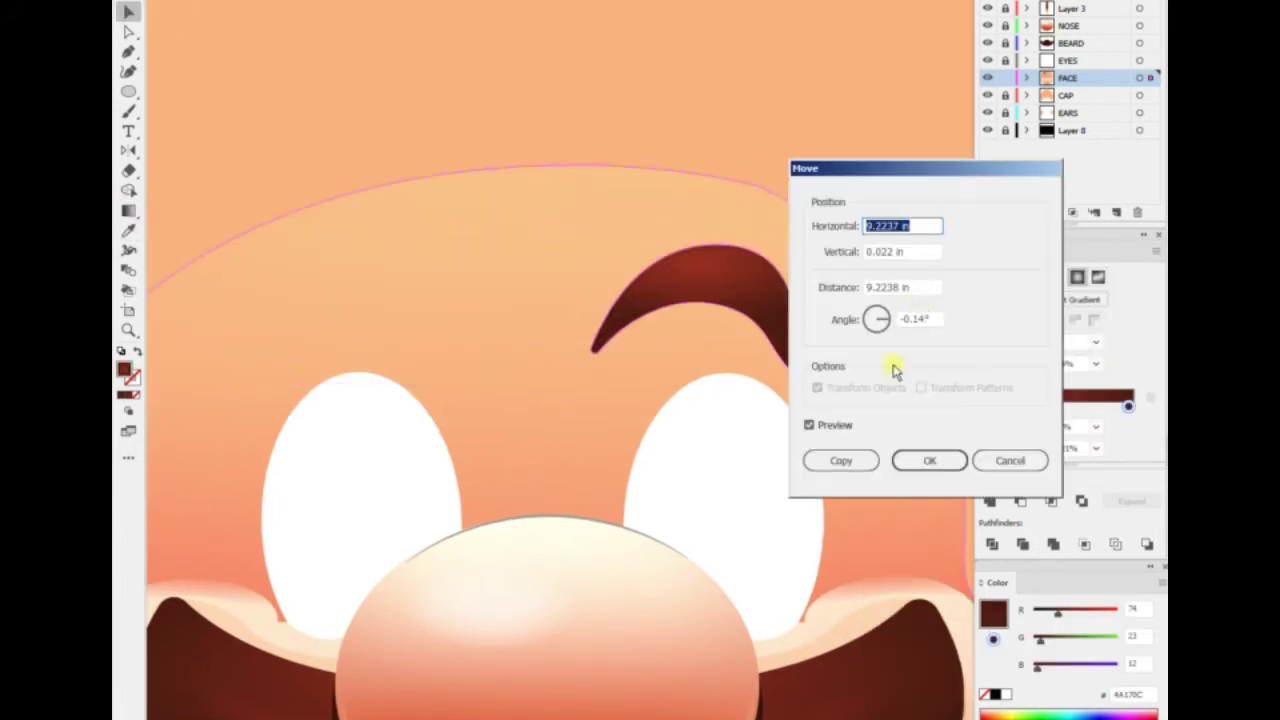
key("Escape")
Make a fresh mirrored copy of the left eyebrow above the right eye
right_click(460, 237)
left_click(614, 503)
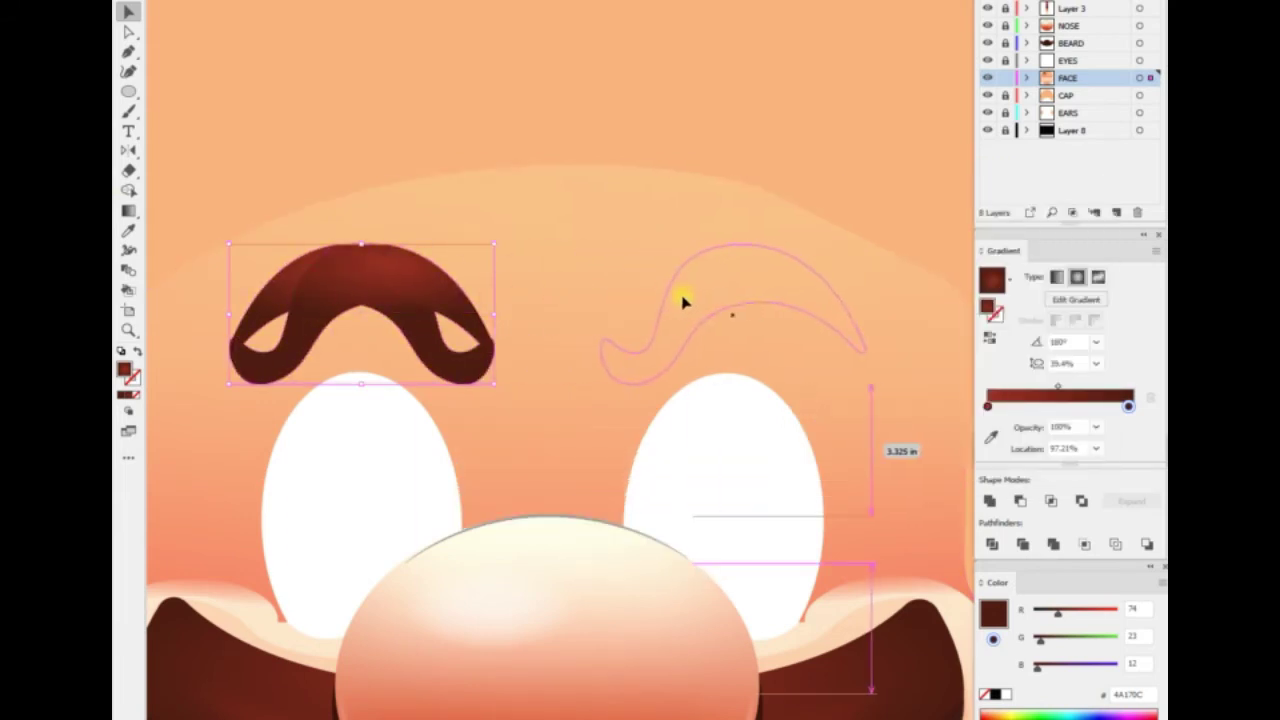
left_click_drag(677, 300, 683, 297)
key("ctrl+minus")
left_click(450, 235)
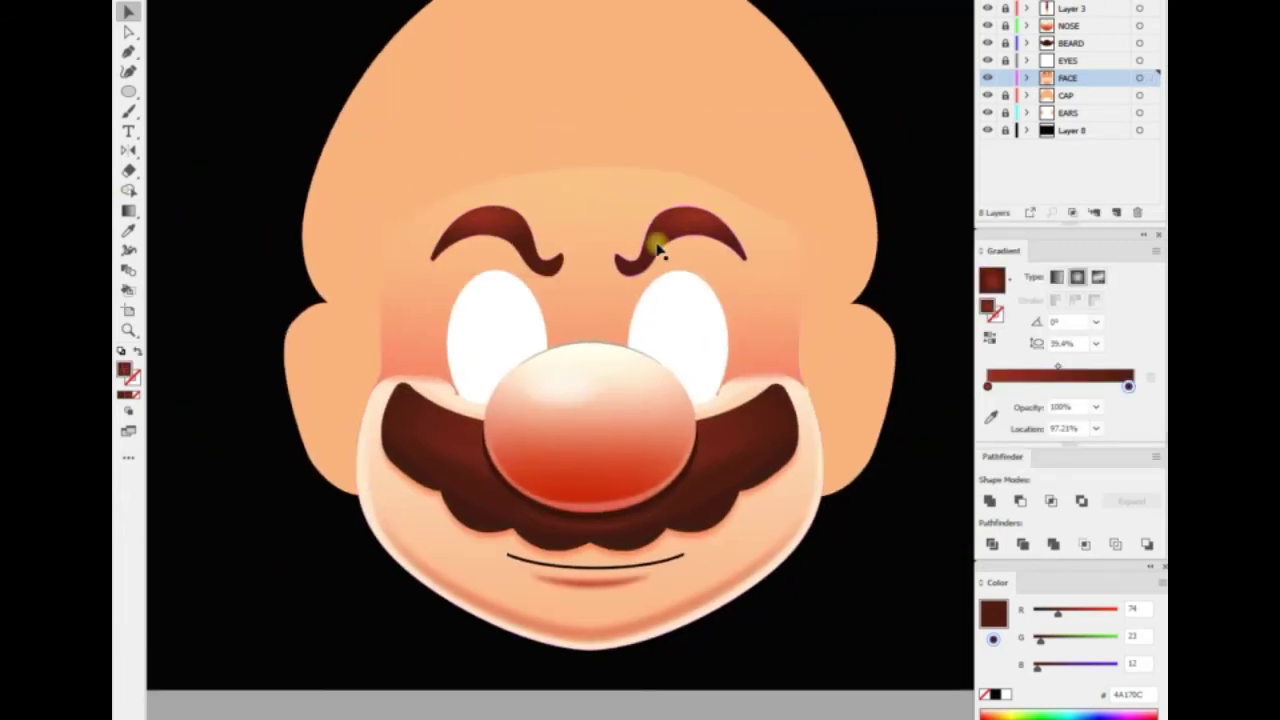
key("ctrl+plus")
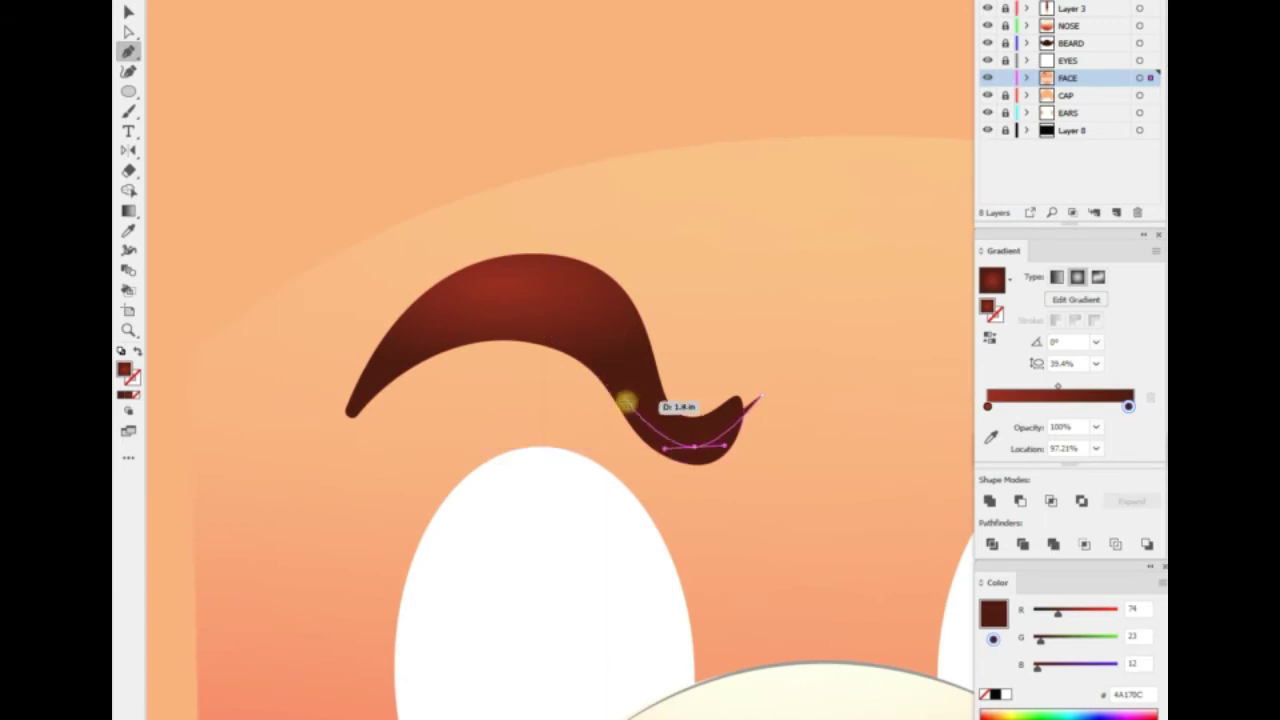
Pen a band along the eyebrow's underside and intersect it with the eyebrow copy
left_click(346, 409)
left_click_drag(760, 390, 837, 380)
left_click(677, 486)
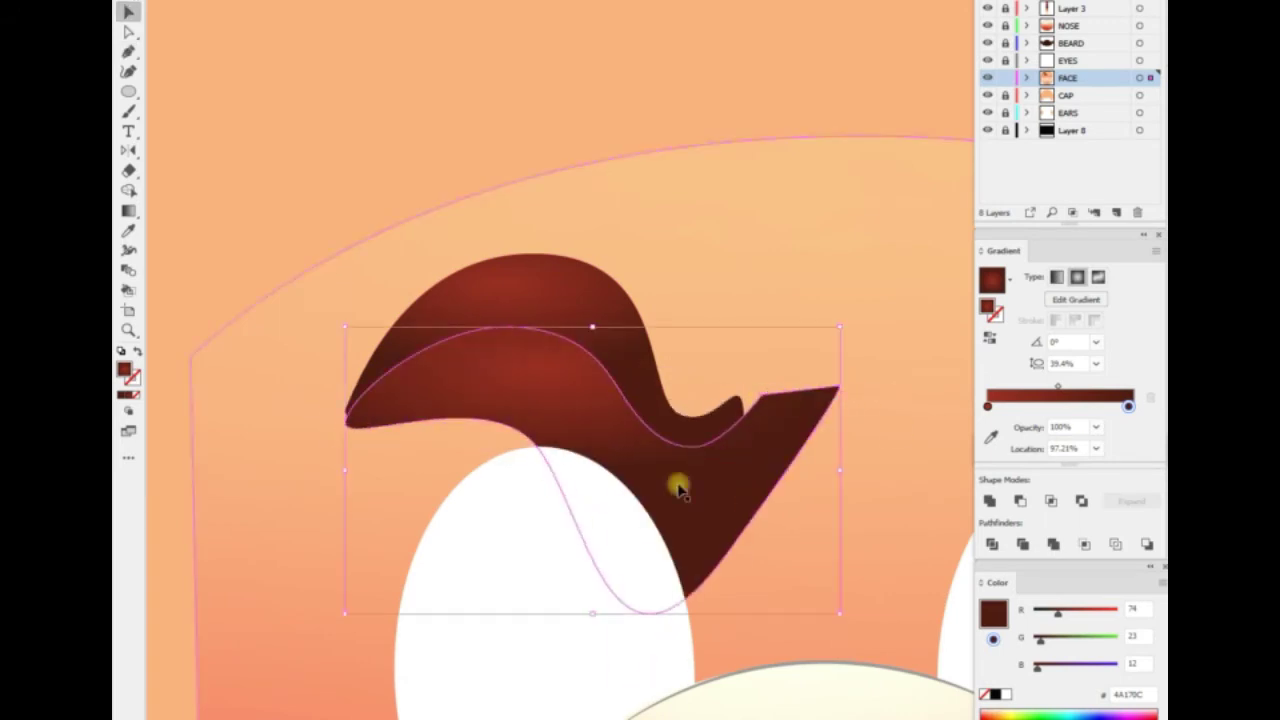
key("v")
key("Return")
left_click(920, 458)
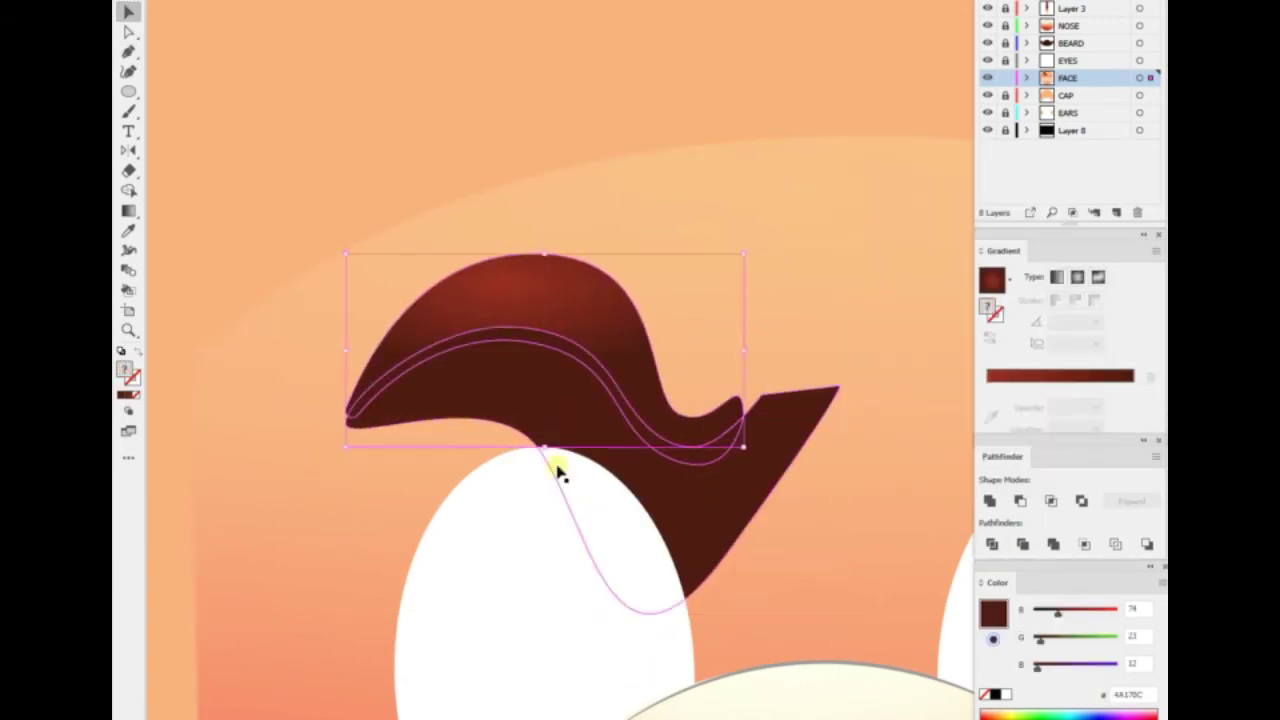
left_click(387, 433)
Fill the lower eyebrow band with dark brown #350F09
left_click(395, 375)
double_click(124, 369)
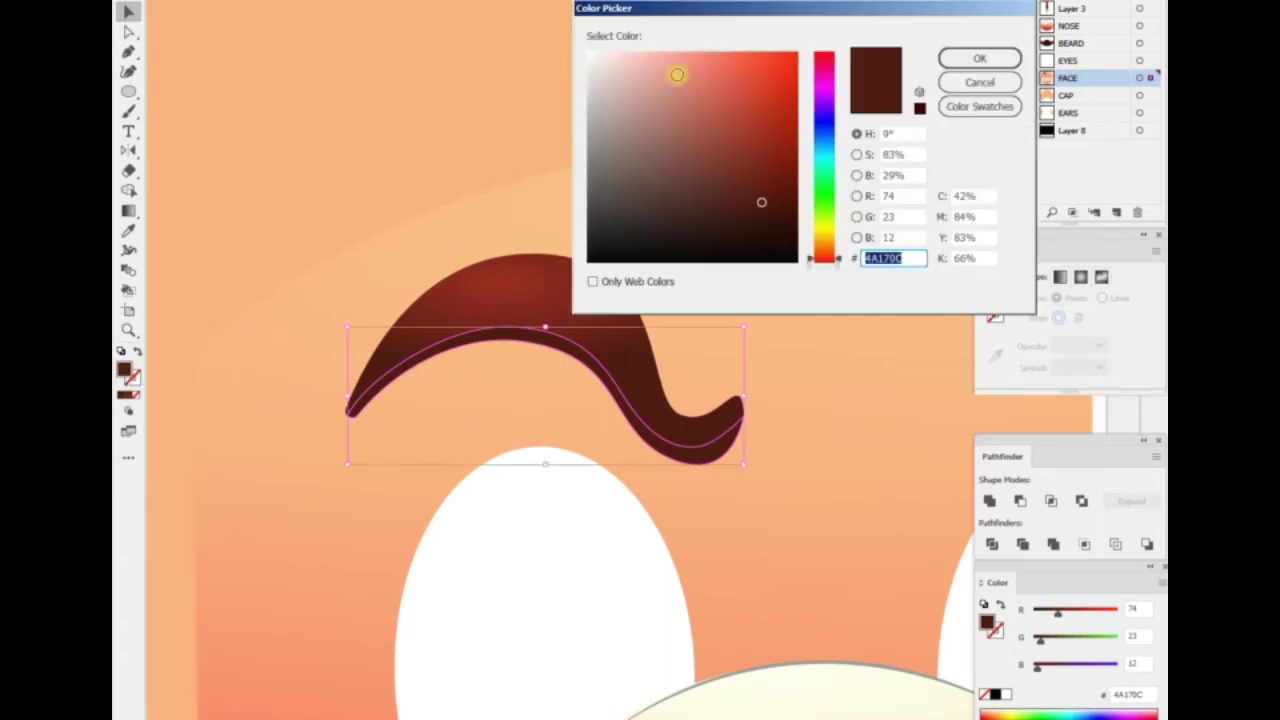
left_click(975, 60)
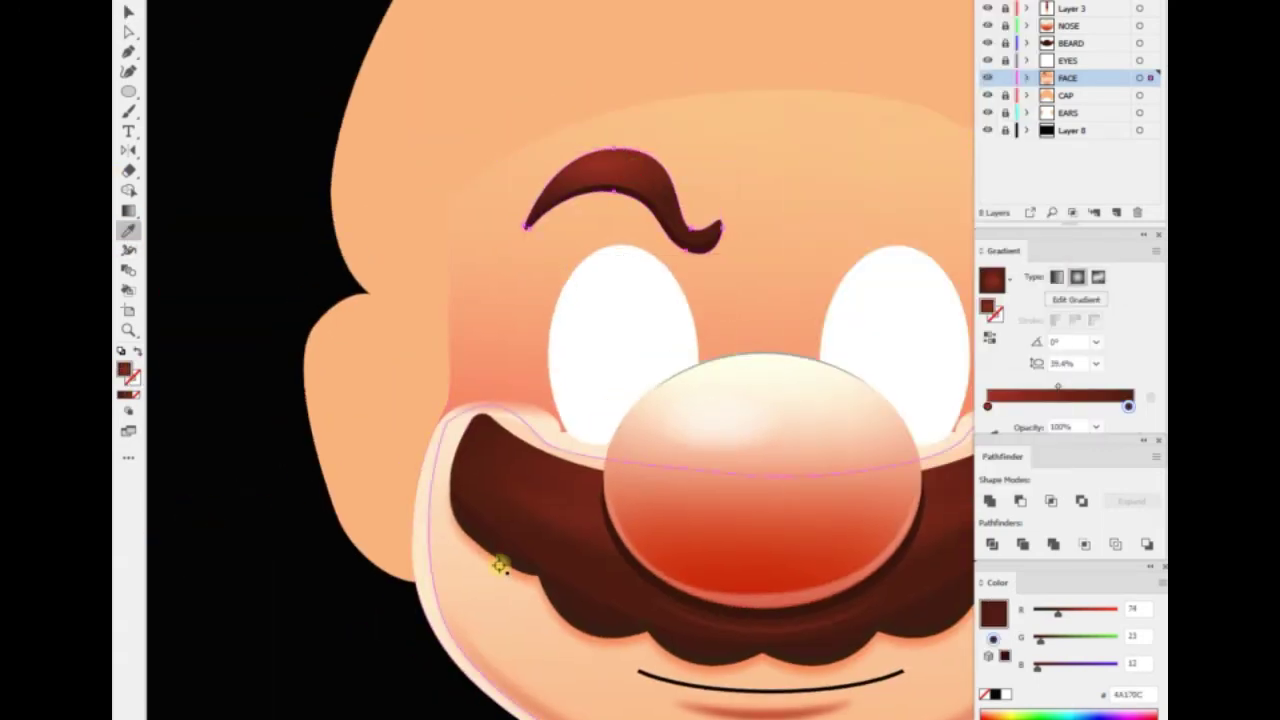
key("v")
Adjust the orange shadow shape under the eyebrow and soften it with Feather
key("ctrl+plus")
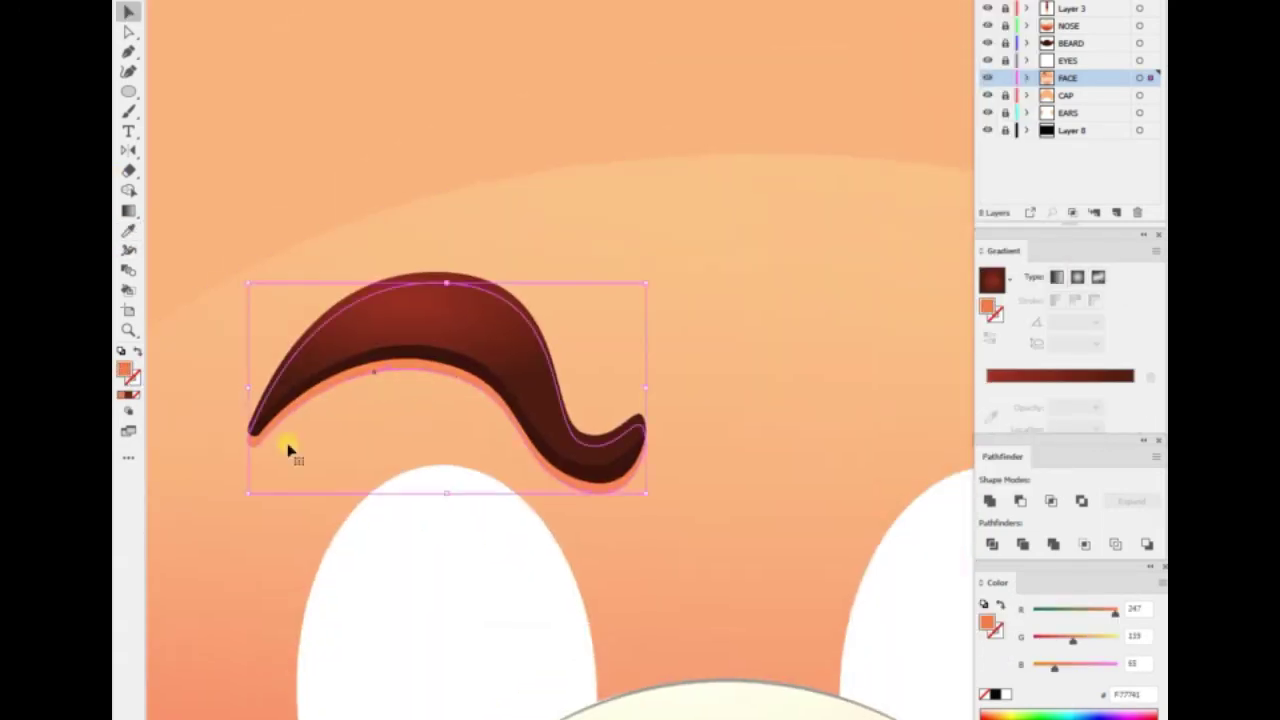
key("a")
left_click(250, 432)
left_click(642, 440)
key("v")
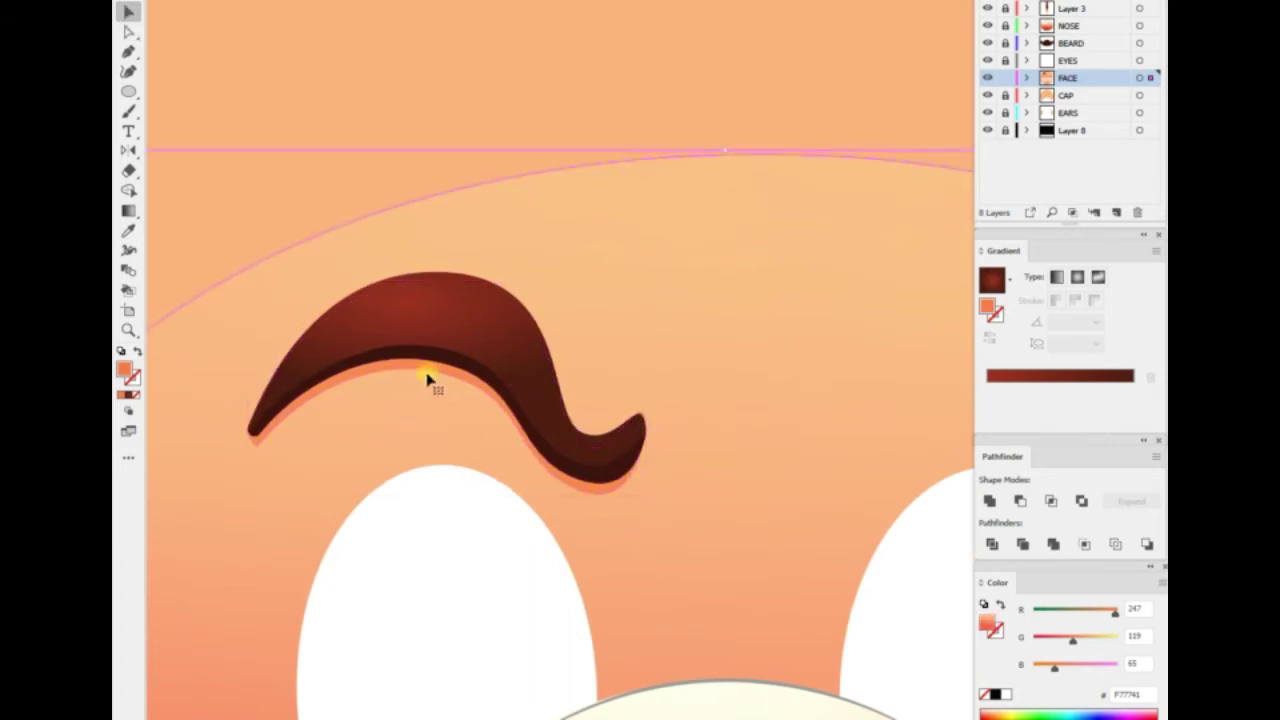
left_click(365, 5)
left_click(560, 160)
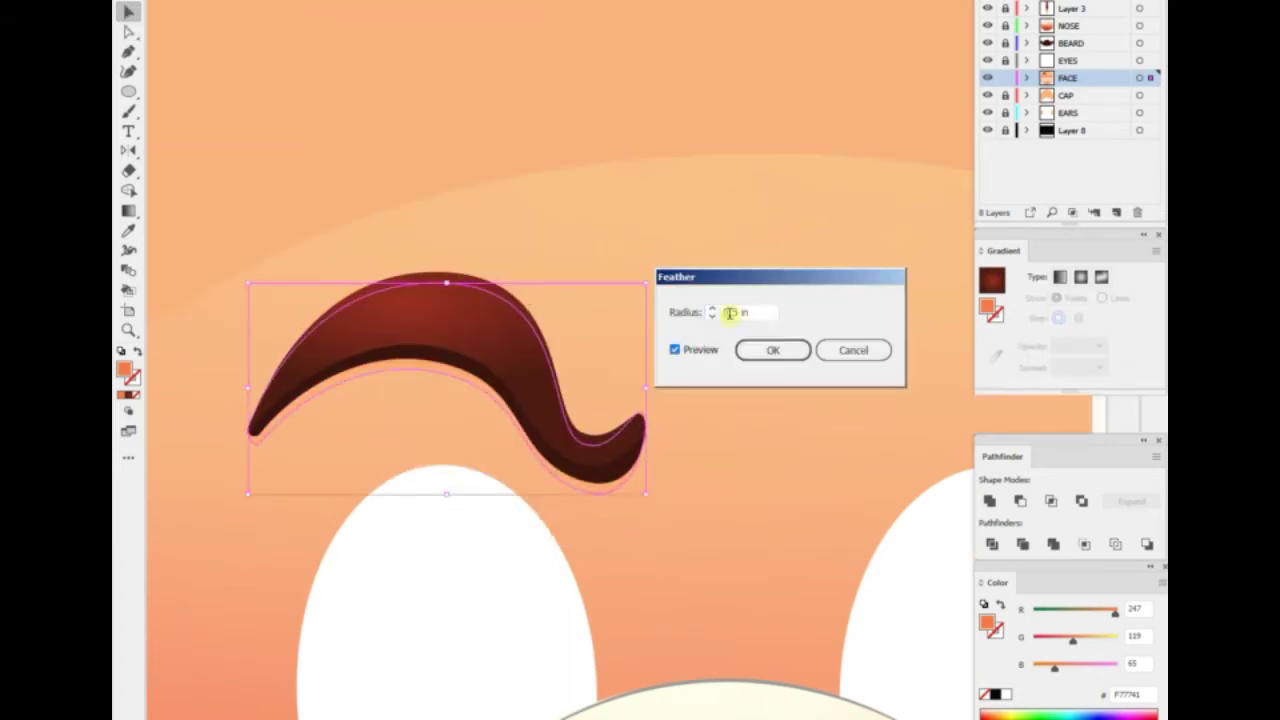
key("Return")
scroll(486, 229, "down", 3)
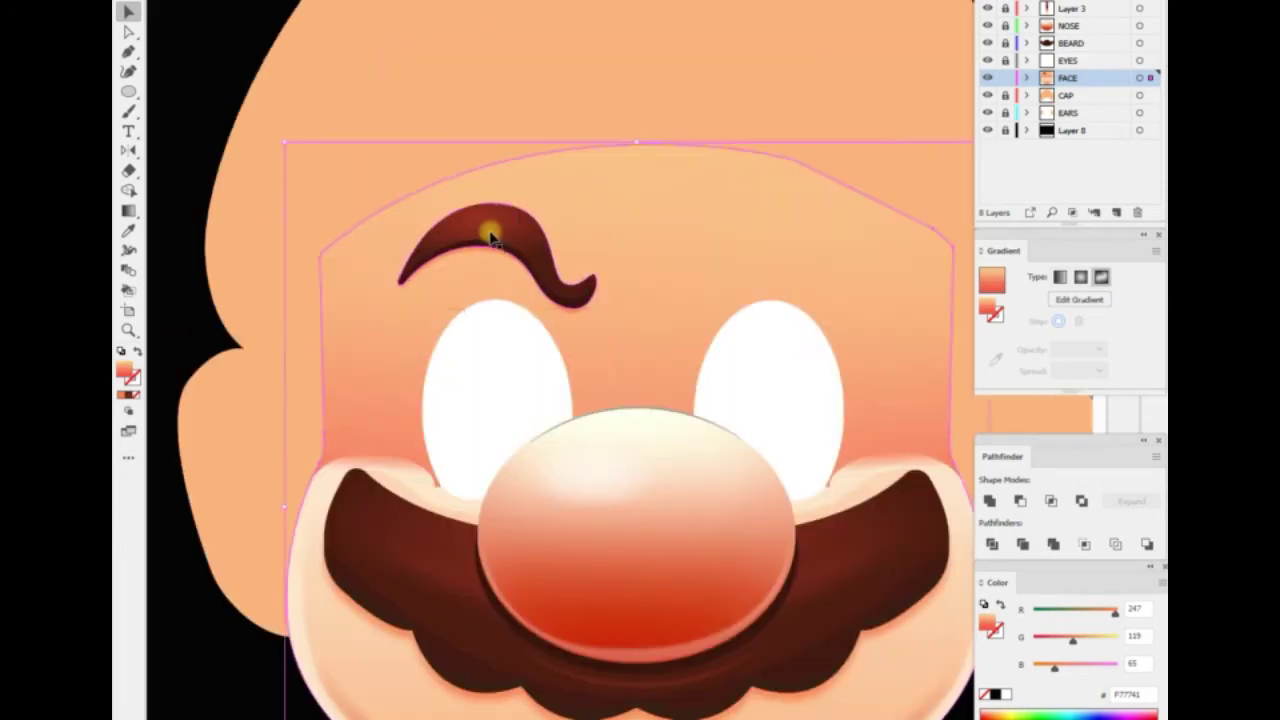
scroll(614, 329, "up", 3)
Group the eyebrow, band and shadow, and reflect a copy over the right eye
right_click(582, 346)
left_click(605, 430)
right_click(650, 165)
left_click(810, 376)
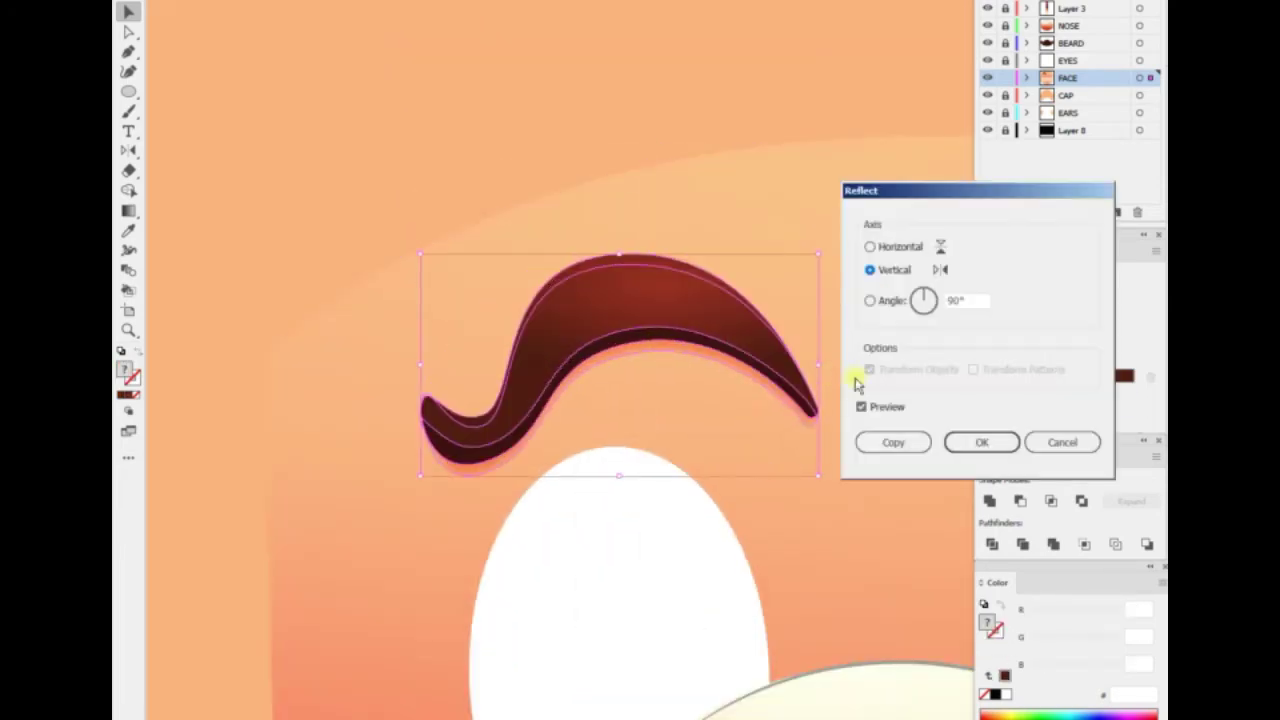
left_click(891, 443)
scroll(600, 300, "right", 3)
left_click_drag(266, 243, 808, 251)
scroll(500, 457, "down", 3)
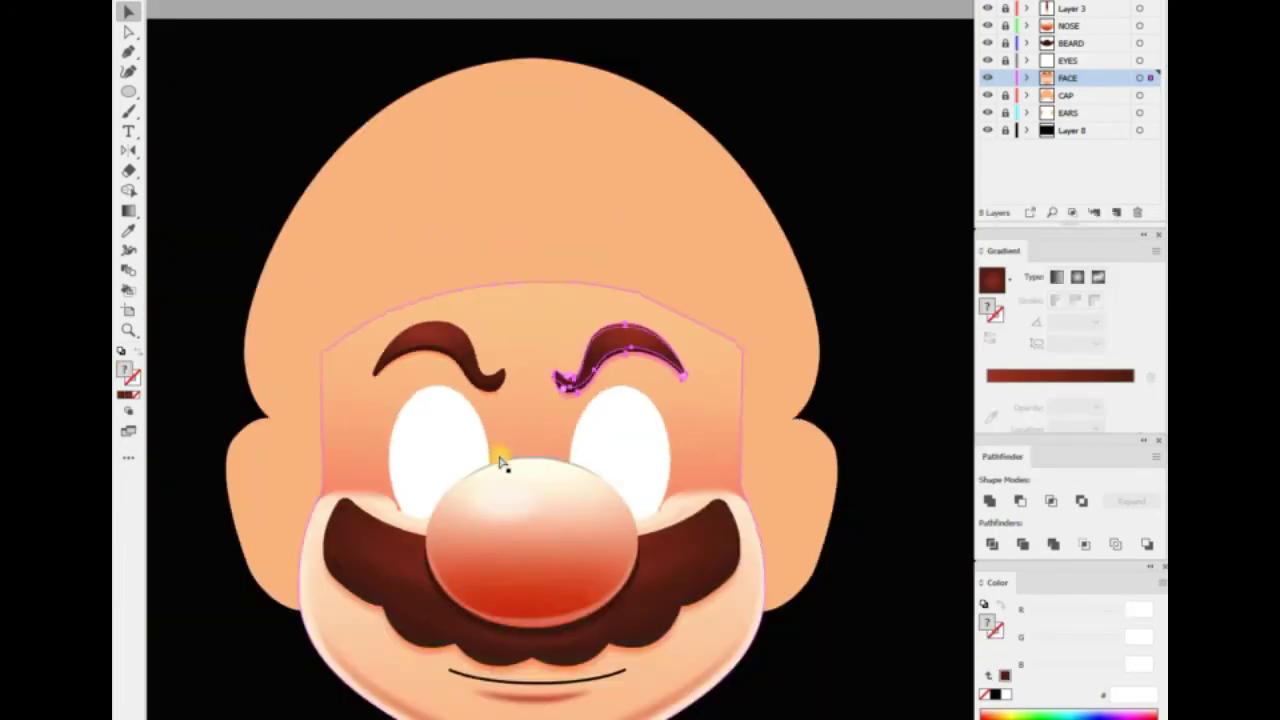
scroll(351, 400, "down", 2)
scroll(509, 365, "up", 4)
Adjust a peach freeform gradient point on the face beside the right eye
left_click(128, 210)
left_click(758, 368)
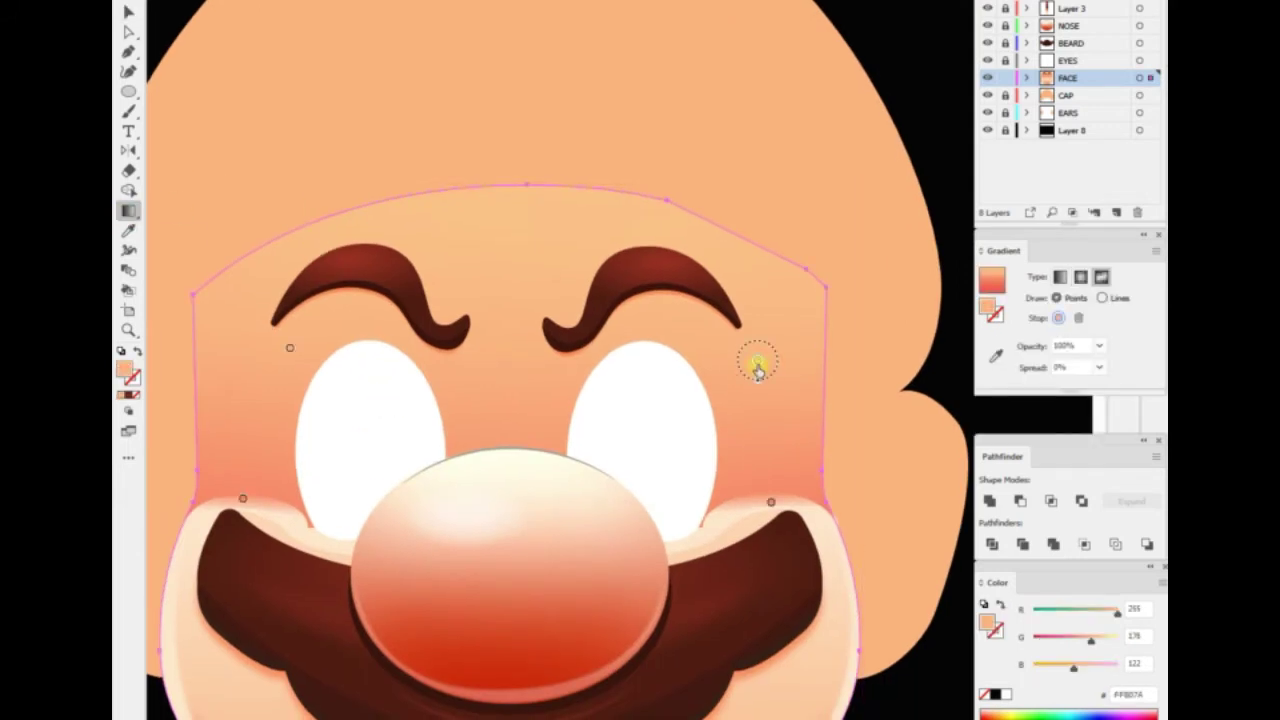
left_click(509, 390)
scroll(500, 408, "left", 3)
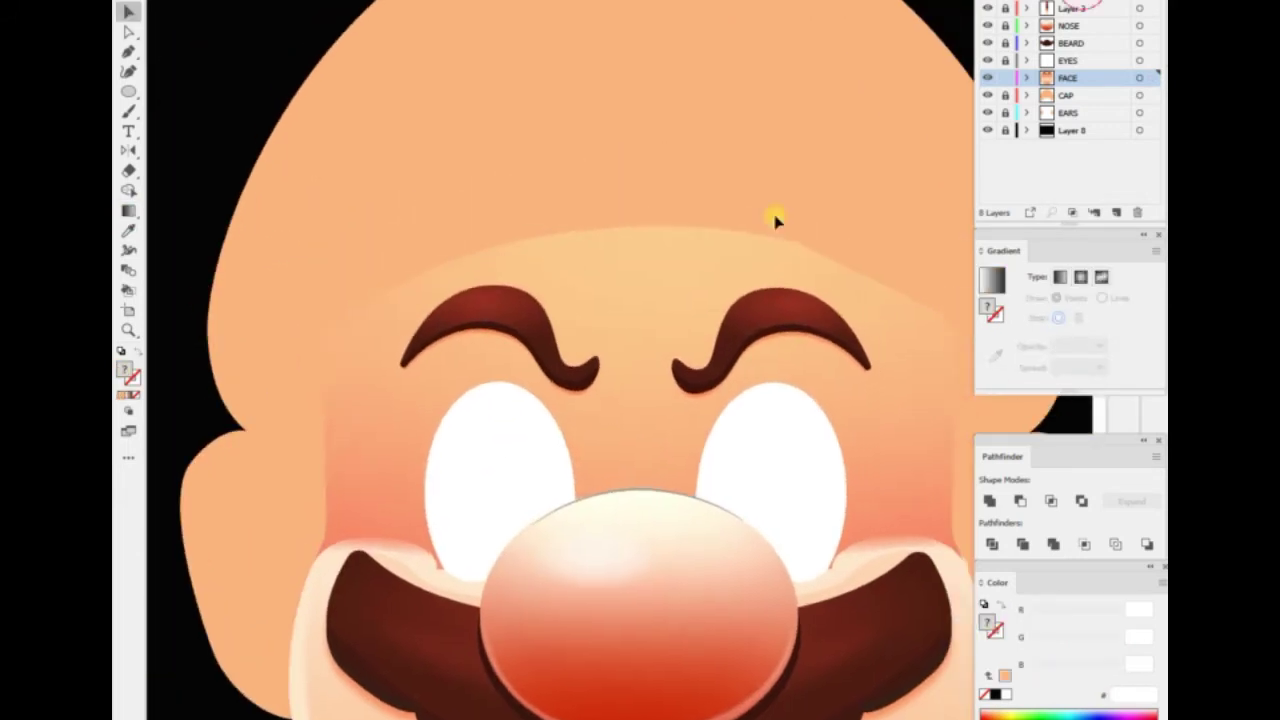
key("v")
left_click(487, 341)
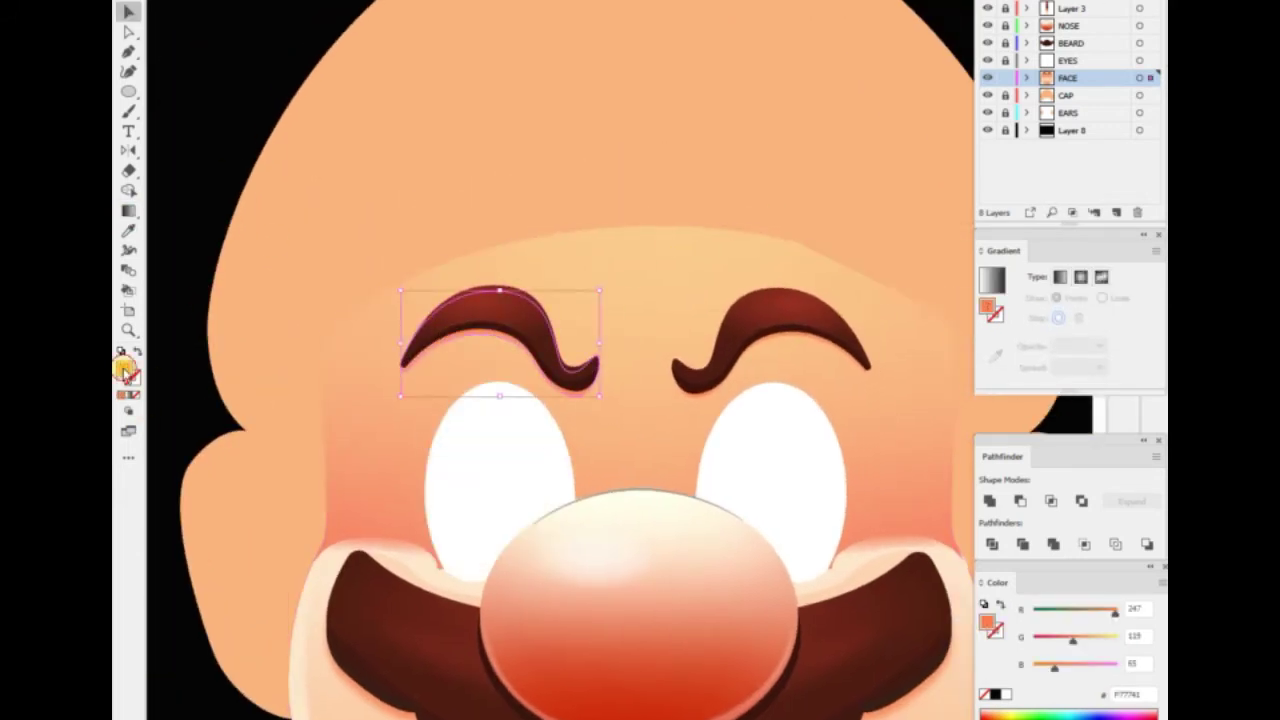
Change the fill colour of the eyebrow shadow
double_click(124, 368)
left_click(950, 57)
key("ctrl+plus")
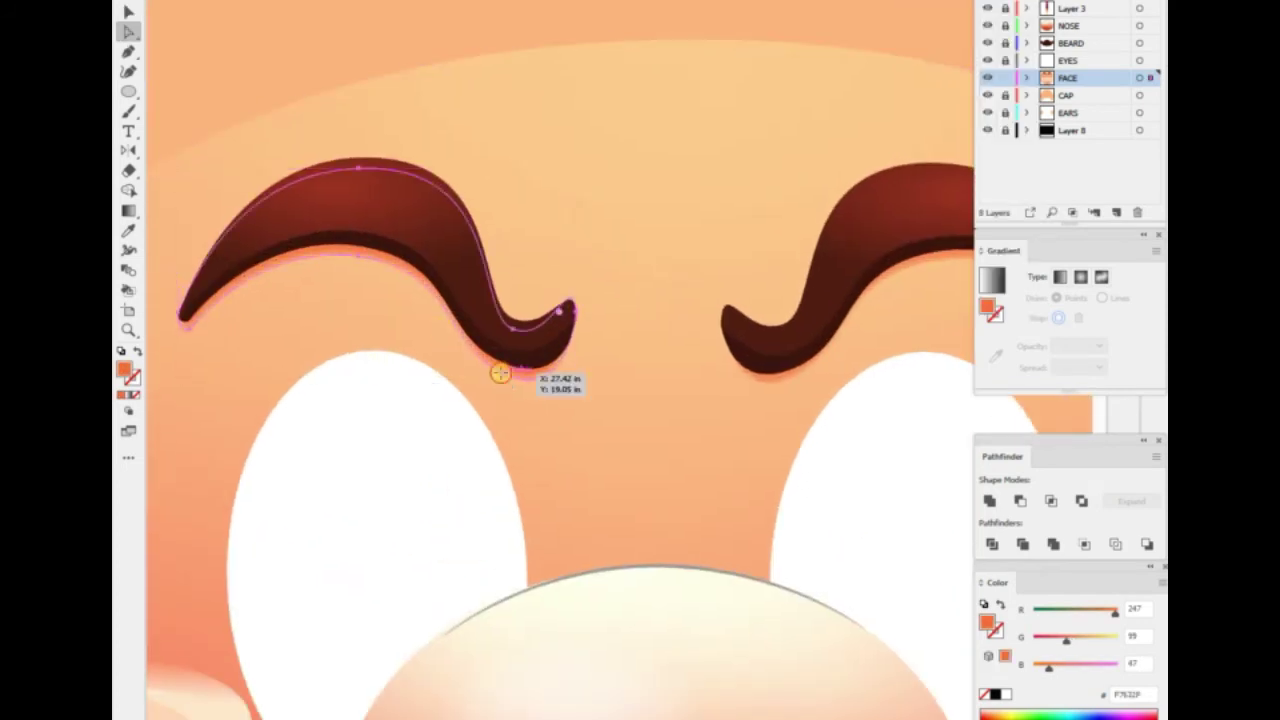
key("v")
scroll(585, 462, "left", 3)
scroll(585, 462, "down", 1)
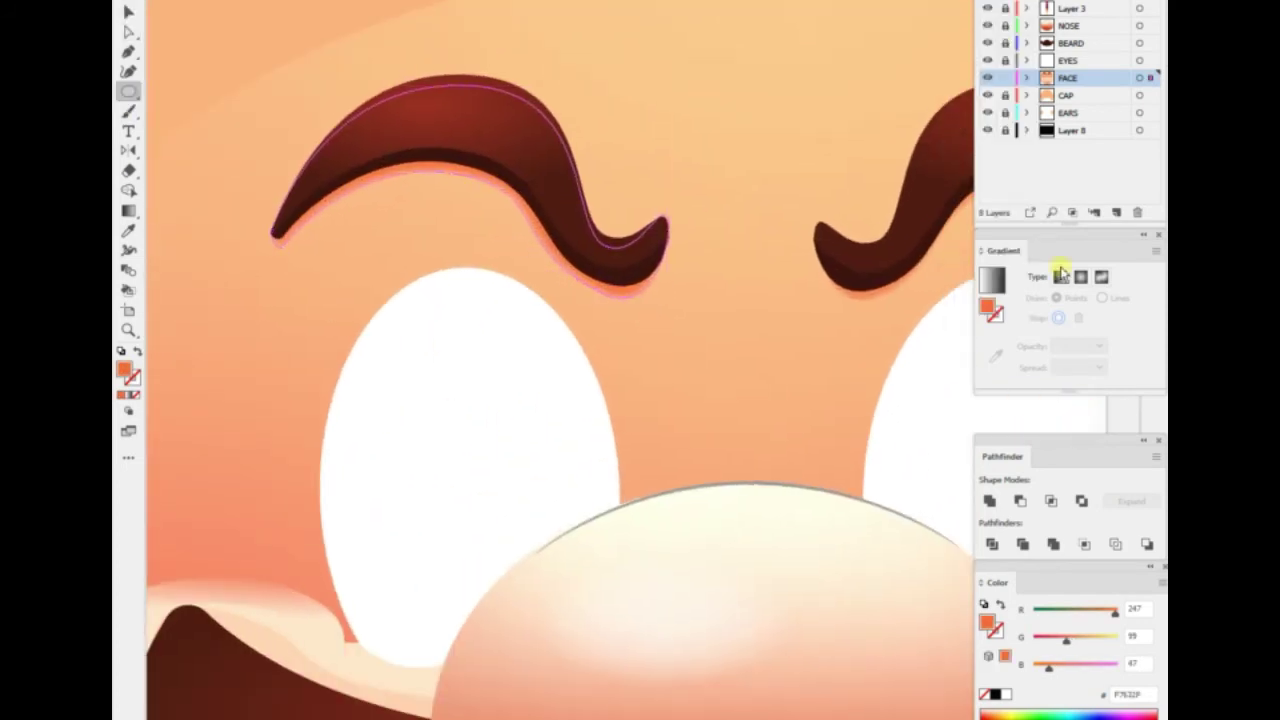
Draw a feathered orange ellipse over the left eye and nudge it slightly down
mouse_move(304, 254)
left_mouse_down()
mouse_move(597, 666)
mouse_move(481, 300)
left_mouse_up()
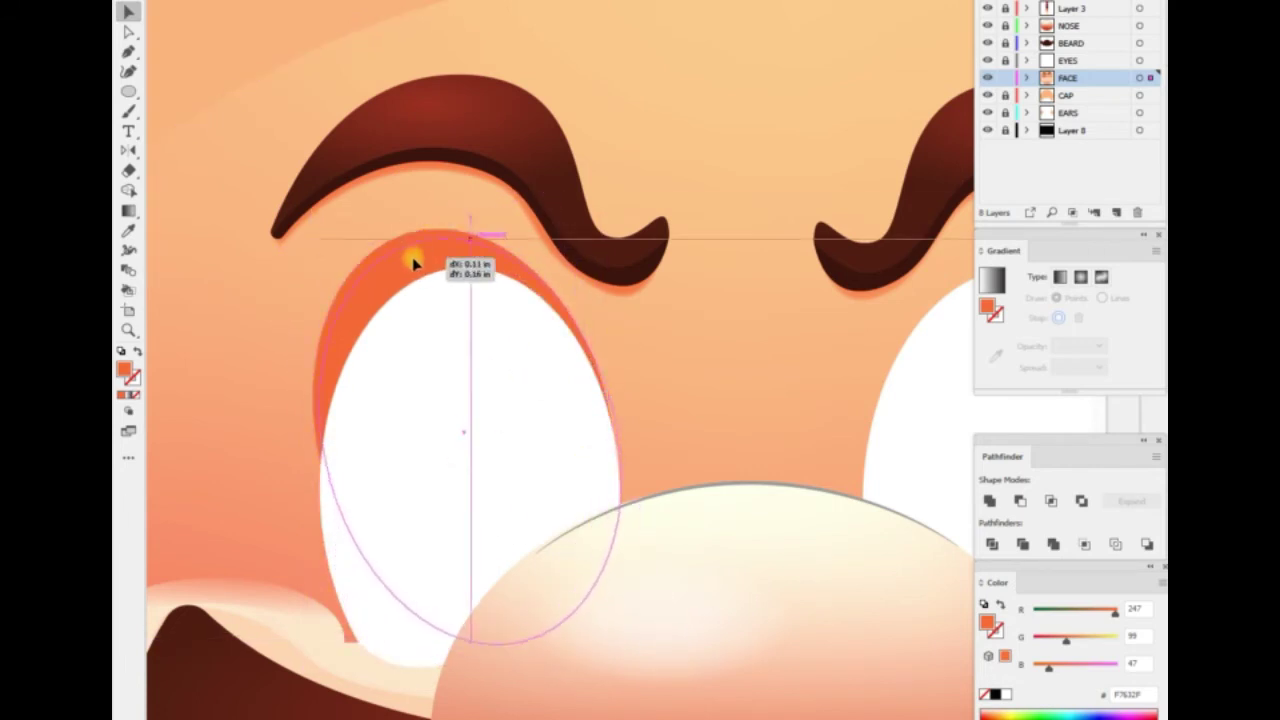
left_click(560, 145)
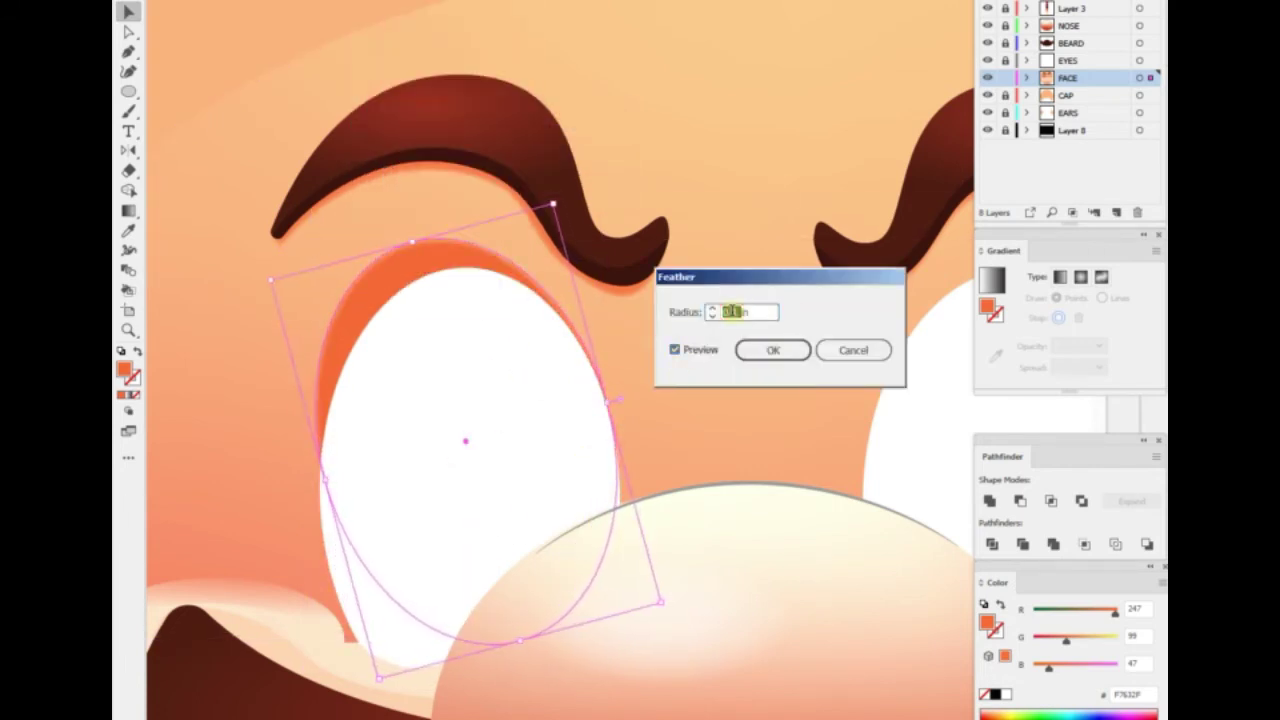
key("Return")
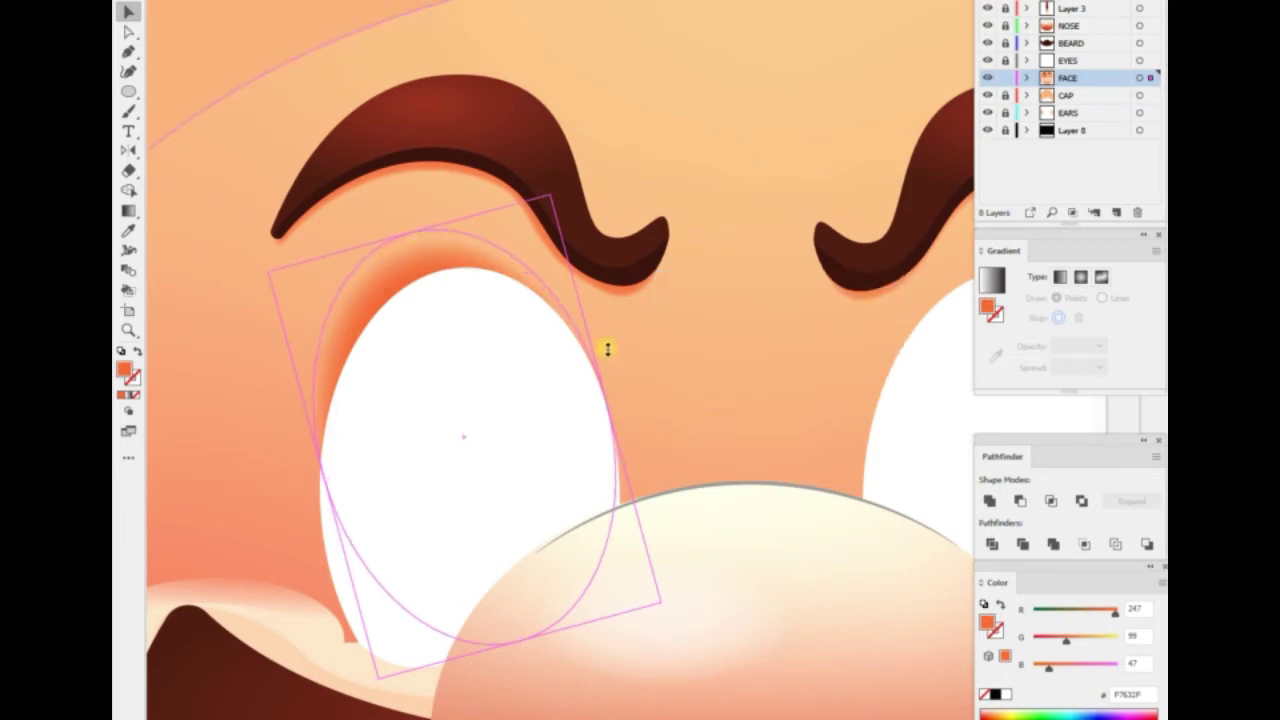
key("a")
left_click(592, 310)
key("v")
left_click(606, 400)
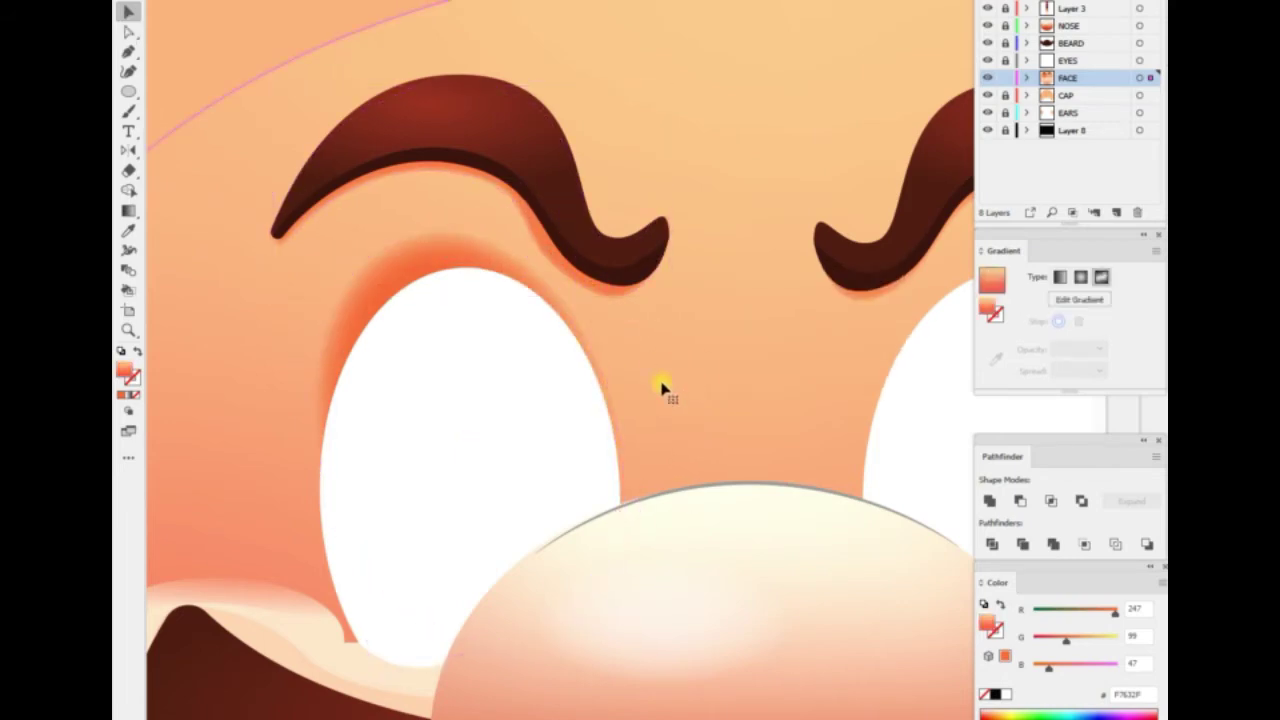
key("ctrl+0")
left_click(306, 251)
scroll(400, 449, "up", 2)
left_click_drag(380, 337, 378, 368)
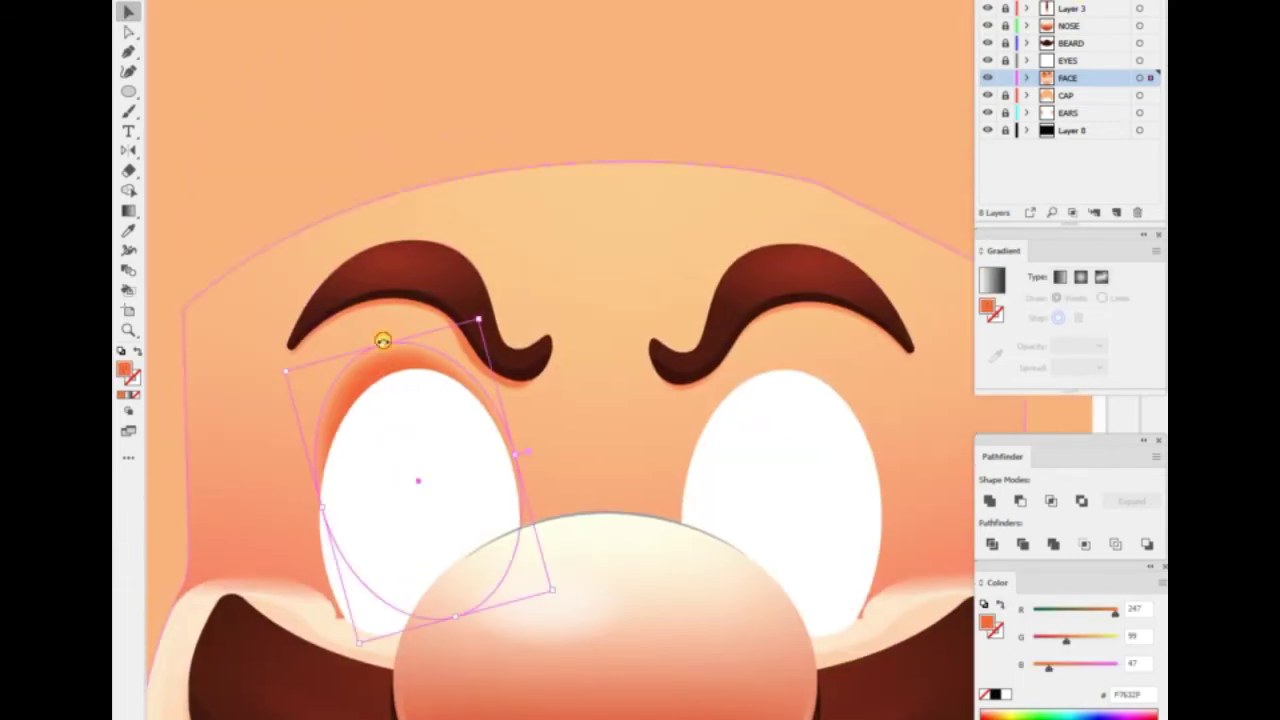
Apply a Feather effect to the left eyebrow path
left_click(451, 349)
key("a")
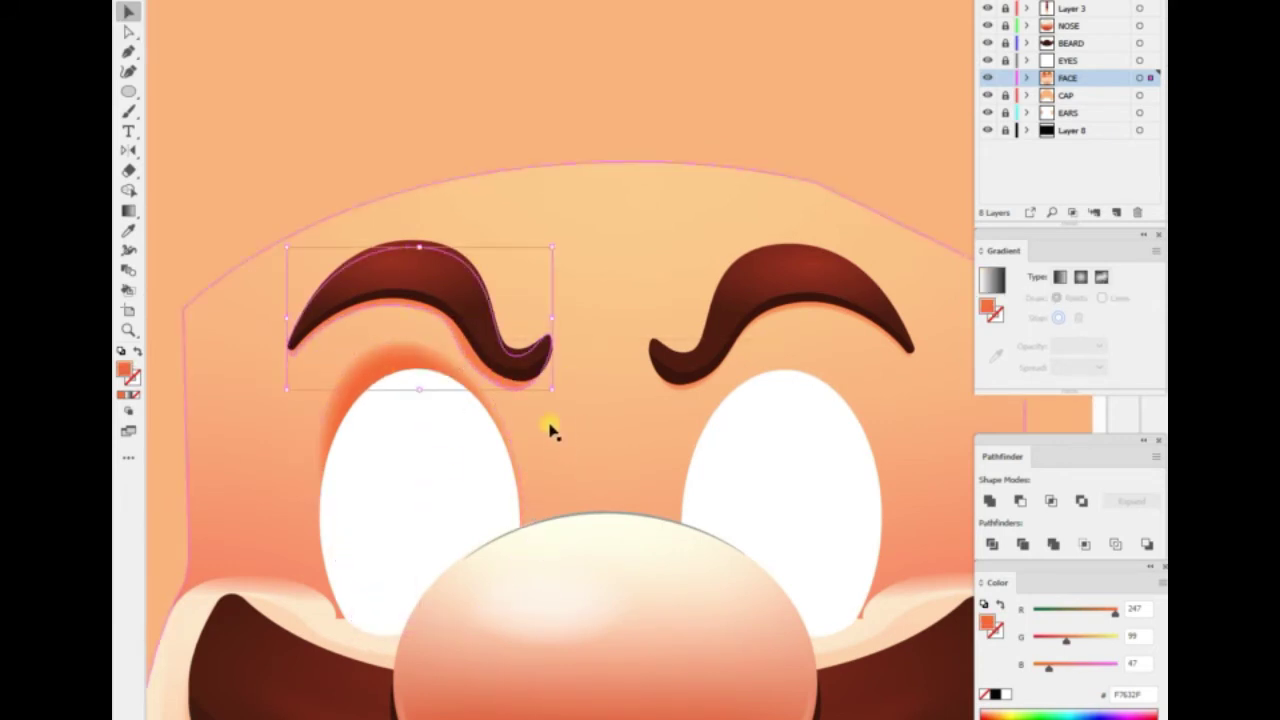
left_click(428, 311)
left_click(560, 120)
left_click(712, 366)
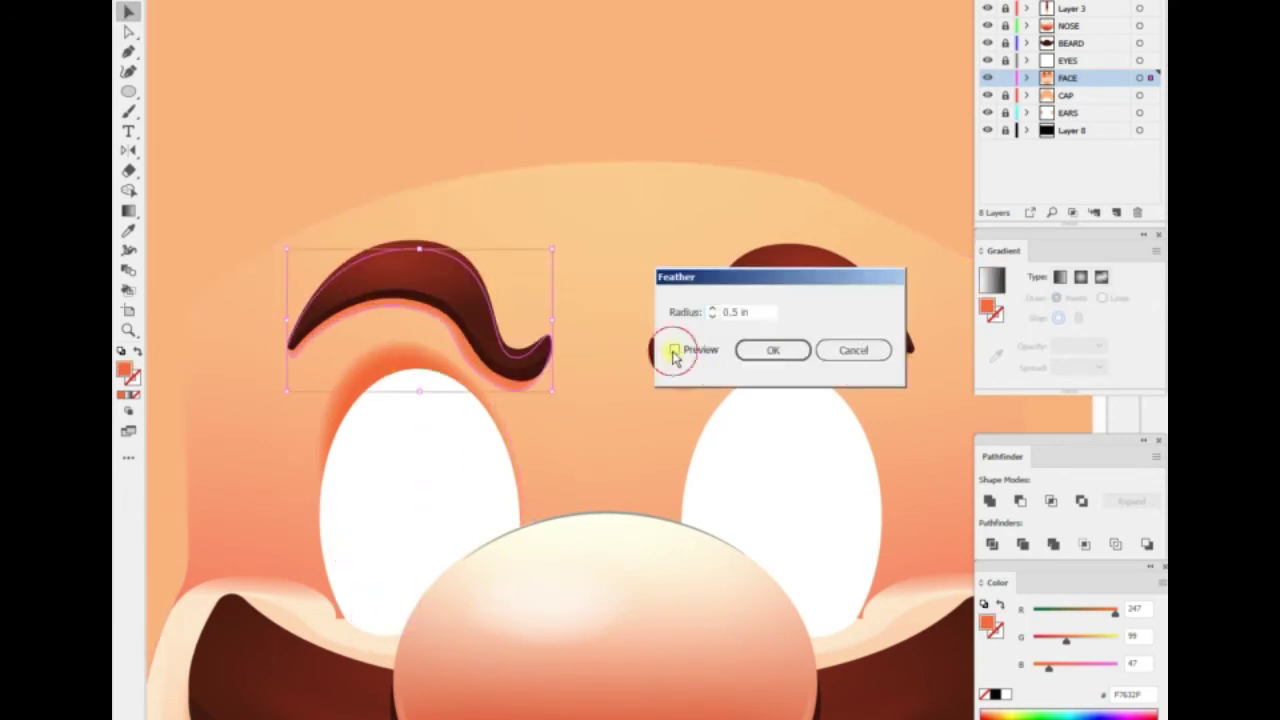
left_click(773, 349)
left_click(800, 286)
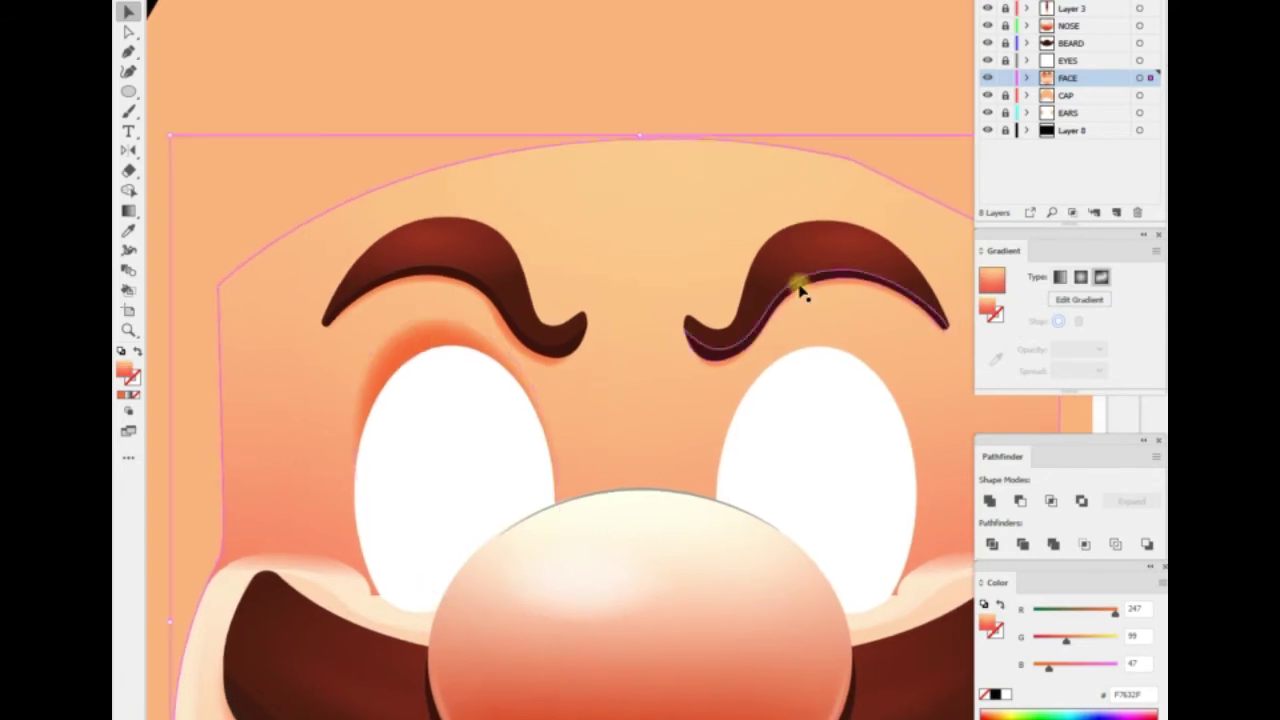
Reflect a copy of the left eyebrow and eye shading over the right eye
left_click(443, 279)
left_click(440, 340, "shift")
right_click(430, 252)
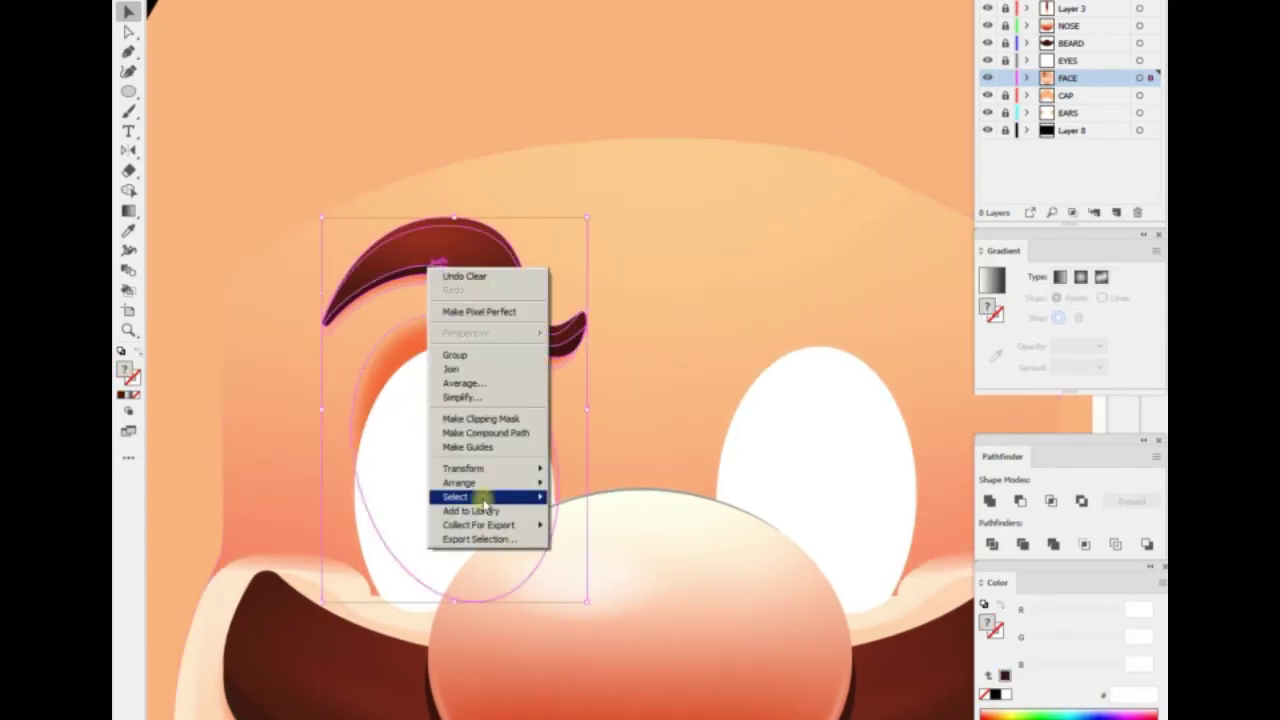
left_click(768, 451)
left_click(880, 446)
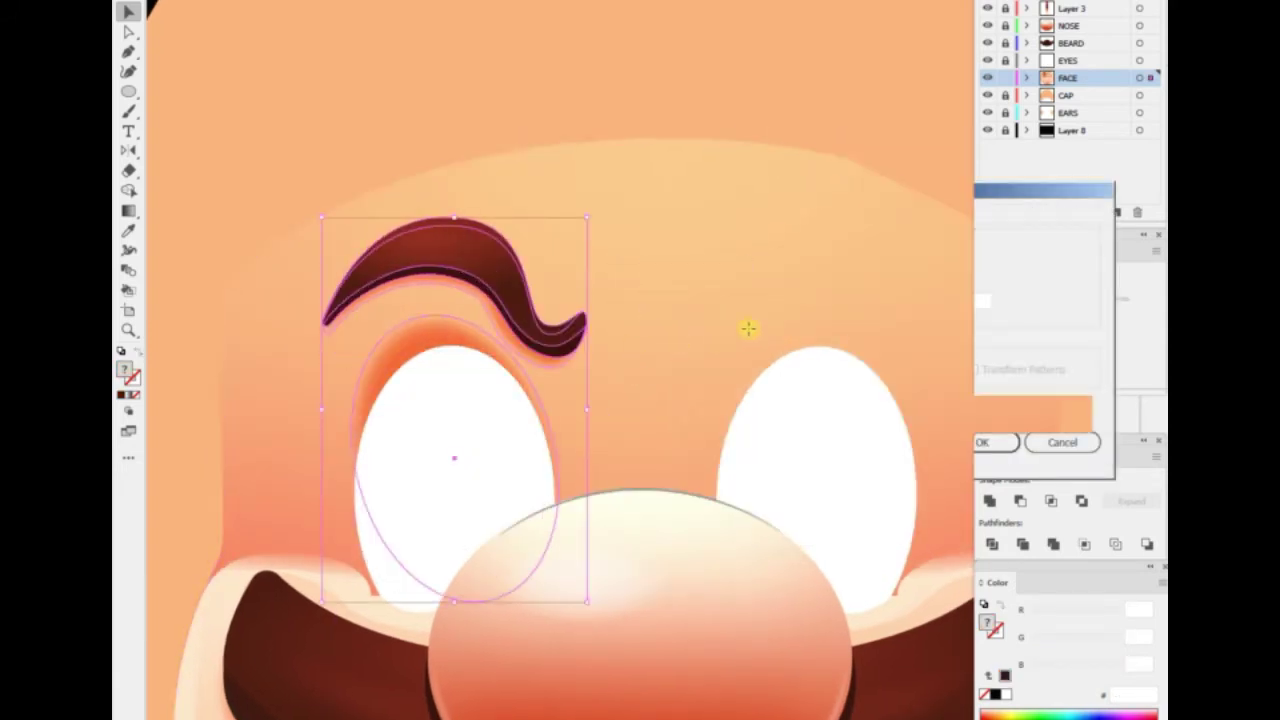
left_click_drag(348, 252, 718, 252)
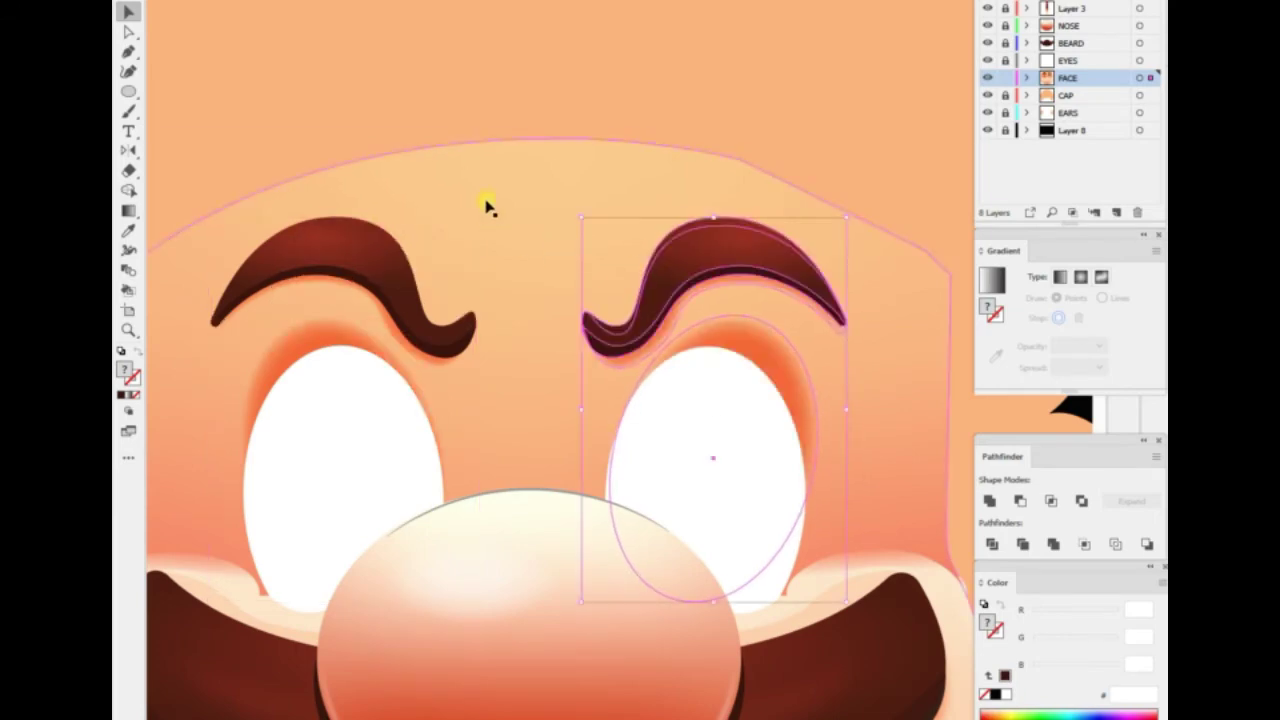
key("ctrl+0")
Refine the face's freeform gradient by repositioning a light peach FFB07A point
scroll(330, 225, "up", 3)
scroll(346, 332, "up", 2)
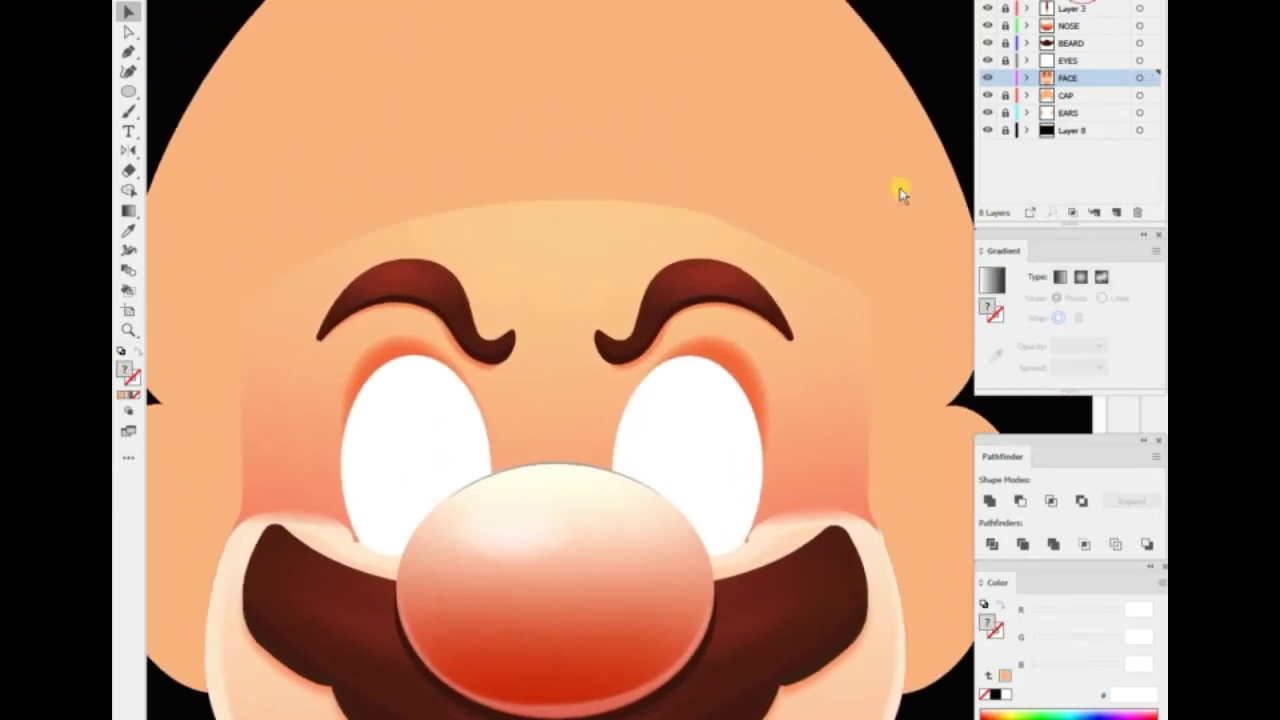
left_click(128, 210)
left_click(325, 483)
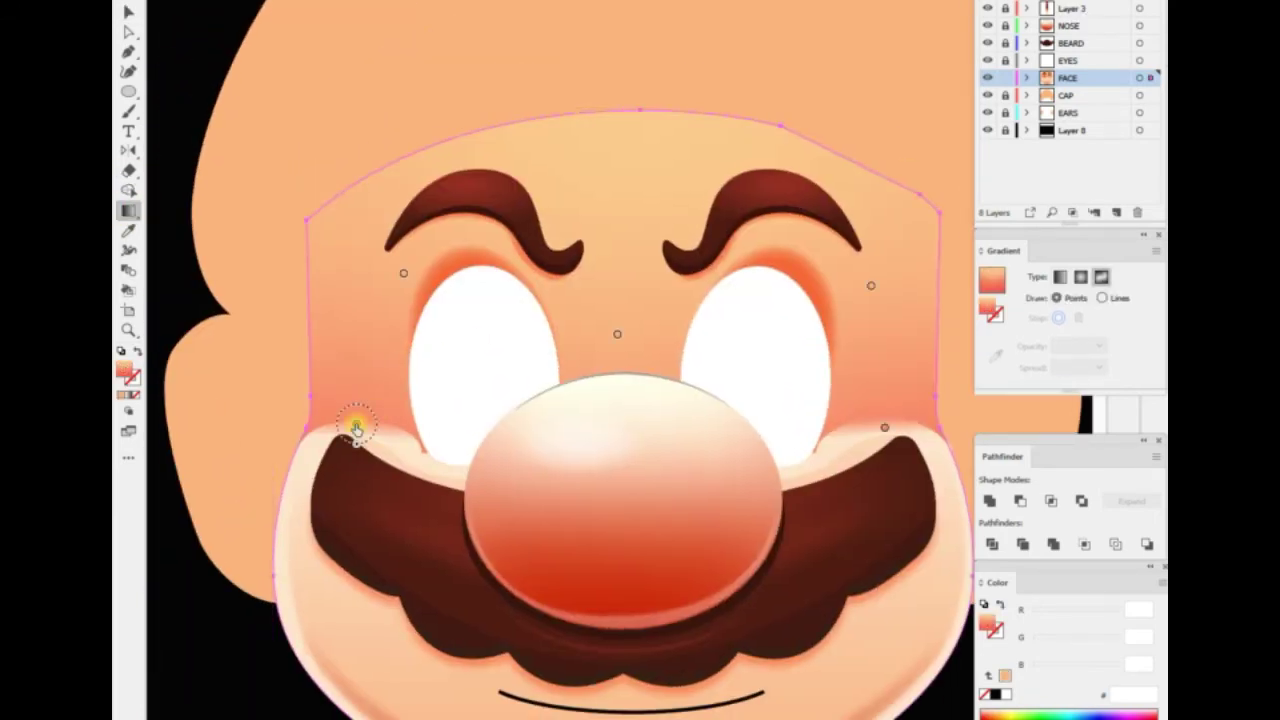
left_click(406, 271)
mouse_move(406, 271)
left_mouse_down()
mouse_move(370, 322)
mouse_move(250, 318)
left_mouse_up()
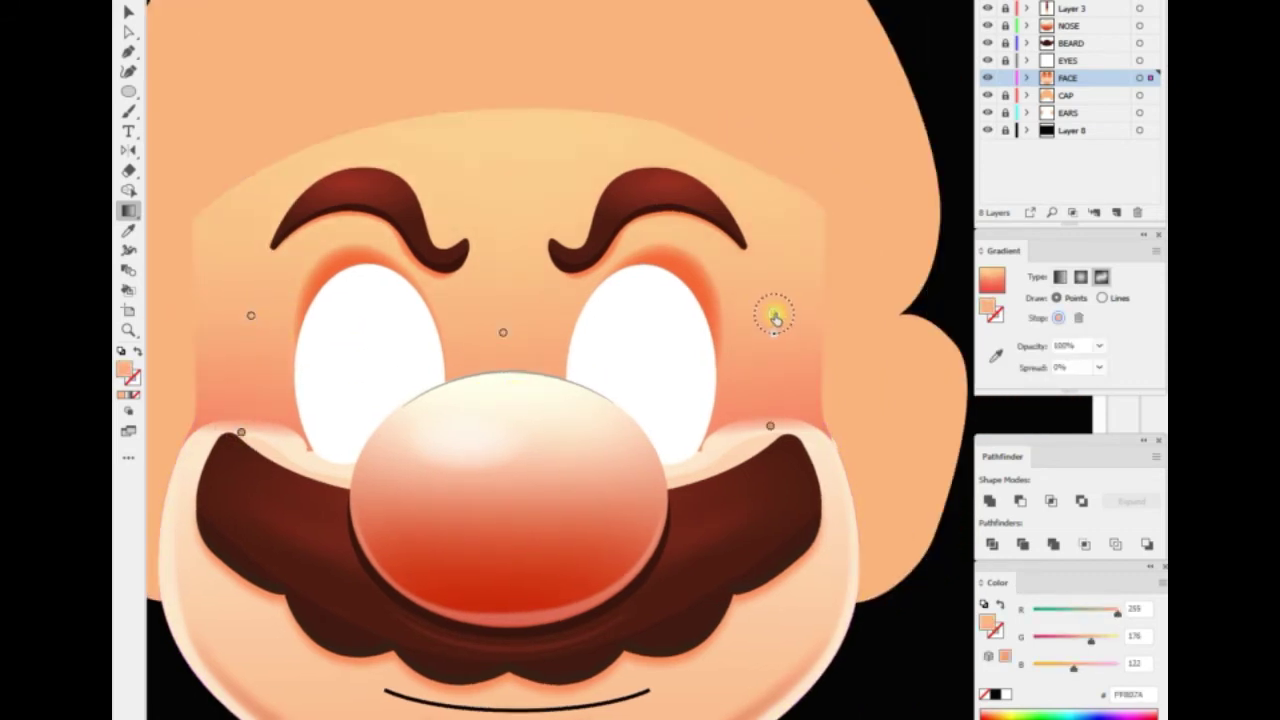
key("v")
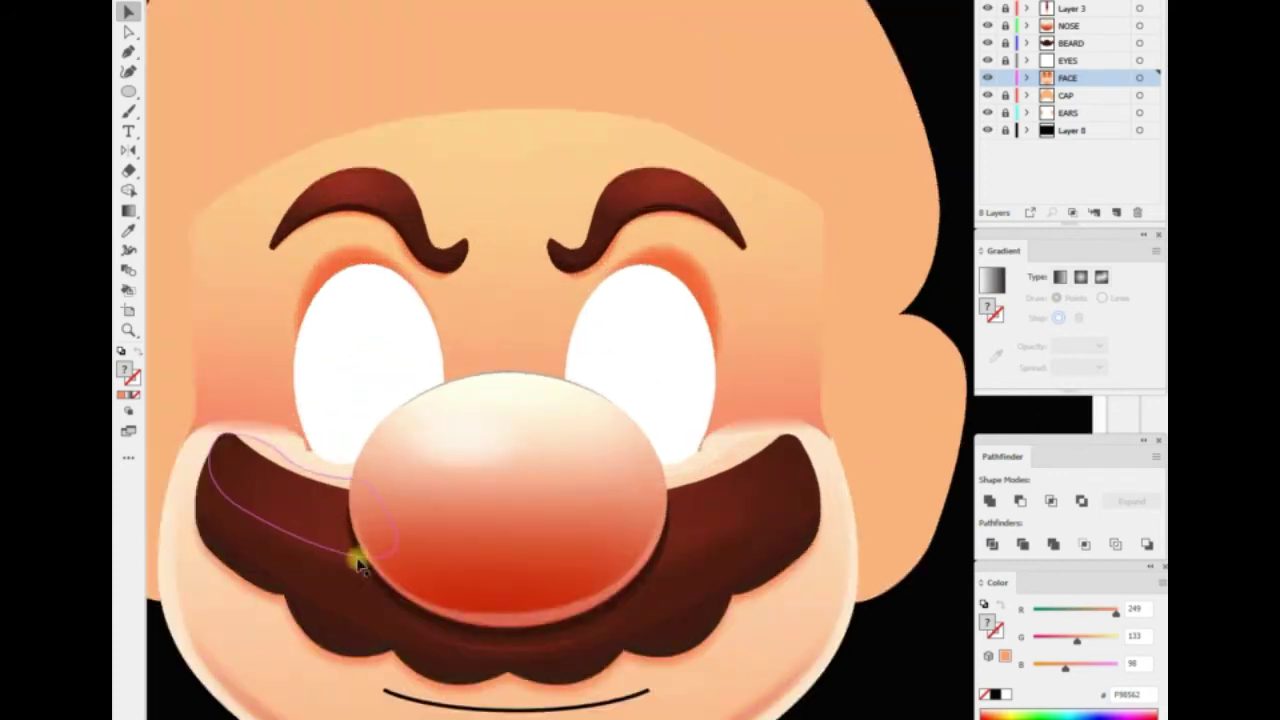
scroll(300, 563, "down", 3)
scroll(400, 400, "up", 5)
Pen-draw a band shape arching above the eyebrows
key("p")
scroll(477, 177, "up", 3)
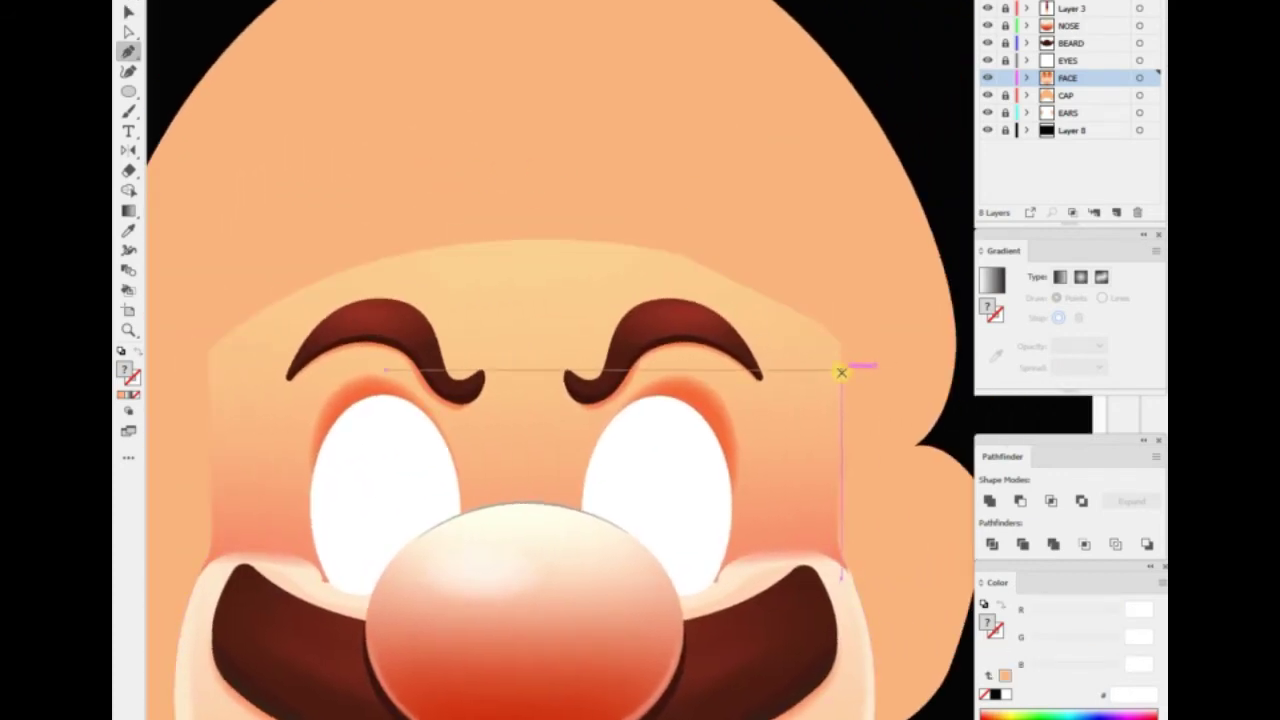
left_click(841, 372)
scroll(594, 272, "left", 2)
left_click(383, 284)
key("v")
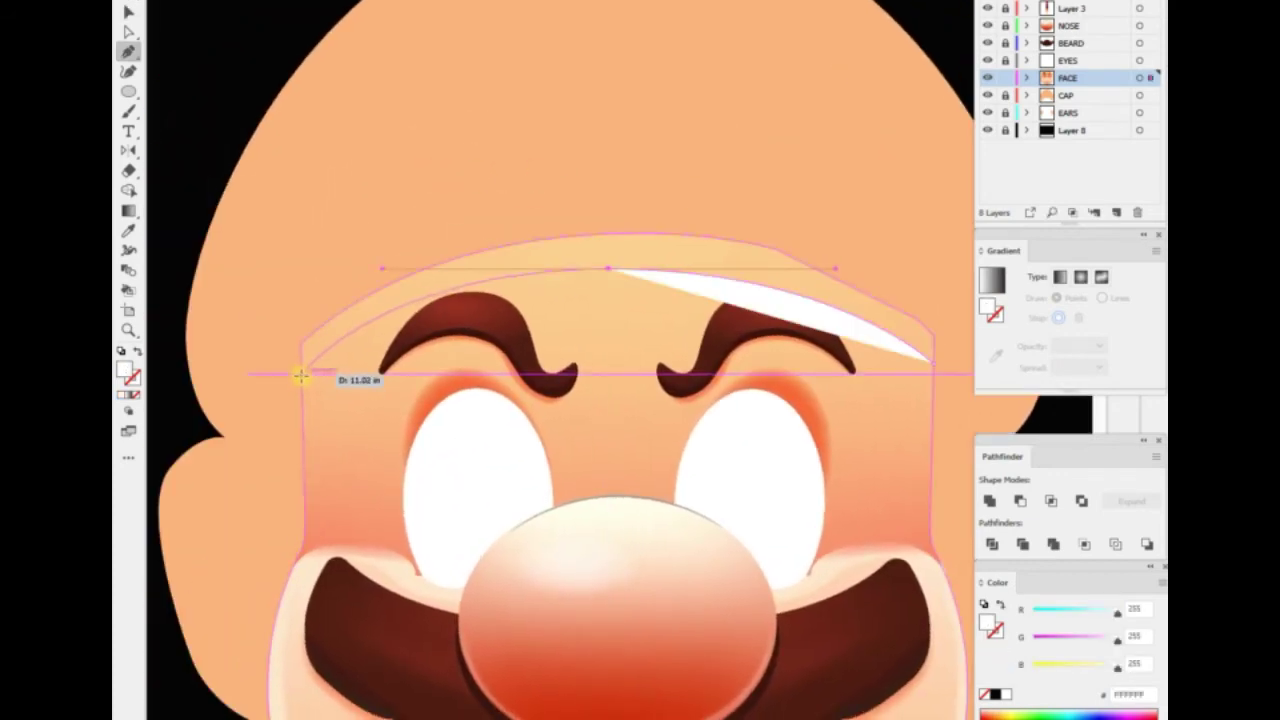
scroll(297, 371, "right", 5)
scroll(655, 367, "down", 5)
Fill the band with the dark red swatch
key("i")
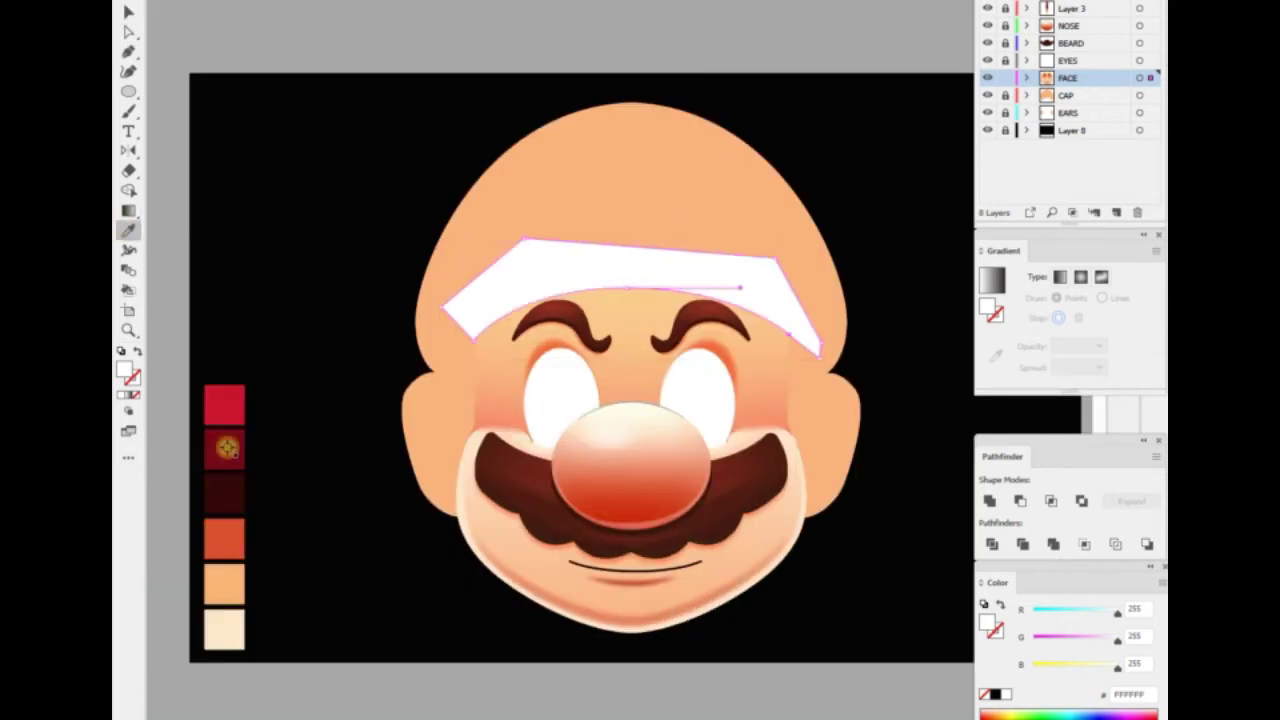
left_click(228, 447)
scroll(420, 400, "up", 2)
key("v")
key("Return")
key("Escape")
Reshape the dark red band into a thin arc above the brows
left_click_drag(729, 386, 680, 410)
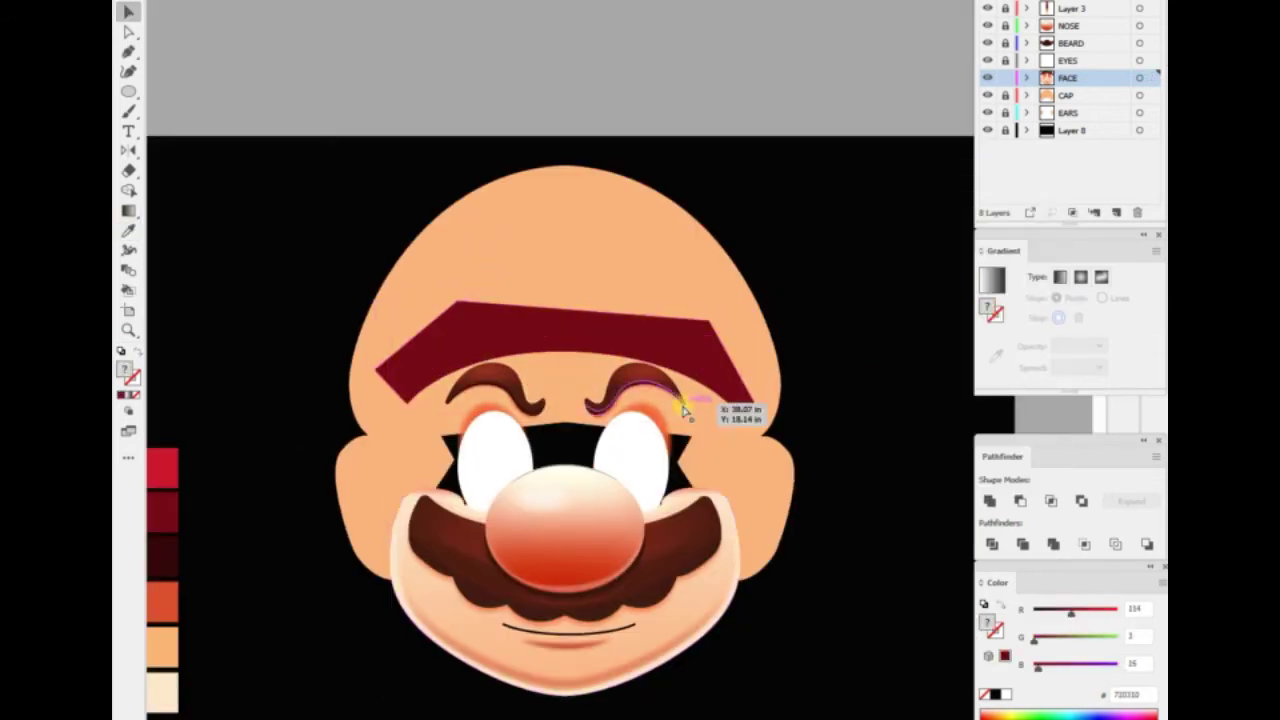
key("Return")
left_click(849, 457)
left_click(683, 336)
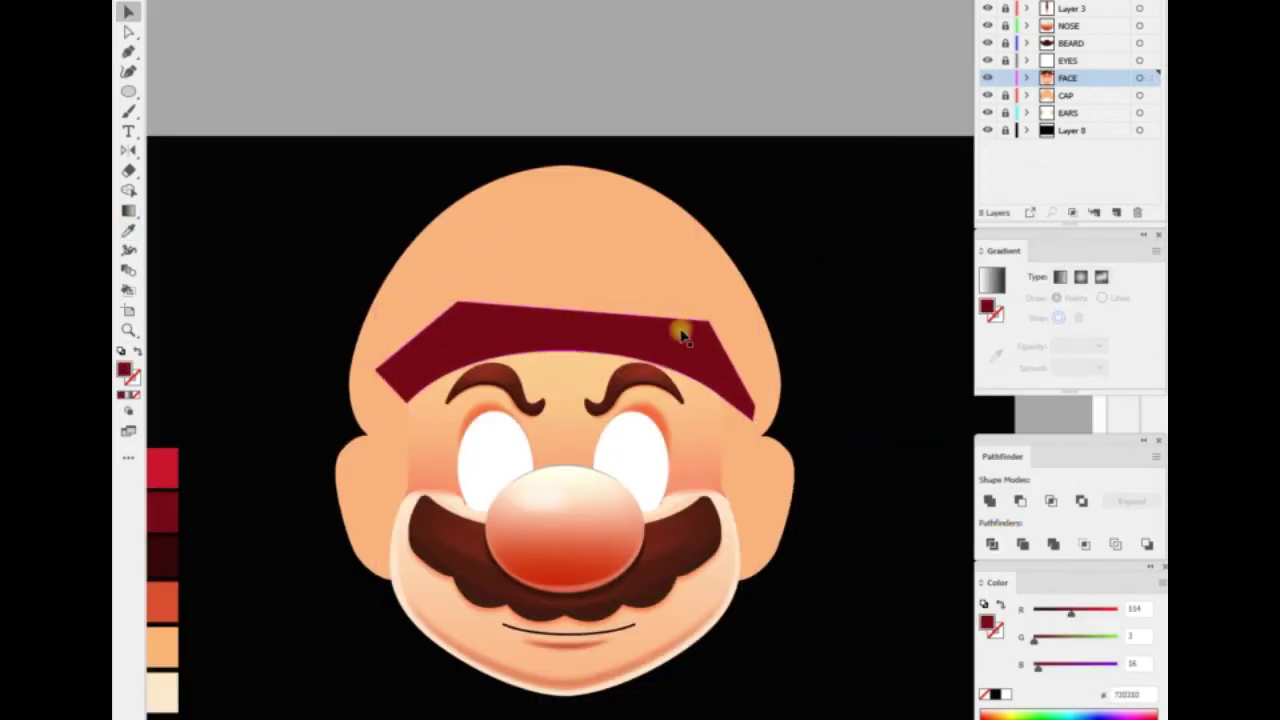
scroll(690, 335, "up", 3)
scroll(617, 349, "up", 3)
key("a")
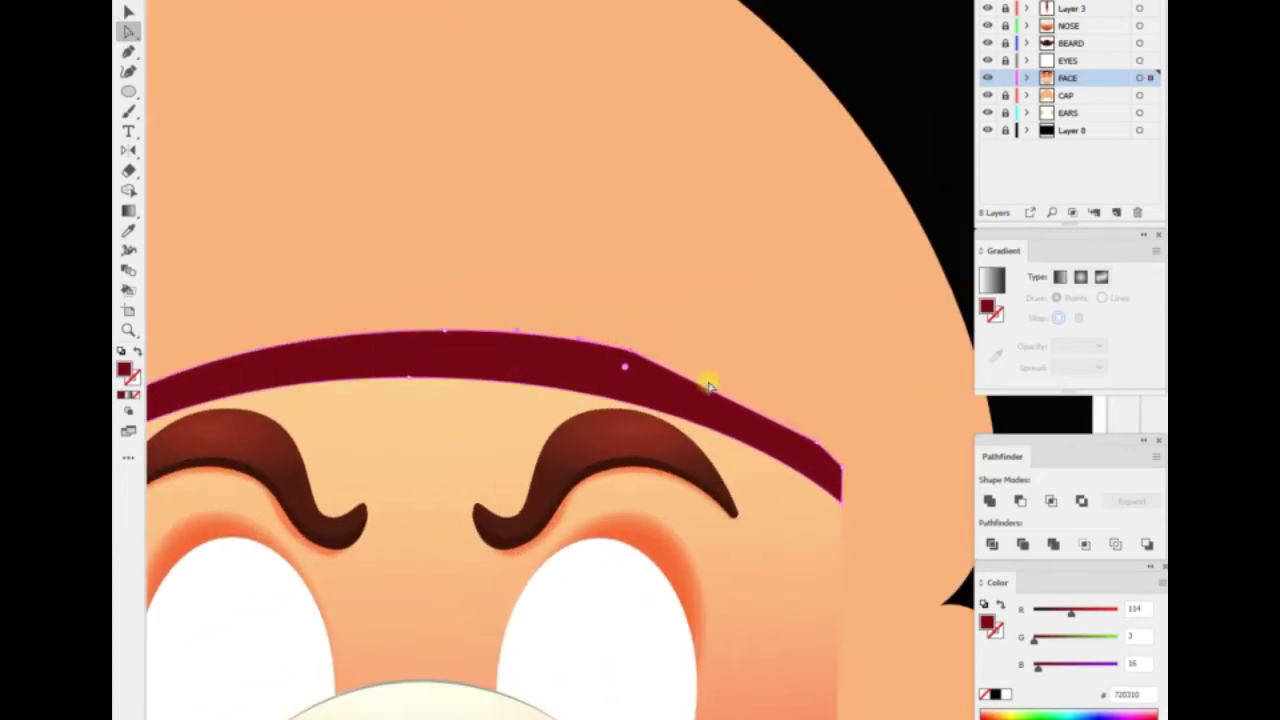
key("v")
left_click(711, 387)
left_click(697, 371)
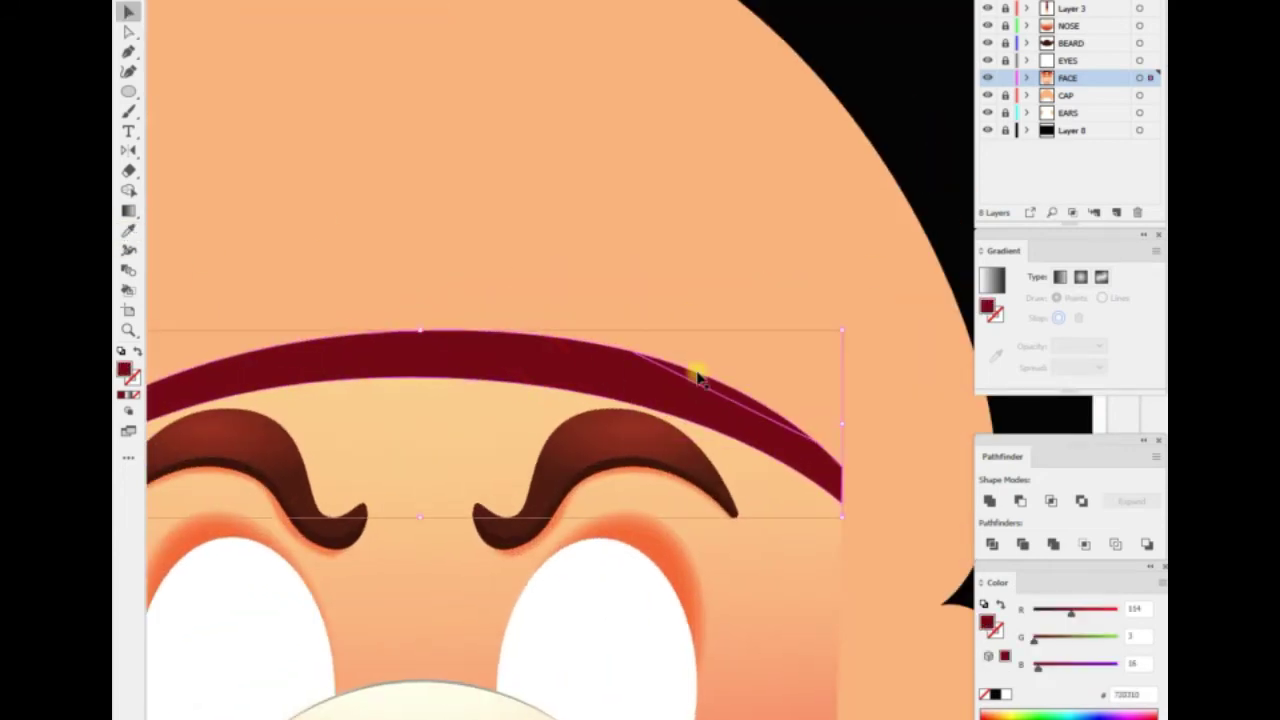
Give the band a gradient fill copied from the eyebrow's brown gradient
key("ctrl+0")
scroll(512, 250, "up", 2)
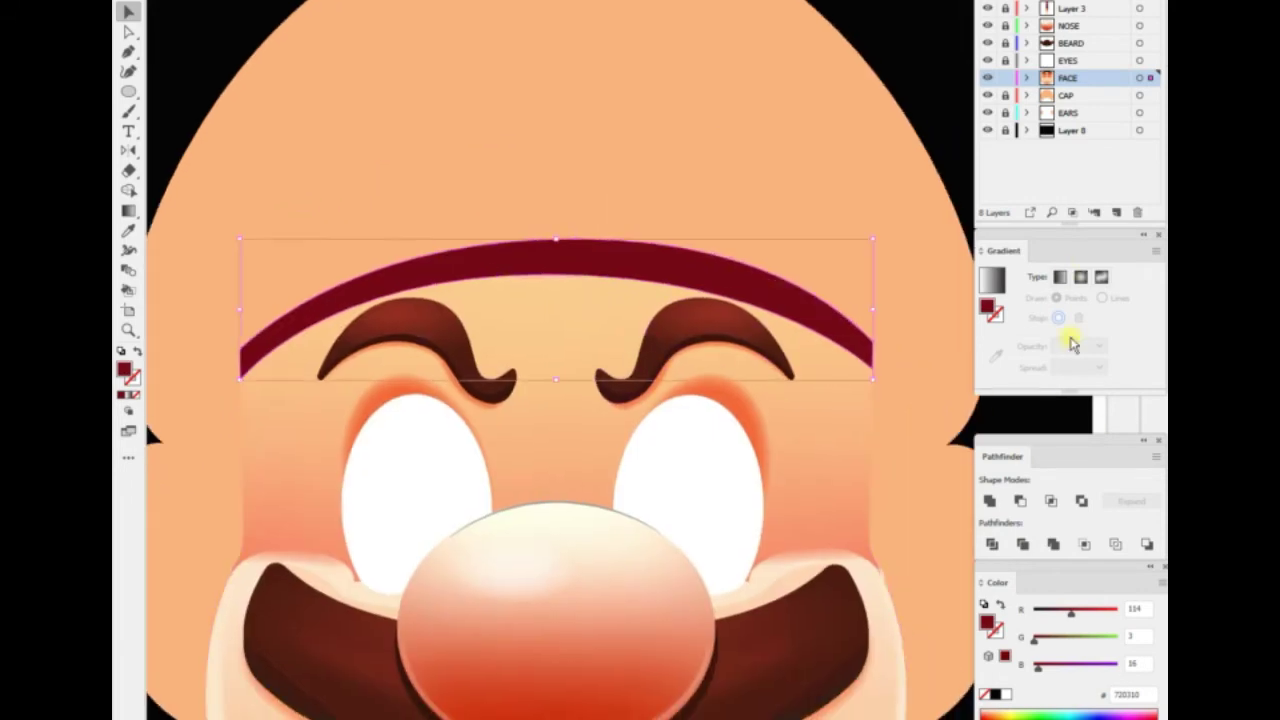
left_click(1080, 277)
key("i")
left_click(453, 262)
Recolor the gradient's left stop orange for an orange-to-brown shading
key("v")
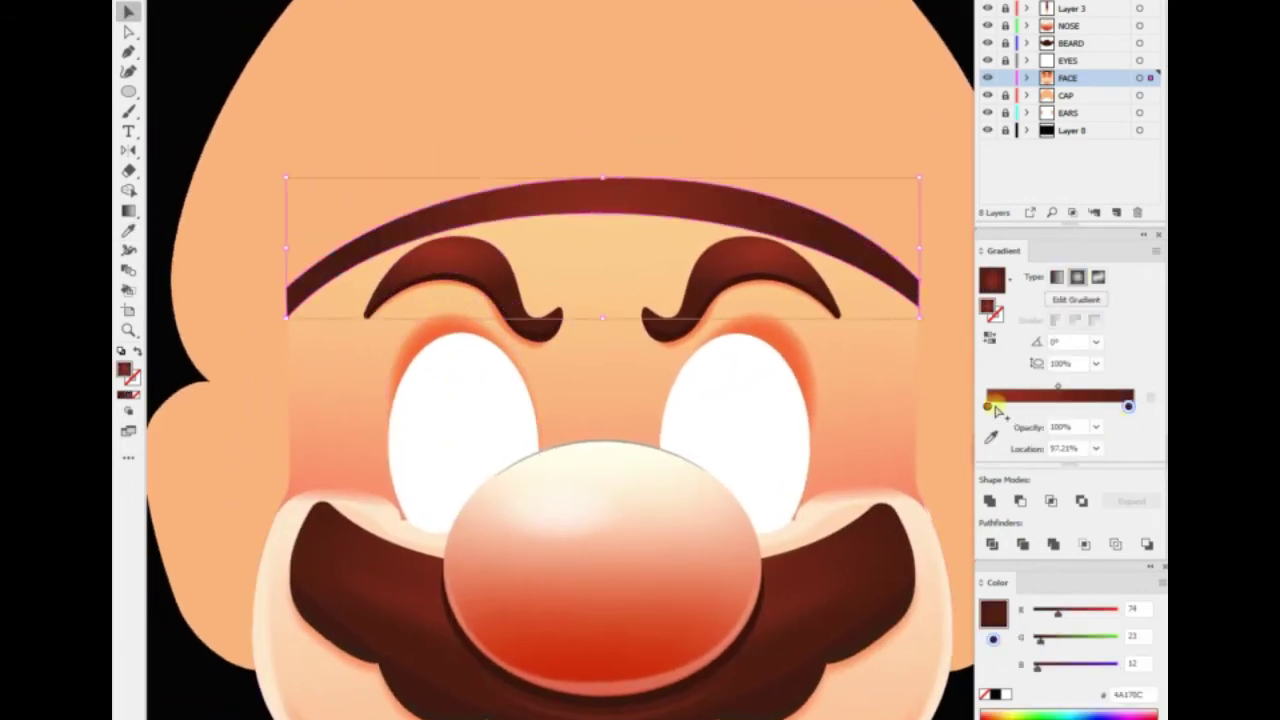
left_click(990, 437)
left_click(363, 306)
key("ctrl+0")
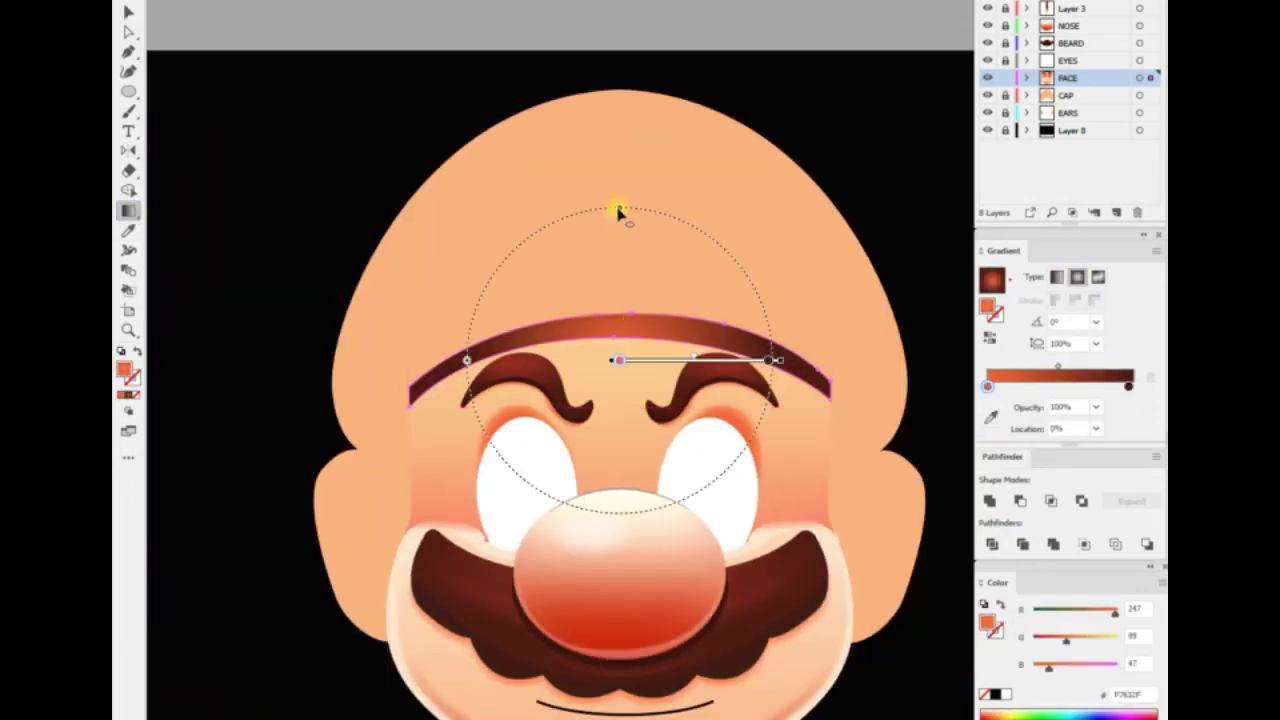
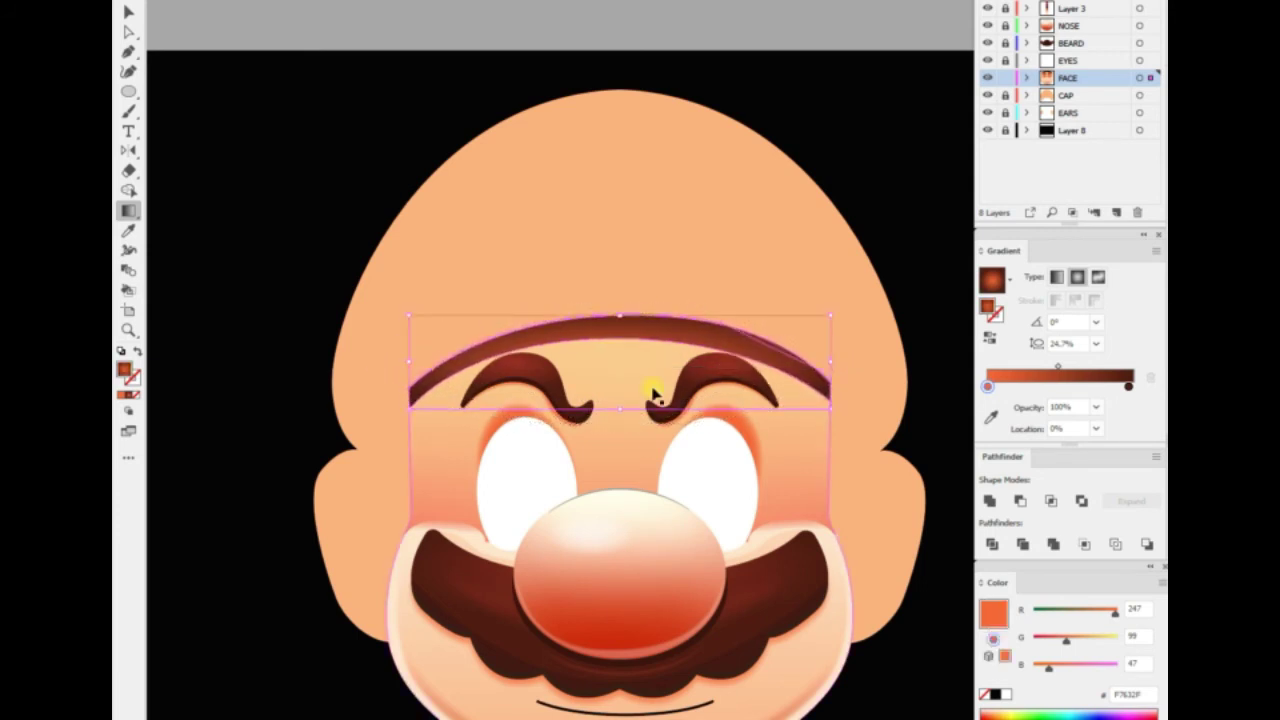
Move the brow arc's radial gradient lower and make its ellipse narrower and taller
key("ctrl+plus")
left_click_drag(650, 370, 646, 417)
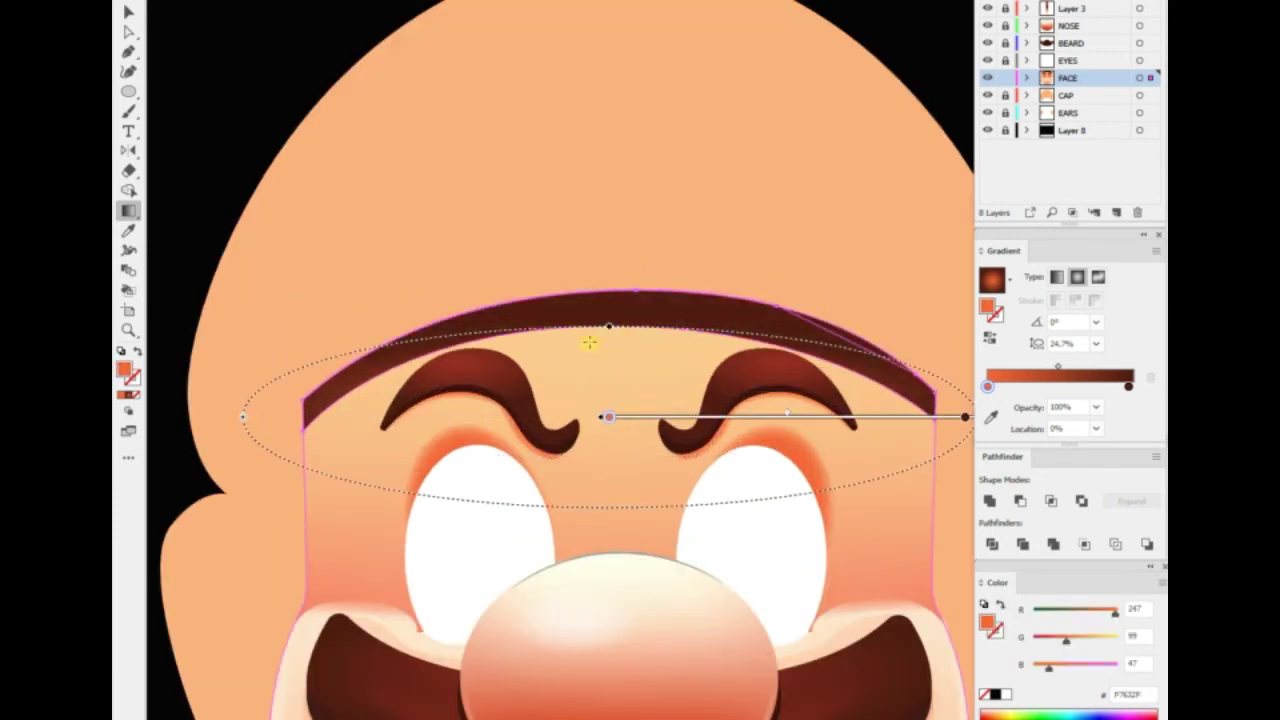
left_click_drag(246, 420, 258, 418)
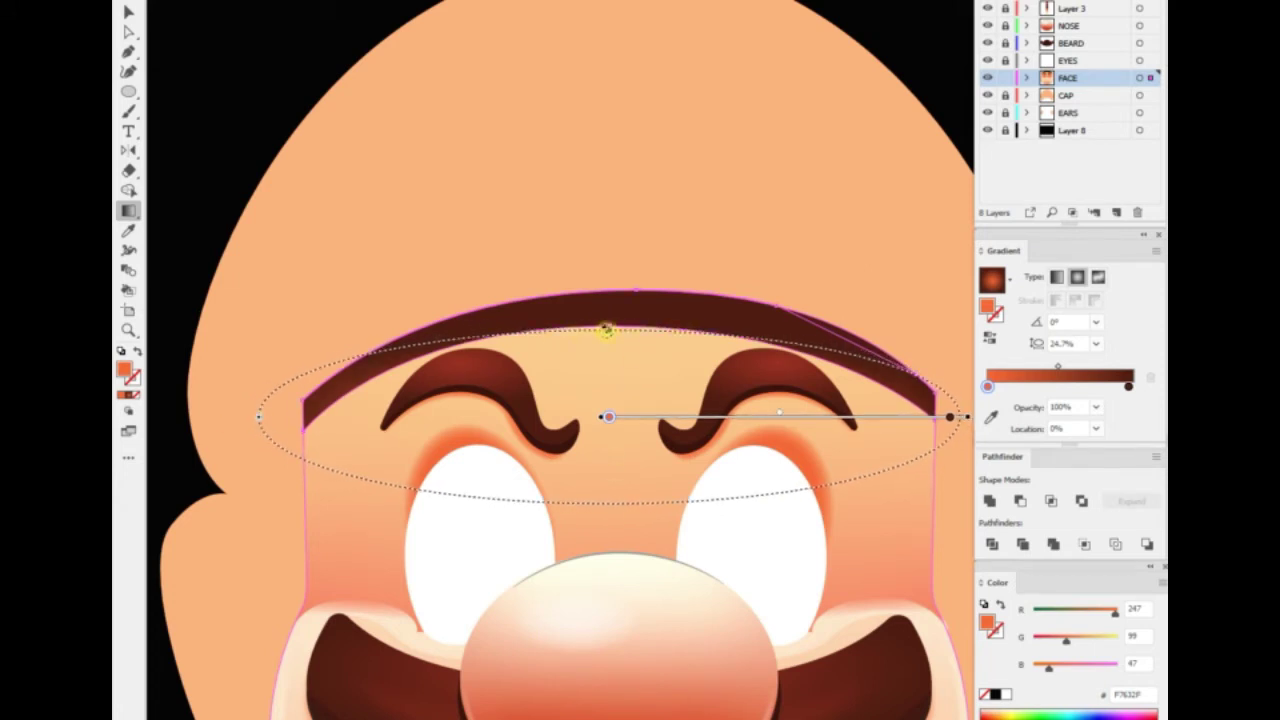
mouse_move(591, 337)
left_mouse_down()
mouse_move(613, 313)
mouse_move(609, 283)
left_mouse_up()
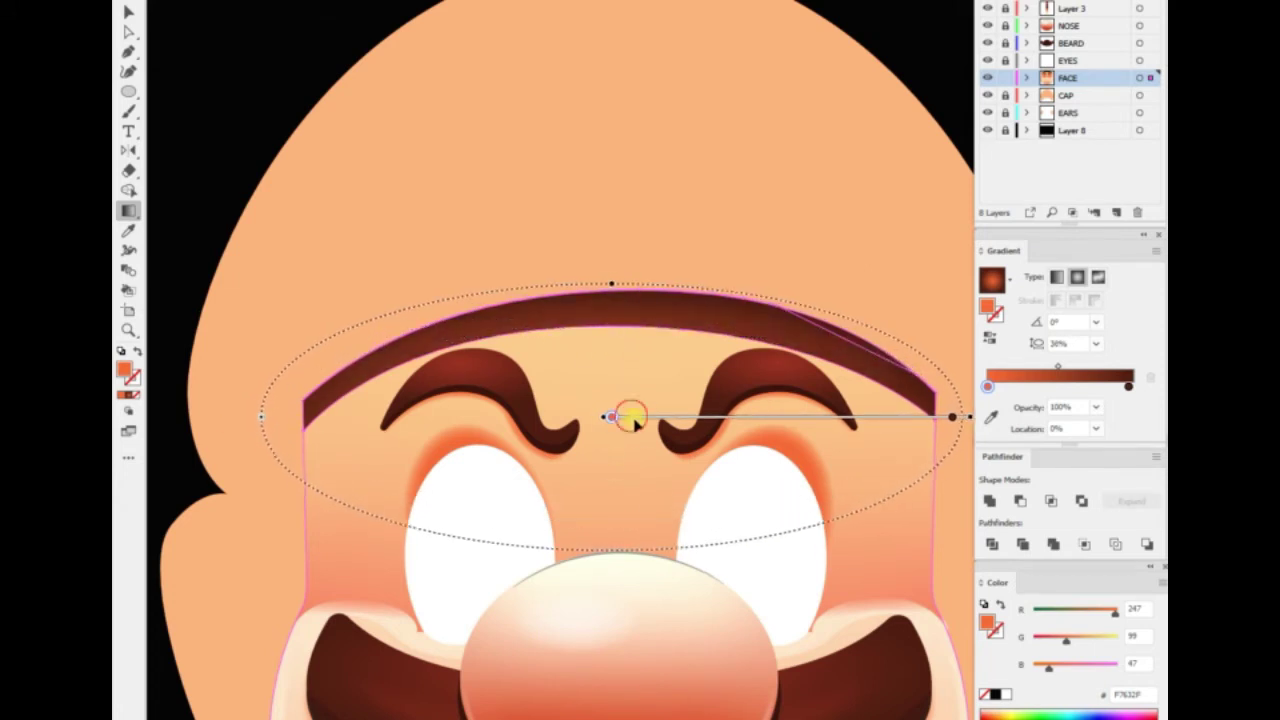
key("v")
Soften the brow arc's edges with a 0.2 in Feather effect
left_click(785, 348)
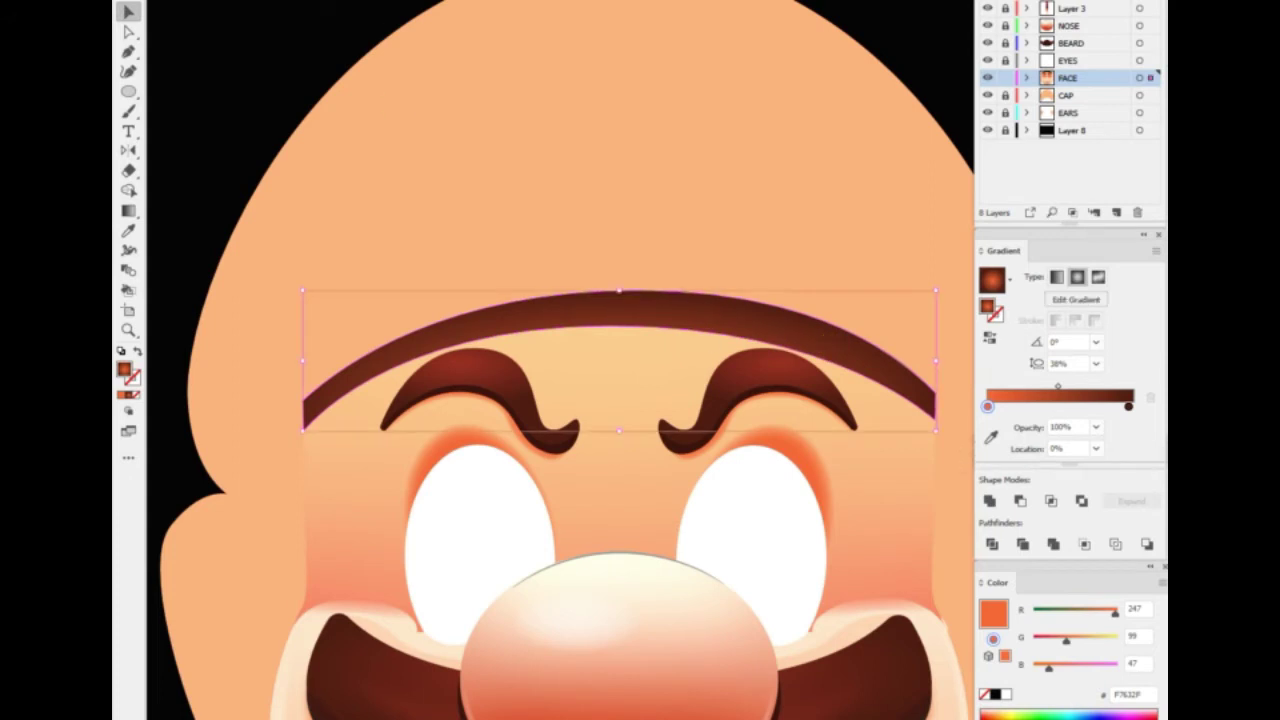
left_click(440, 2)
left_click(555, 131)
left_click(676, 350)
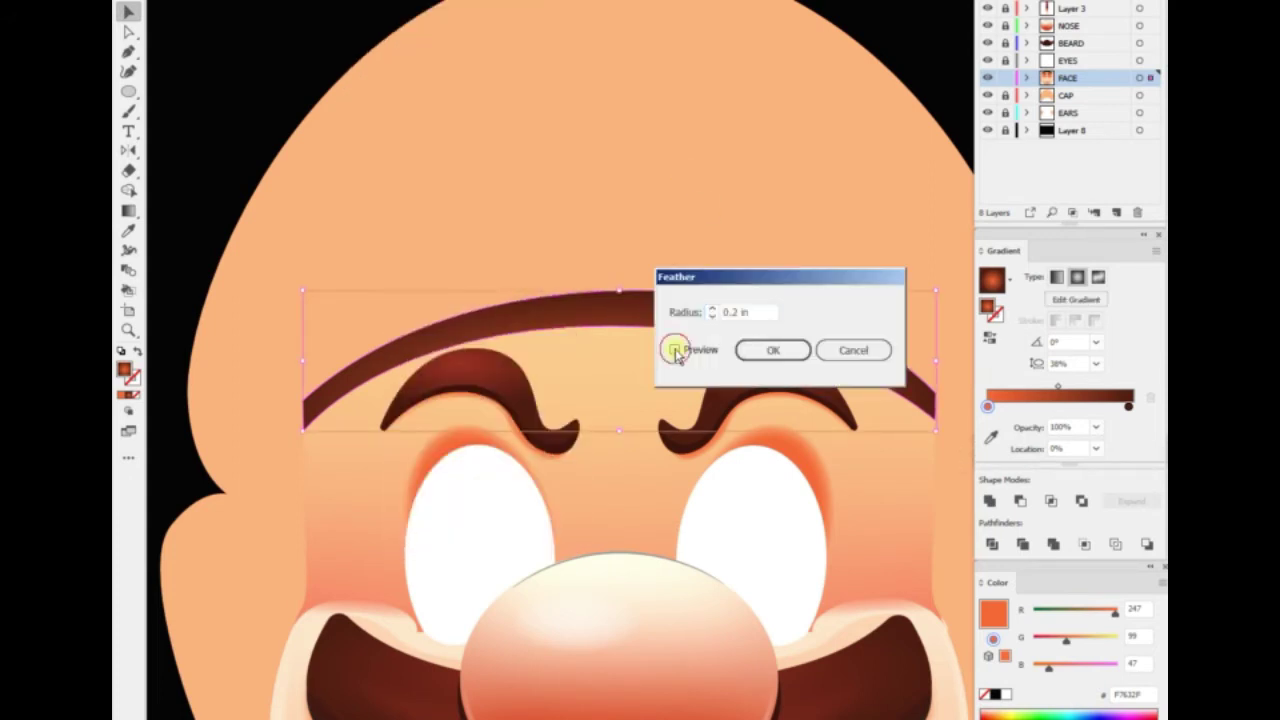
left_click(773, 350)
key("ctrl+shift+a")
scroll(640, 310, "down", 1)
scroll(477, 342, "down", 2)
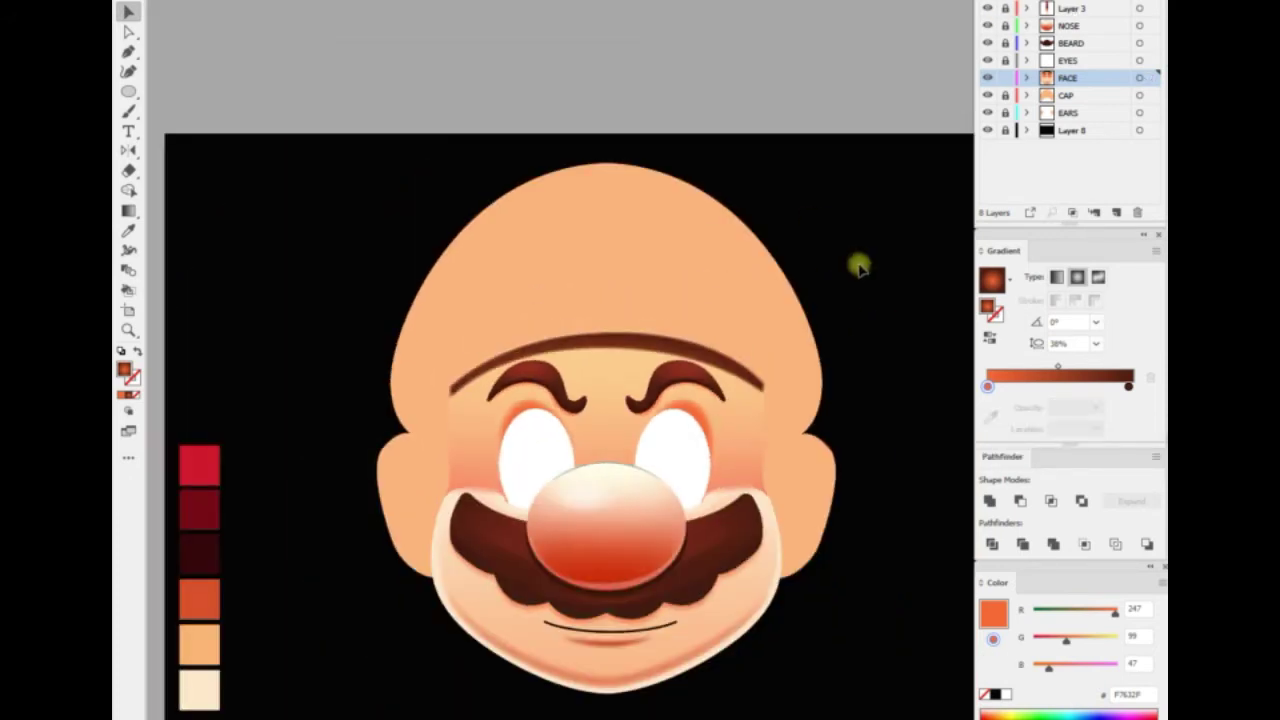
scroll(620, 345, "up", 1)
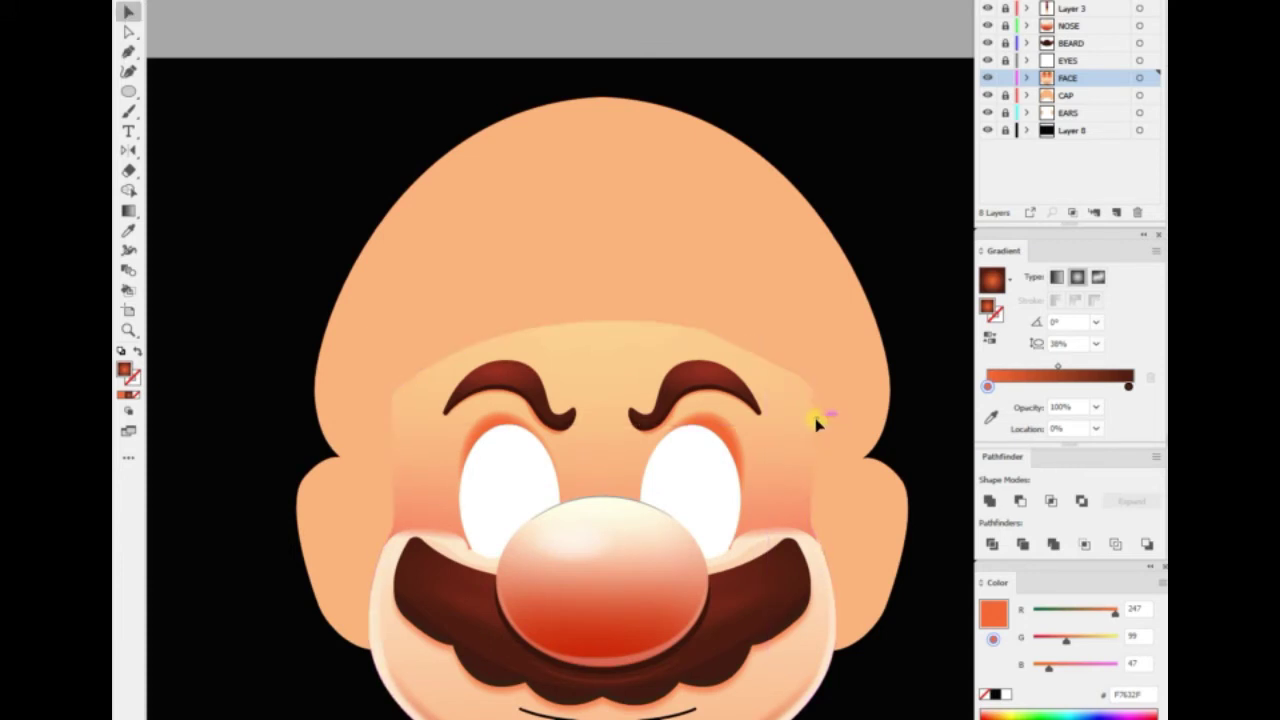
Draw a curved band shape across the forehead with the Pen tool
left_click_drag(588, 349, 598, 352)
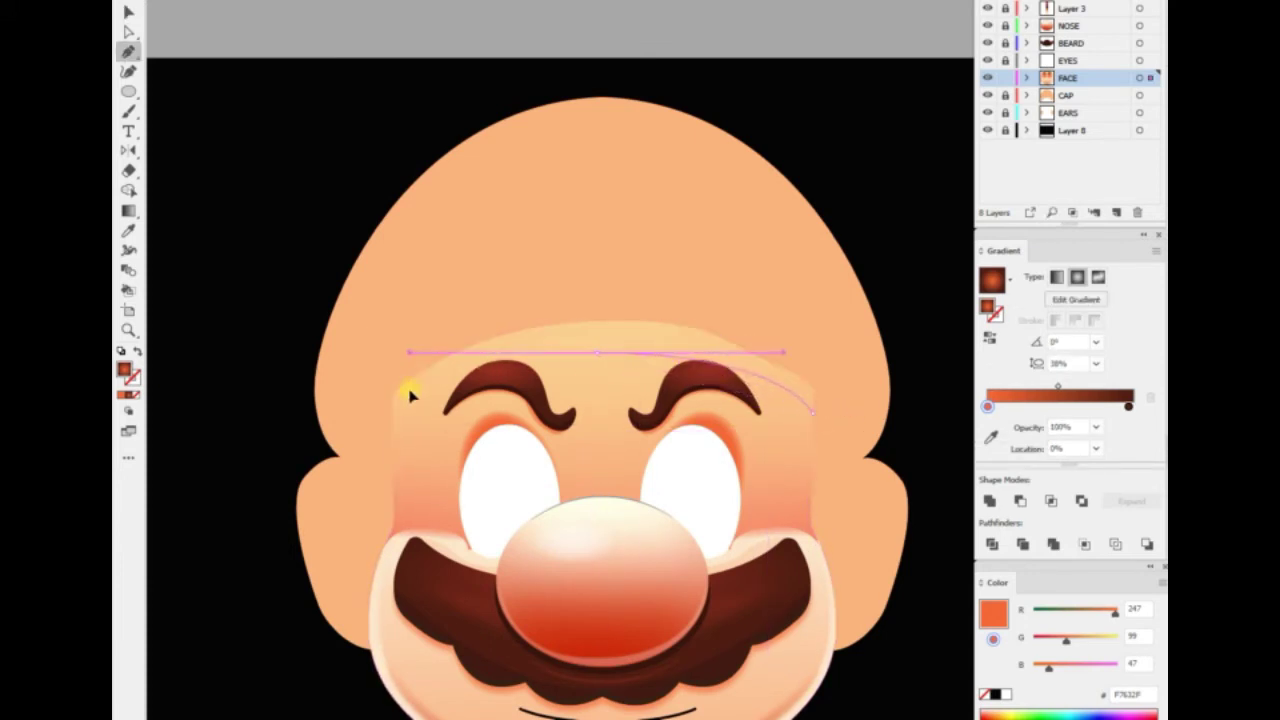
left_click_drag(410, 396, 392, 430)
left_click_drag(463, 370, 378, 414)
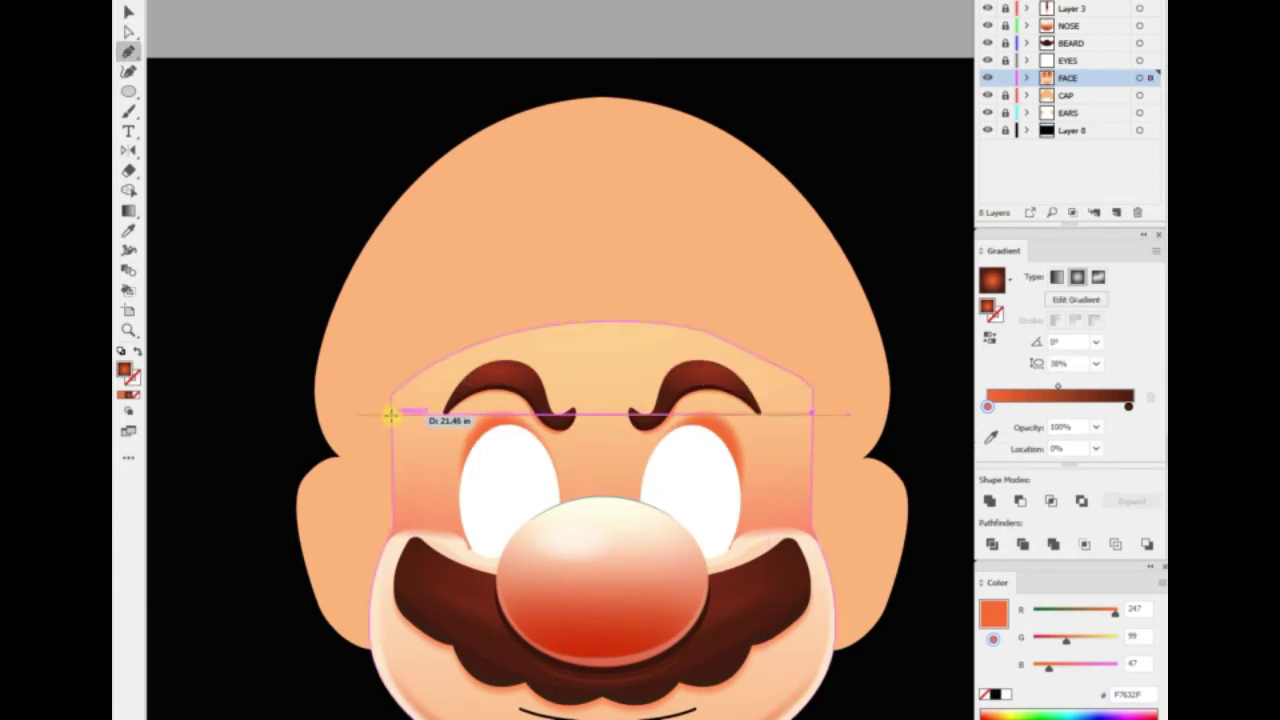
key("p")
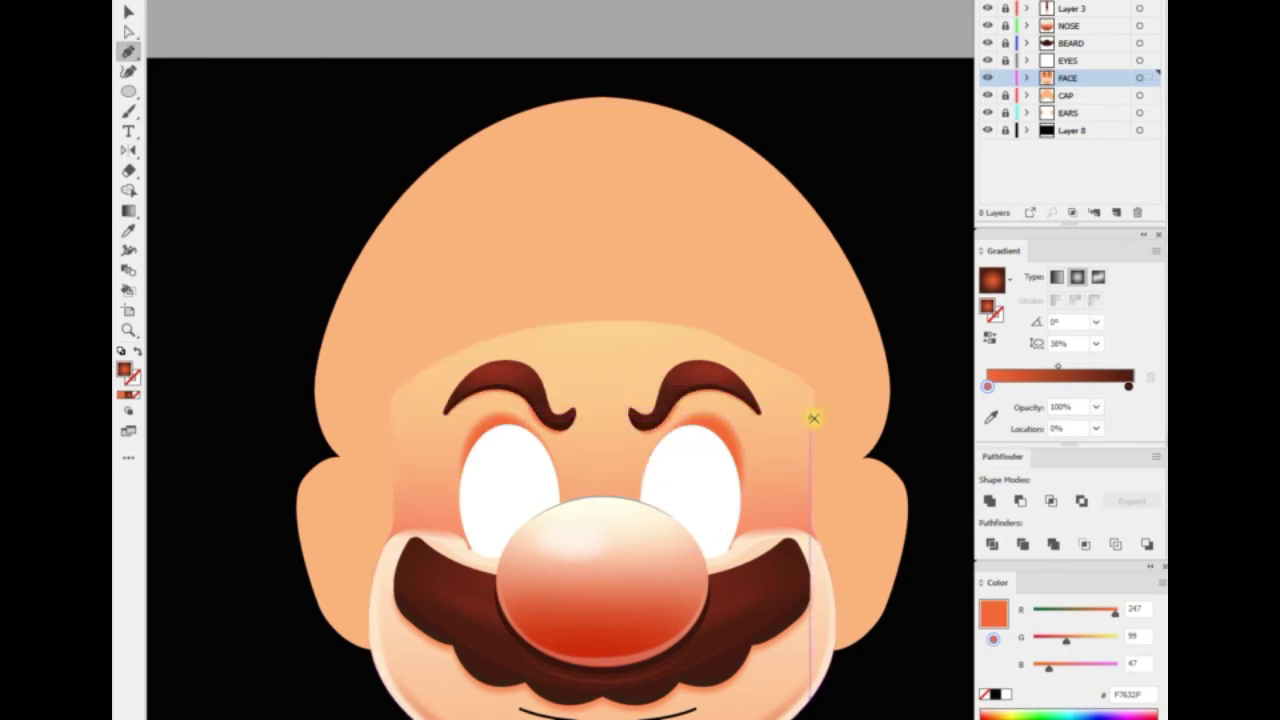
left_click_drag(813, 408, 596, 345)
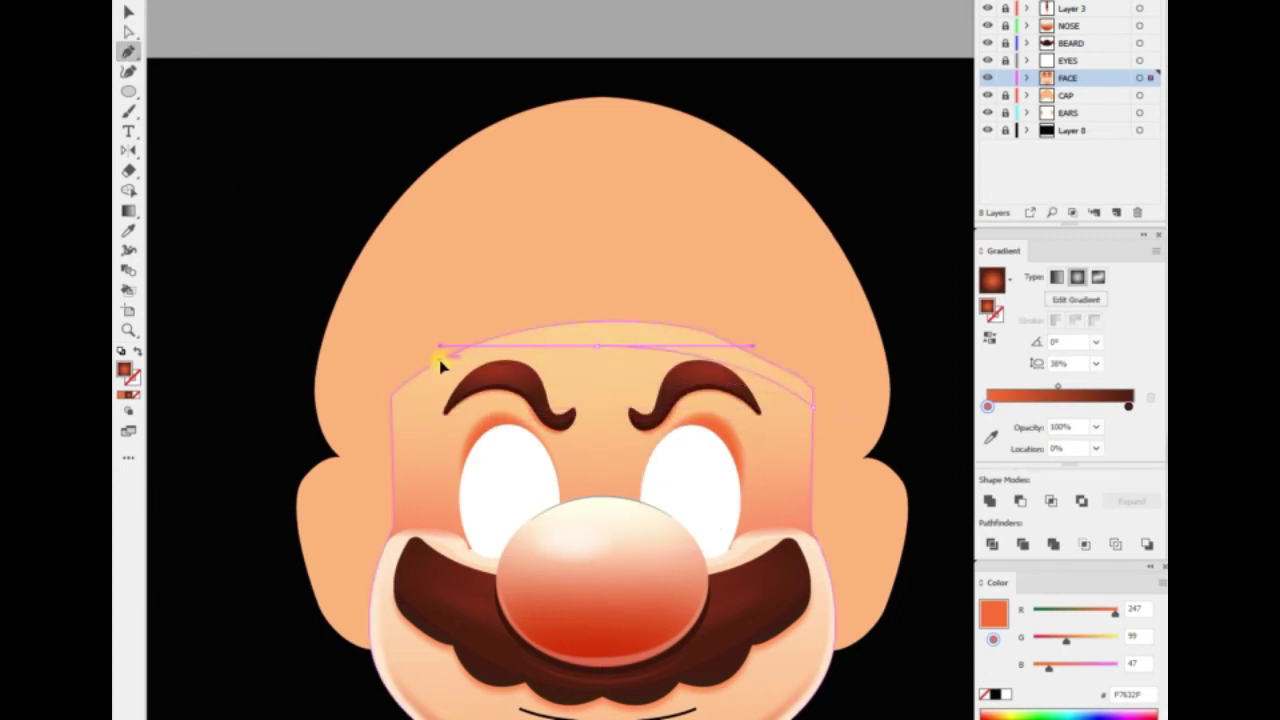
left_click_drag(440, 366, 393, 418)
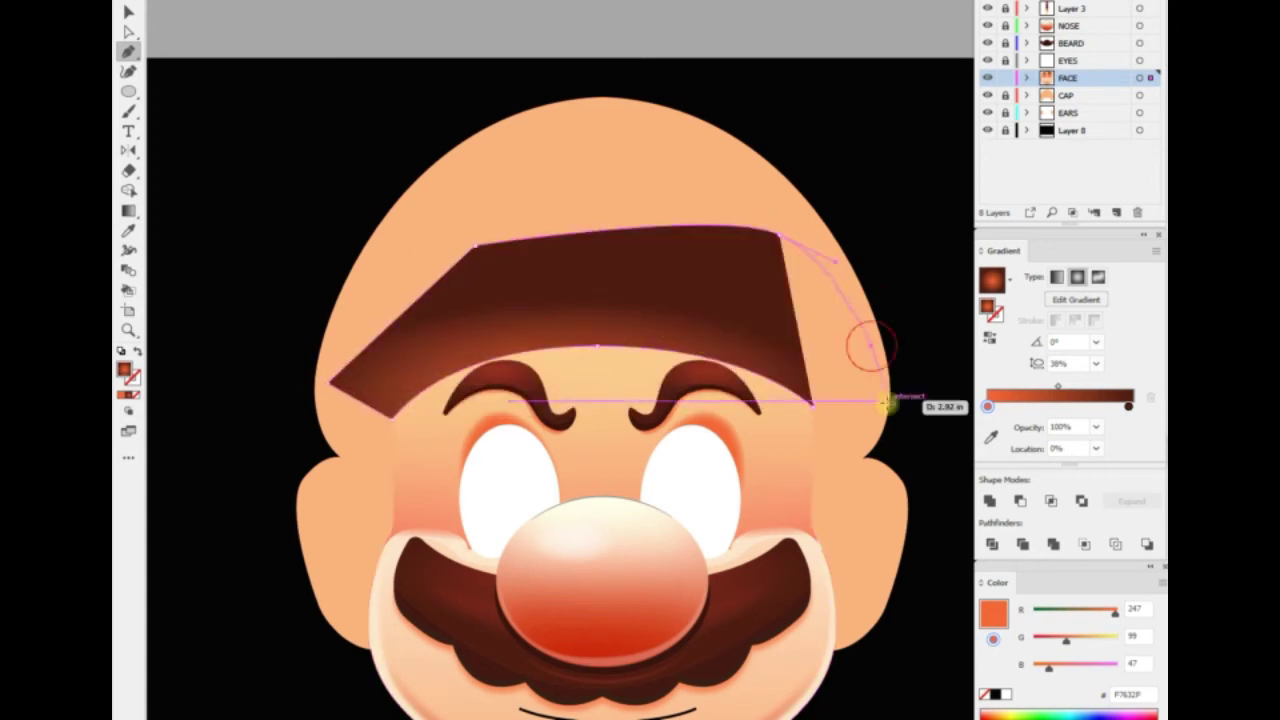
left_click(1057, 277)
Fill the forehead band with a vertical linear gradient
key("Return")
left_click(927, 250)
key("Return")
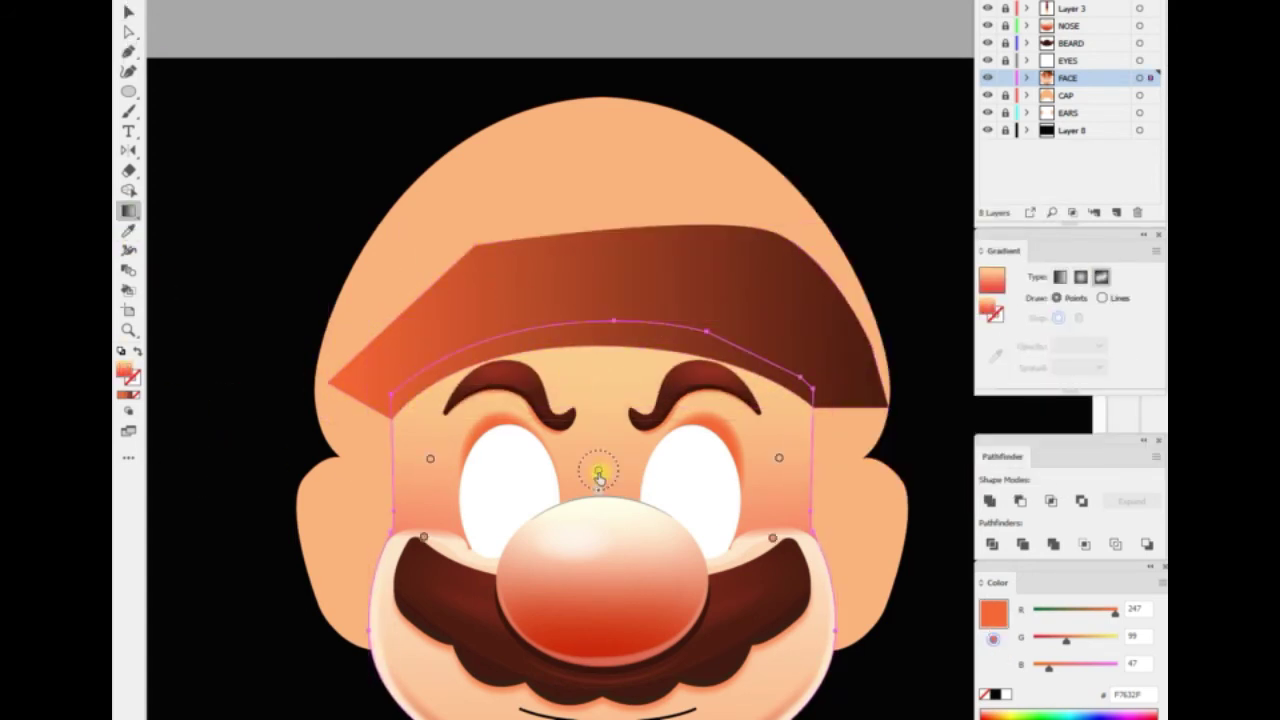
left_click(510, 330)
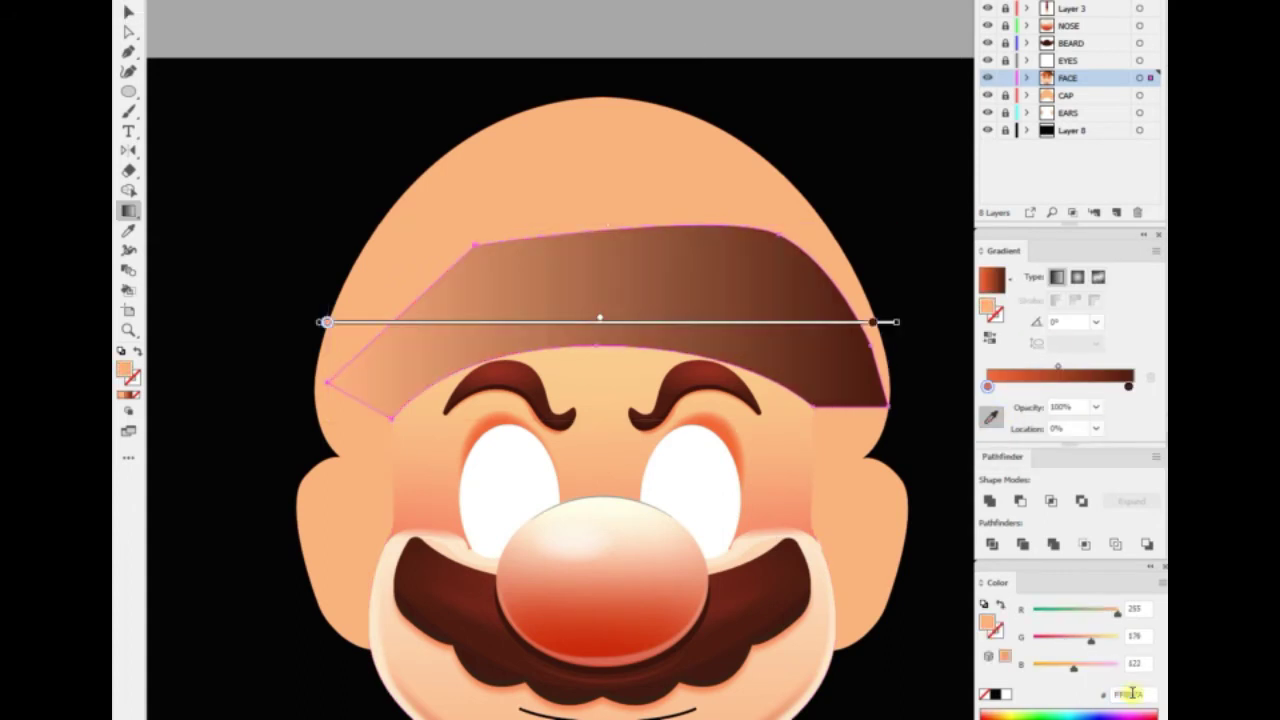
left_click_drag(560, 278, 562, 440)
key("v")
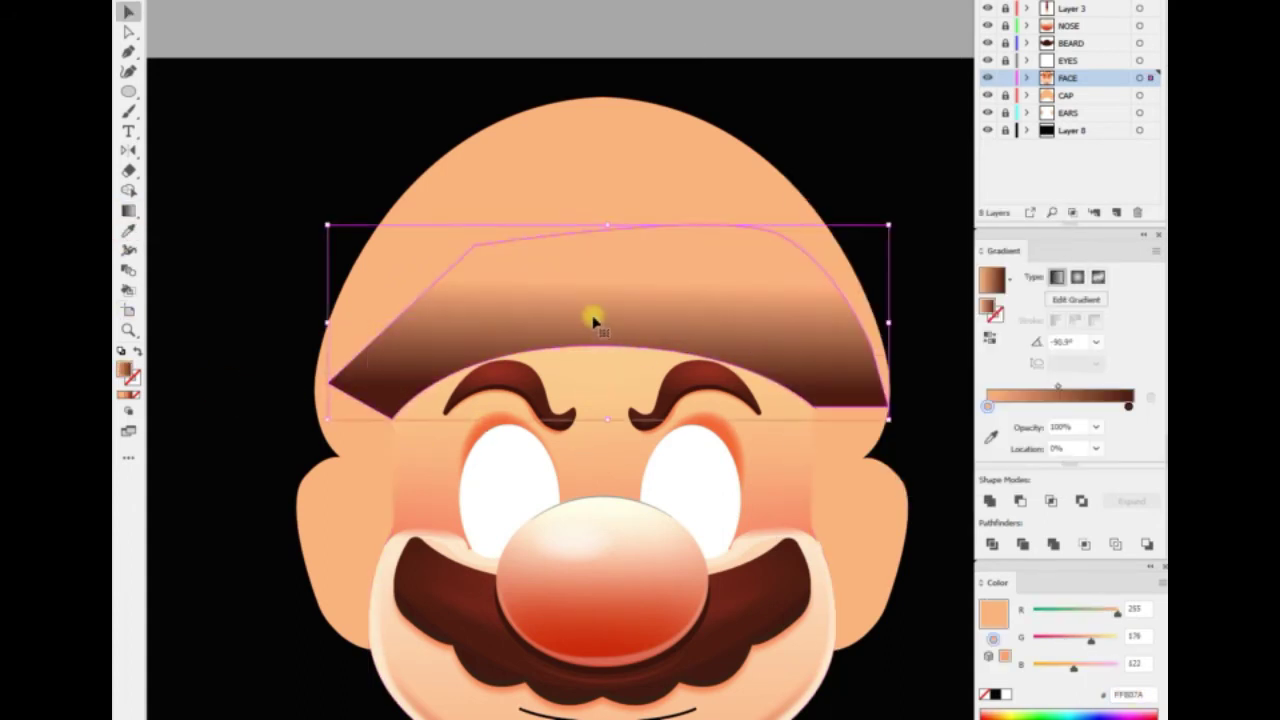
Intersect a copy of the band with the face and shade it peach at bottom, brown on top
key("Return")
left_click(843, 460)
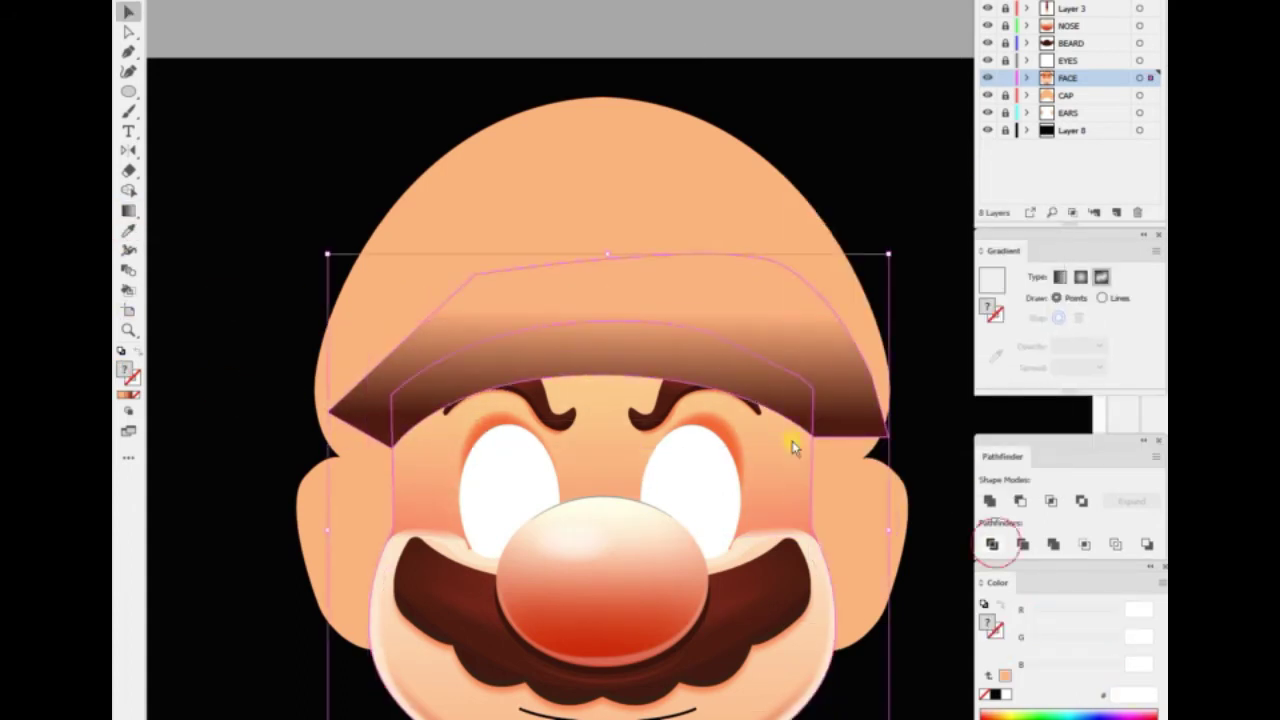
left_click(420, 444, "shift")
left_click_drag(600, 450, 604, 278)
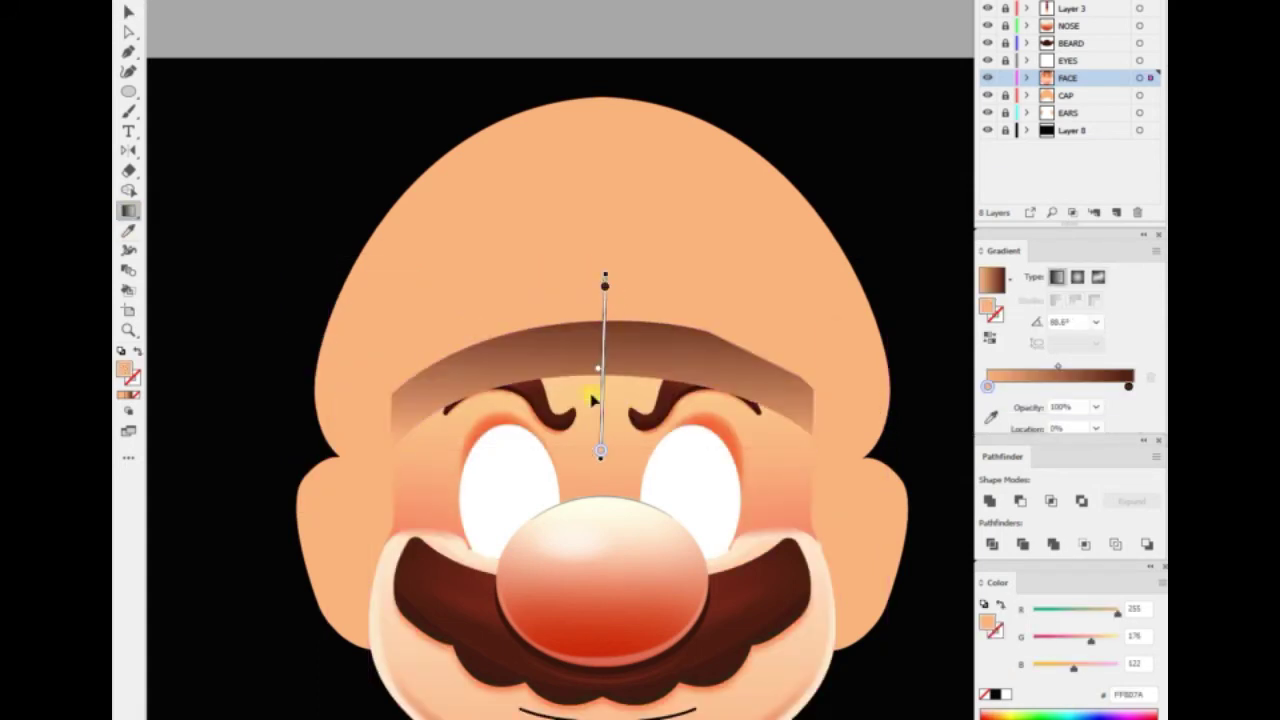
key("v")
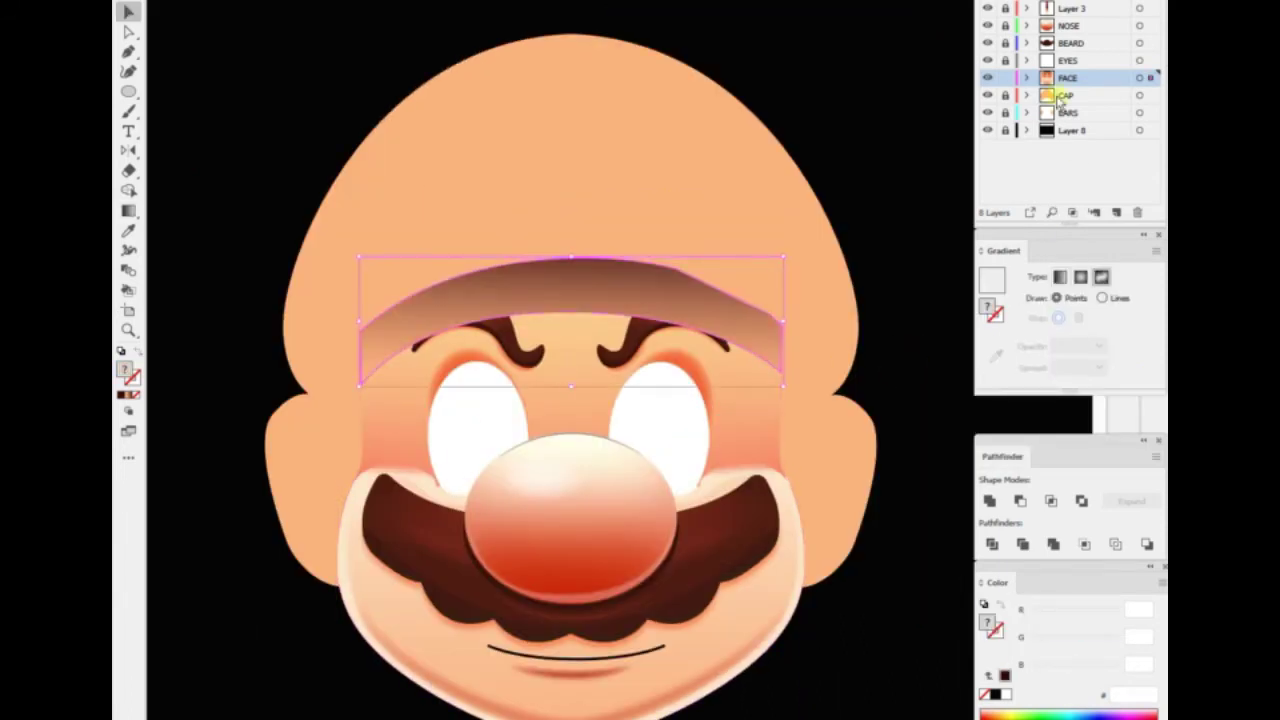
Put dark brown at the band's top and add a peach FFB07A point at 40% opacity on the right
left_click(129, 214)
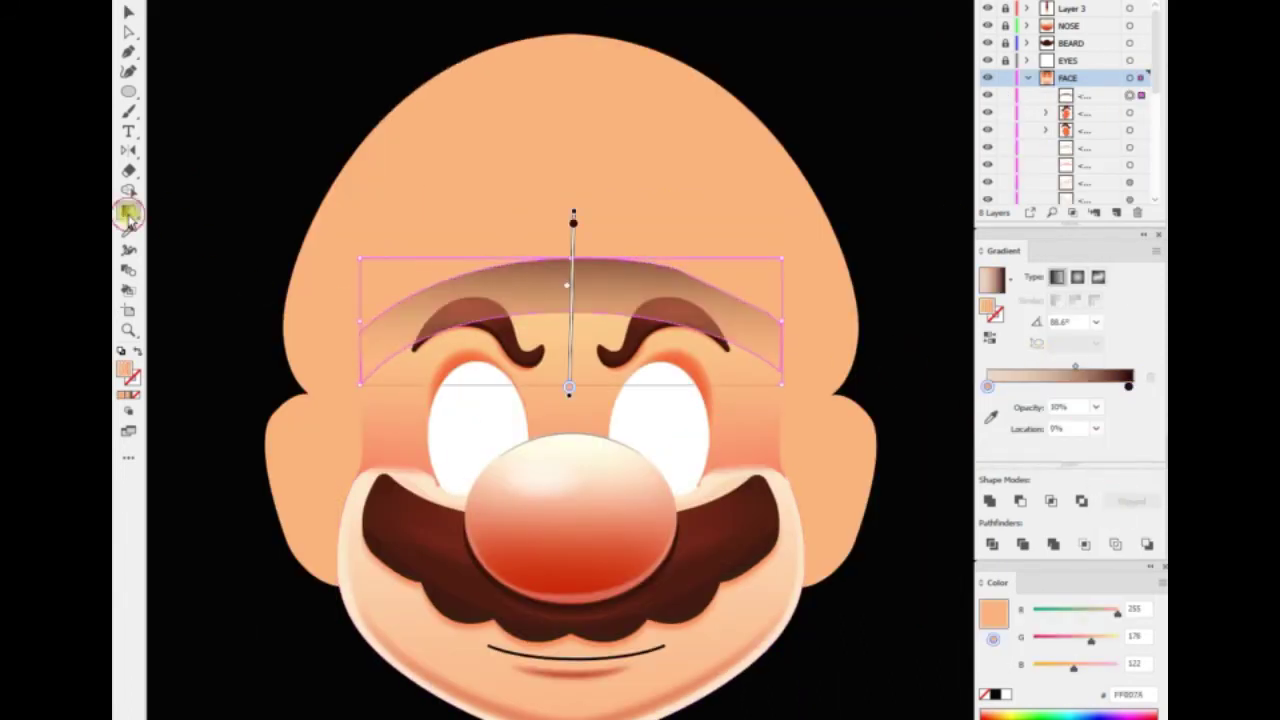
left_click_drag(574, 270, 571, 336)
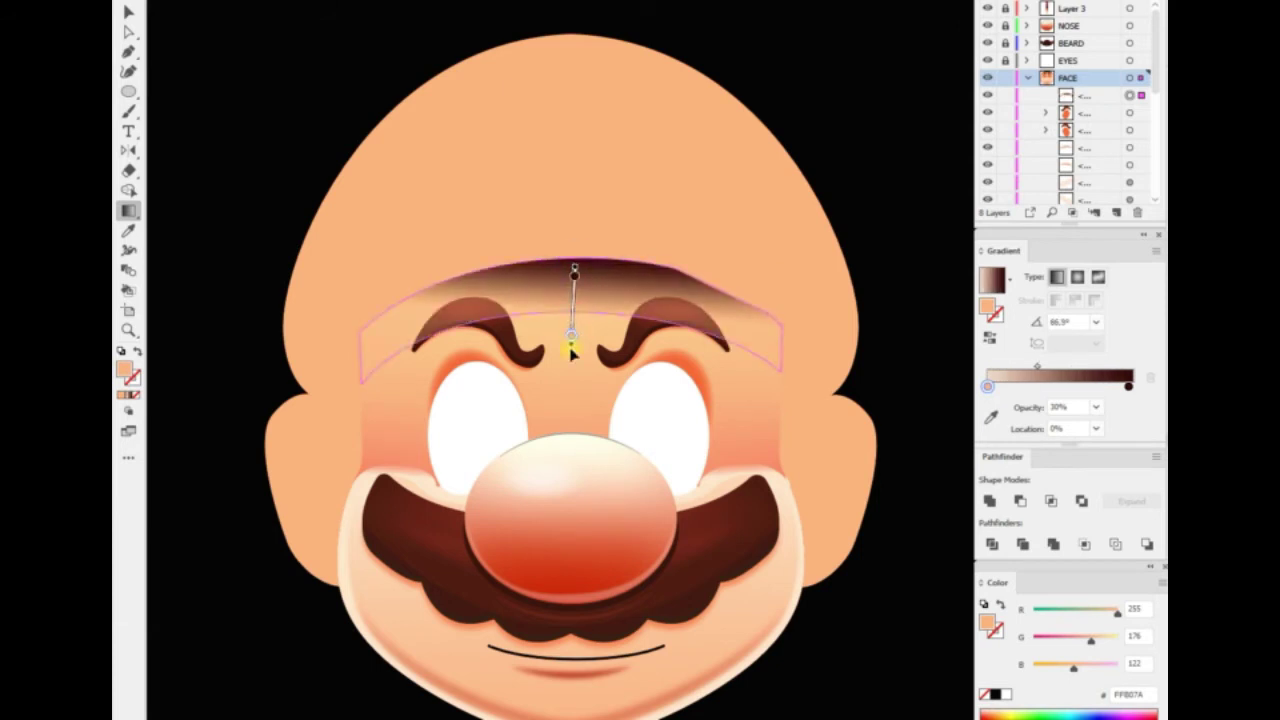
key("v")
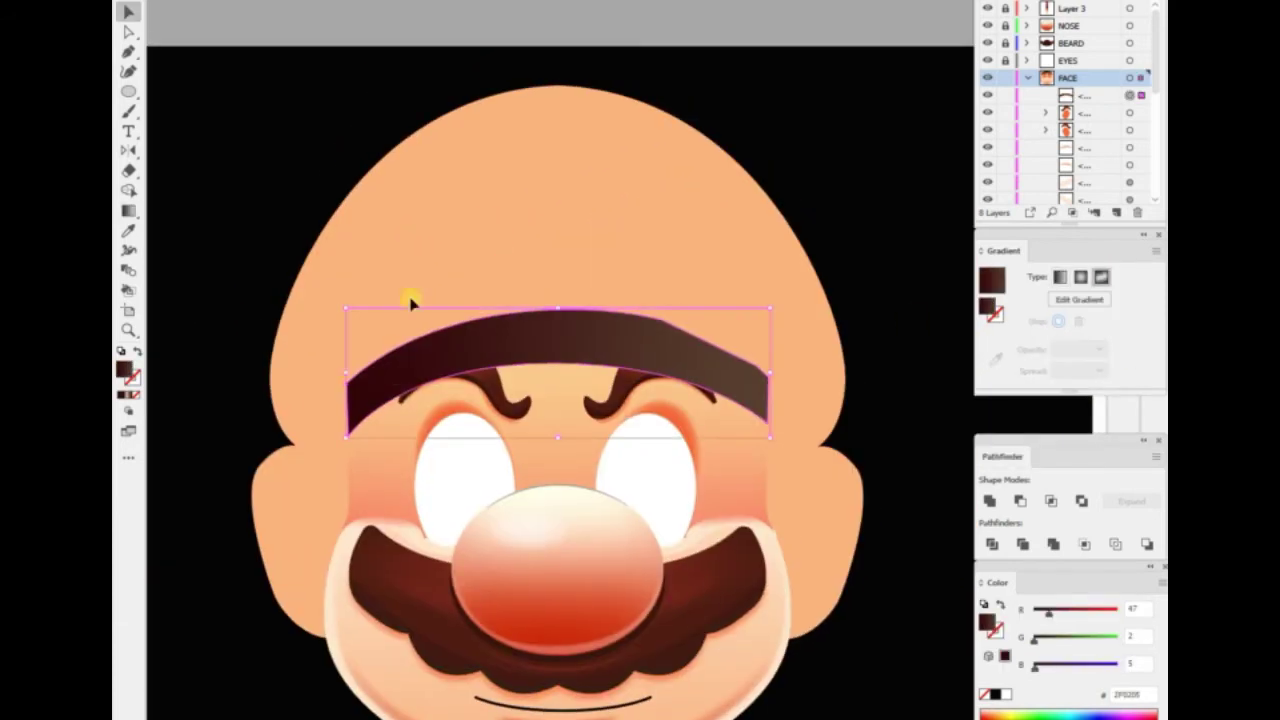
left_click(551, 317)
left_click(742, 368)
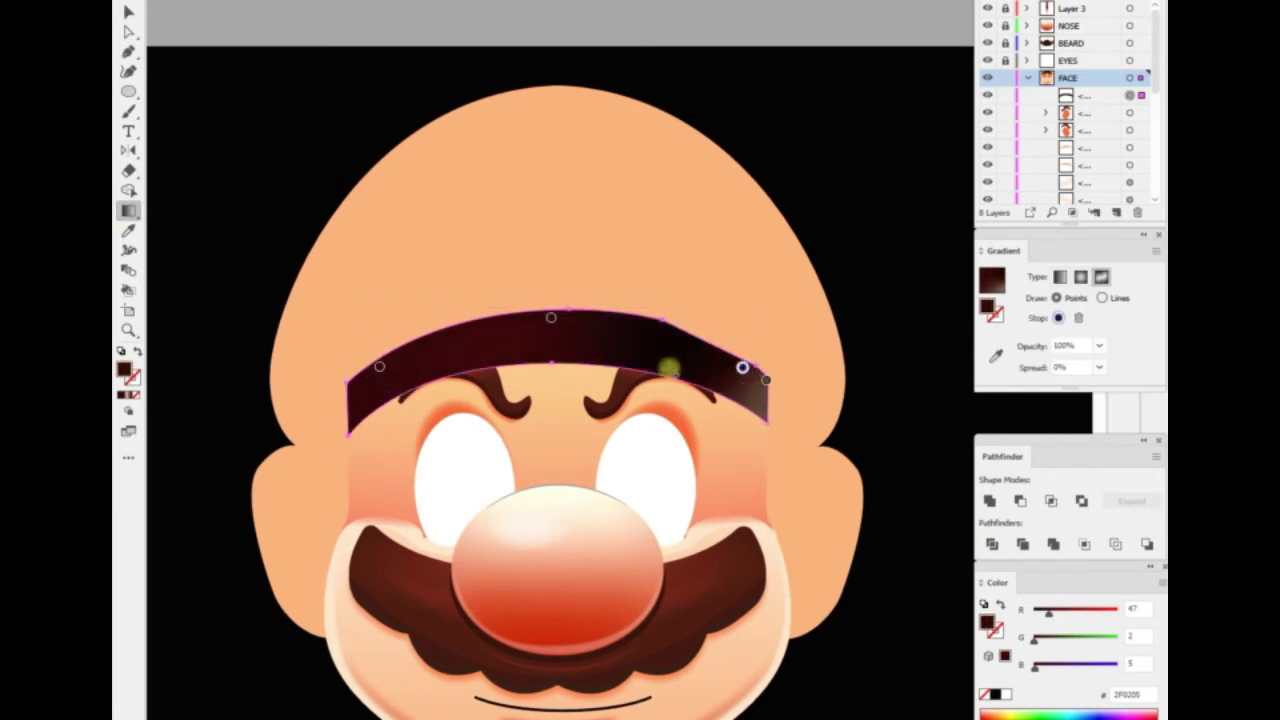
type("FFB07A")
key("Return")
left_click_drag(640, 360, 745, 393)
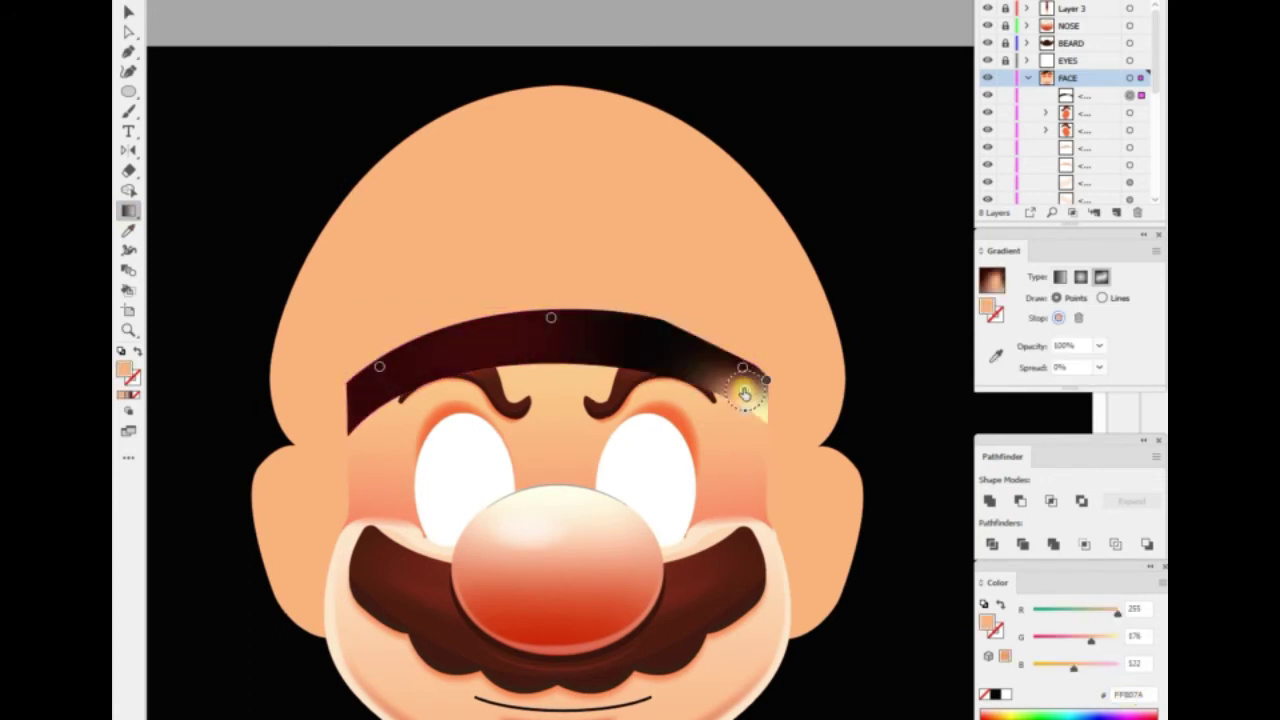
left_click(1099, 345)
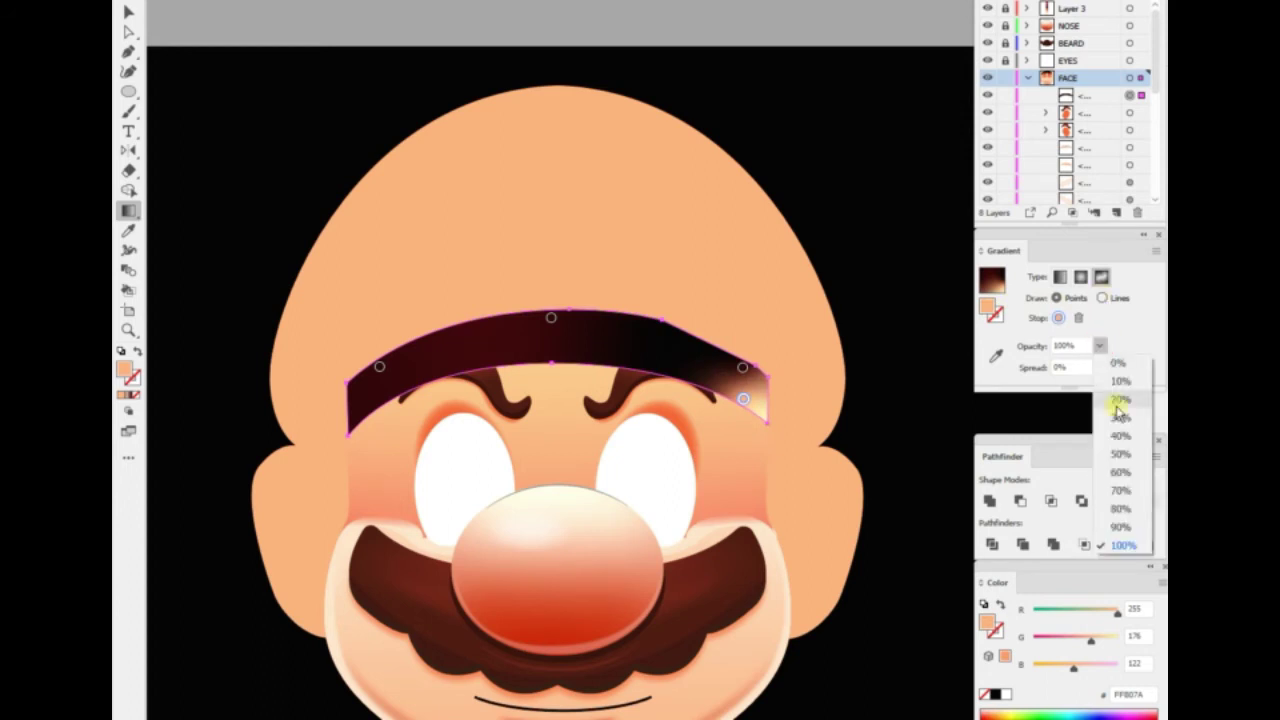
left_click(1115, 439)
left_click(757, 408)
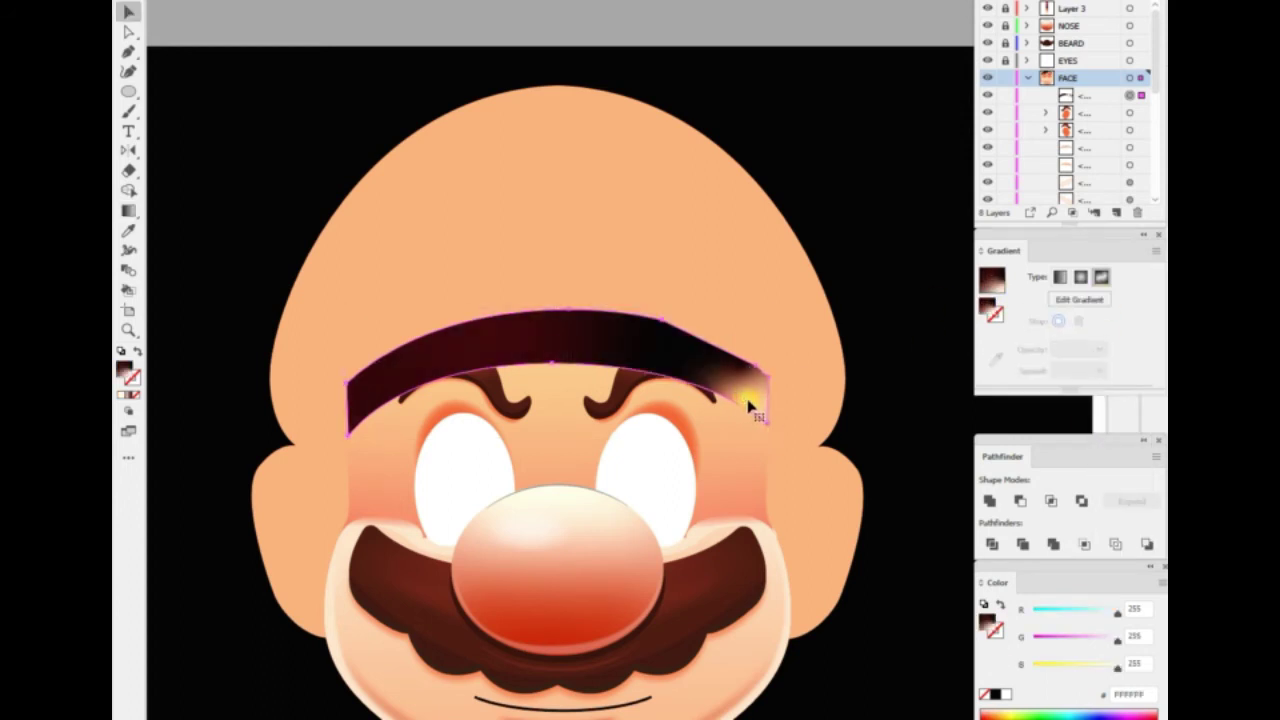
Switch the freeform gradient to Lines and draw a gradient line along the arc
key("g")
left_click(663, 366)
left_click(538, 353)
left_click(407, 377)
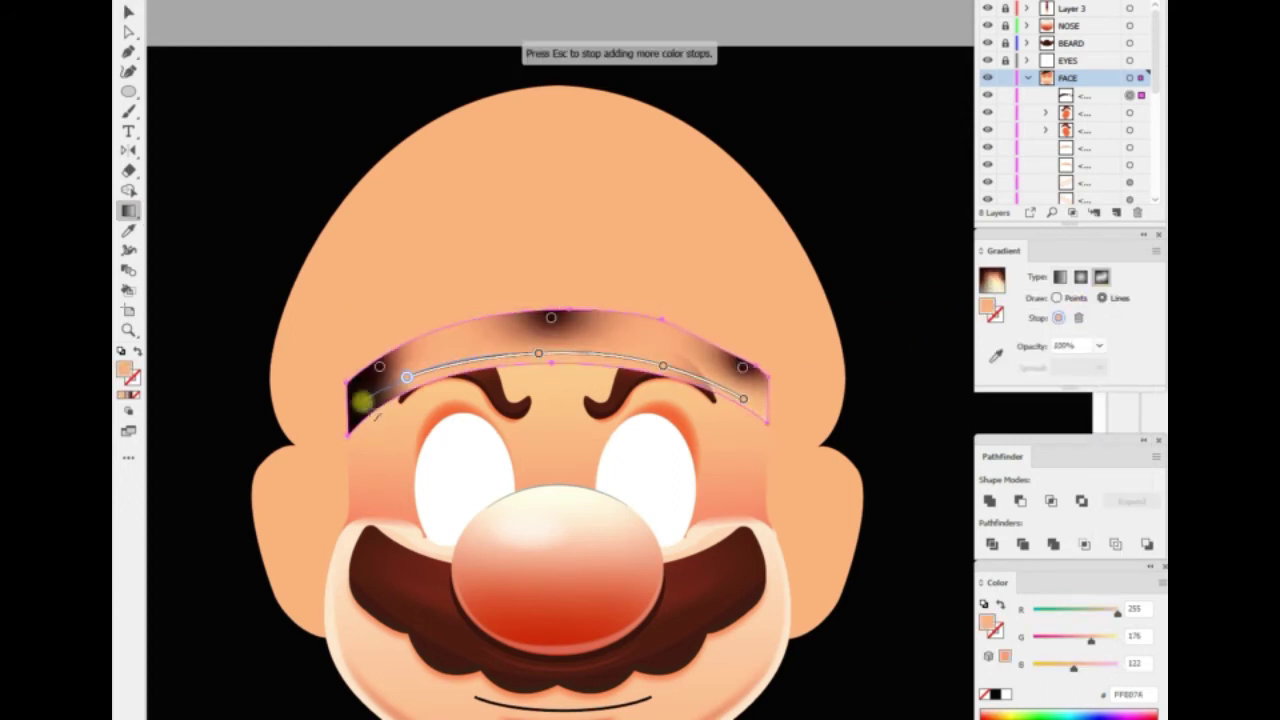
left_click(358, 408)
left_click(380, 370)
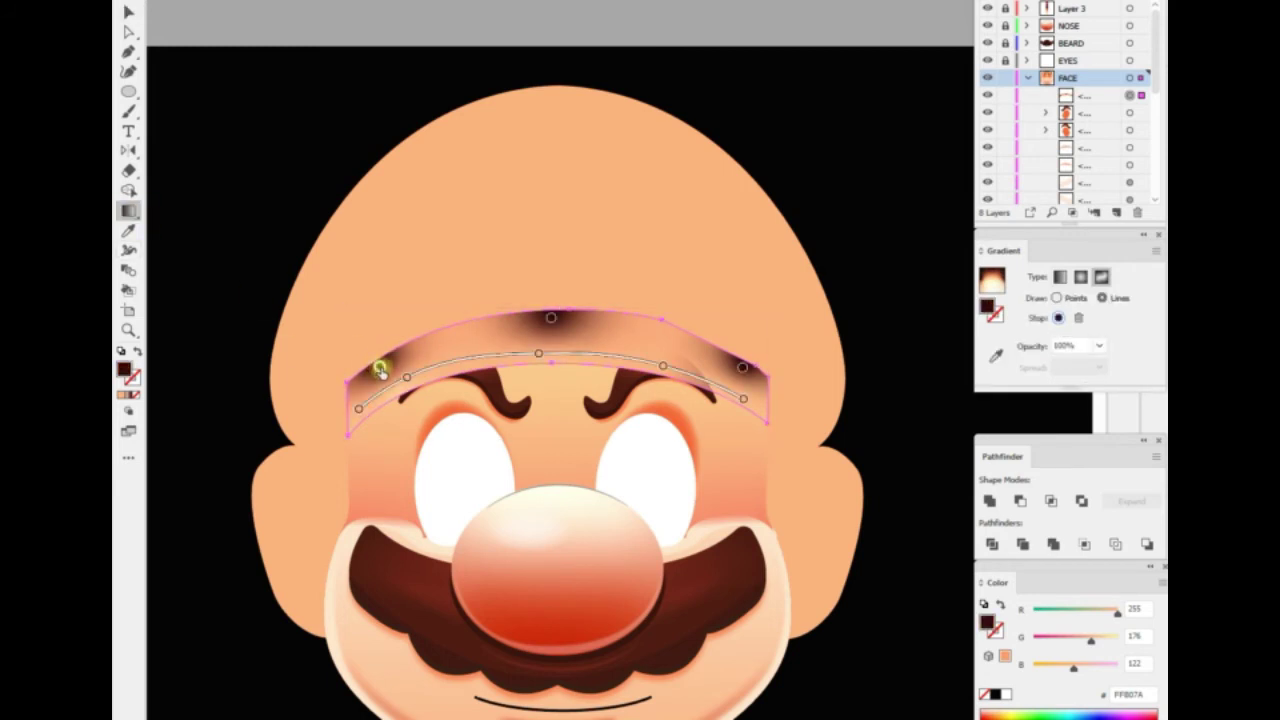
left_click(470, 328)
left_click(617, 319)
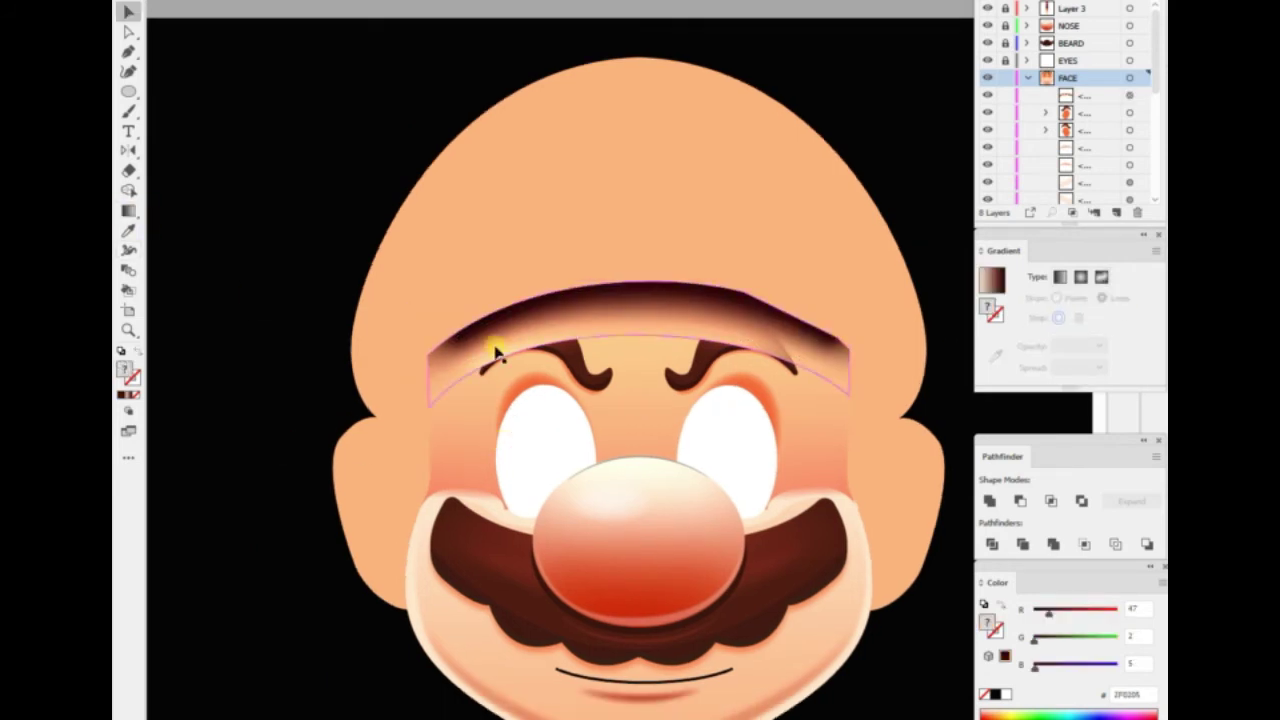
key("g")
Lower the gradient line stops' opacities, including 10% and 50%, so the shadow fades downward
left_click(441, 380)
left_click(1099, 346)
left_click(1117, 453)
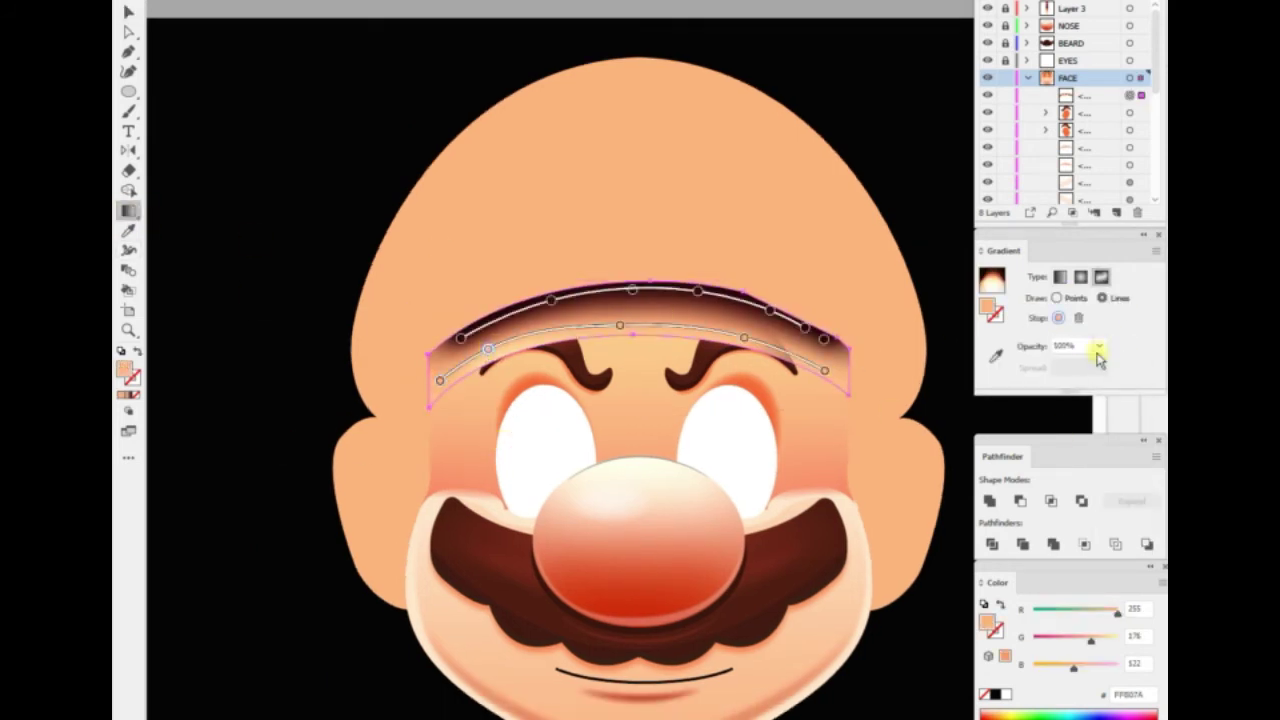
left_click(1099, 346)
left_click(1120, 381)
left_click(743, 340)
left_click(1099, 346)
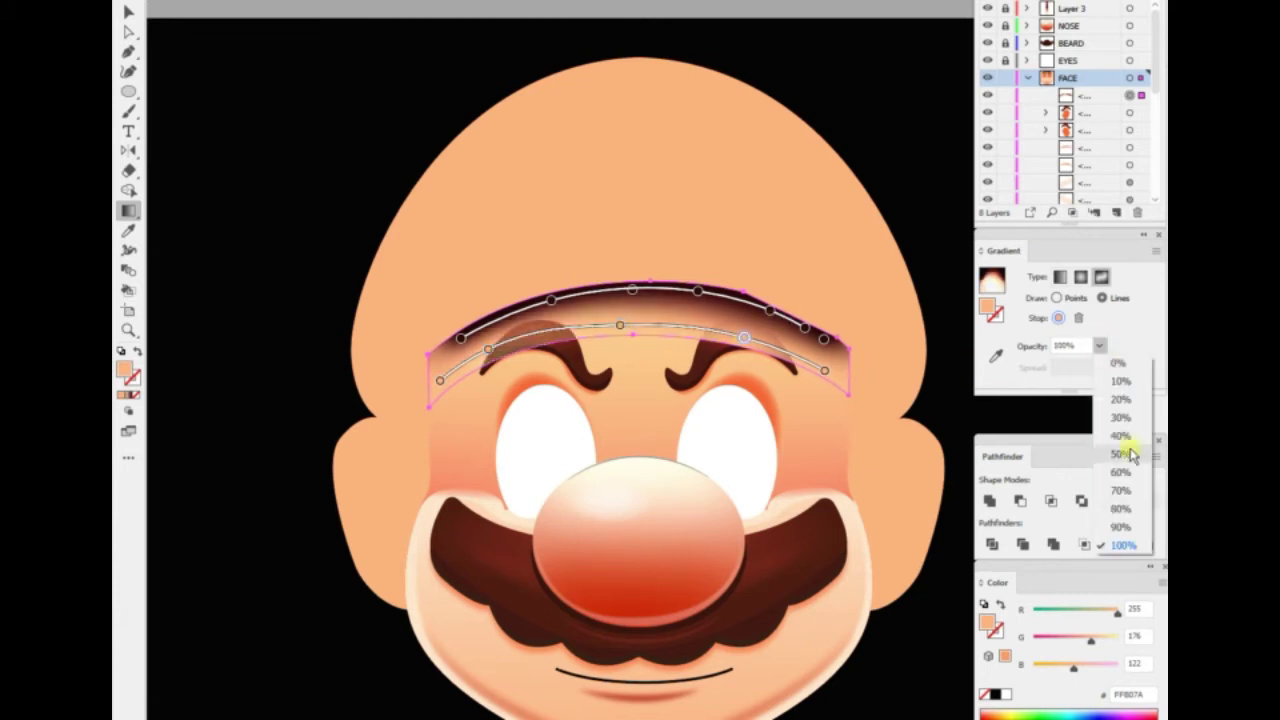
left_click(1120, 421)
left_click(1099, 346)
left_click(1120, 418)
key("v")
Reselect the brow band and review its freeform gradient points
left_click(210, 483)
key("ctrl+z")
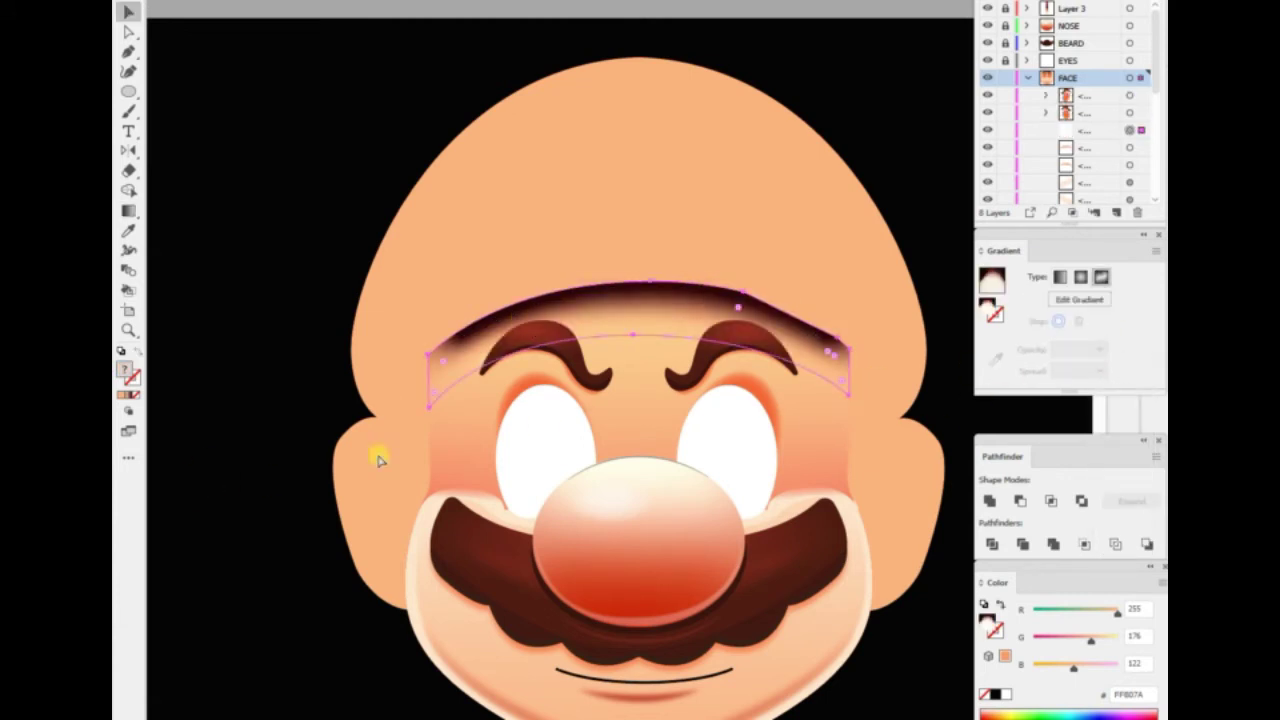
key("g")
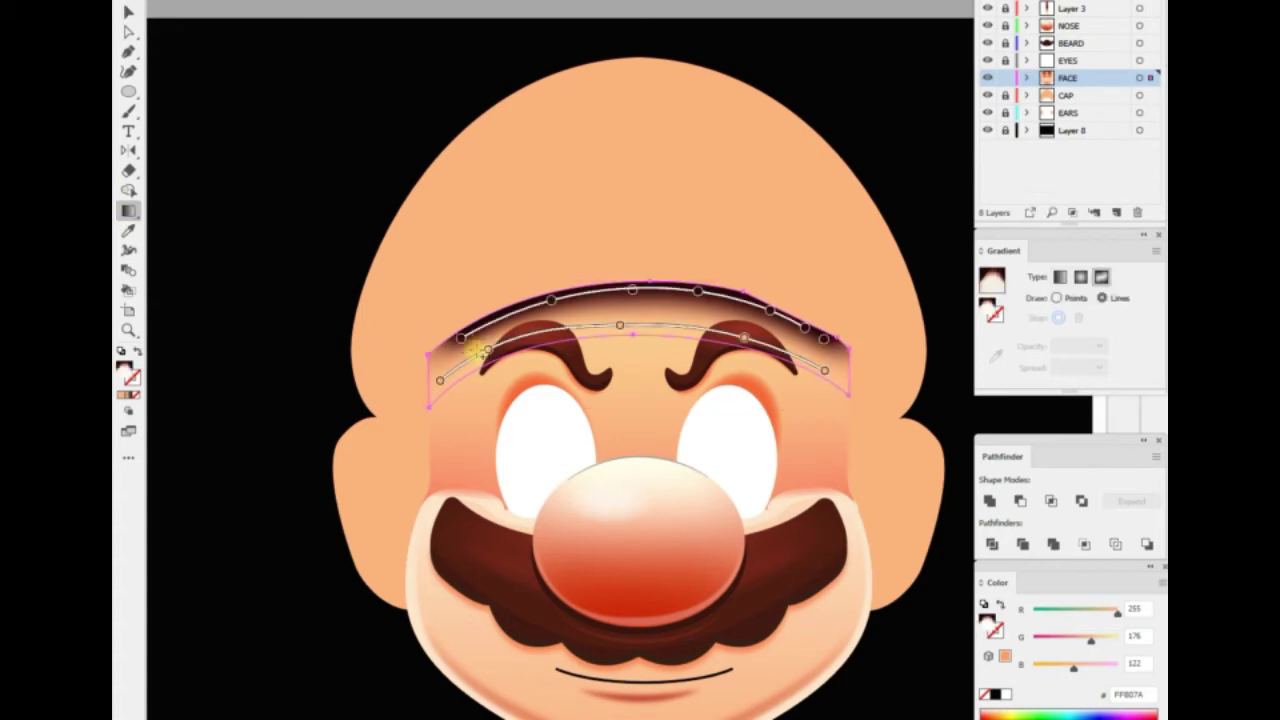
key("v")
left_click(128, 212)
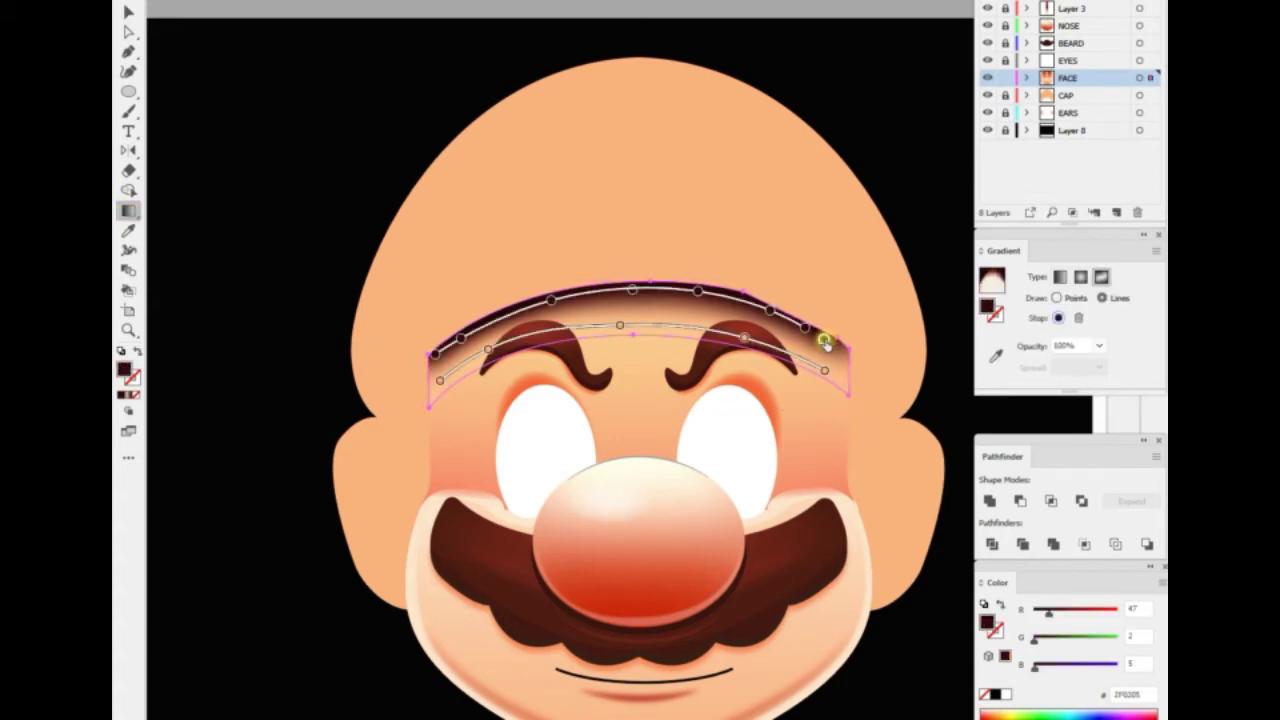
key("v")
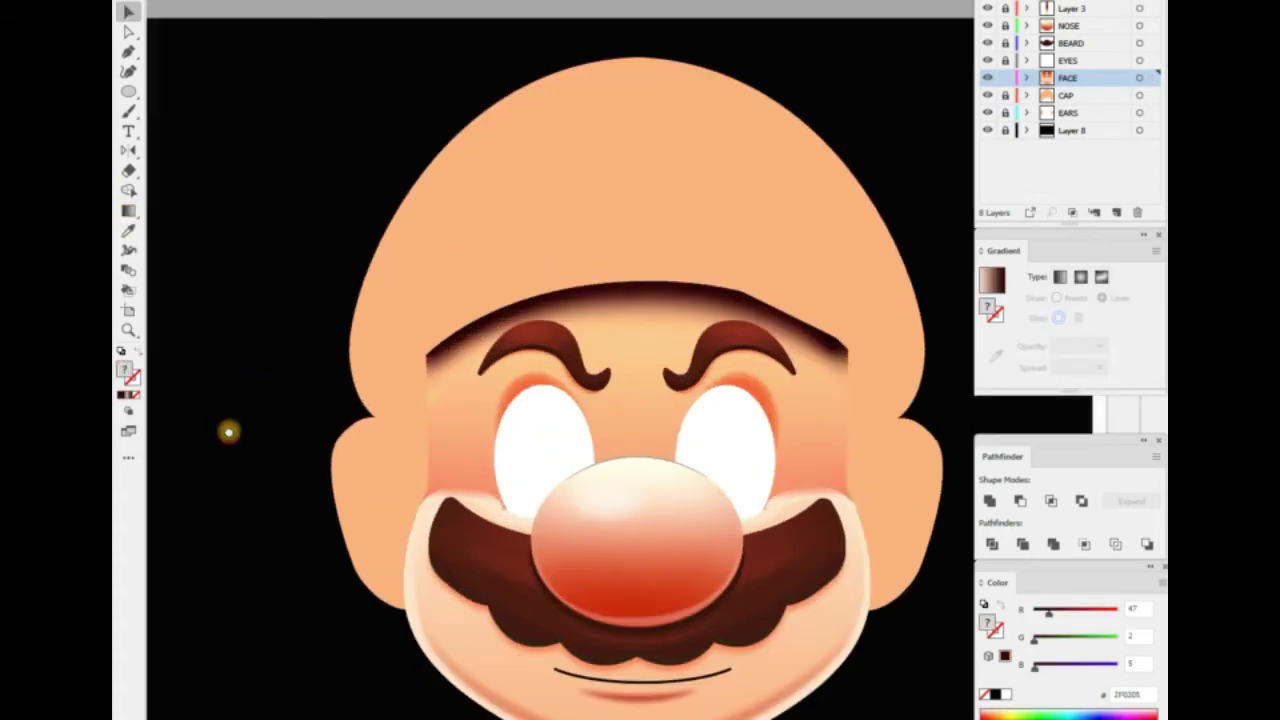
scroll(226, 431, "down", 1)
Nudge the forehead band's lower edge down and copy the band in place with a zero-offset Move
left_click_drag(612, 379, 612, 383)
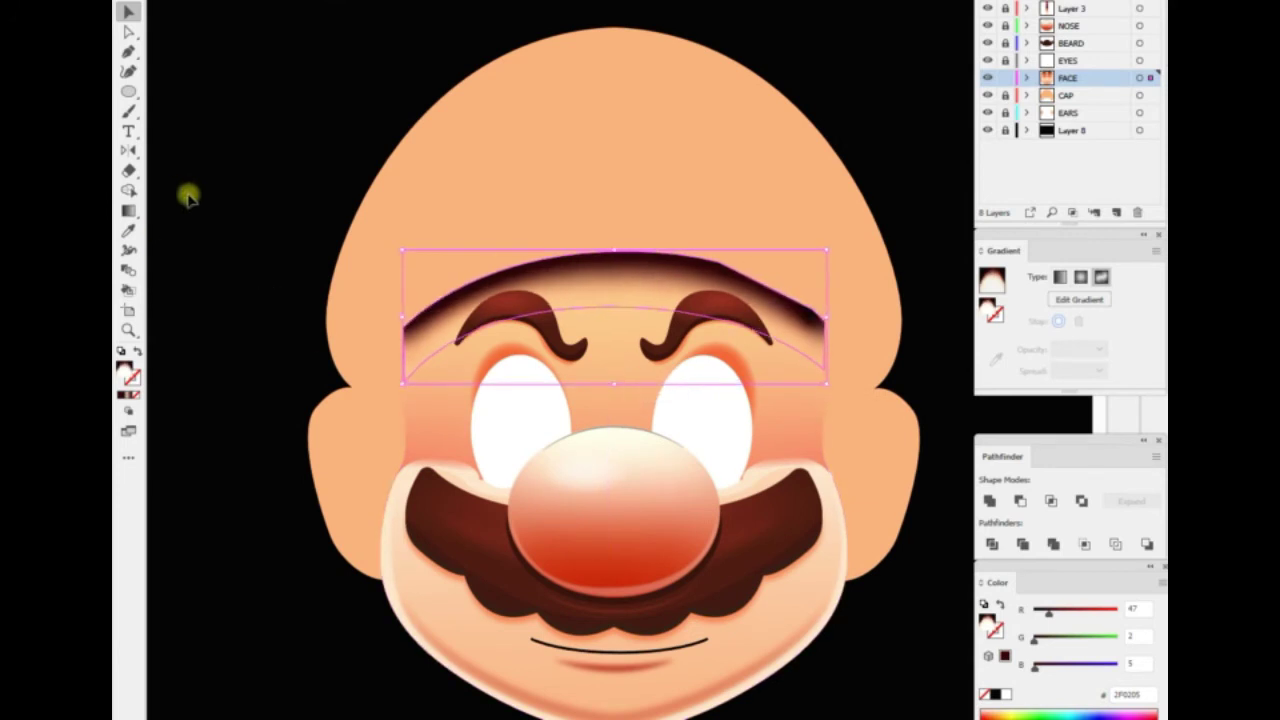
left_click(1100, 277)
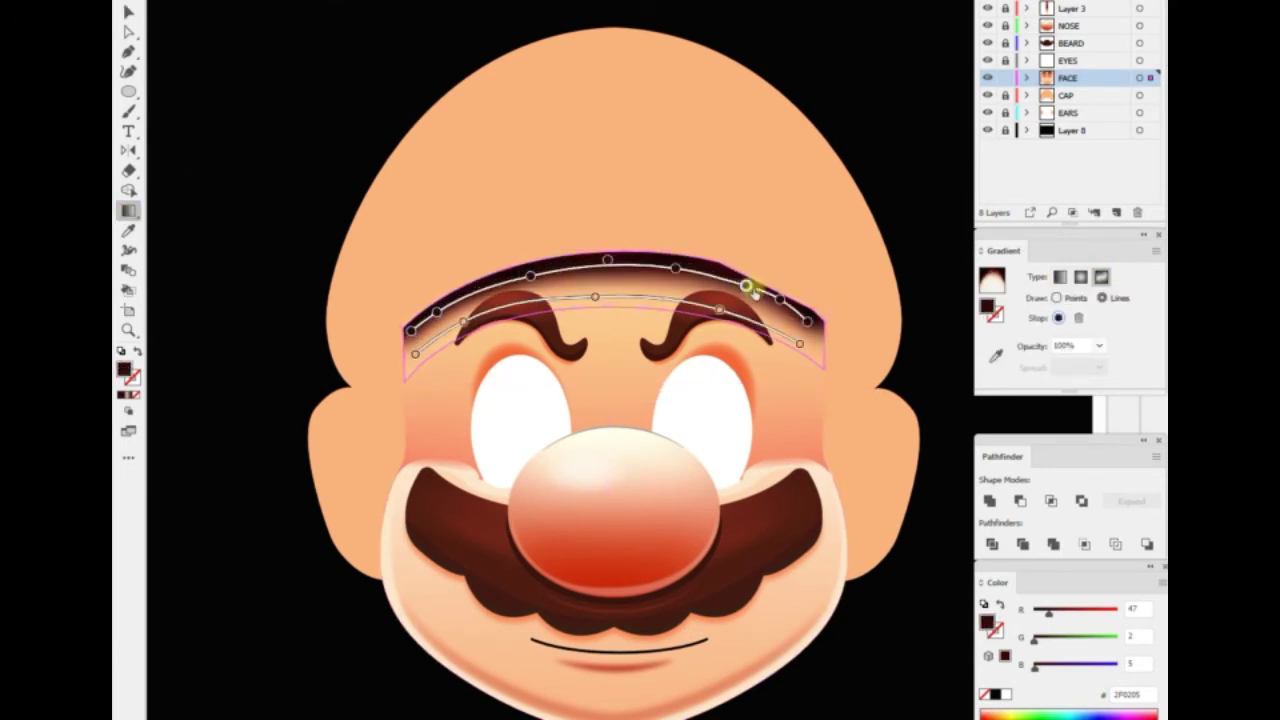
key("v")
left_click(266, 409)
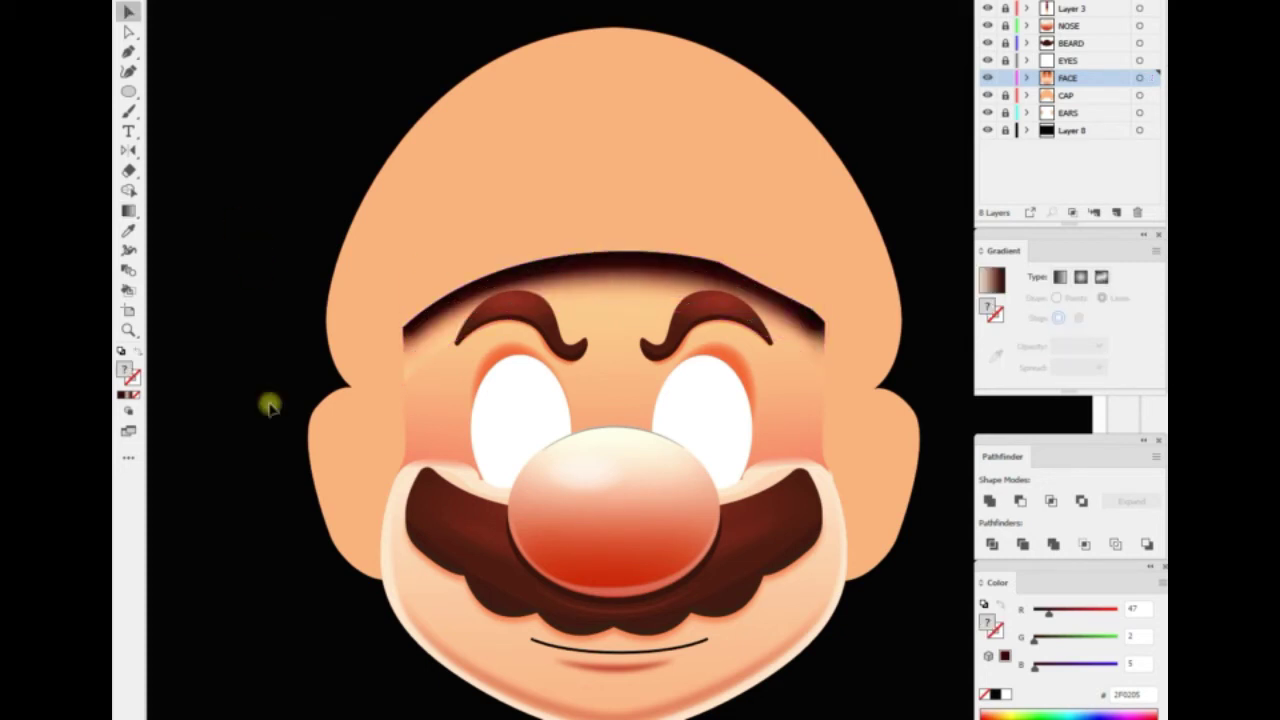
scroll(260, 395, "down", 1)
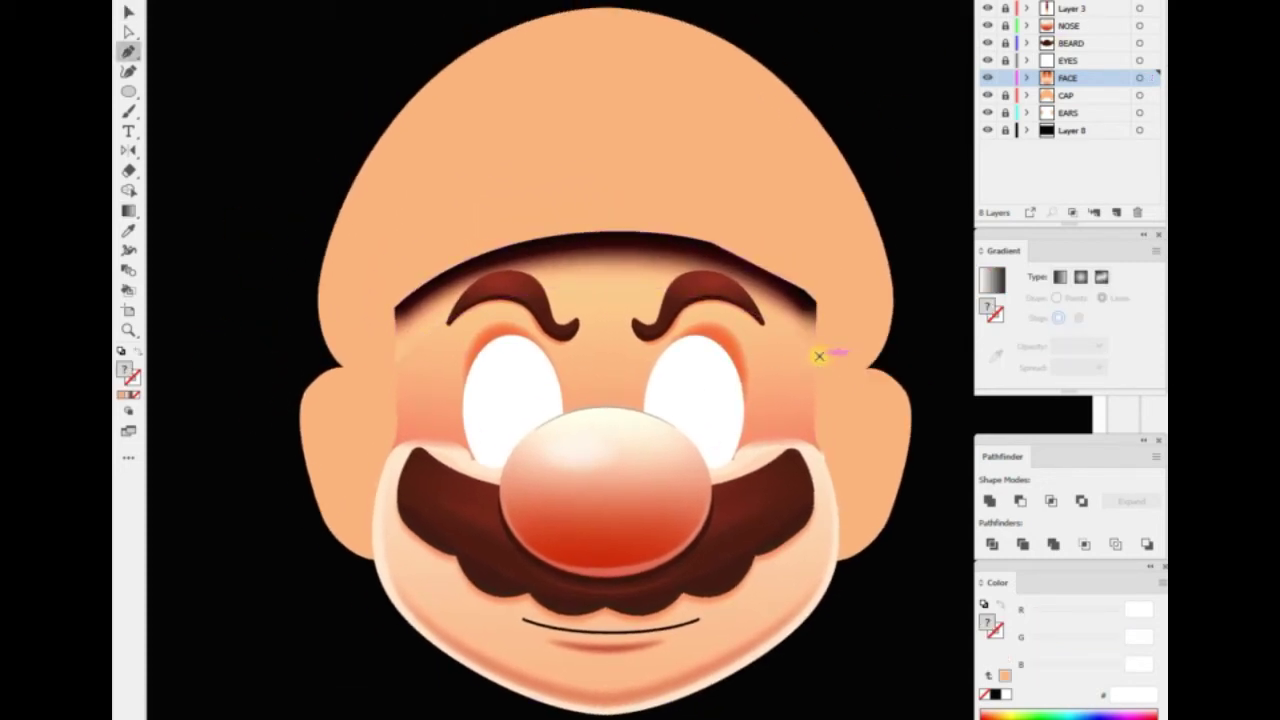
key("Return")
left_click(846, 457)
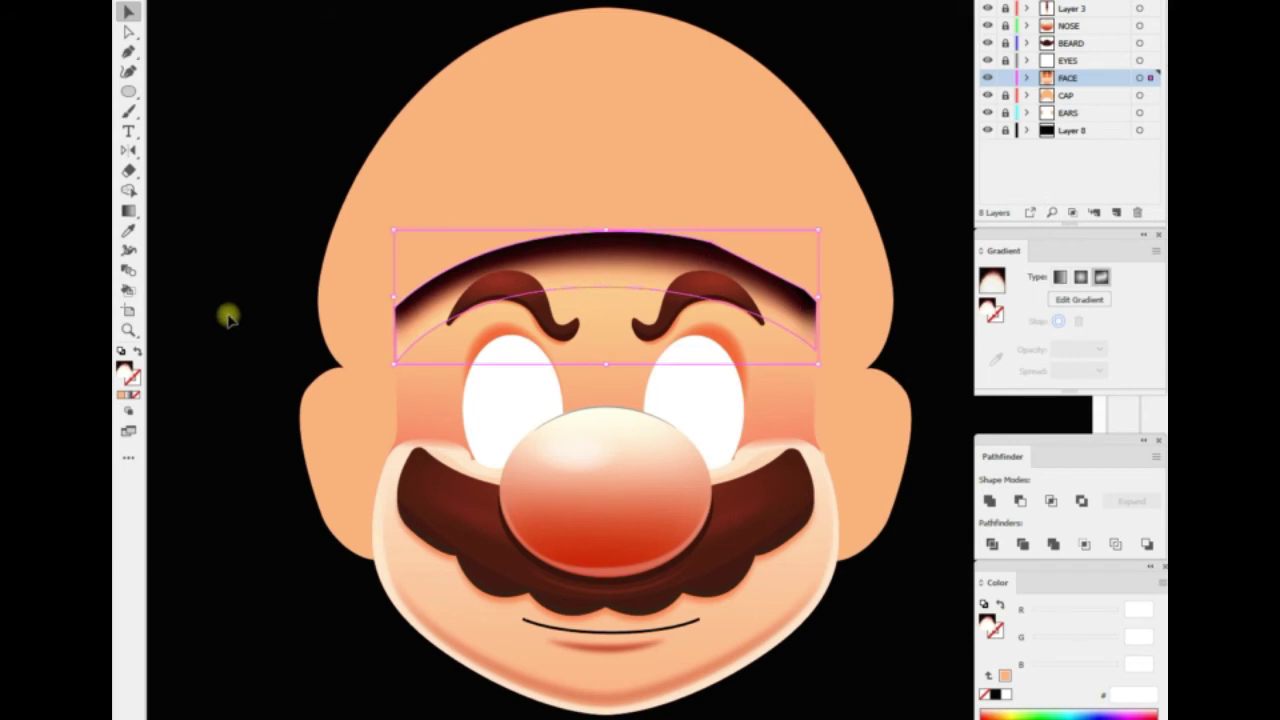
Give the band copy a vertical linear gradient from a sampled orange to peach FFB07A
left_click(1060, 277)
key("g")
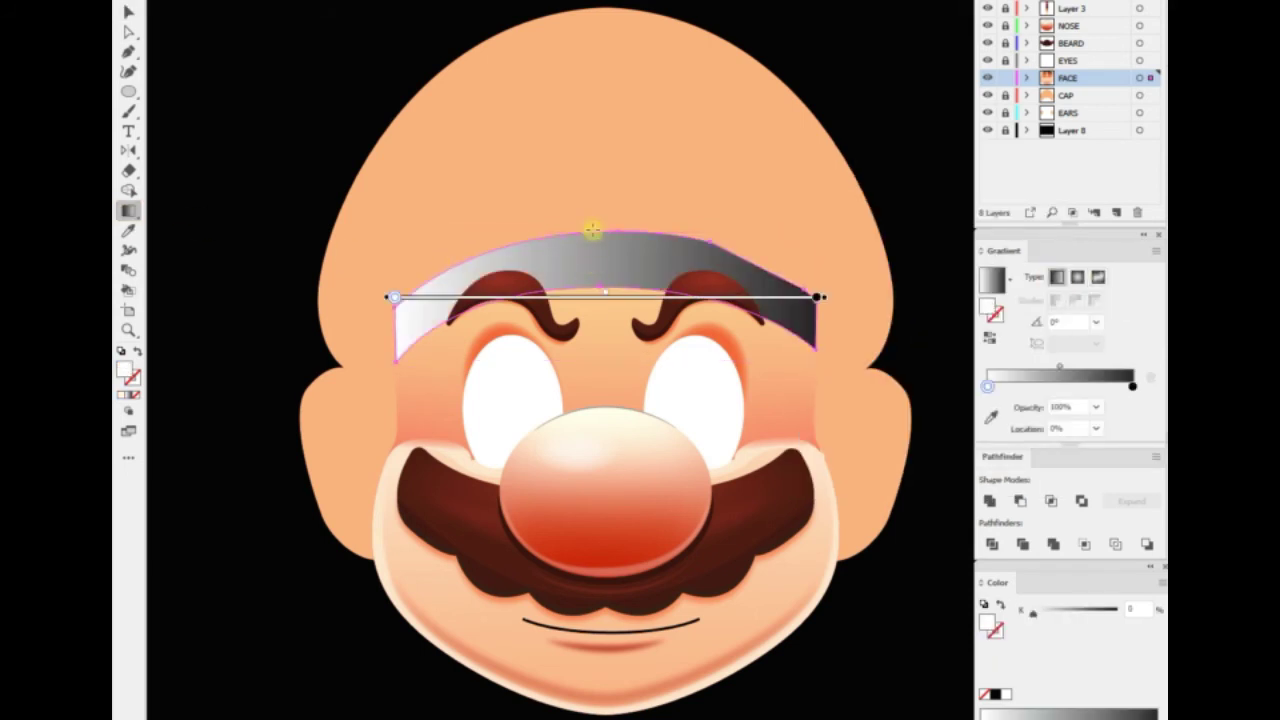
left_click_drag(589, 229, 595, 320)
left_click(1161, 582)
left_click(1080, 634)
left_click(1130, 693)
type("FFB07A")
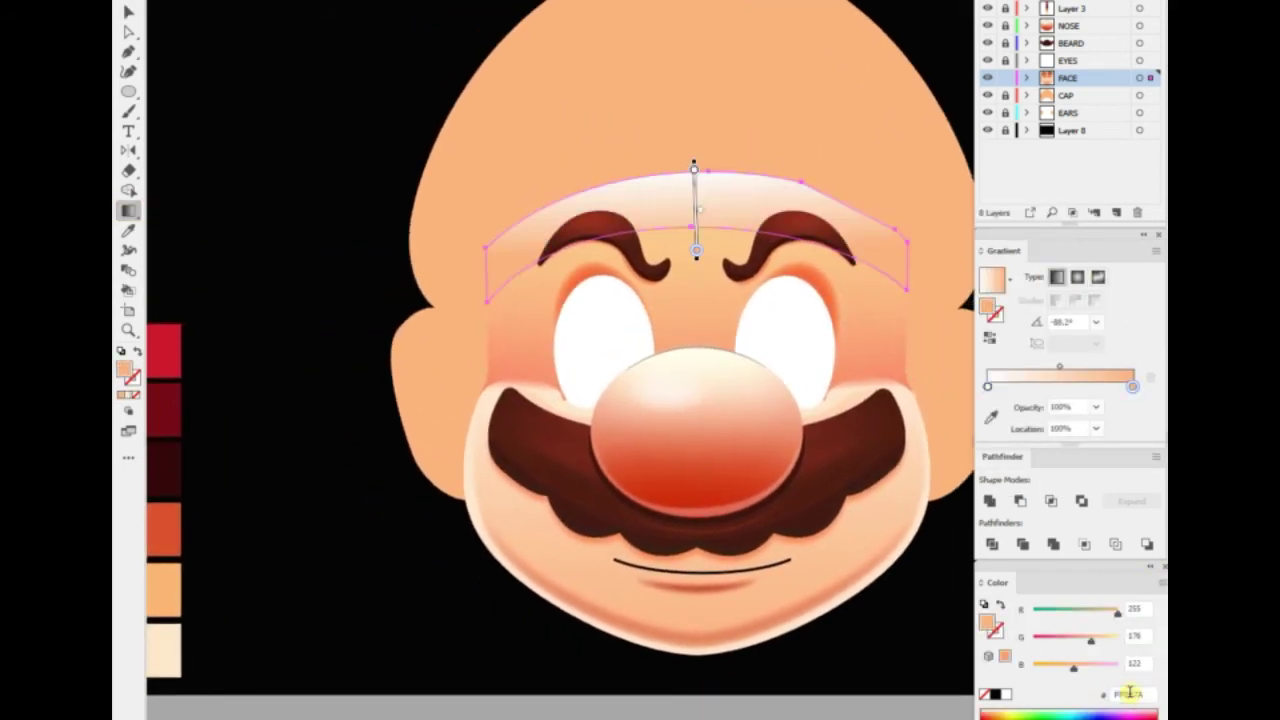
left_click(693, 169)
left_click(991, 416)
left_click(163, 528)
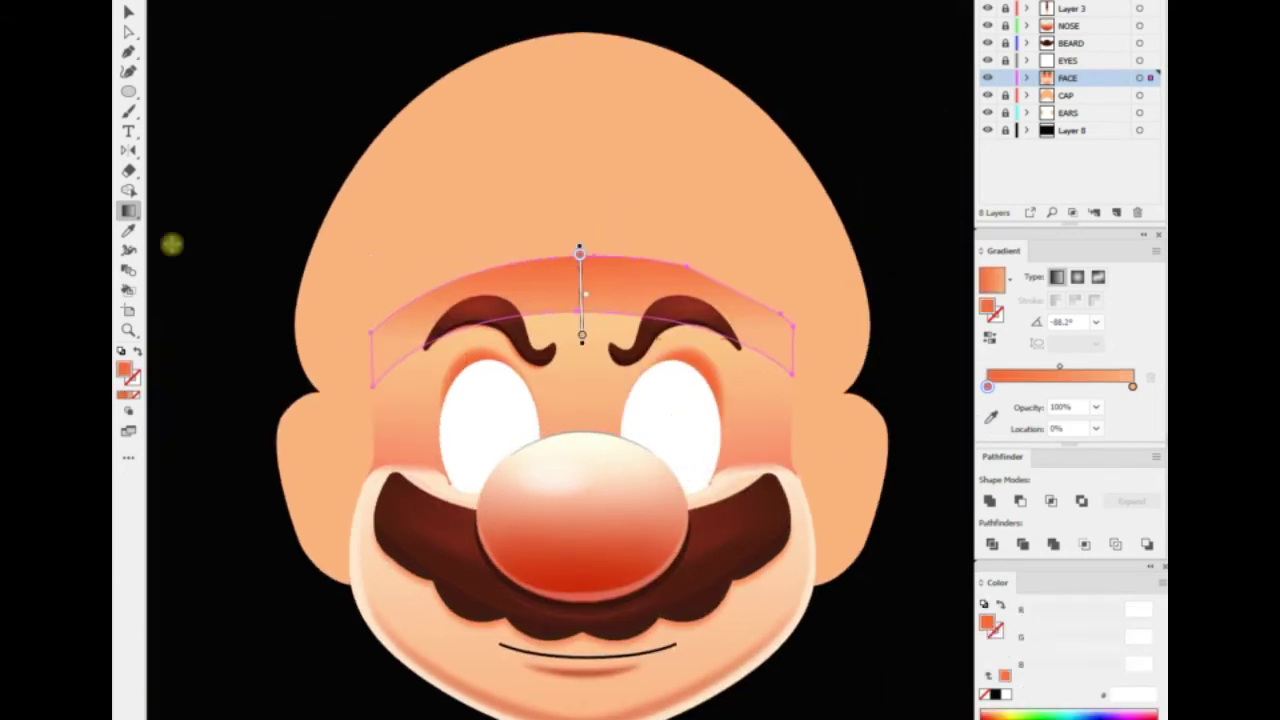
key("v")
Redraw the gradient with orange on top, make the end stop transparent, and pull the band's lower curve down
key("g")
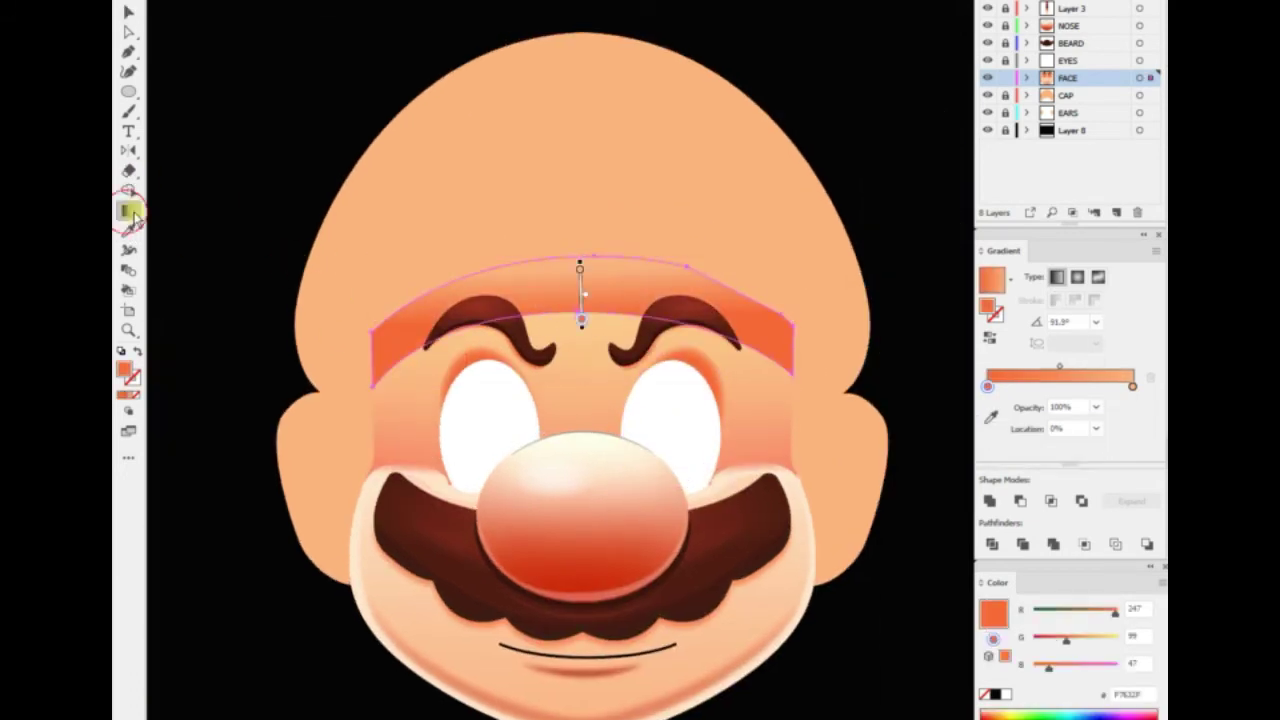
left_click_drag(580, 245, 583, 390)
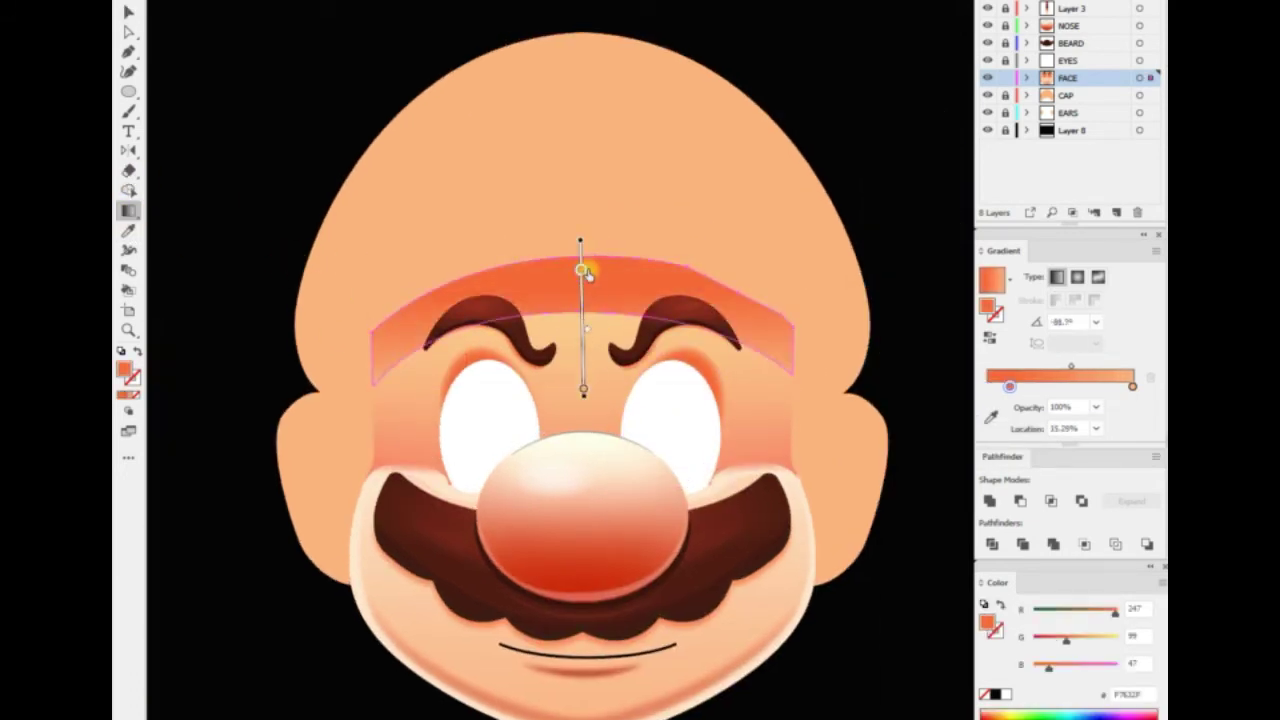
left_click(1096, 407)
left_click(1110, 428)
key("v")
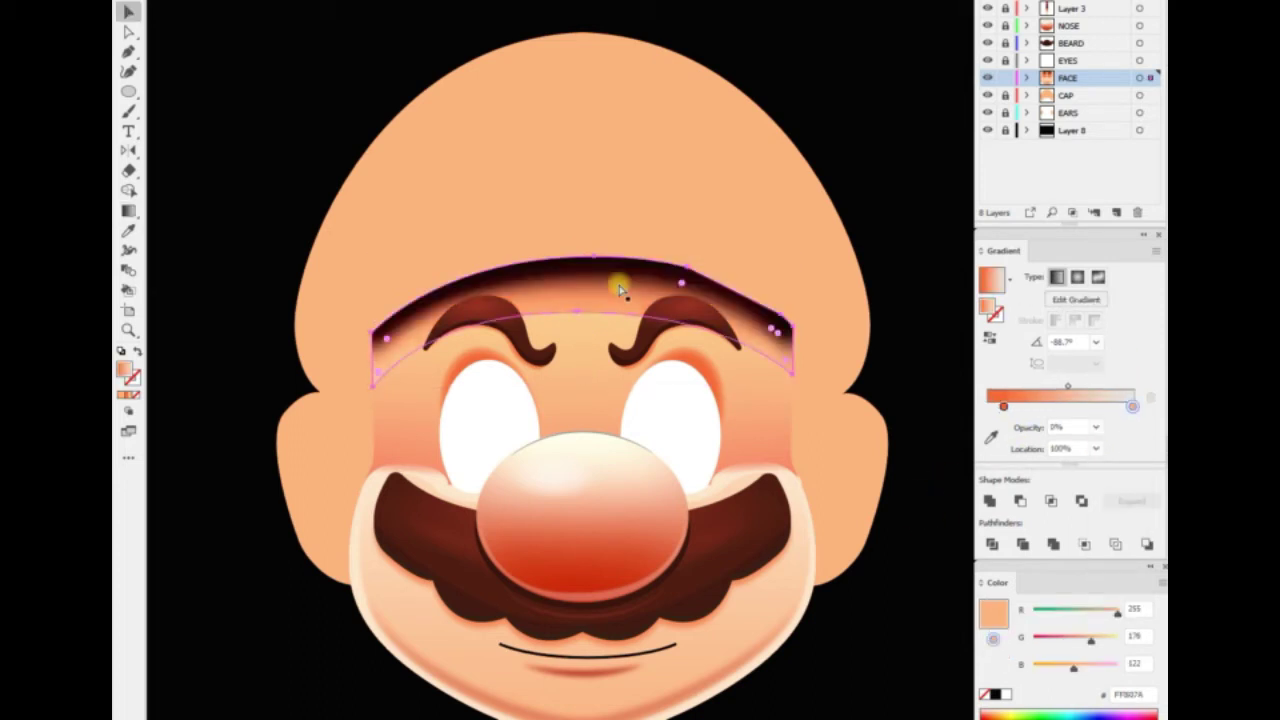
left_click_drag(1069, 390, 1094, 387)
key("v")
mouse_move(581, 317)
left_mouse_down()
mouse_move(582, 346)
mouse_move(580, 294)
left_mouse_up()
key("g")
key("v")
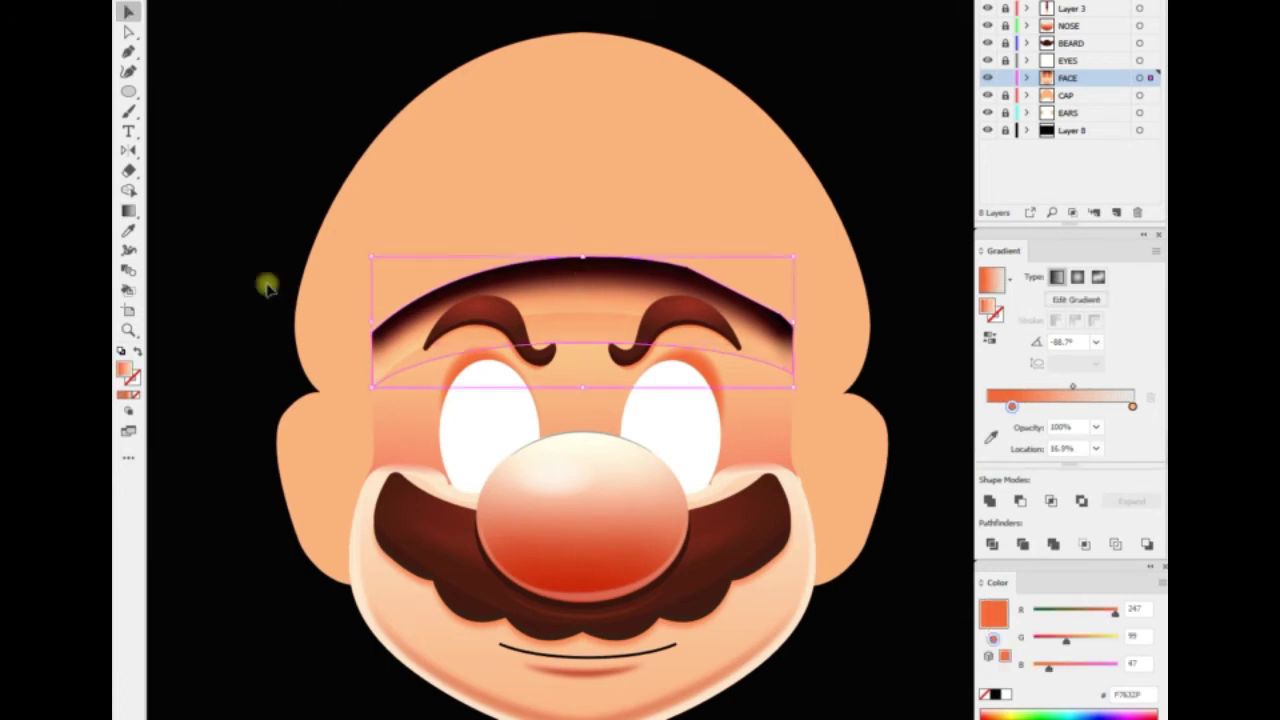
scroll(571, 275, "down", 2)
left_click_drag(1012, 386, 987, 386)
Fade the shadow's lower-left, lower and lower-right freeform points to 0% opacity
key("g")
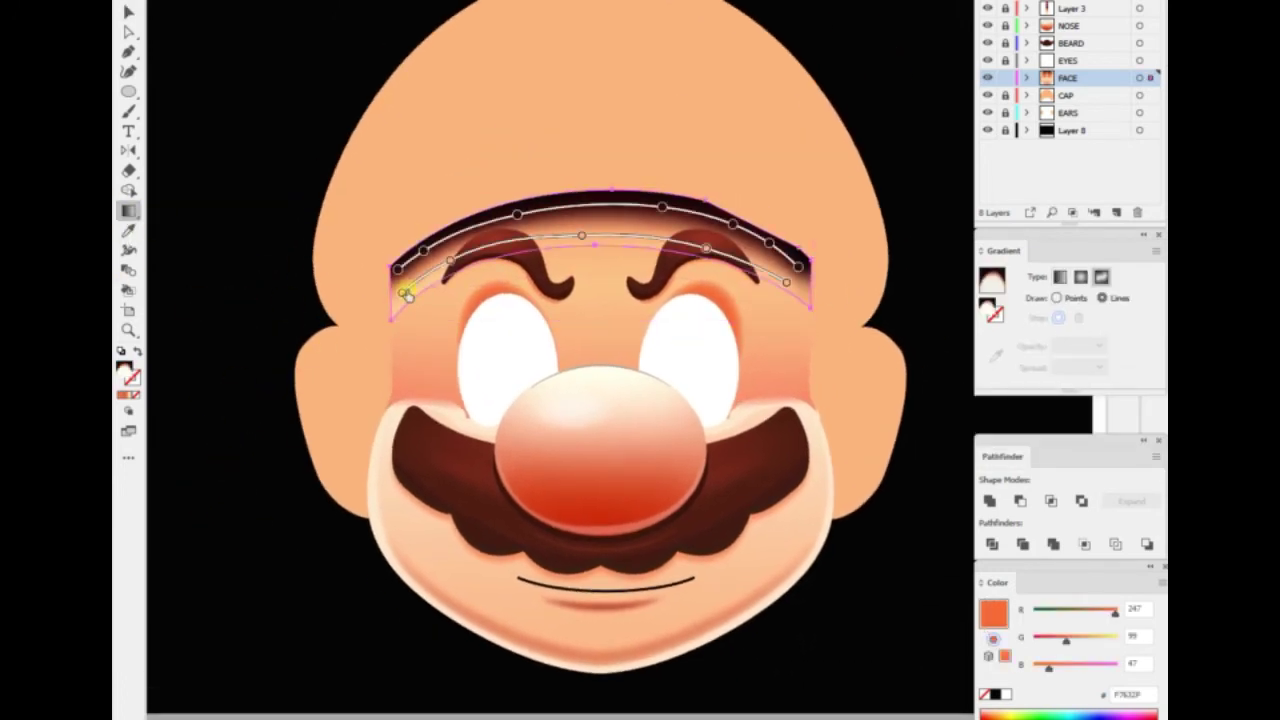
left_click(402, 292)
left_click(1099, 345)
left_click(1110, 366)
left_click(1099, 345)
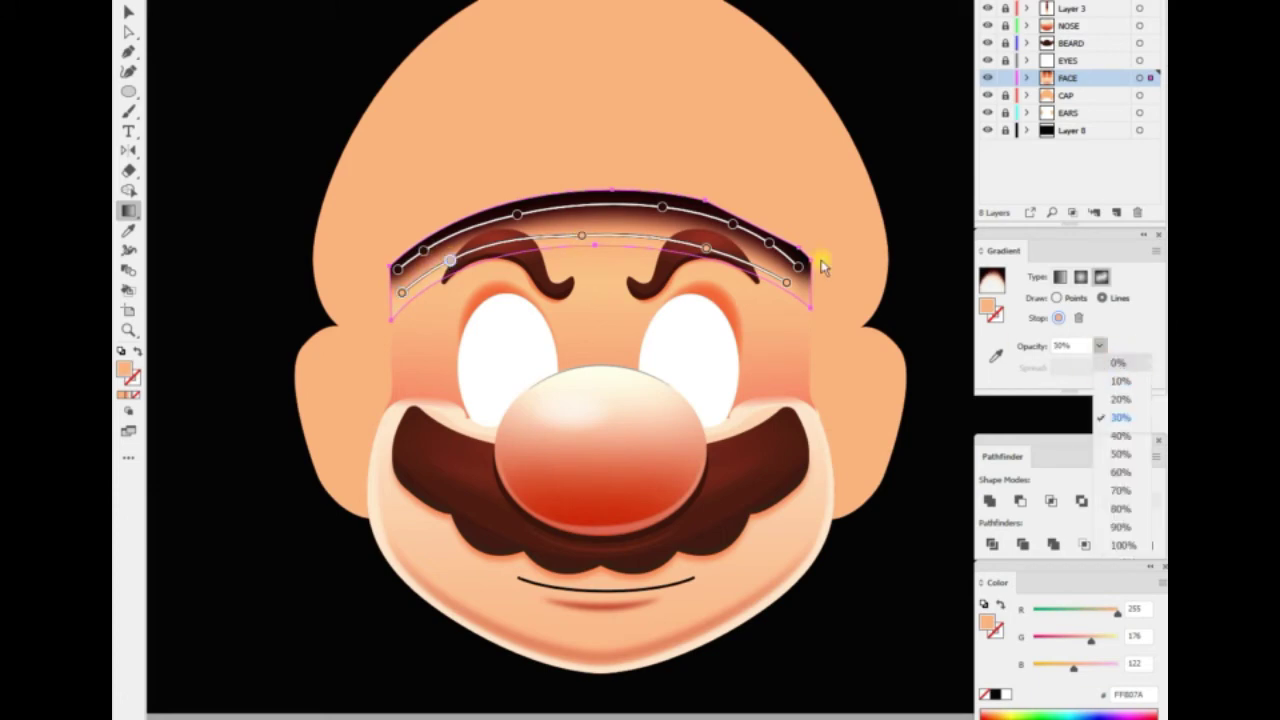
left_click(1110, 366)
left_click(581, 236)
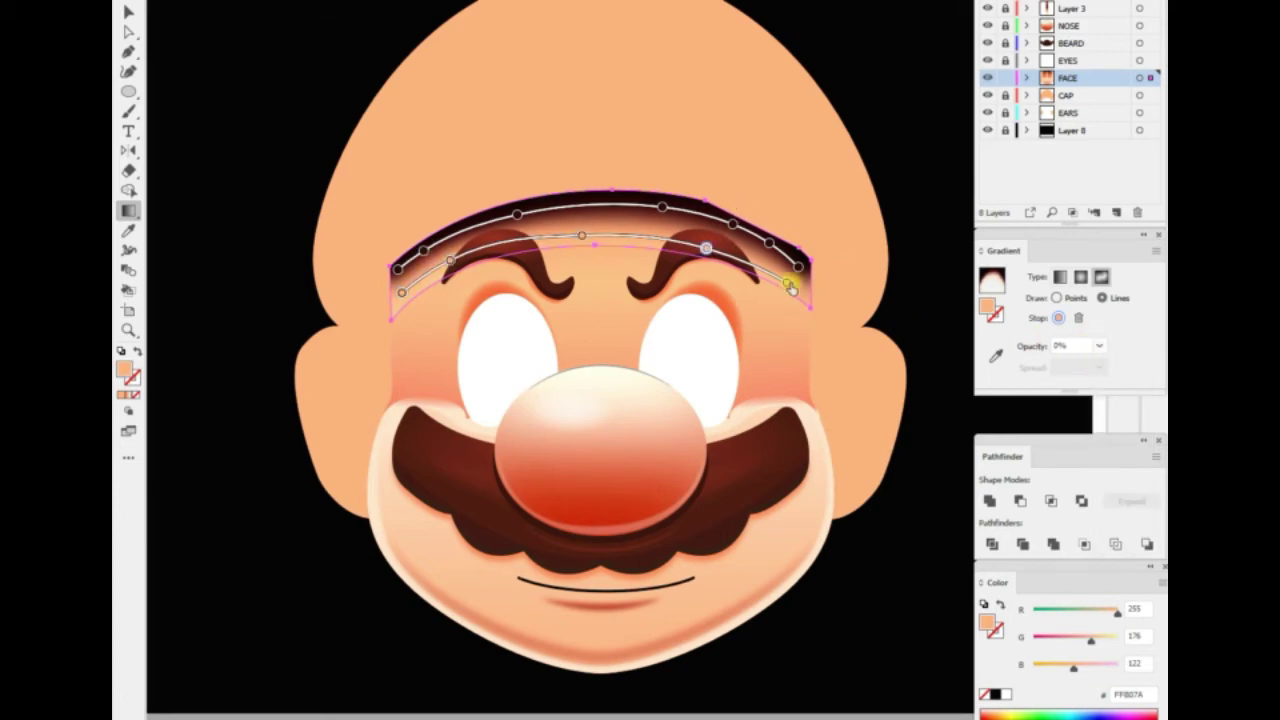
left_click(788, 284)
left_click(1099, 345)
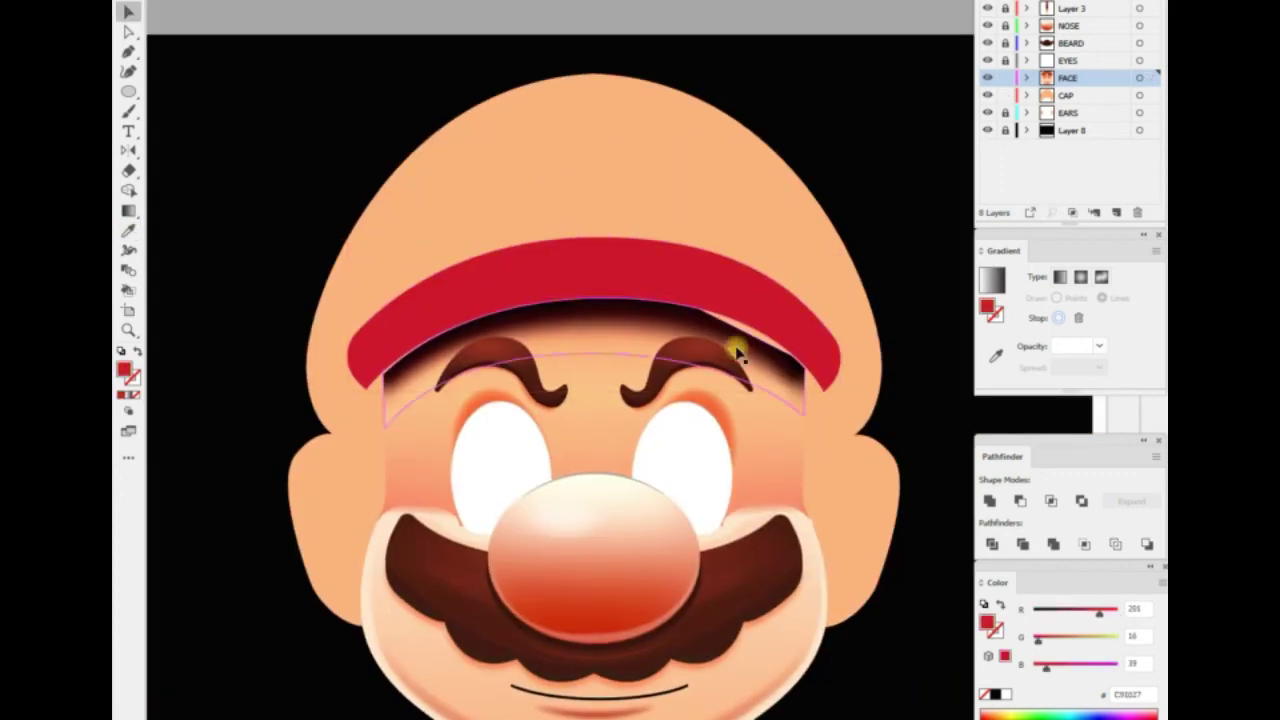
scroll(737, 352, "up", 2)
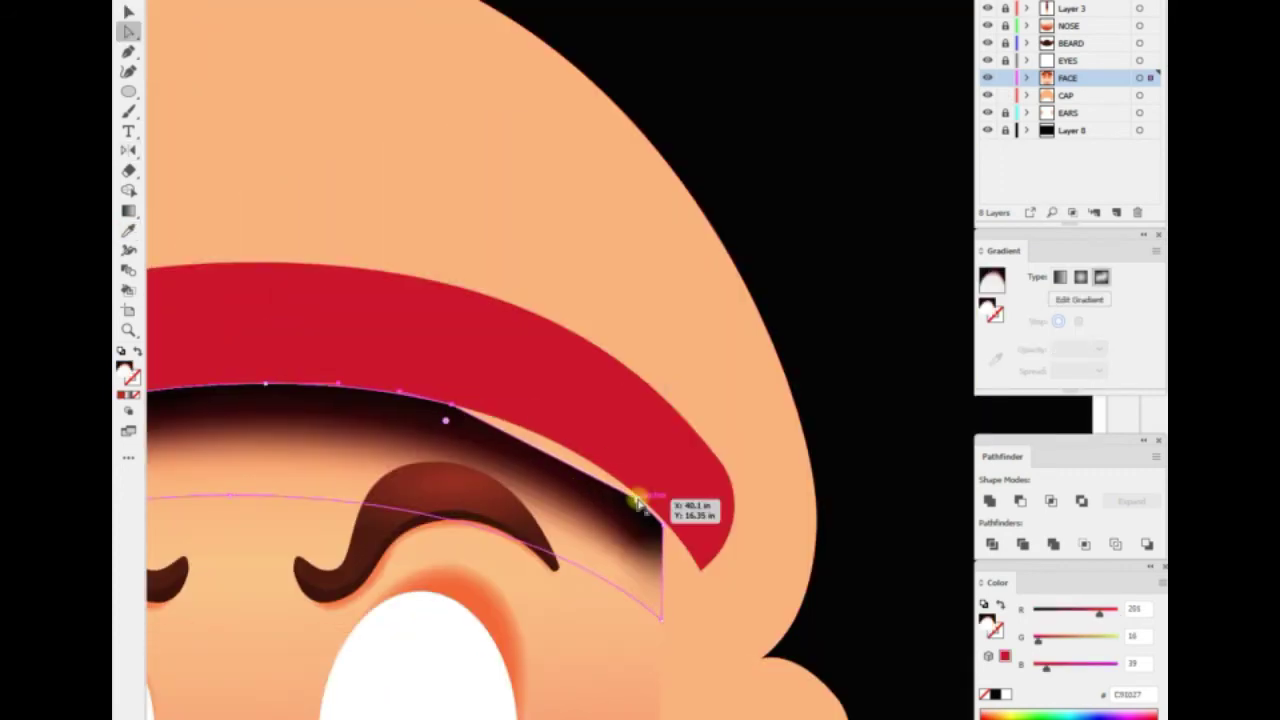
left_click(552, 456)
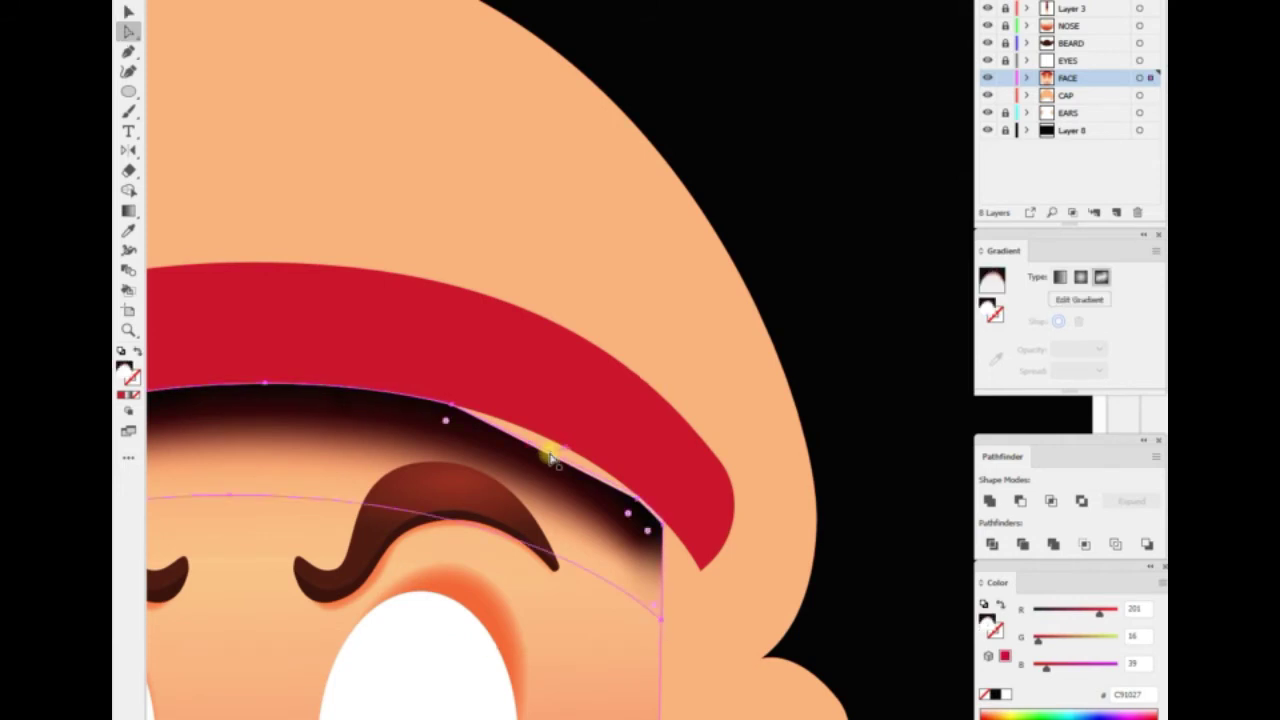
left_click(555, 453, "ctrl")
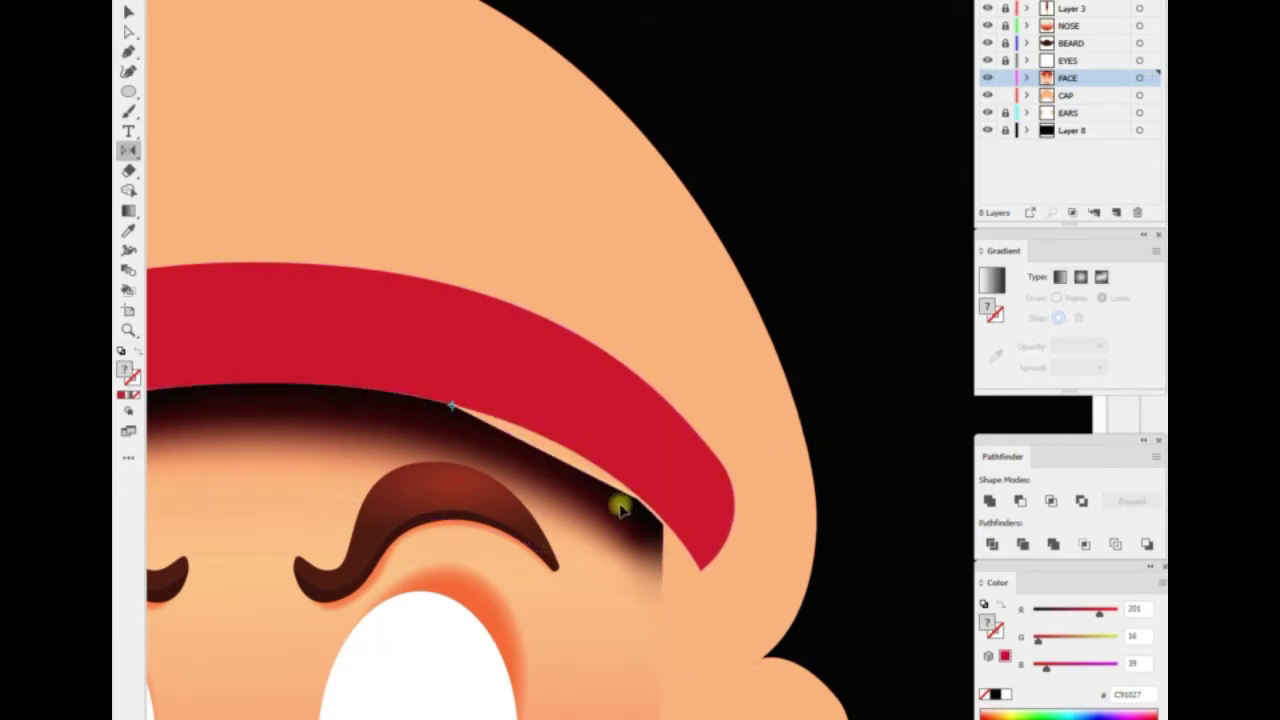
left_click_drag(628, 507, 634, 503)
key("v")
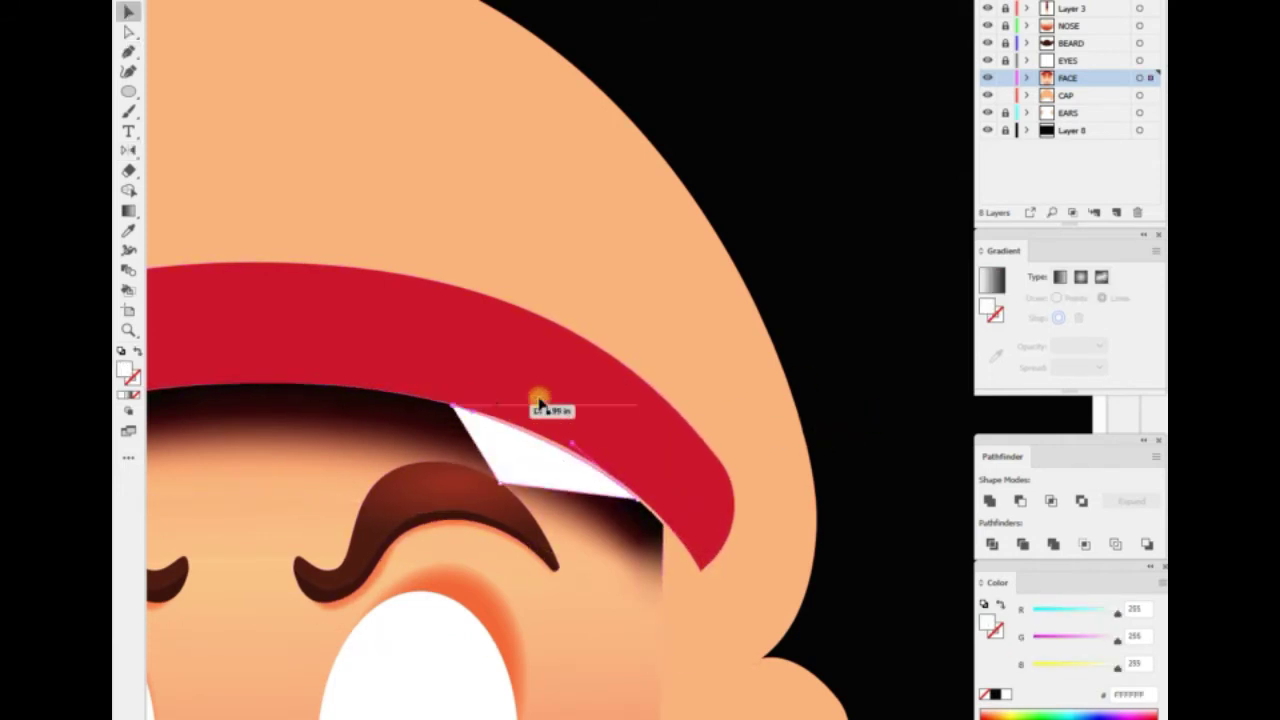
key("ctrl+0")
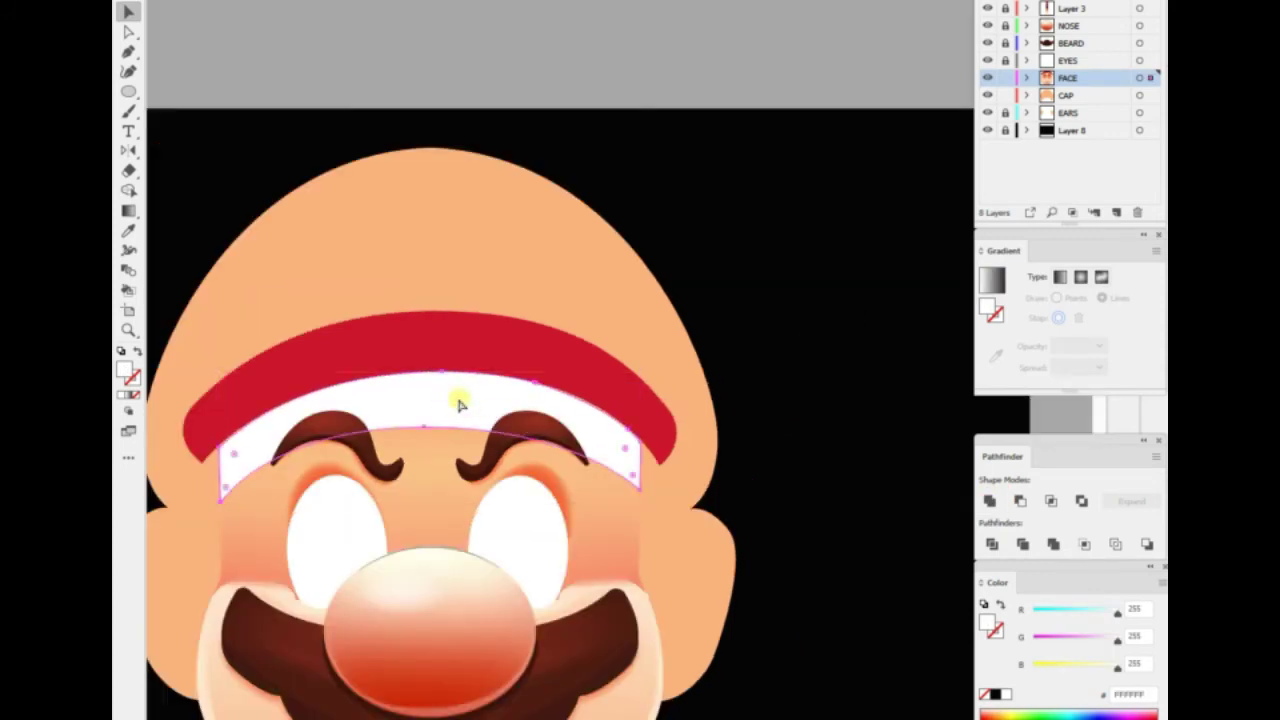
left_click(457, 370)
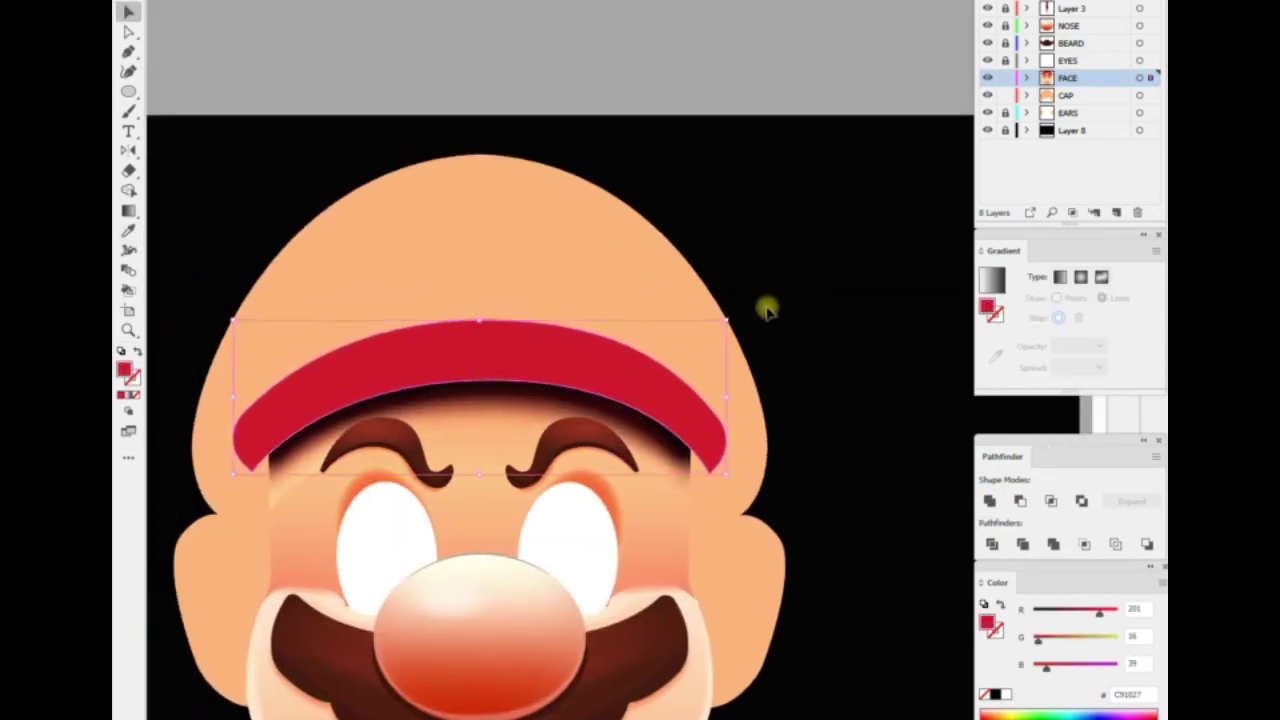
key("ctrl+plus")
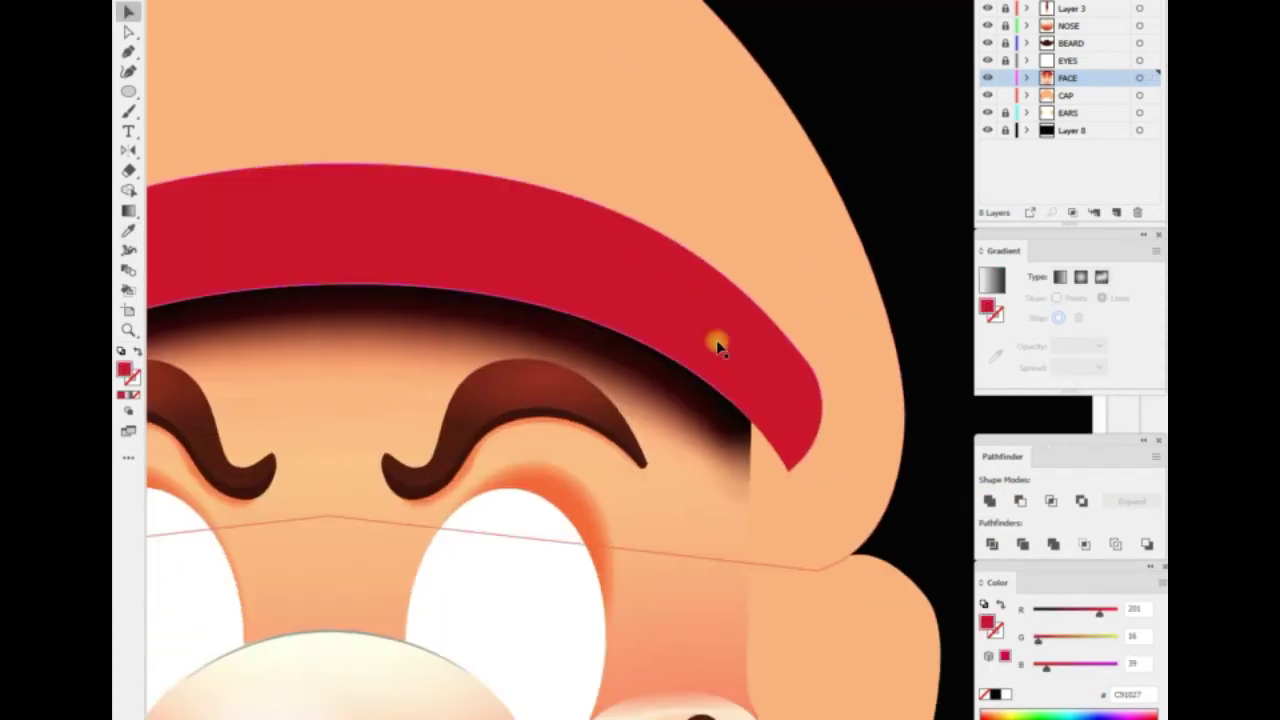
key("a")
scroll(790, 450, "left", 10)
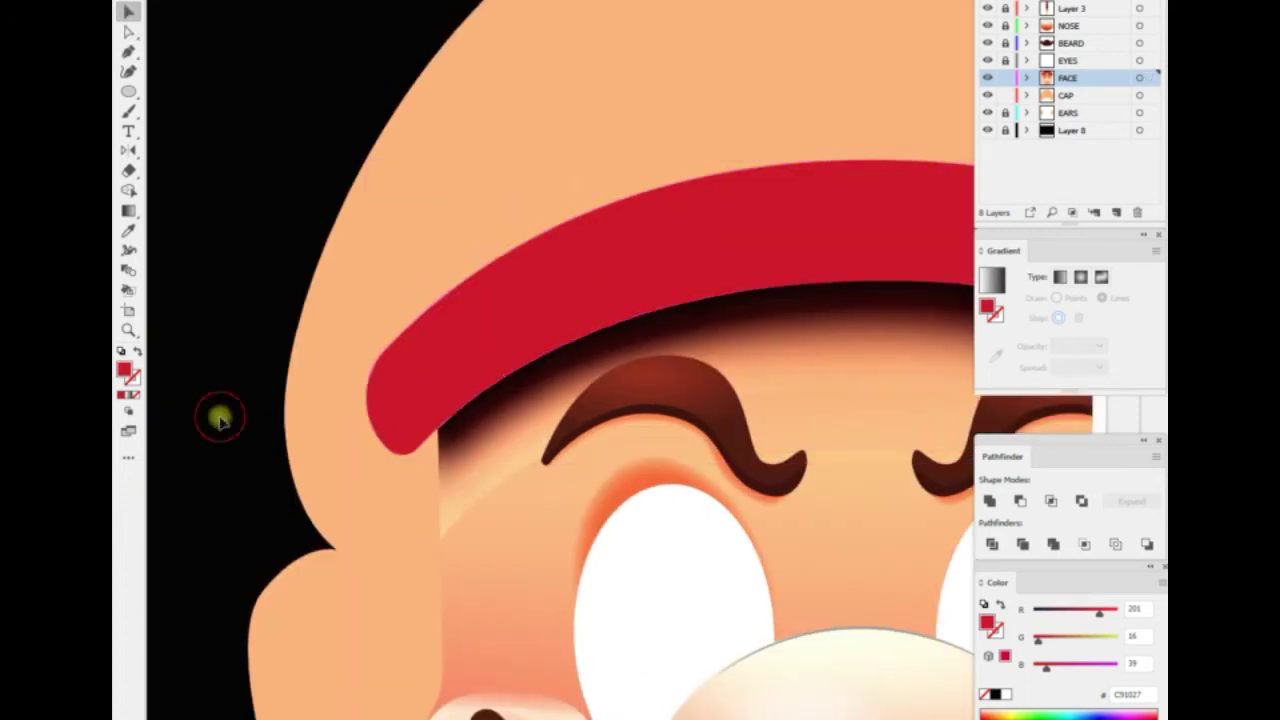
Draw a new band shape along the cap's lower rim with the Pen tool
key("p")
left_click(367, 428)
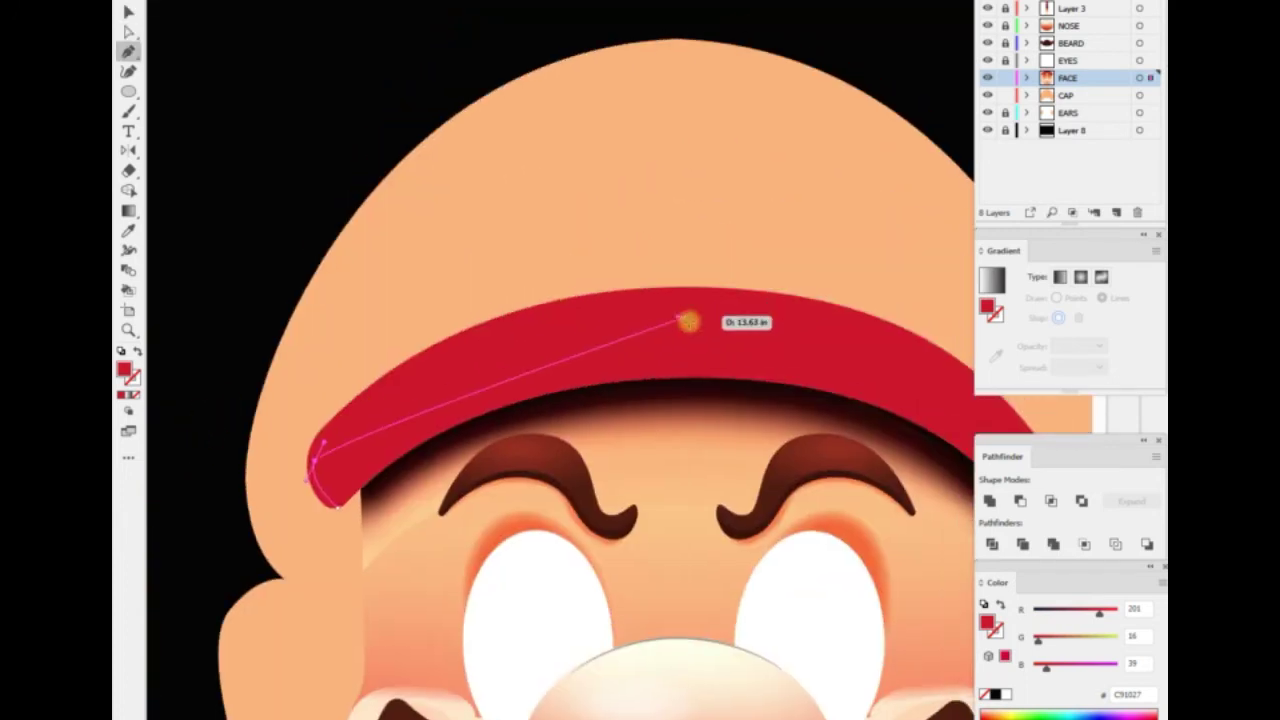
scroll(940, 330, "right", 5)
left_click_drag(838, 422, 886, 414)
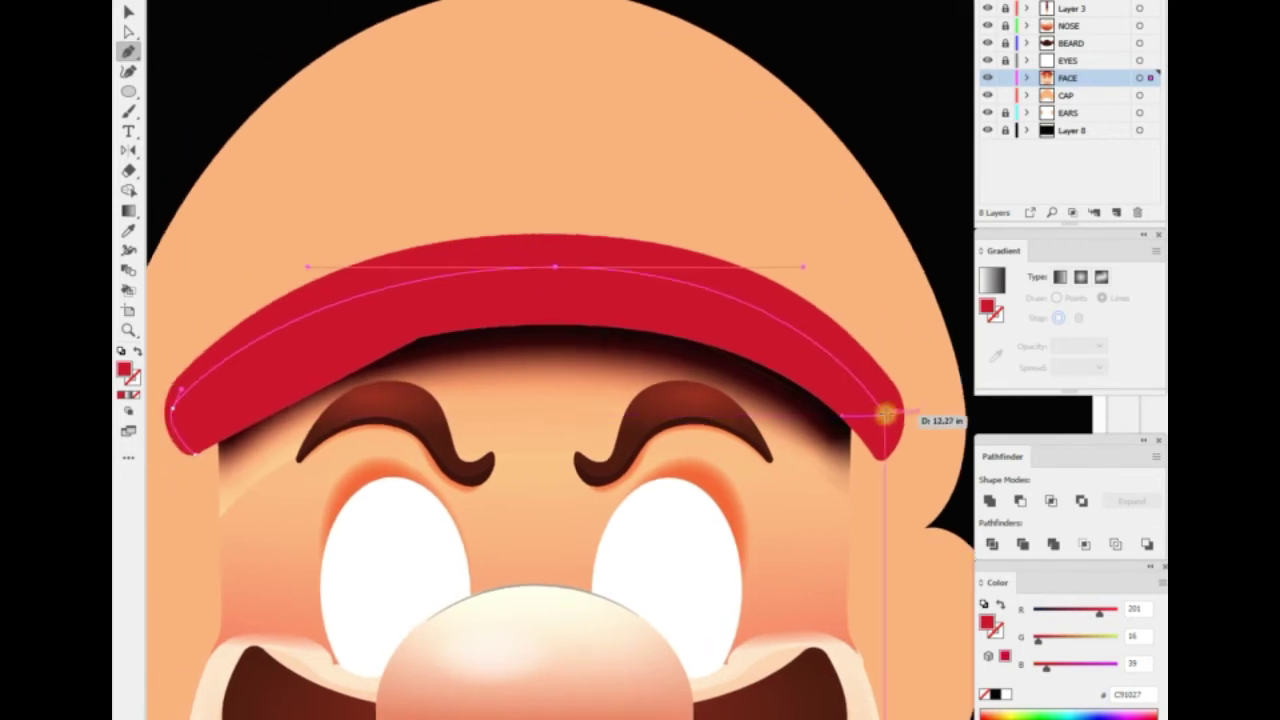
left_click(876, 460)
left_click(320, 505)
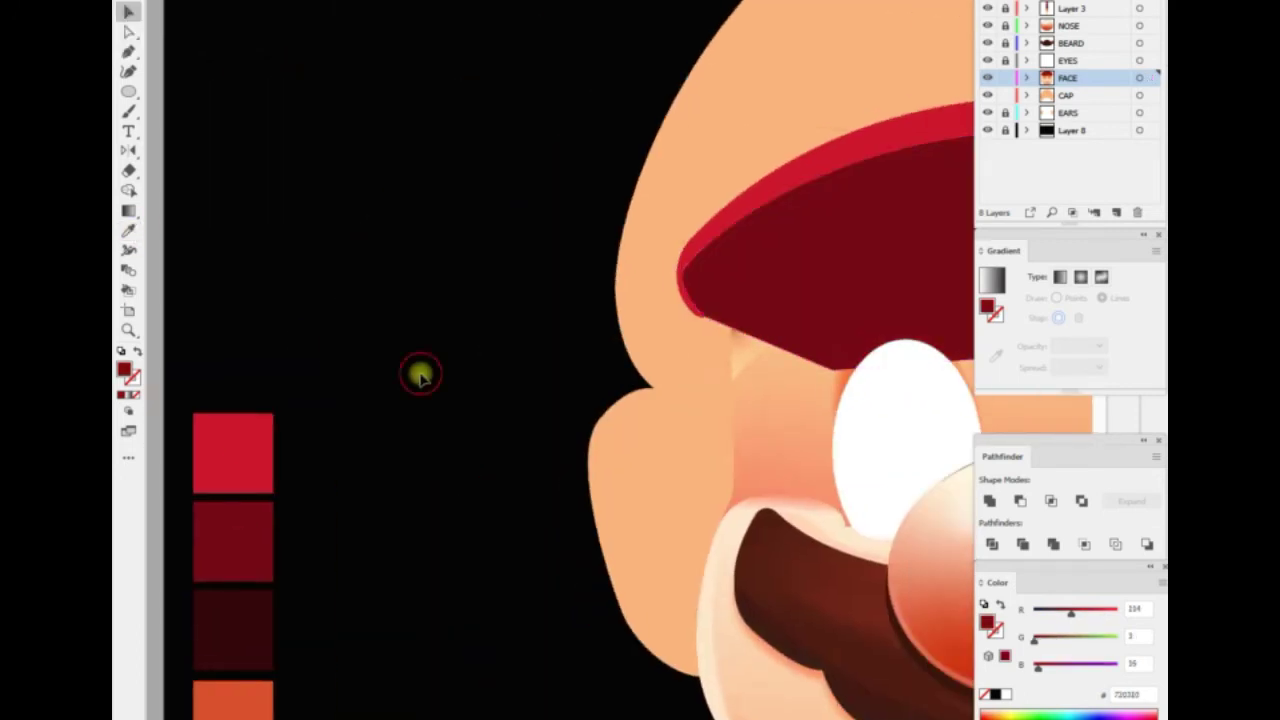
key("Return")
key("Return")
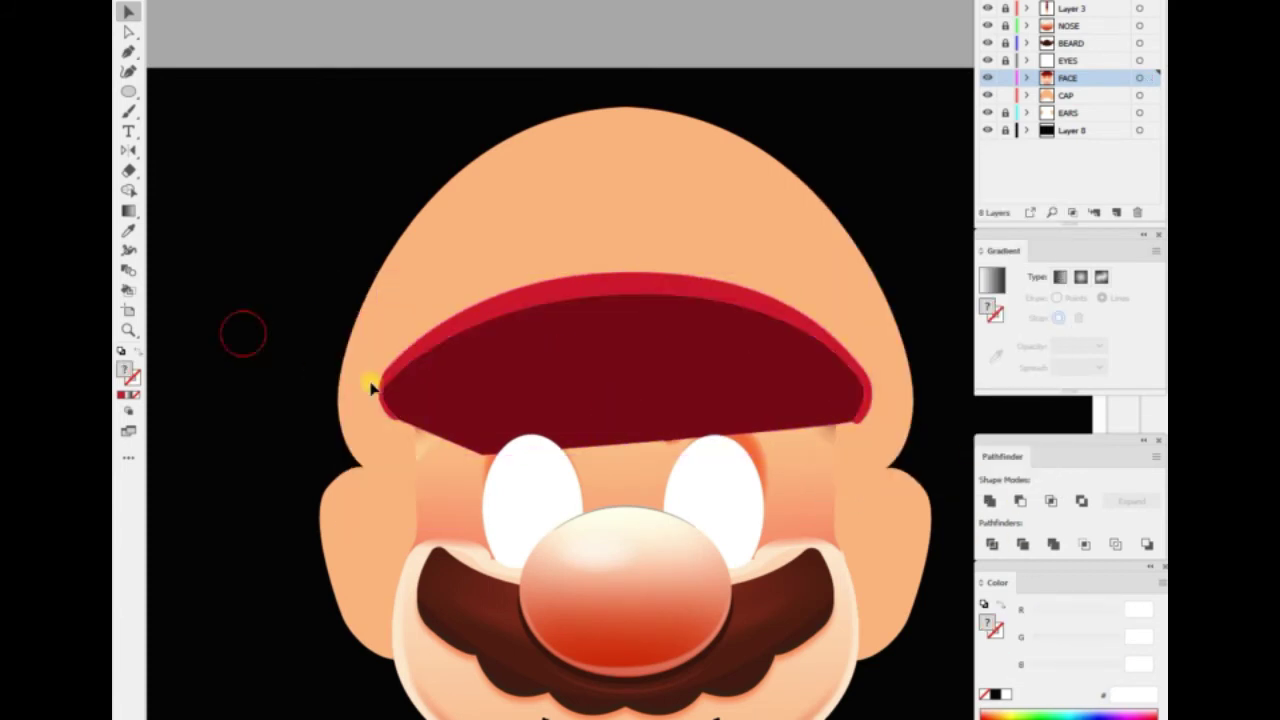
left_click(260, 349)
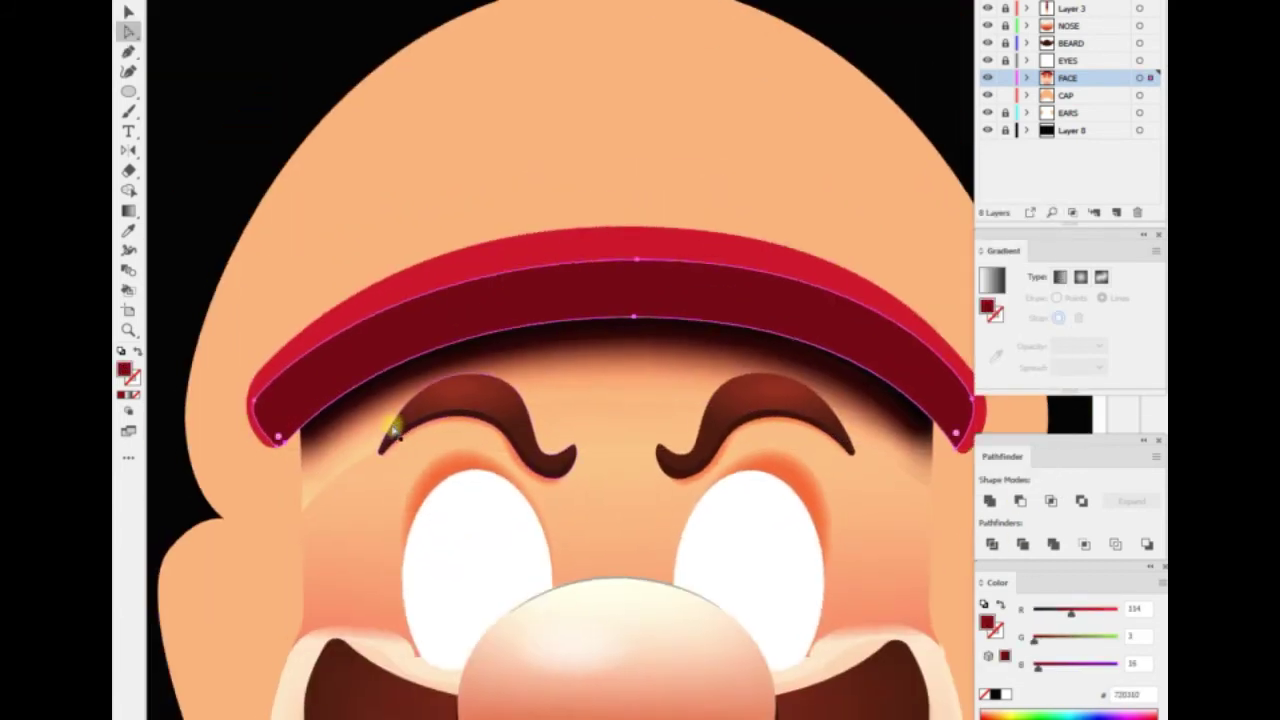
Copy the inner cap band with Move and recolour it dark red 54010D
key("Return")
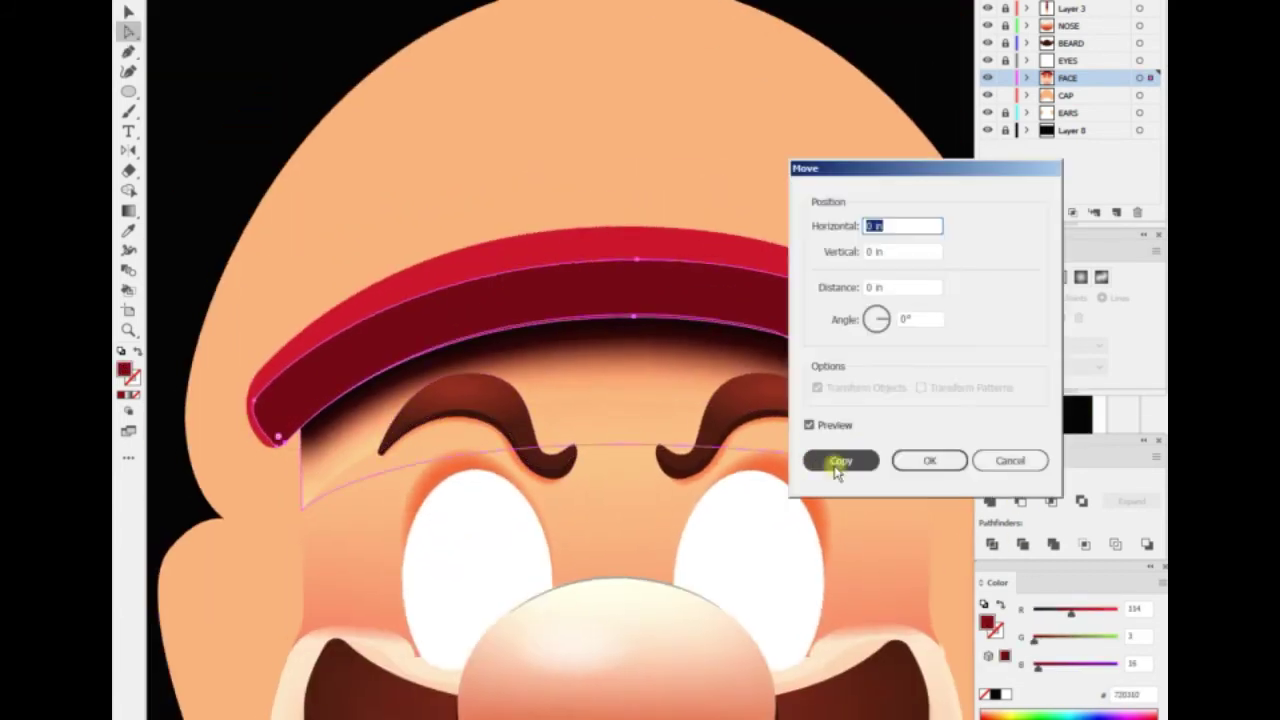
left_click(837, 461)
scroll(822, 430, "right", 3)
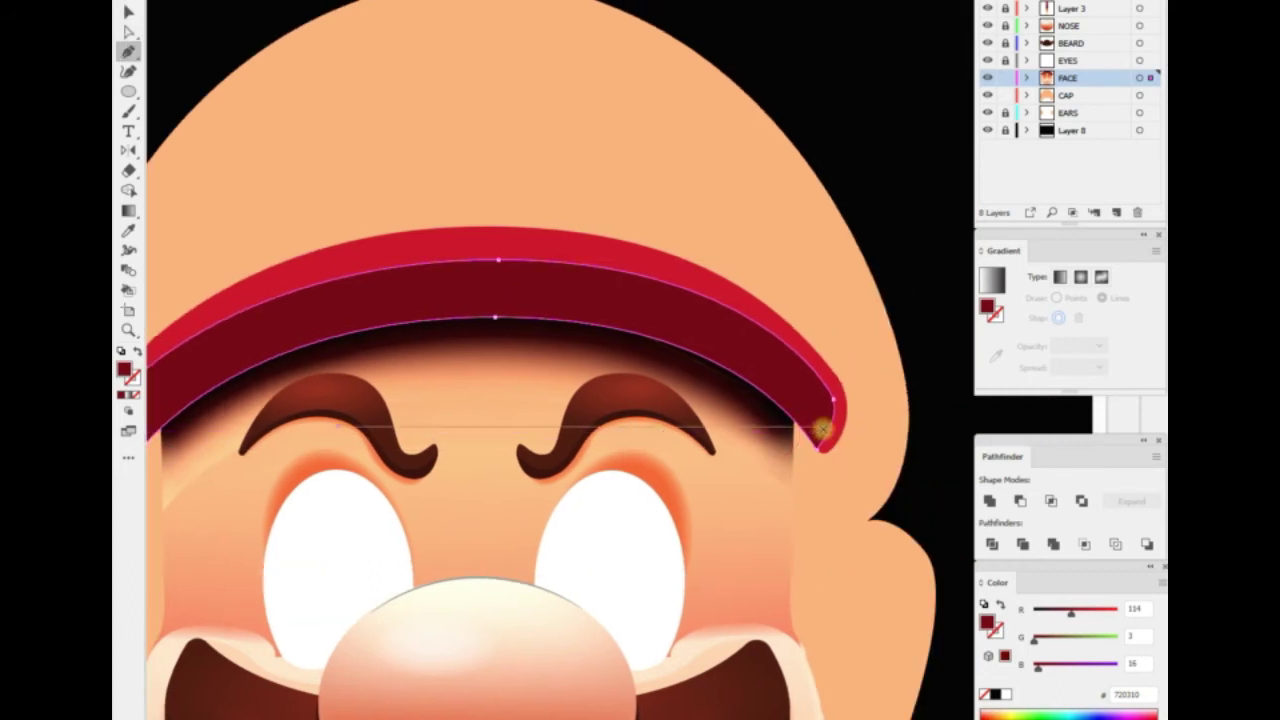
scroll(463, 456, "left", 3)
left_click(508, 400)
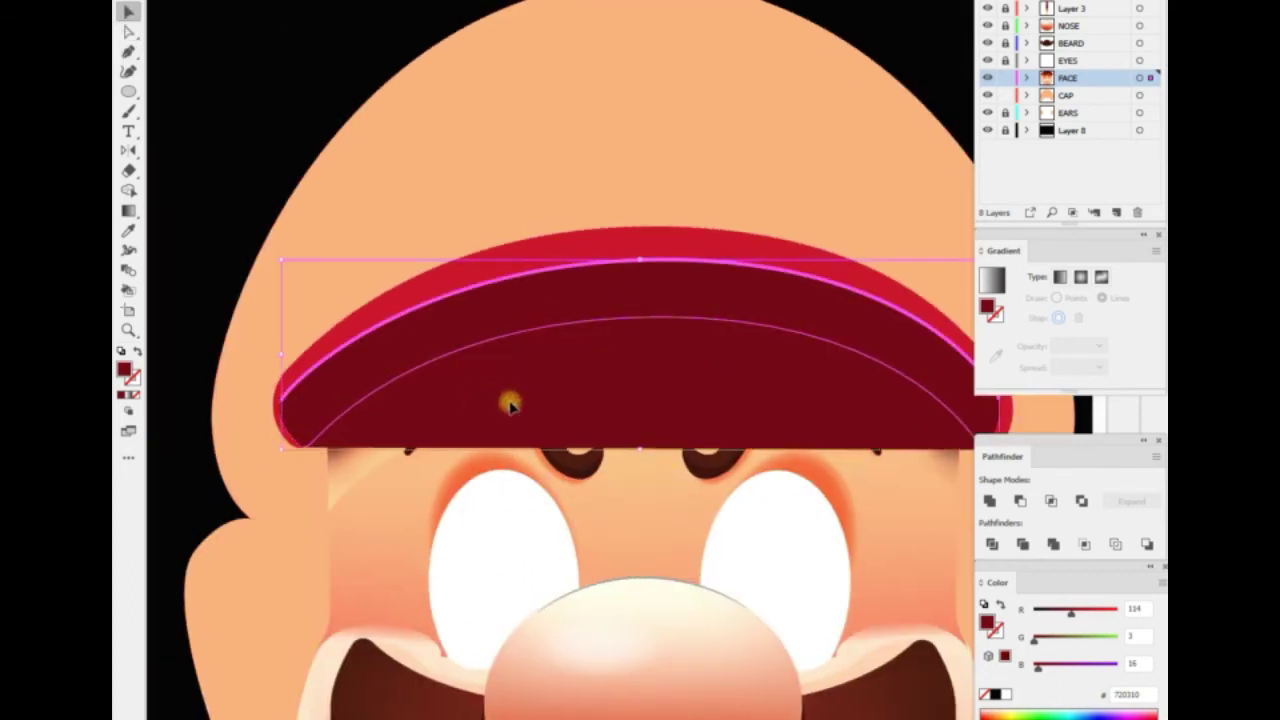
double_click(133, 378)
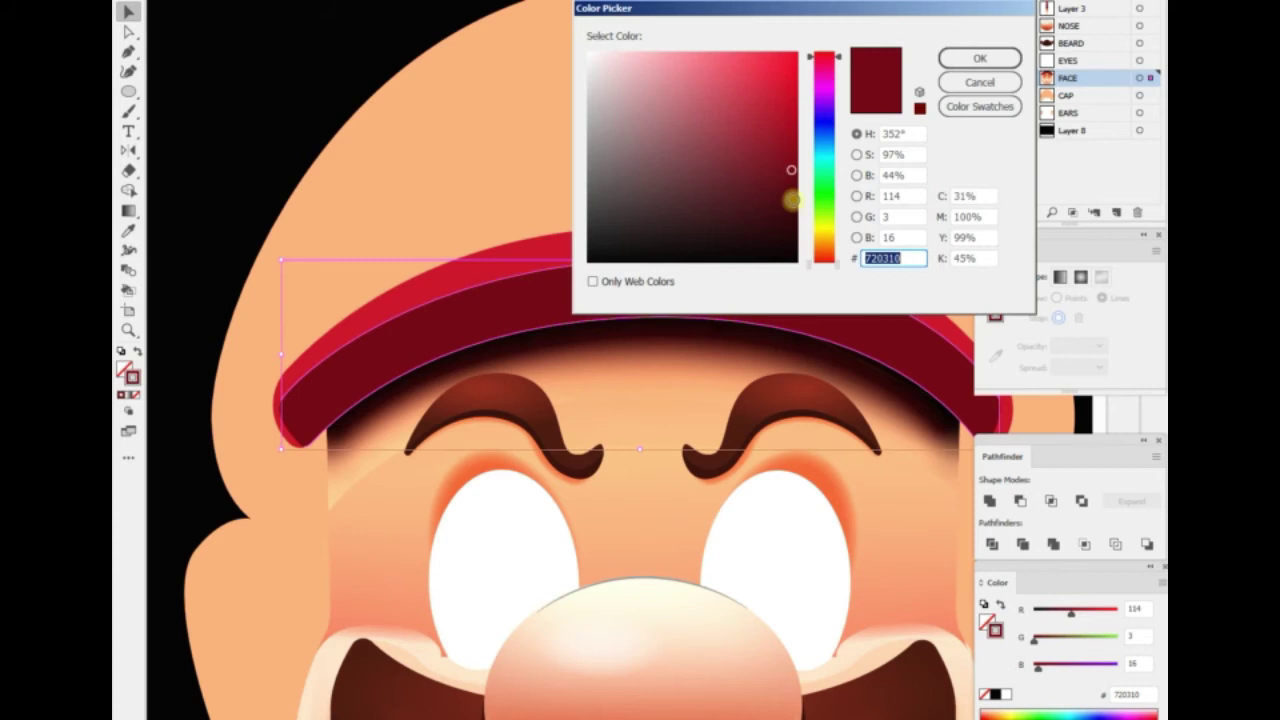
left_click(978, 58)
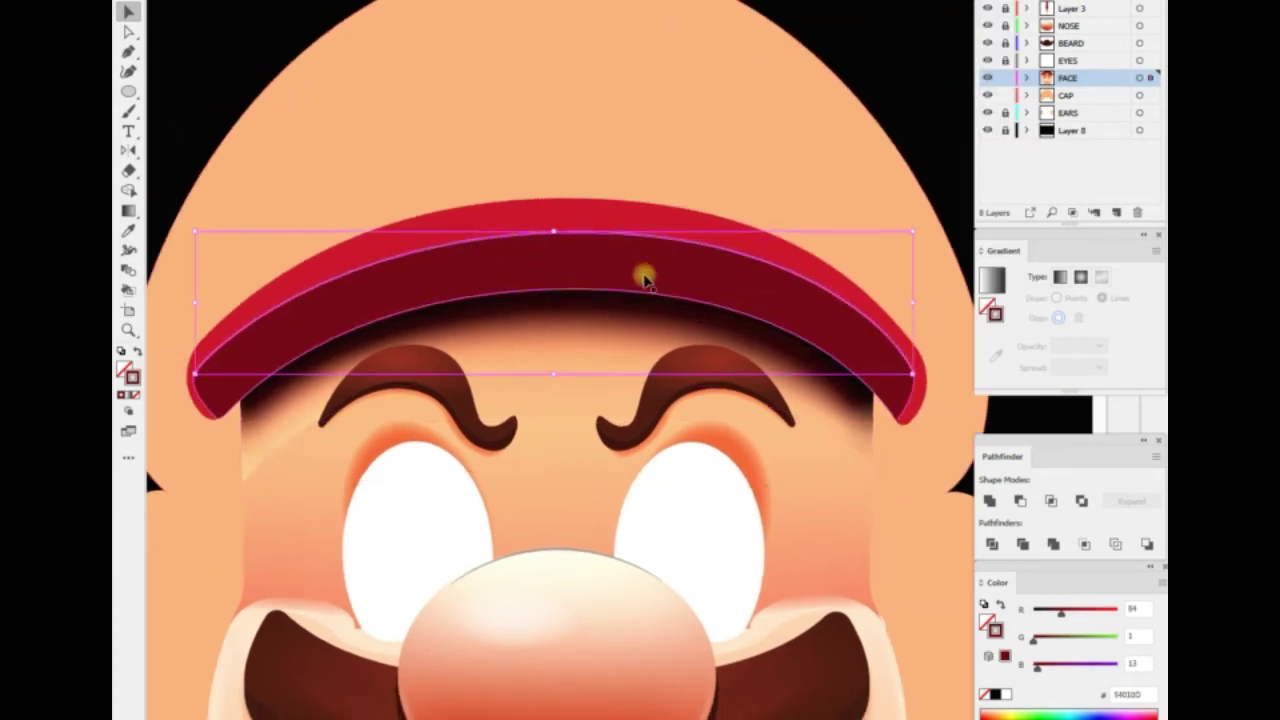
On the CAP layer, set the stroke weight of the band's lower edge path, then reselect the band
left_click(688, 122)
scroll(688, 122, "up", 3)
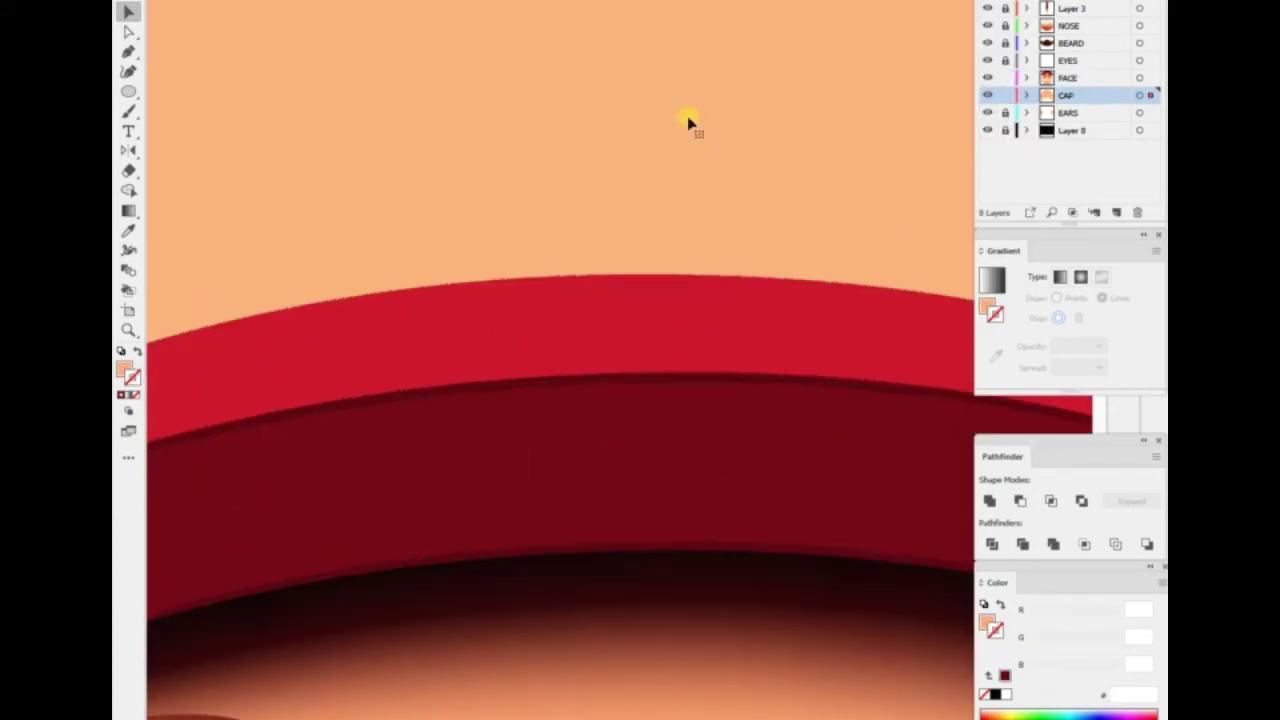
scroll(688, 122, "down", 2)
left_click(600, 435)
left_click(413, 97)
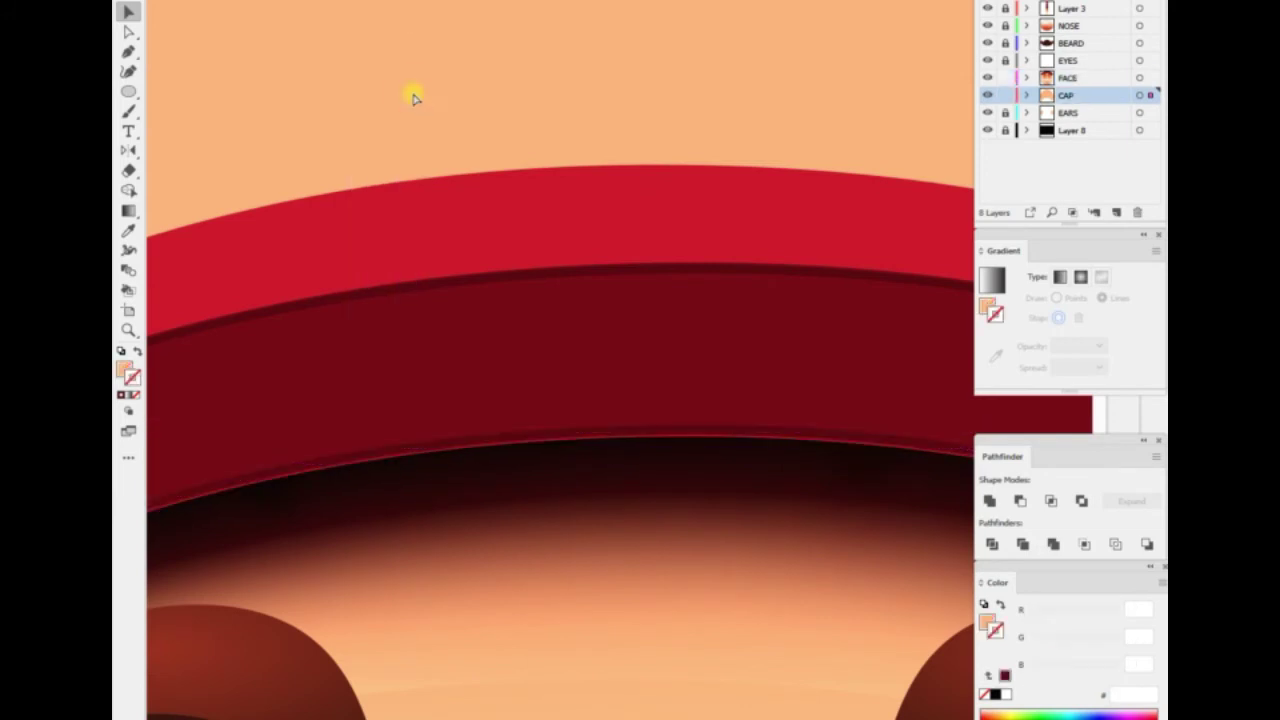
key("ctrl+0")
left_click(343, 277)
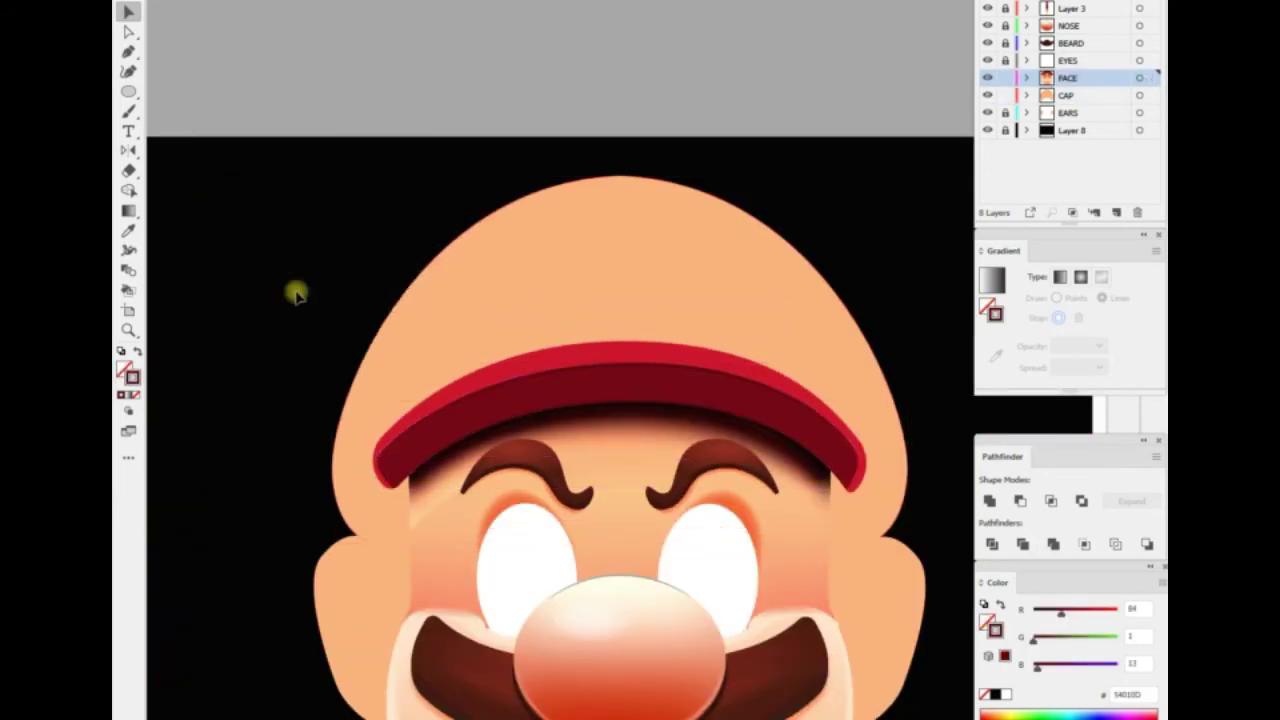
scroll(300, 290, "up", 2)
left_click(420, 400)
Give the cap band a darker red fill
double_click(125, 370)
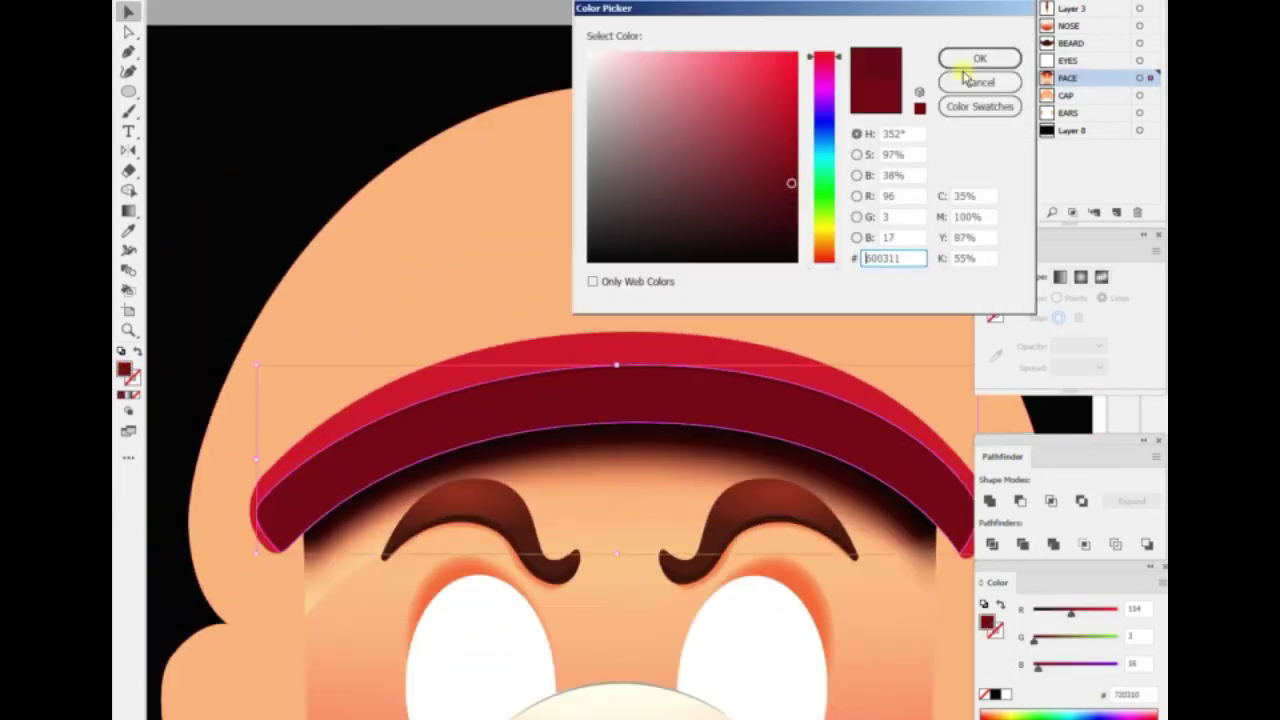
left_click(977, 57)
scroll(300, 170, "up", 2)
left_click_drag(300, 170, 260, 168)
Pen-draw a curve along the brim with a dark, thin, tapered stroke
key("p")
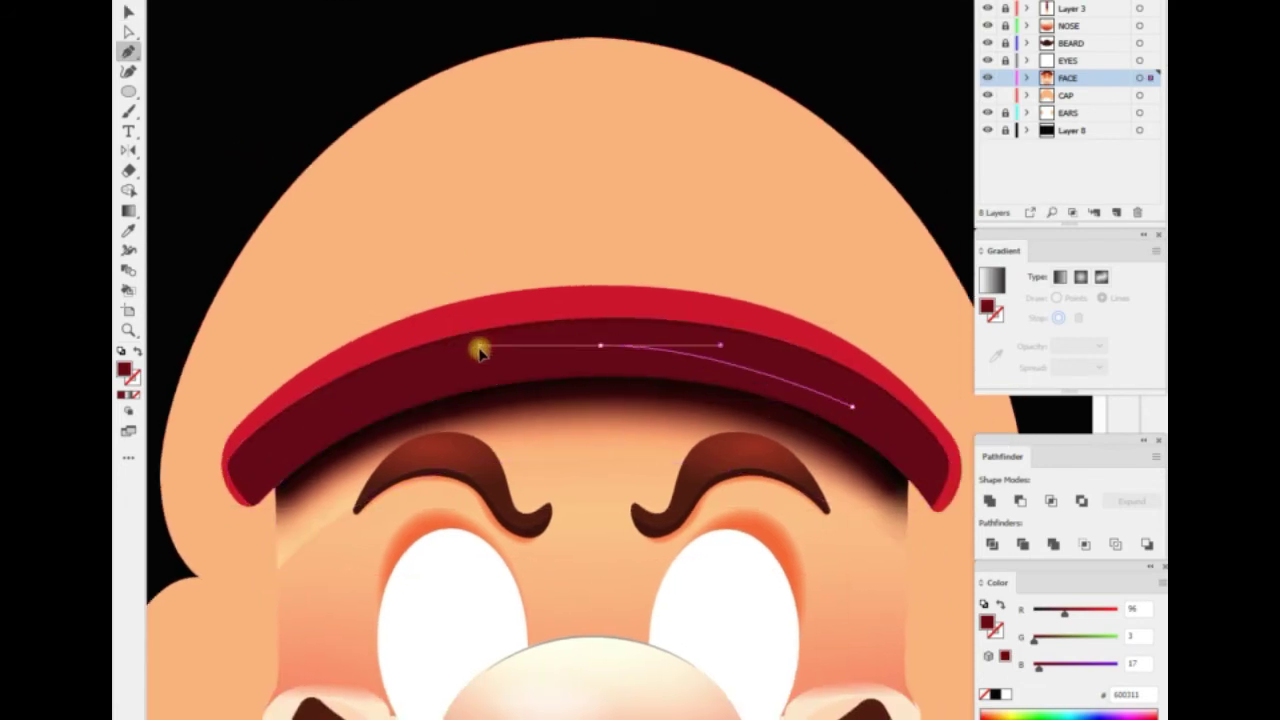
left_click(363, 404)
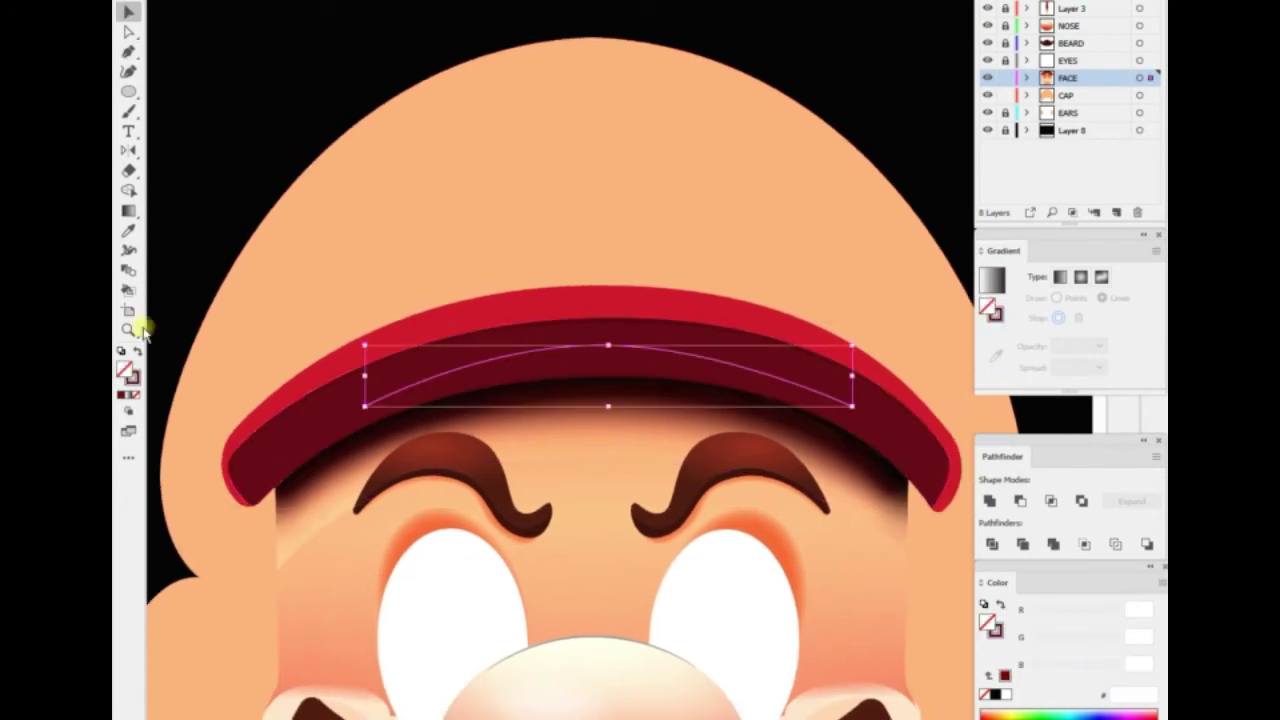
double_click(130, 376)
left_click(979, 58)
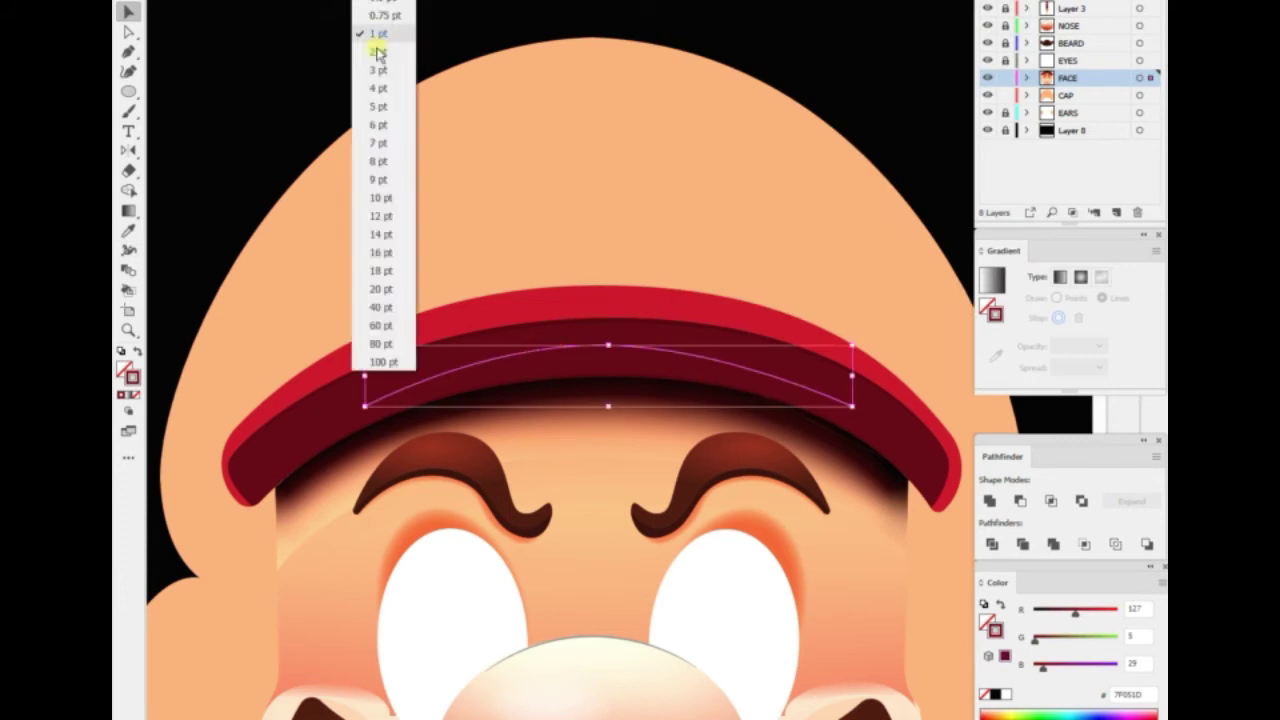
left_click(371, 49)
left_click(414, 14)
key("v")
Apply a Gaussian Blur to the brim curve
left_click(370, 0)
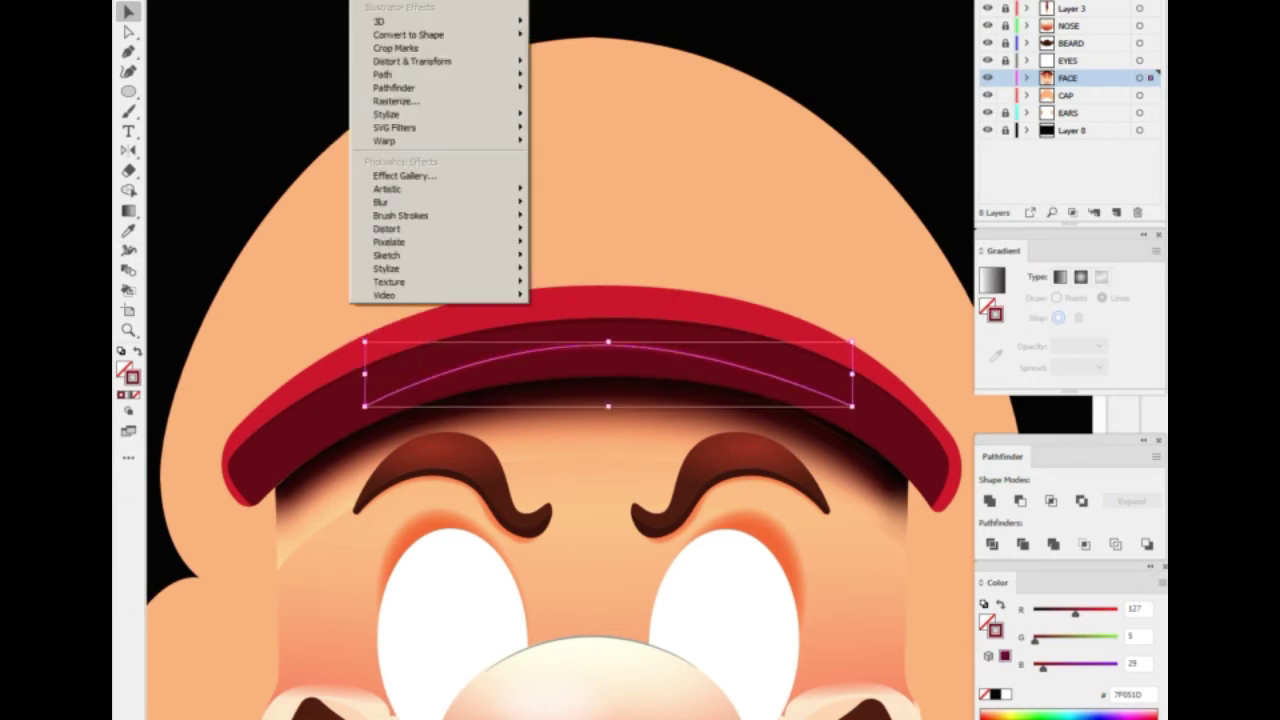
left_click(570, 197)
left_click(783, 189)
left_click(300, 95)
key("ctrl+0")
key("ctrl+plus")
key("ctrl+plus")
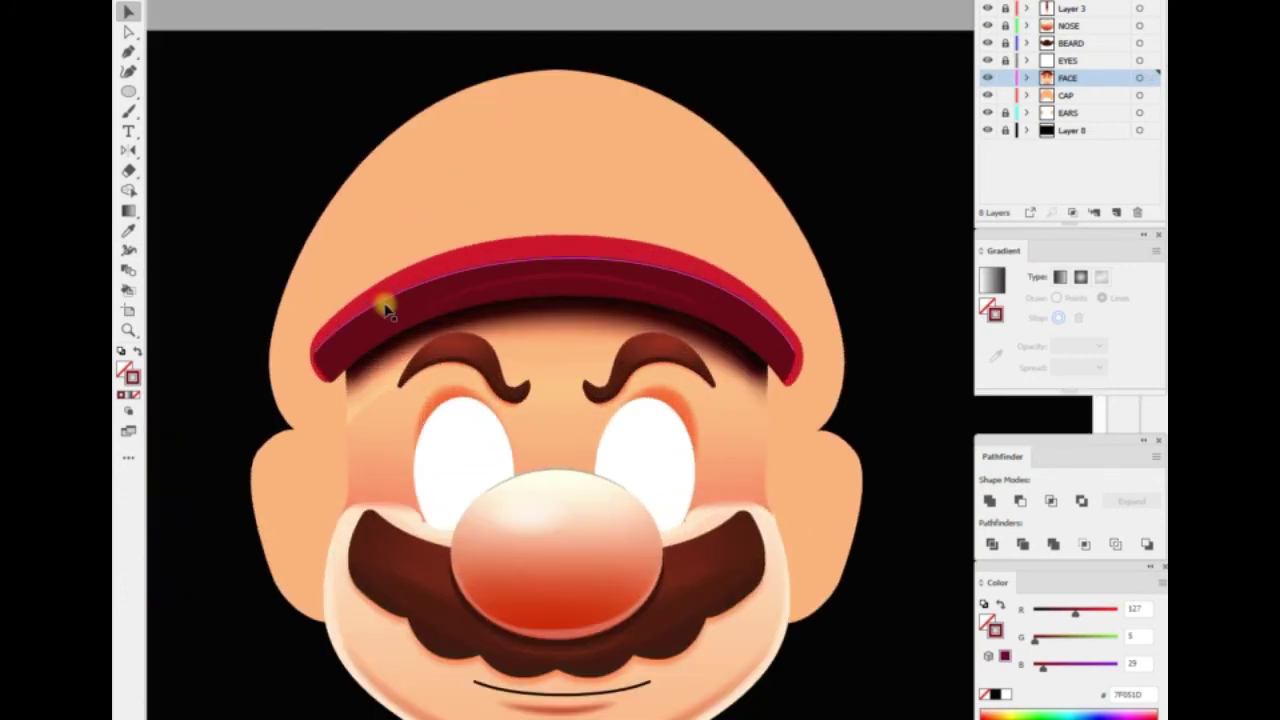
Fill the shape under the brim with a radial gradient, one stop at 30% opacity
left_click(385, 285)
left_click(1081, 277)
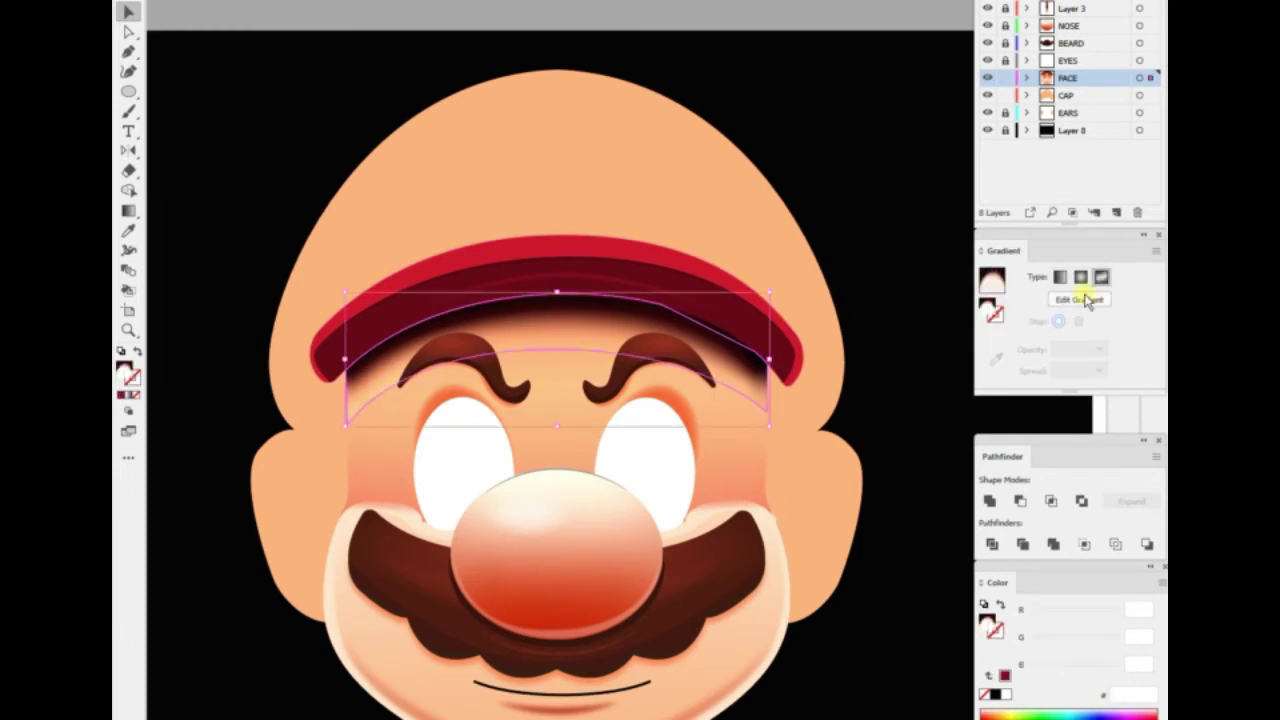
key("g")
left_click(1100, 345)
left_click(1120, 418)
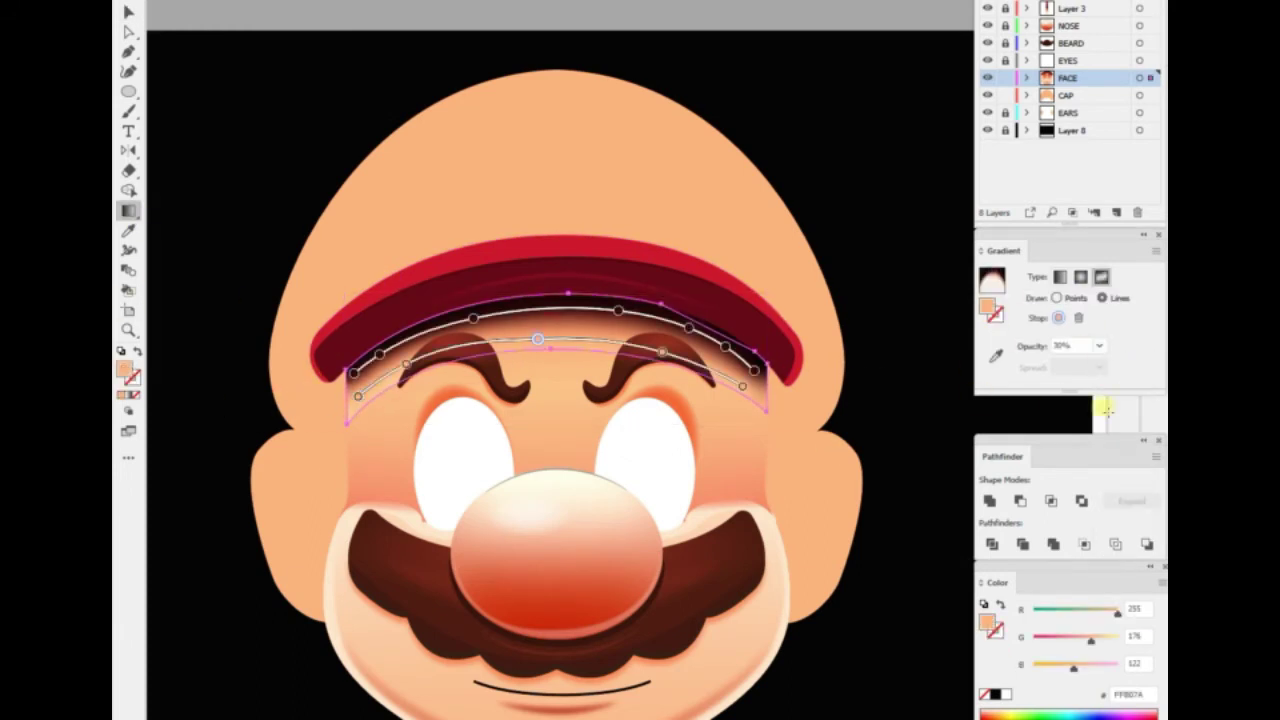
left_click(1100, 345)
key("Escape")
key("v")
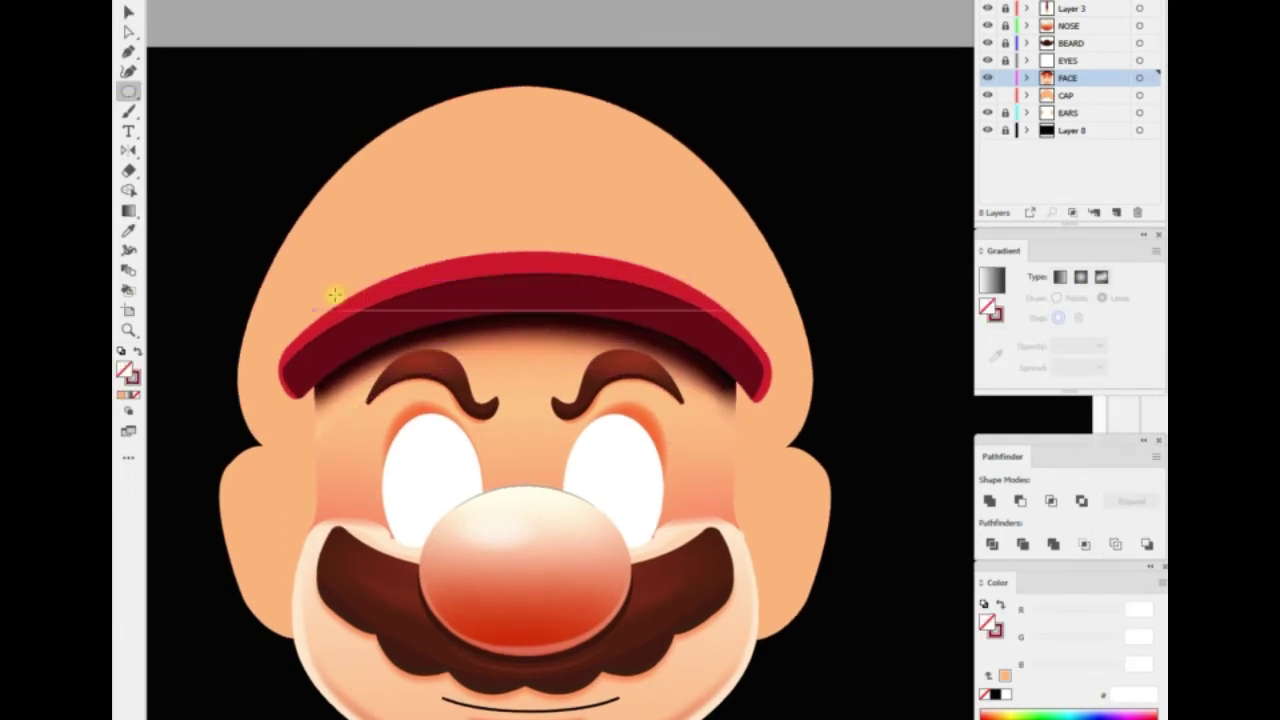
Reshape the shadow ellipse into a band below the brim, stretched over the forehead
left_click(537, 252)
left_click_drag(697, 323, 534, 298)
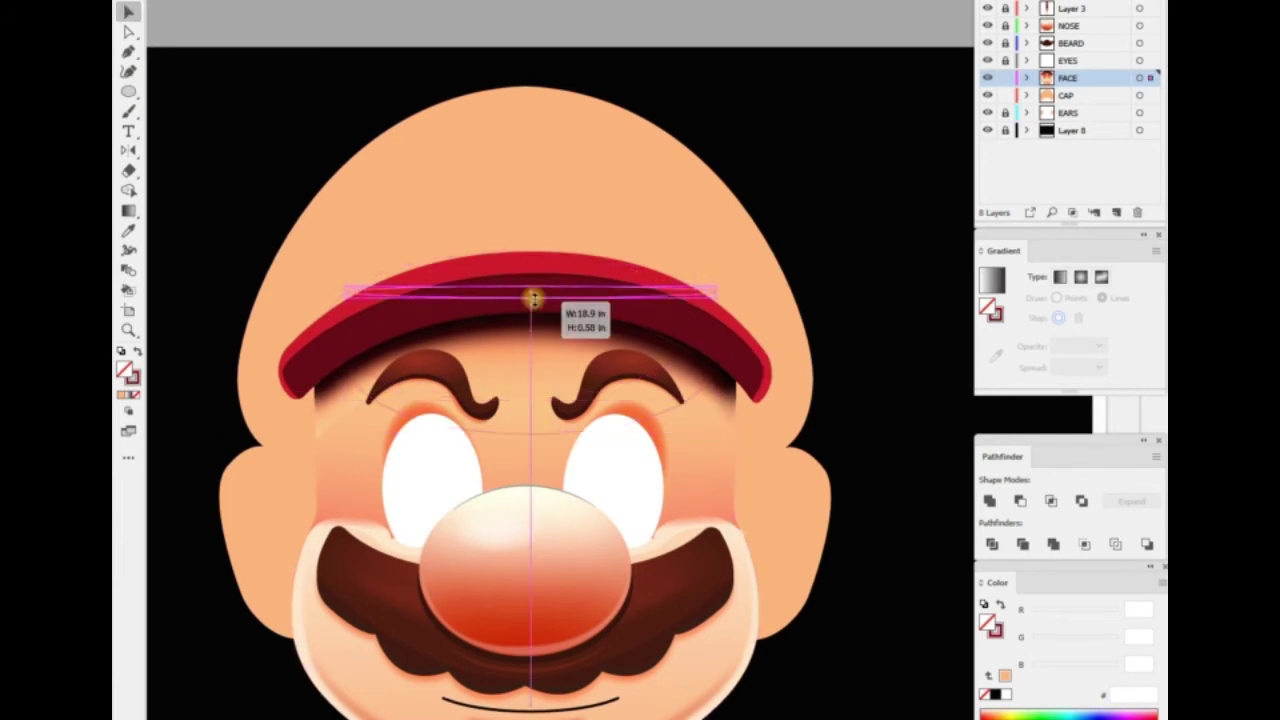
key("ctrl+plus")
left_click_drag(343, 357, 346, 371)
key("ctrl+shift+a")
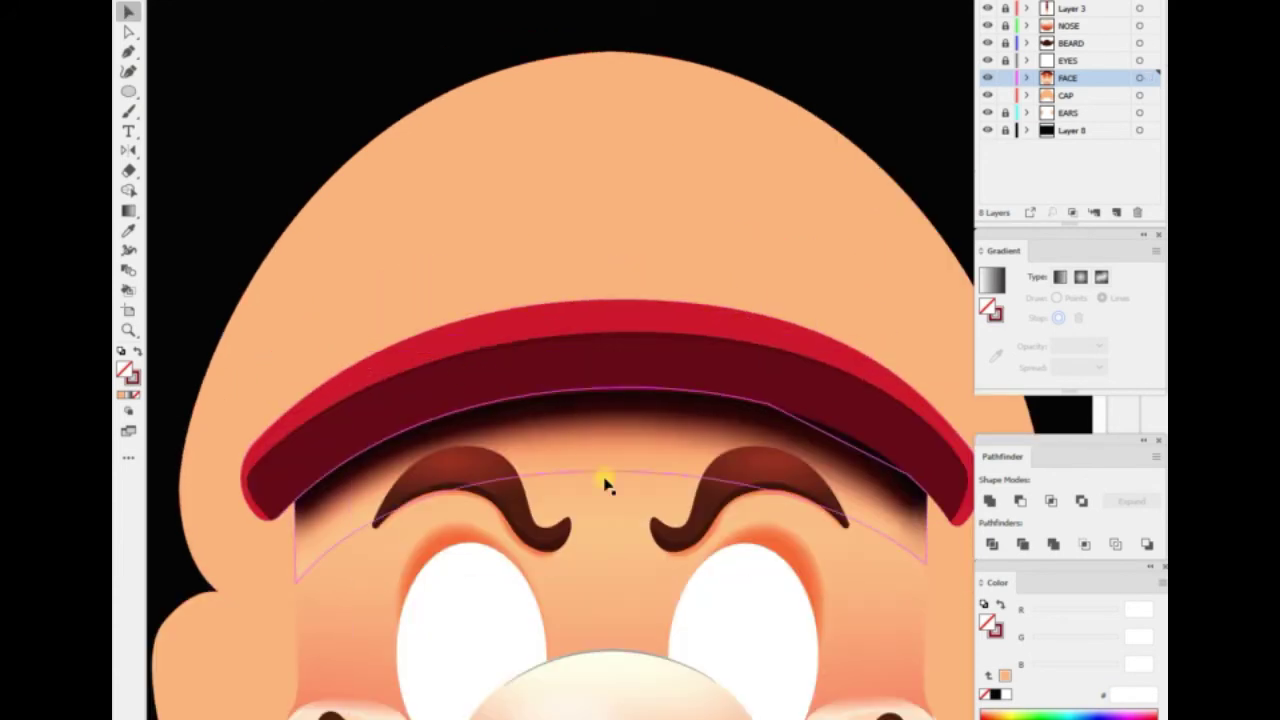
key("ctrl+plus")
Pen-draw a lens-shaped shade along the brim and fill it dark red
key("p")
left_click(846, 471)
left_click_drag(846, 471, 935, 437)
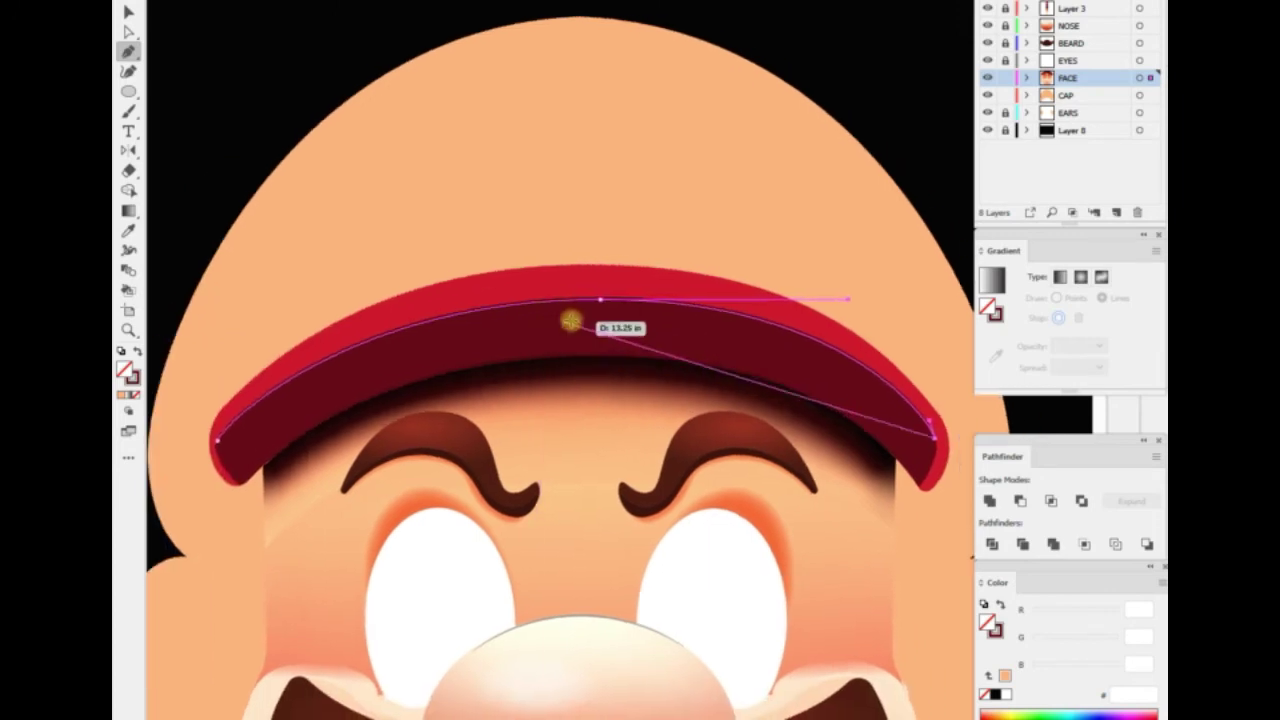
left_click_drag(605, 316, 418, 333)
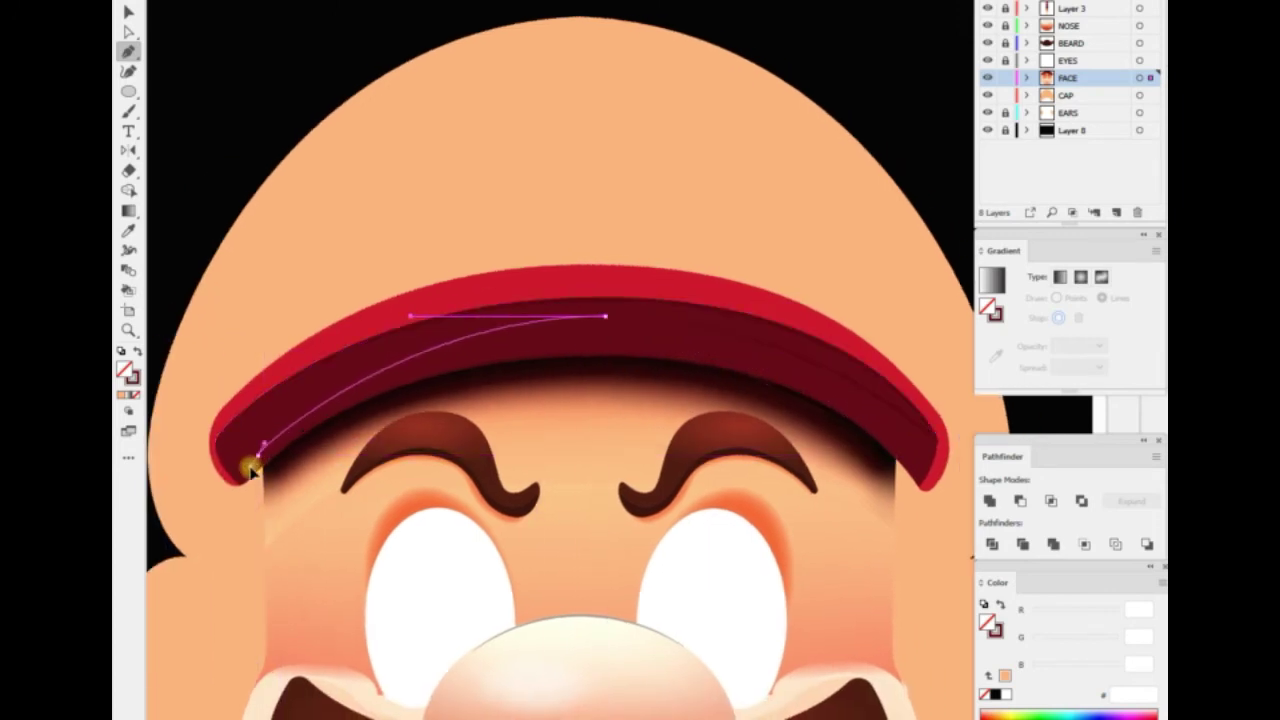
left_click_drag(251, 457, 215, 418)
left_click(209, 143, "ctrl")
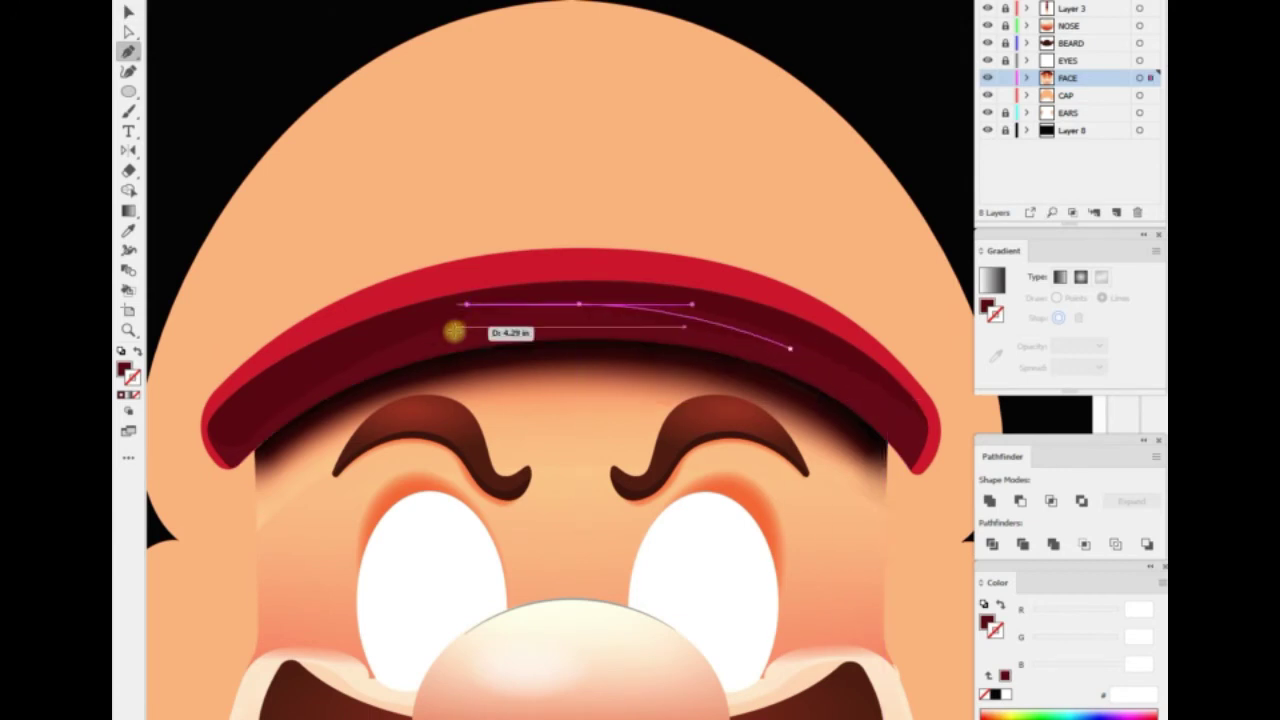
left_click(410, 348)
left_click_drag(790, 348, 682, 256)
double_click(124, 370)
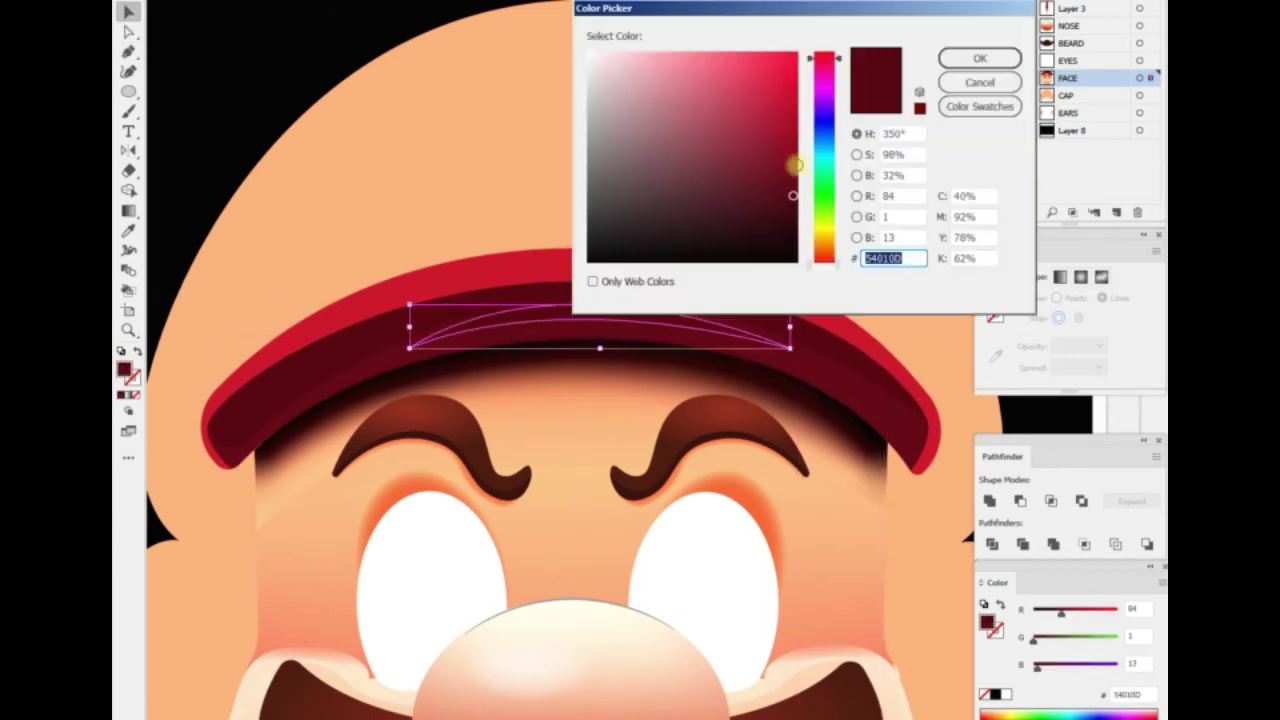
left_click(980, 57)
left_click(480, 200)
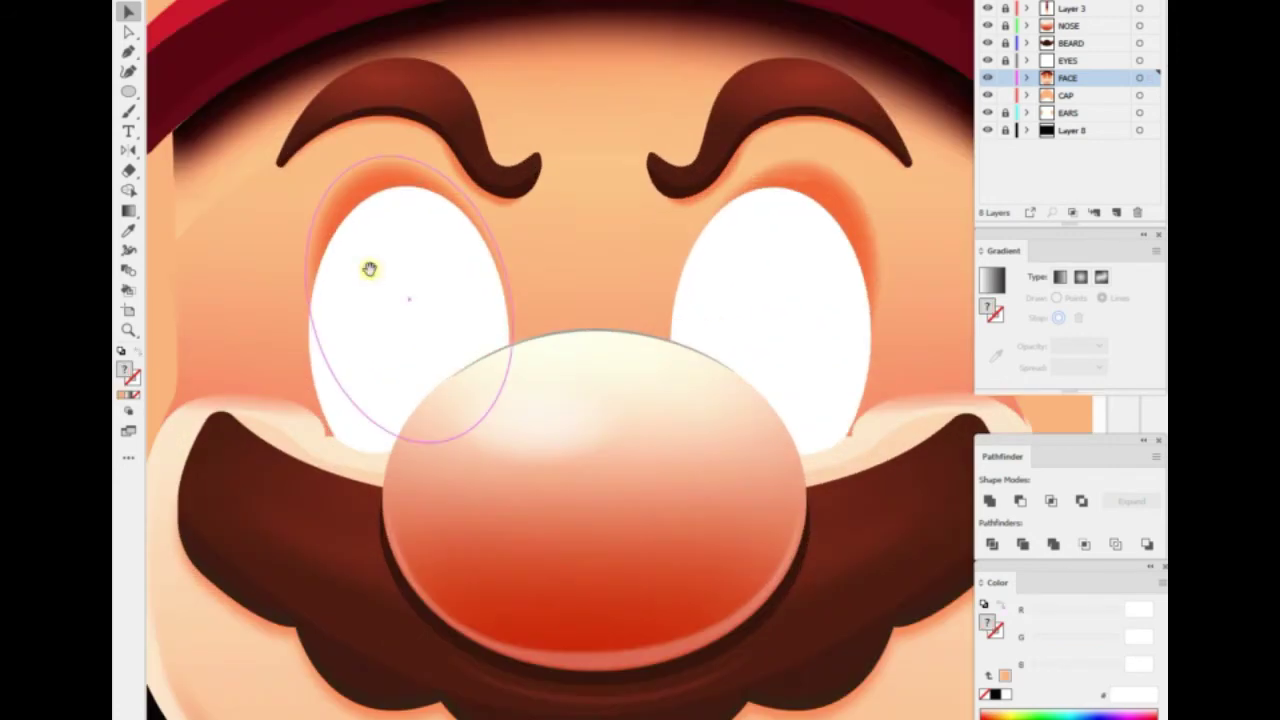
Move the shading ellipse onto the left eye and resize it around the eye
right_click(391, 286)
key("Return")
key("Tab")
key("Tab")
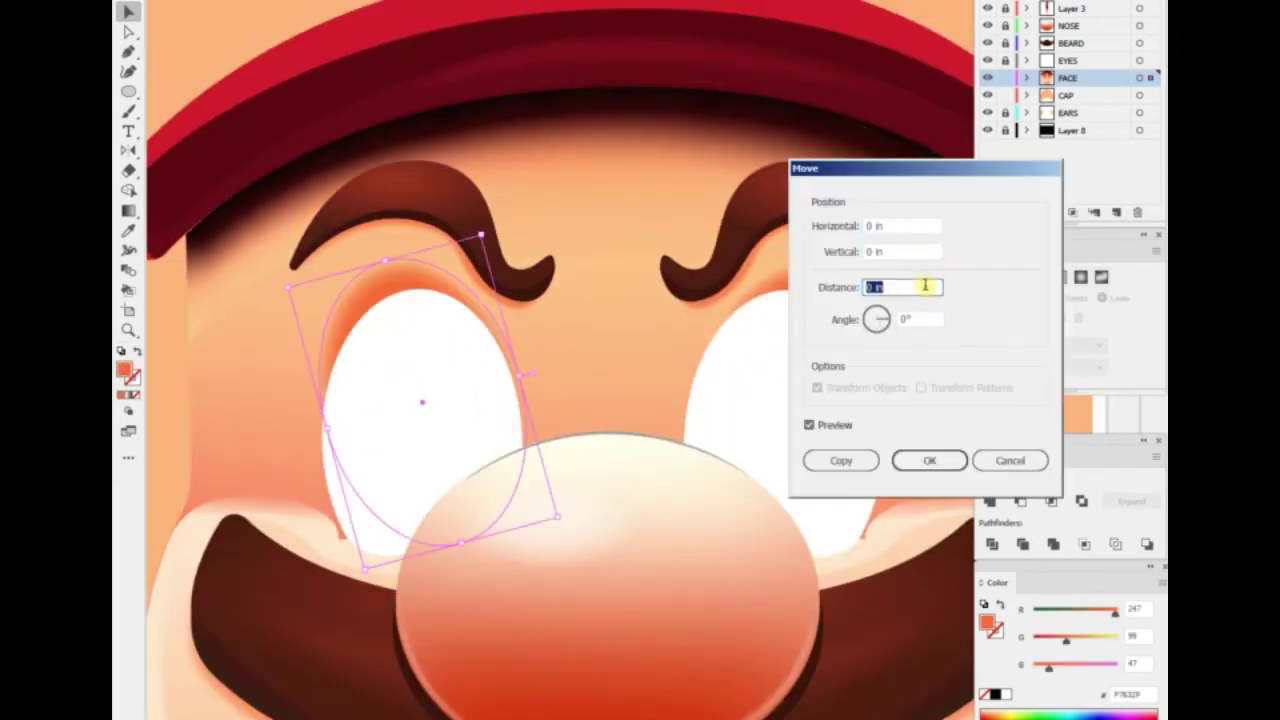
left_click(841, 460)
left_click_drag(383, 252, 309, 423)
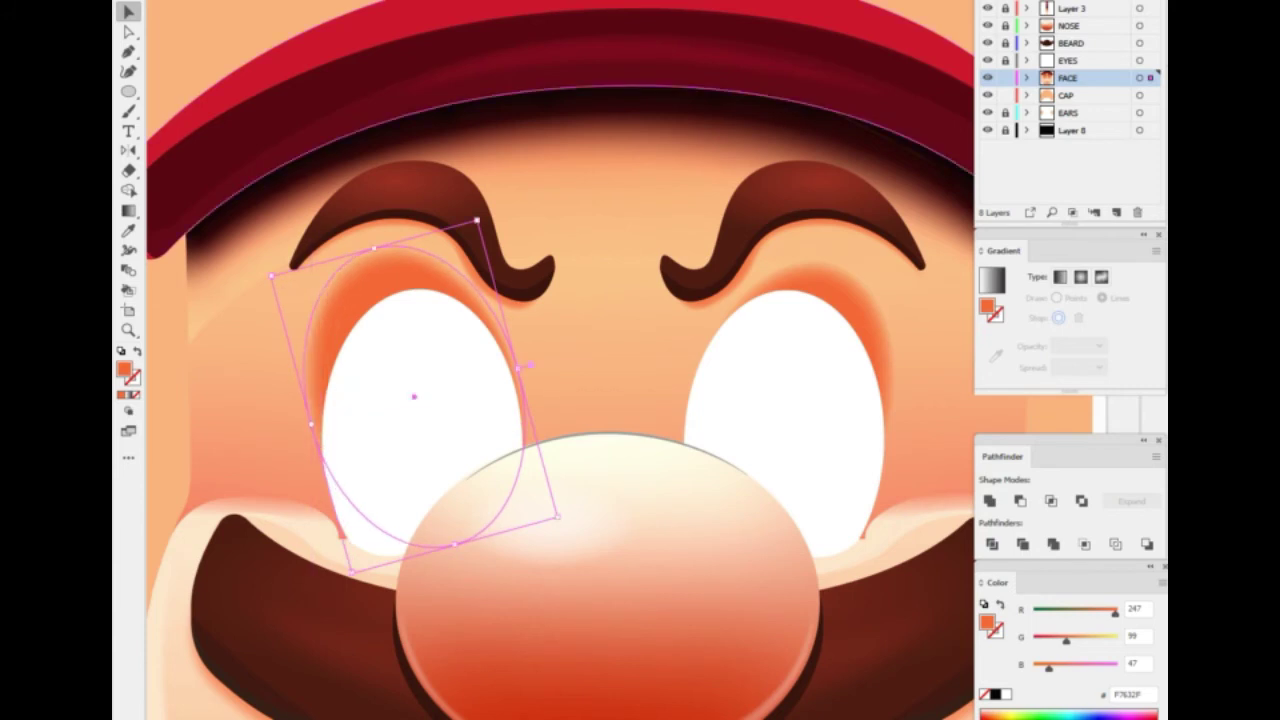
Copy the ellipse to the right eye, mirror it, and fit it around that eye
left_click(576, 457)
left_click(423, 403)
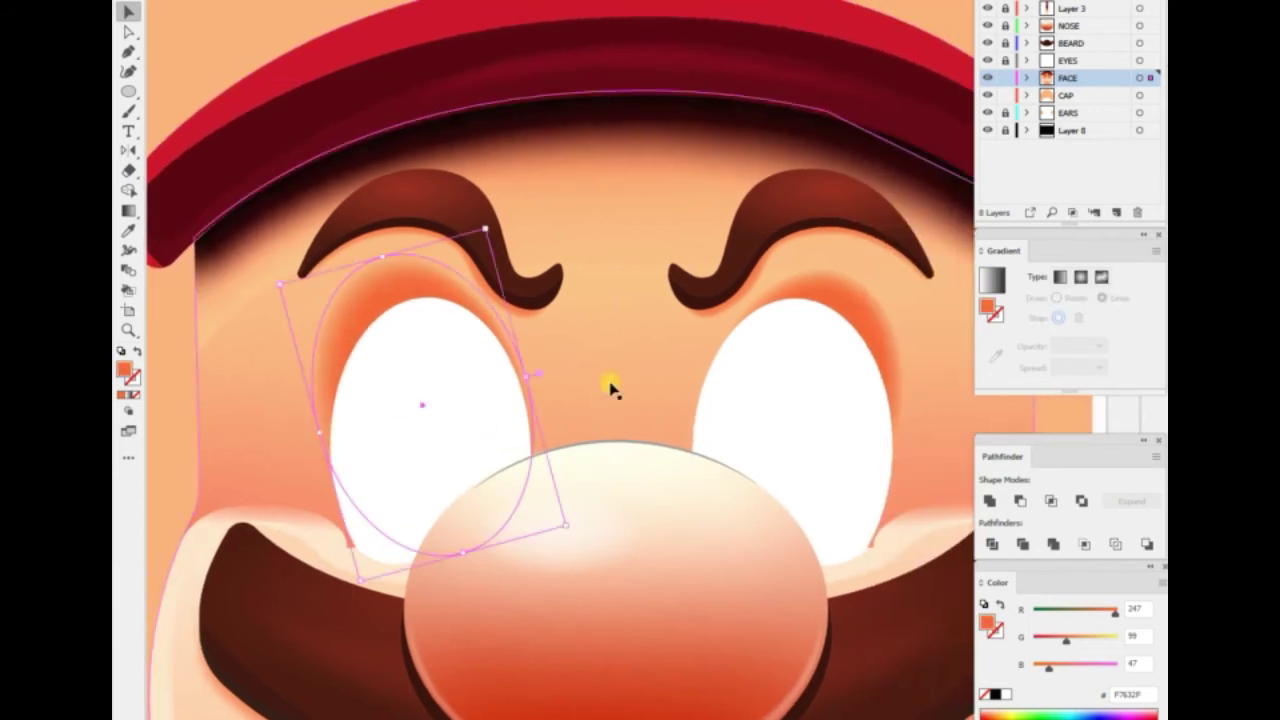
left_click_drag(423, 404, 814, 286)
right_click(814, 286)
left_click(849, 303)
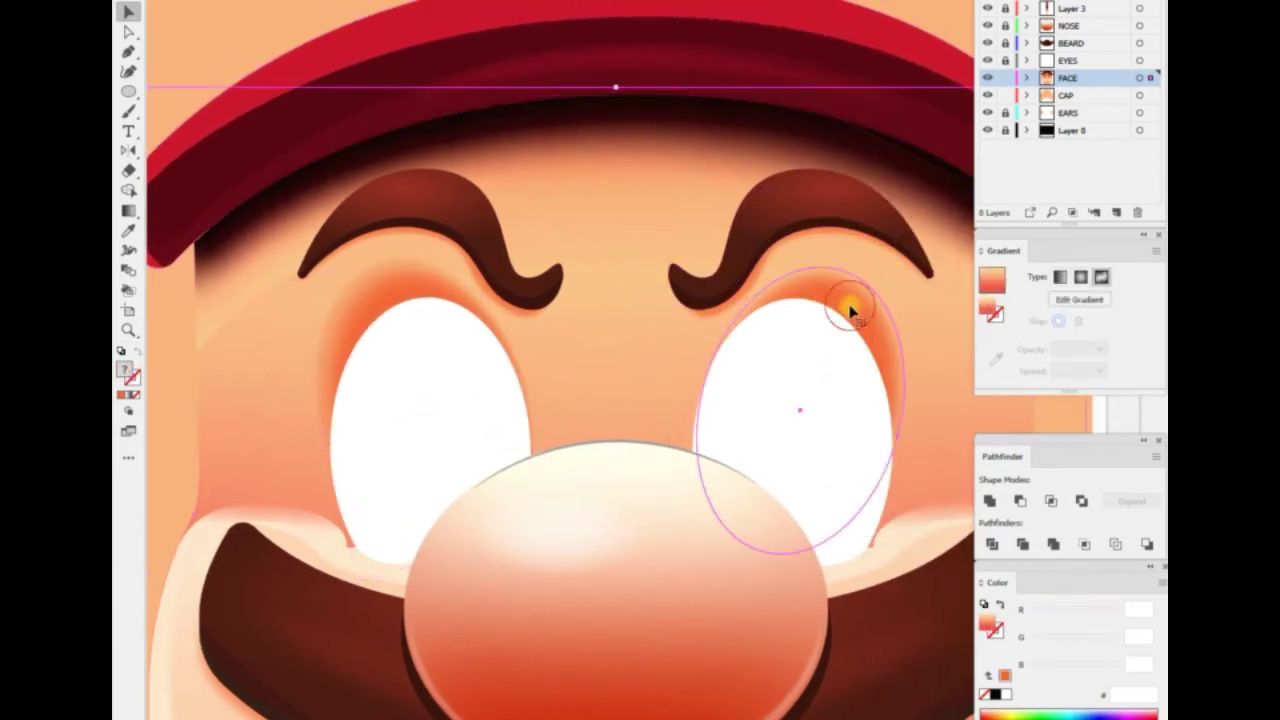
scroll(849, 303, "up", 2)
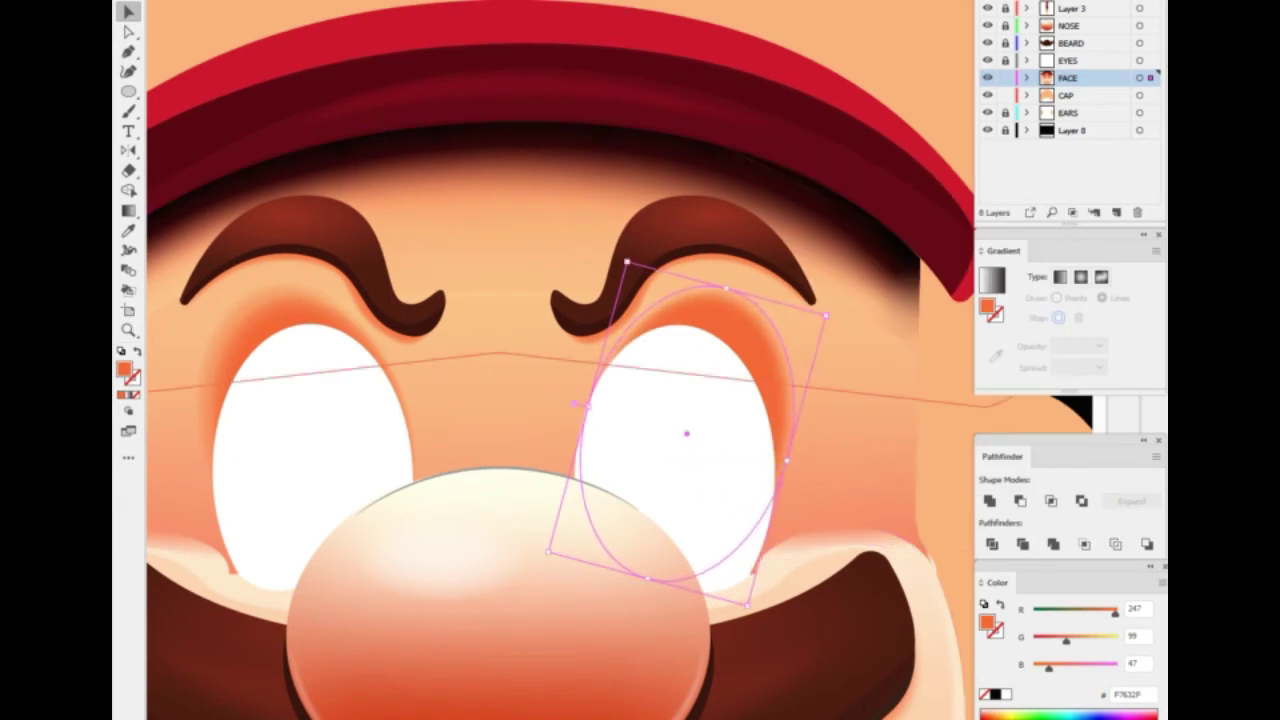
left_click_drag(669, 466, 529, 426)
Pen-draw a cheek strip above the moustache with a light gradient fill
key("p")
left_click(779, 510)
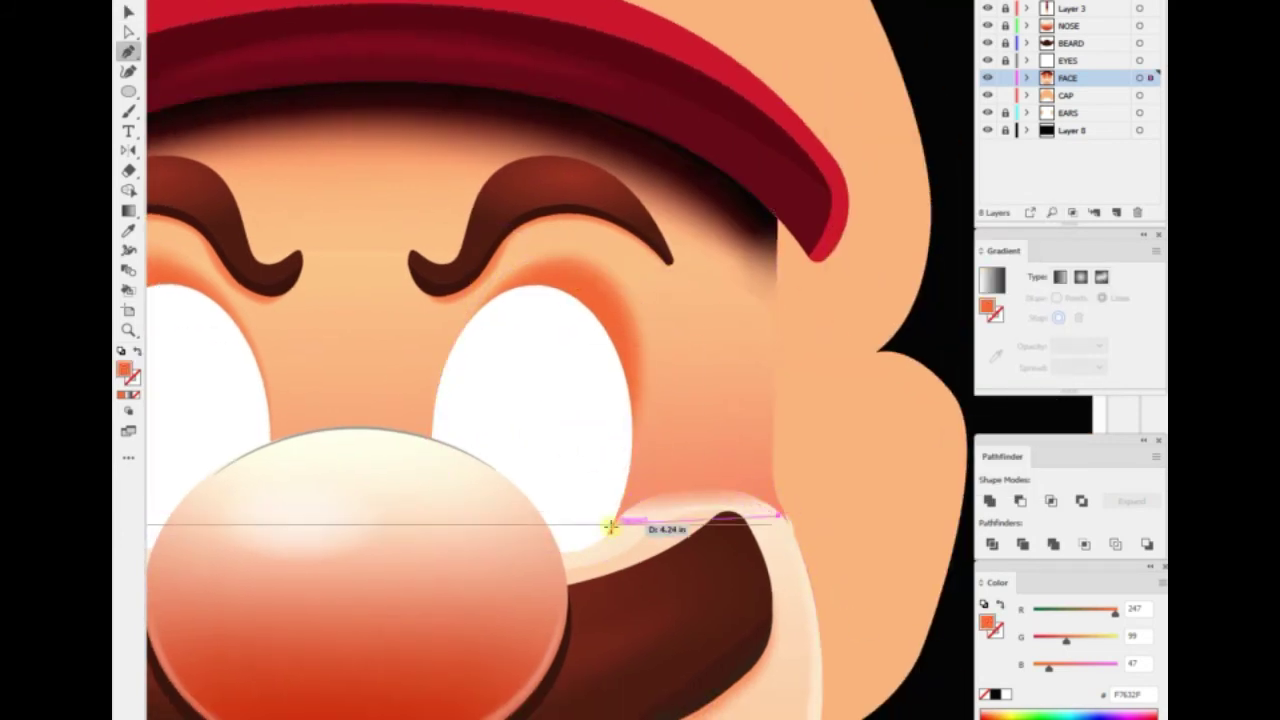
left_click_drag(608, 523, 560, 605)
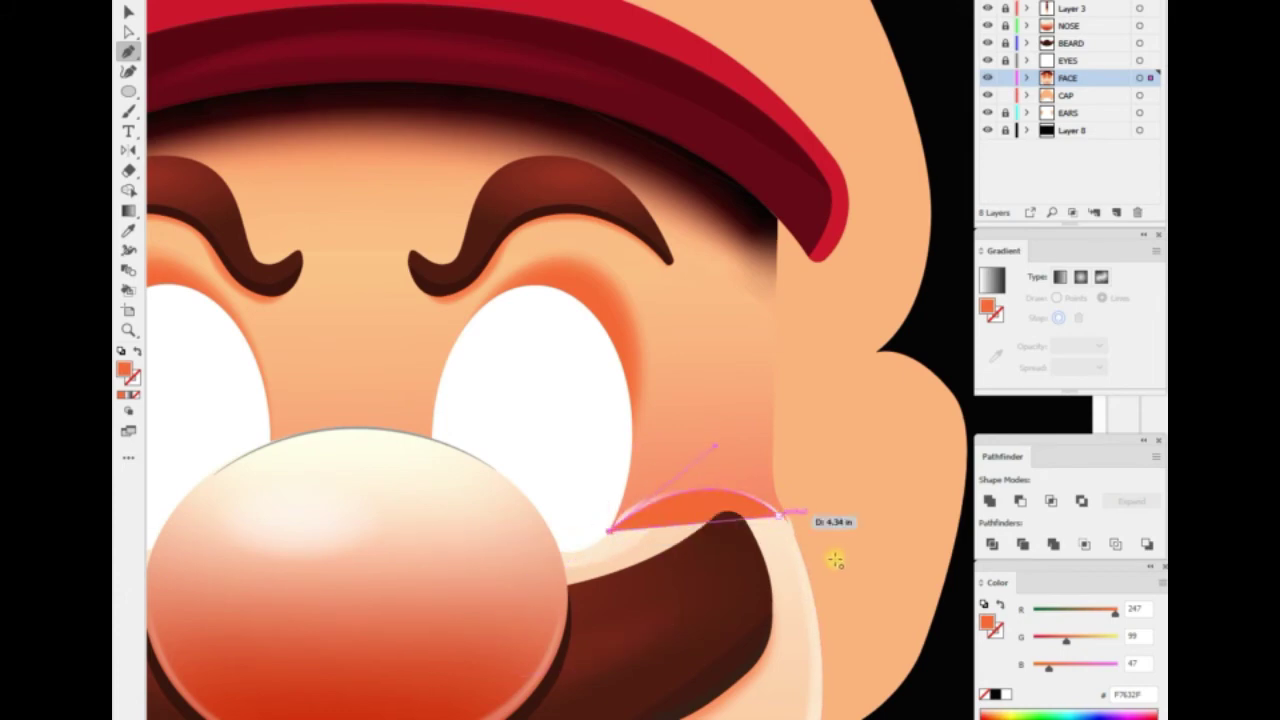
scroll(737, 523, "up", 3)
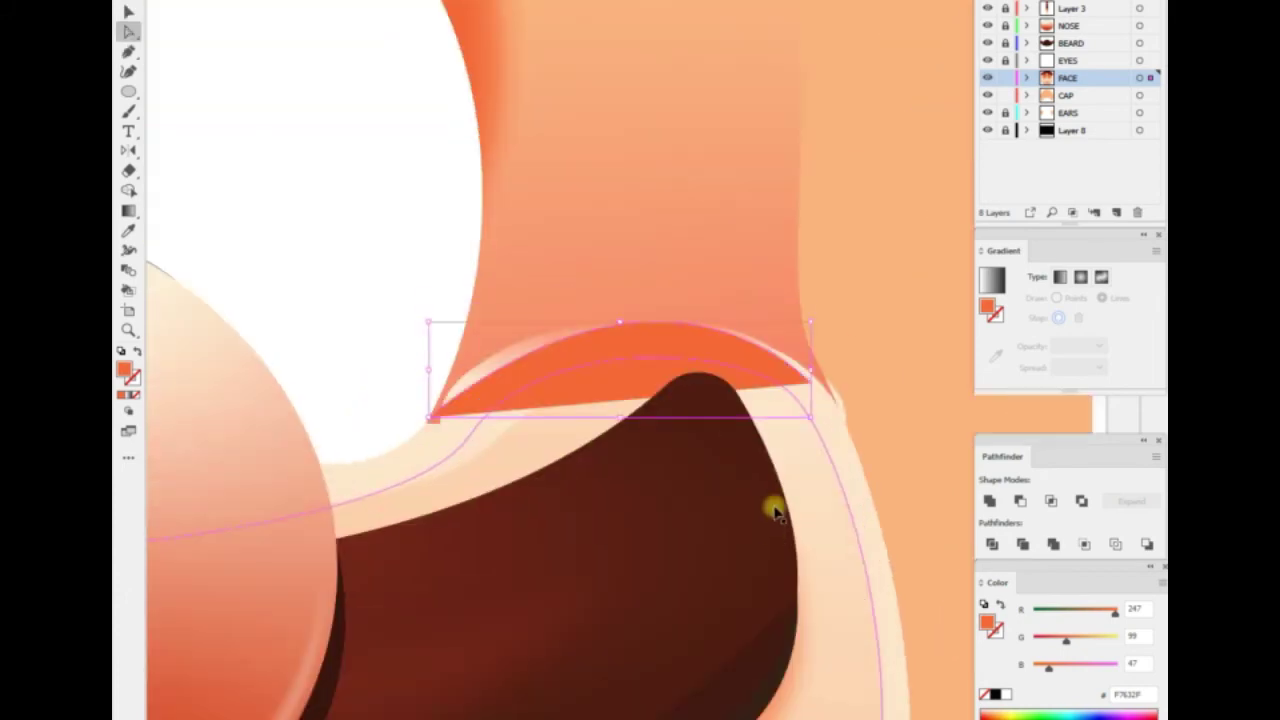
left_click(771, 508)
scroll(628, 450, "down", 4)
Blur the cheek highlight strips with a 32.5 px Gaussian Blur
left_click(340, 420)
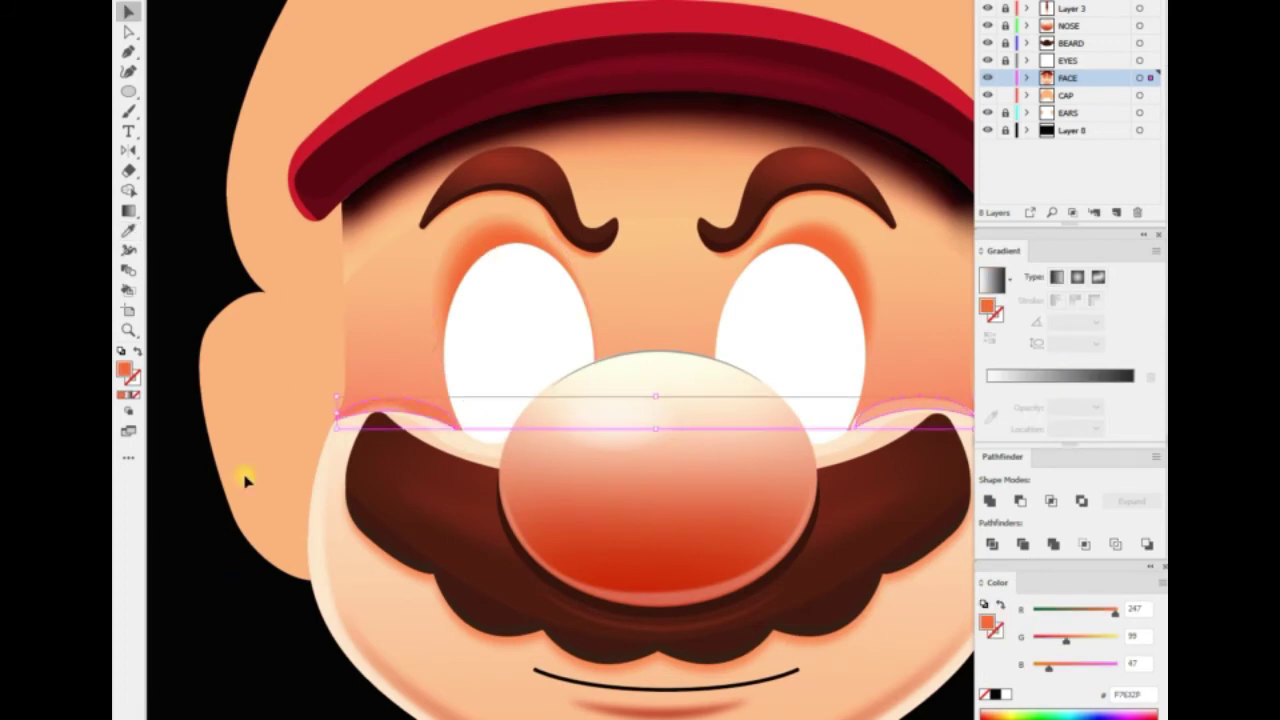
right_click(171, 530)
left_click(230, 474)
left_click(410, 380)
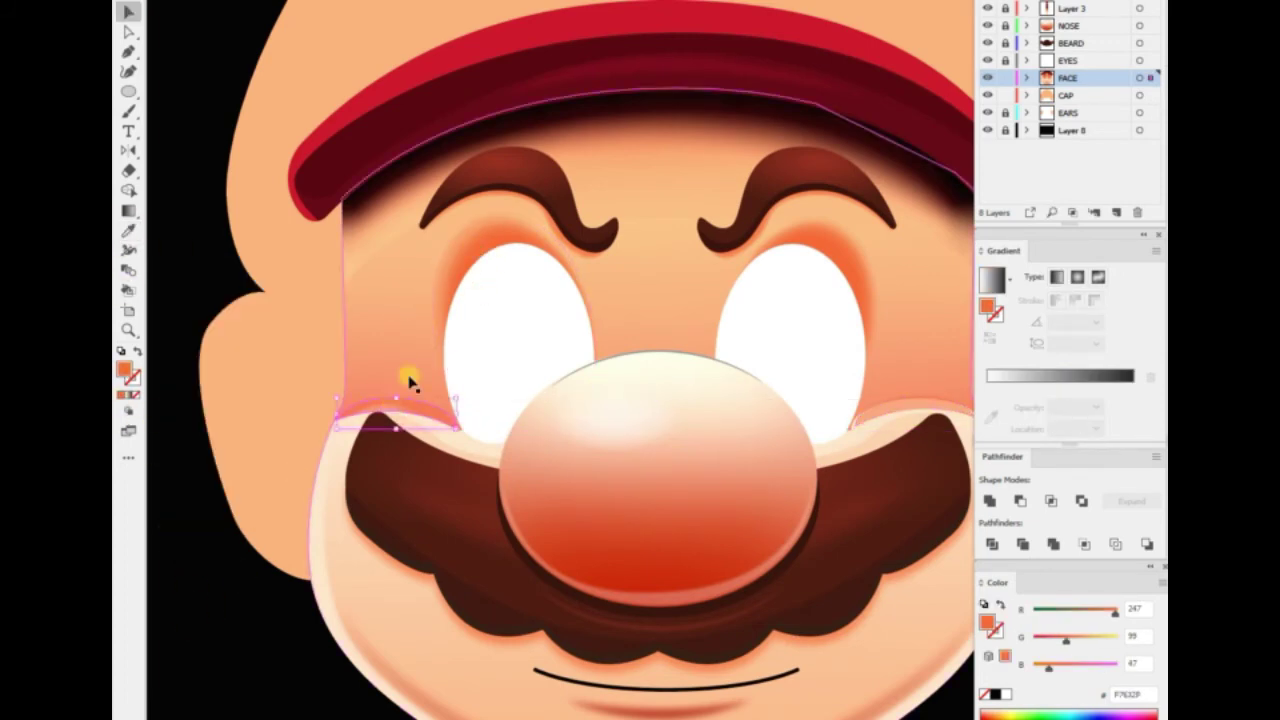
left_click(277, 629)
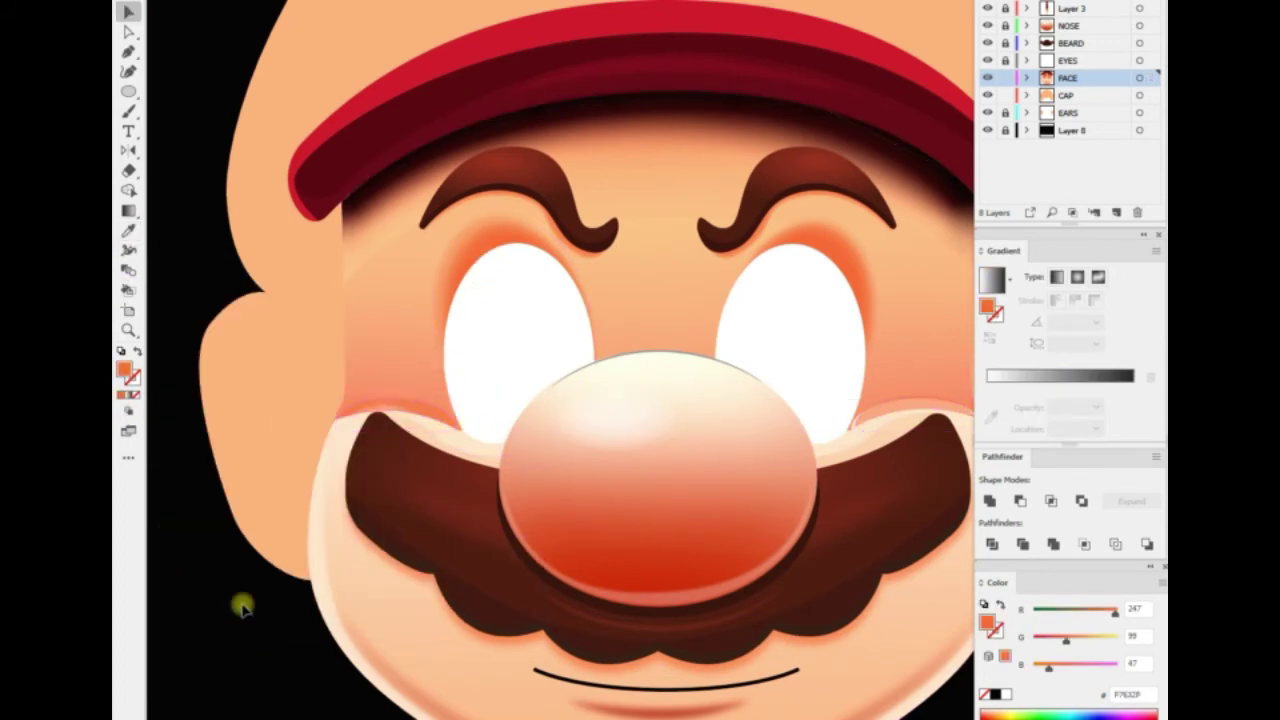
scroll(423, 414, "right", 3)
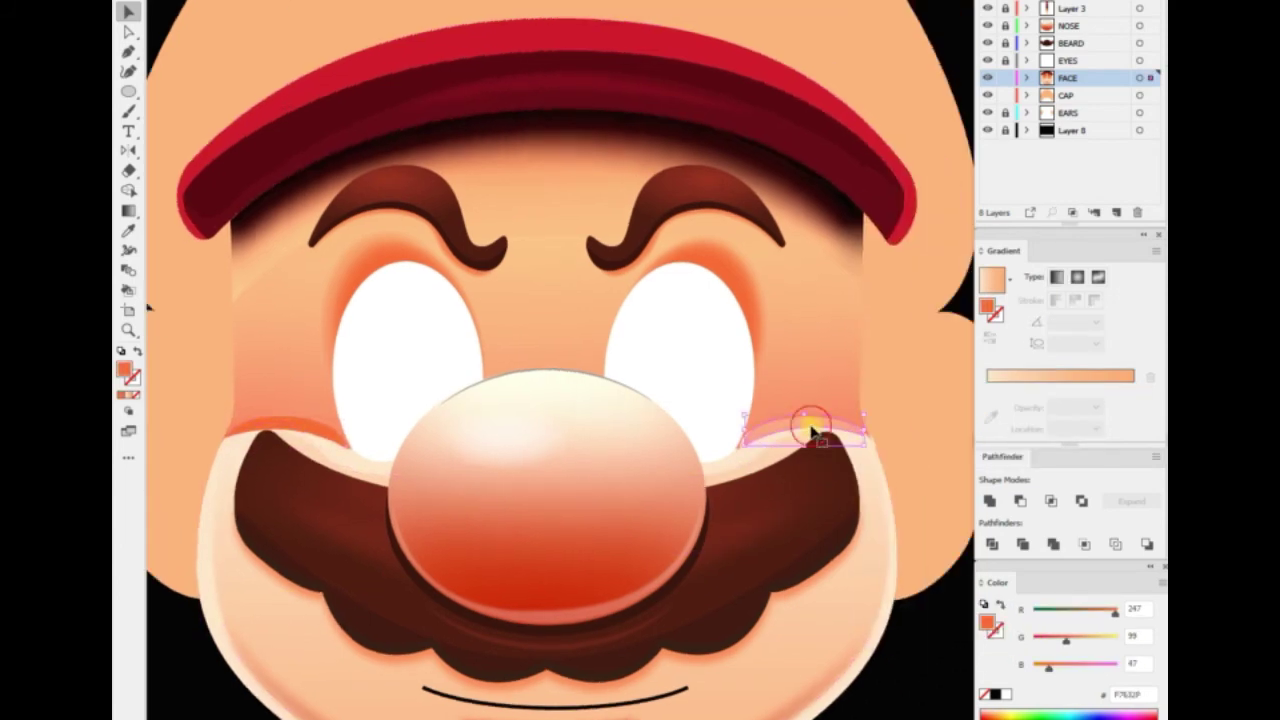
left_click(808, 423)
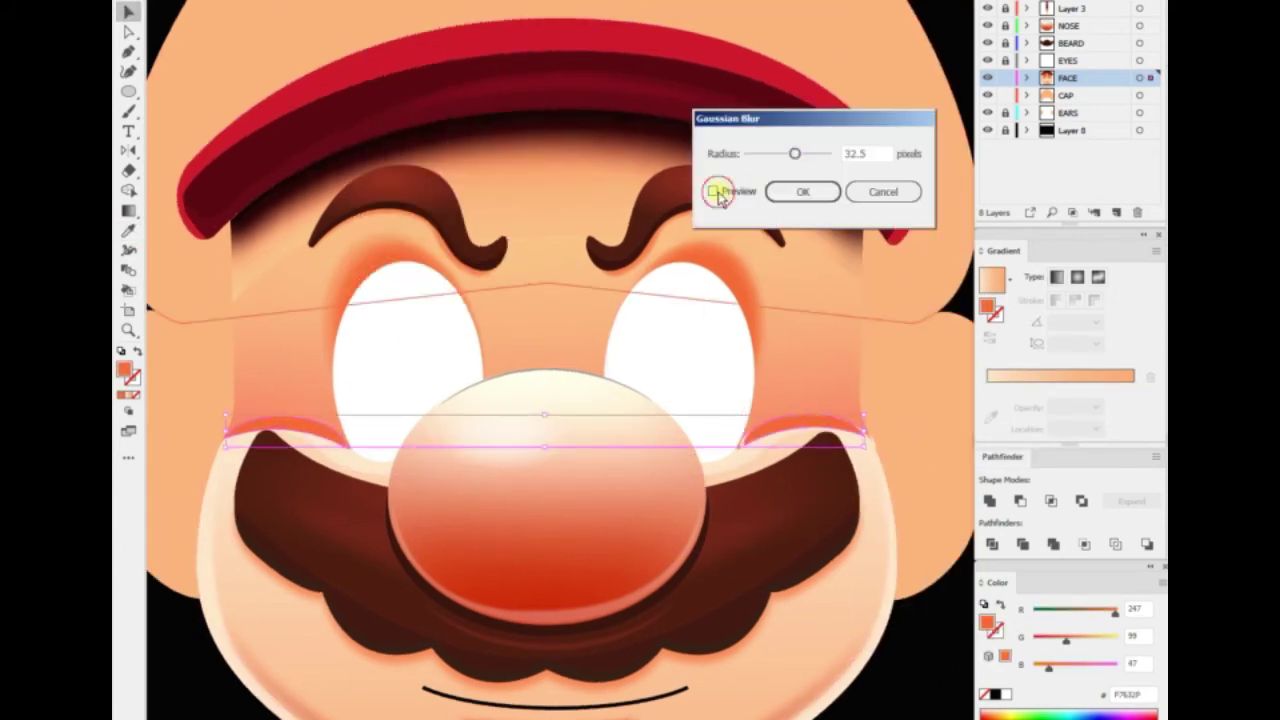
left_click(800, 190)
key("ctrl+0")
Recolour the small shape beside the nose with a new fill shade
left_click(490, 470)
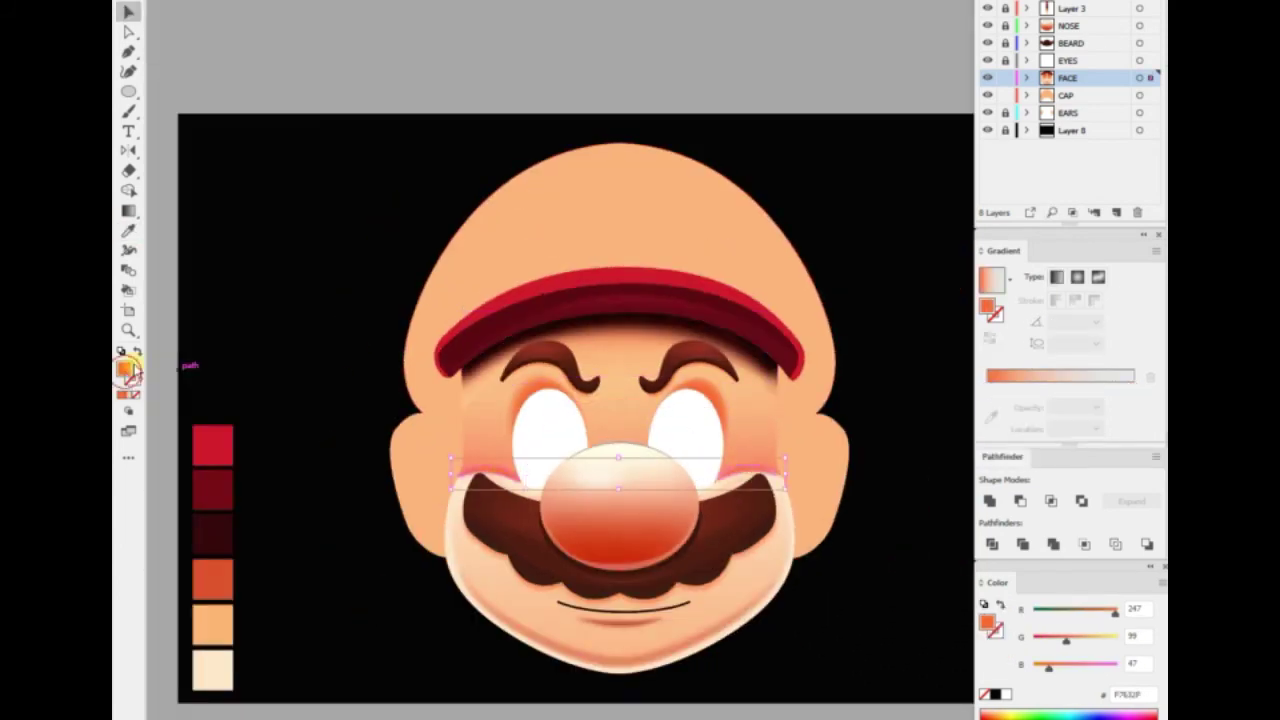
double_click(128, 370)
left_click(966, 51)
double_click(128, 368)
left_click(966, 51)
left_click(335, 588)
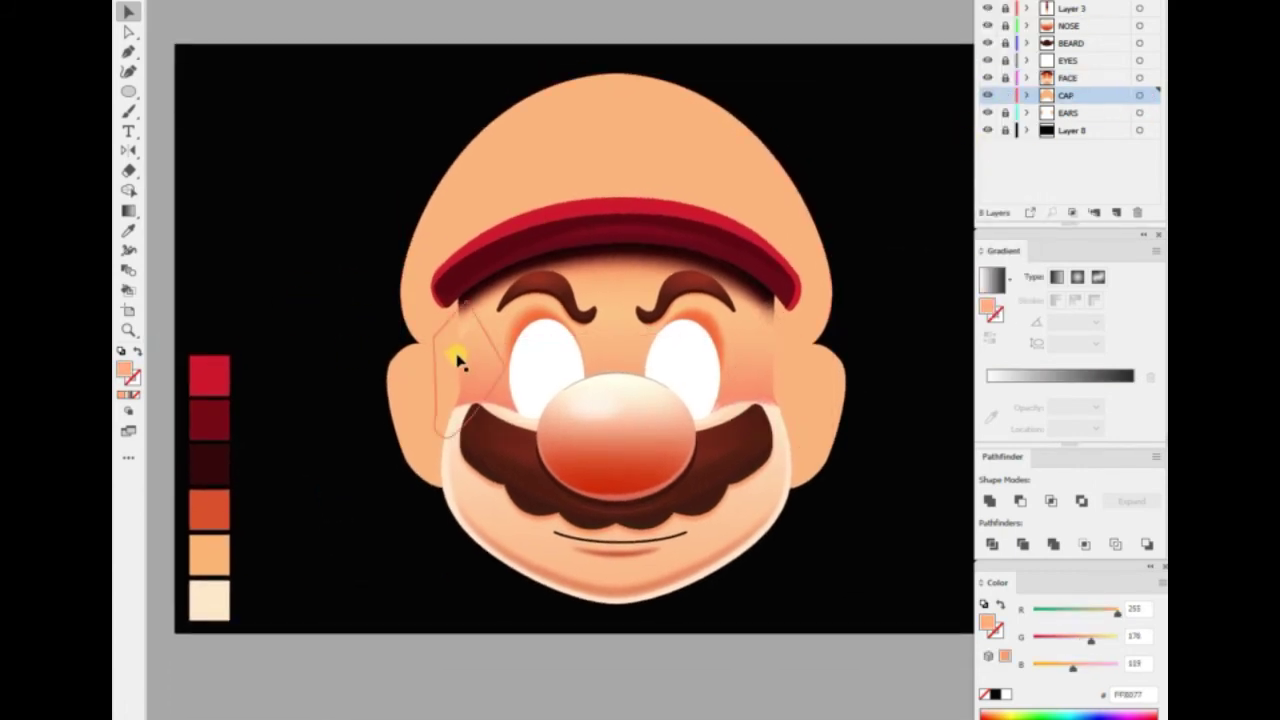
Reposition the radial gradient shading on the left and right sideburns
scroll(449, 357, "up", 1)
scroll(463, 351, "up", 1)
left_click(435, 380)
left_click(128, 210)
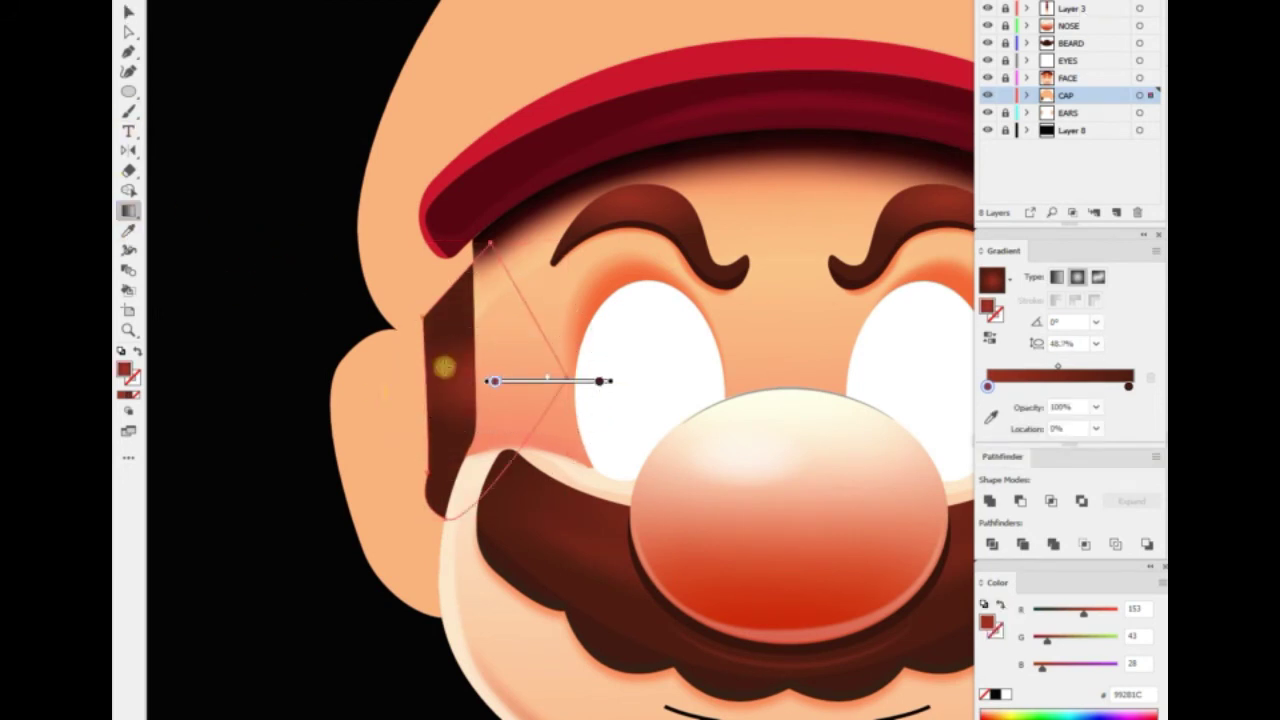
left_click_drag(451, 352, 437, 340)
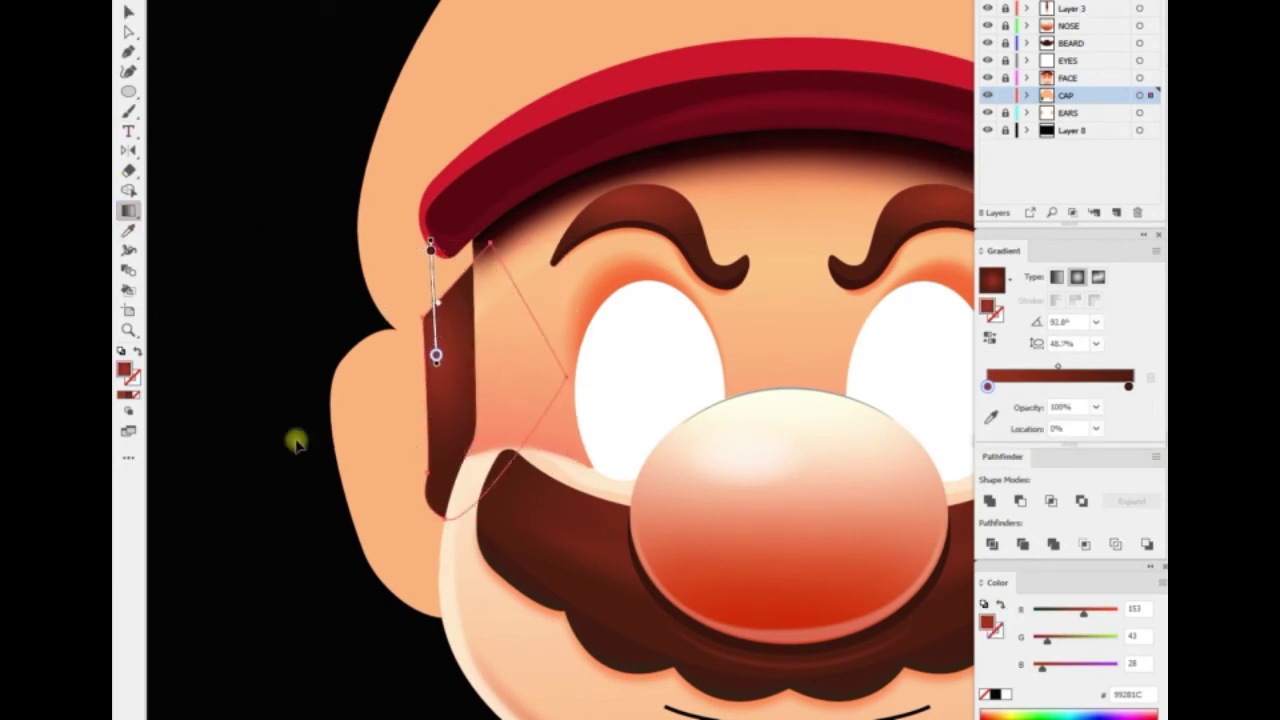
scroll(298, 400, "up", 1)
scroll(257, 480, "down", 3)
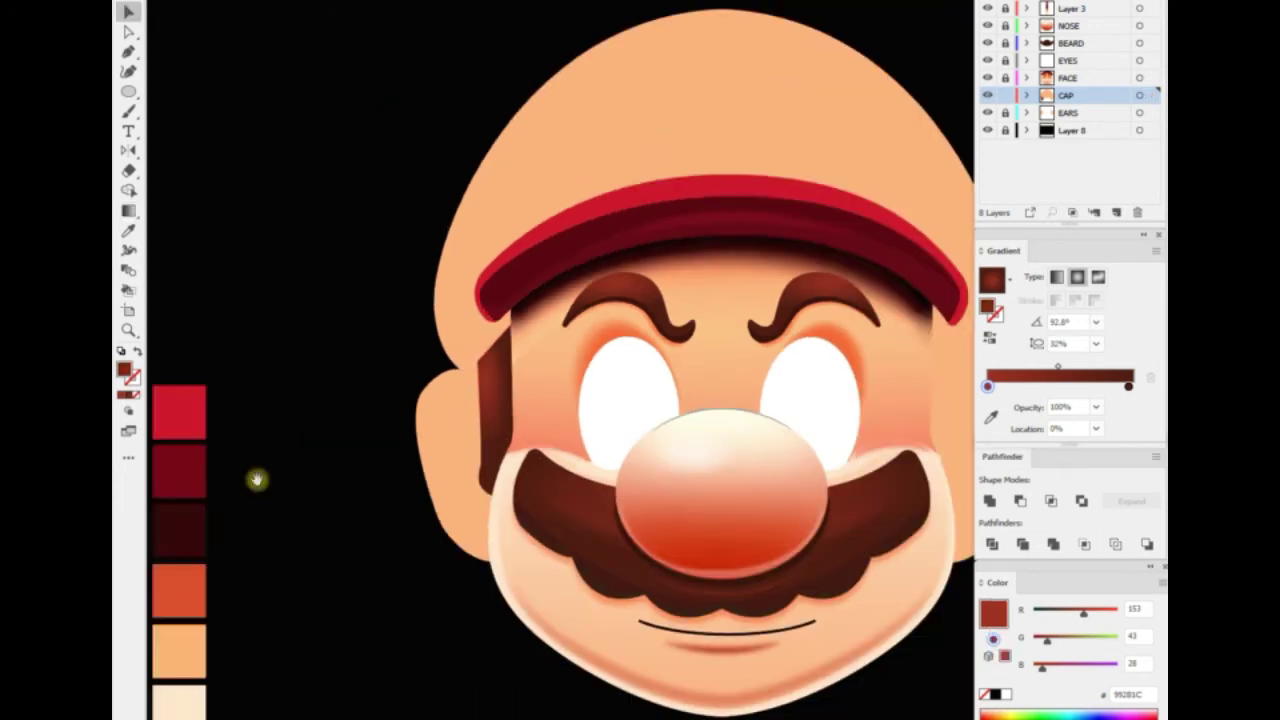
scroll(814, 400, "up", 2)
left_click_drag(734, 438, 807, 438)
scroll(294, 451, "up", 1)
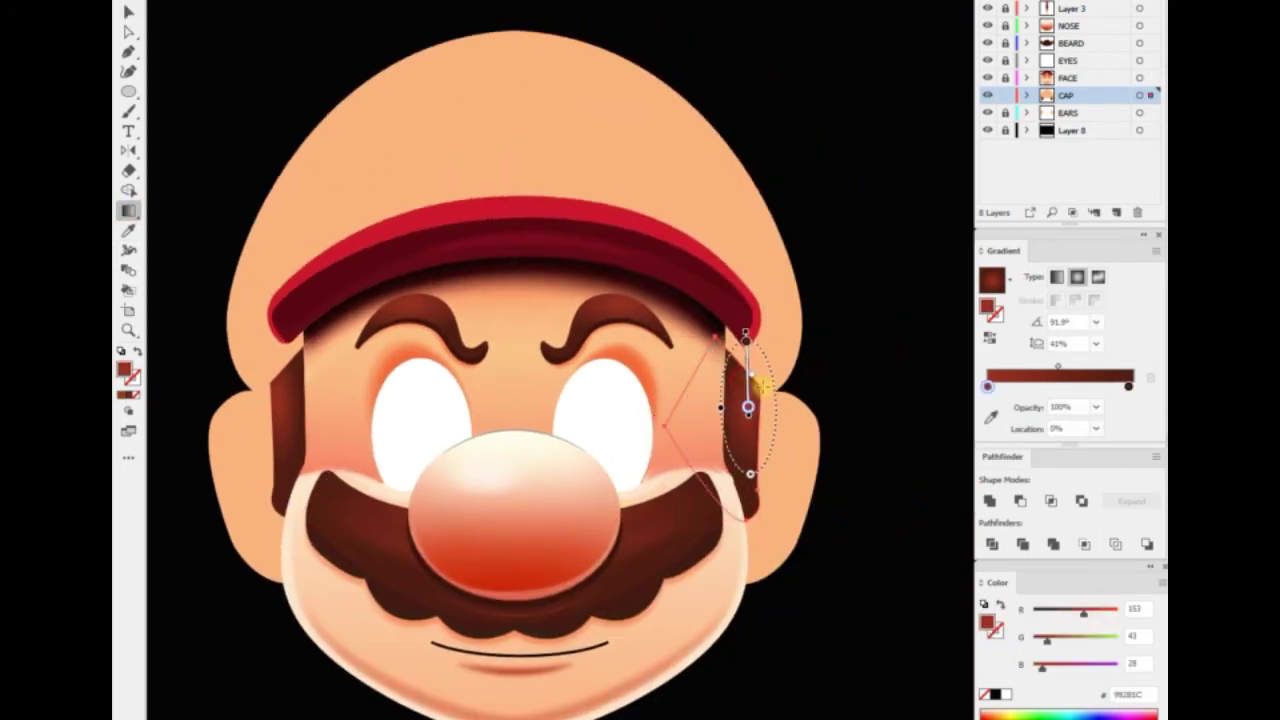
Draw a thin strip along the left sideburn on the FACE layer, then copy it to the right
key("v")
scroll(760, 387, "down", 2)
scroll(310, 480, "up", 2)
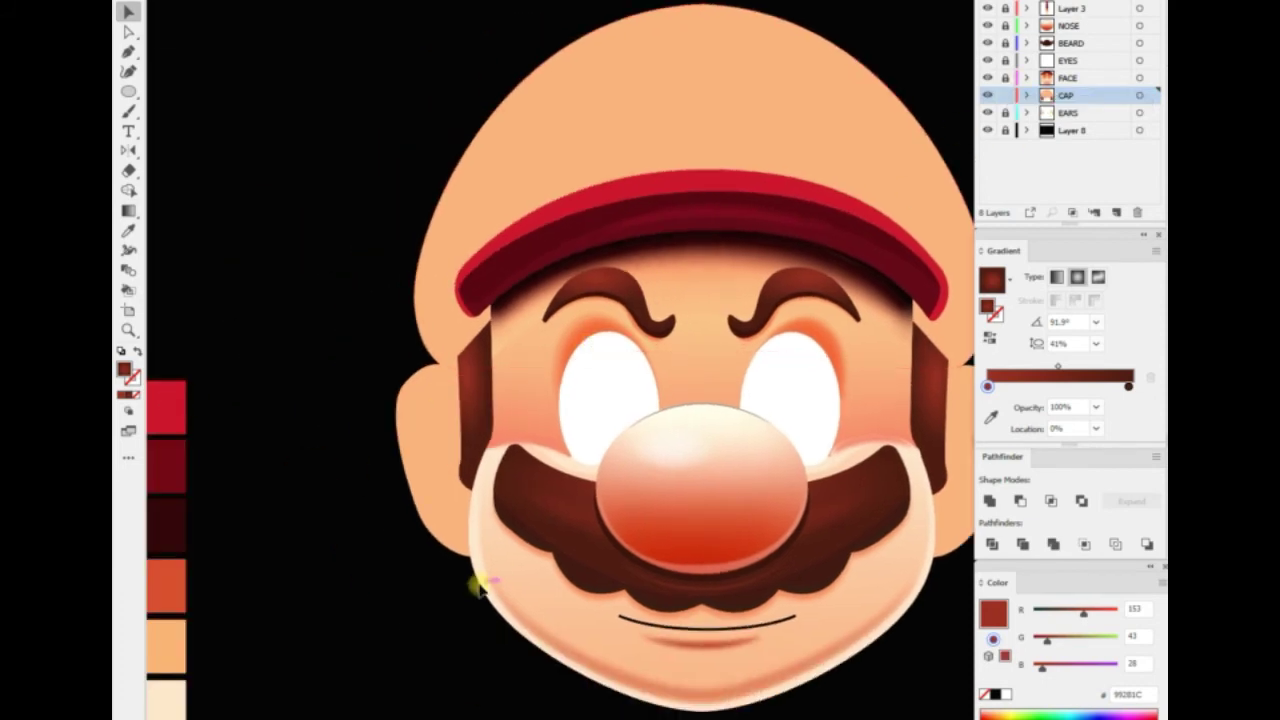
left_click(1138, 78)
scroll(414, 600, "up", 2)
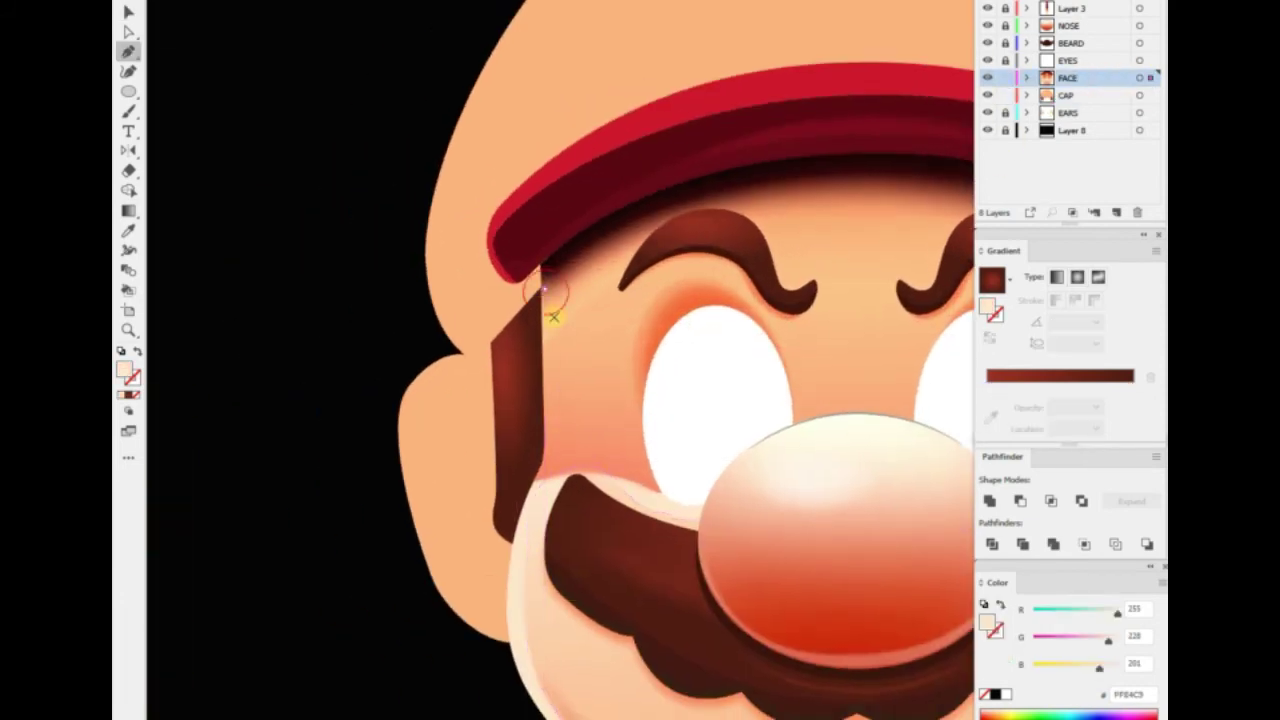
left_click(545, 452)
key("v")
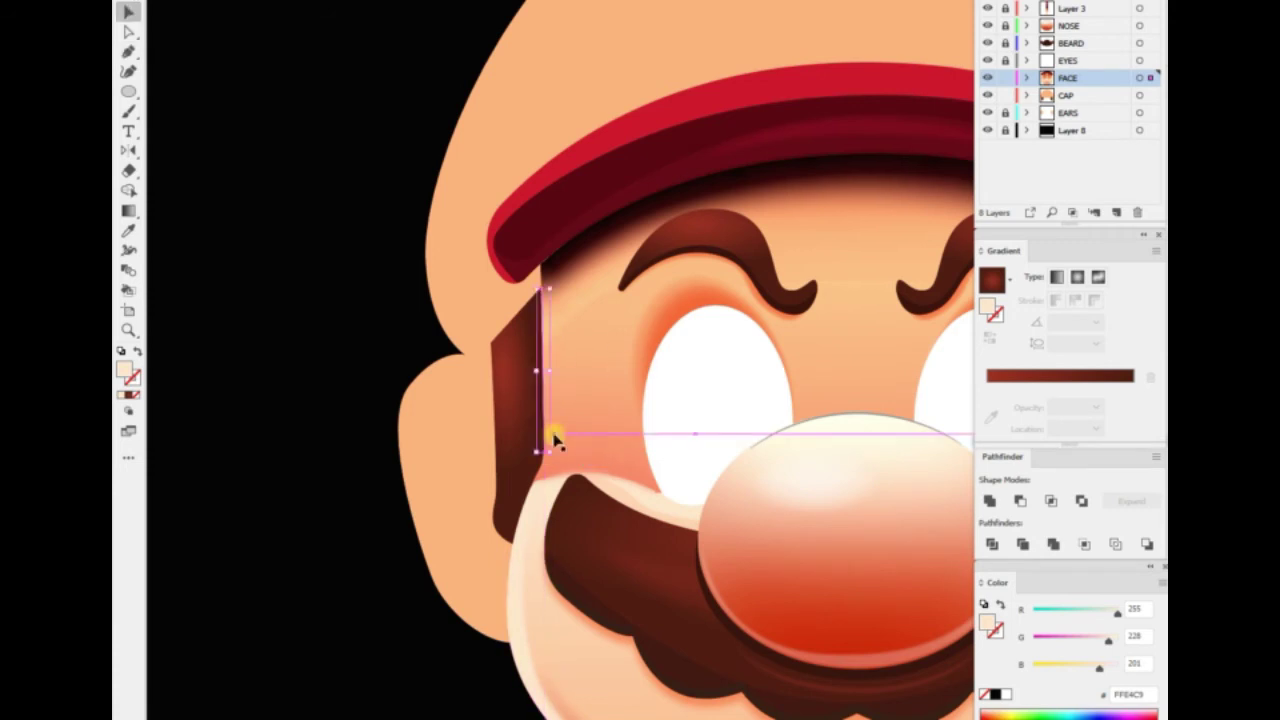
left_click(376, 112)
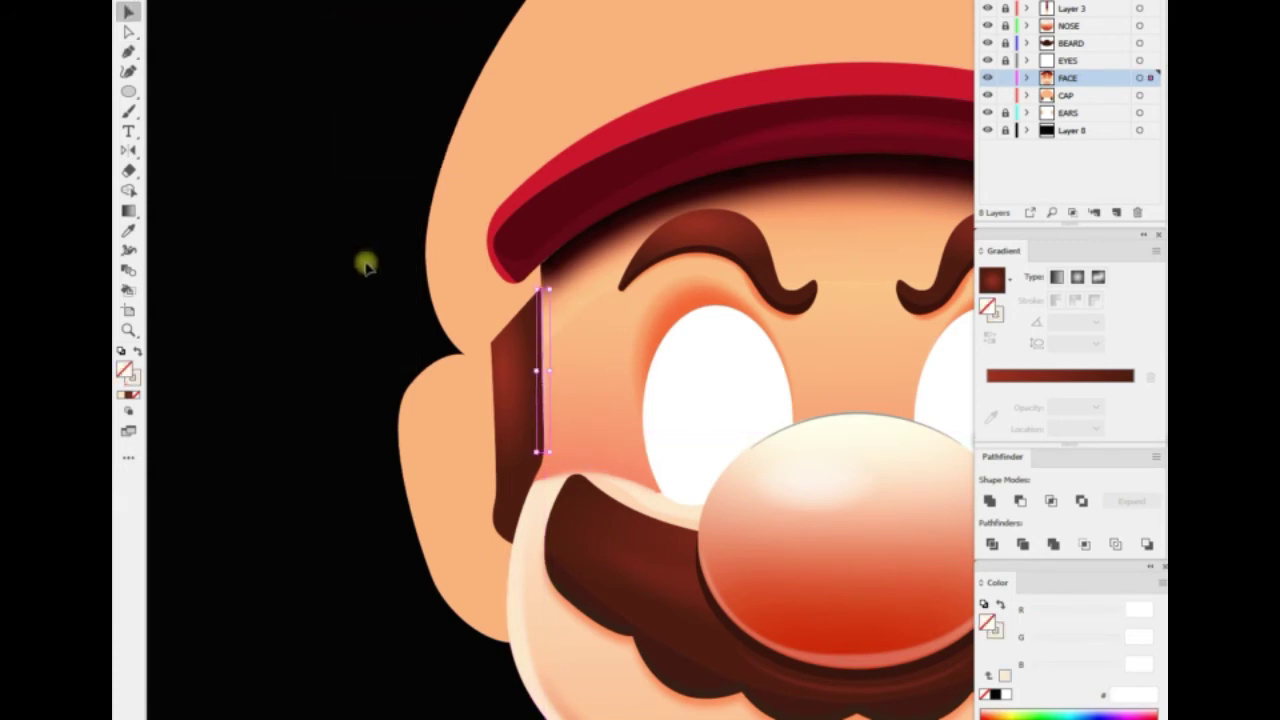
scroll(366, 265, "right", 6)
left_click_drag(530, 398, 903, 428)
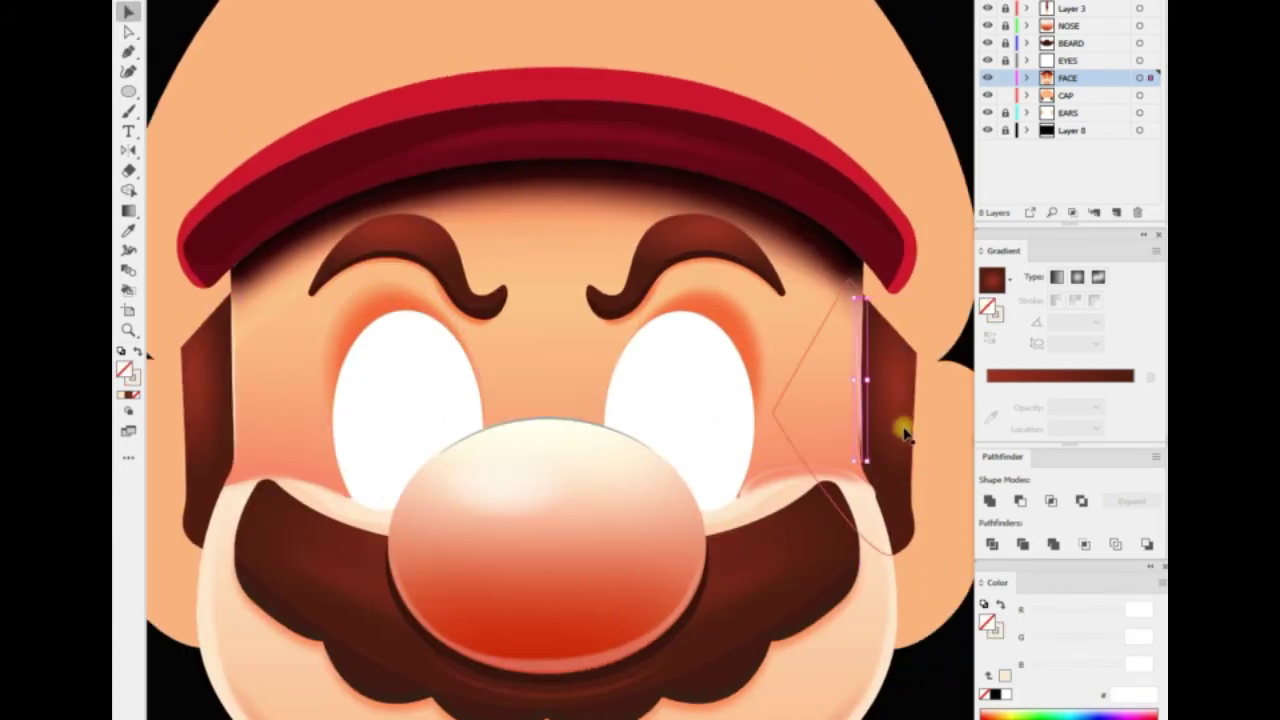
key("ctrl+0")
Fill the cap with a radial gradient from bright red inside to dark red
left_click(520, 148)
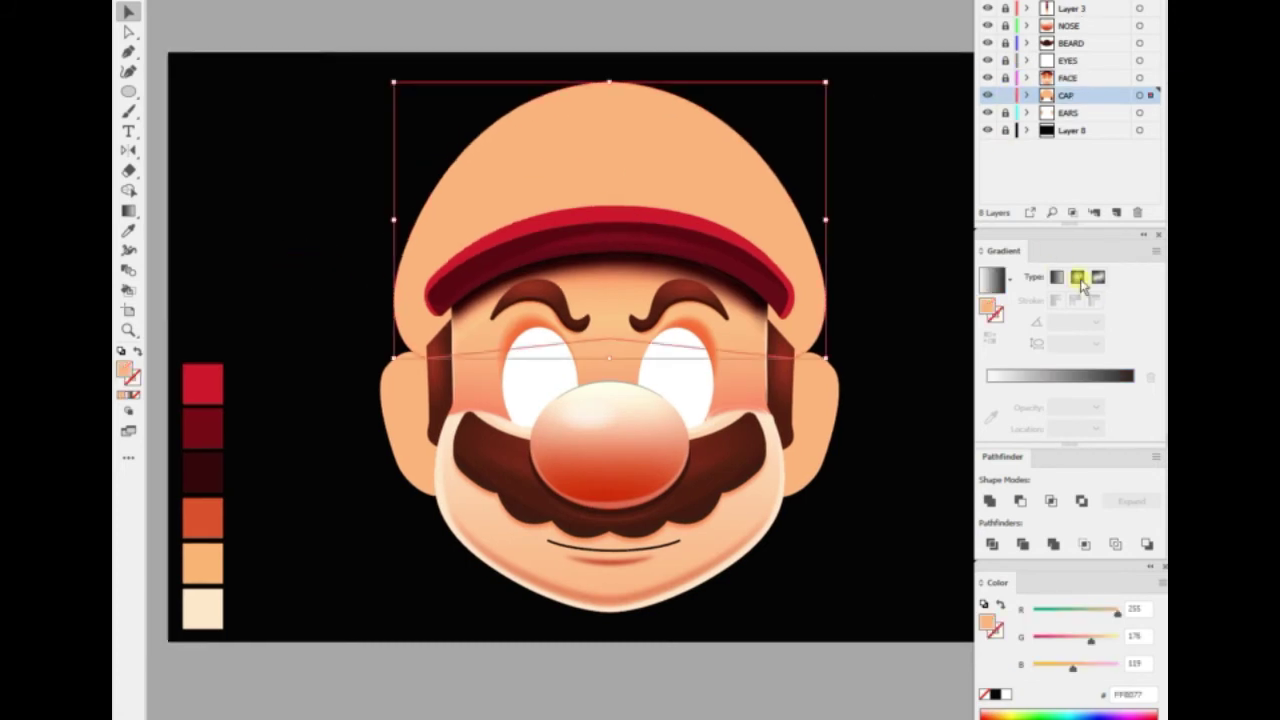
left_click(1077, 277)
left_click(128, 210)
left_click(988, 388)
left_click(202, 384)
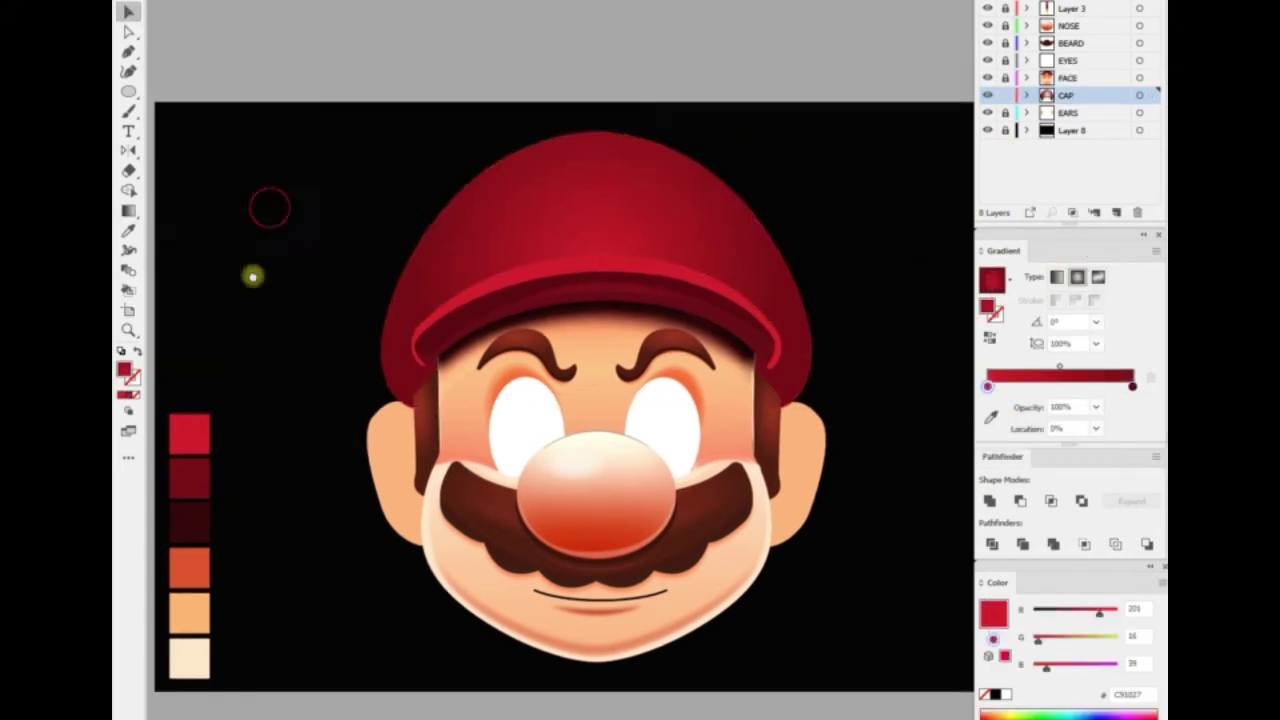
Squash, widen, and lower the cap's radial gradient ellipse
left_click_drag(571, 206, 594, 209)
left_click_drag(1060, 382, 988, 386)
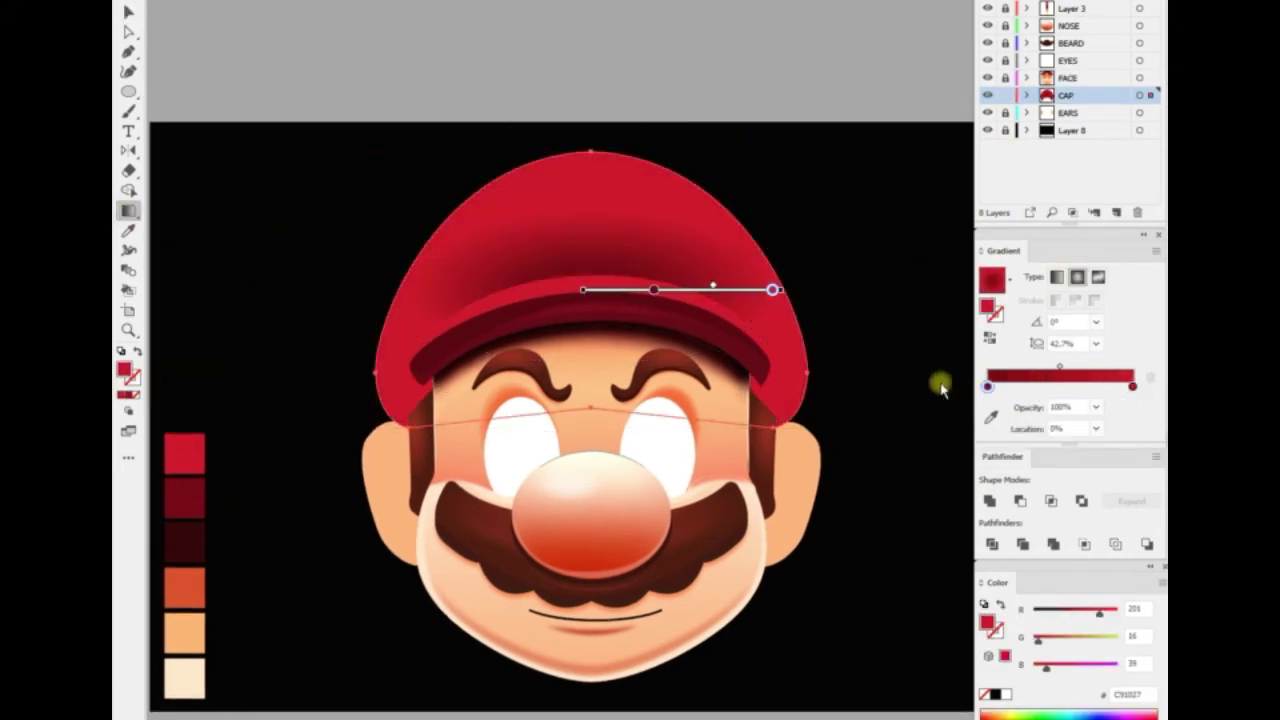
left_click_drag(690, 289, 683, 350)
left_click_drag(358, 352, 298, 352)
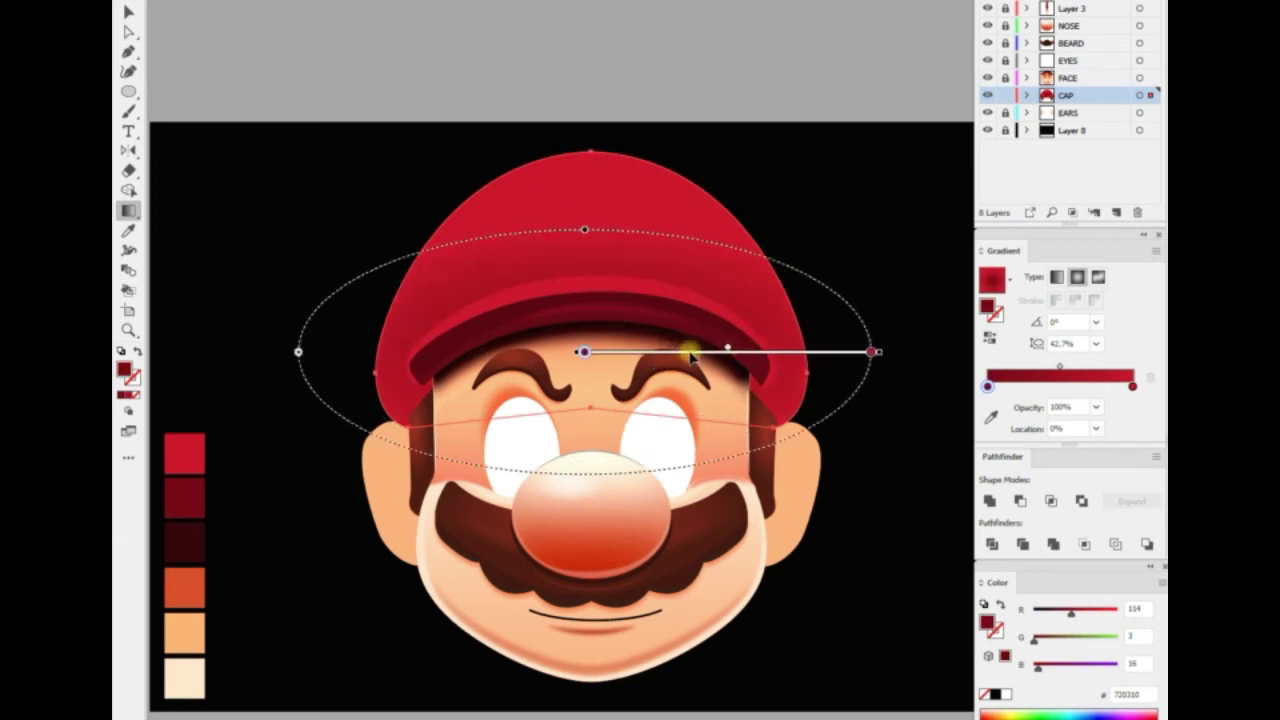
left_click_drag(680, 352, 680, 370)
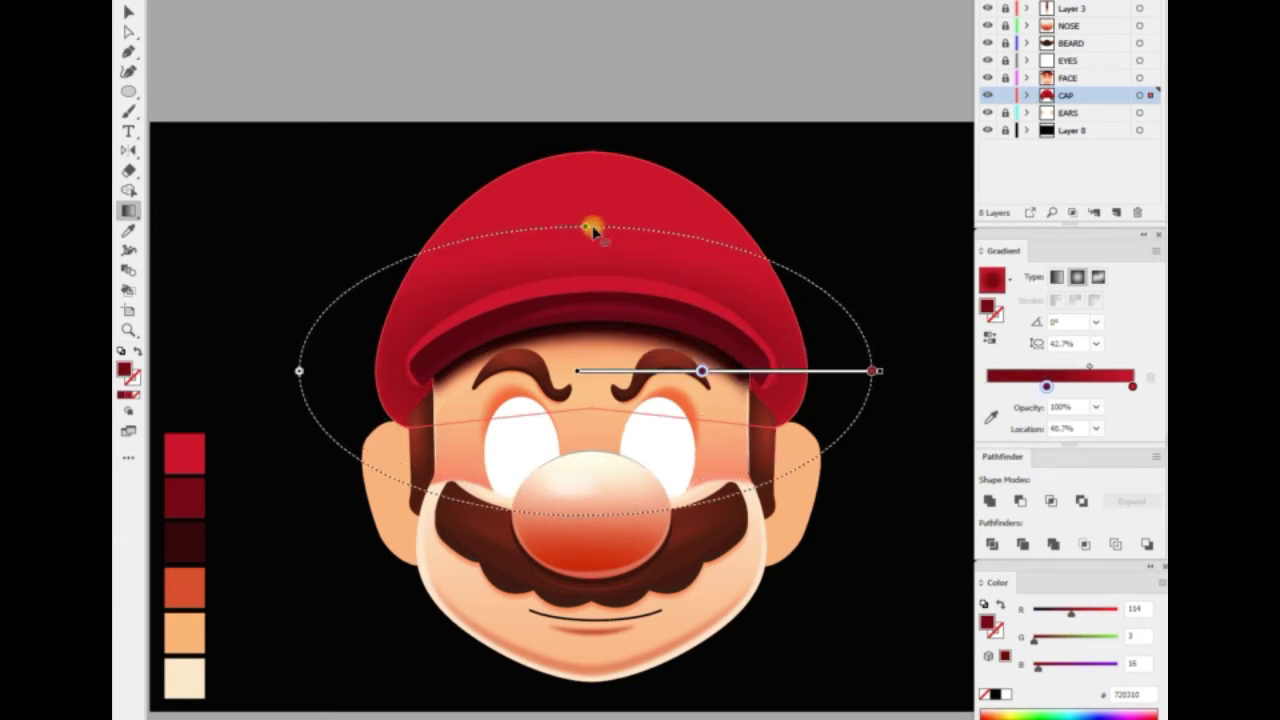
left_click_drag(587, 230, 587, 243)
Switch the cap to a freeform gradient with bright red points on the upper cap
key("v")
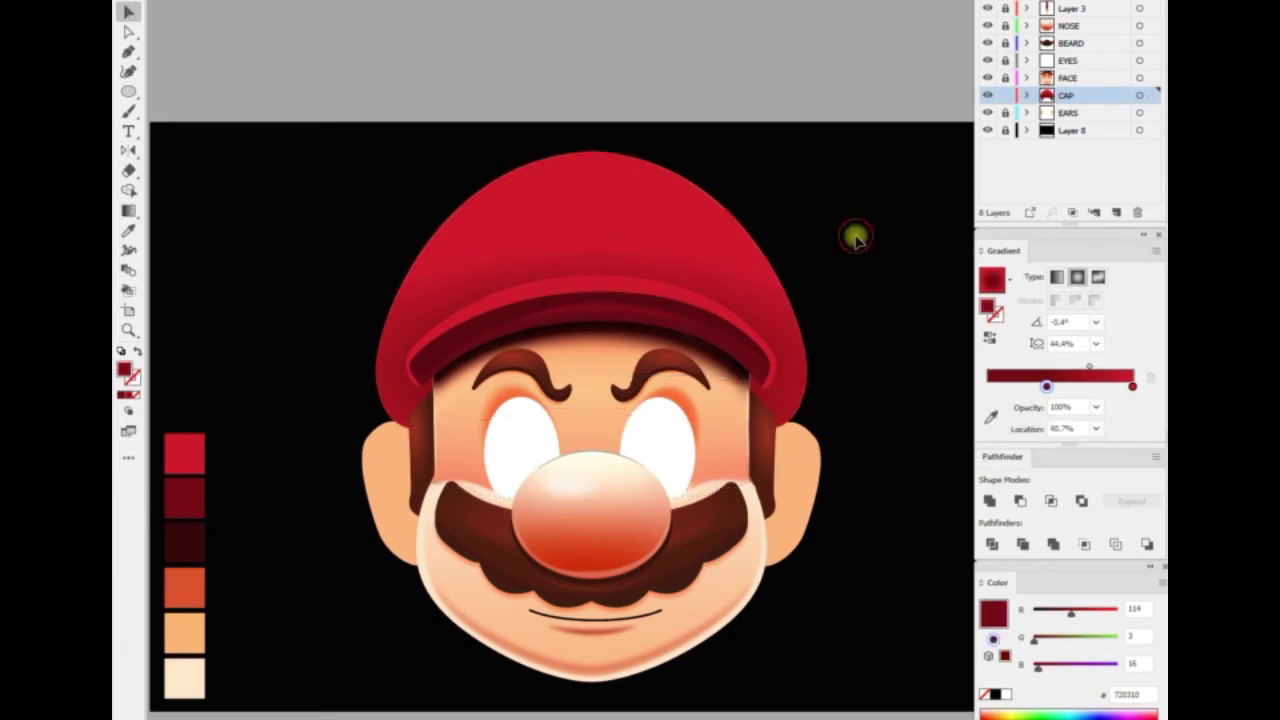
left_click(418, 287)
left_click(1098, 277)
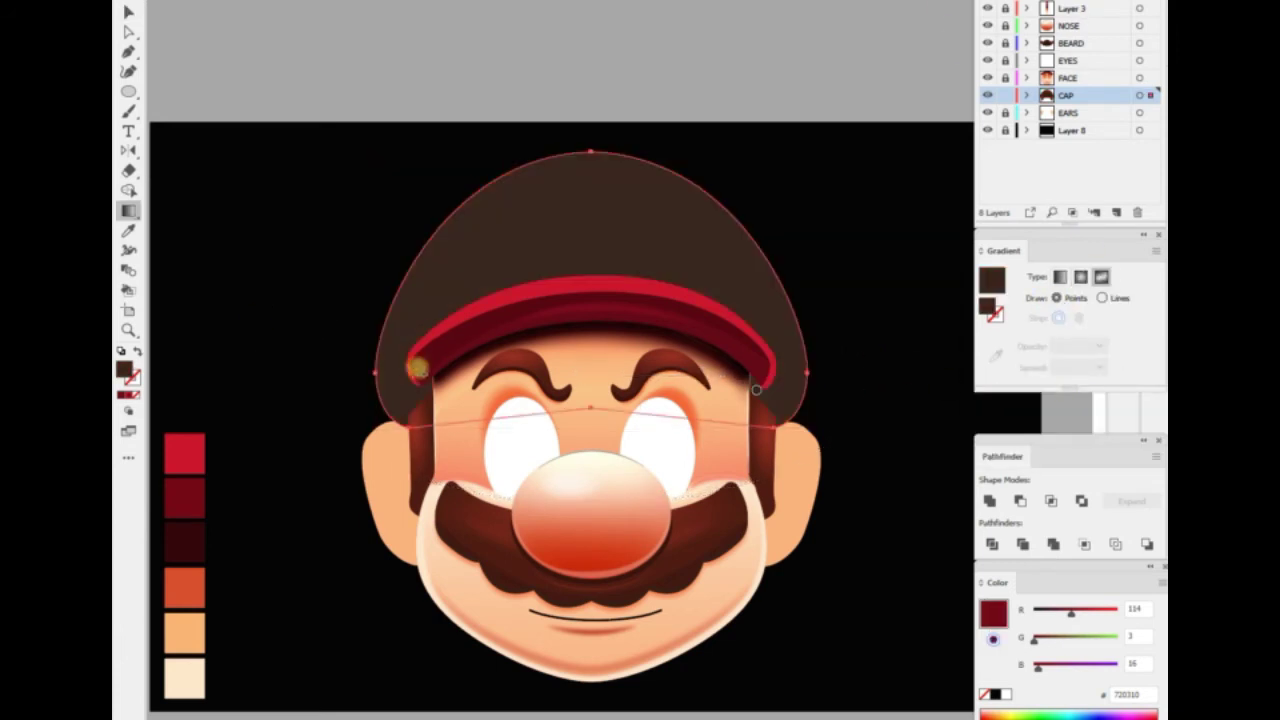
left_click(396, 387)
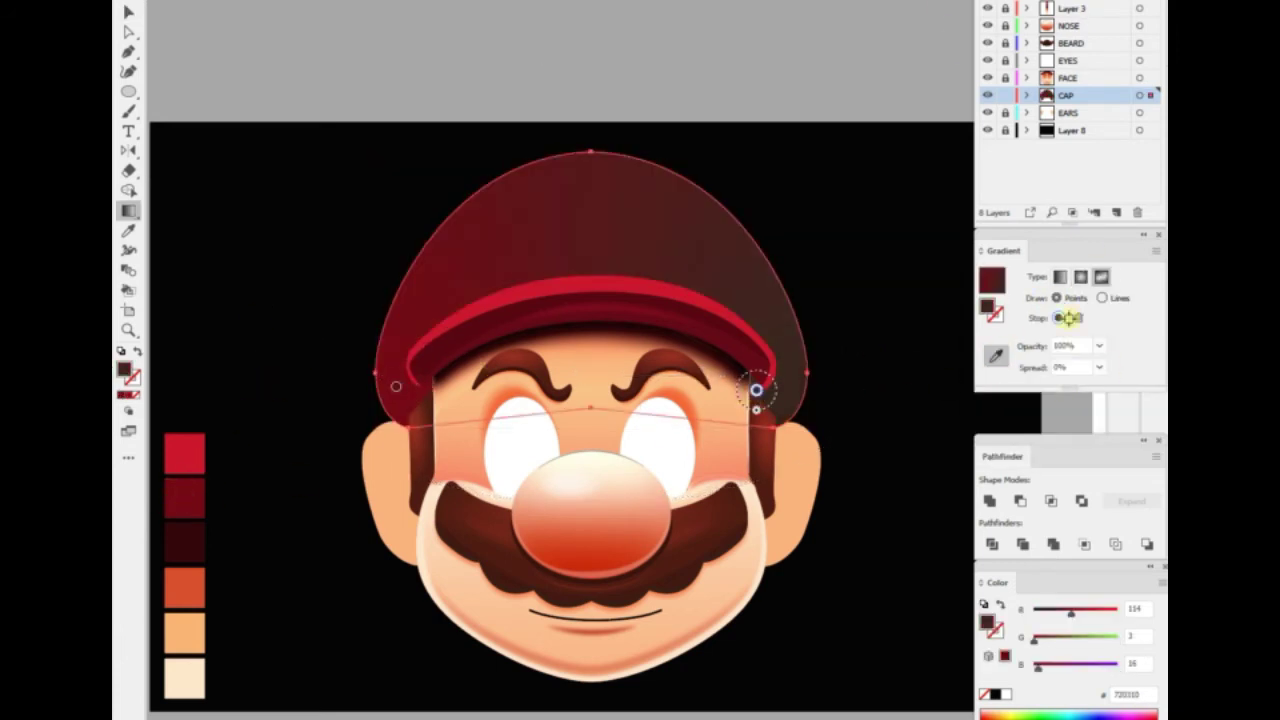
left_click(1072, 318)
left_click(467, 230)
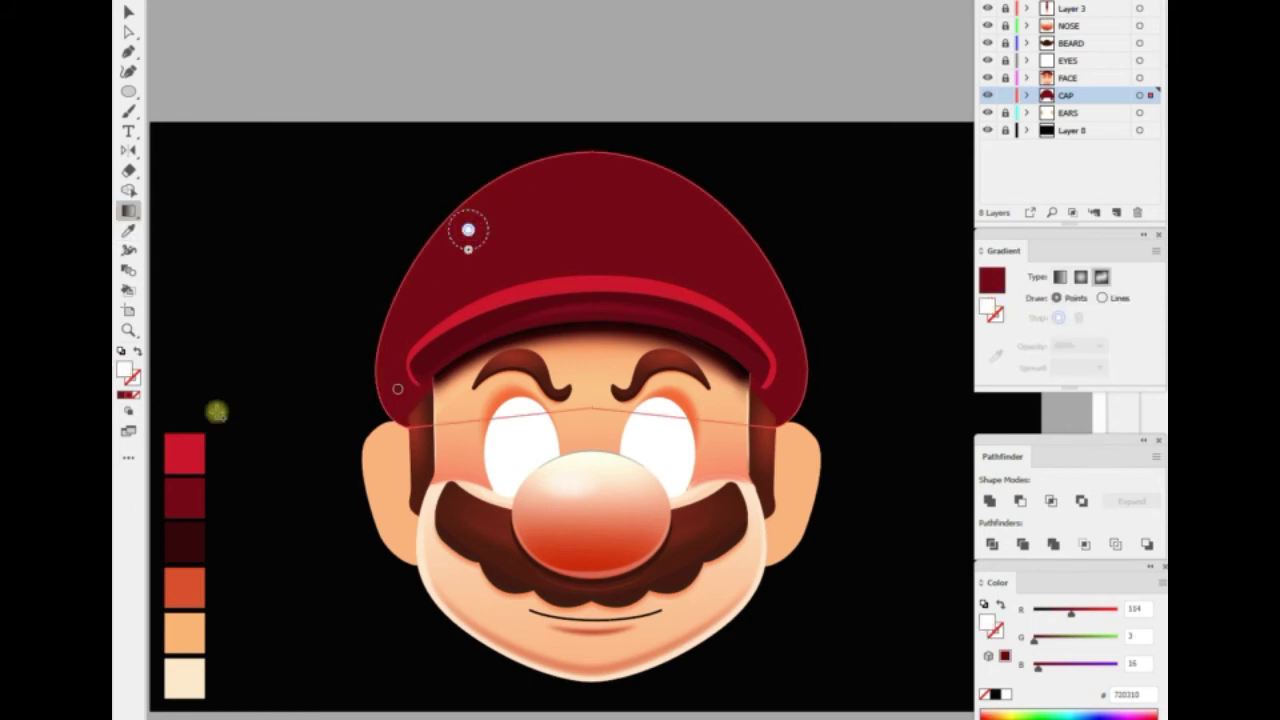
left_click(185, 452)
left_click(719, 230)
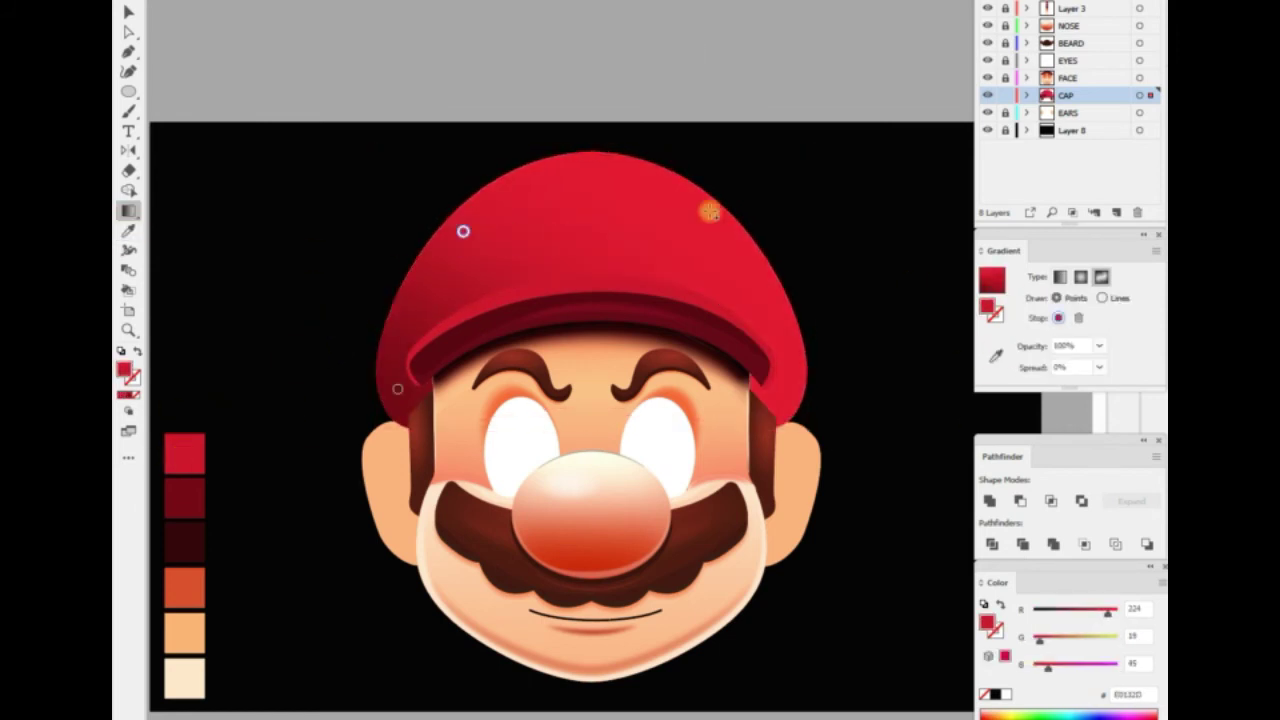
left_click(396, 387)
left_click(398, 390)
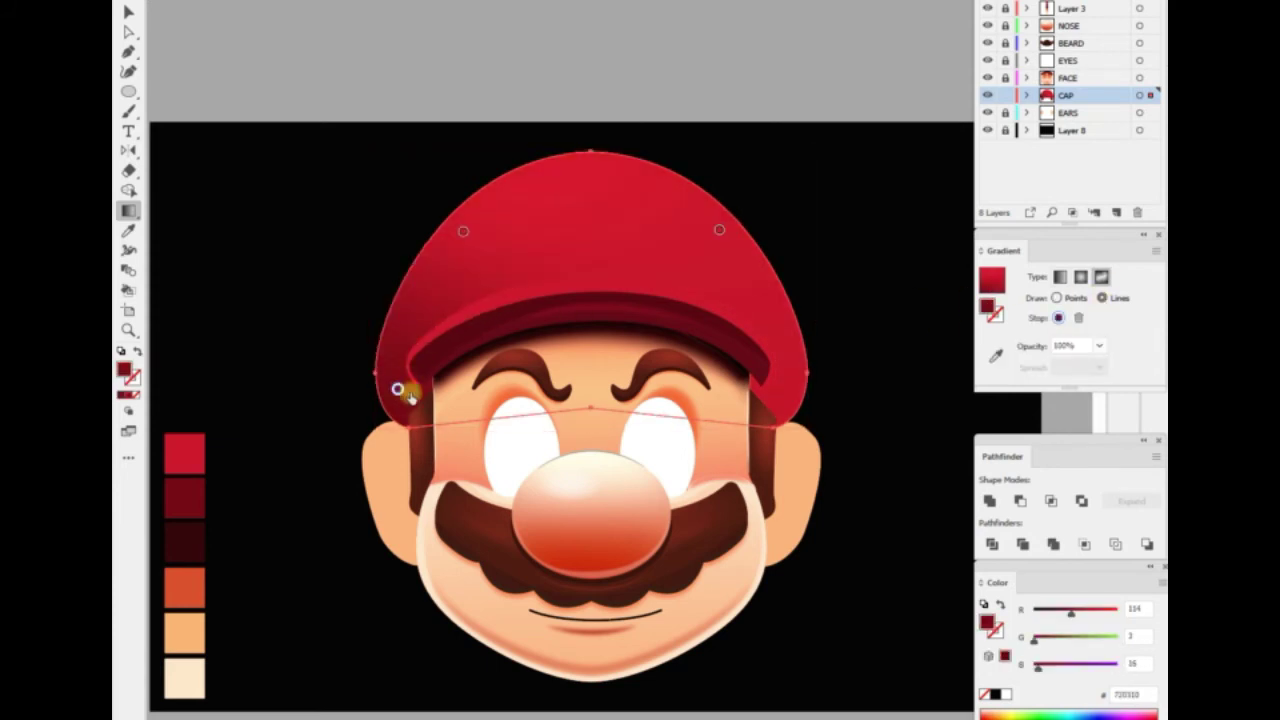
left_click(400, 388)
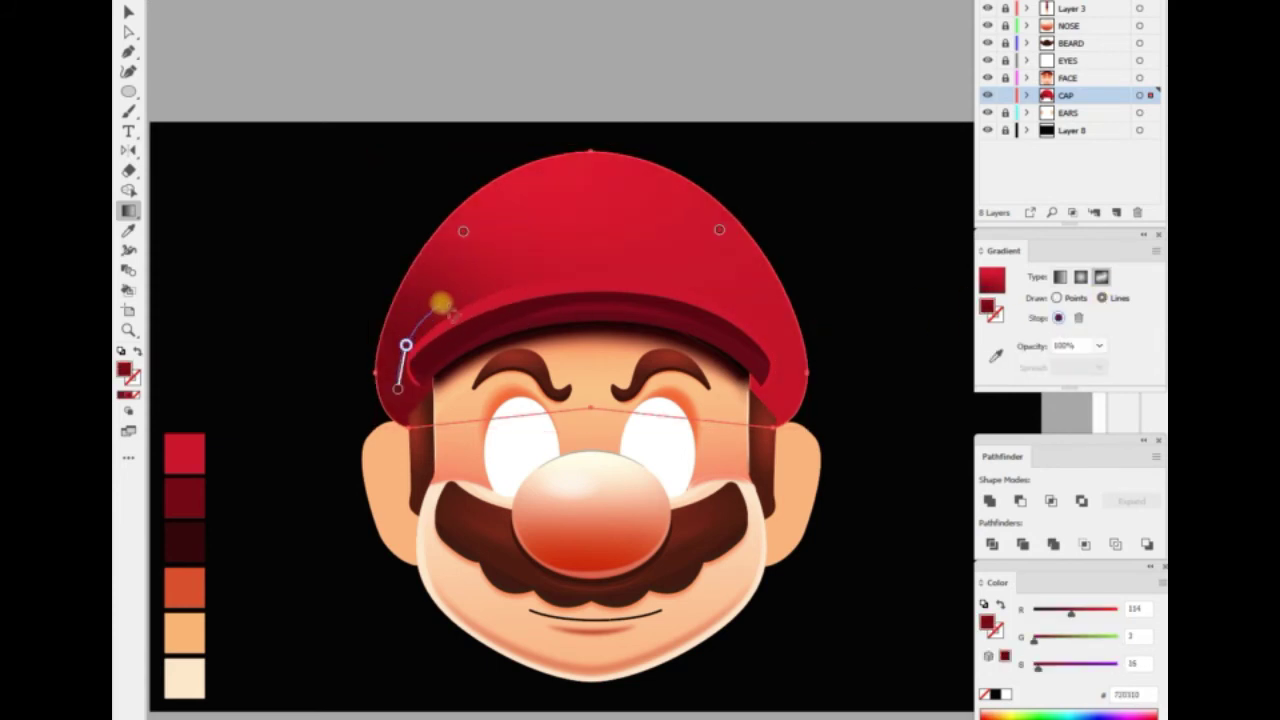
Add a shading line across the brim and dark red colour points on the cap
left_click(447, 302)
left_click(535, 272)
left_click(621, 270)
left_click(720, 297)
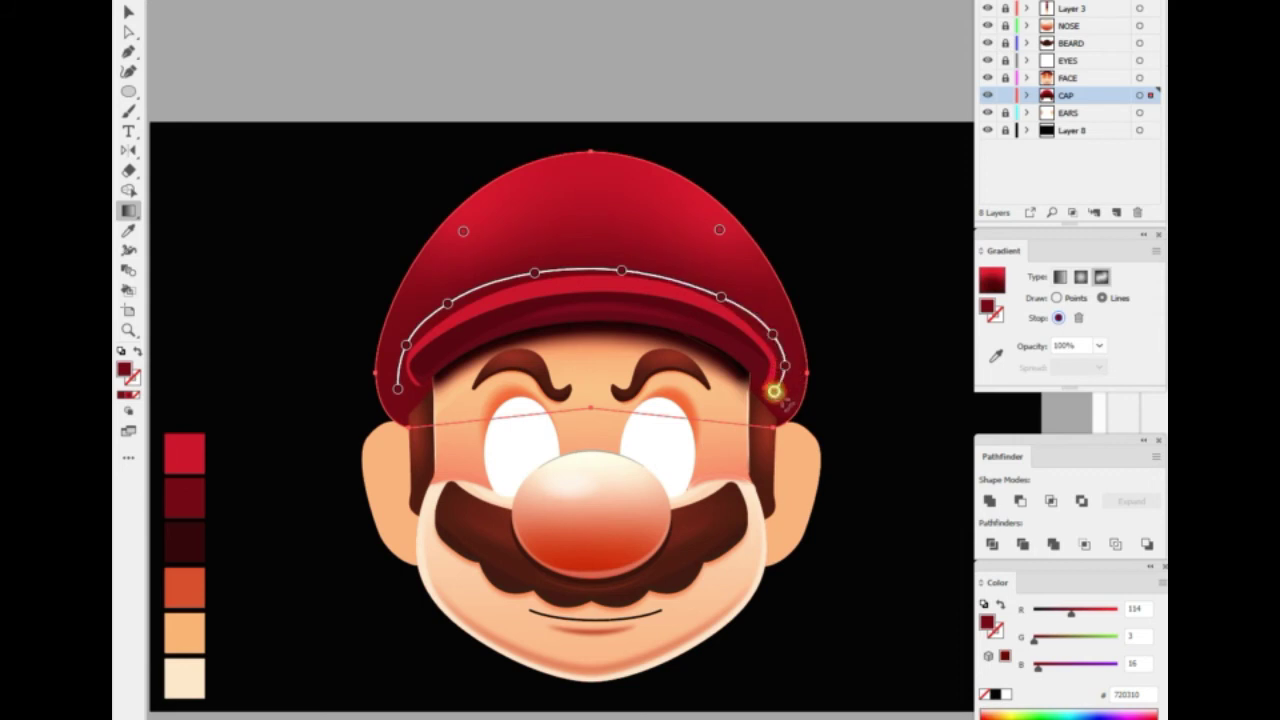
left_click(463, 231)
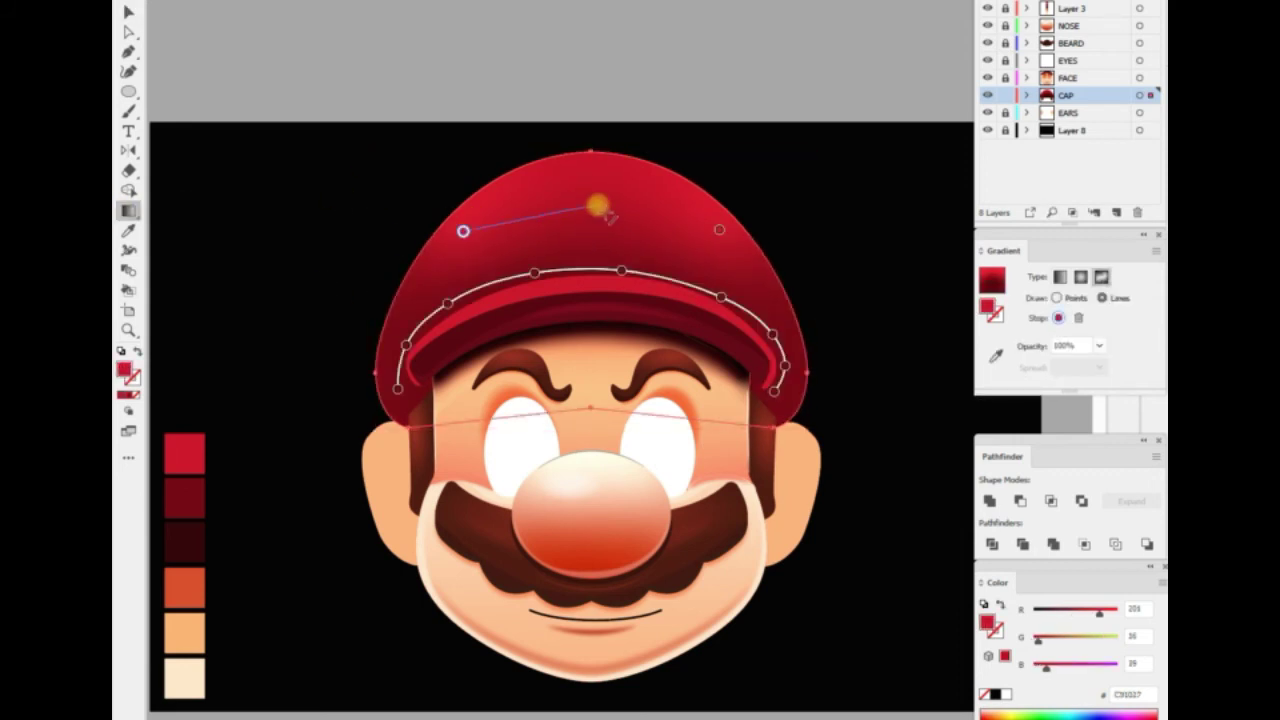
left_click(581, 197)
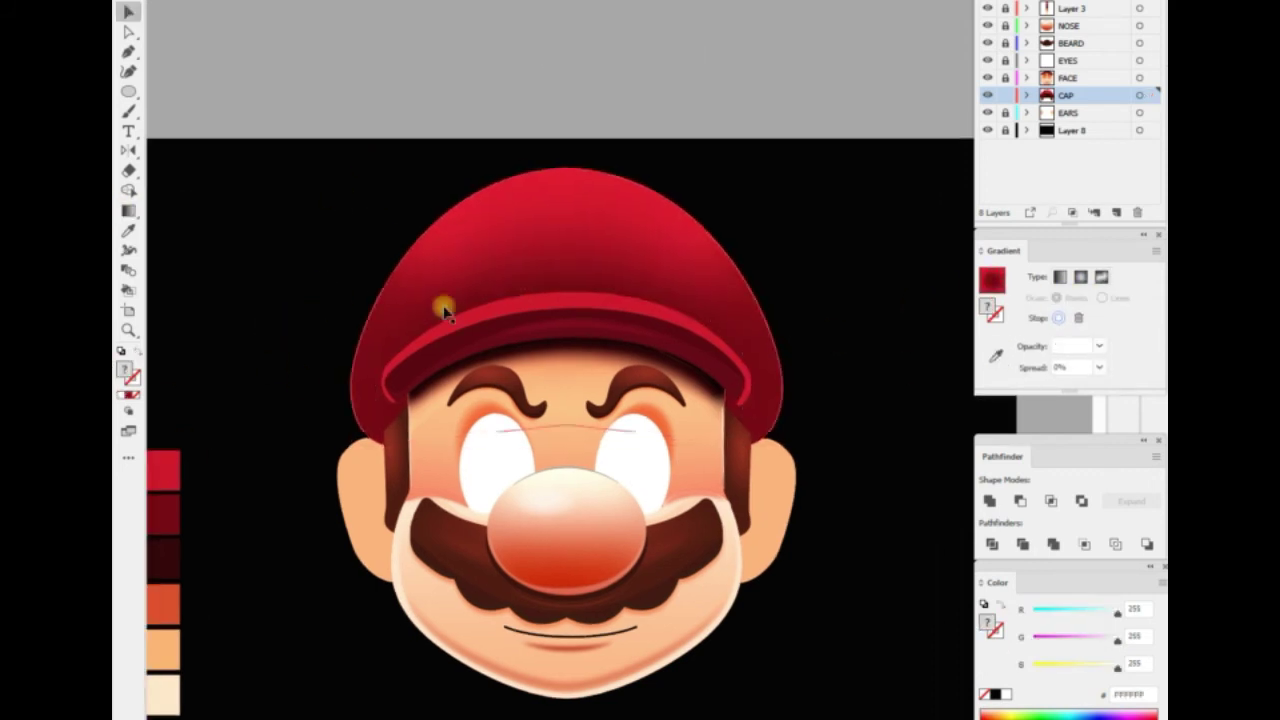
left_click_drag(387, 366, 371, 365)
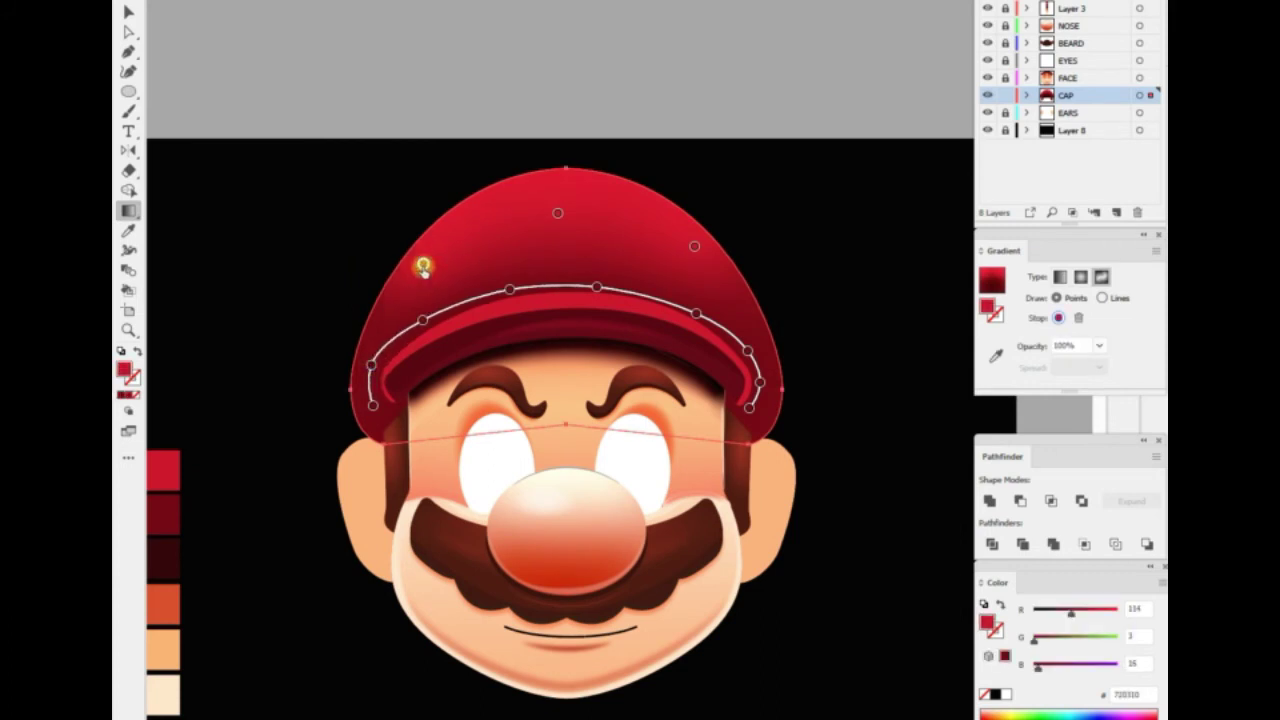
left_click(559, 213)
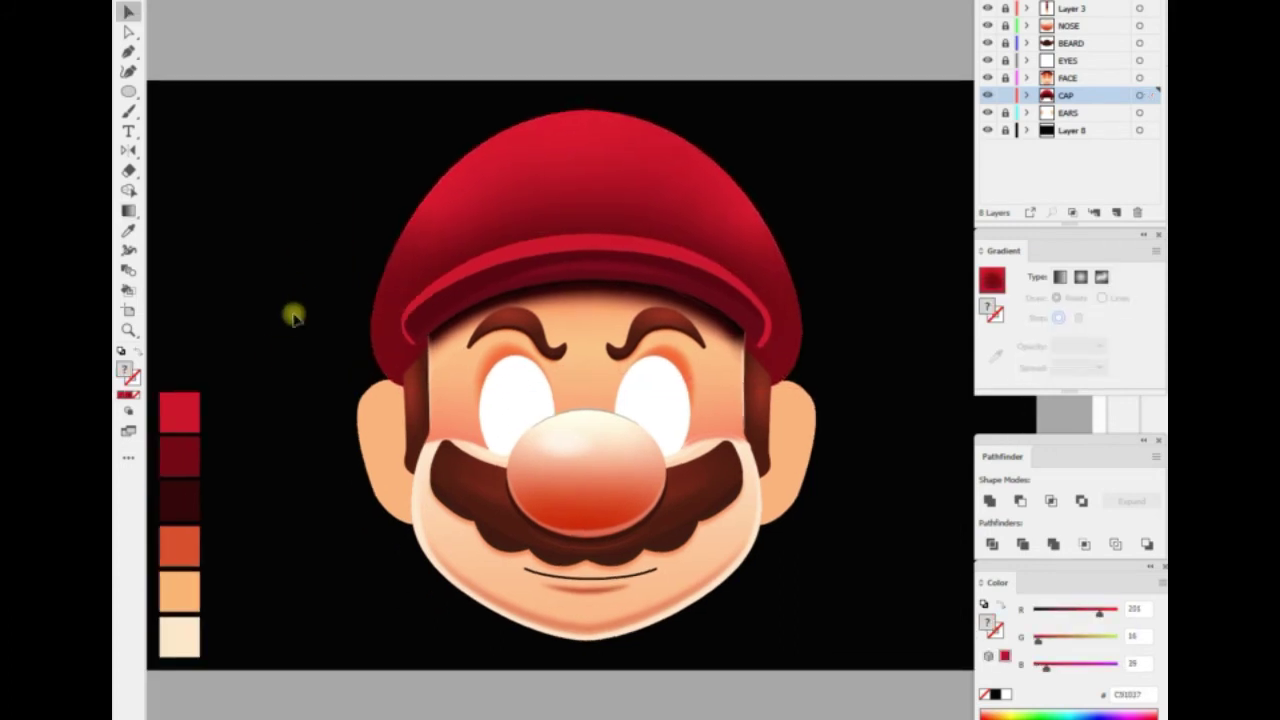
Resize the cap's gradient up toward its crown
key("ctrl+a")
key("ctrl+plus")
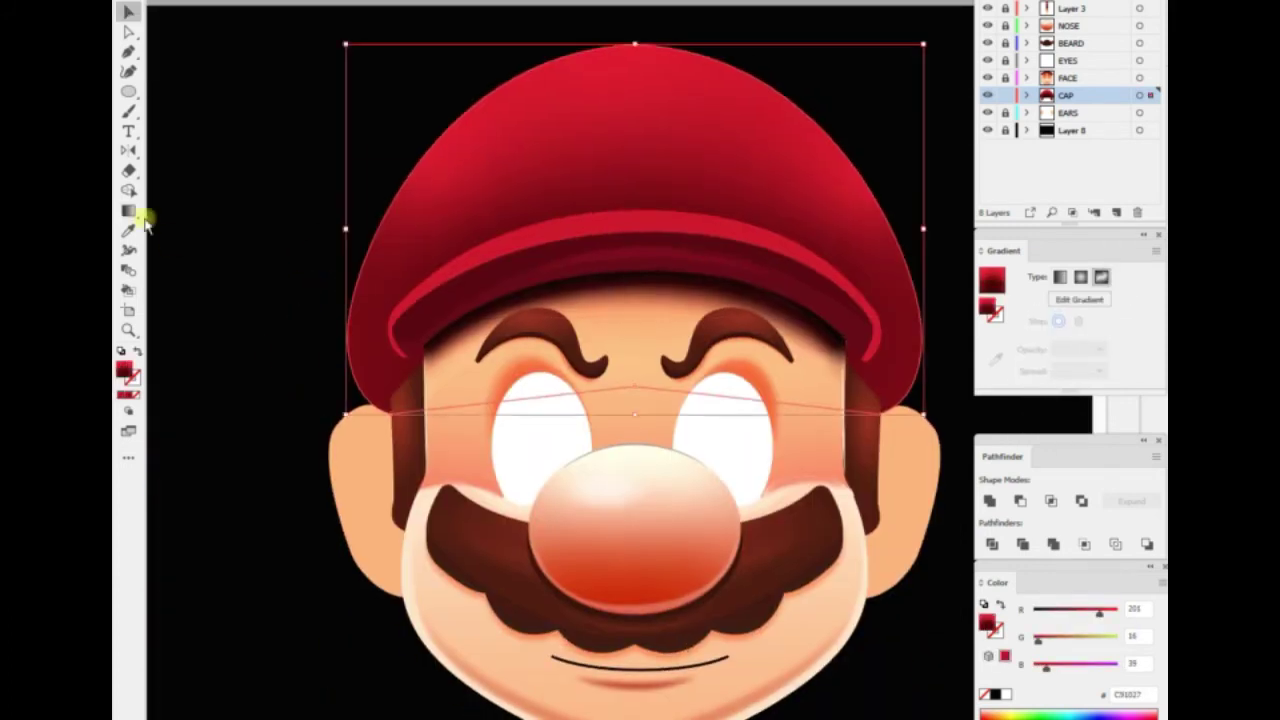
left_click(128, 210)
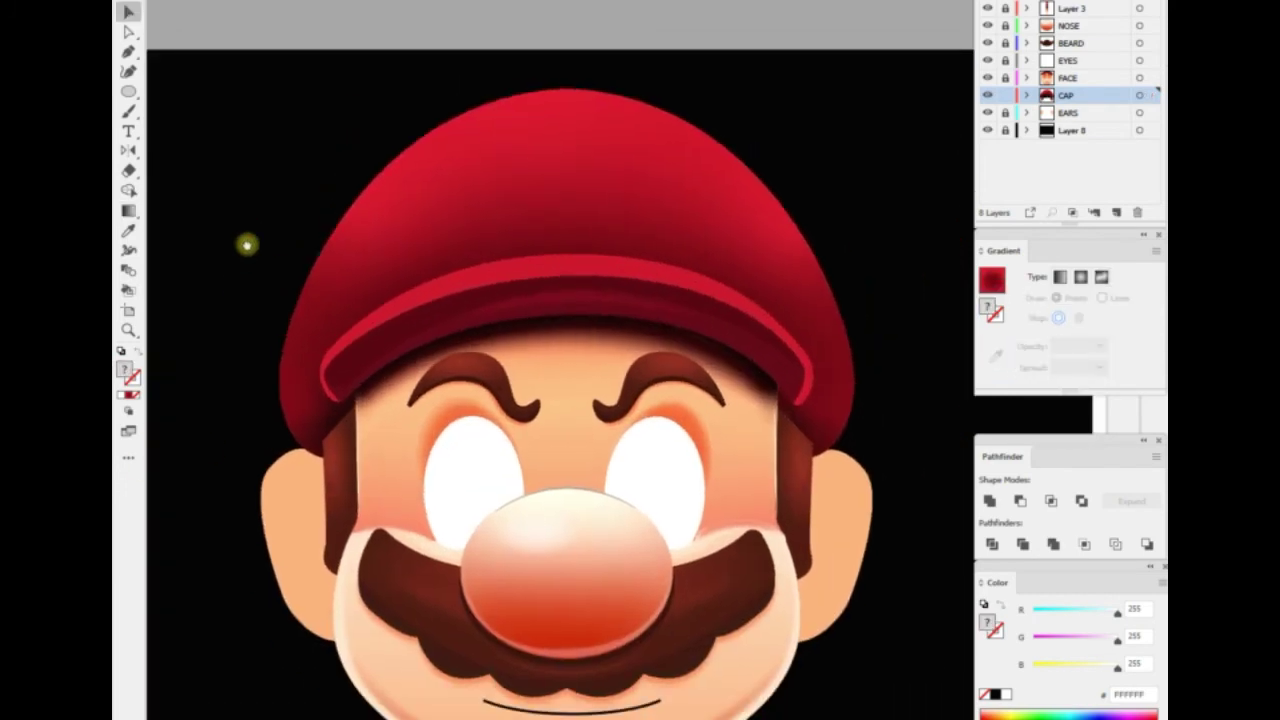
left_click(546, 130)
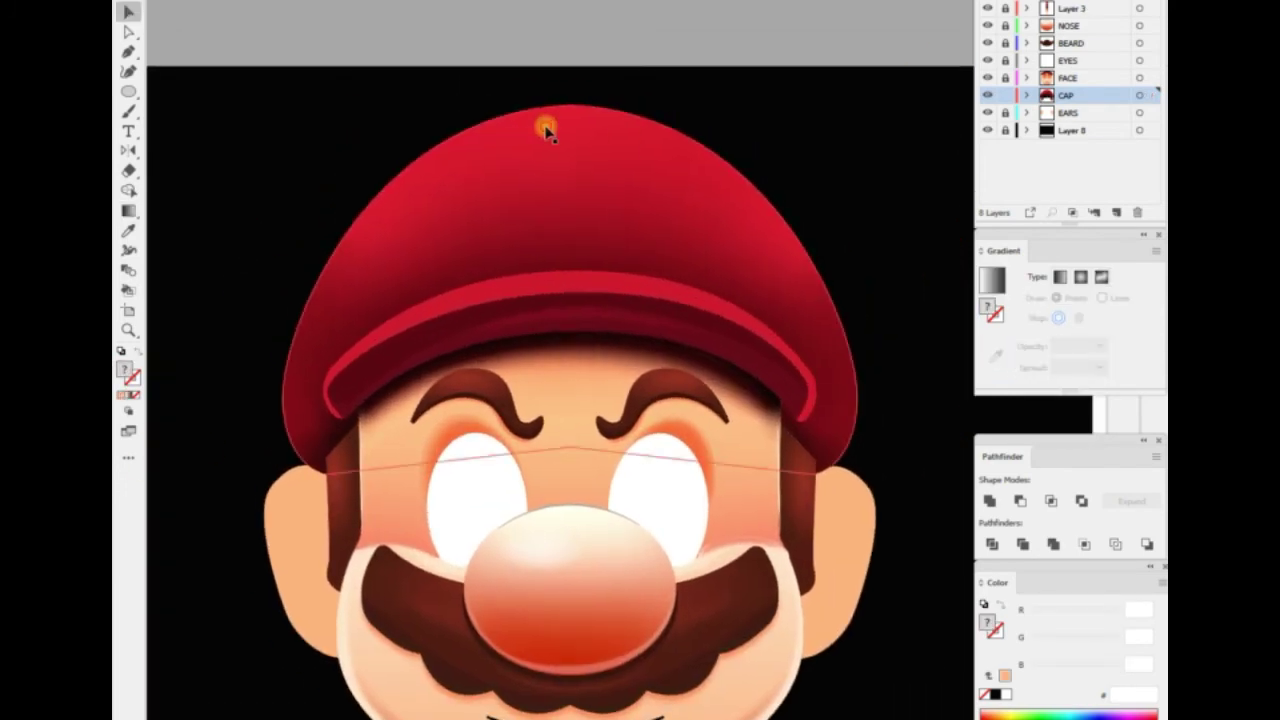
left_click_drag(566, 156, 572, 128)
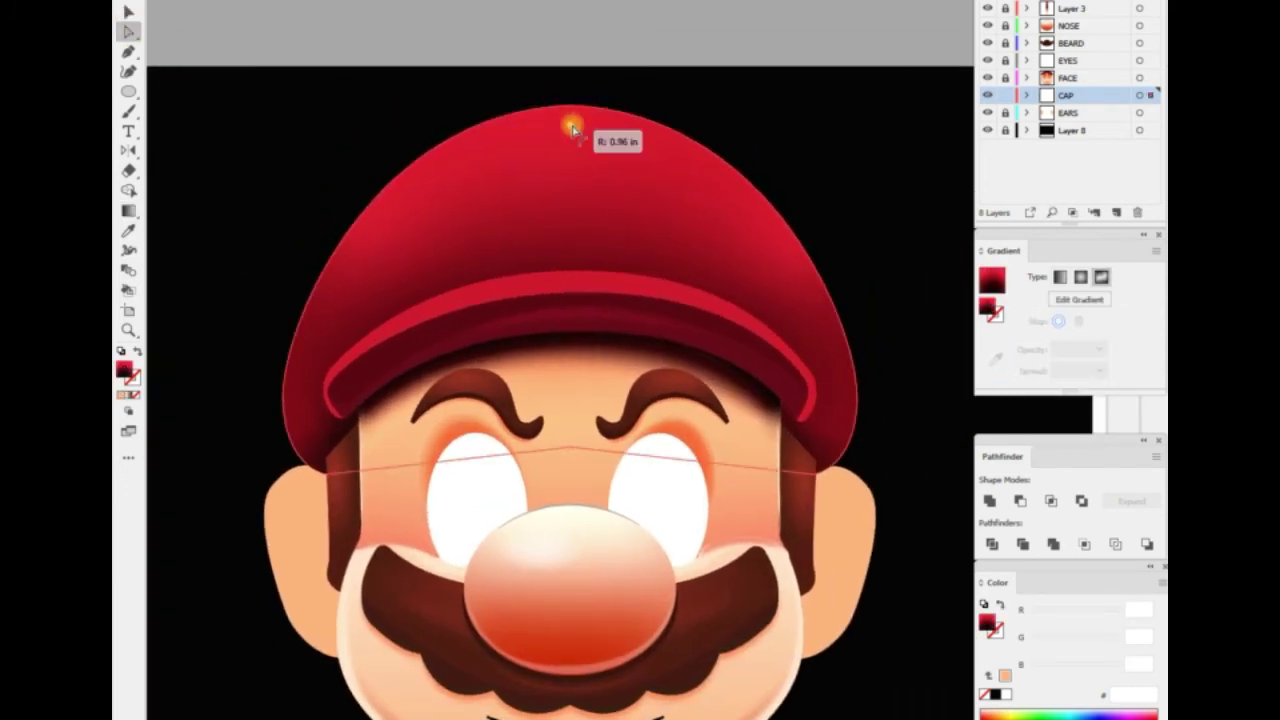
Pen a new path across the top of the cap and remove its fill
key("v")
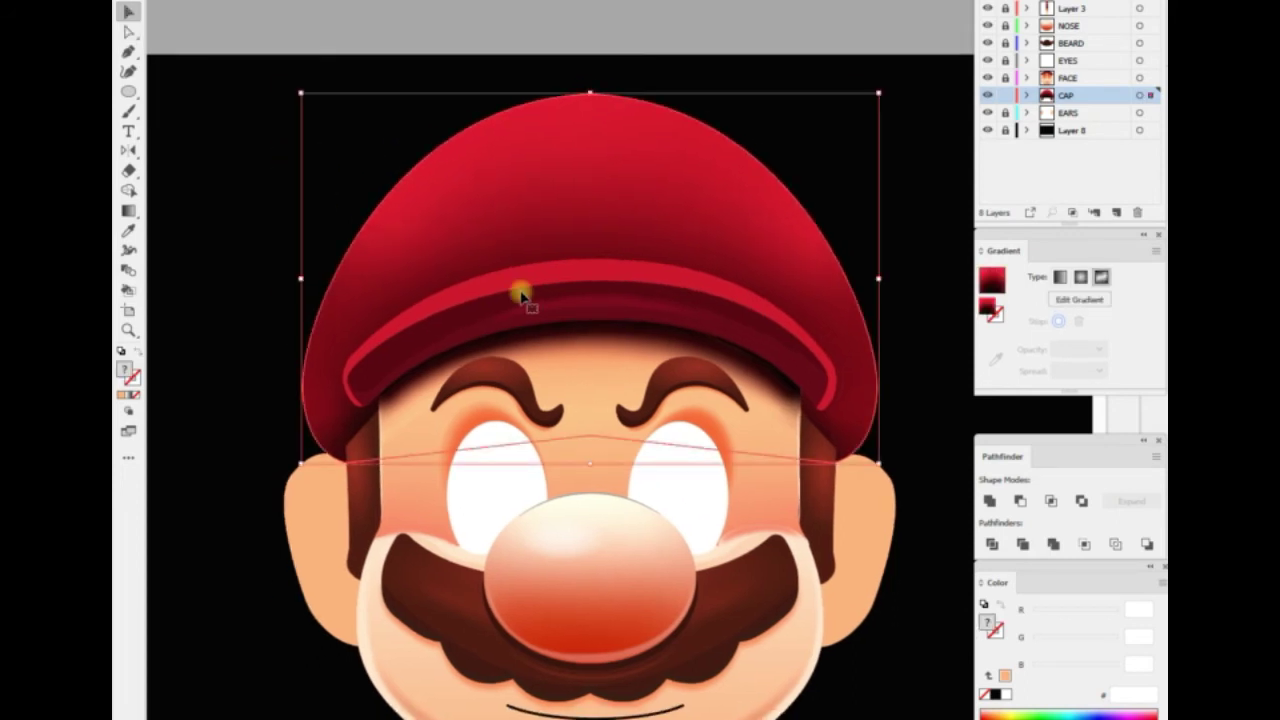
key("Return")
key("Escape")
key("p")
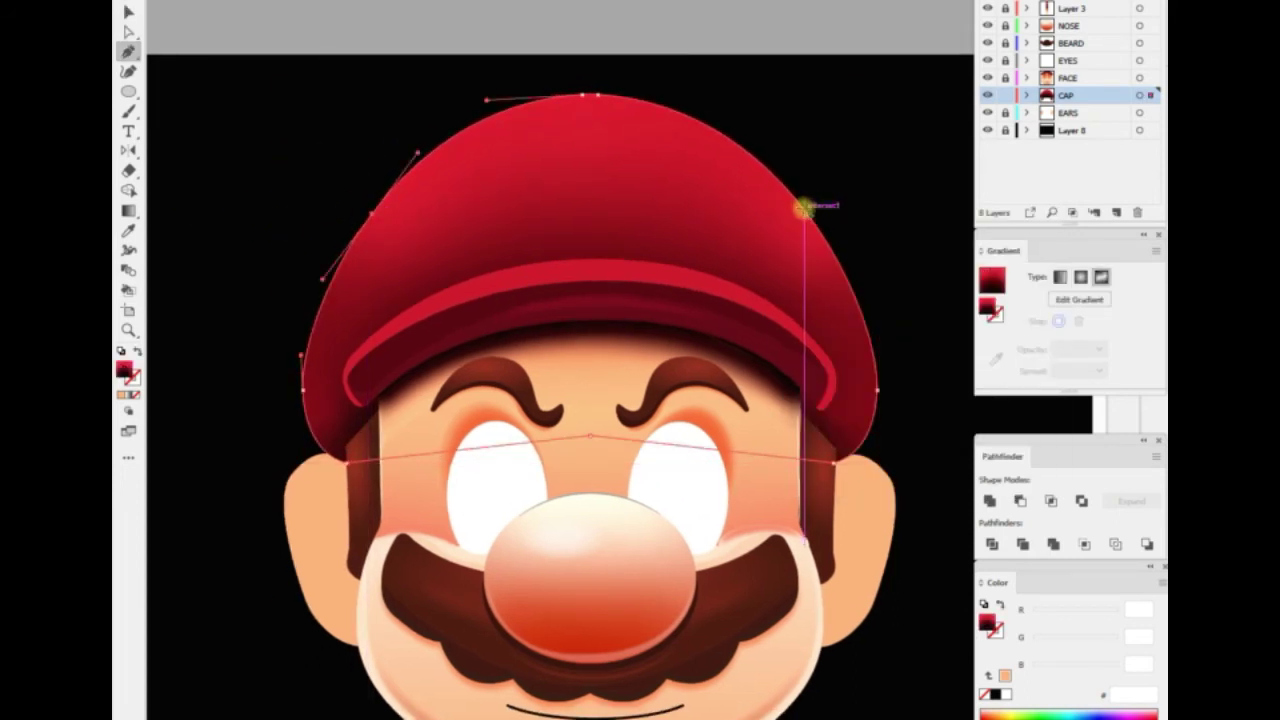
left_click(809, 236)
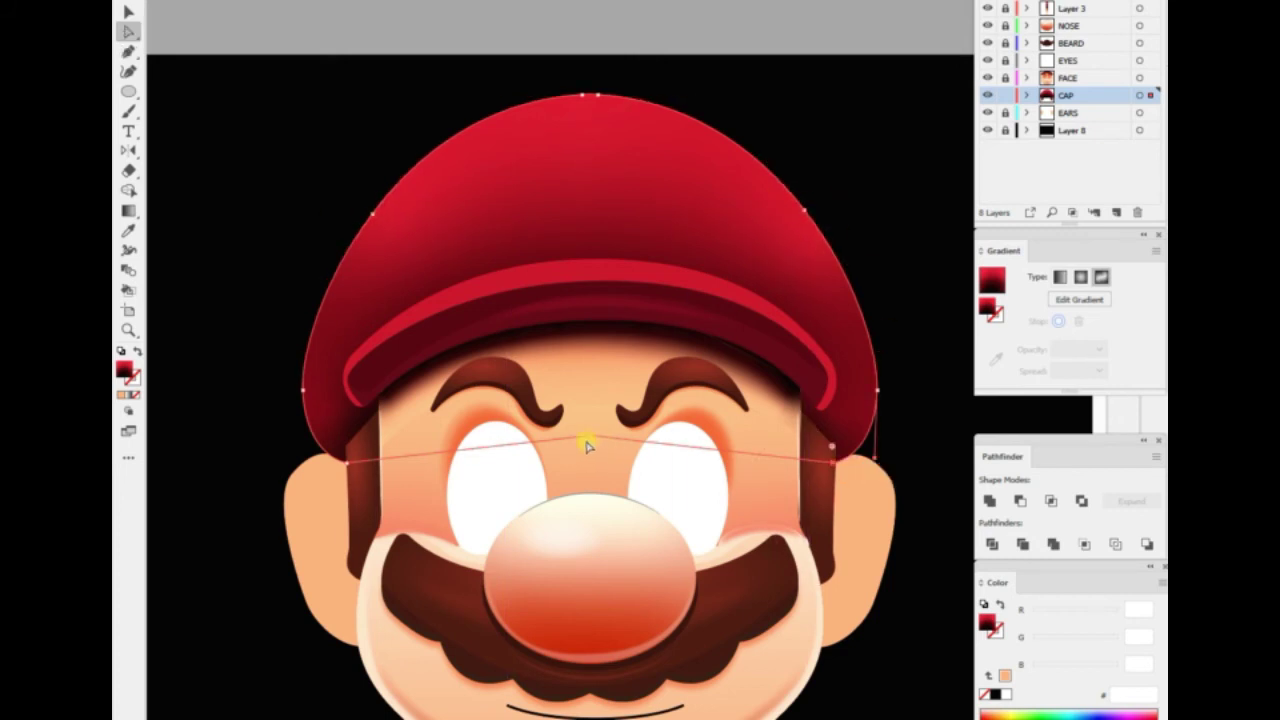
left_click(349, 467)
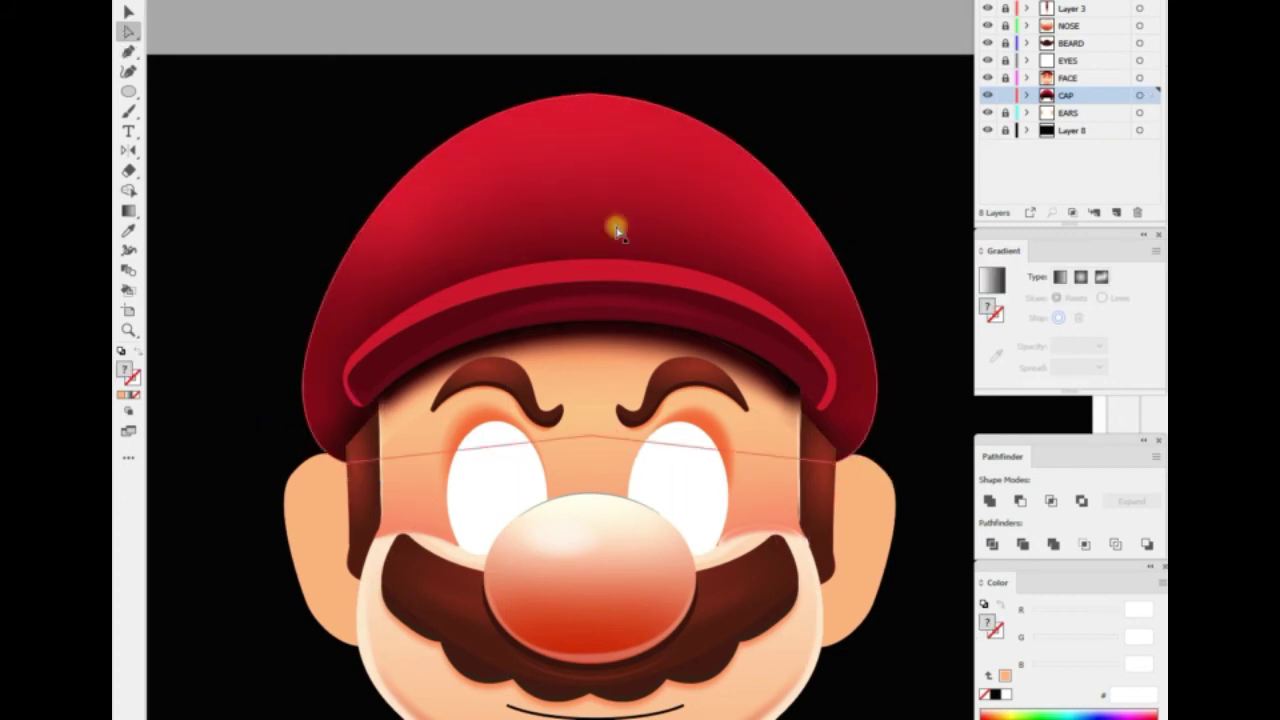
left_click(572, 155)
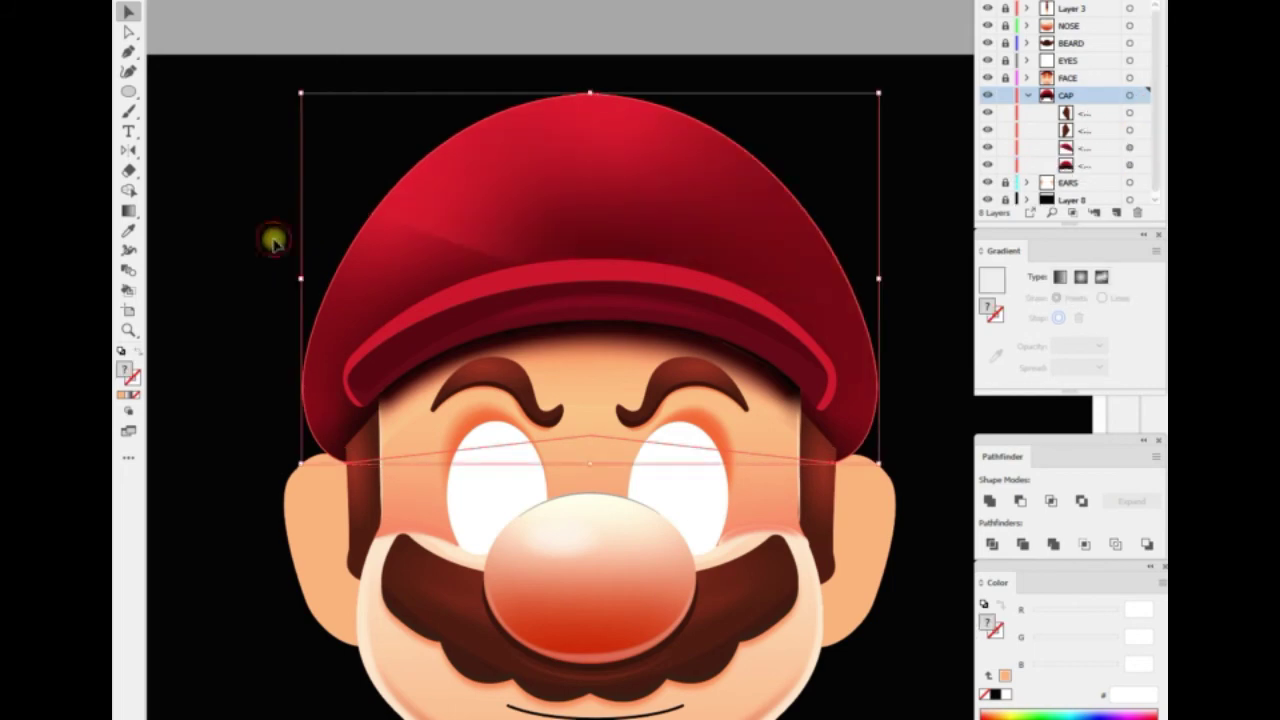
key("a")
left_click(390, 238)
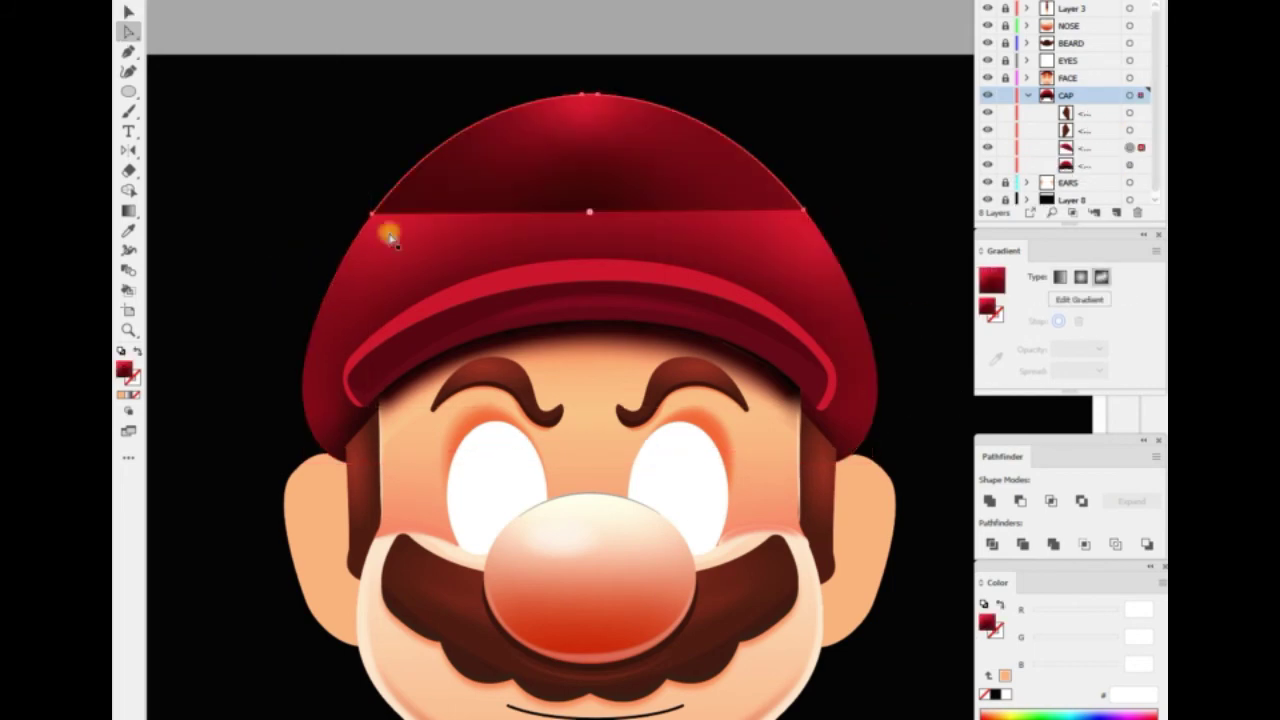
left_click(117, 395)
Set the cap-top piece's stroke weight and soften it into a glowing highlight
key("v")
scroll(484, 204, "up", 2)
left_click(484, 204)
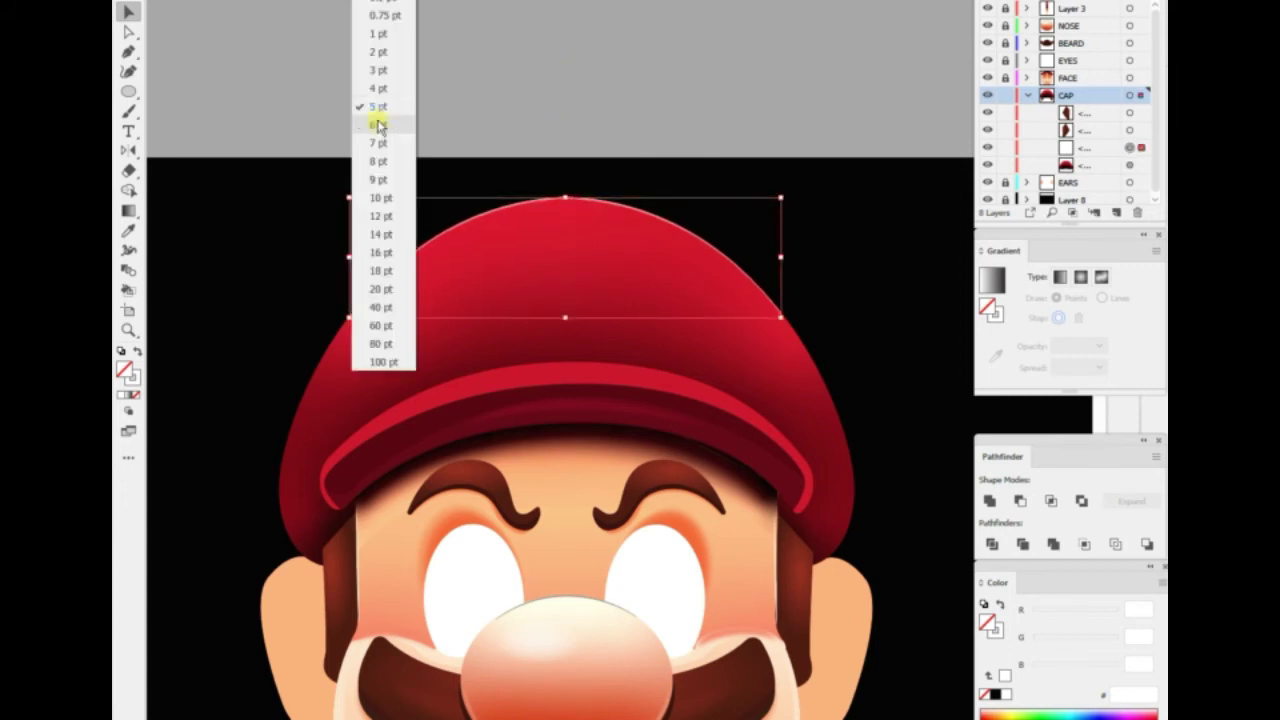
left_click(372, 120)
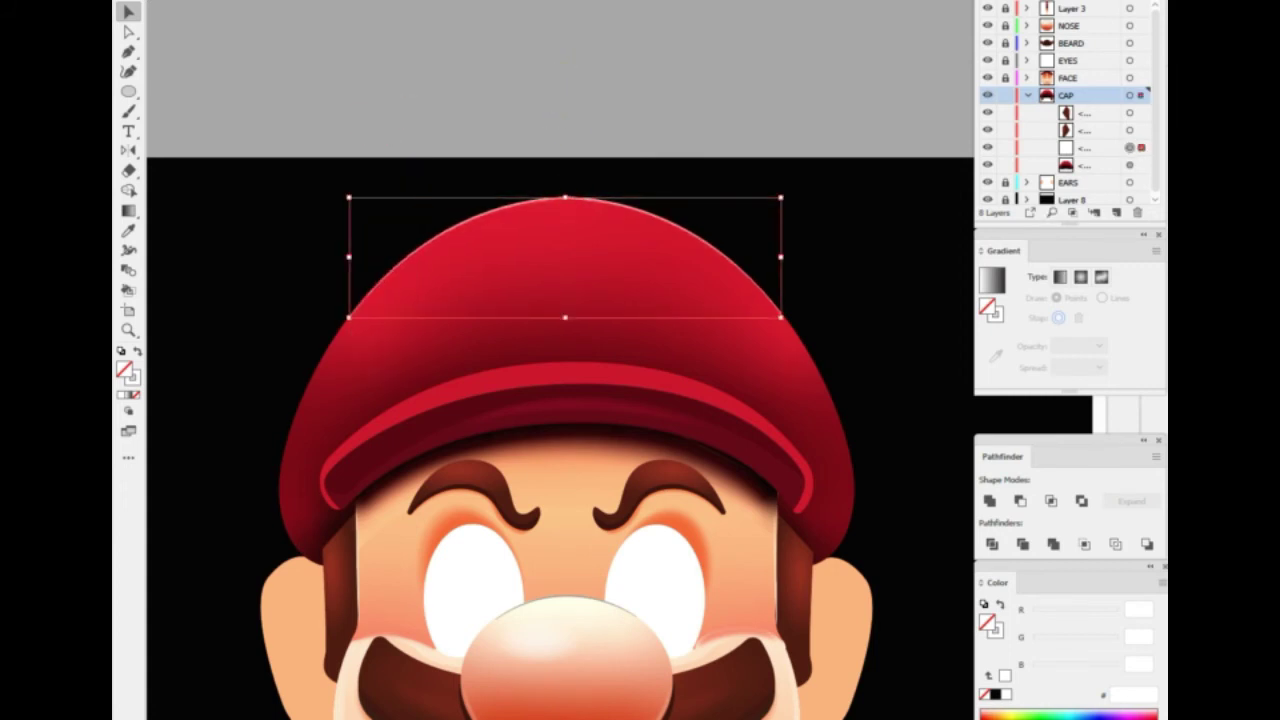
left_click(614, 151)
key("Return")
scroll(366, 114, "down", 2)
scroll(231, 294, "up", 2)
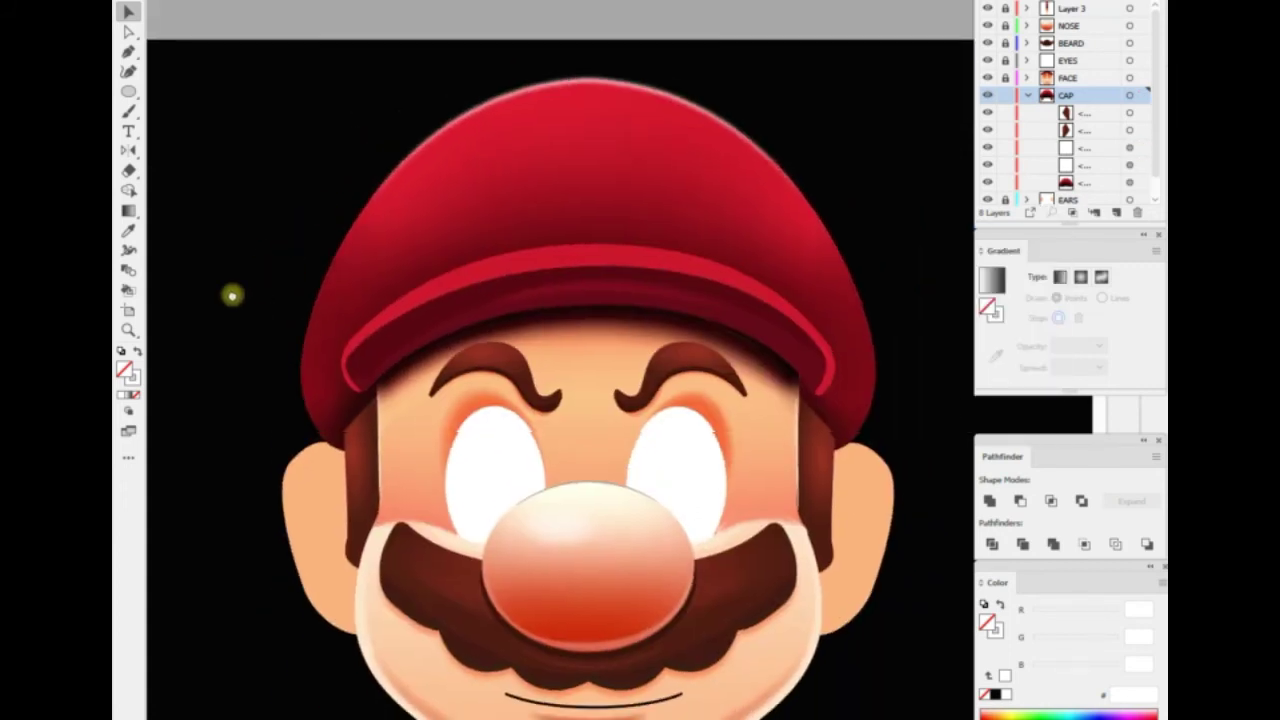
Recolour Mario's eyes yellow (#FFC300)
left_click(1003, 95)
left_click(477, 457)
scroll(477, 457, "up", 2)
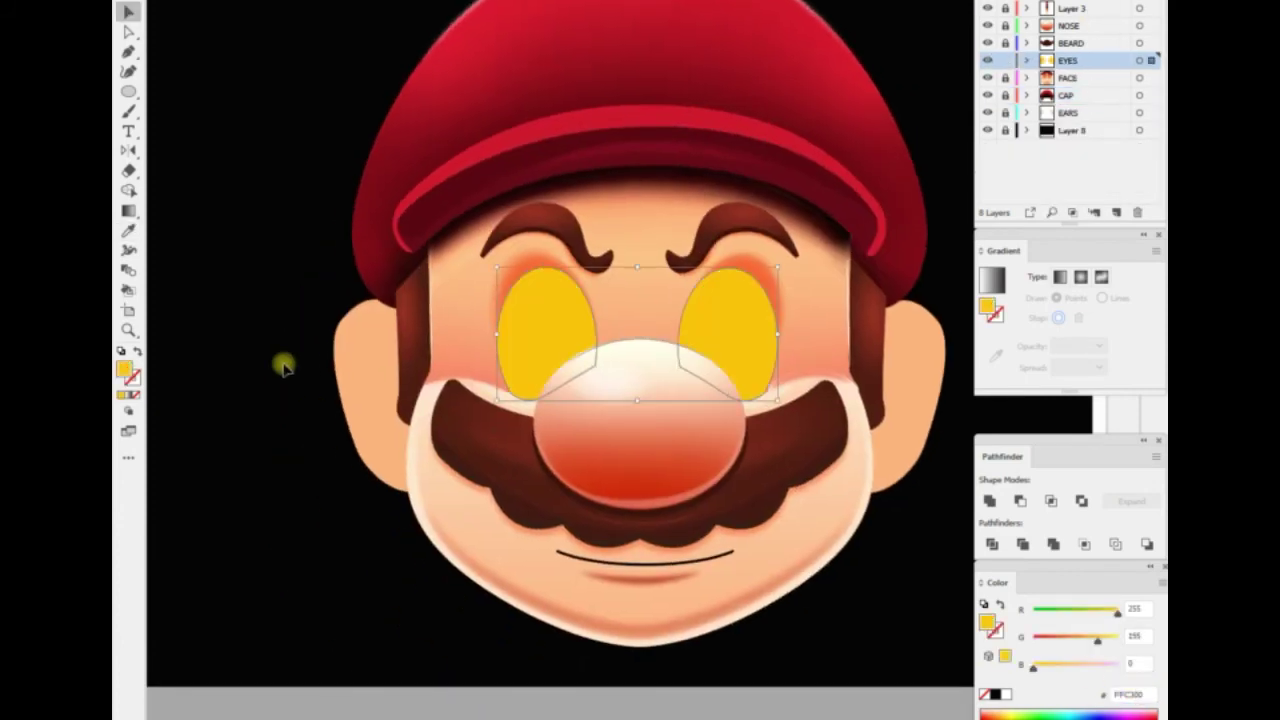
scroll(300, 345, "up", 2)
Draw an oval over the left eye and give it a gradient fill
left_click_drag(316, 329, 332, 378)
key("l")
left_click_drag(462, 268, 588, 522)
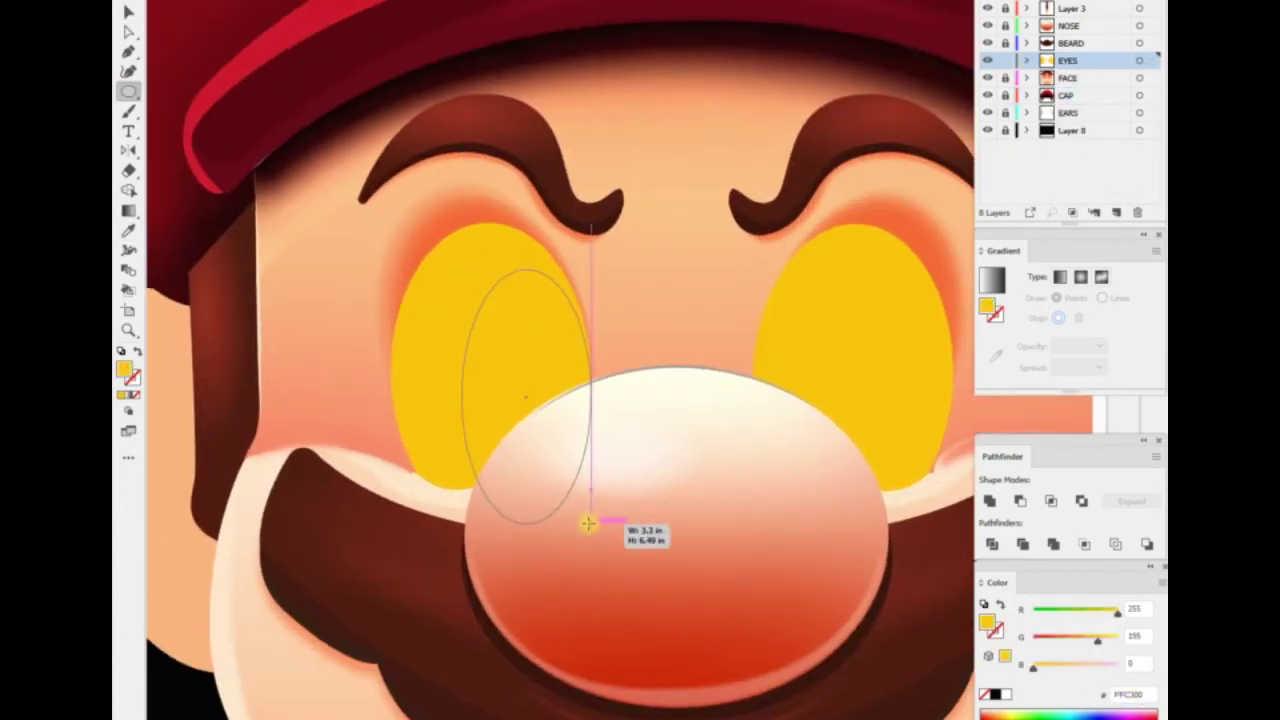
key("g")
left_click(437, 403)
Give the oval a pale teal RGB gradient running vertically down it
left_click(1155, 583)
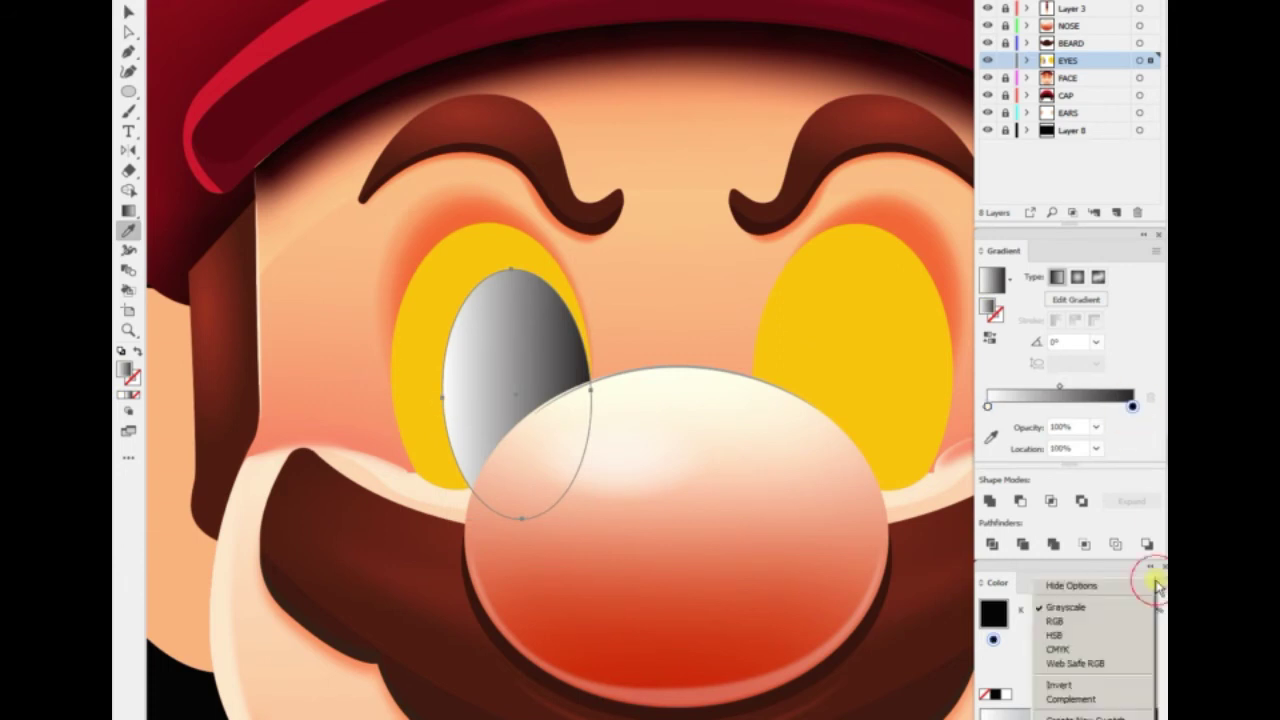
left_click(1054, 621)
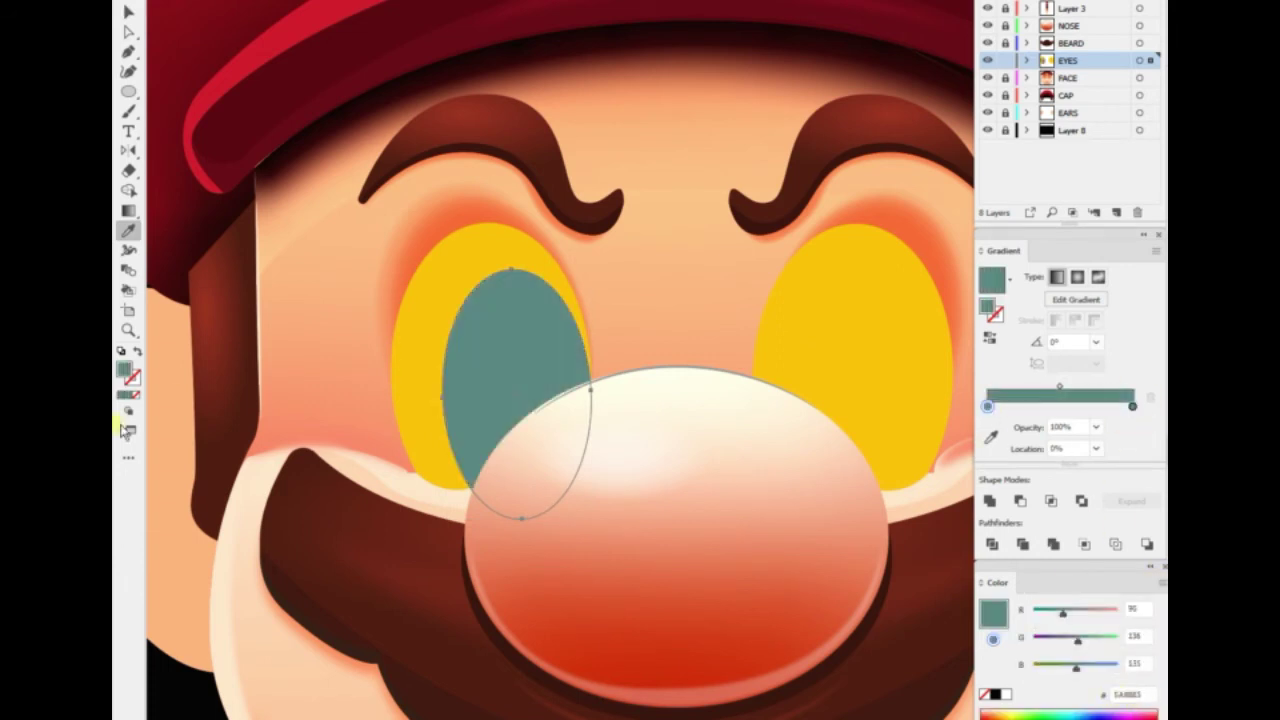
key("g")
double_click(124, 369)
left_click(972, 58)
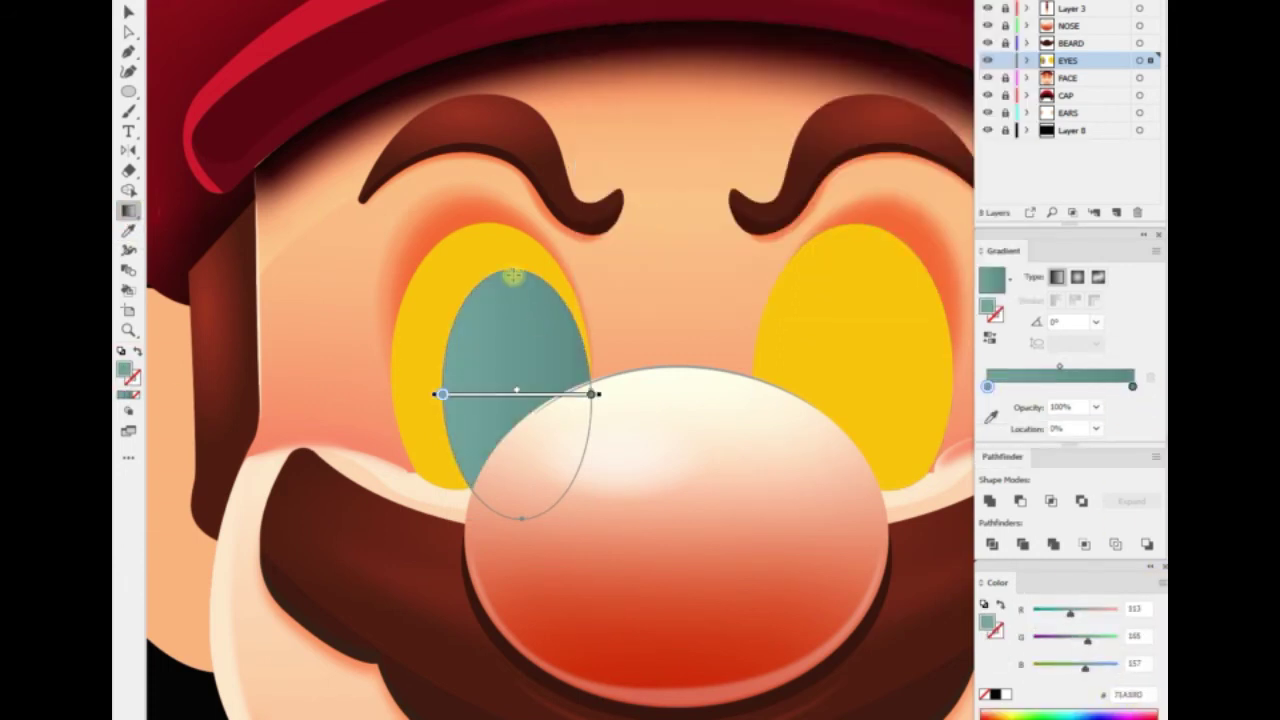
left_click_drag(500, 270, 527, 455)
key("i")
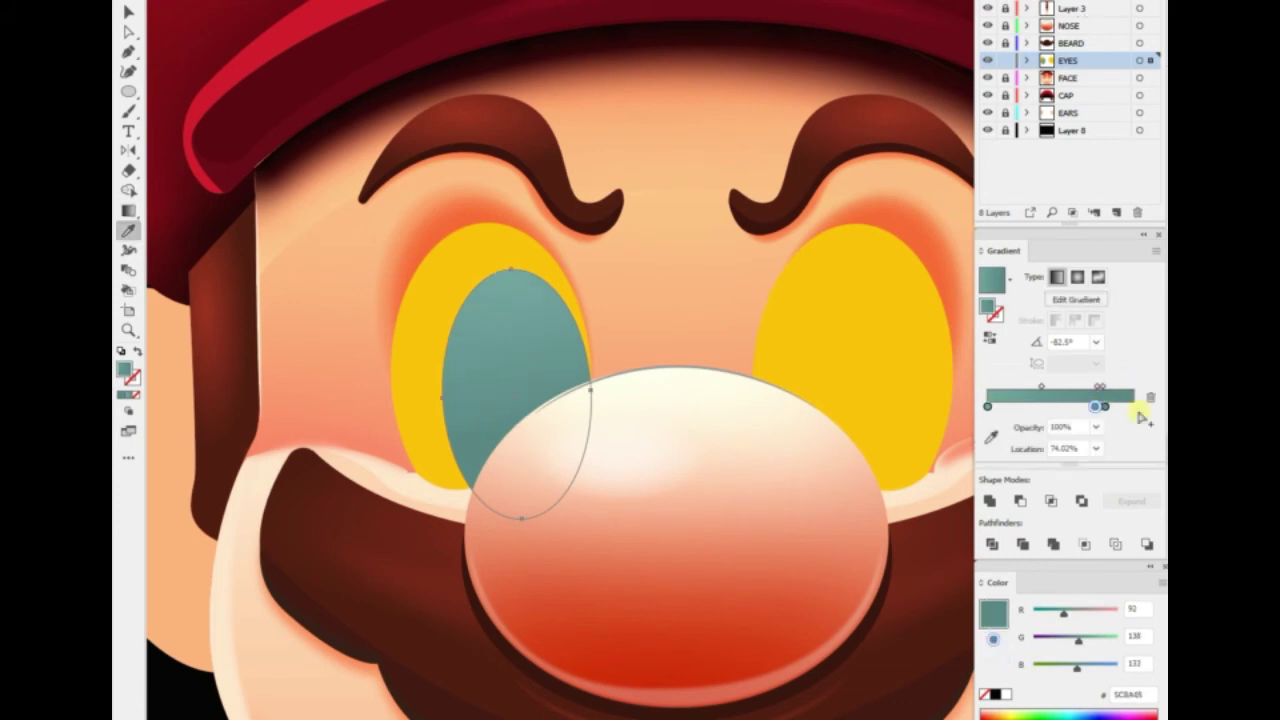
key("g")
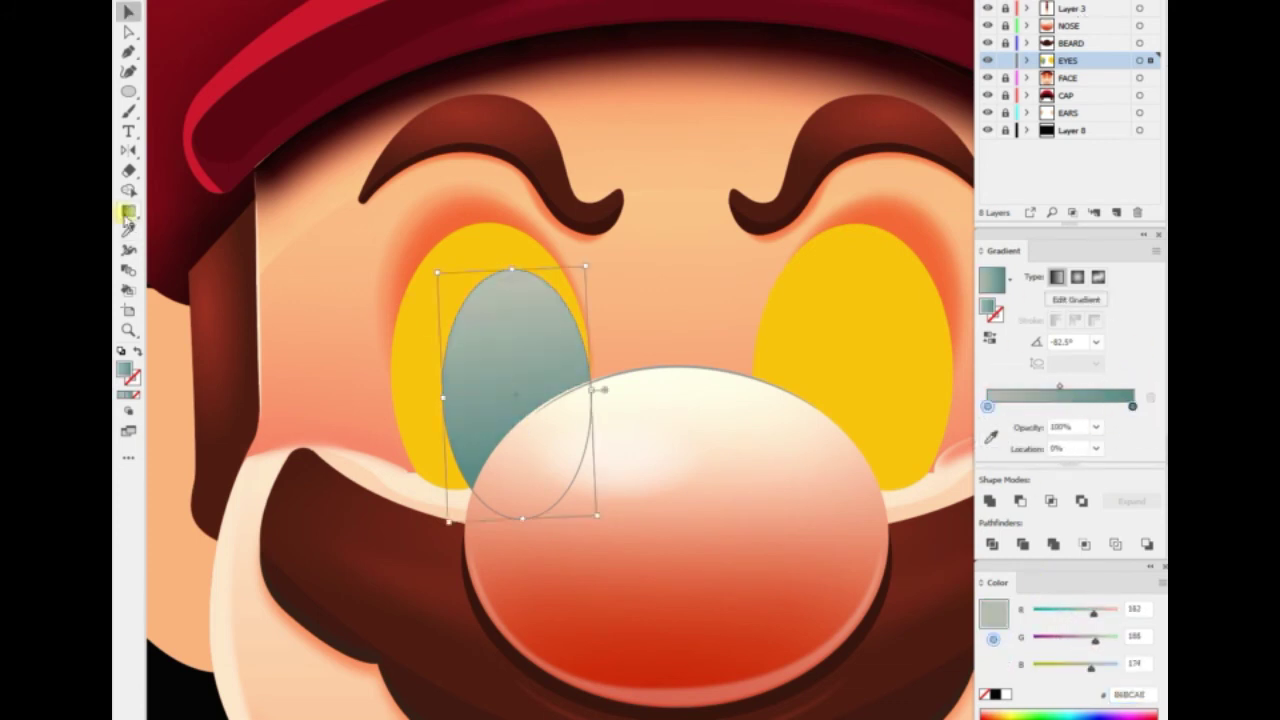
Duplicate the oval in place with the teal gradient and shrink the copy into a pupil
key("Return")
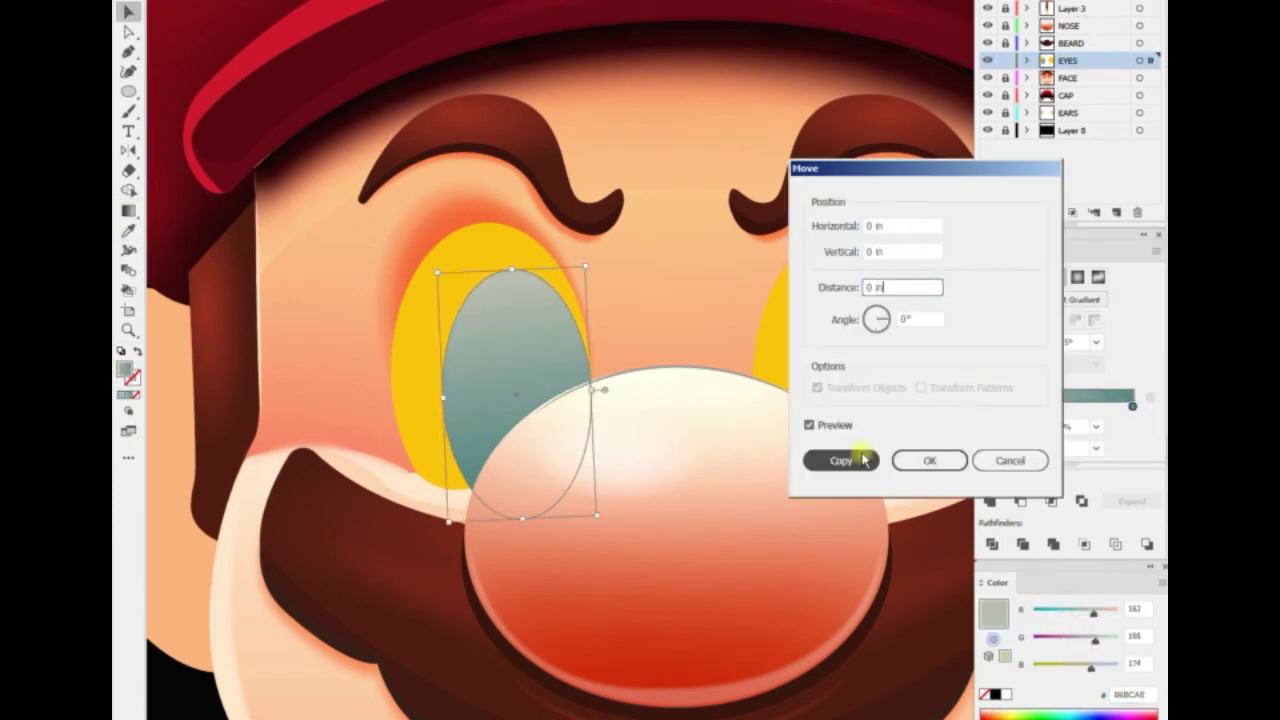
left_click(841, 460)
key("a")
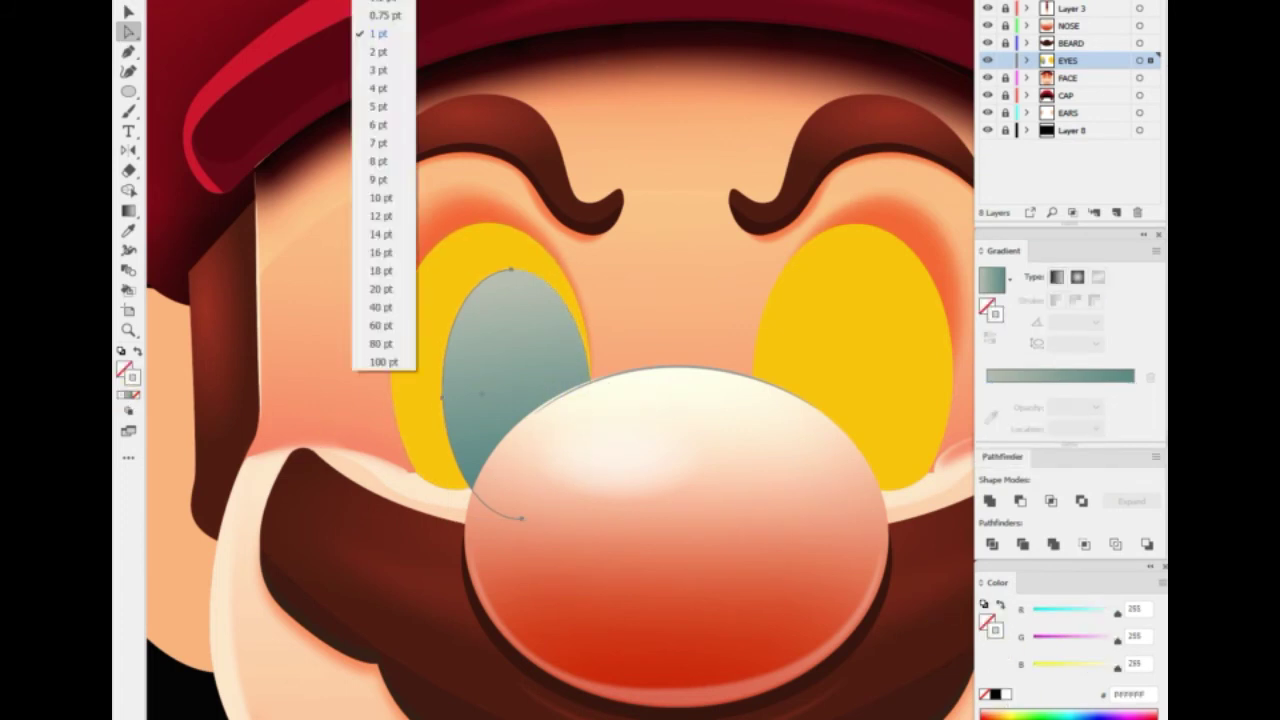
key("i")
left_click(514, 380)
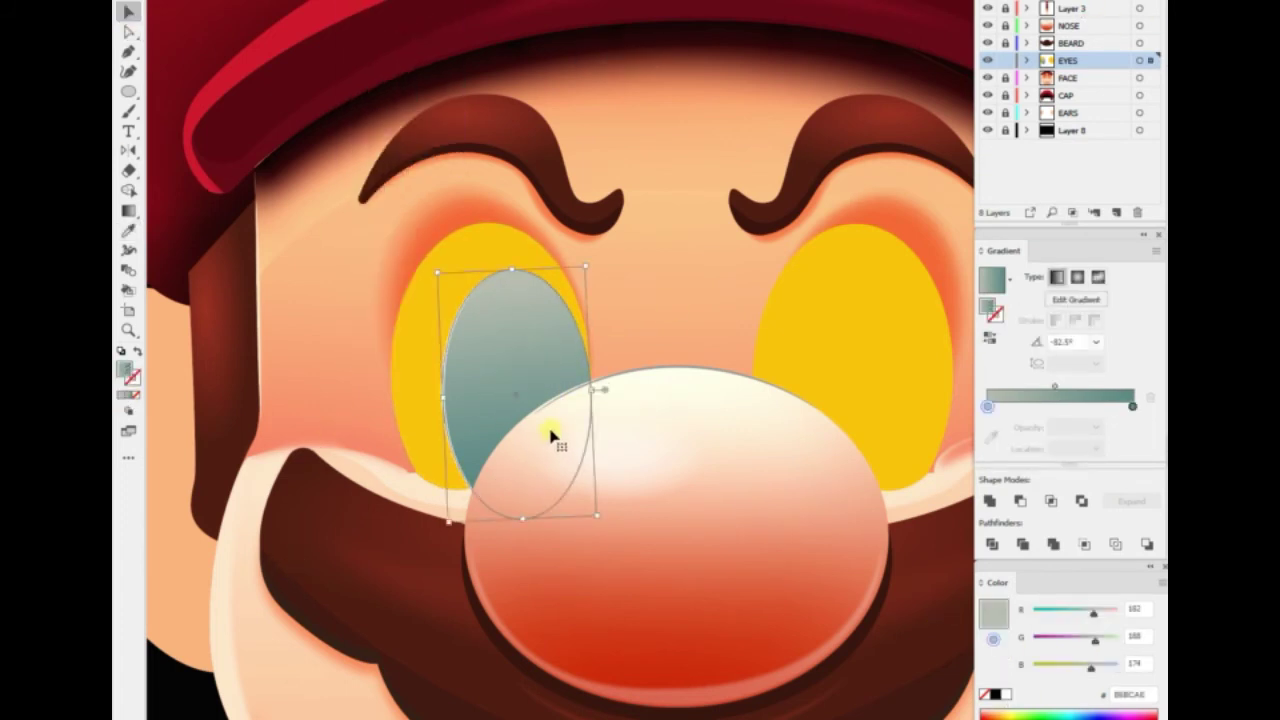
left_click_drag(596, 516, 538, 457)
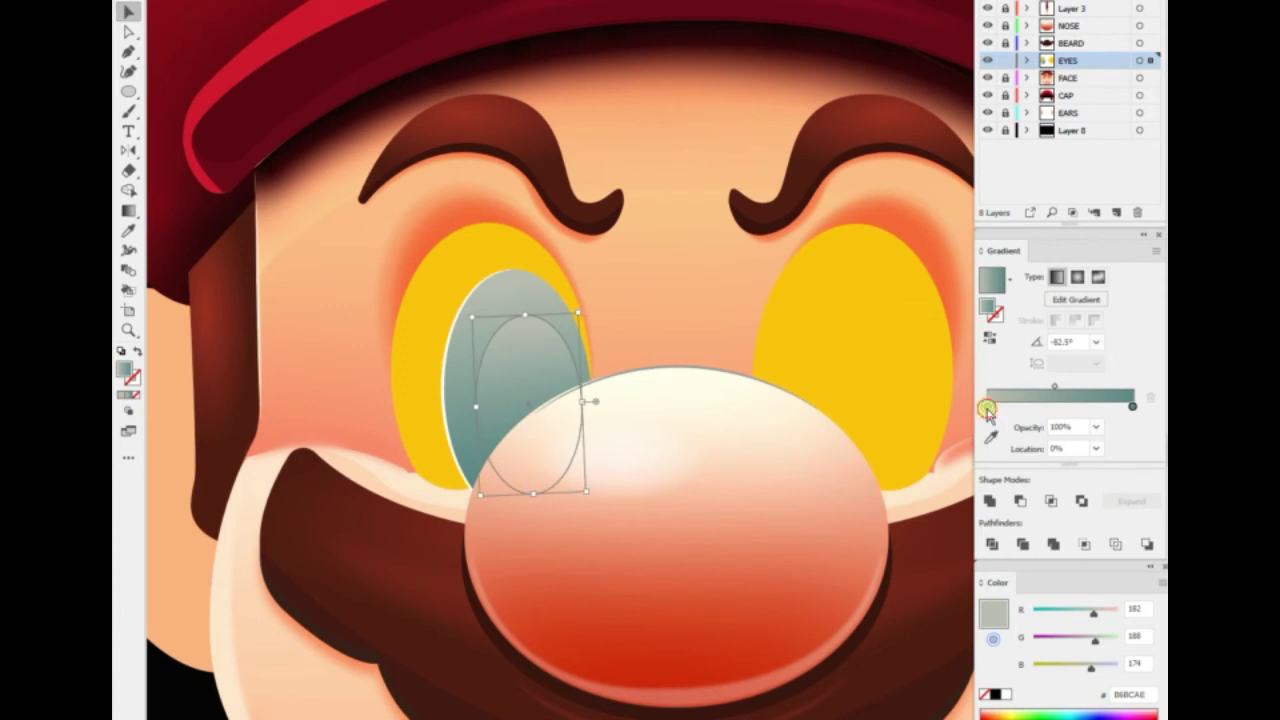
Set the pupil's gradient stops to dark teal, starting with 002B26
left_click(1130, 694)
type("002B26")
key("Return")
left_click_drag(1040, 622, 1036, 612)
key("g")
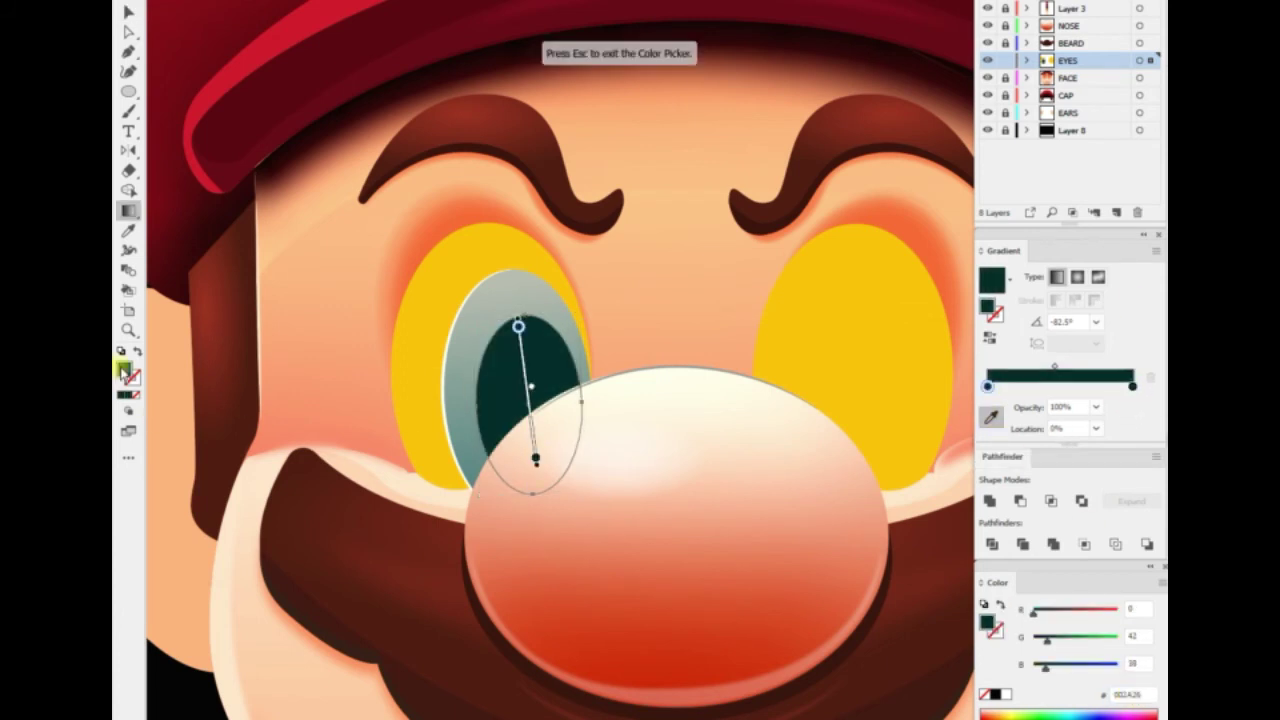
double_click(125, 370)
left_click(980, 57)
Position the pupil inside the iris and deepen a gradient stop to dark green
key("g")
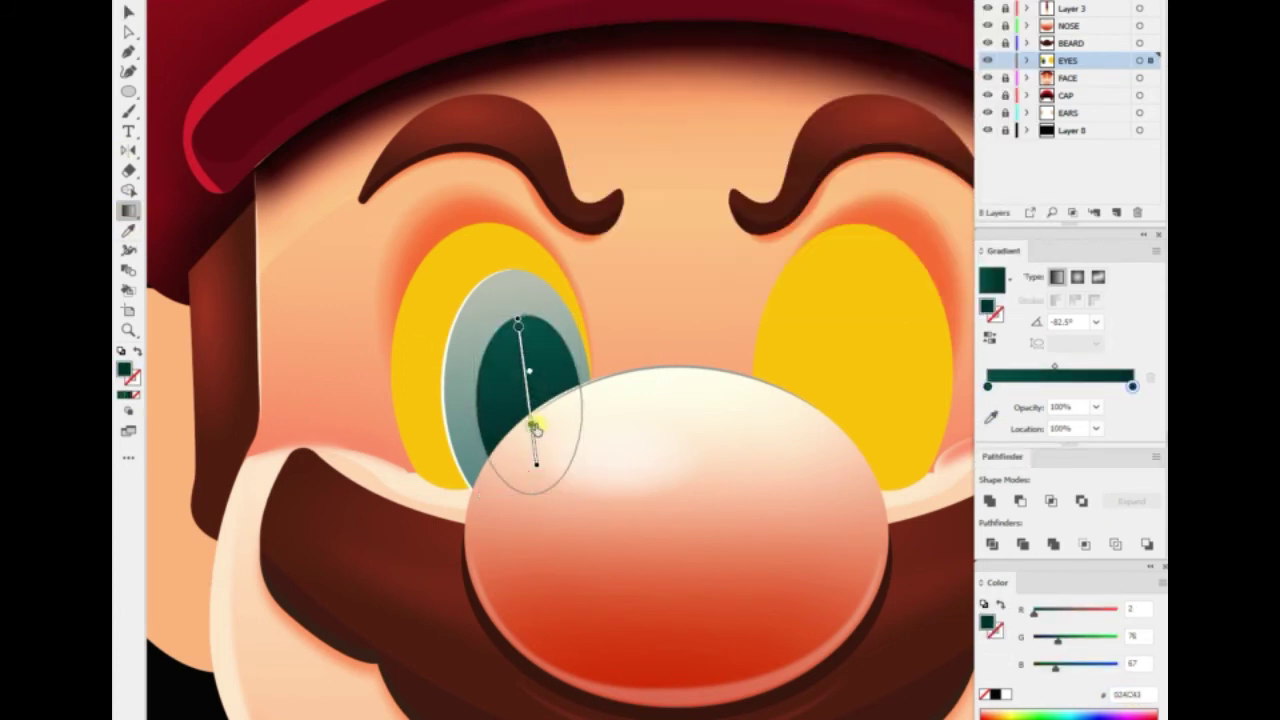
key("v")
left_click_drag(509, 325, 524, 366)
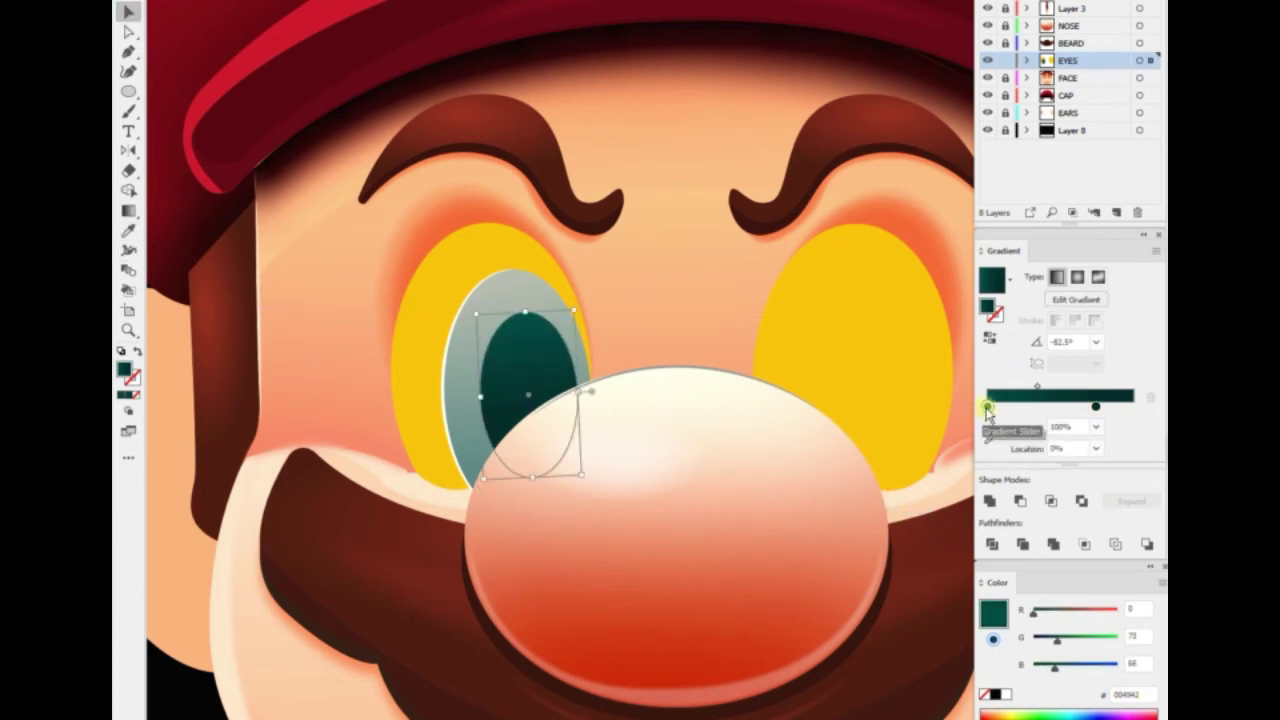
key("g")
double_click(123, 375)
key("Return")
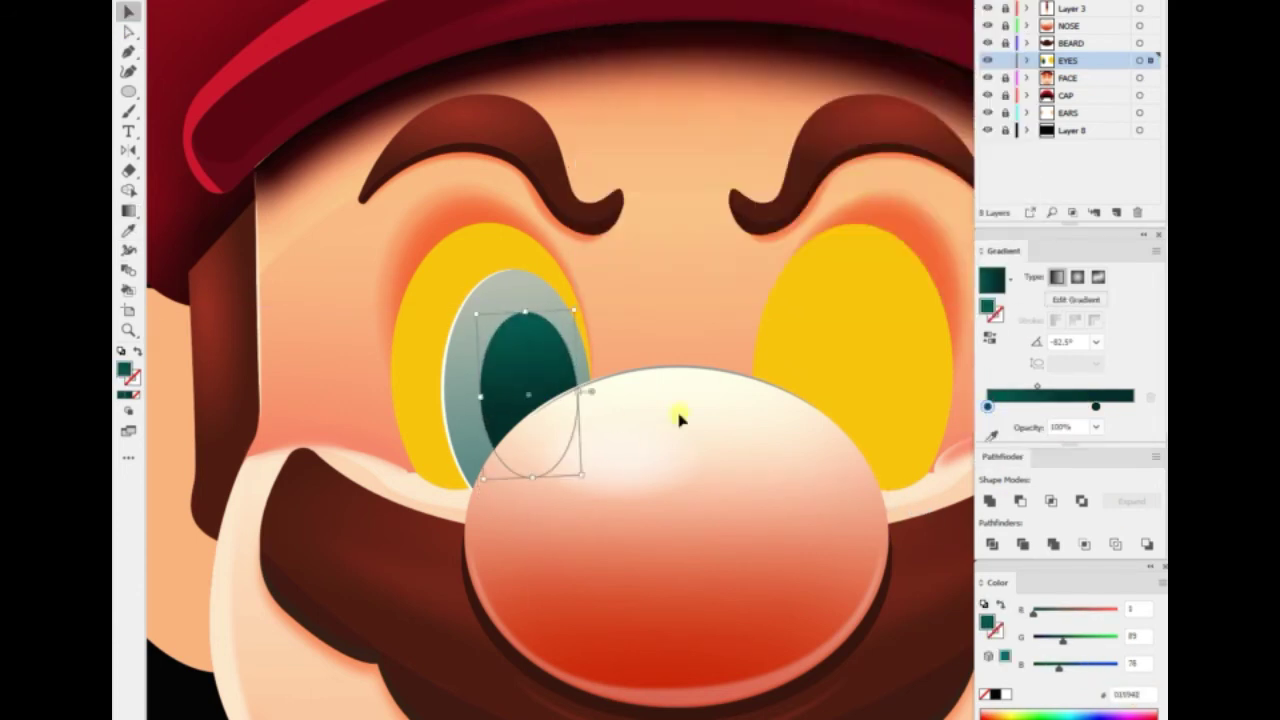
Fill the small highlight oval white and apply a Stylize > Feather effect
key("v")
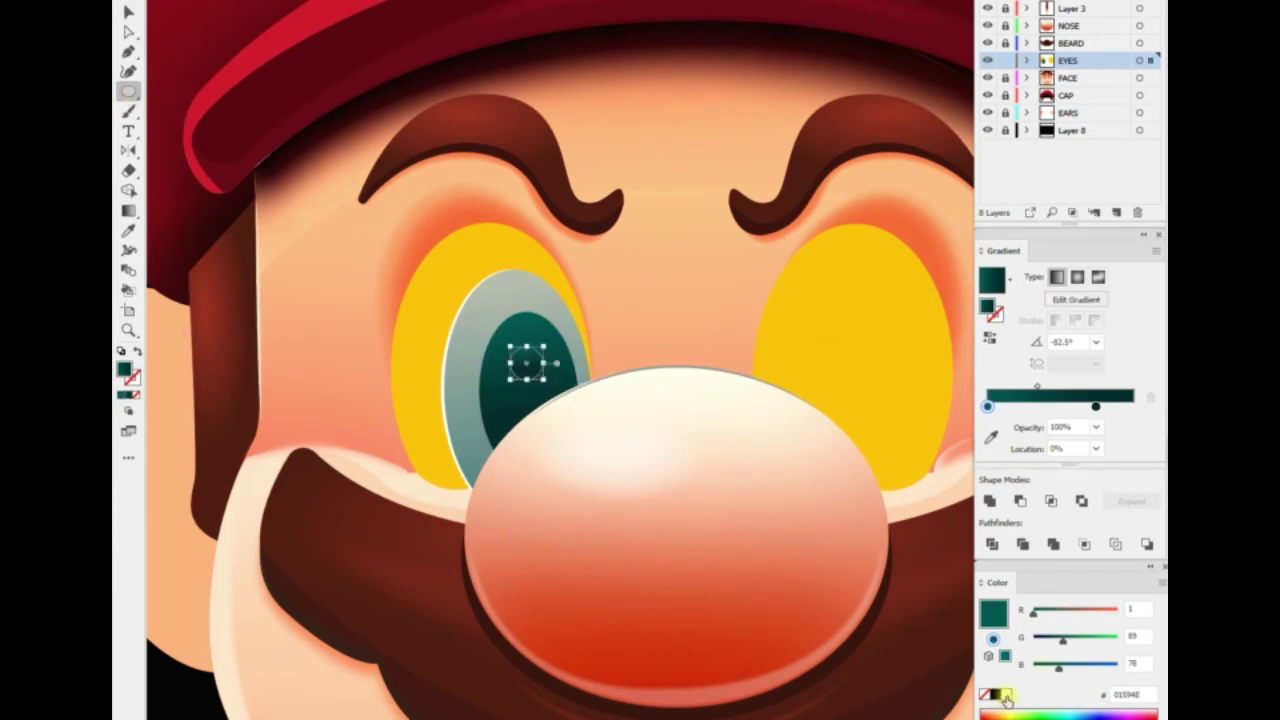
left_click(1005, 693)
left_click(365, 2)
left_click(562, 128)
left_click(675, 350)
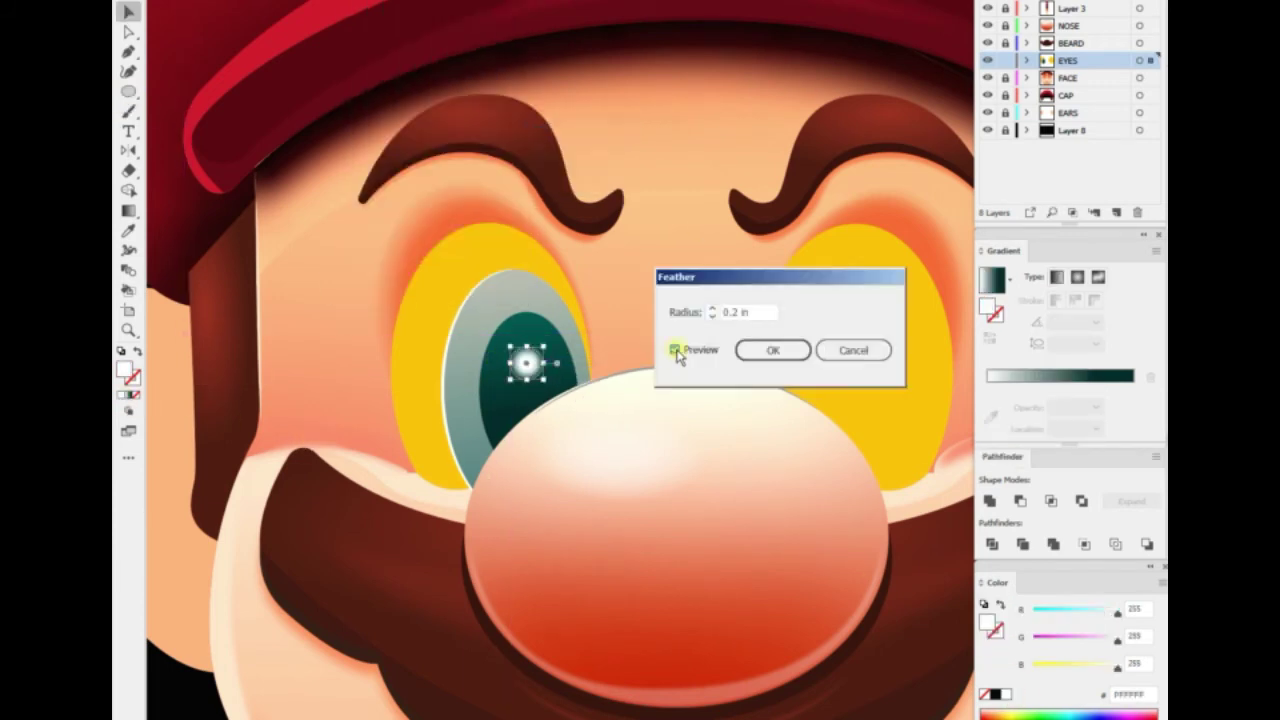
key("Return")
left_click(372, 345)
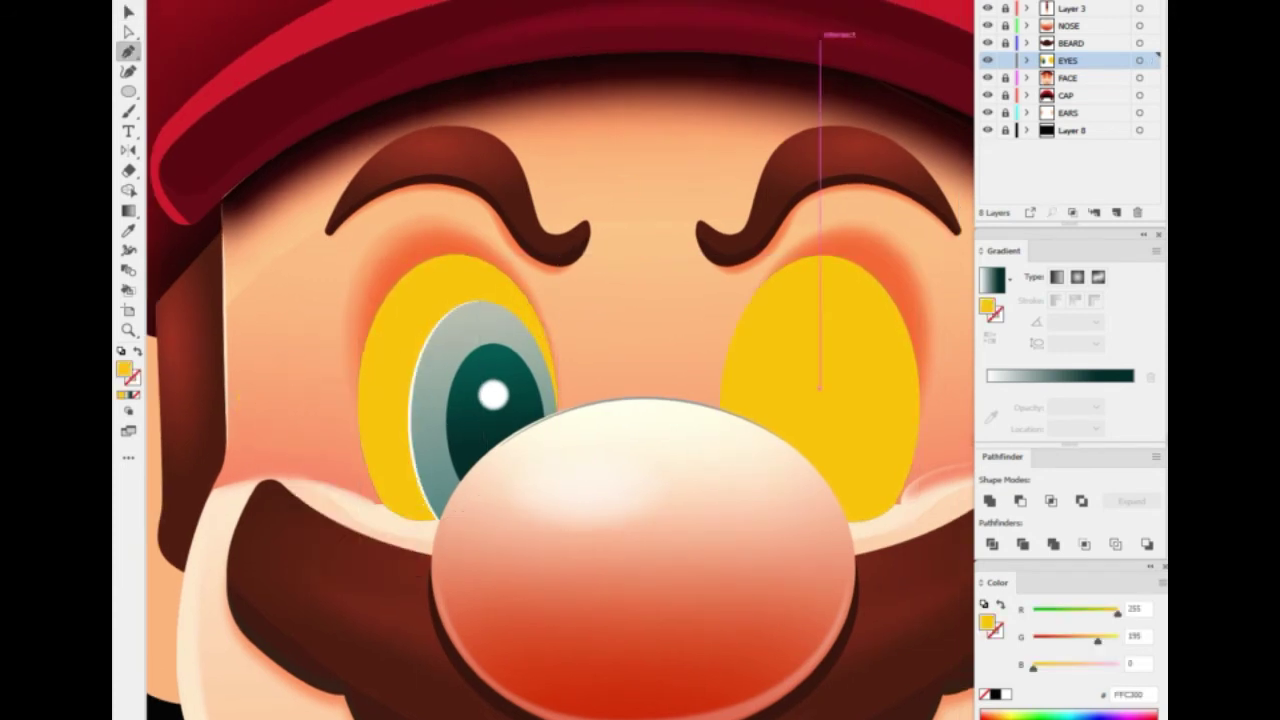
Pen a four-point shape covering the upper left eye and brow
key("ctrl+shift+a")
key("p")
key("v")
left_click(394, 337)
left_click(553, 346, "ctrl")
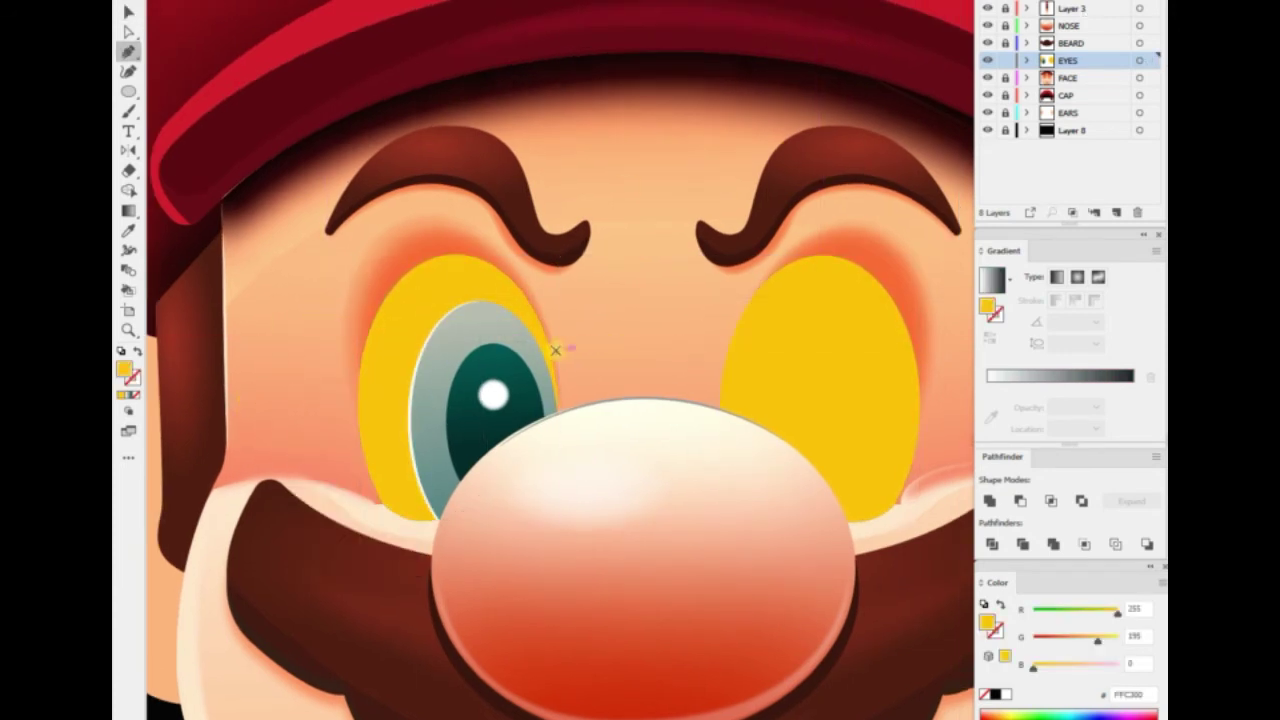
left_click(354, 361)
left_click(337, 234)
left_click(586, 223)
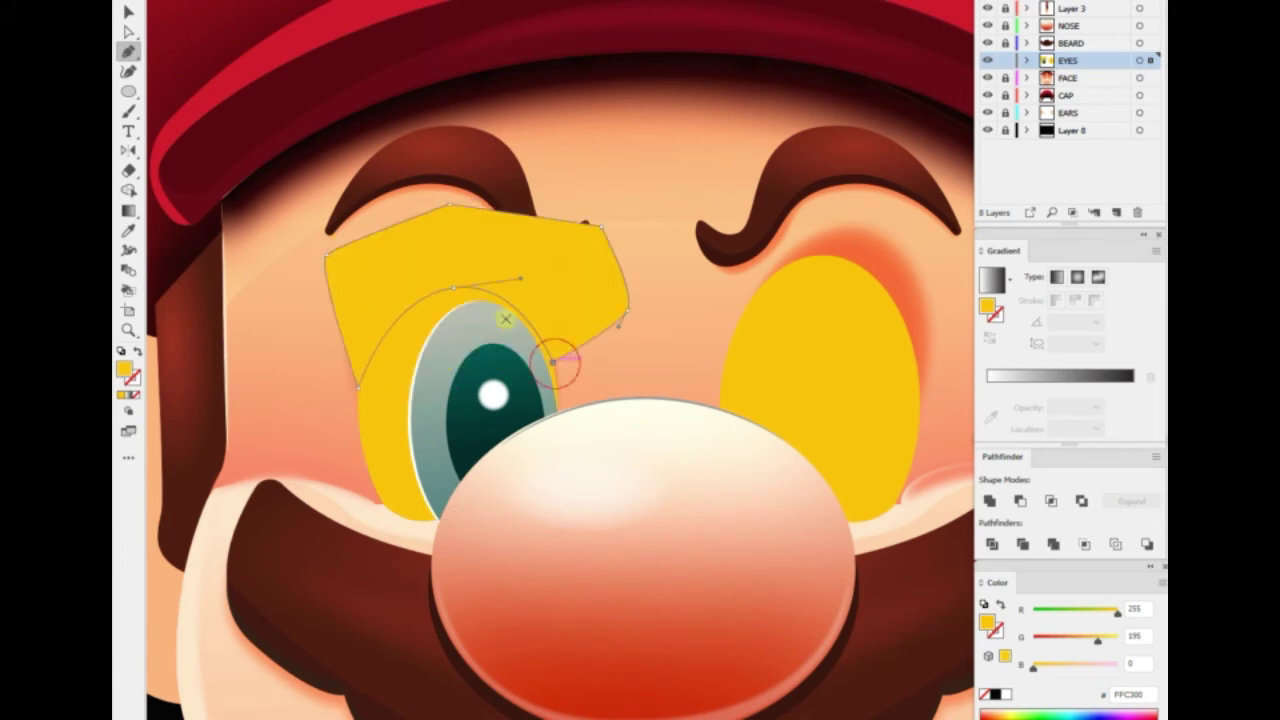
left_click(557, 357)
Fill the shape dark orange and clip it to the eye outline
key("v")
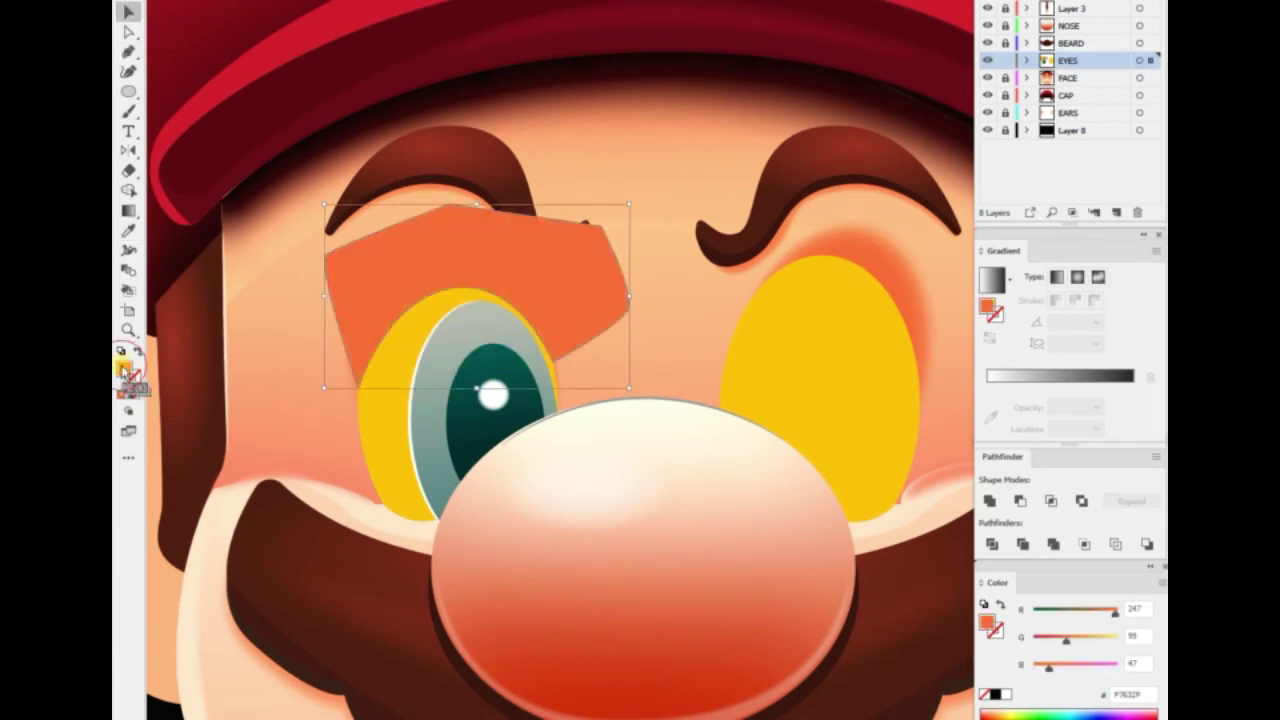
double_click(124, 370)
left_click(989, 54)
left_click(410, 340)
key("Return")
key("Return")
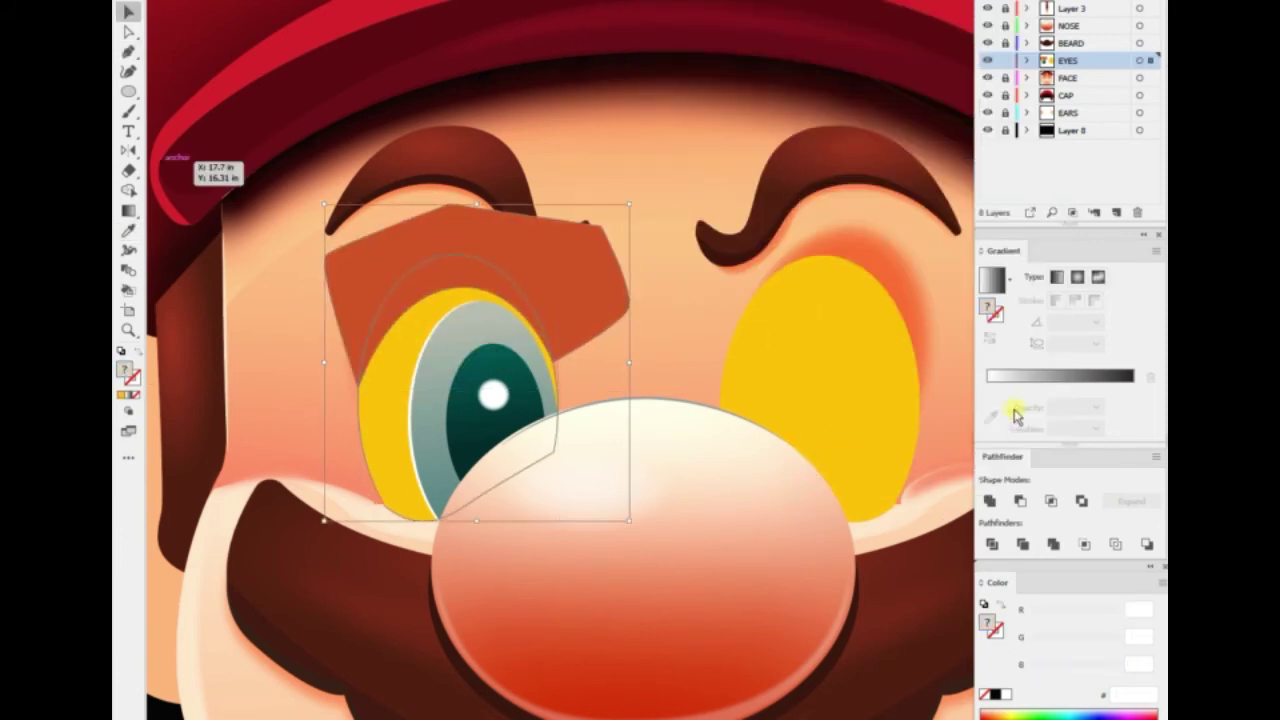
right_click(634, 296)
left_click(672, 410)
Apply a Gaussian Blur to the orange eyelid shadow
left_click(580, 148)
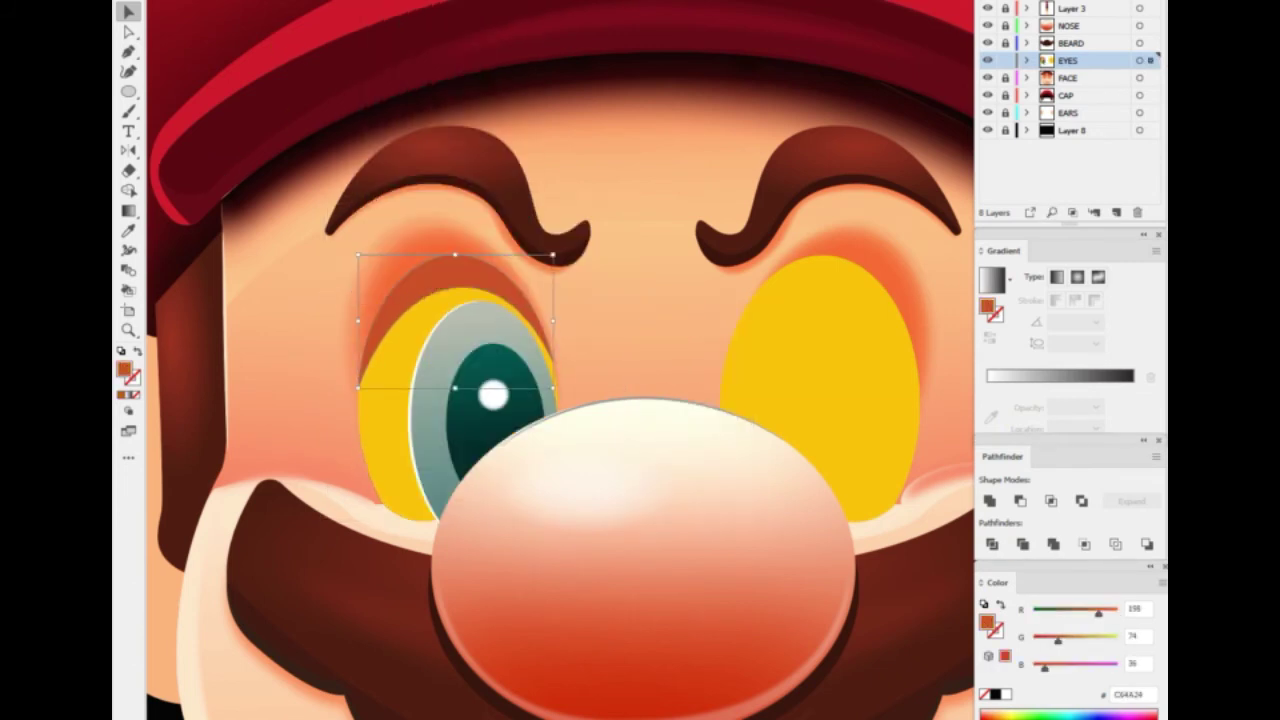
key("Return")
left_click(570, 210)
left_click(810, 192)
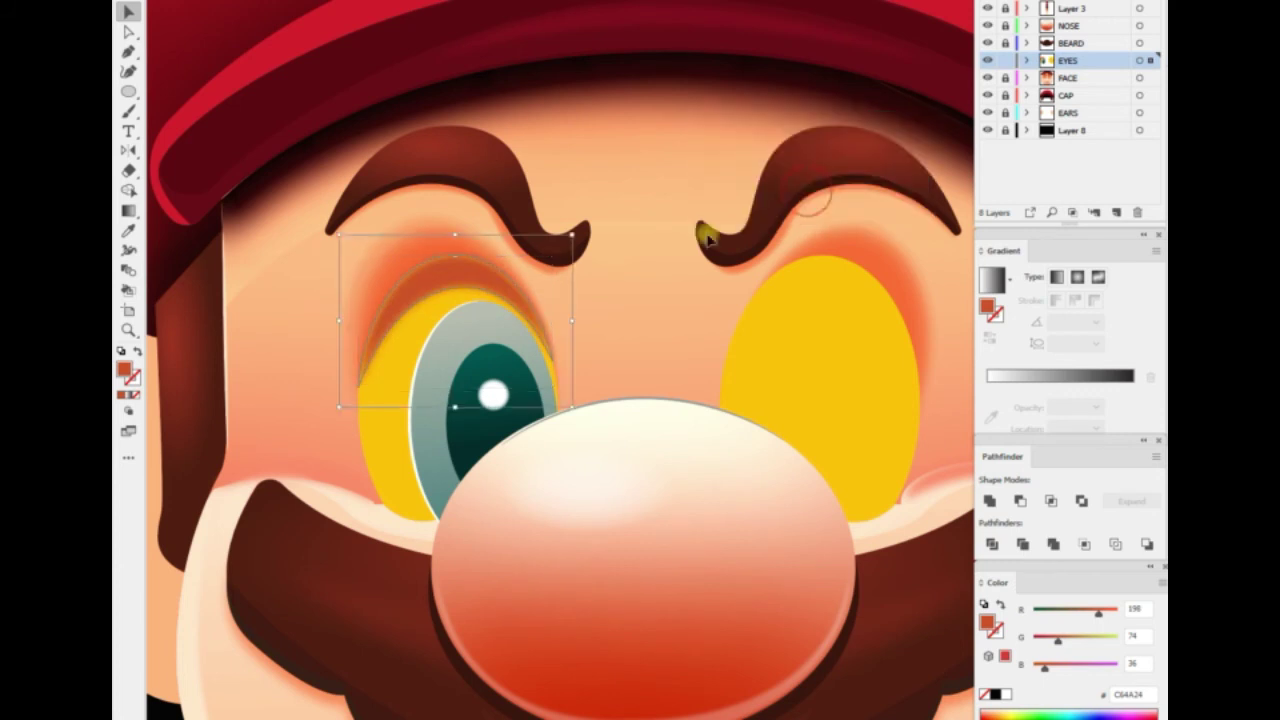
scroll(591, 278, "left", 2)
Draw a dark brown shape above the eye and give it a Gaussian Blur
key("p")
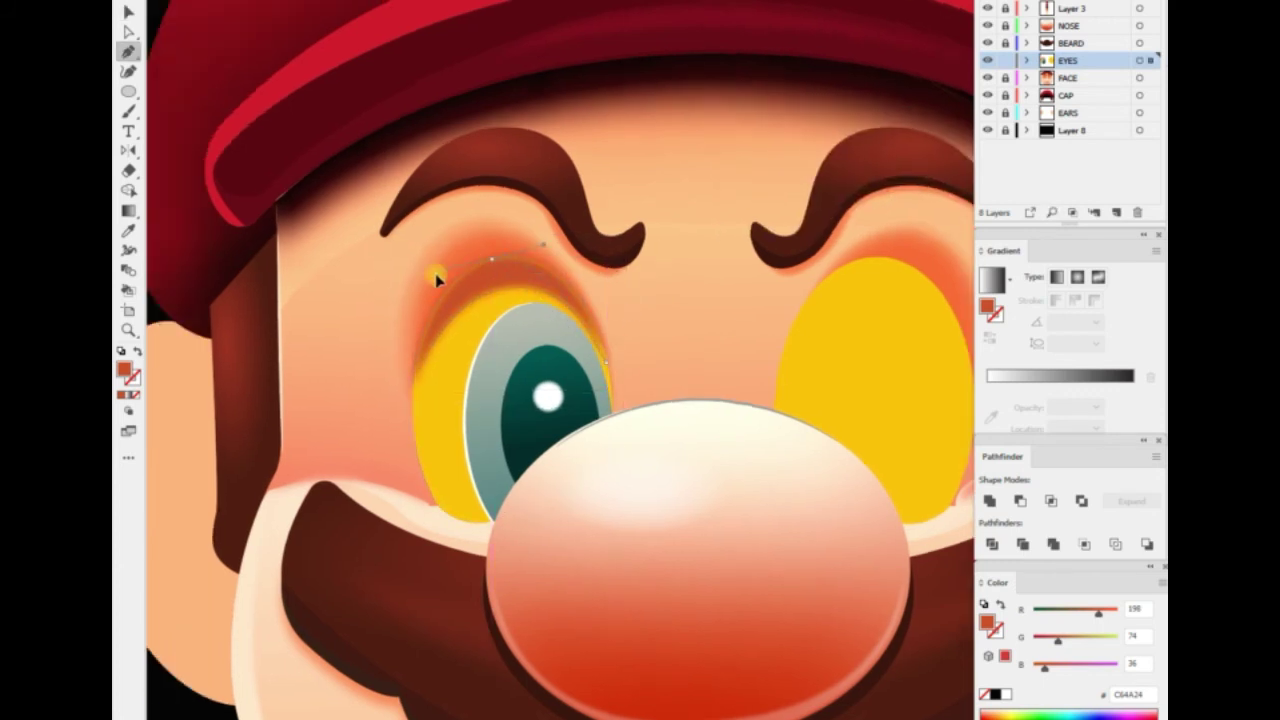
left_click(412, 400)
key("v")
double_click(125, 370)
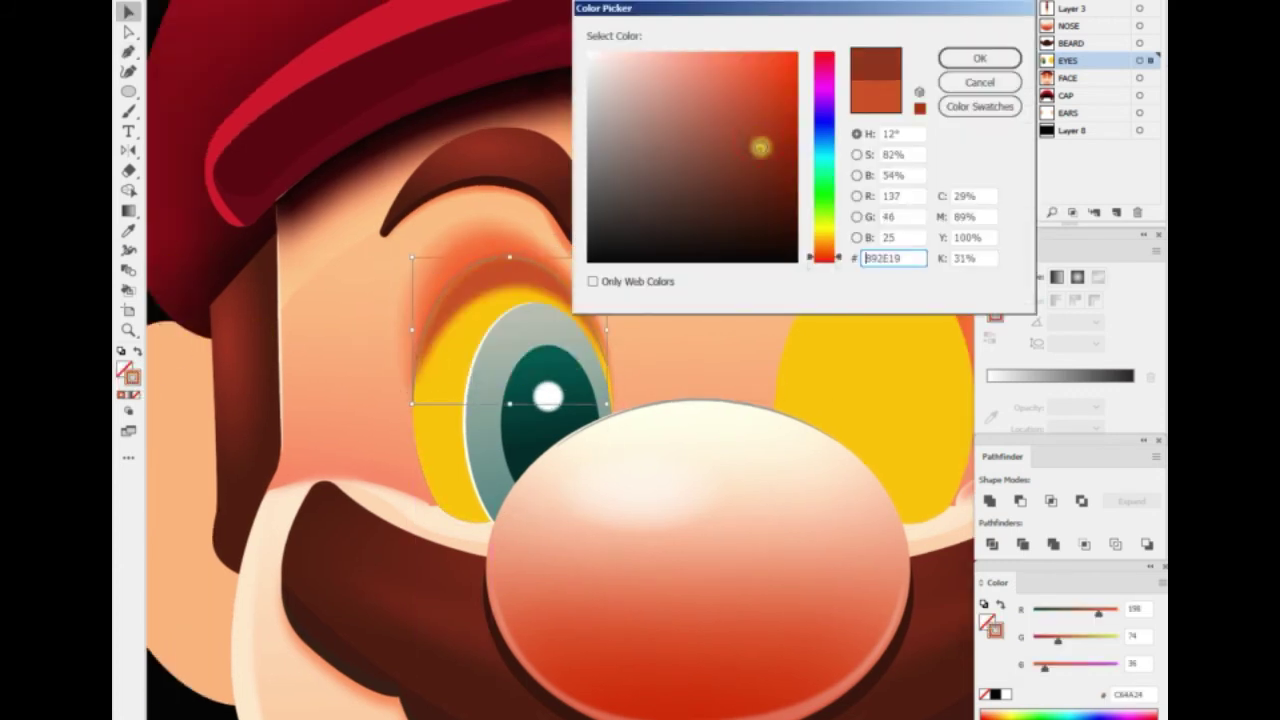
key("Return")
left_click(375, 5)
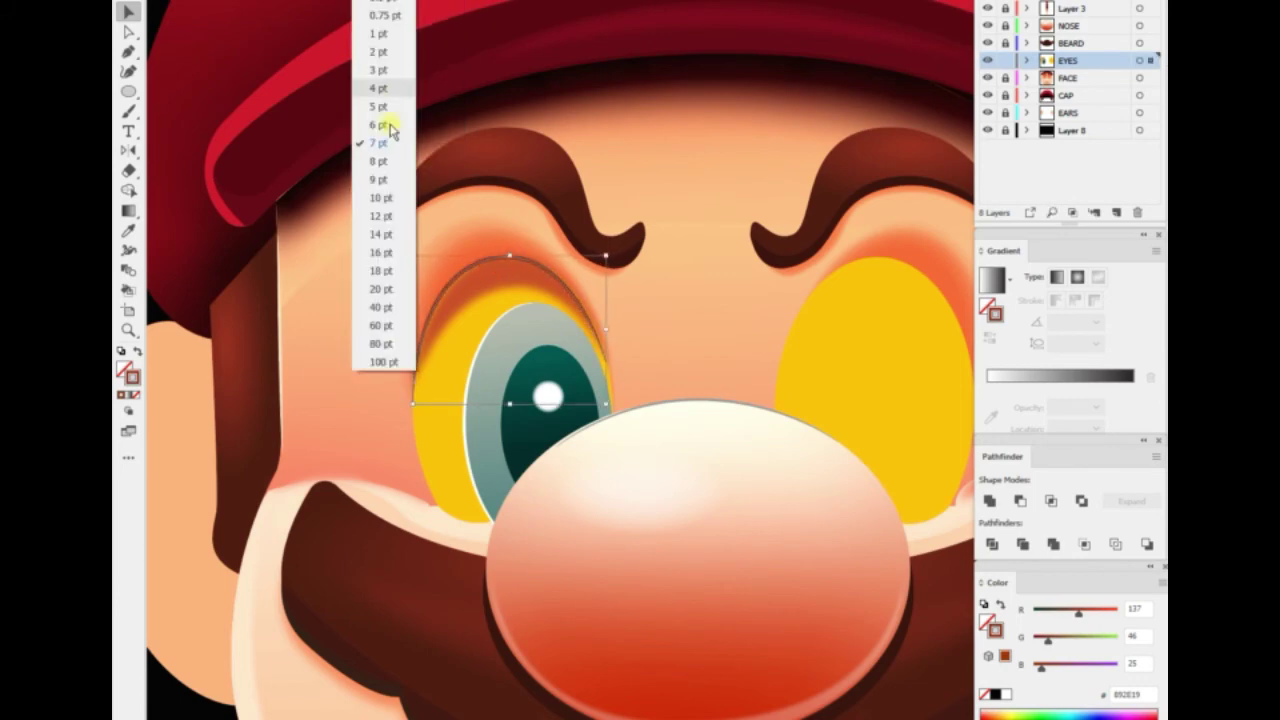
left_click(385, 124)
left_click(580, 211)
left_click(808, 189)
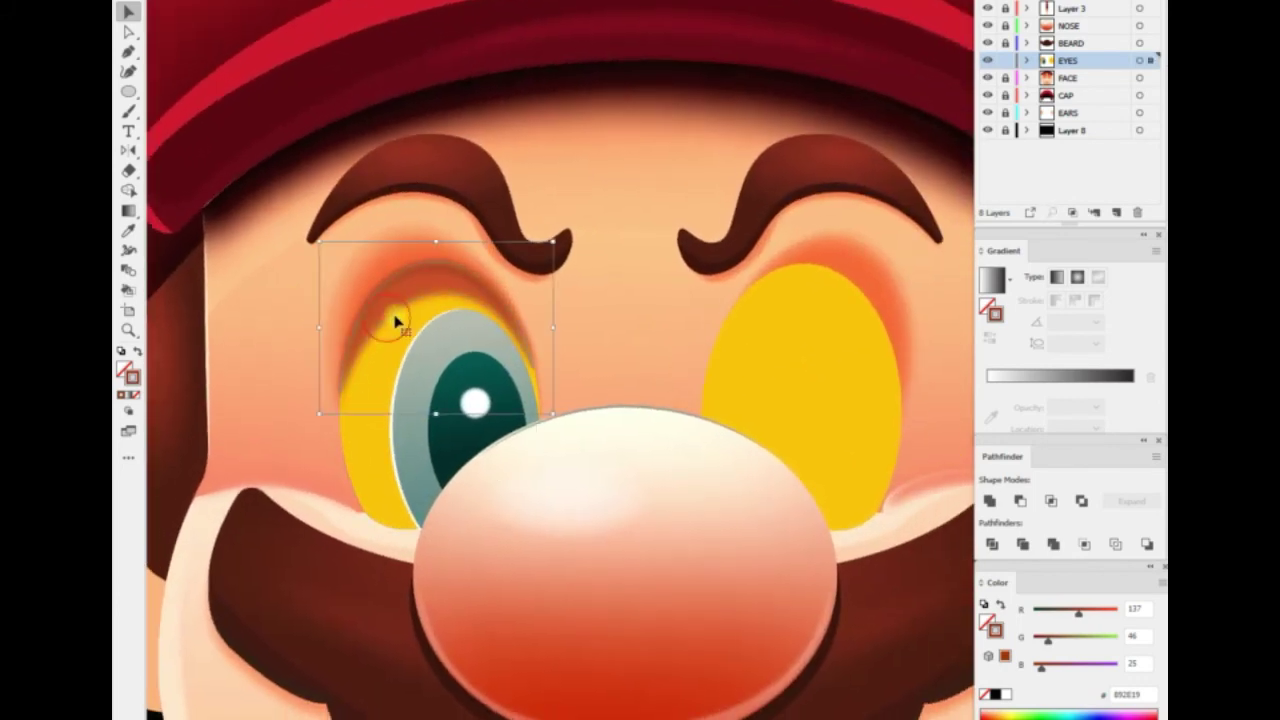
left_click(396, 320, "shift")
Group the shadows with the left eye and try a mirrored copy on the right, then undo
right_click(591, 337)
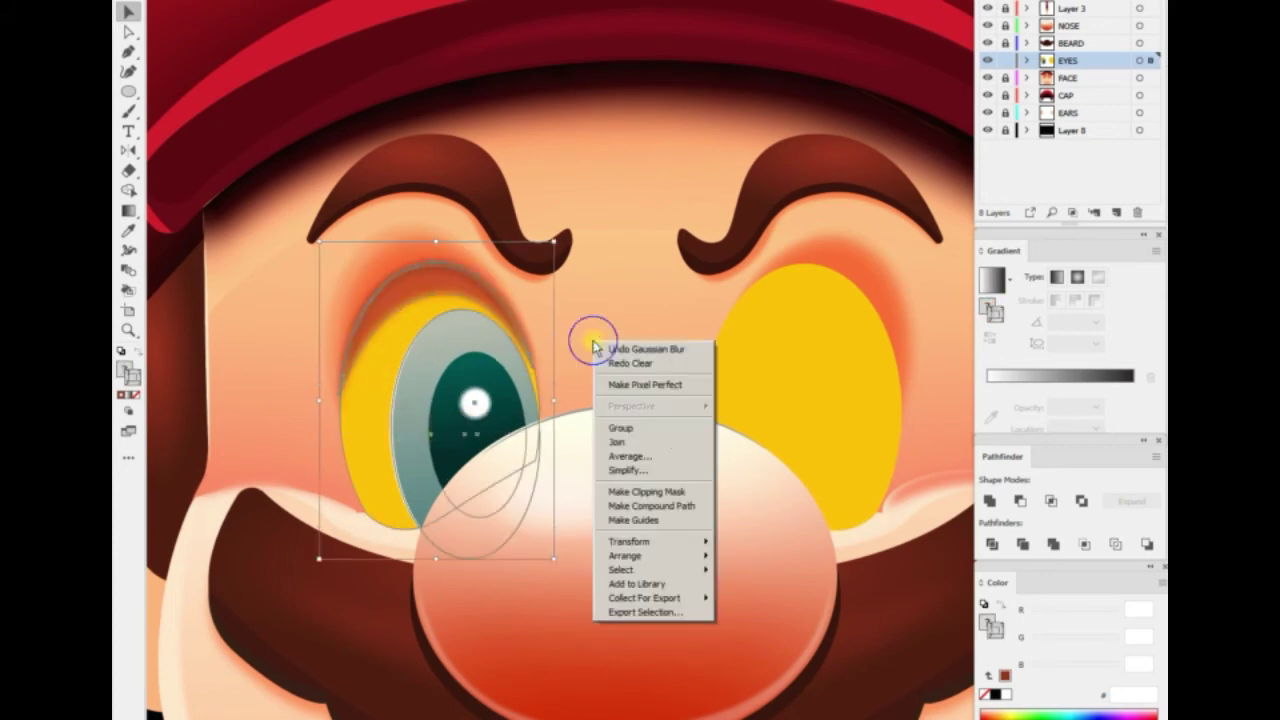
left_click(614, 423)
right_click(634, 320)
left_click(857, 523)
mouse_move(437, 400)
left_mouse_down()
mouse_move(757, 429)
mouse_move(686, 437)
left_mouse_up()
scroll(509, 534, "up", 2)
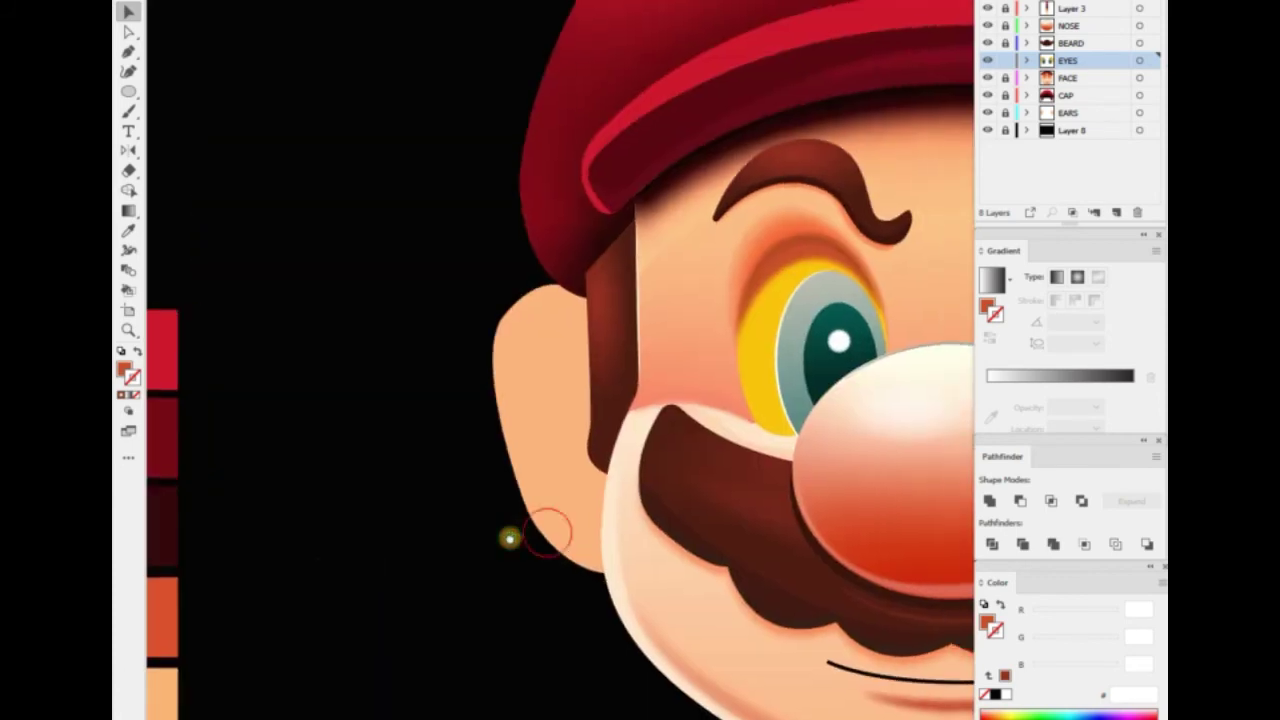
scroll(463, 346, "up", 1)
key("ctrl+z")
scroll(457, 369, "up", 2)
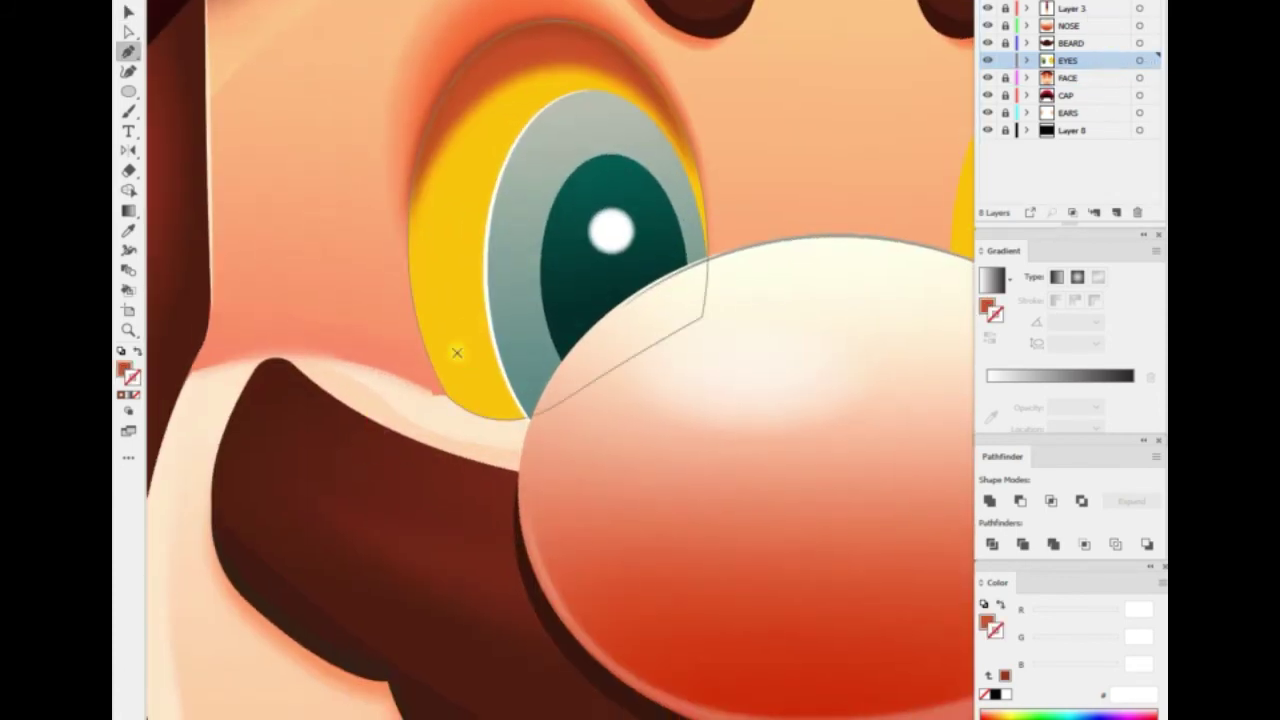
Finish a path along the eye's lower edge, copy it in place and ungroup the eye parts
left_click(505, 470)
key("v")
right_click(471, 334)
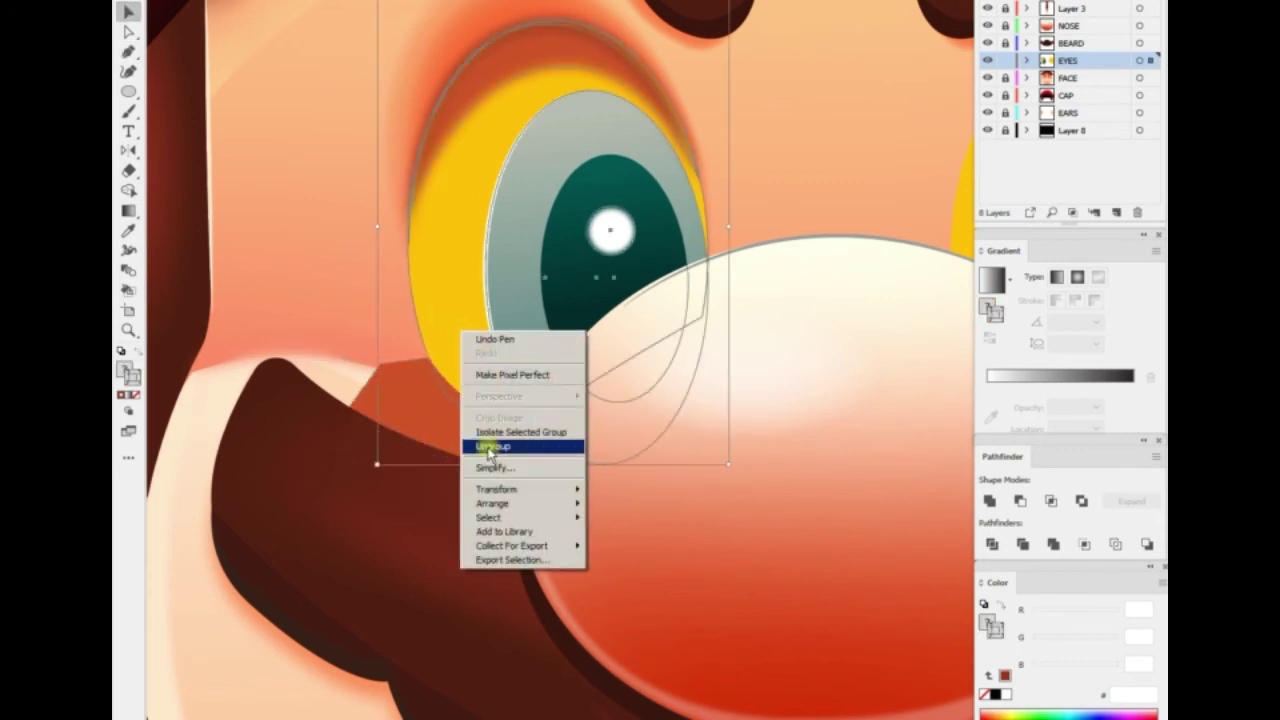
left_click(620, 449)
left_click(841, 461)
right_click(400, 306)
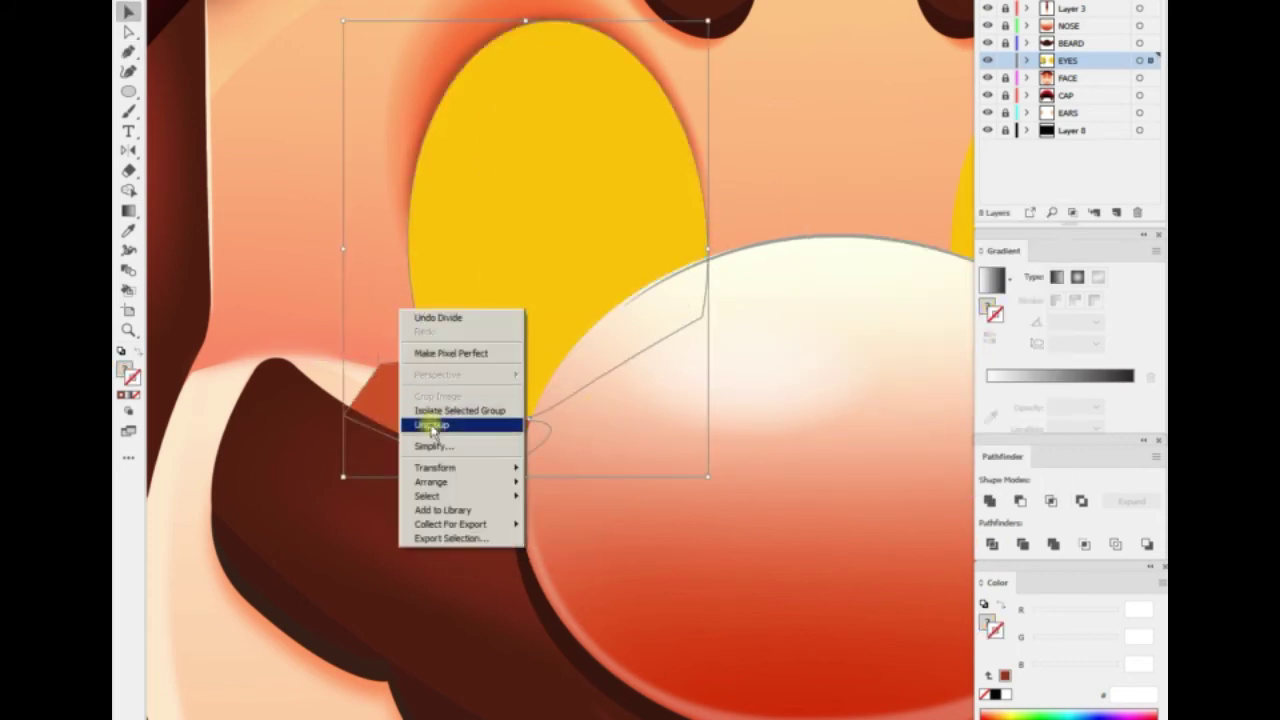
left_click(429, 420)
Fill the sliver under the eye black with no stroke and Gaussian-blur it
left_click(450, 400)
key("shift+x")
key("slash")
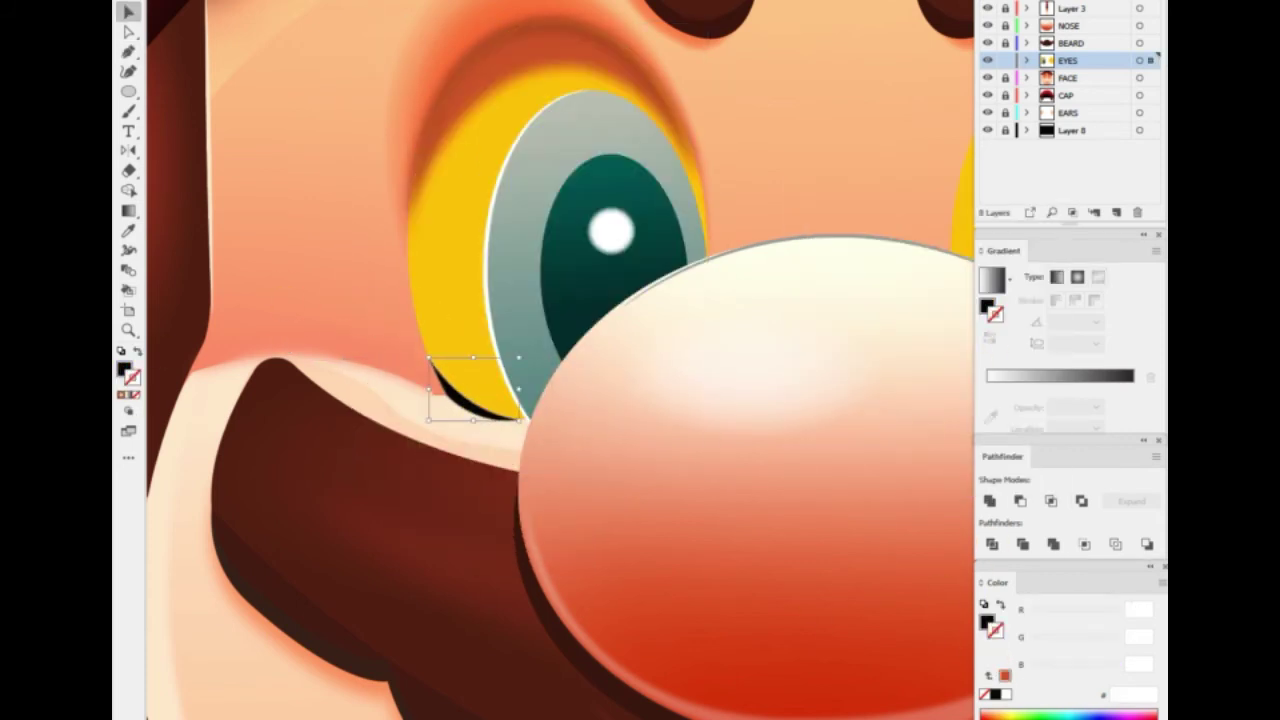
left_click(773, 197)
left_click(803, 191)
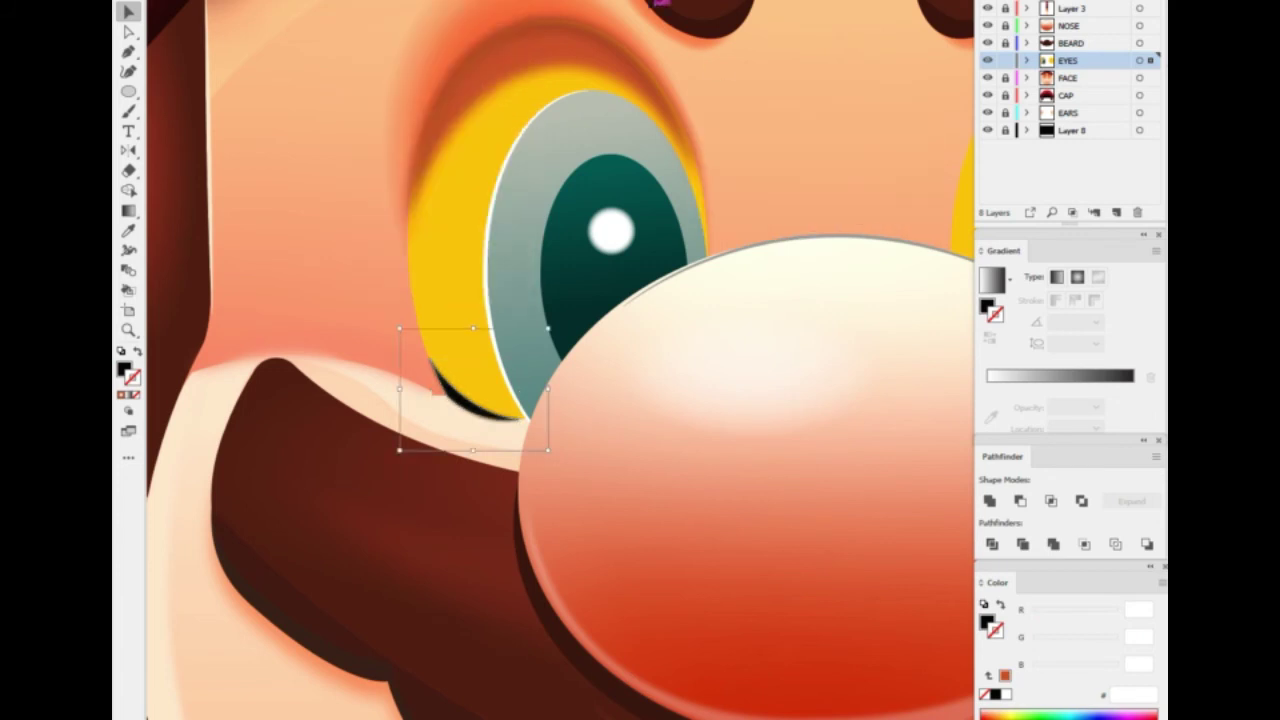
scroll(286, 323, "down", 2)
scroll(507, 372, "up", 2)
Reflect a copy of the finished left eye and move it onto the right eye
left_click(507, 372)
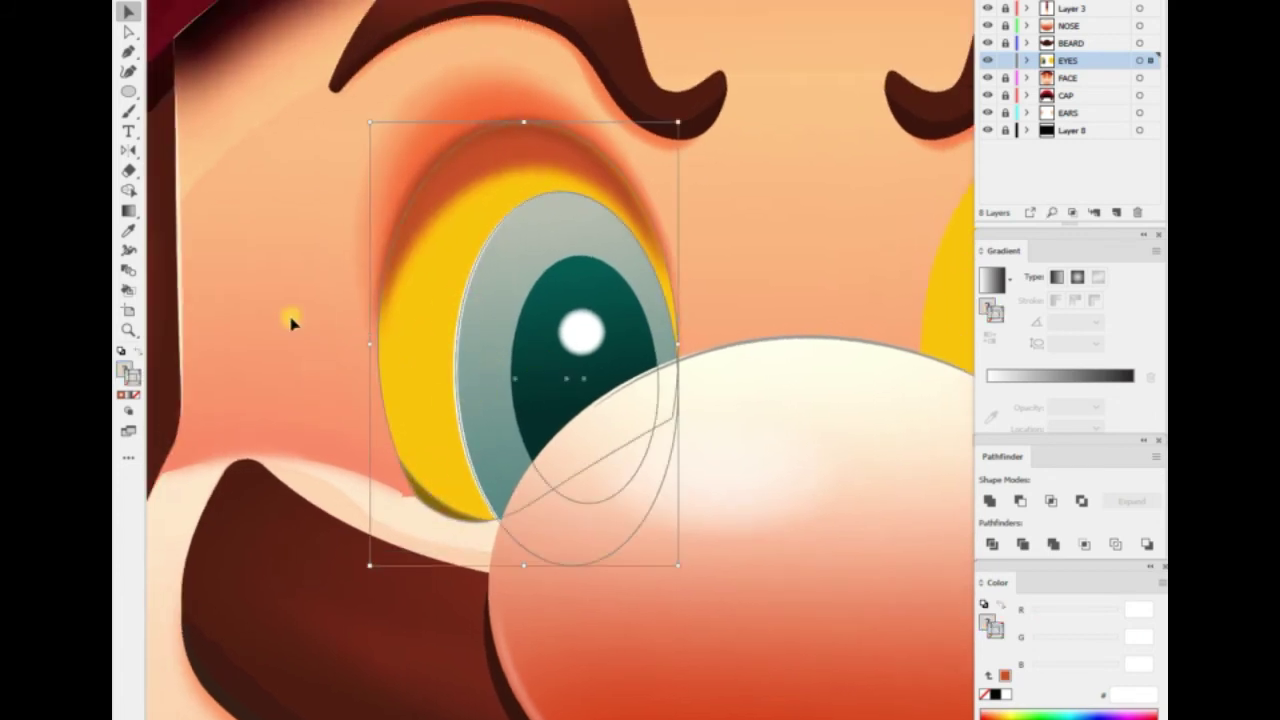
scroll(452, 220, "down", 2)
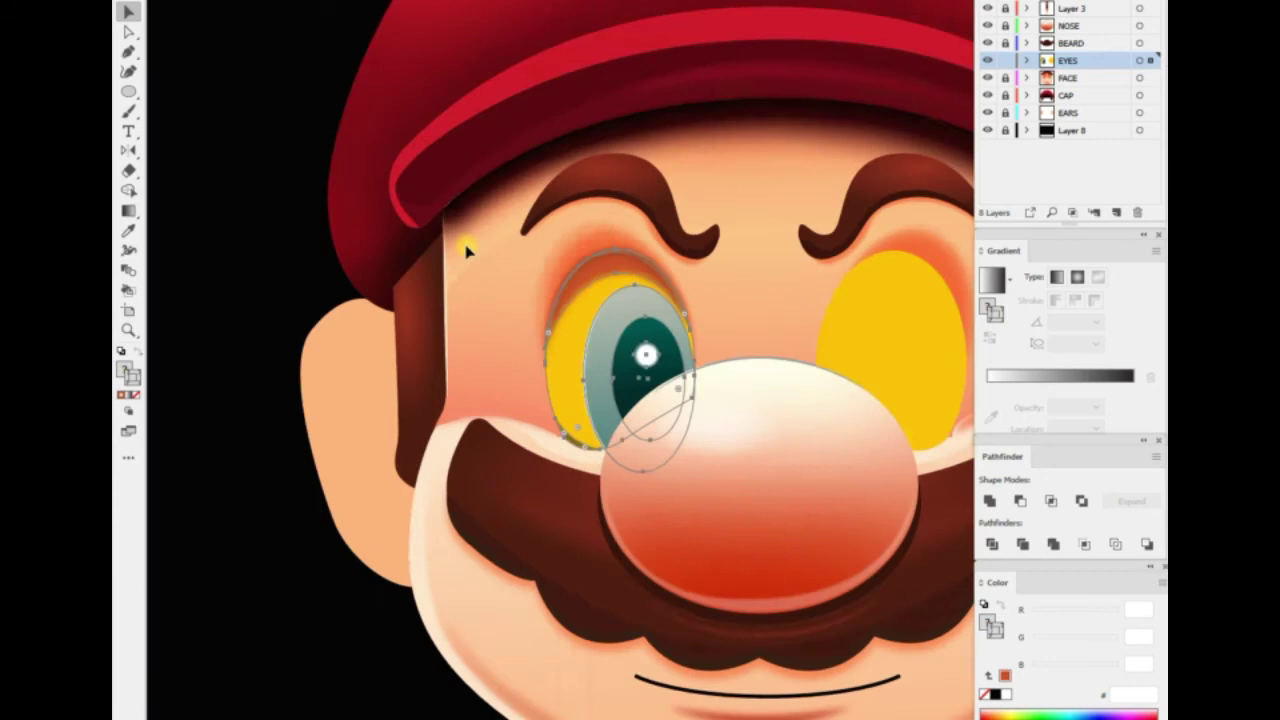
right_click(497, 318)
left_click(651, 526)
key("Return")
mouse_move(485, 370)
left_mouse_down()
mouse_move(755, 375)
mouse_move(757, 360)
left_mouse_up()
left_click(215, 262)
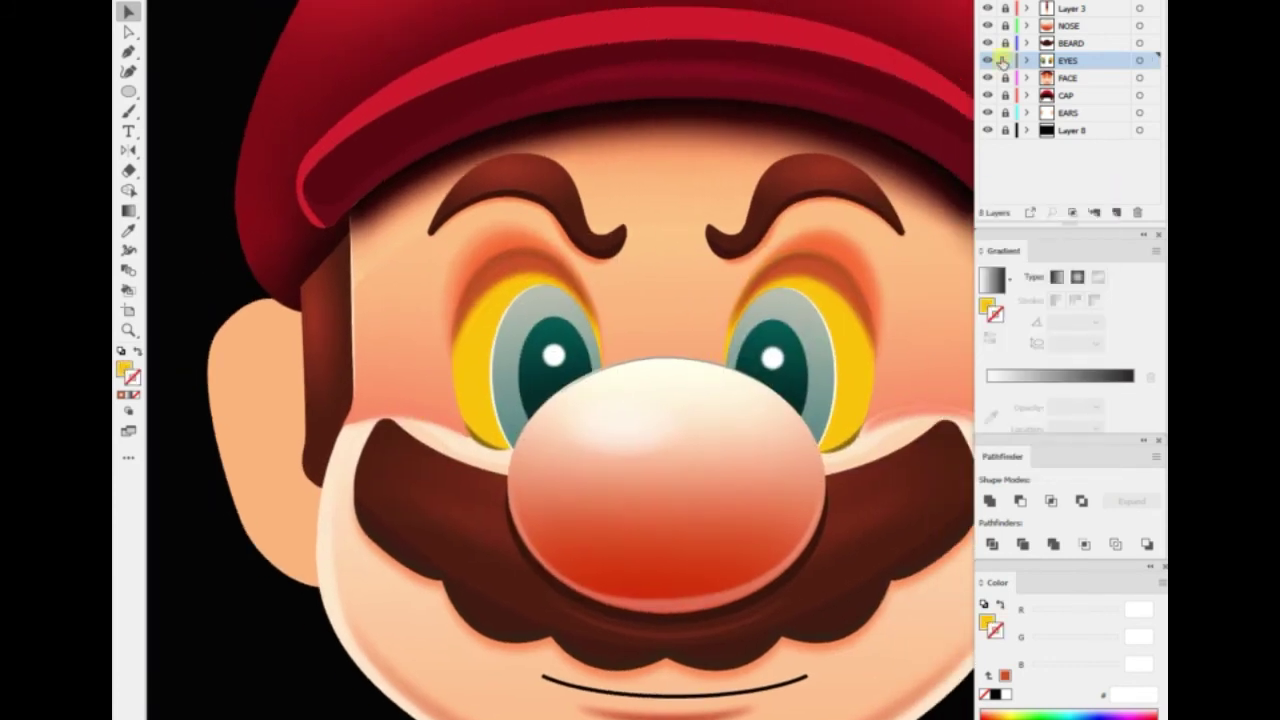
left_click(1006, 116)
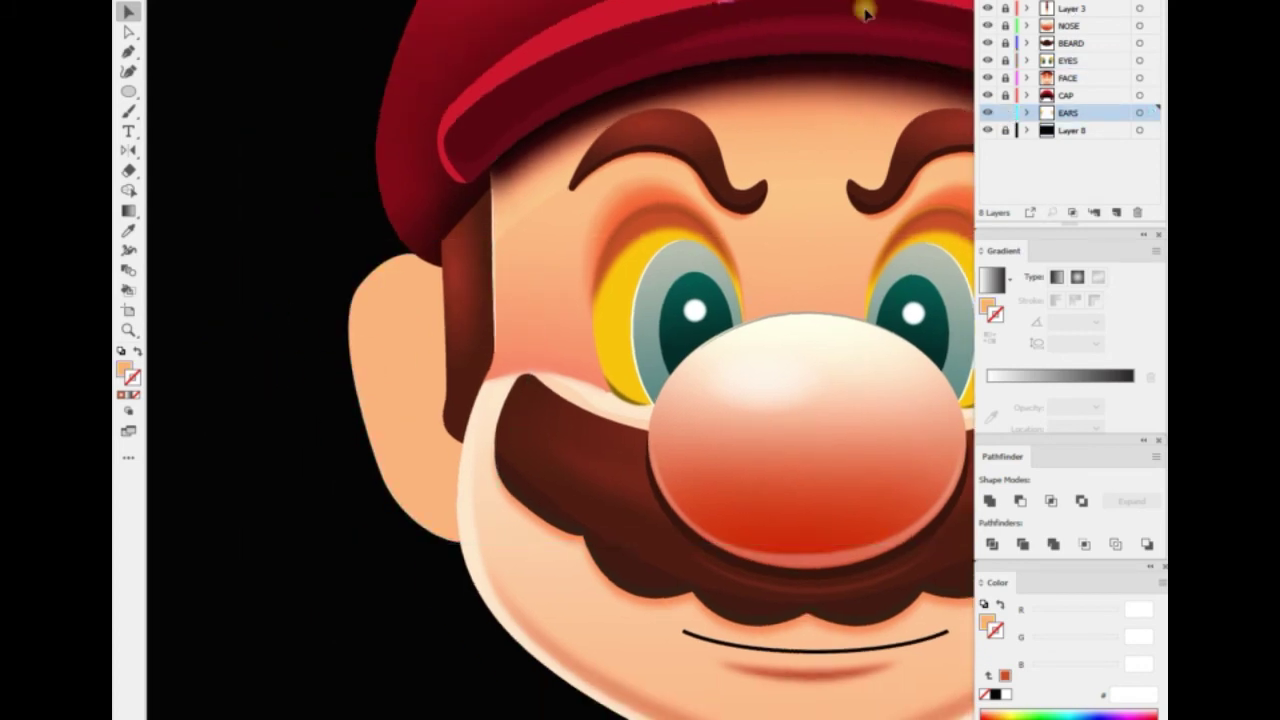
Recolour the ear fill to a pinker skin tone
left_click(400, 380)
double_click(126, 368)
left_click(677, 51)
left_click(974, 57)
left_click(250, 380)
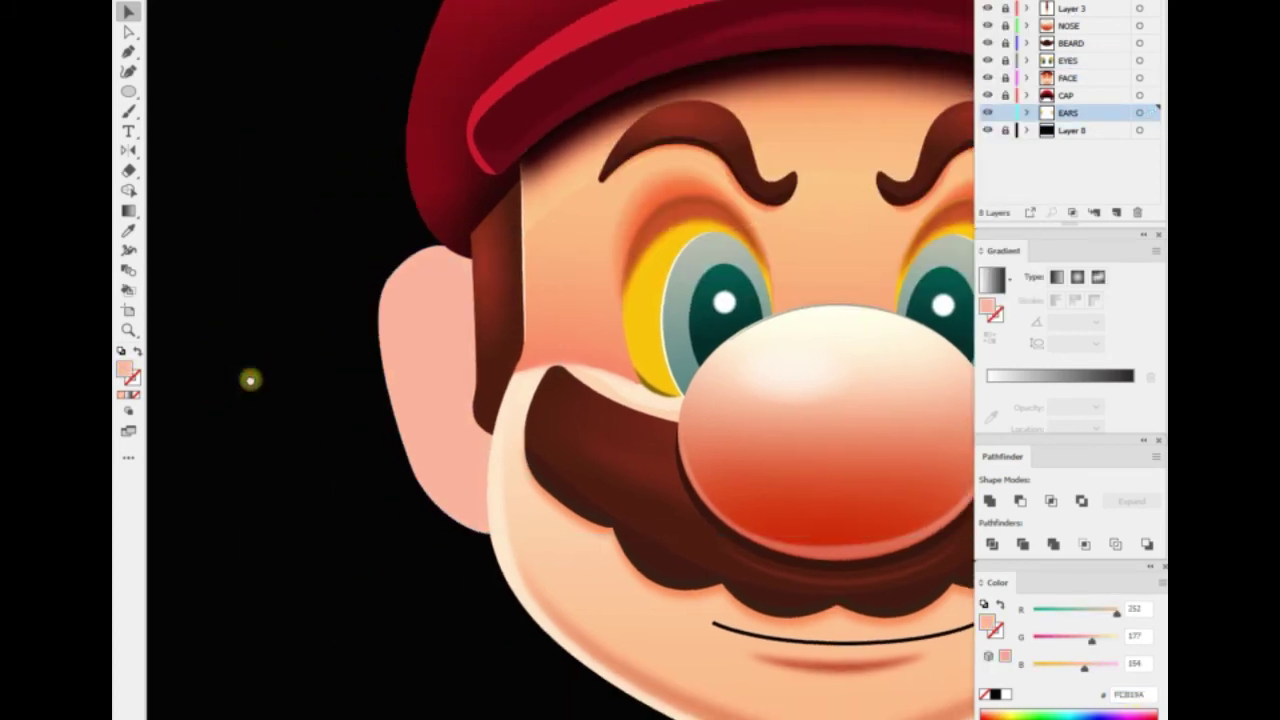
Draw an ear shading path and move it into place with a 0 offset
key("p")
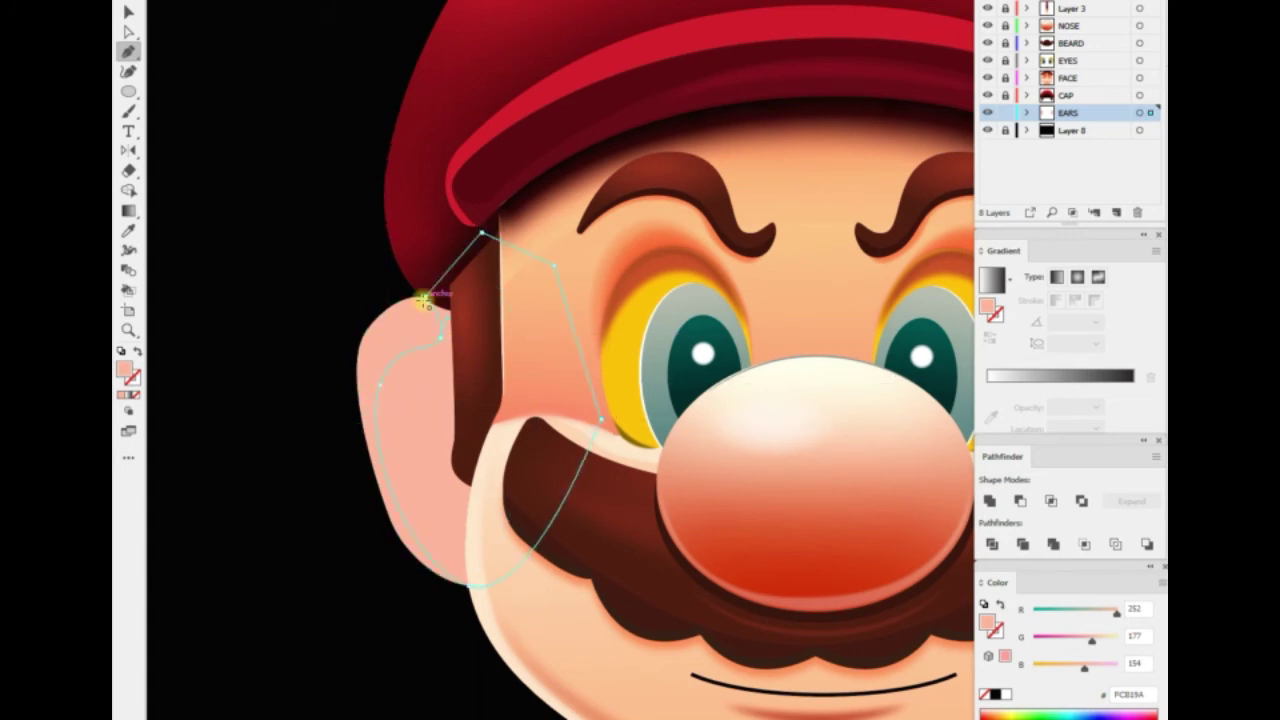
left_click(424, 298)
key("Return")
key("Escape")
right_click(314, 316)
key("Return")
type("0")
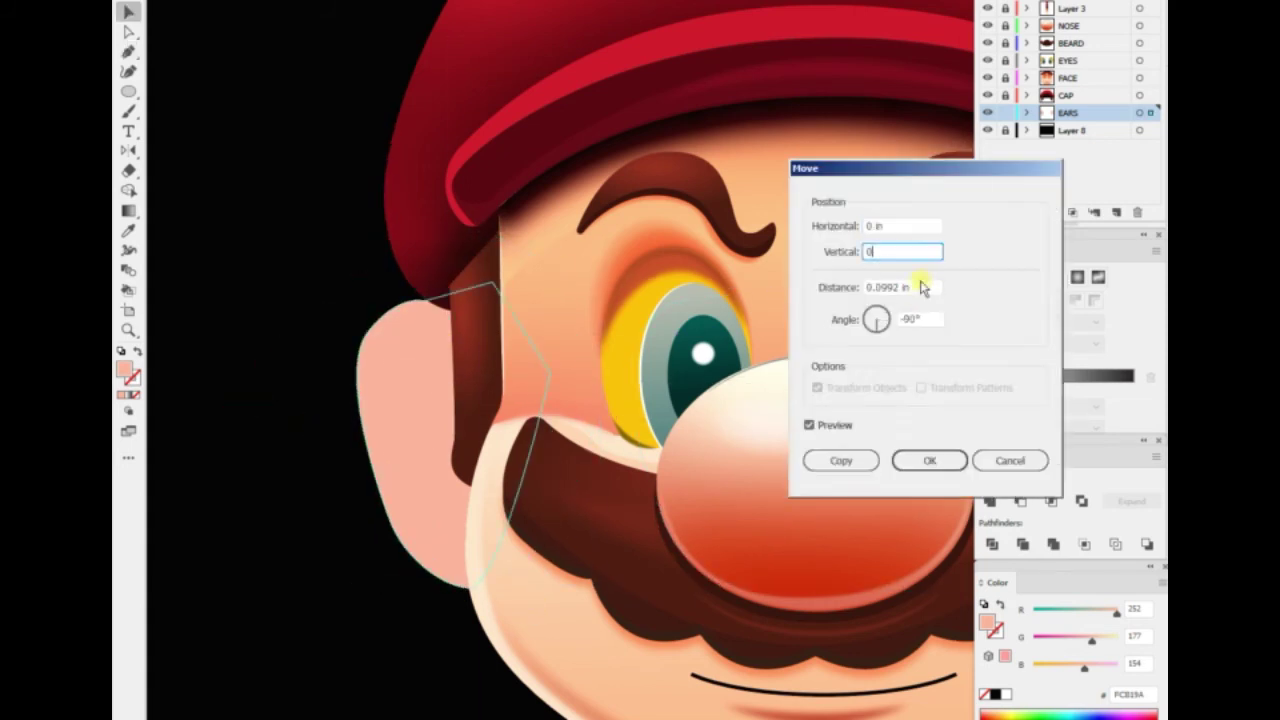
key("Return")
Give the shading shape an orange swatch colour and sample the ear's pink
key("ctrl+minus")
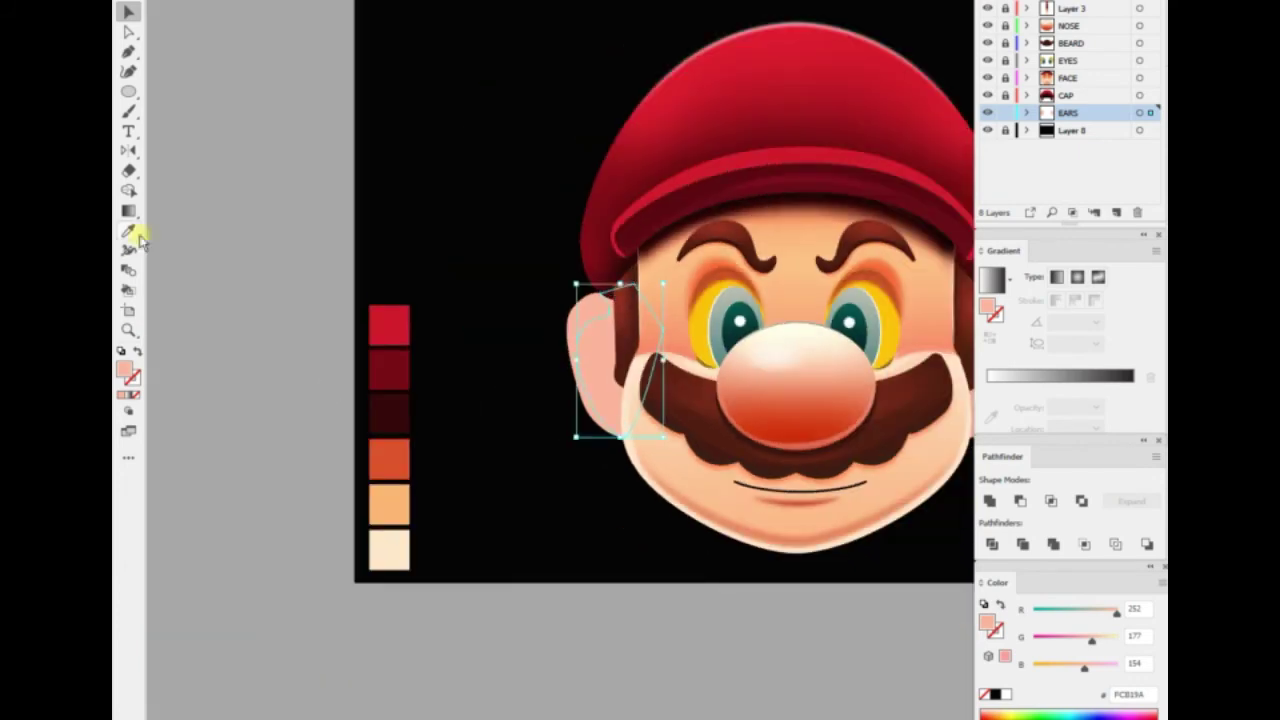
key("ctrl+minus")
key("ctrl+plus")
key("ctrl+plus")
key("x")
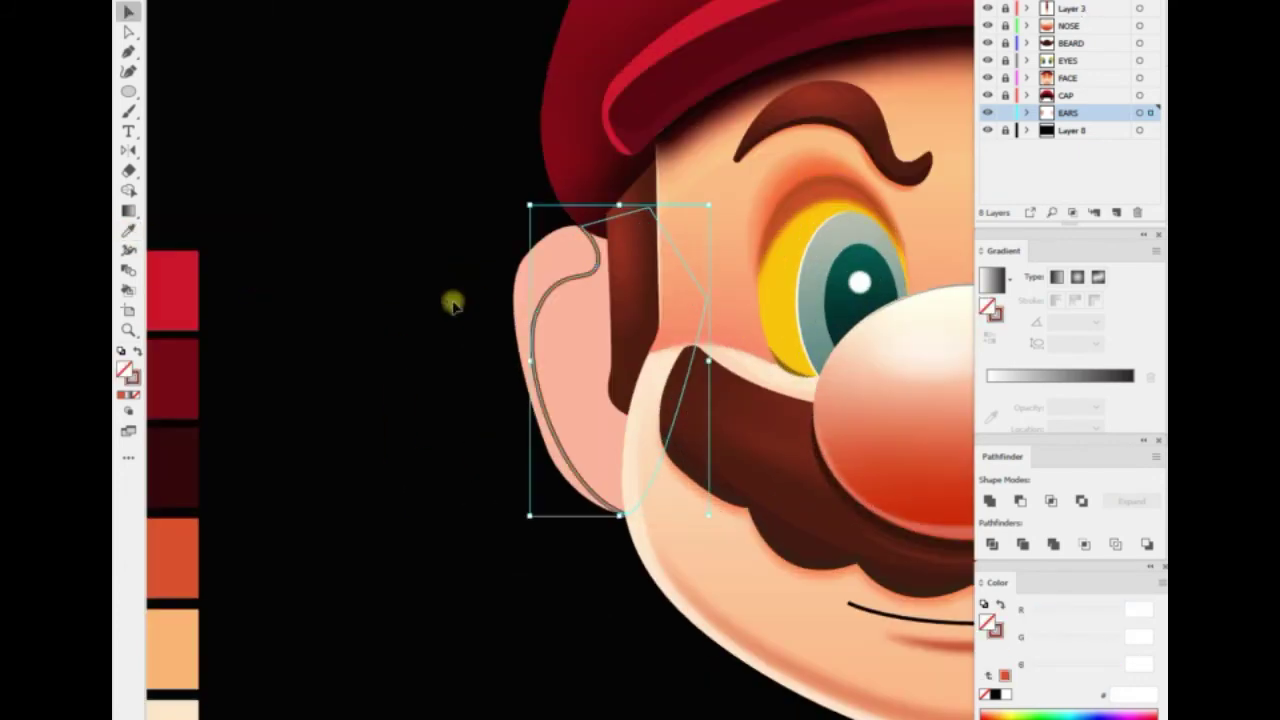
left_click(812, 173)
key("v")
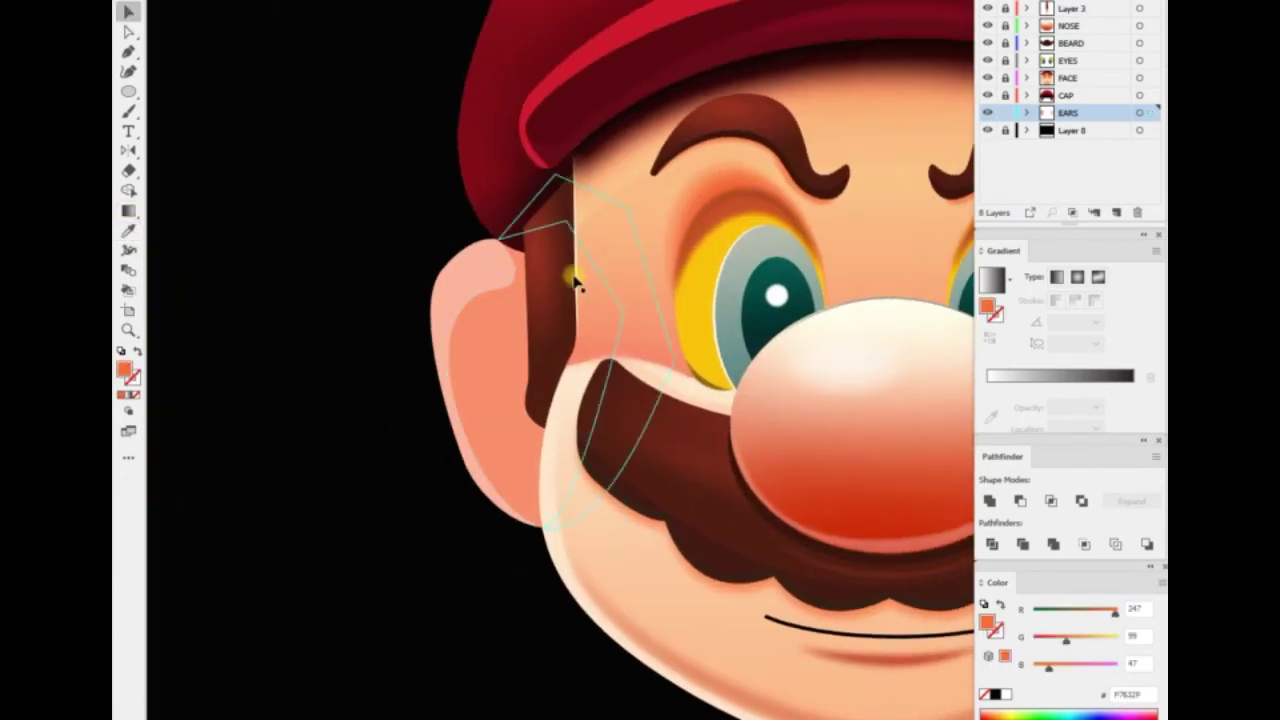
left_click(470, 330)
Draw and close an inner-ear outline curving toward the lobe
key("p")
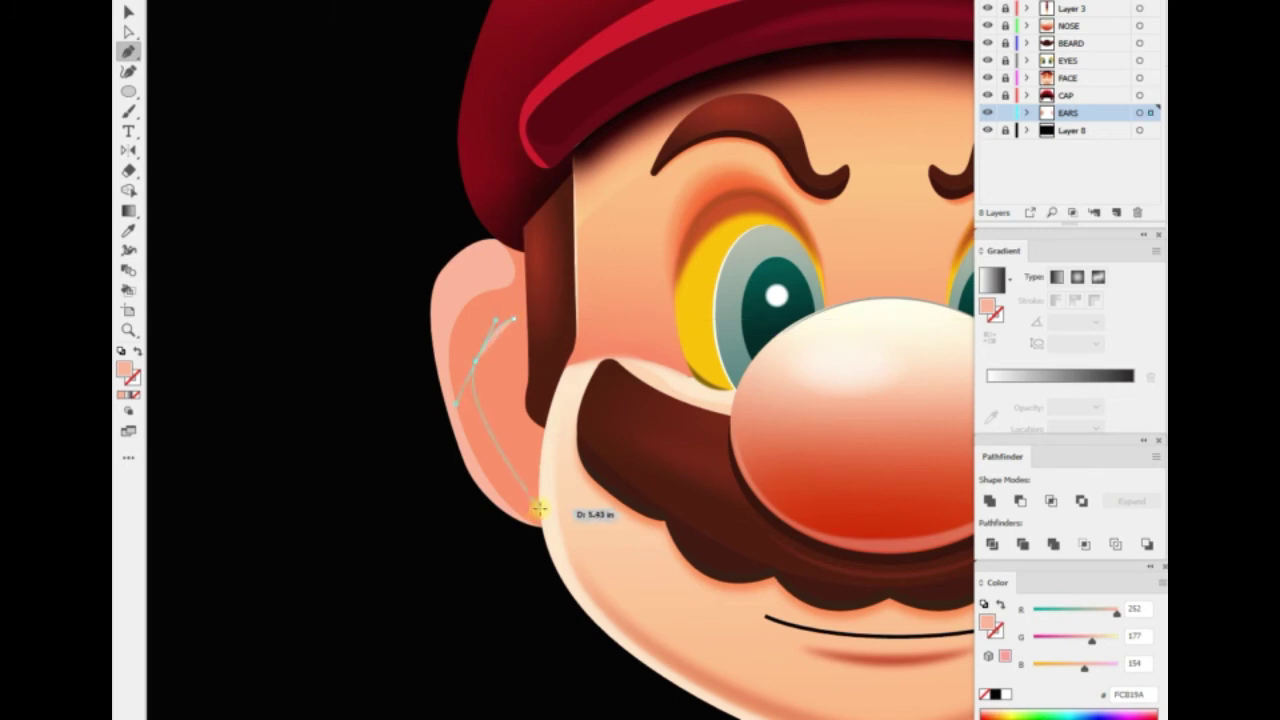
left_click_drag(539, 508, 572, 522)
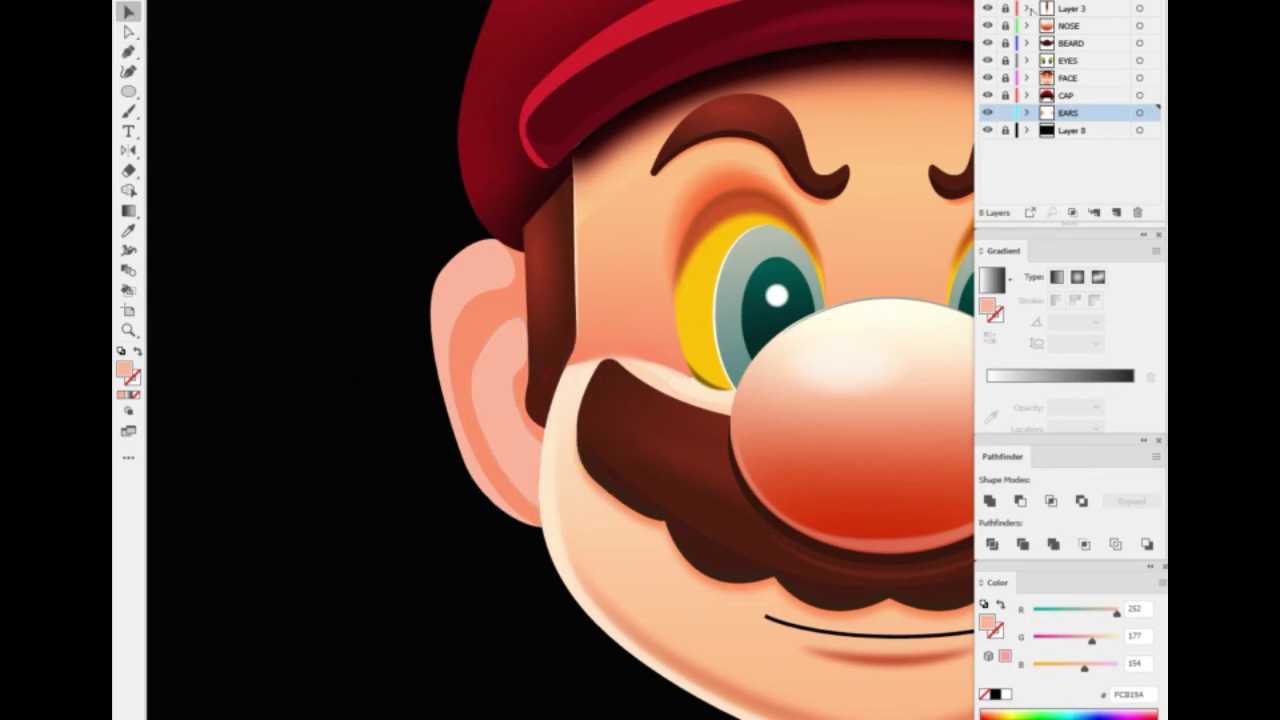
scroll(462, 531, "up", 2)
left_click(590, 500)
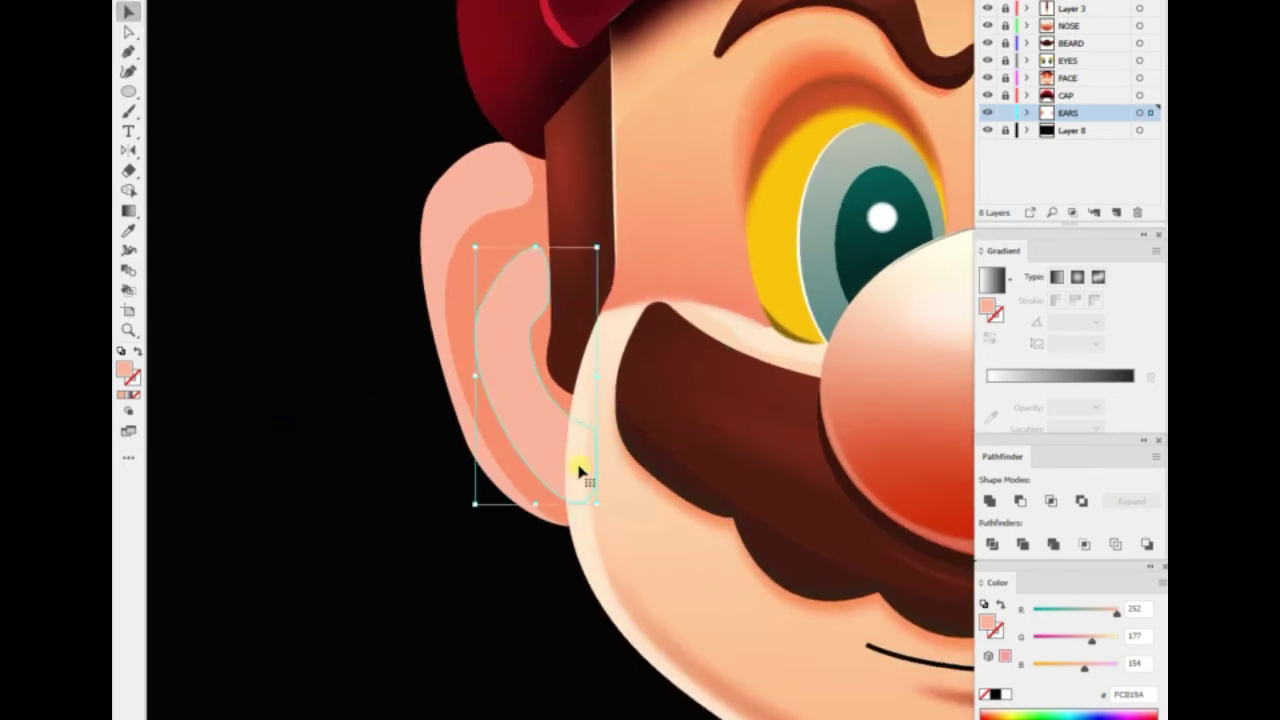
left_click(566, 504)
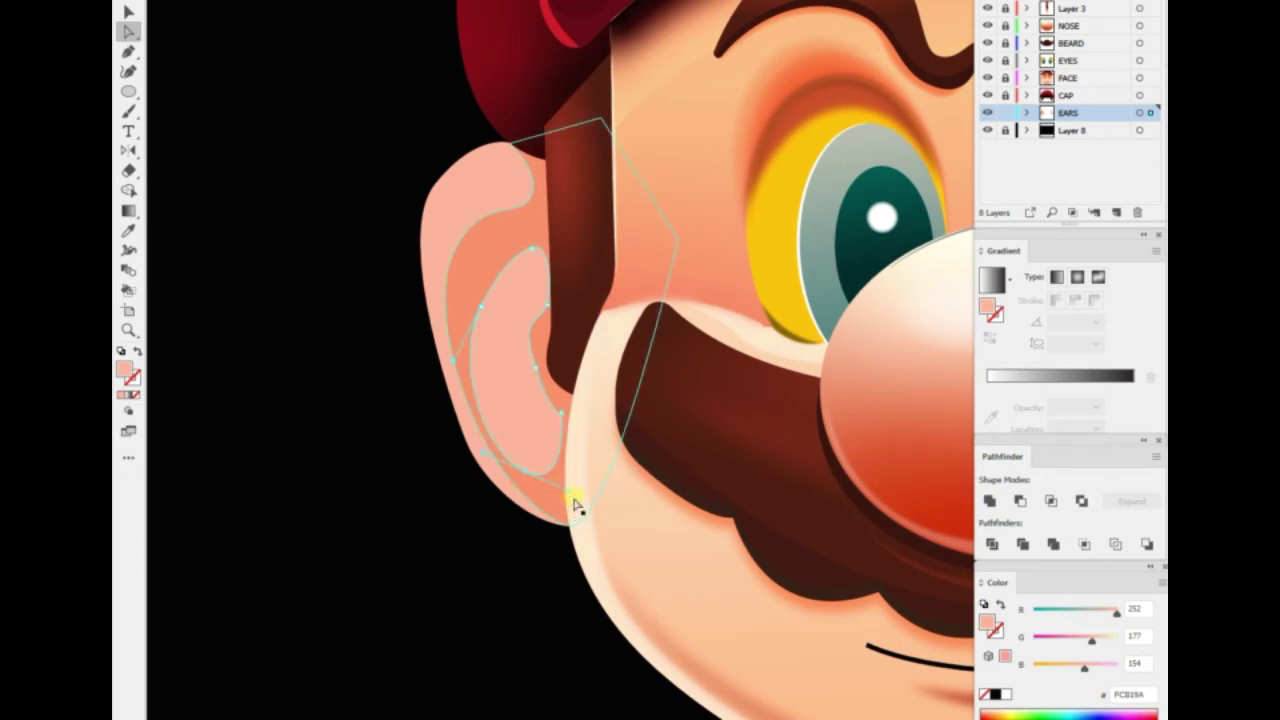
scroll(366, 441, "up", 2)
Refine the light-pink inner-ear path with curved anchor points along the ear
key("a")
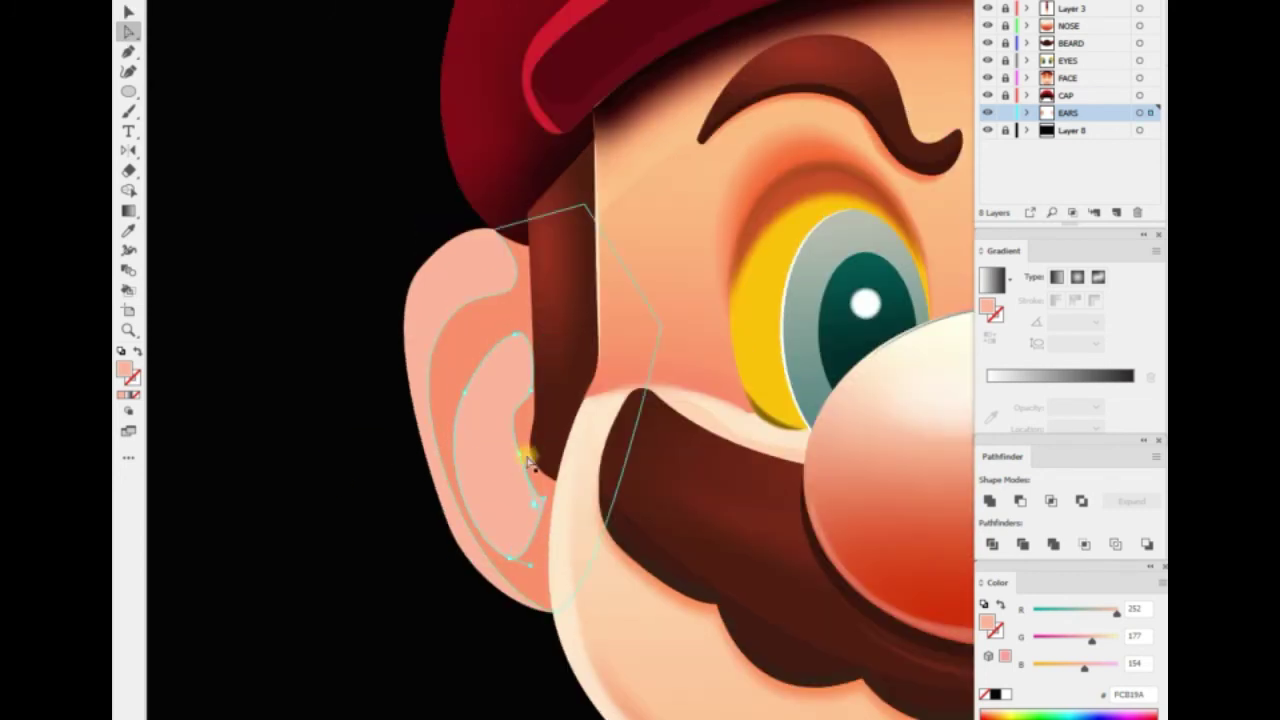
left_click(500, 558)
scroll(534, 354, "up", 2)
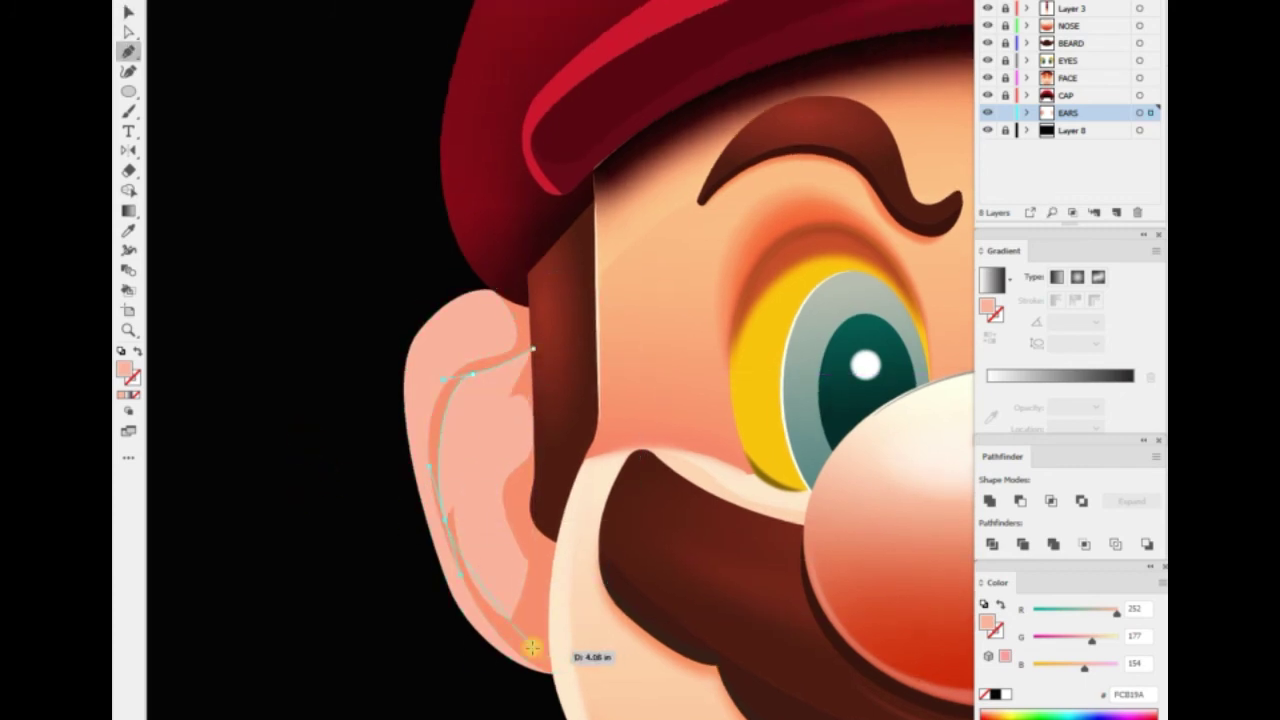
left_click_drag(449, 543, 494, 478)
left_click(585, 572)
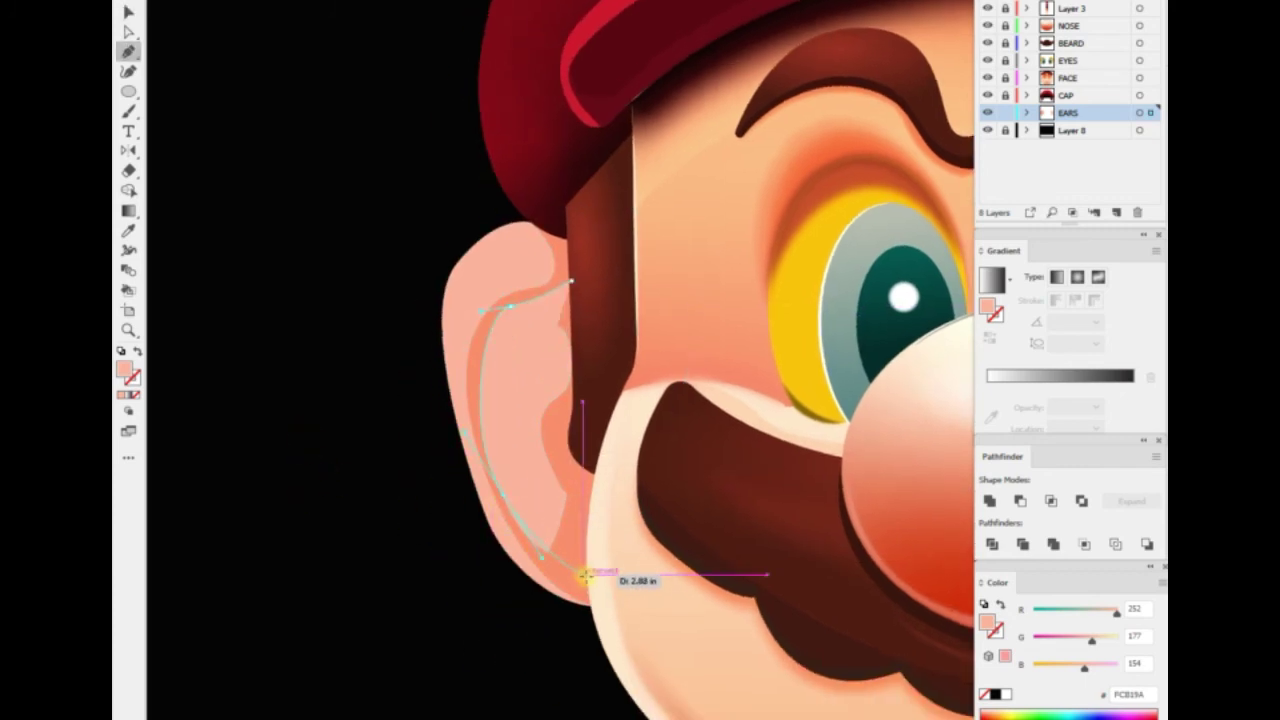
left_click_drag(331, 330, 286, 403)
Fill the inner-ear shape with a darker orange sampled from the artwork
key("i")
left_click(500, 380)
double_click(130, 378)
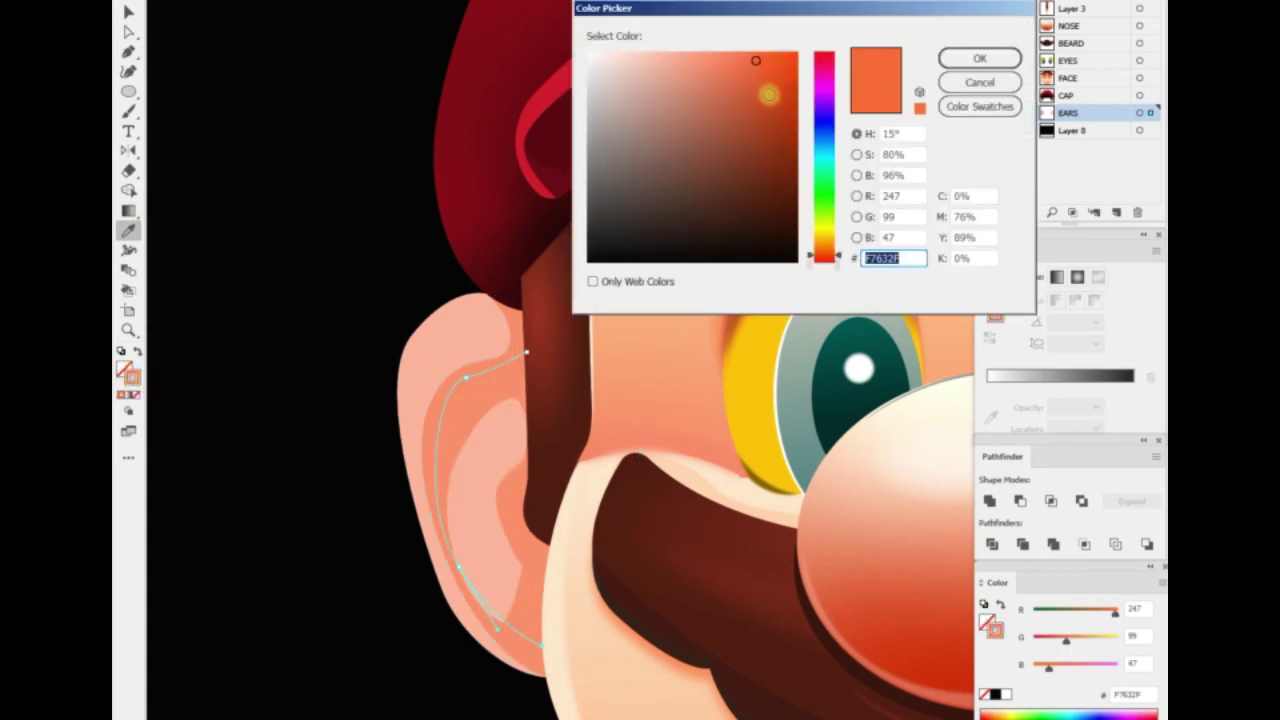
left_click(780, 115)
key("Return")
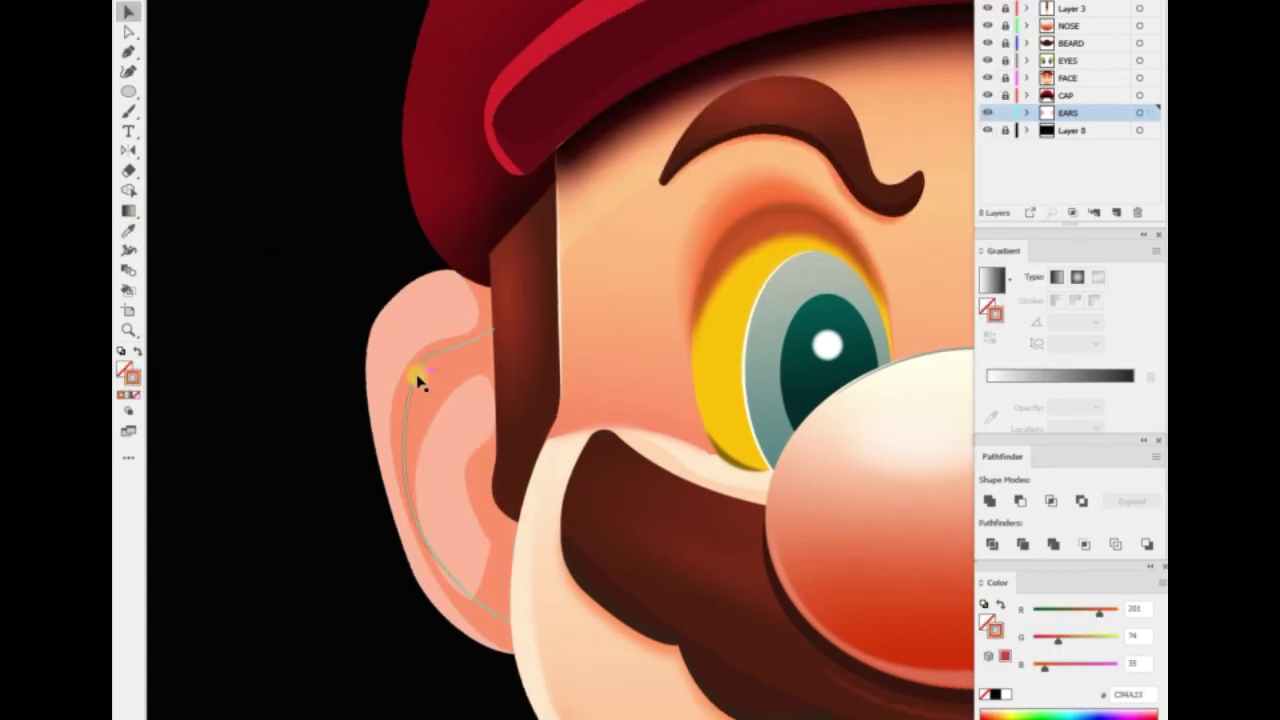
Tweak the inner-ear curve, fill it orange and apply a Gaussian Blur
left_click(438, 555)
left_click_drag(497, 610, 497, 612)
key("v")
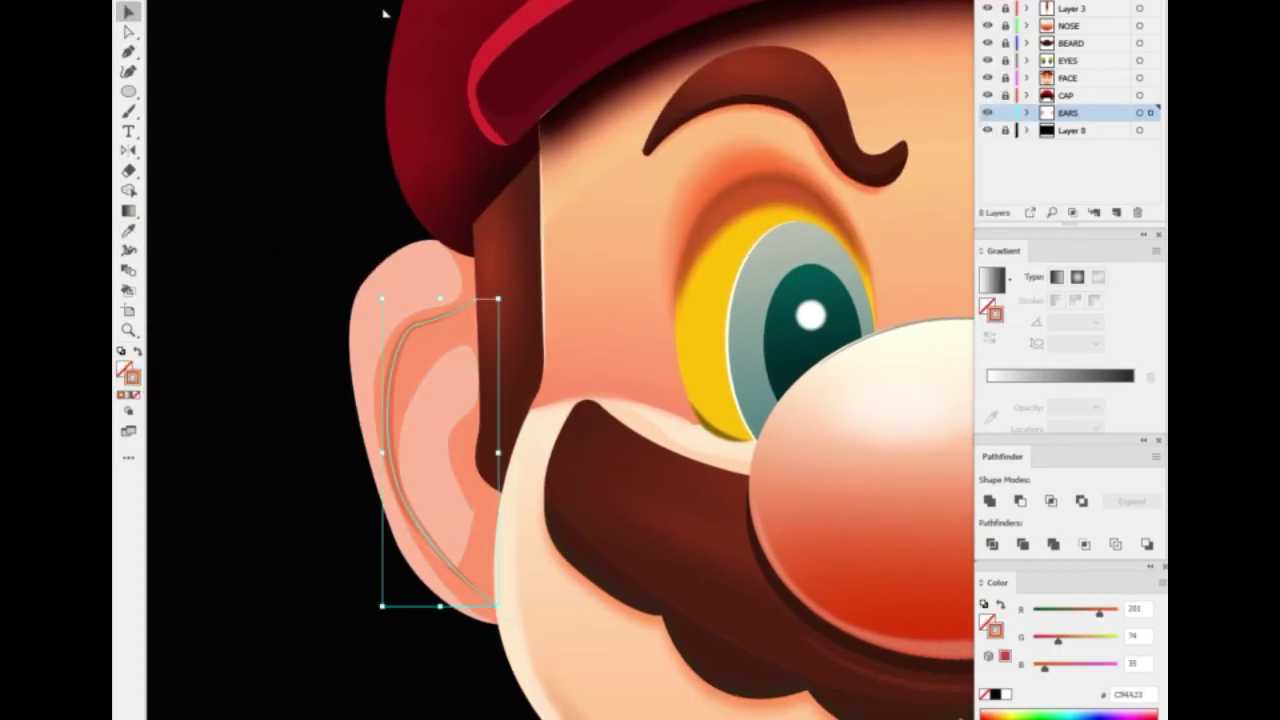
left_click(432, 548)
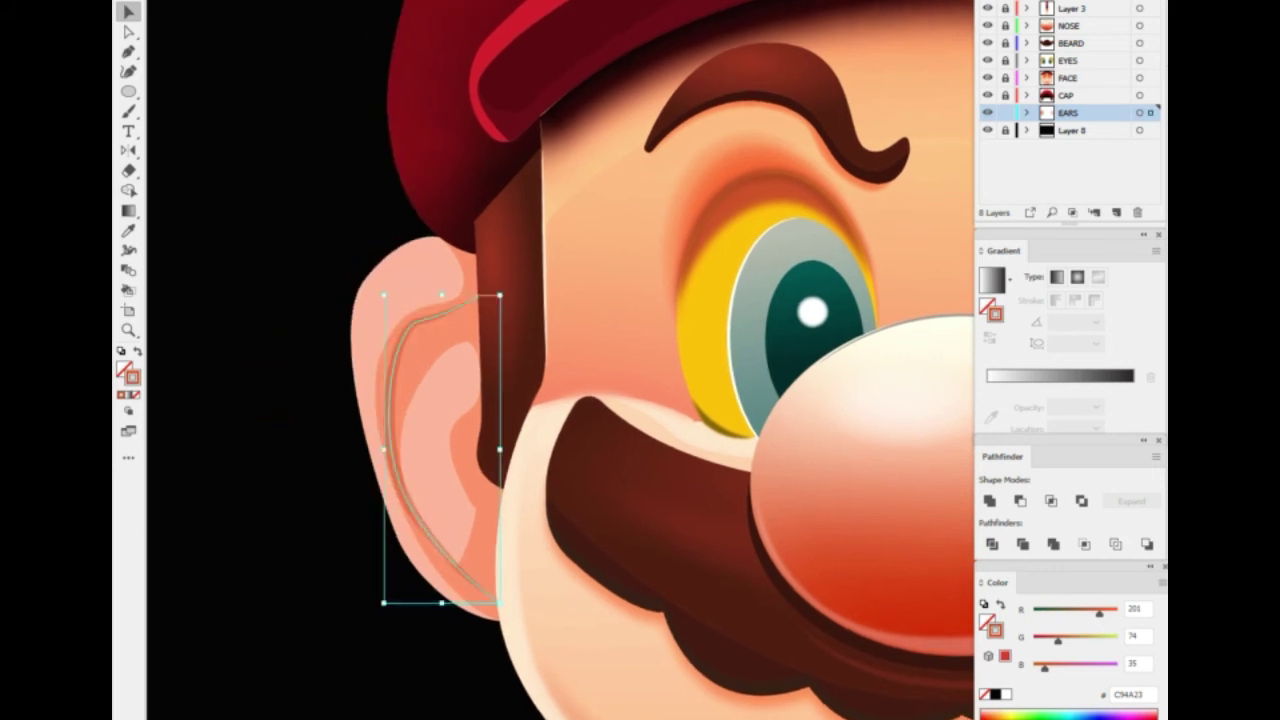
double_click(130, 378)
left_click(985, 54)
left_click(443, 349)
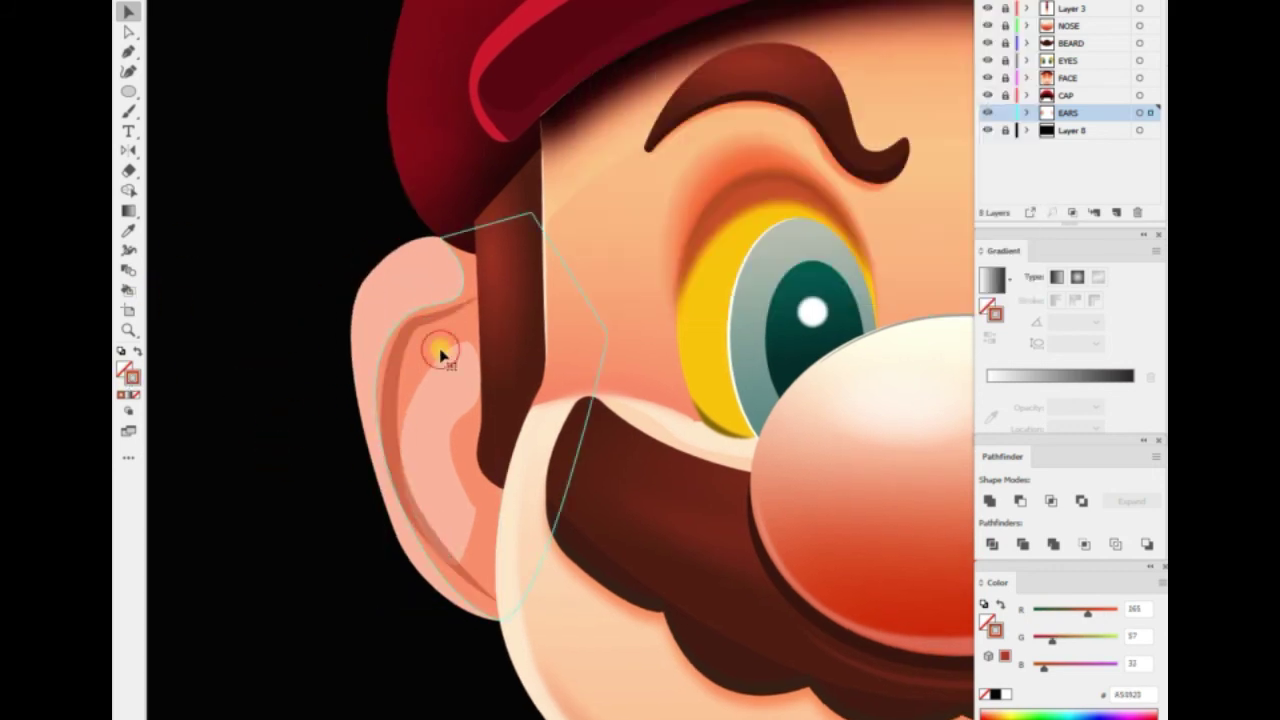
left_click(570, 212)
left_click(803, 191)
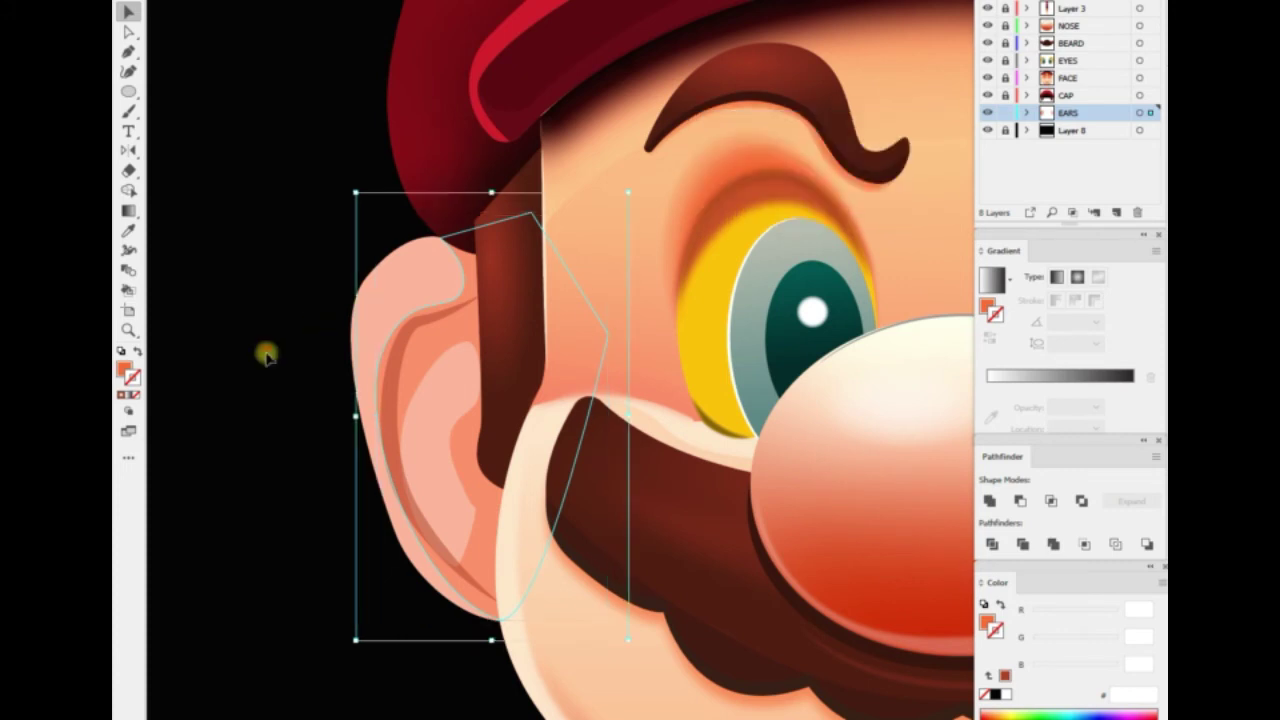
Give another inner-ear shape a lighter orange F78866 fill and blur it
left_click(366, 494)
left_click(260, 458)
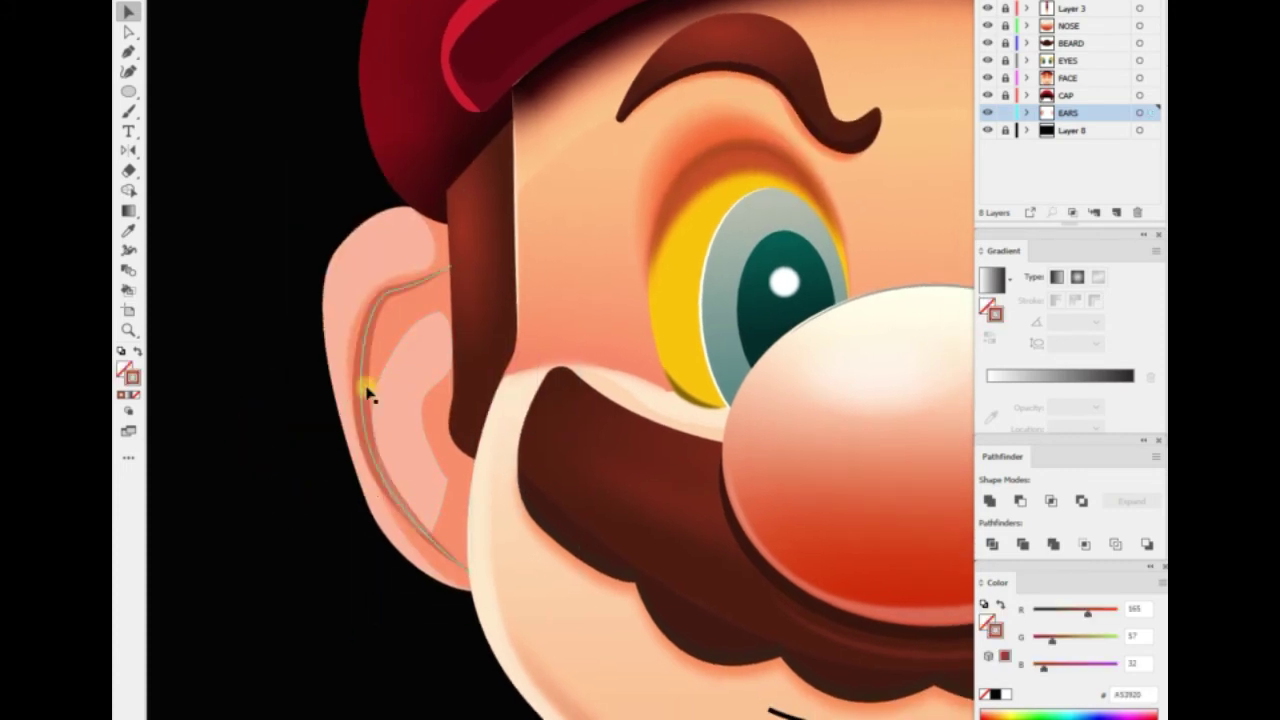
left_click(366, 391)
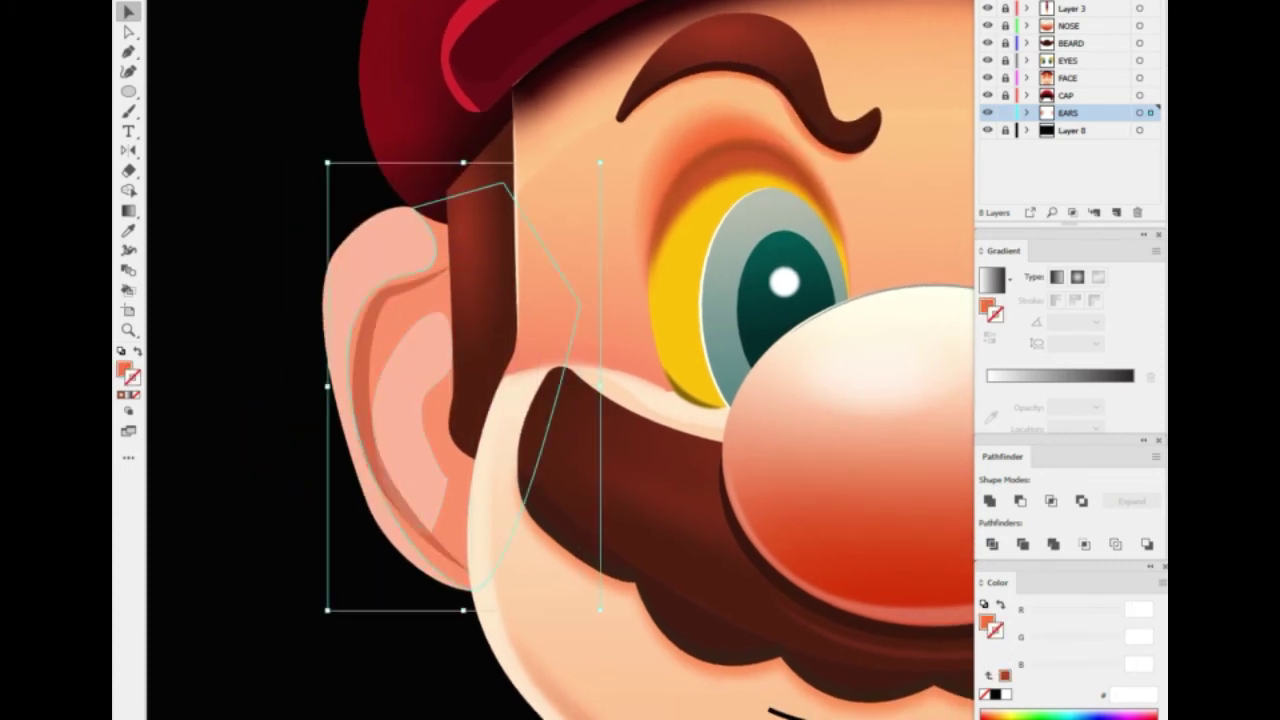
double_click(126, 370)
key("Return")
left_click(265, 445)
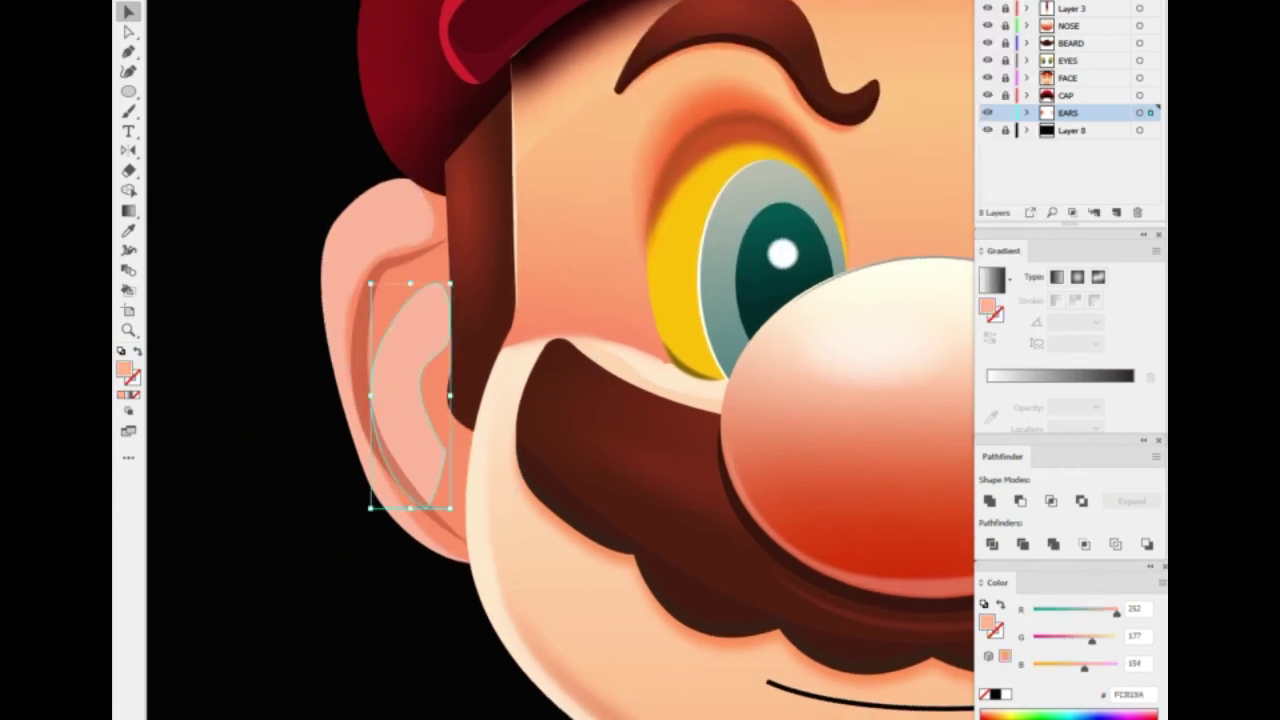
left_click(380, 0)
key("Return")
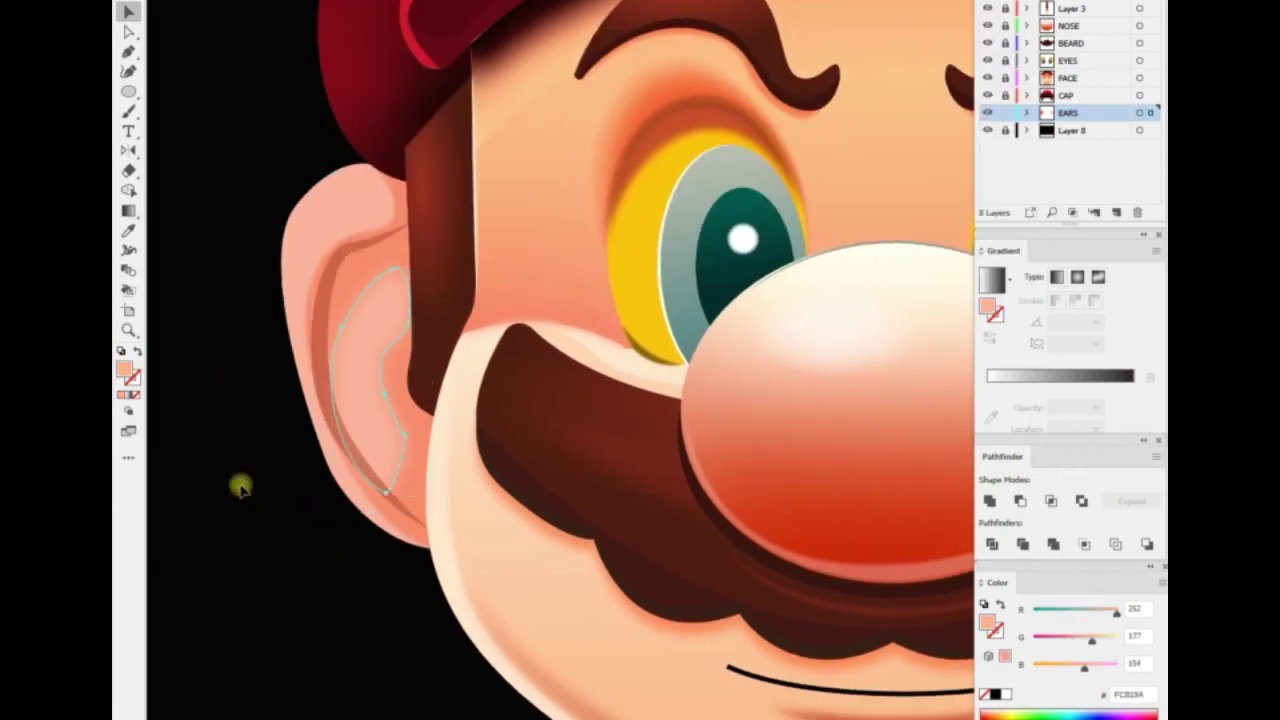
left_click(308, 517)
Draw a new ear shading shape and apply a 0.2 in Feather
left_click(490, 495)
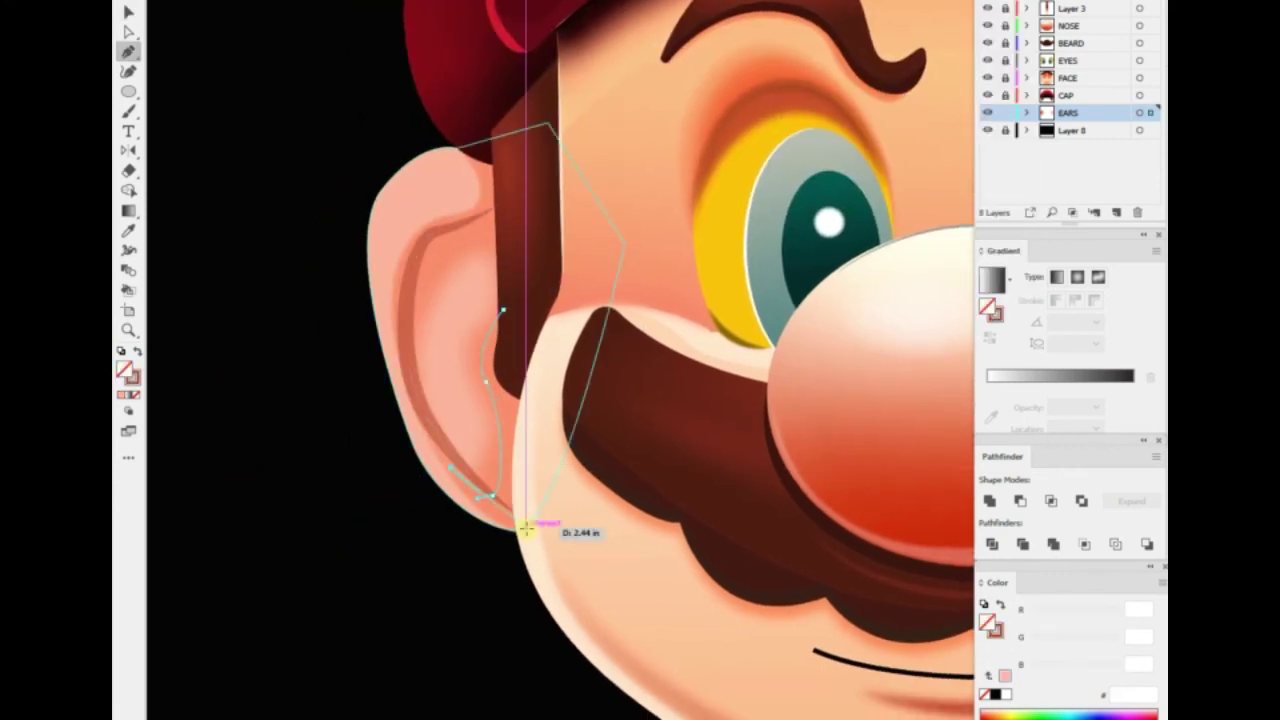
left_click(503, 311)
key("v")
key("alt+c")
key("Escape")
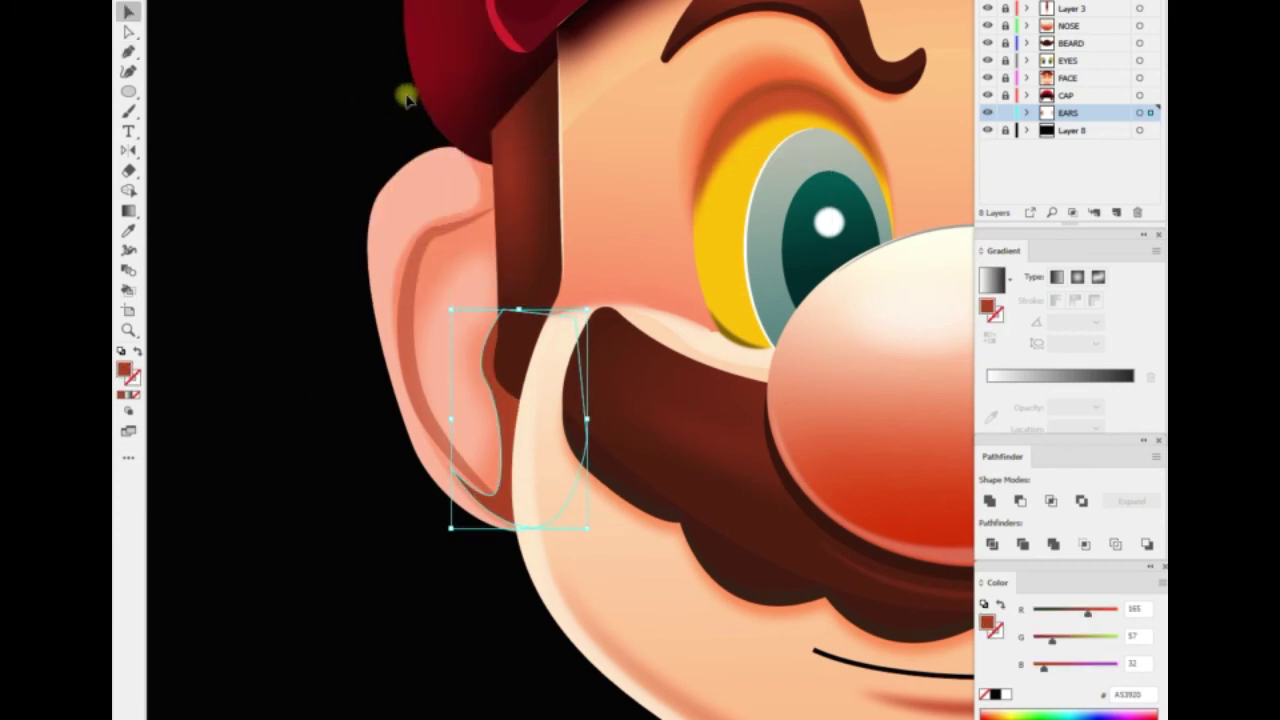
key("alt+c")
left_click(565, 130)
left_click(771, 349)
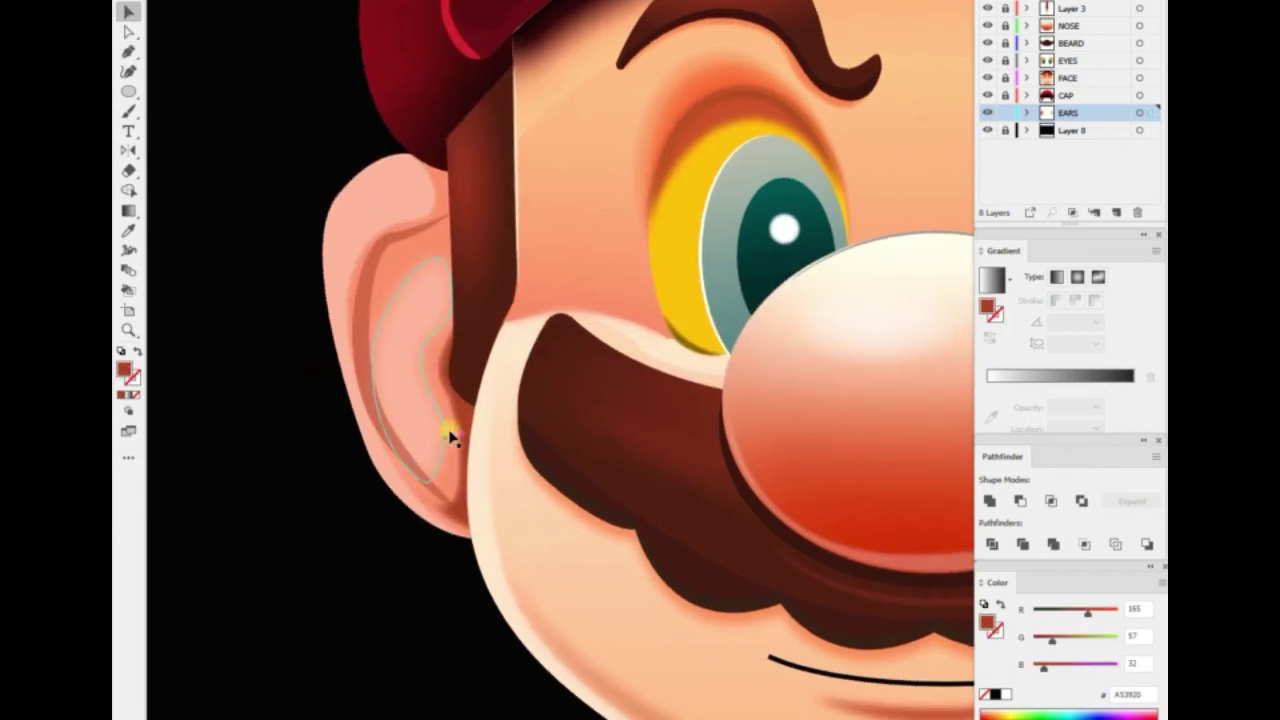
left_click(237, 360)
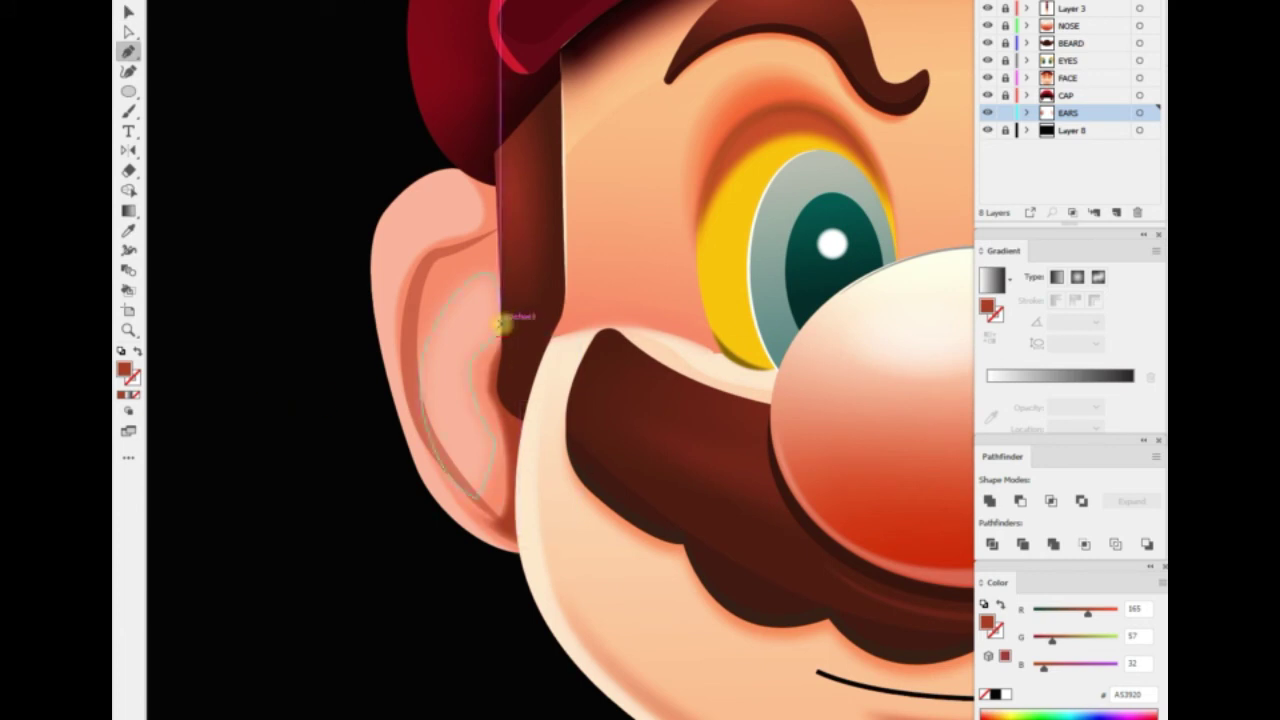
Close one more ear shading path and set up a Feather effect on it
left_click(503, 324)
key("v")
key("alt+c")
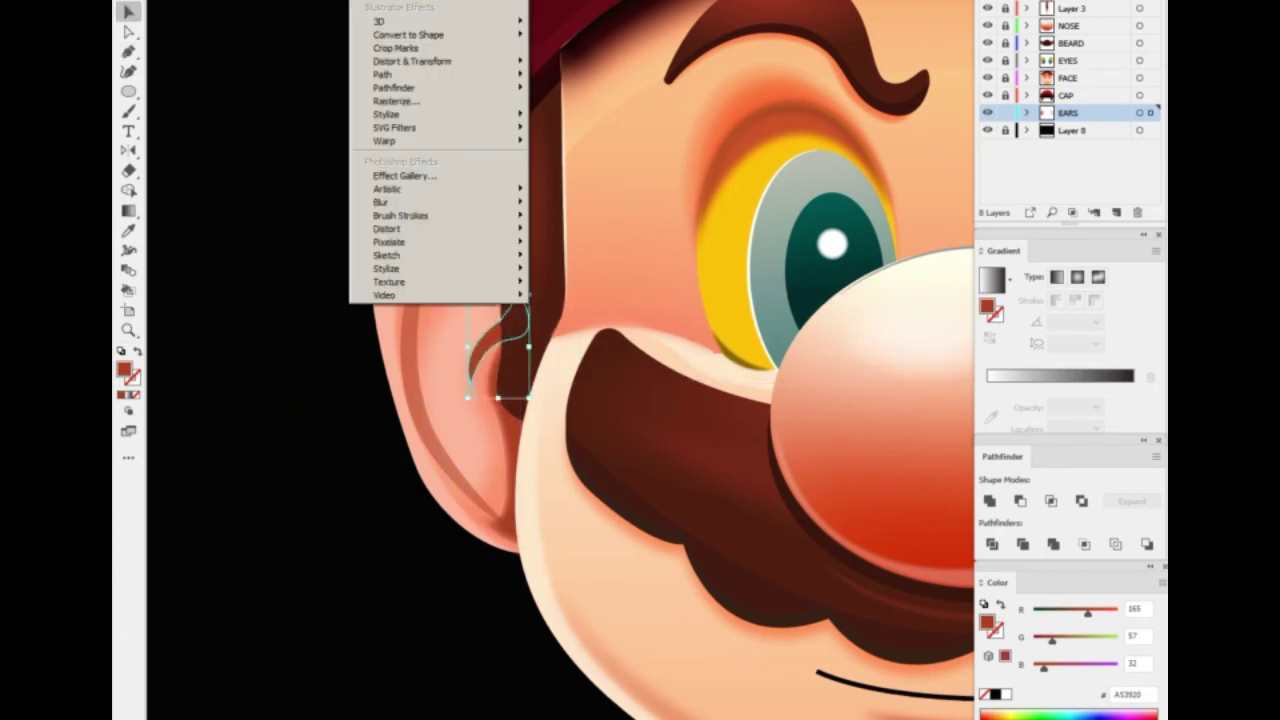
key("Escape")
key("alt+c")
left_click(600, 185)
Draw a rim curve at the ear's top, fill it RGB 165/57/32 and feather it
left_click(773, 350)
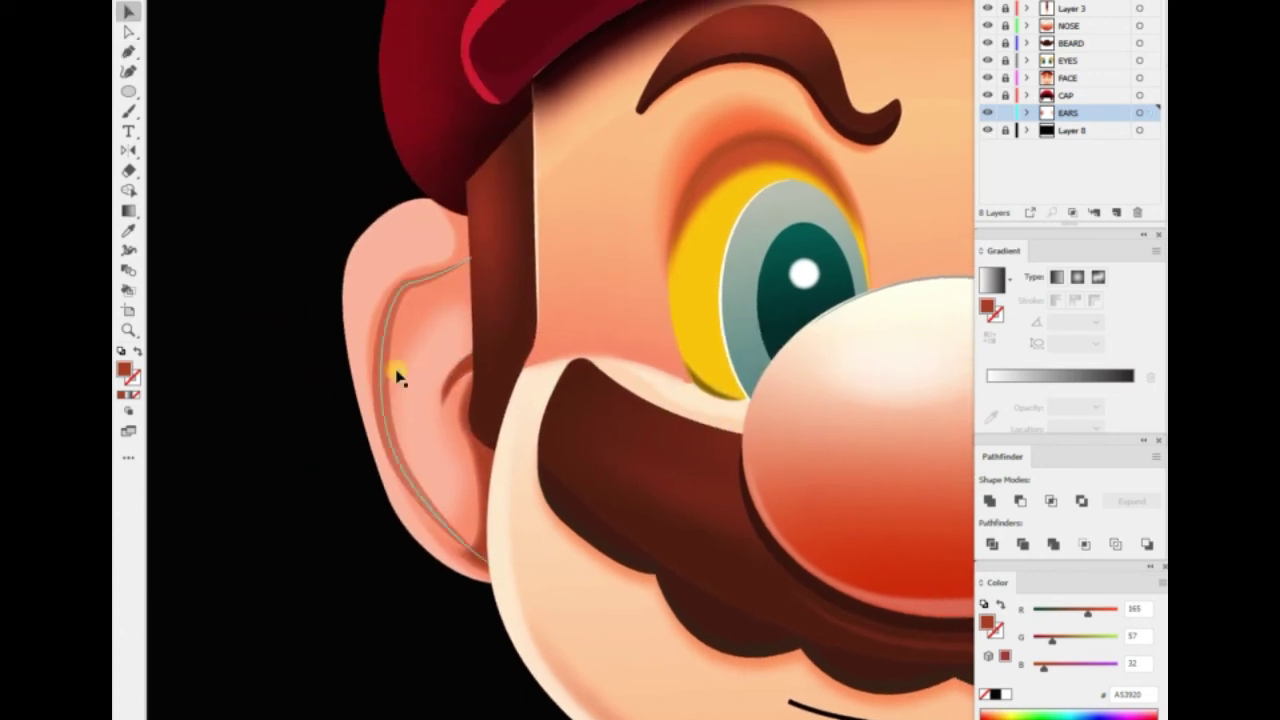
left_click_drag(394, 371, 240, 251)
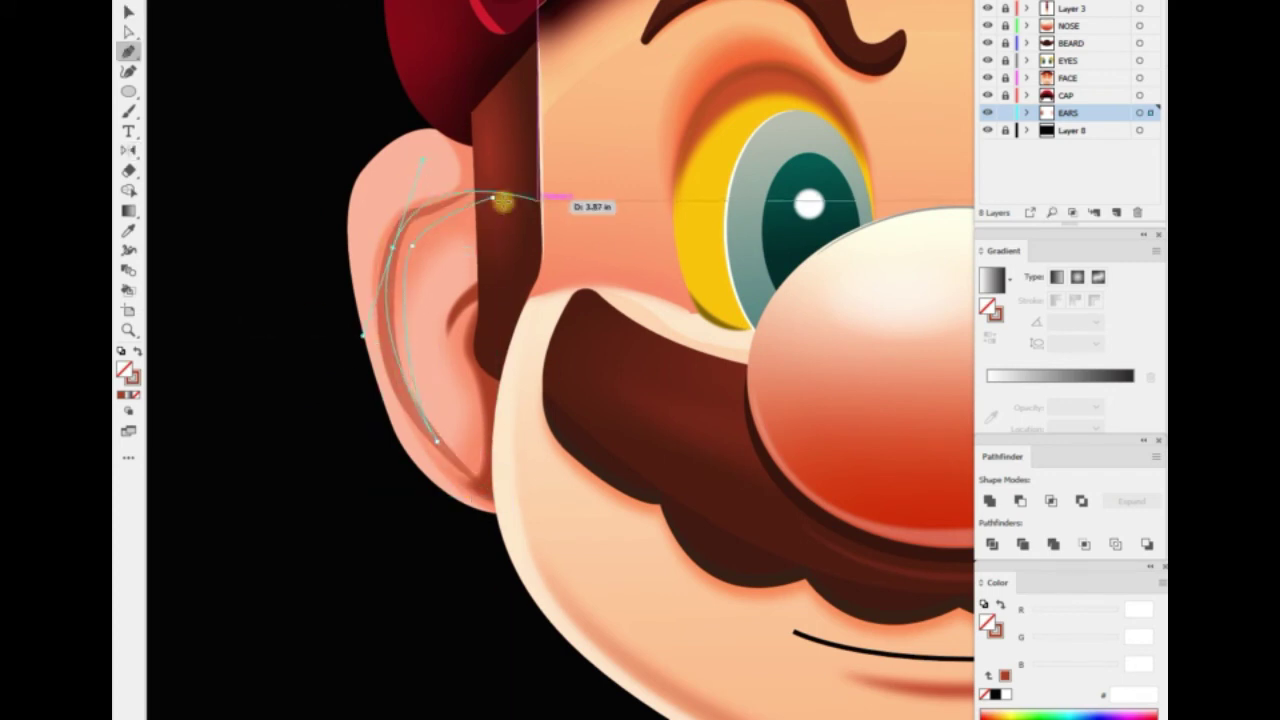
left_click_drag(503, 202, 400, 228)
left_click(397, 327)
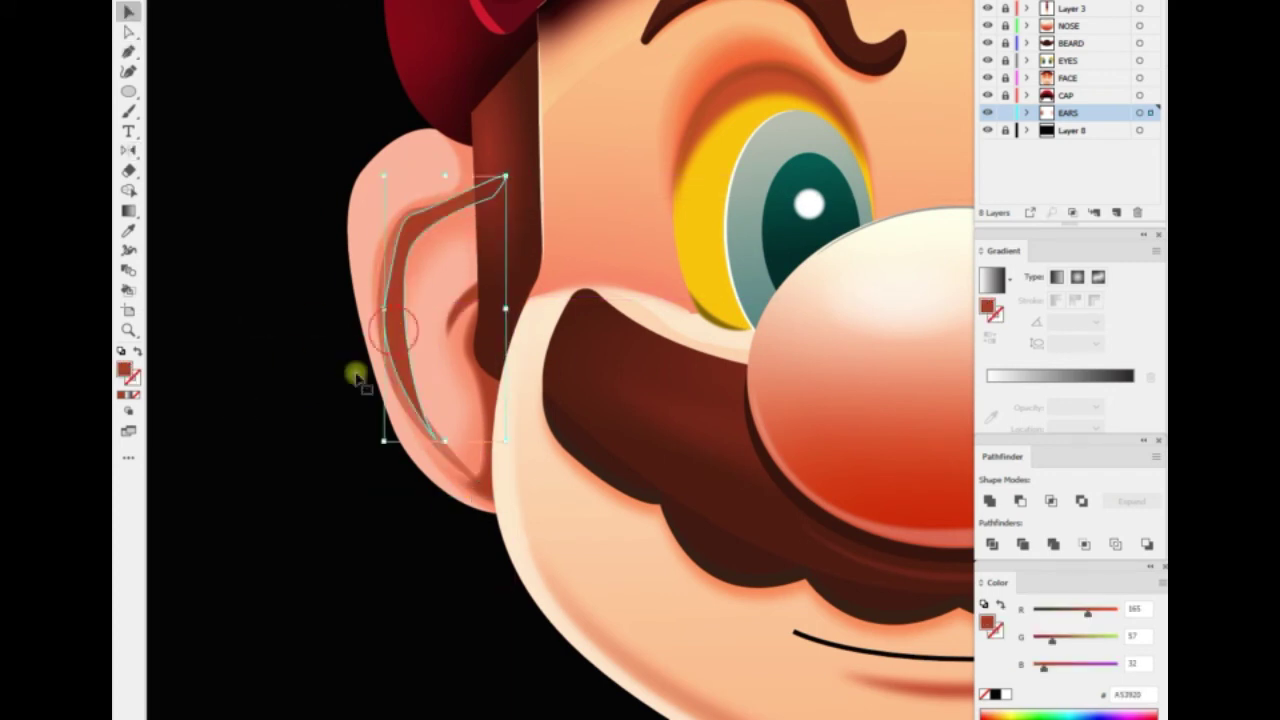
key("ctrl+alt+shift+e")
key("Return")
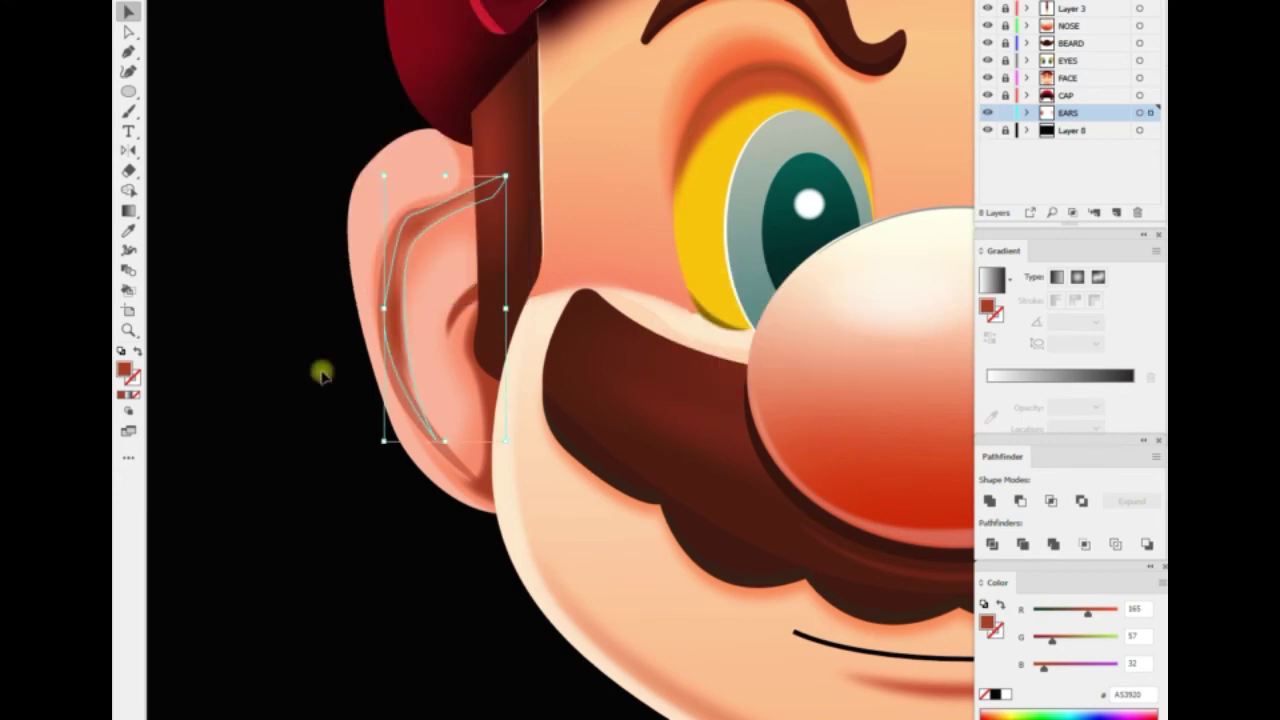
Give the ear rim shape a dark red stroke
key("ctrl+0")
scroll(320, 277, "up", 3)
scroll(388, 346, "up", 2)
scroll(355, 421, "up", 2)
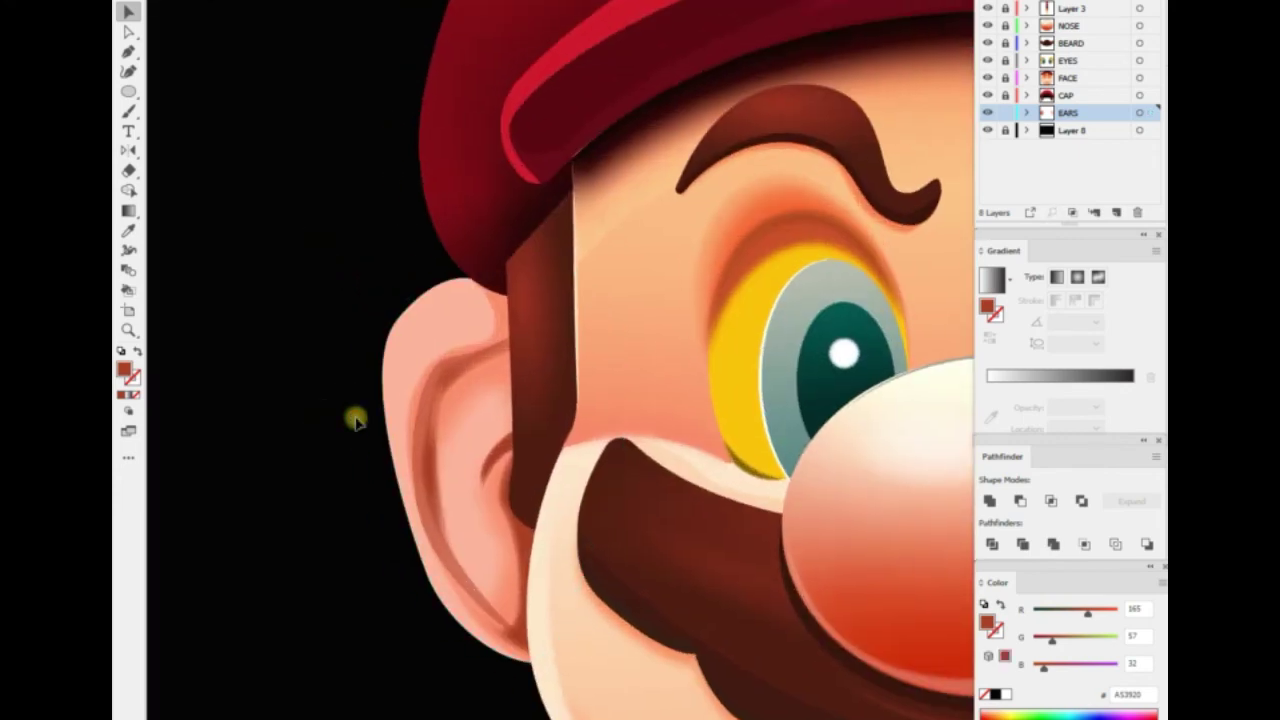
left_click(428, 424)
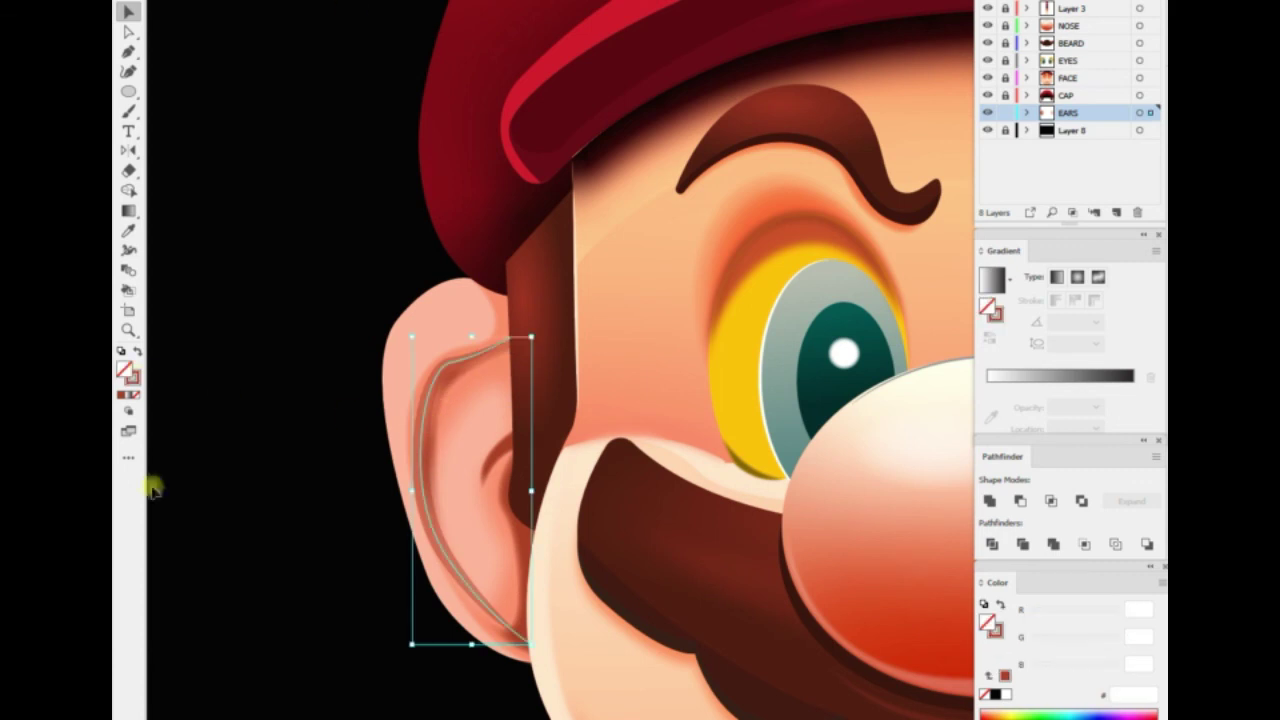
double_click(131, 377)
left_click(980, 57)
right_click(300, 322)
left_click(228, 512)
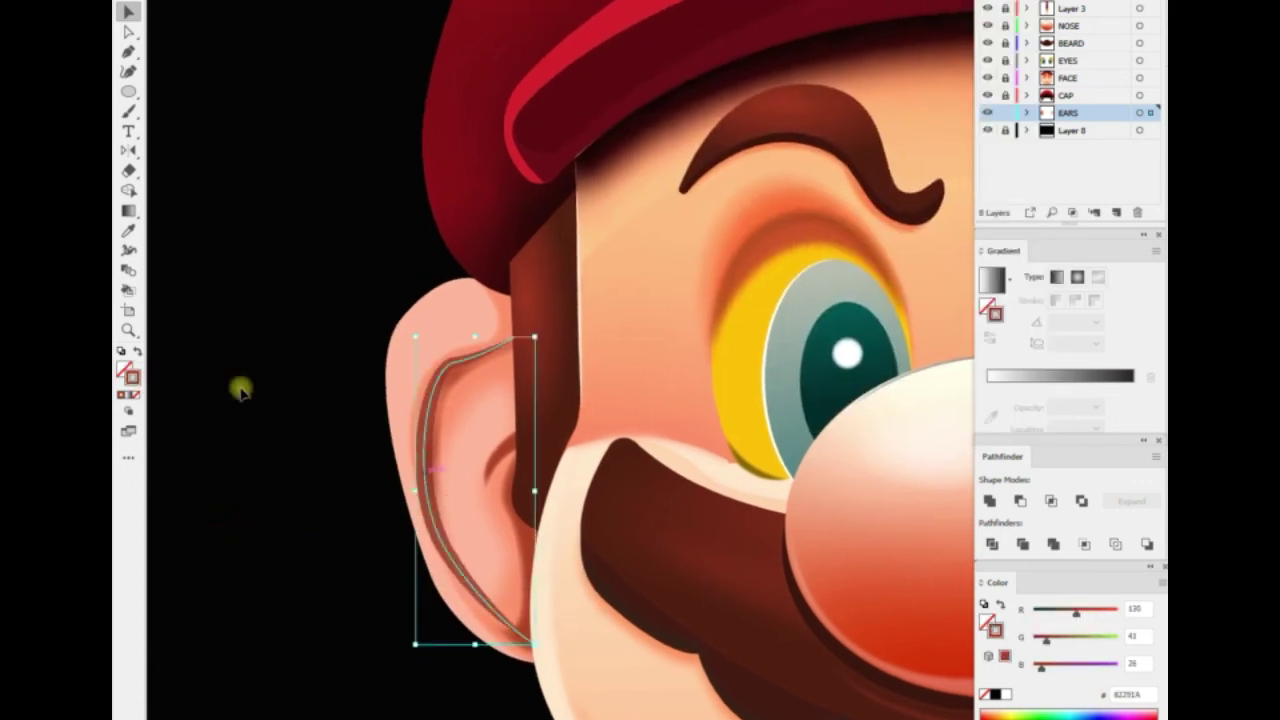
Reshape the rim curve's anchor points with Direct Selection
scroll(500, 612, "down", 1)
key("a")
left_click(493, 258)
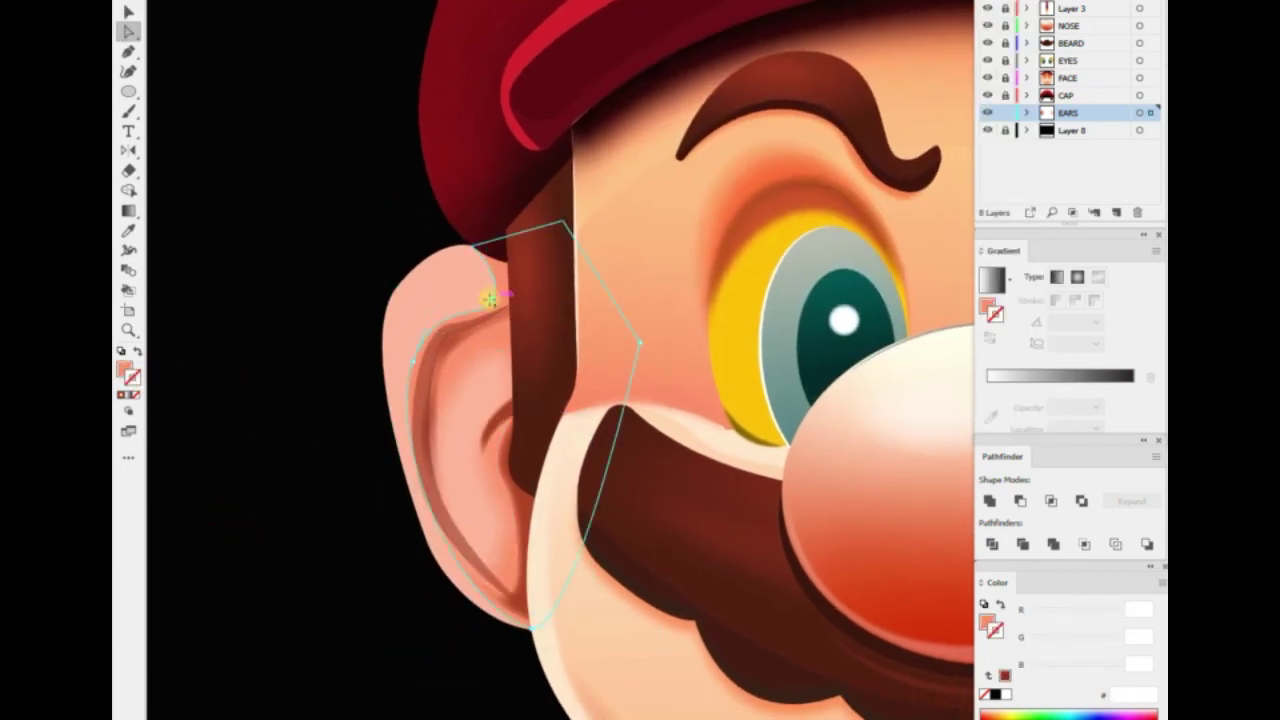
left_click_drag(472, 250, 449, 251)
key("v")
left_click(262, 395)
scroll(384, 527, "down", 2)
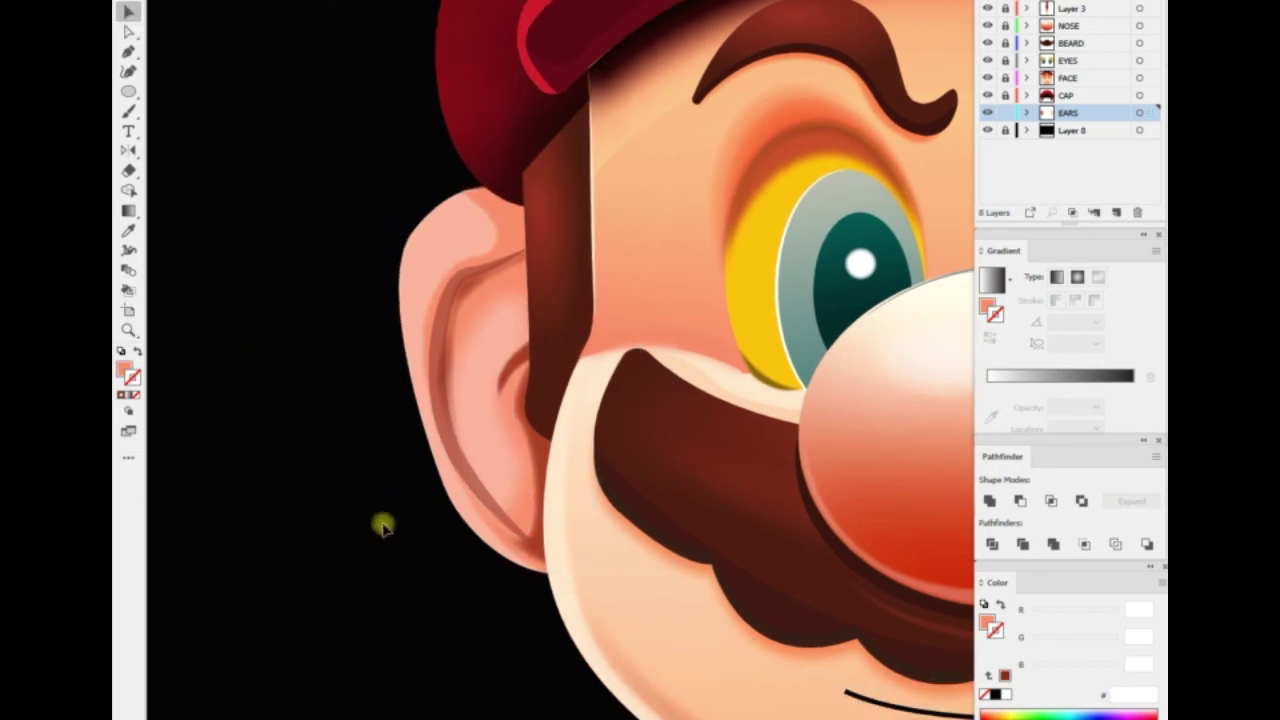
Make a moved copy of the ear shape with 0 horizontal offset
left_click_drag(569, 568, 411, 486)
key("Return")
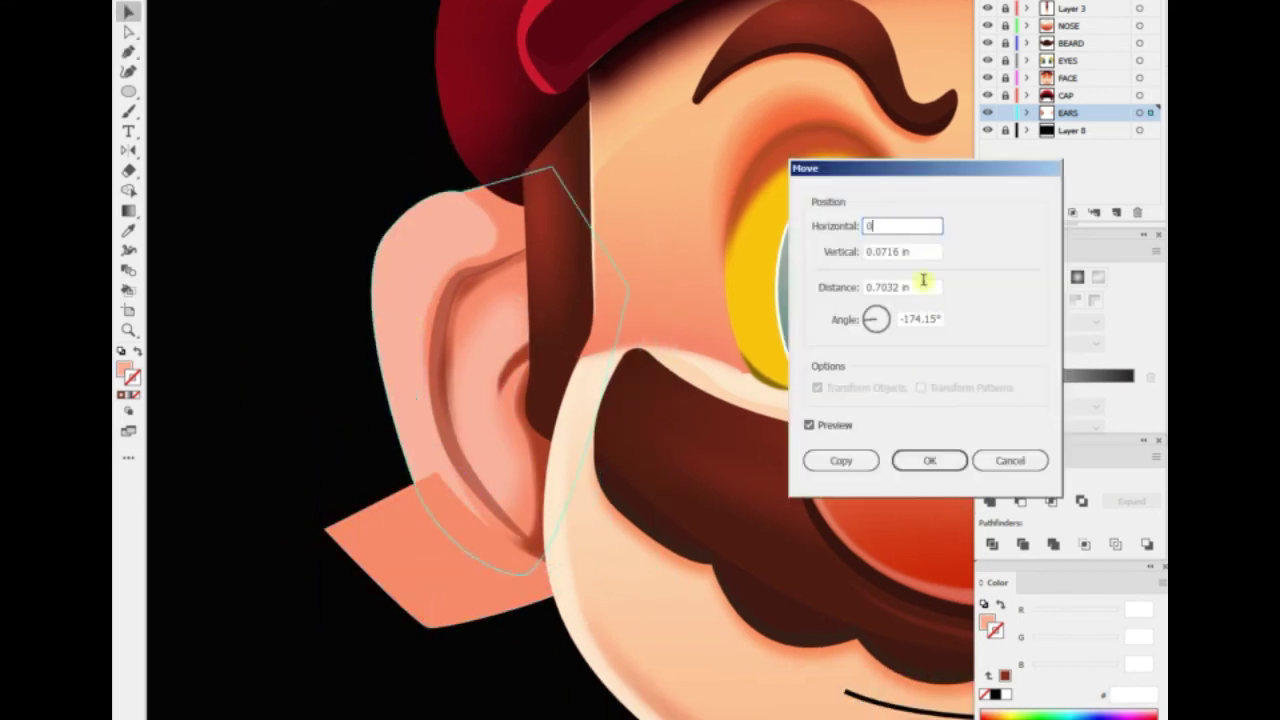
left_click(840, 460)
right_click(412, 414)
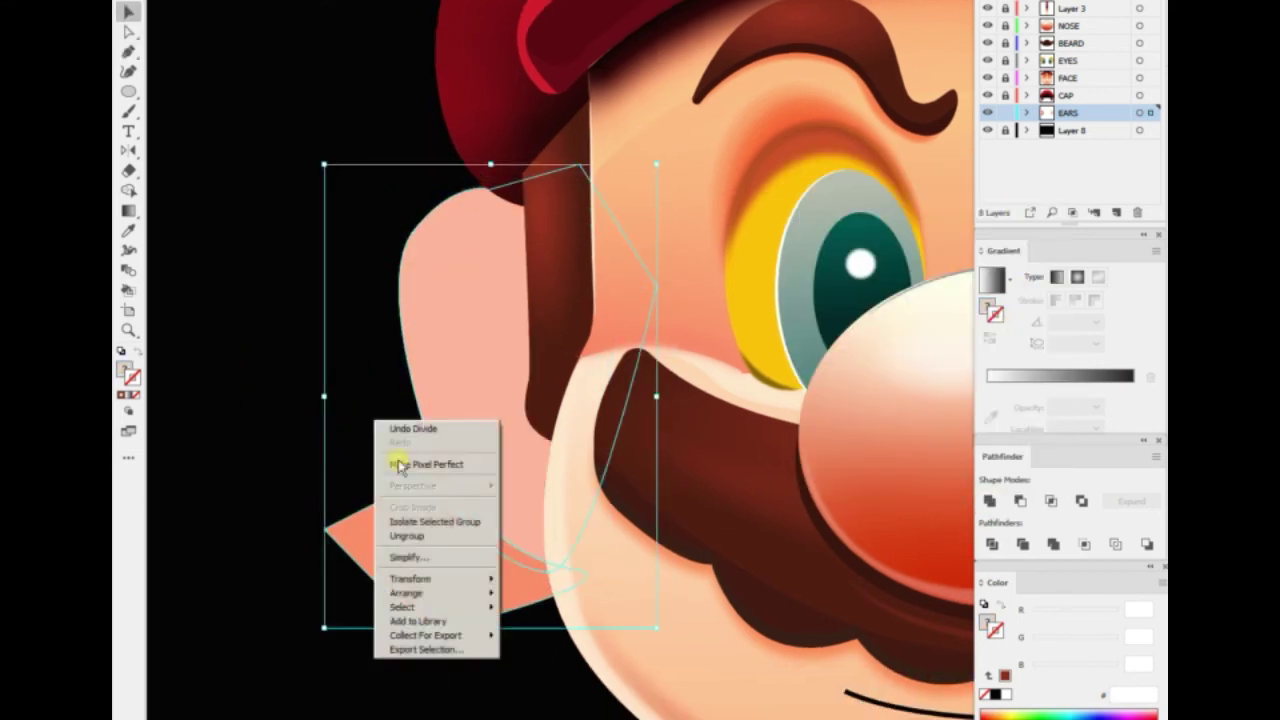
left_click(313, 455)
Soften the ear highlight with a Gaussian Blur of radius 39
scroll(355, 387, "up", 4)
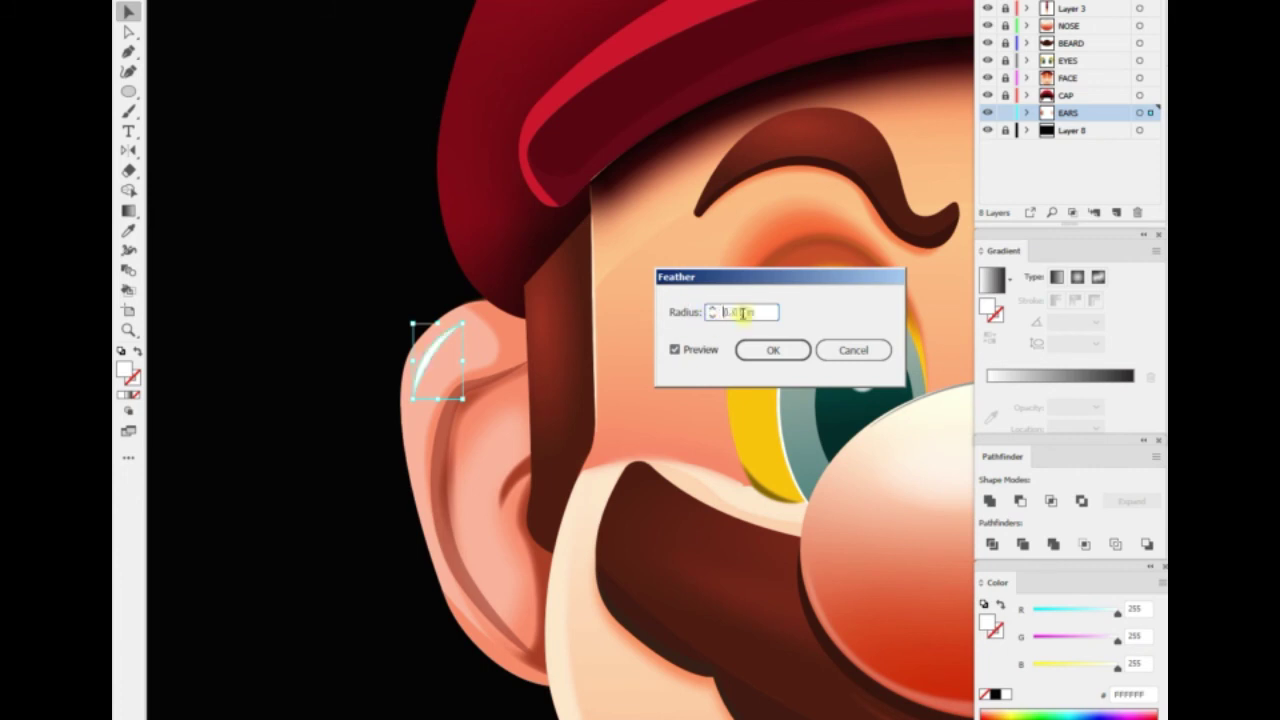
key("Return")
left_click(372, 354)
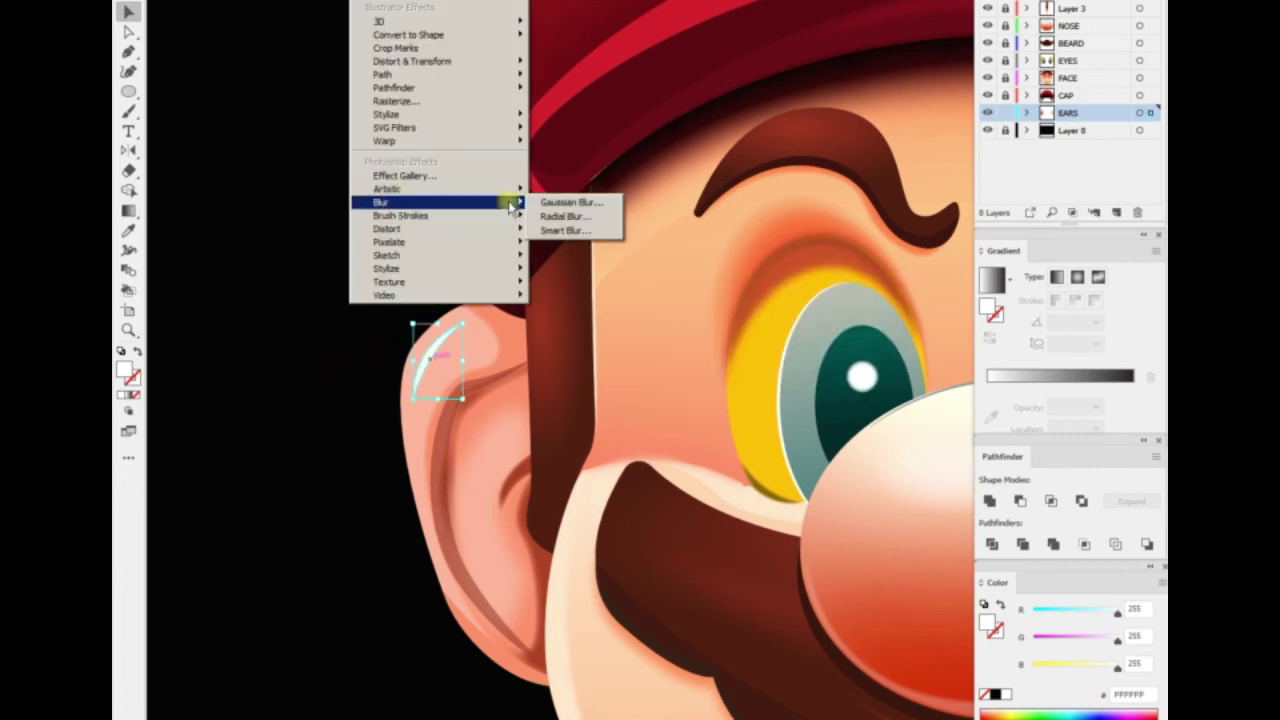
left_click(557, 200)
left_click(713, 191)
left_click_drag(766, 153, 797, 153)
left_click(801, 190)
Pen-draw and close the small shading shape at the top of the ear
scroll(323, 457, "down", 3)
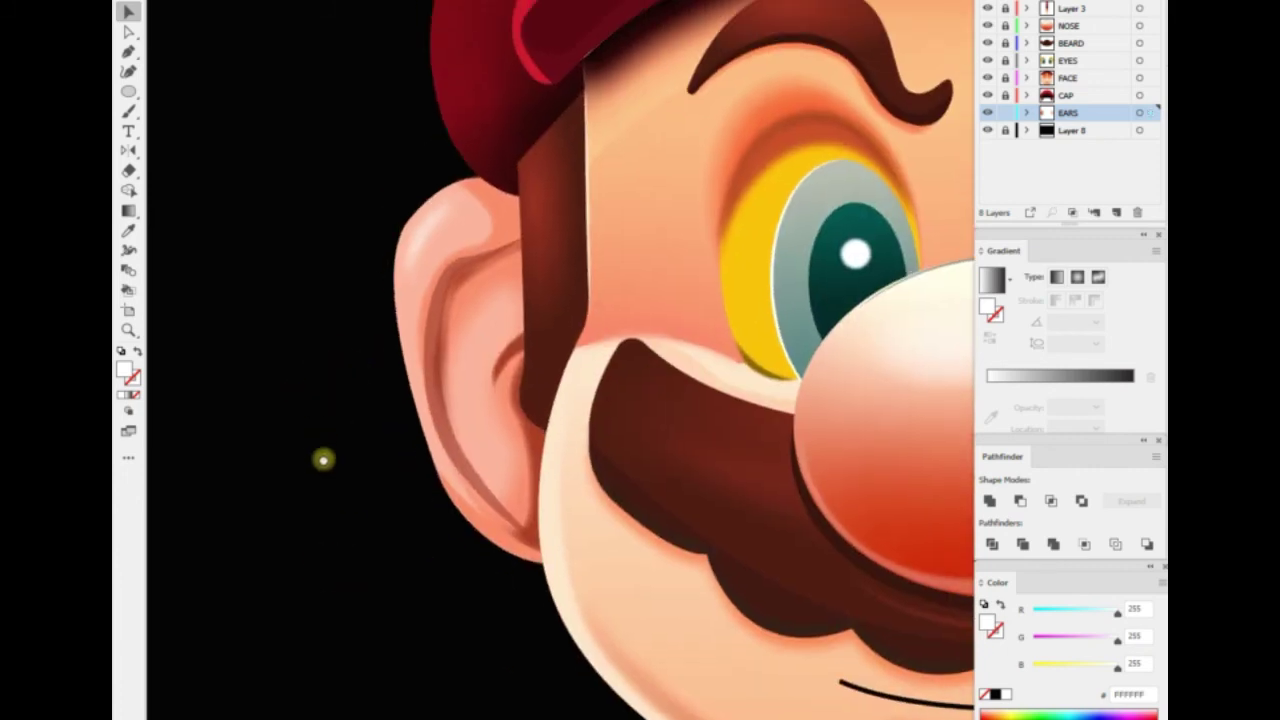
scroll(474, 366, "up", 1)
key("p")
left_click_drag(493, 509, 470, 358)
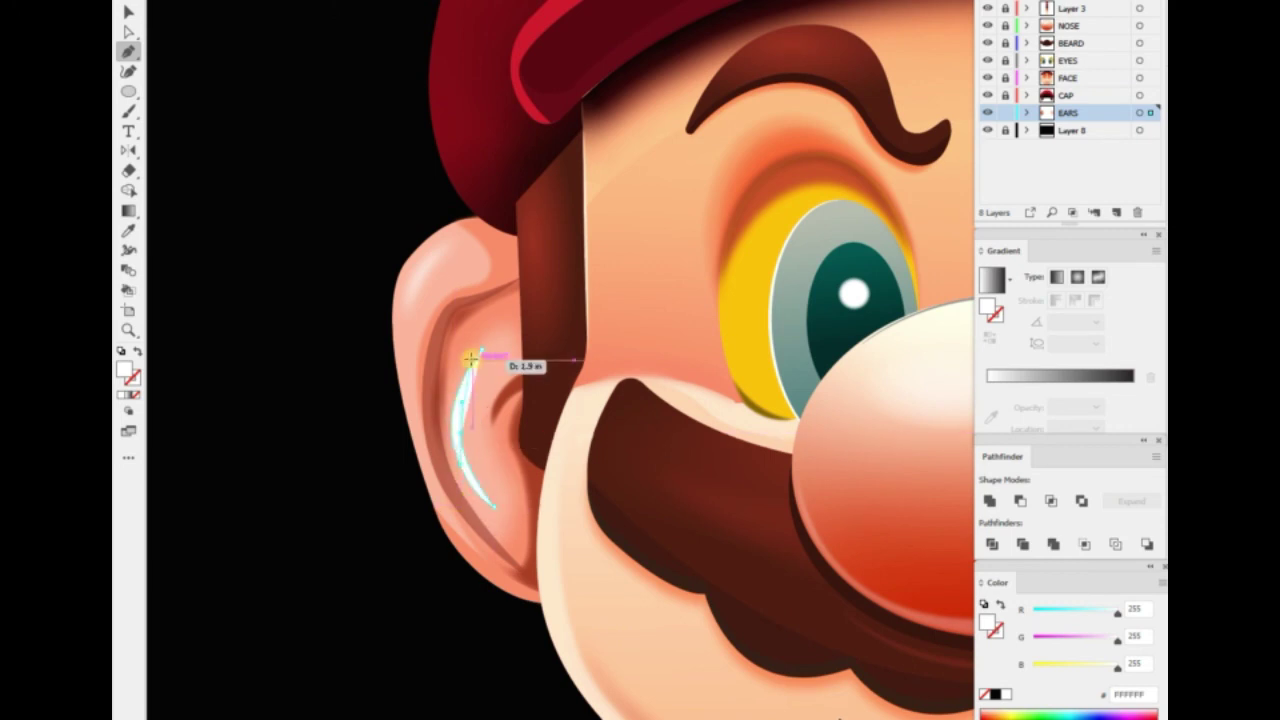
right_click(508, 310)
scroll(306, 457, "up", 1)
key("v")
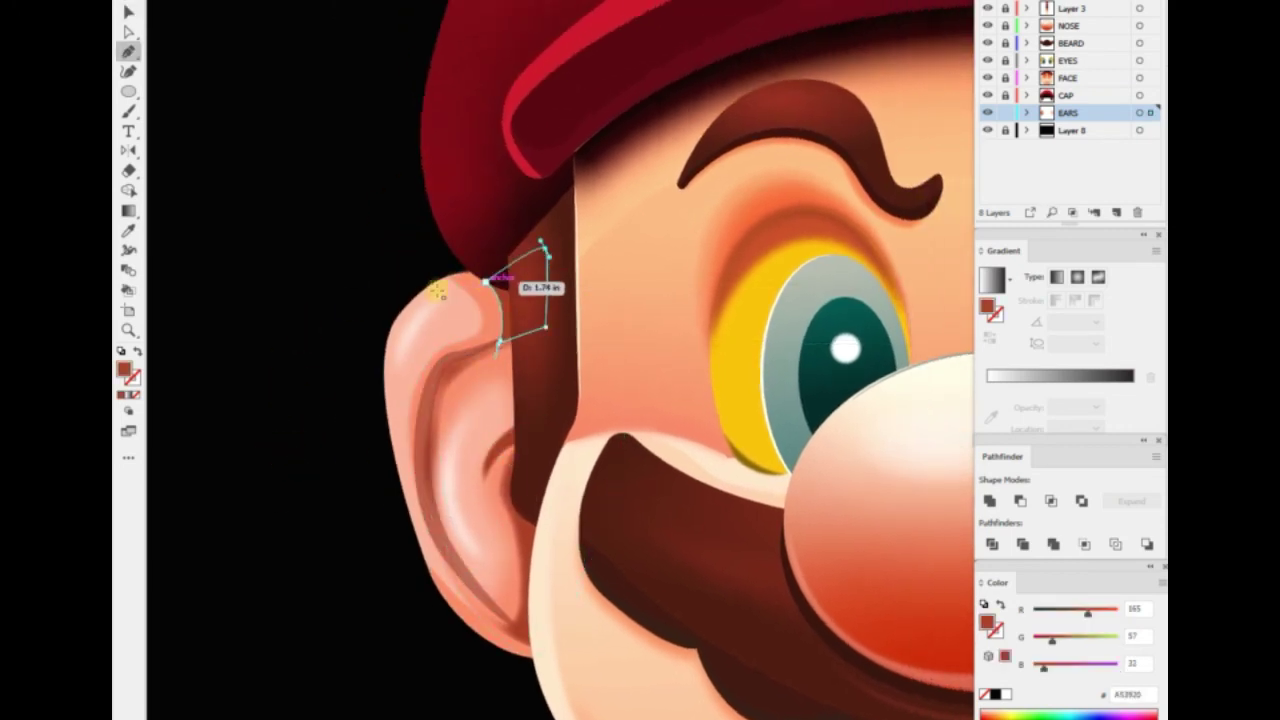
left_click(543, 328)
key("v")
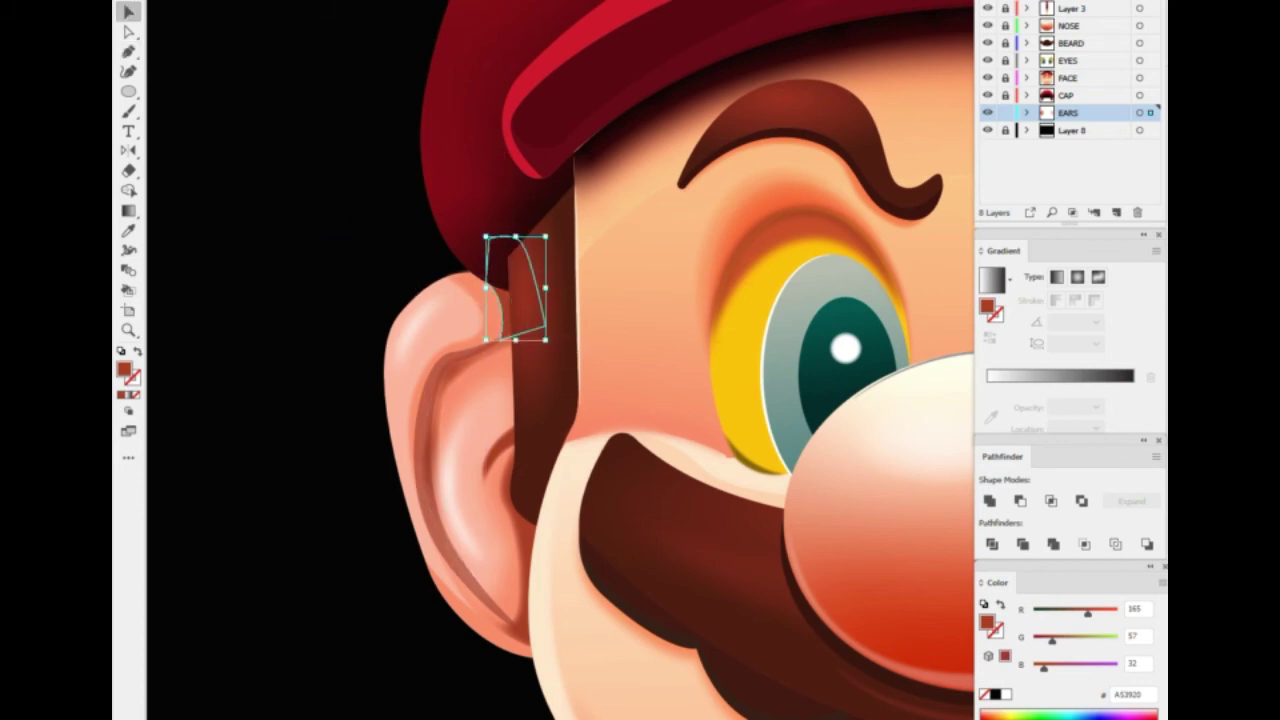
scroll(437, 394, "down", 3)
scroll(326, 371, "up", 3)
Group the left ear shapes into one object
left_click(440, 400)
right_click(340, 400)
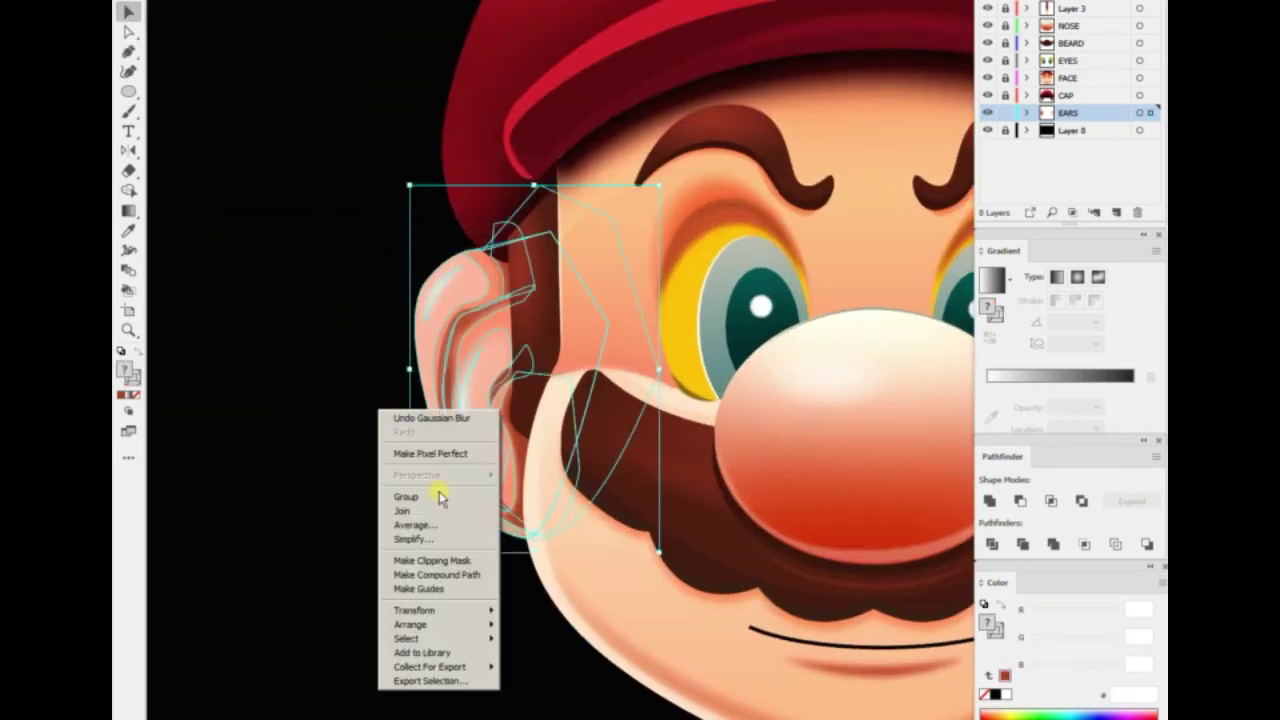
left_click(443, 491)
Reflect a vertical copy of the ear group and place it on the face's right side
right_click(356, 372)
left_click(525, 566)
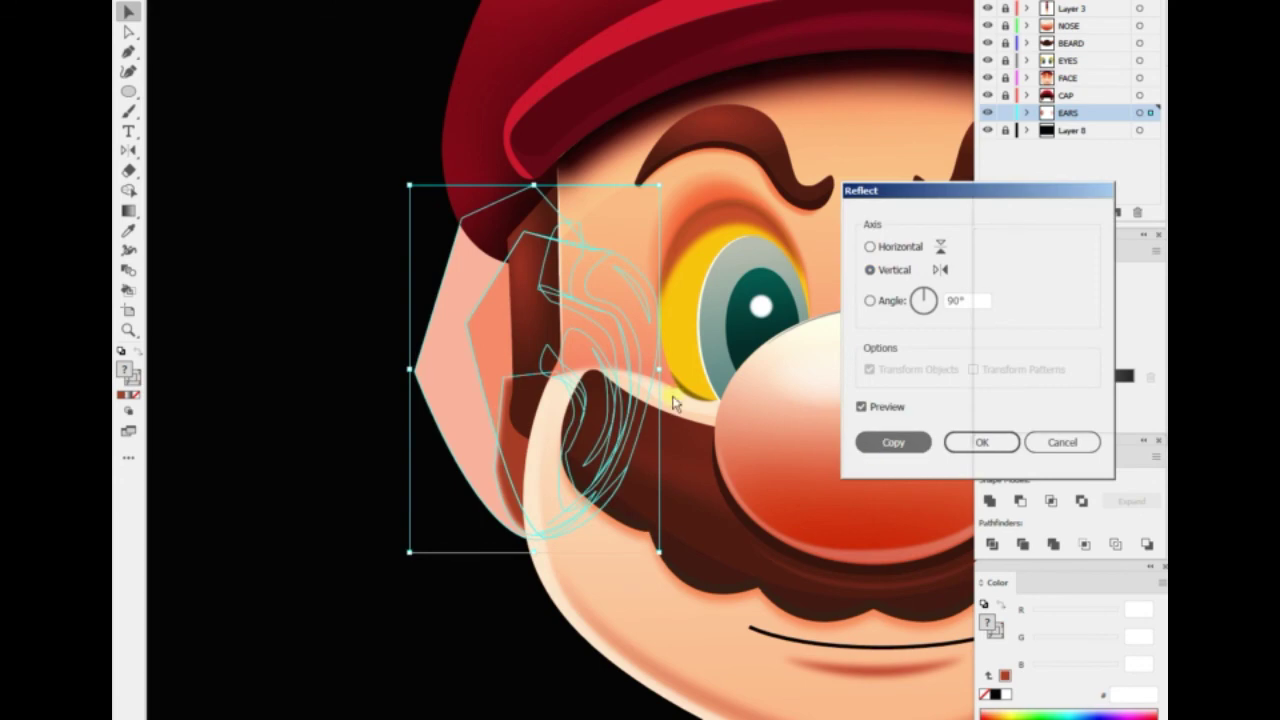
key("Return")
left_click_drag(374, 391, 878, 366)
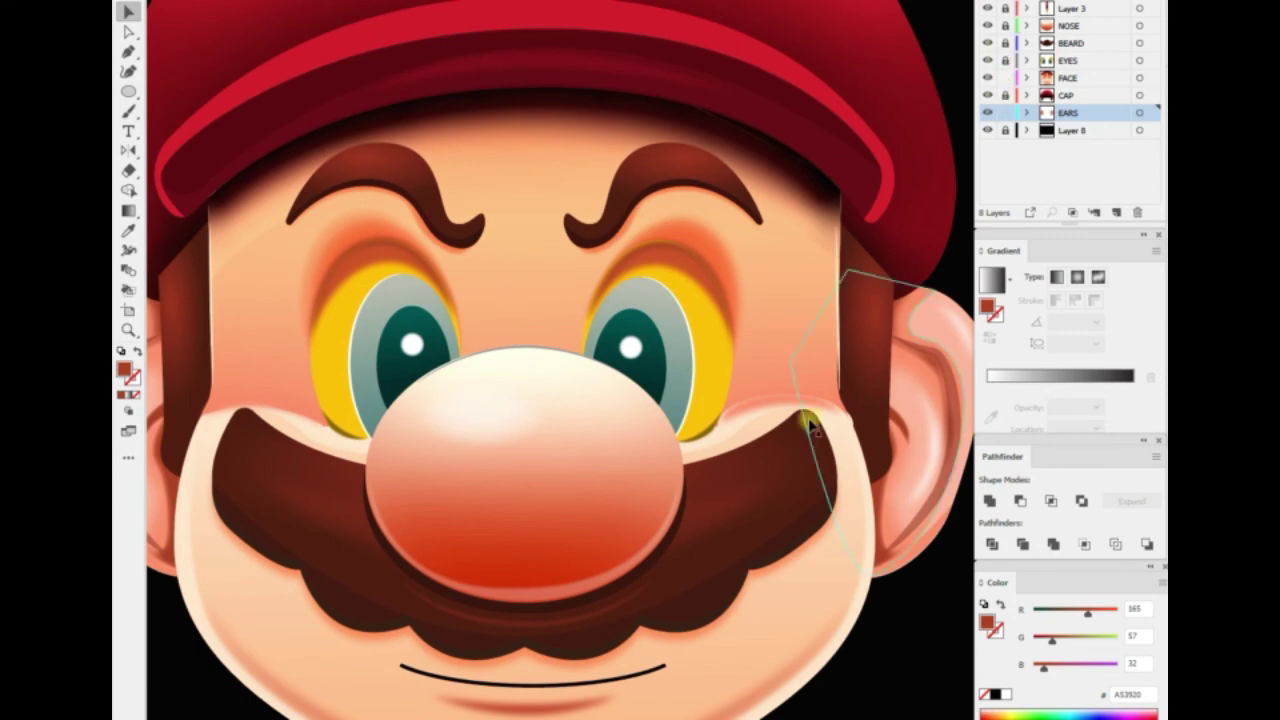
left_click(870, 590)
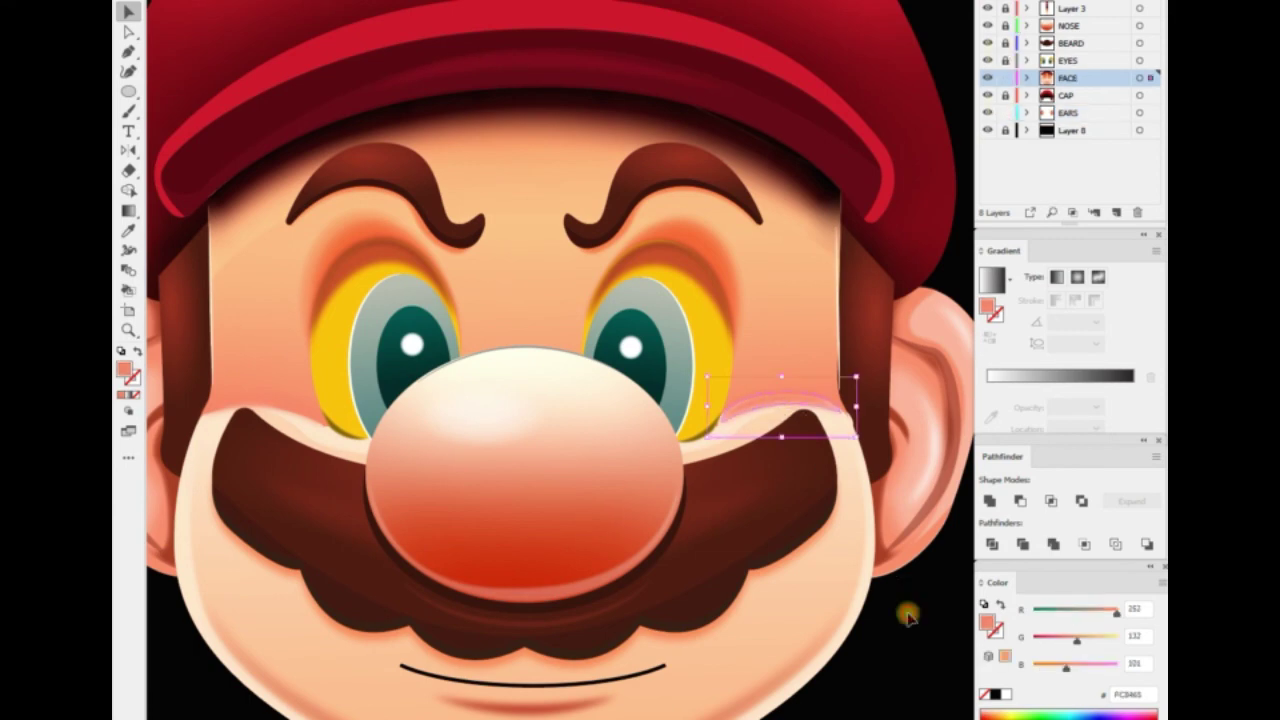
scroll(503, 640, "up", 5)
scroll(720, 287, "up", 2)
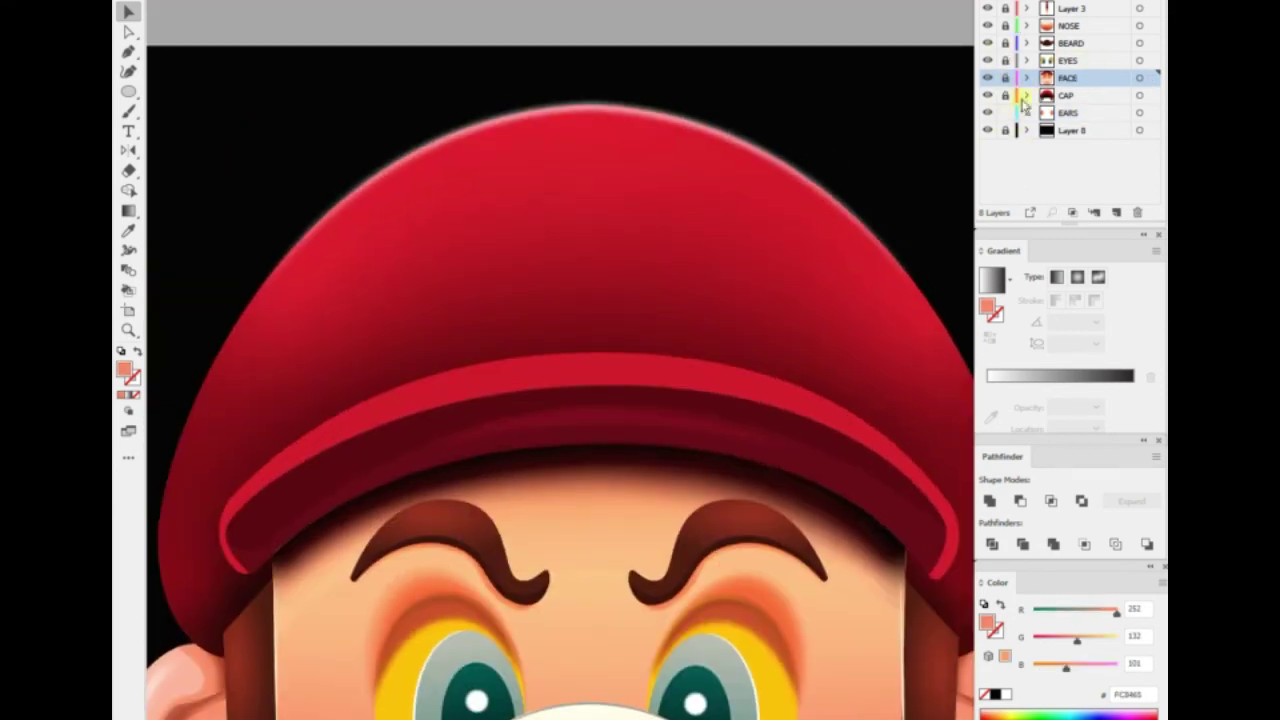
Move the cap's emblem ellipse up, fill it white, and give it an RGB gradient fill
left_click(609, 306)
left_click_drag(763, 380, 738, 345)
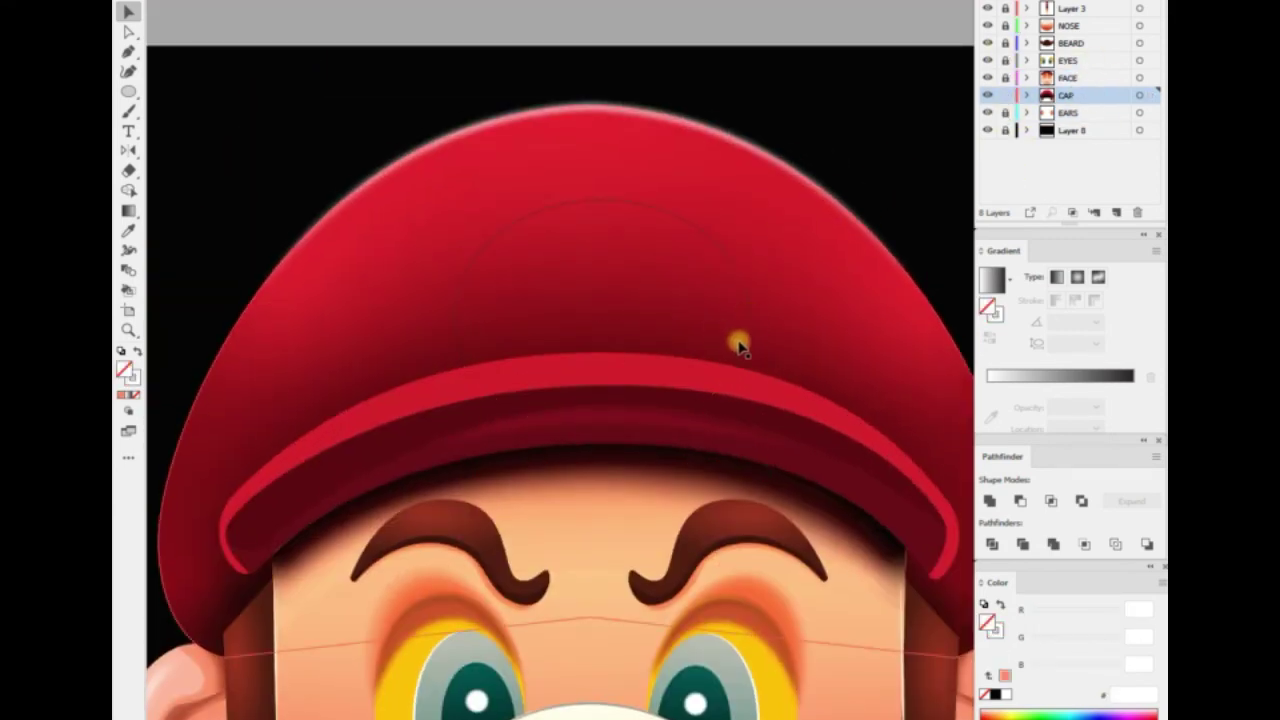
key("shift+x")
left_click(1008, 694)
left_click_drag(858, 97, 786, 143)
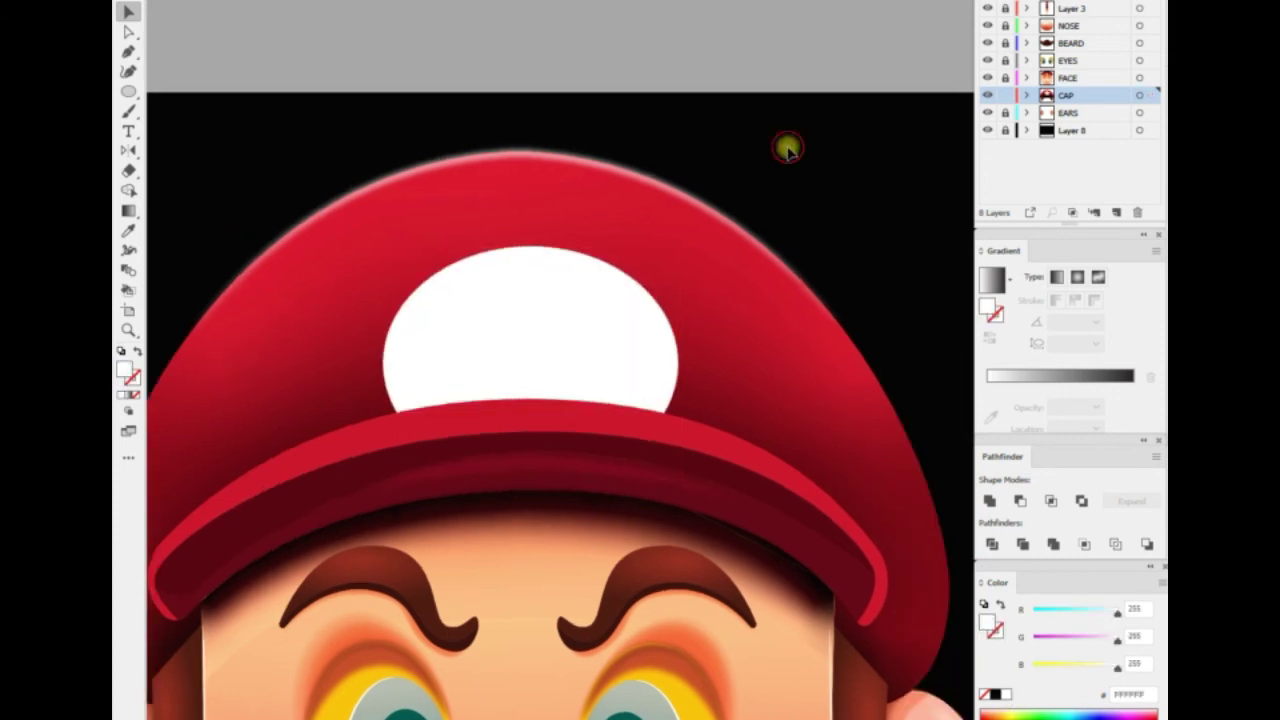
left_click(991, 280)
left_click(1160, 582)
left_click(1082, 624)
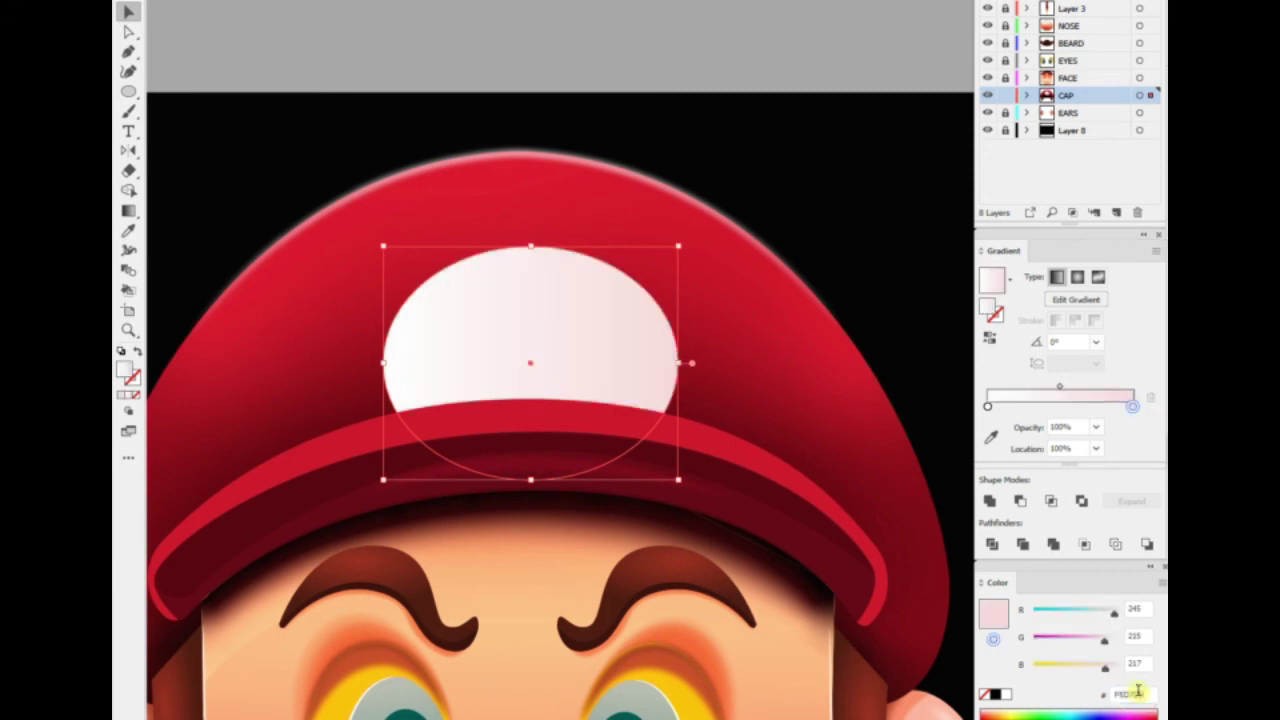
Set the gradient stop to pale pink and run the gradient vertically down the oval
left_click(987, 385)
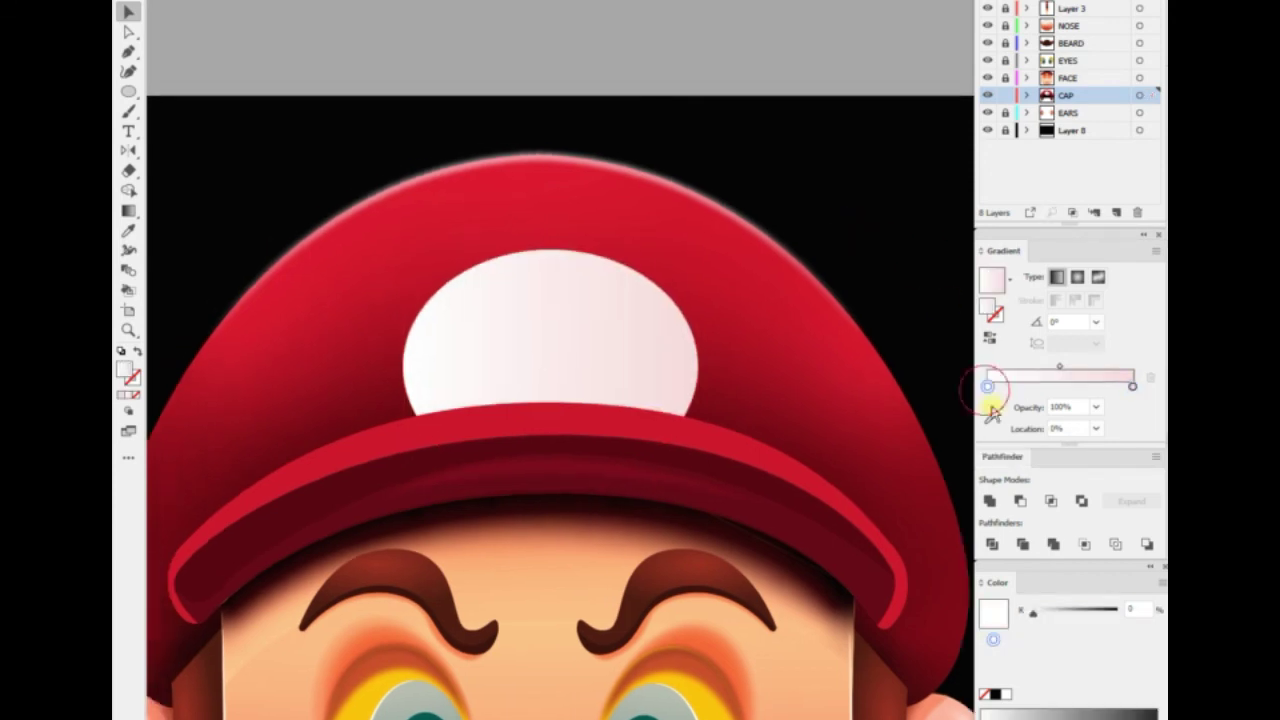
double_click(127, 372)
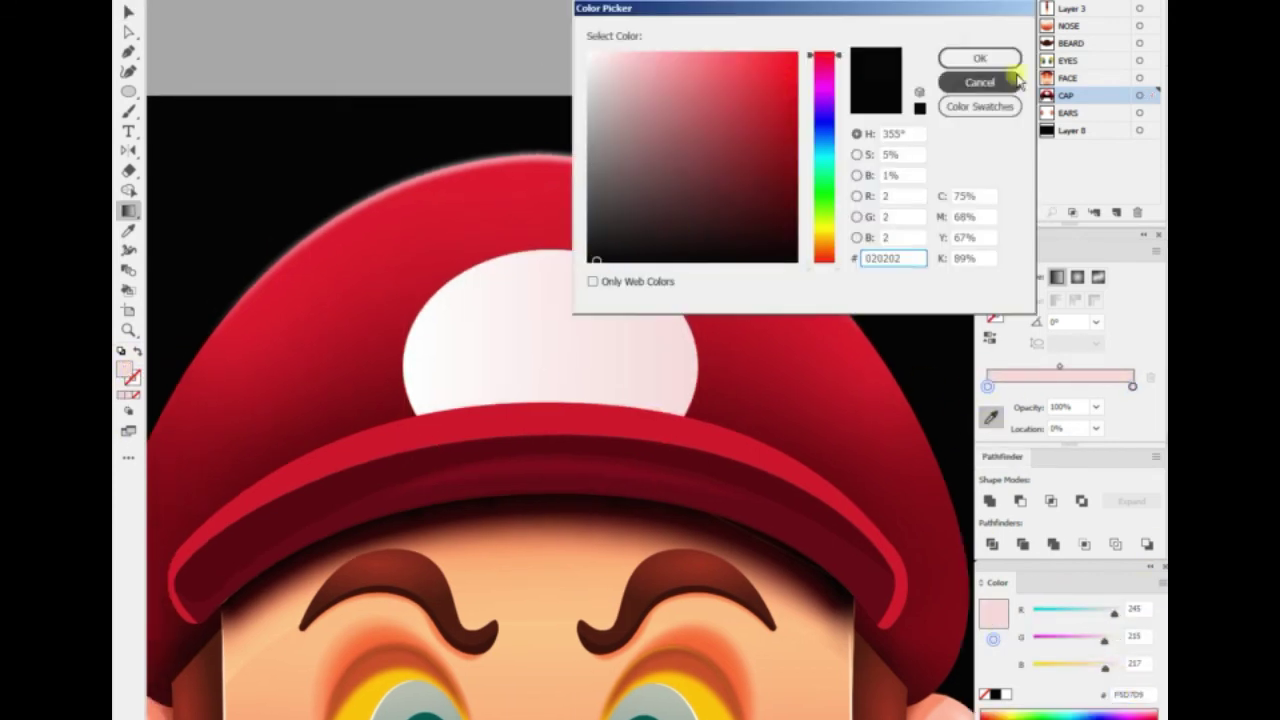
left_click(1012, 81)
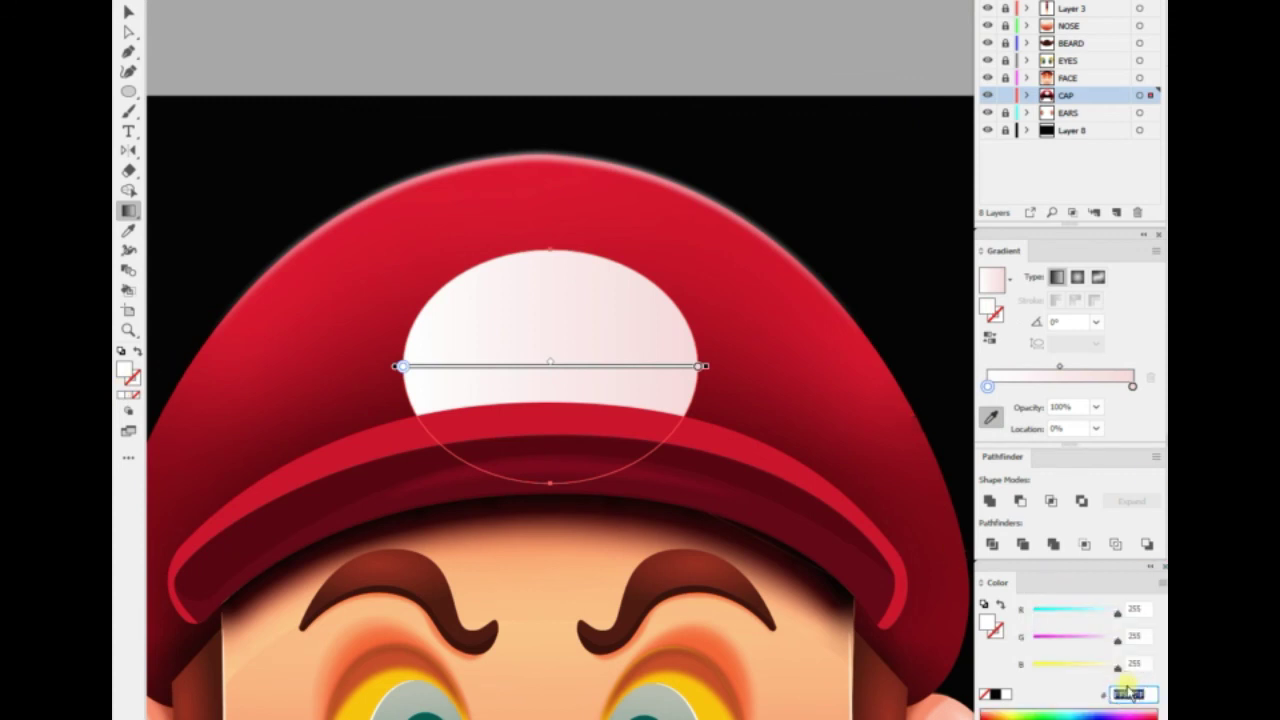
double_click(127, 372)
key("Return")
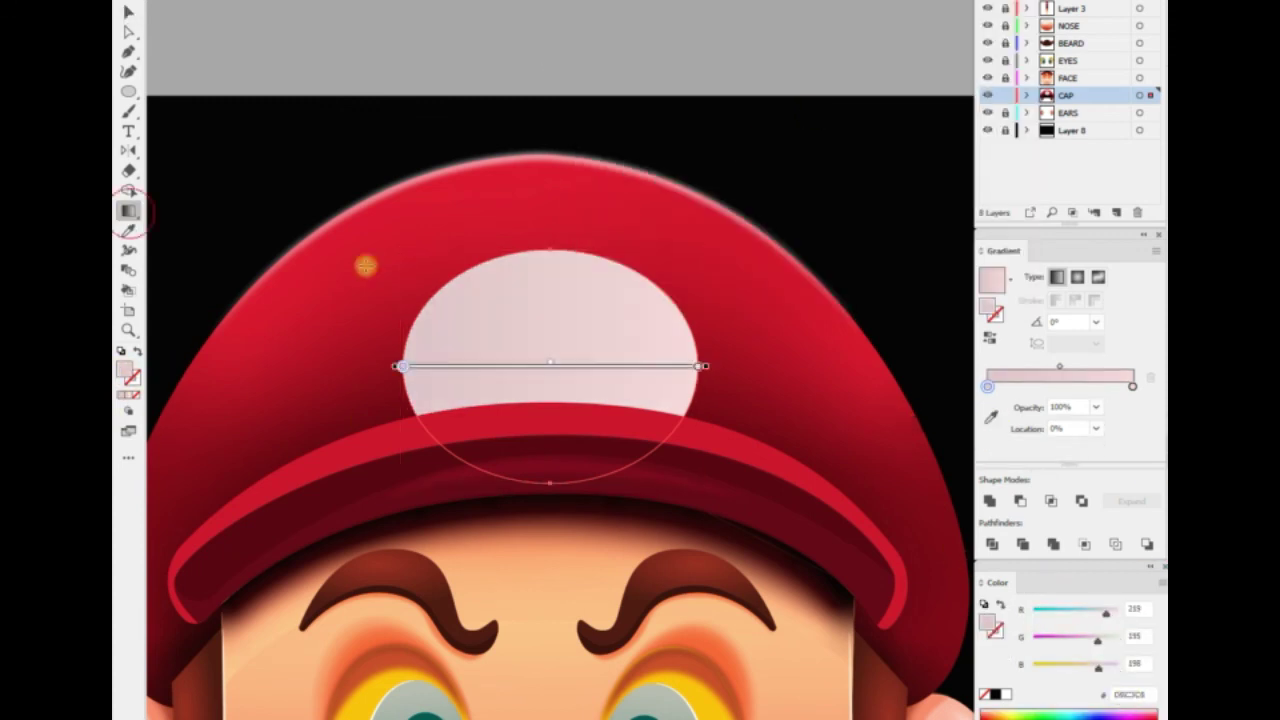
left_click_drag(552, 245, 549, 430)
left_click_drag(552, 241, 551, 414)
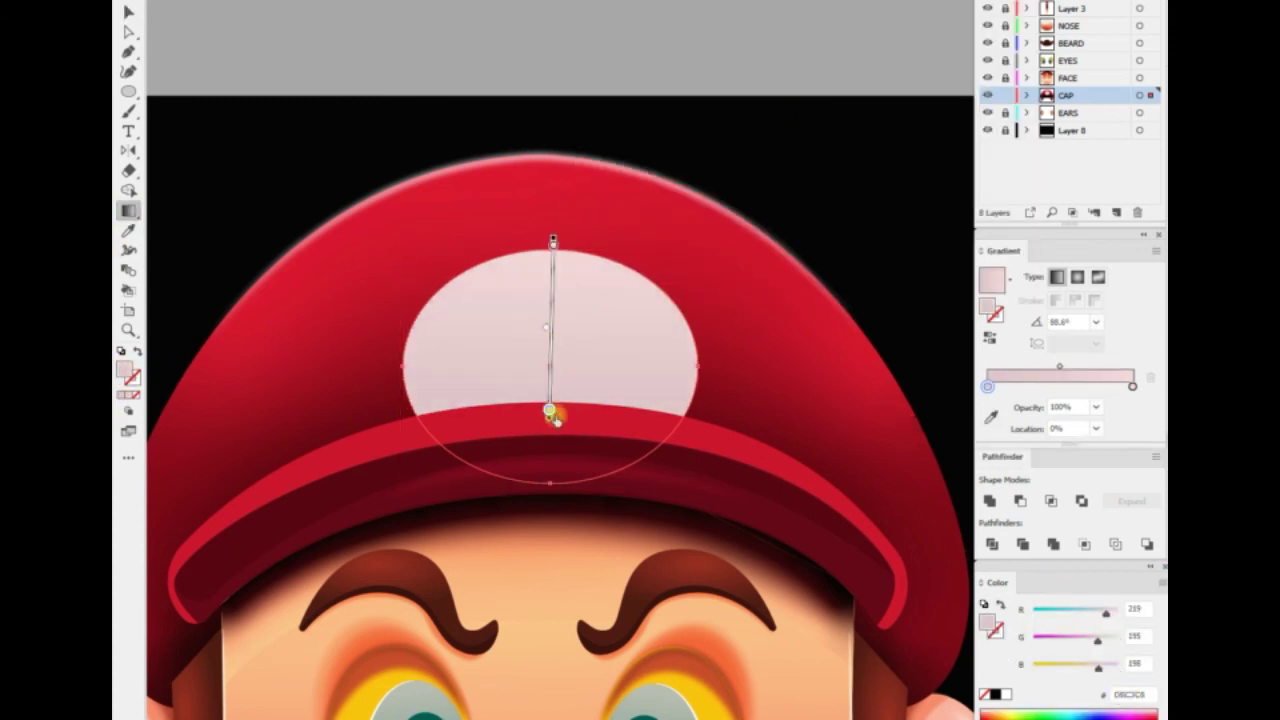
Draw a shadow shape along the cap brim and place a slightly lowered copy of the oval
key("p")
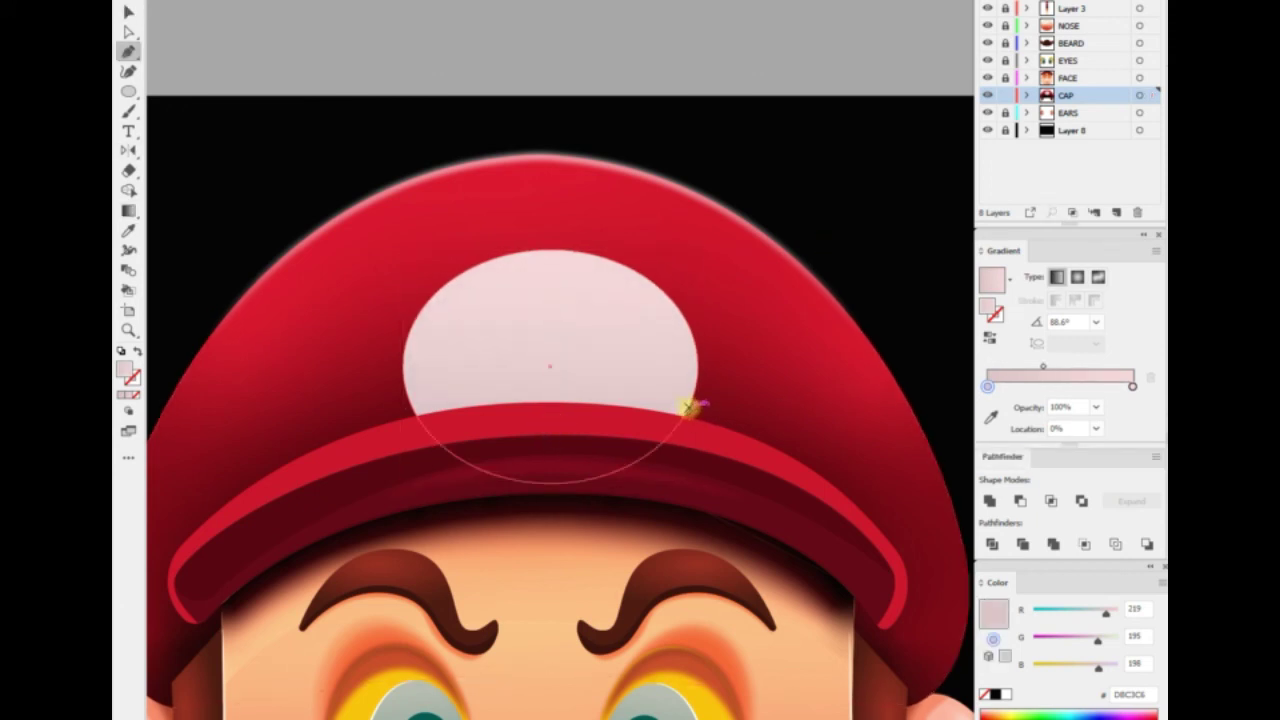
left_click_drag(414, 409, 506, 534)
key("v")
left_click(571, 323)
key("Return")
key("Tab")
type("0")
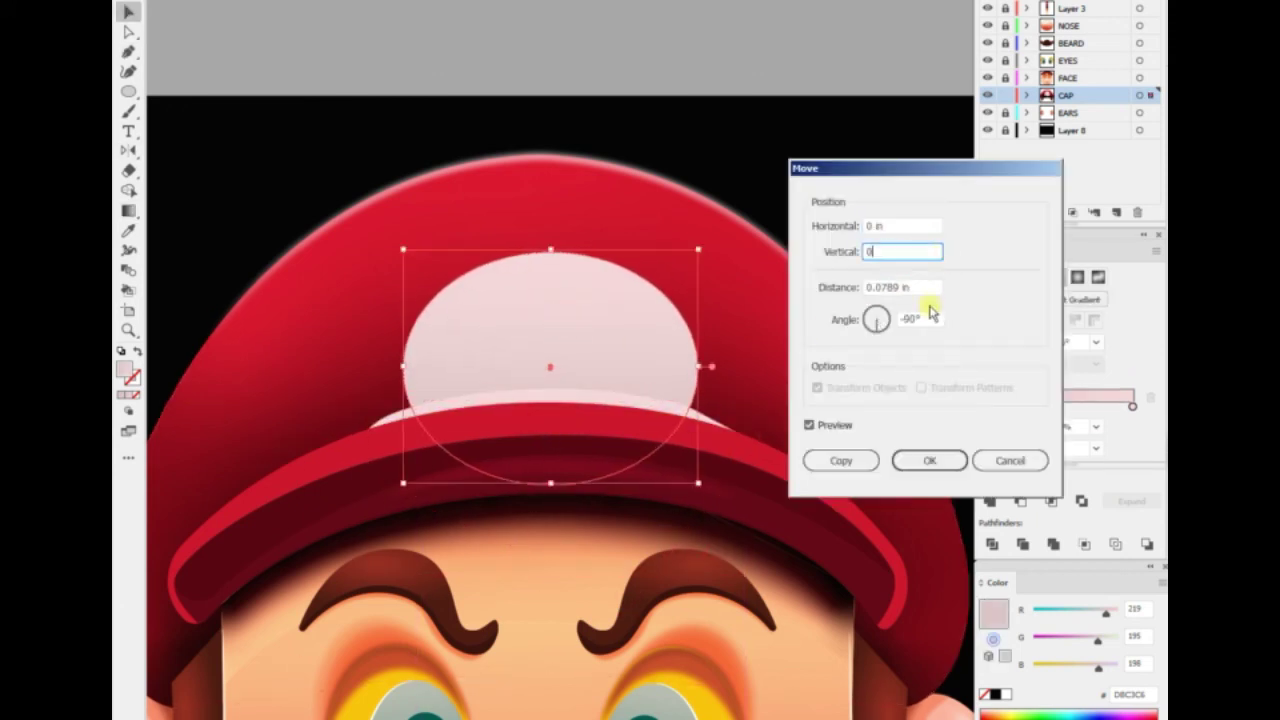
left_click(841, 460)
Apply a Gaussian Blur of 39 to the brim shadow shape
left_click(386, 500)
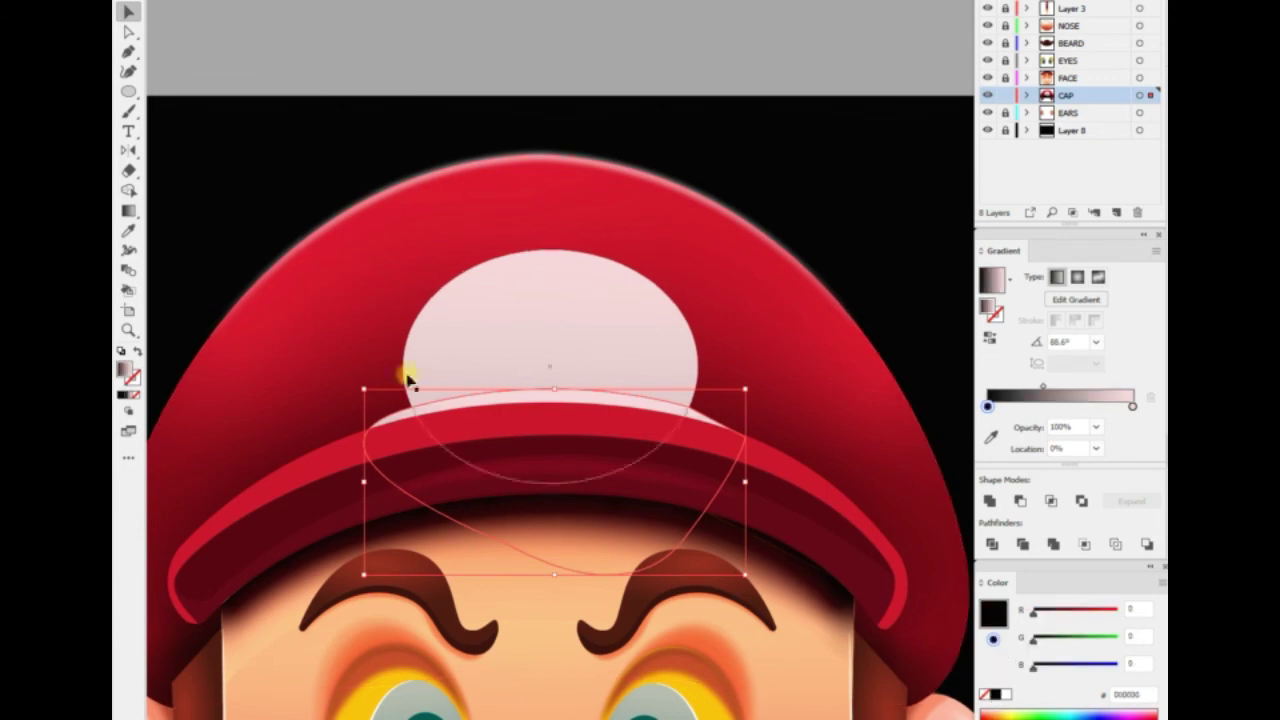
key("ctrl+minus")
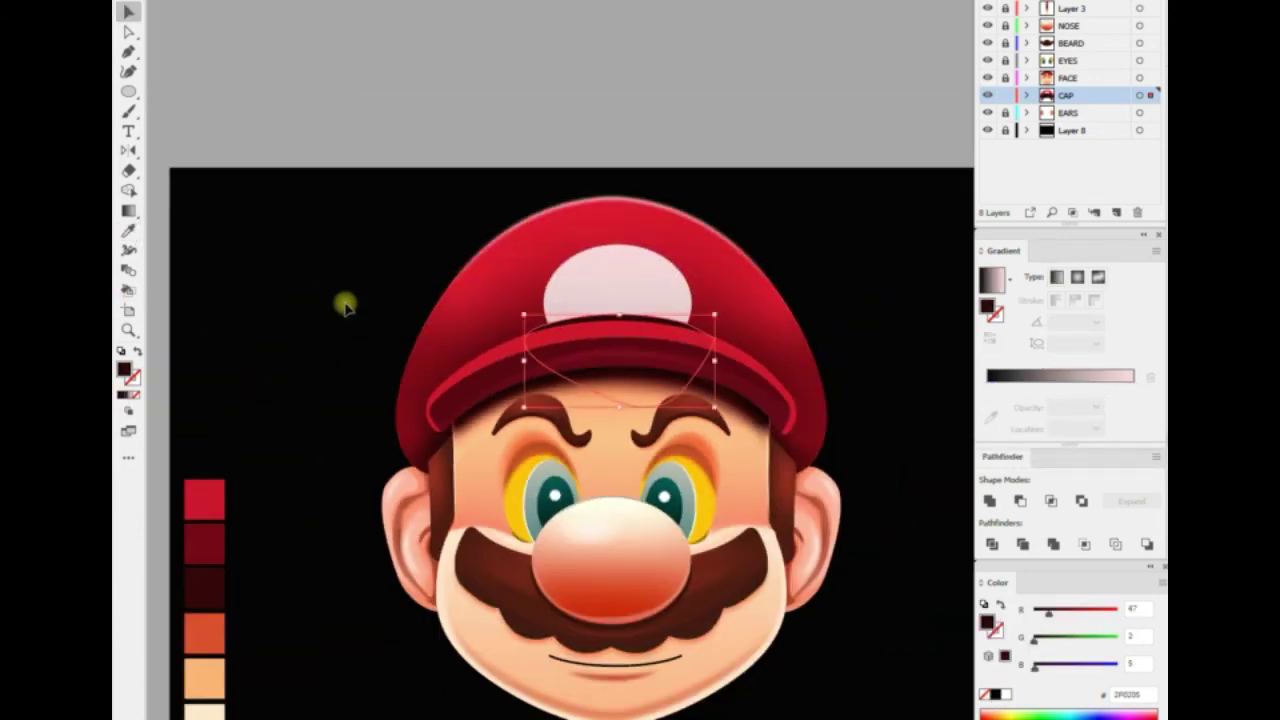
key("ctrl+plus")
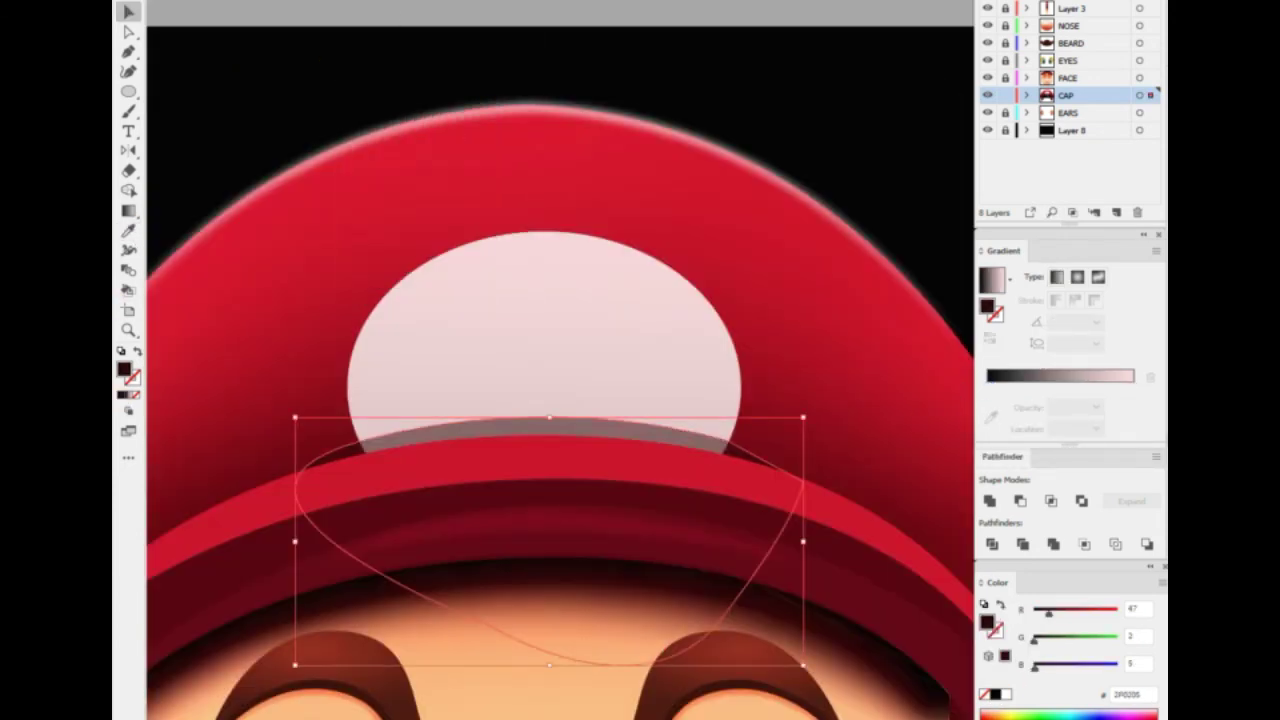
left_click(440, 250)
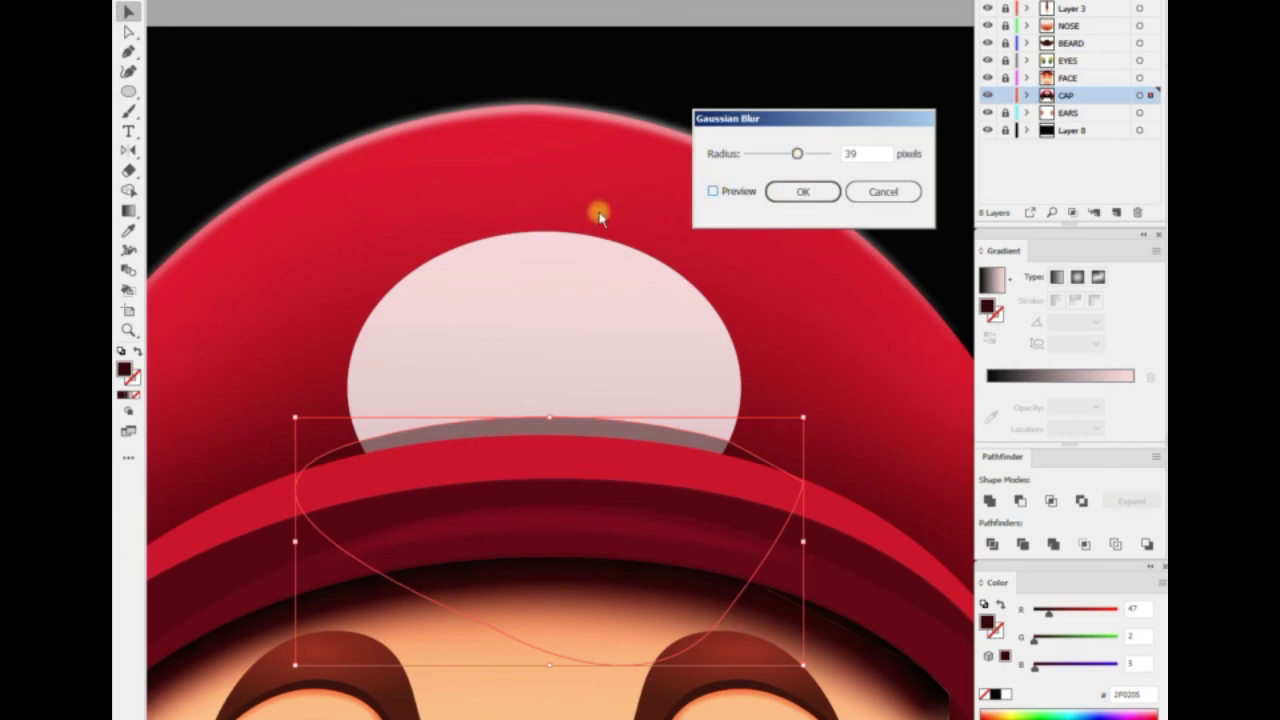
left_click(803, 191)
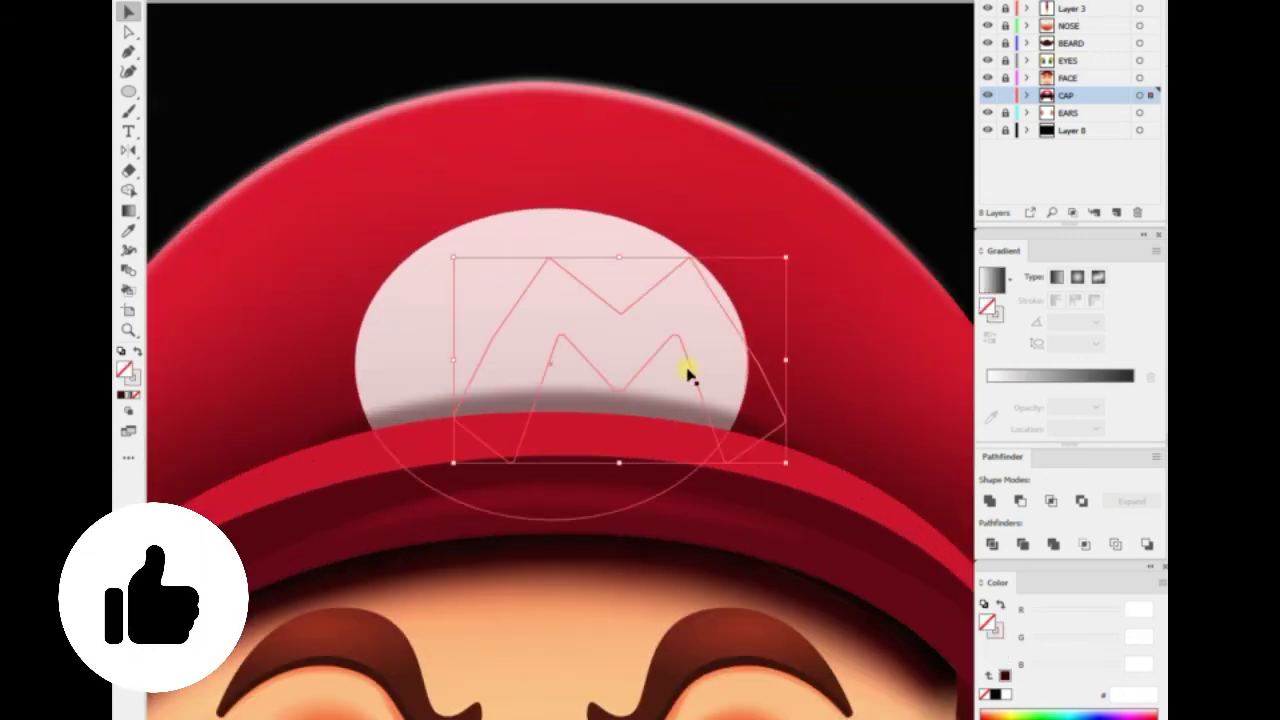
Shrink the M outline, move it onto the emblem oval, and fill it with a red gradient
left_click_drag(786, 463, 690, 410)
left_click_drag(610, 319, 572, 318)
key("ctrl+minus")
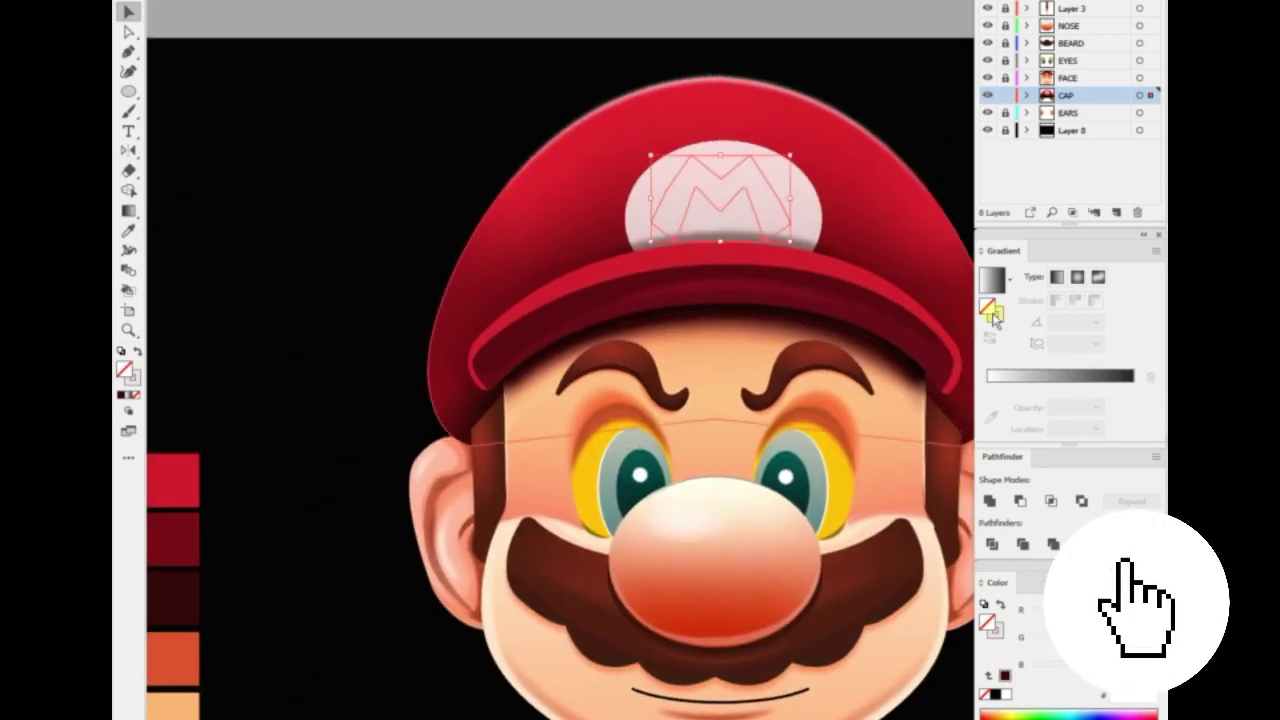
left_click(993, 316)
key("ctrl+minus")
left_click(432, 222)
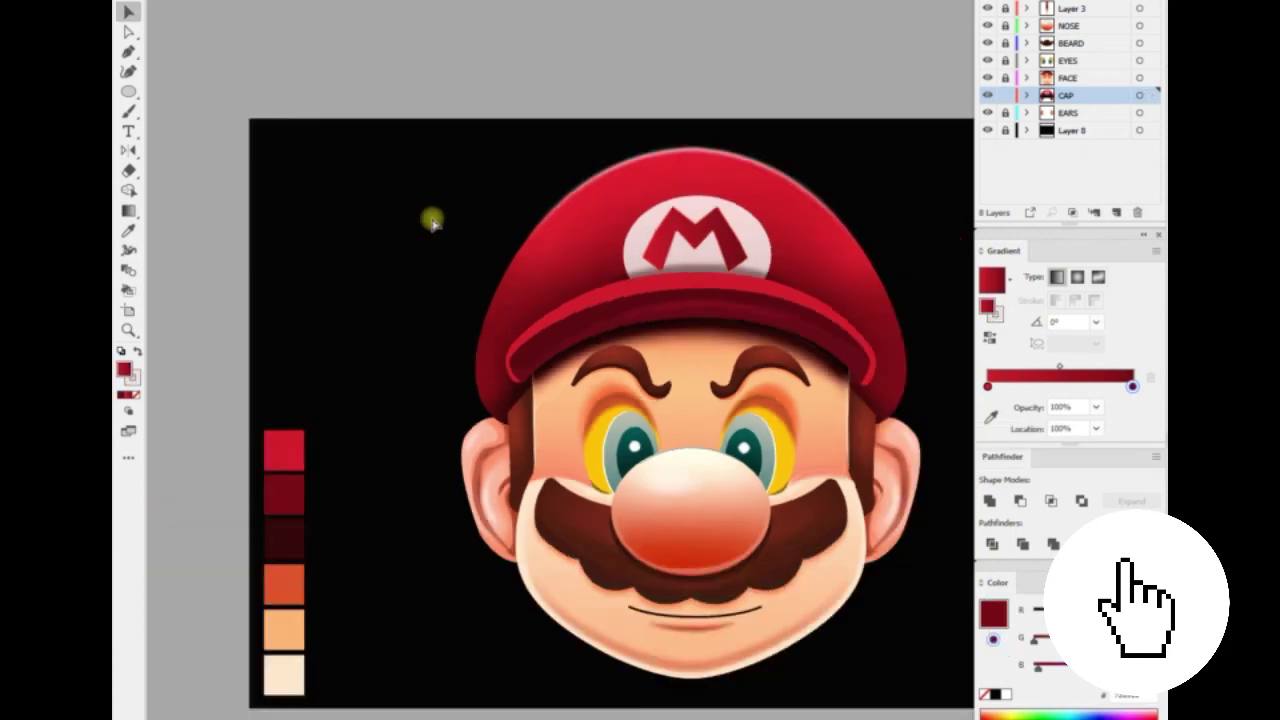
key("ctrl+plus")
key("ctrl+plus")
left_click(566, 351)
Run the M's red gradient vertically from top to bottom
key("g")
left_click_drag(572, 300, 569, 412)
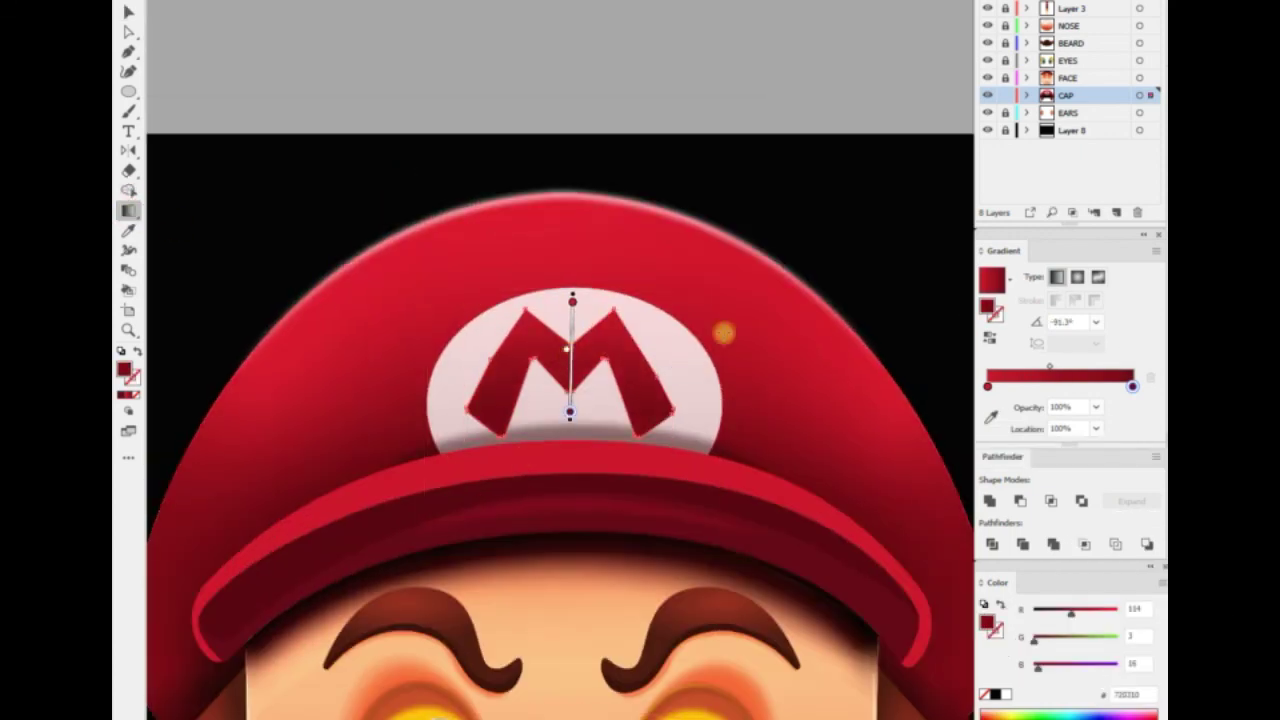
key("ctrl+plus")
key("v")
key("ctrl+plus")
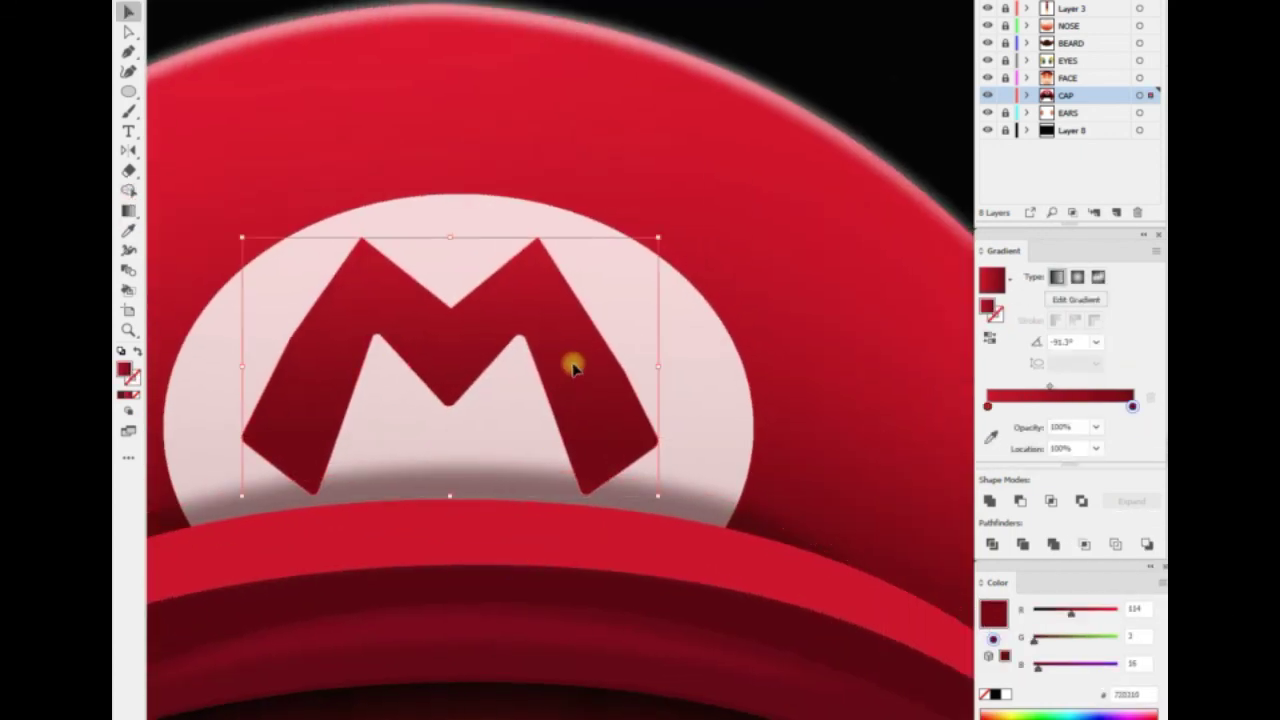
key("ctrl+minus")
key("ctrl+minus")
key("ctrl+minus")
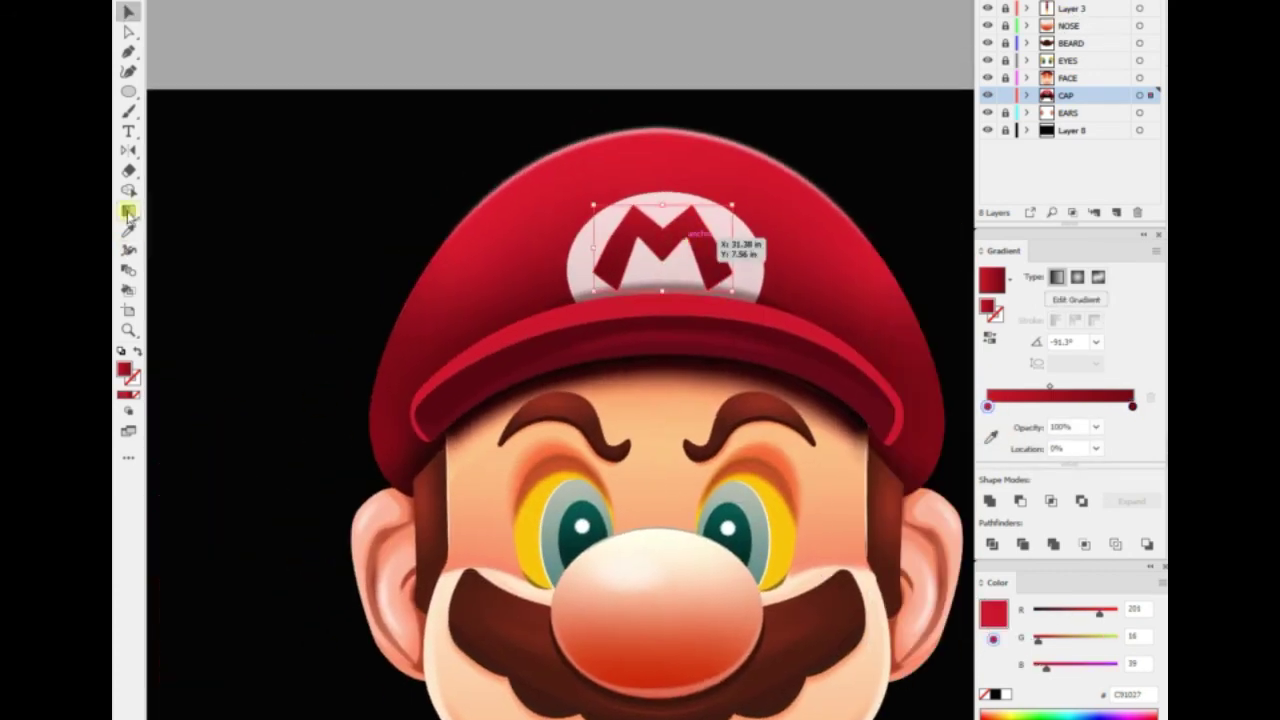
Slide the M's gradient stop and set the left stop to a brighter red
left_click(128, 211)
double_click(663, 285)
left_click_drag(274, 539, 389, 494)
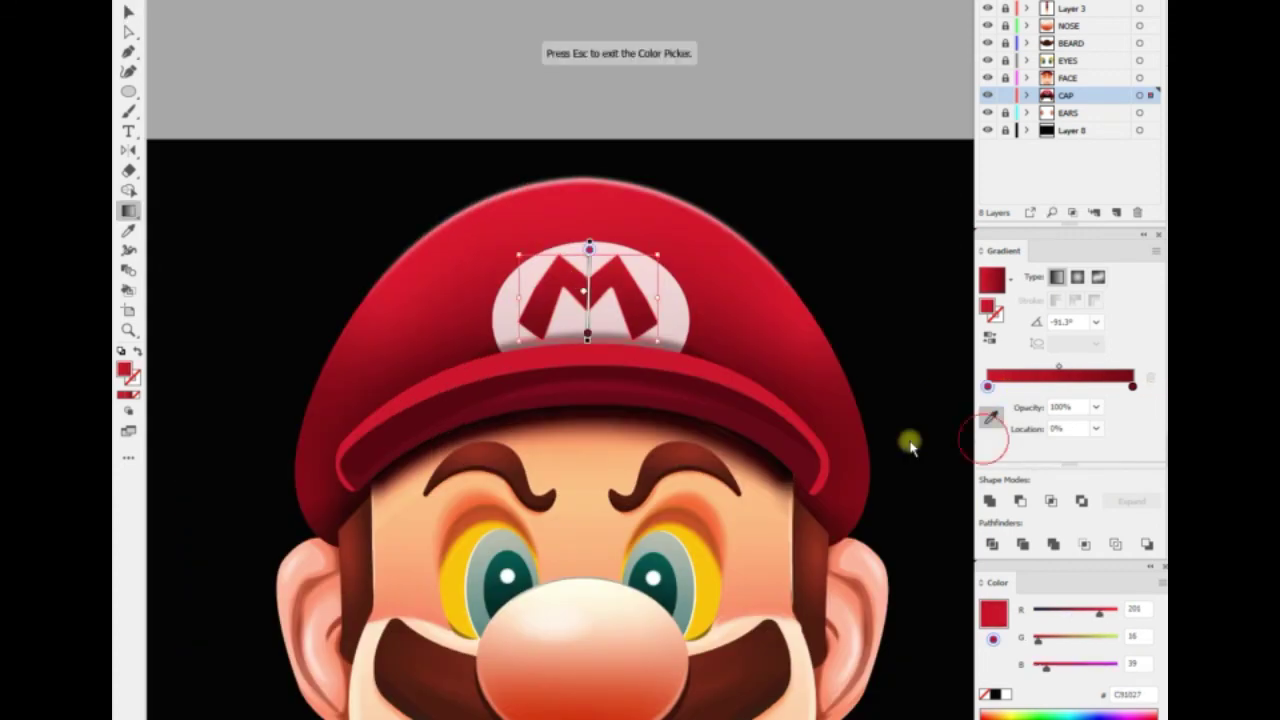
double_click(987, 622)
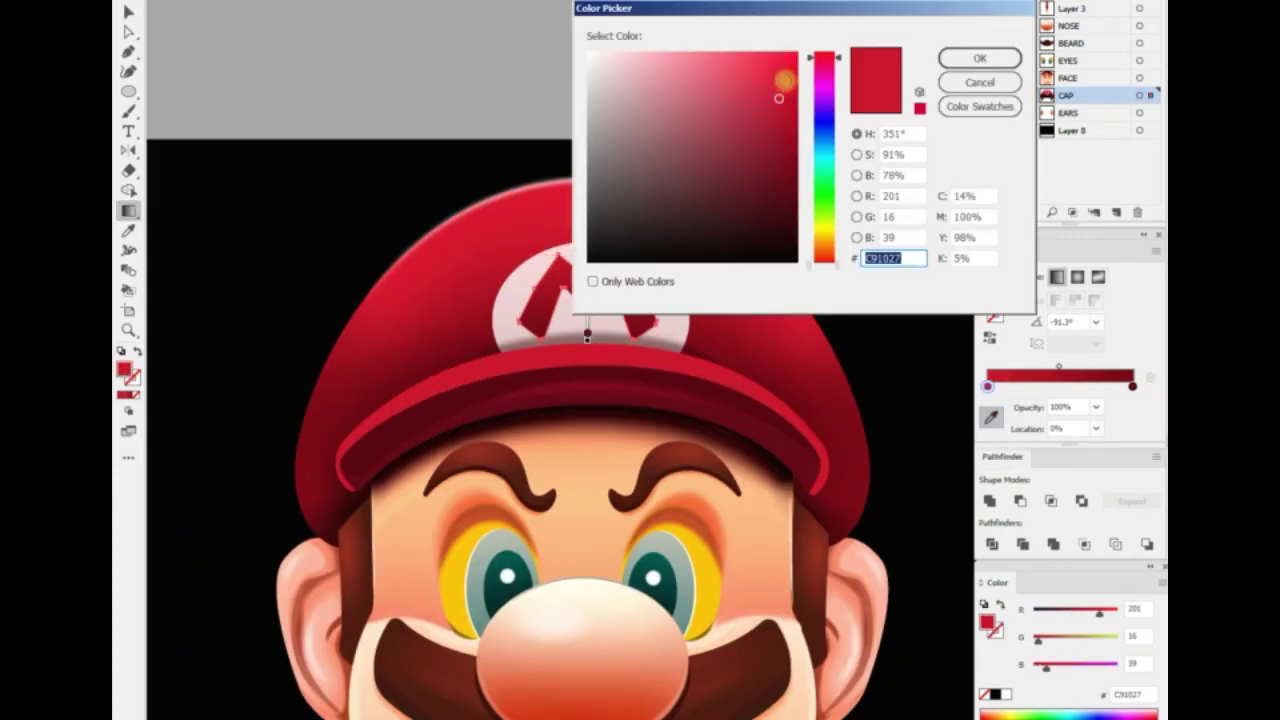
left_click(783, 80)
key("Return")
key("ctrl+plus")
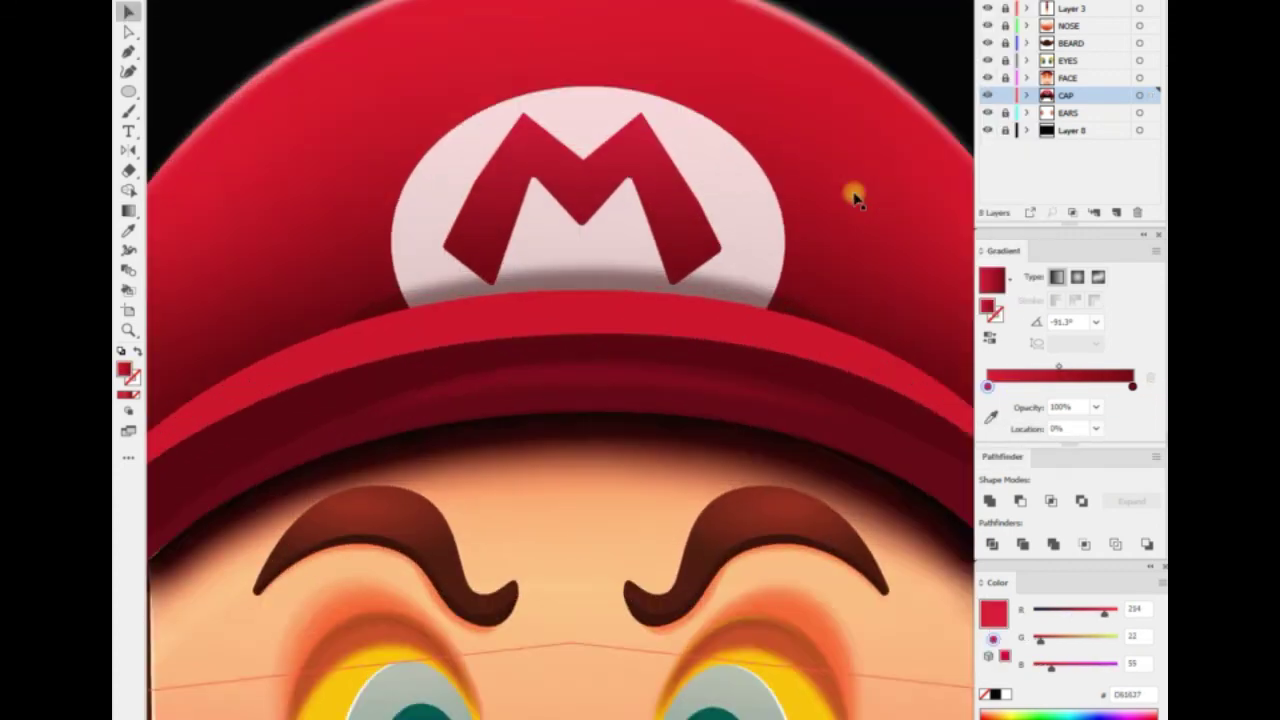
Make a shifted copy of the white emblem oval with the Move dialog
key("ctrl+minus")
left_click(714, 337)
key("Return")
left_click(843, 458)
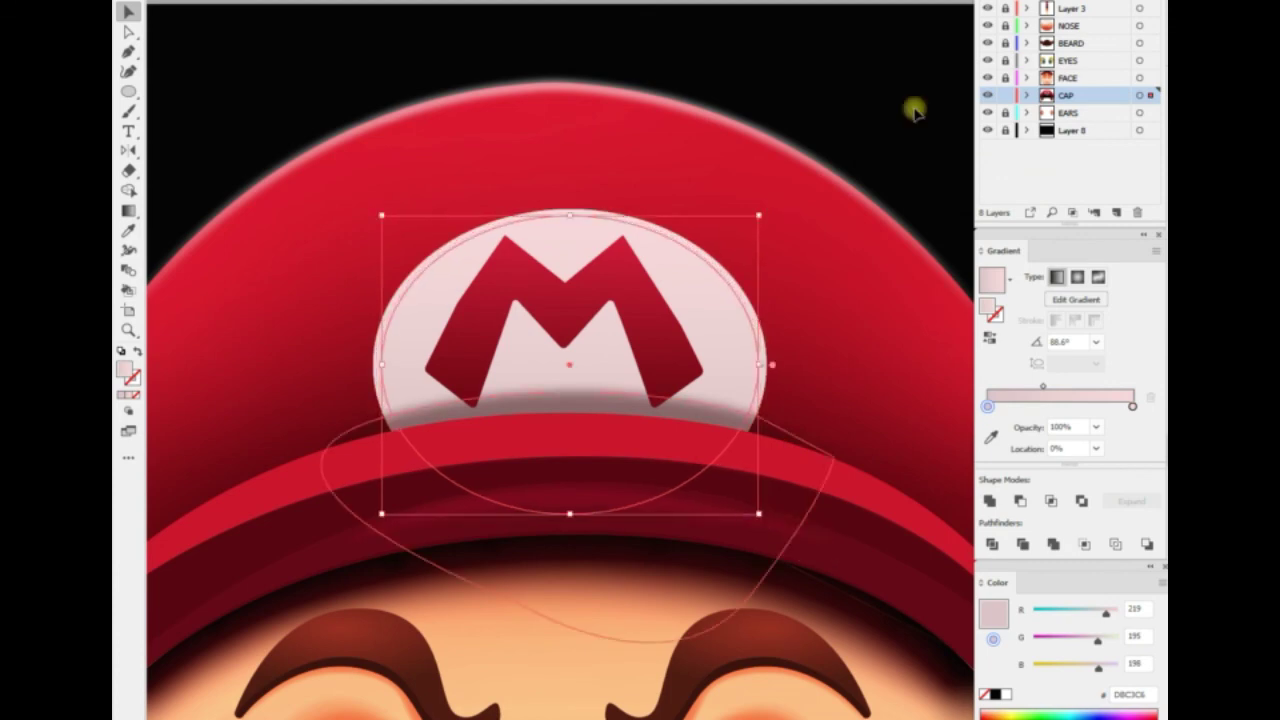
key("ctrl+z")
key("ctrl+z")
key("Return")
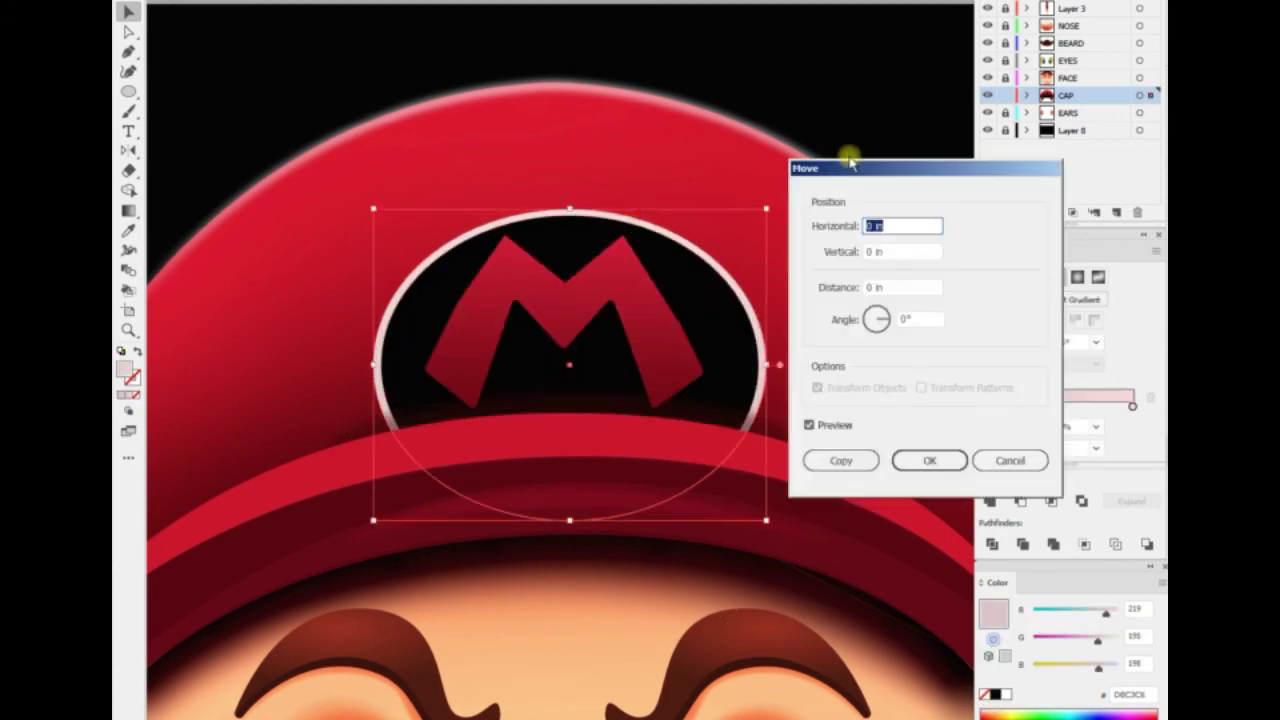
key("Return")
Shrink the emblem oval around its centre and bring it to the front
left_click_drag(762, 520, 755, 509)
right_click(780, 94)
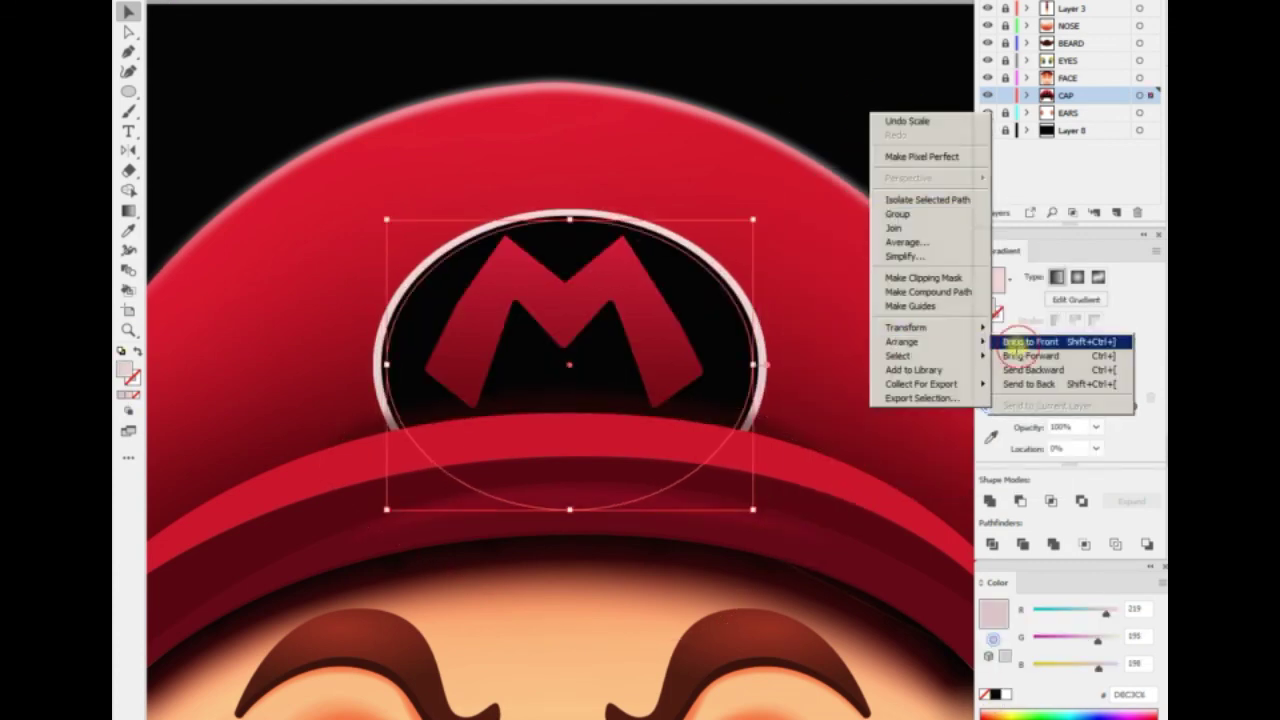
left_click(1015, 320)
key("ctrl+0")
right_click(420, 409)
key("Escape")
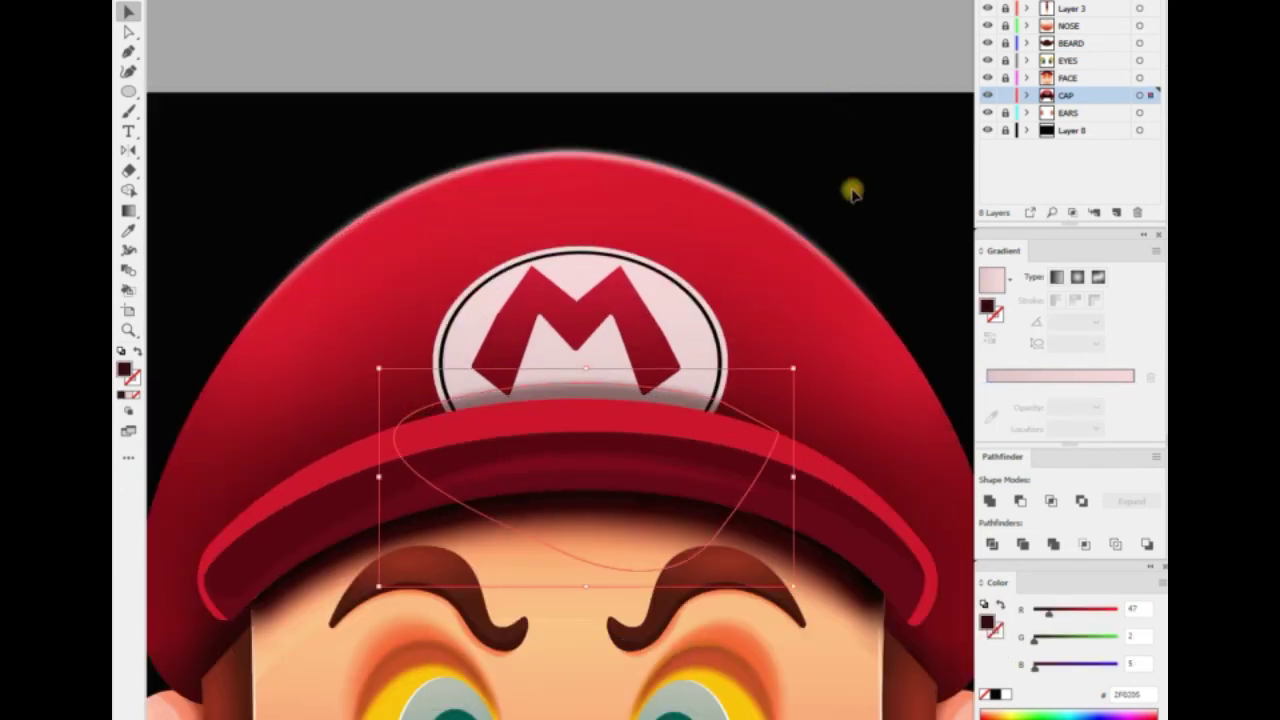
key("ctrl+shift+a")
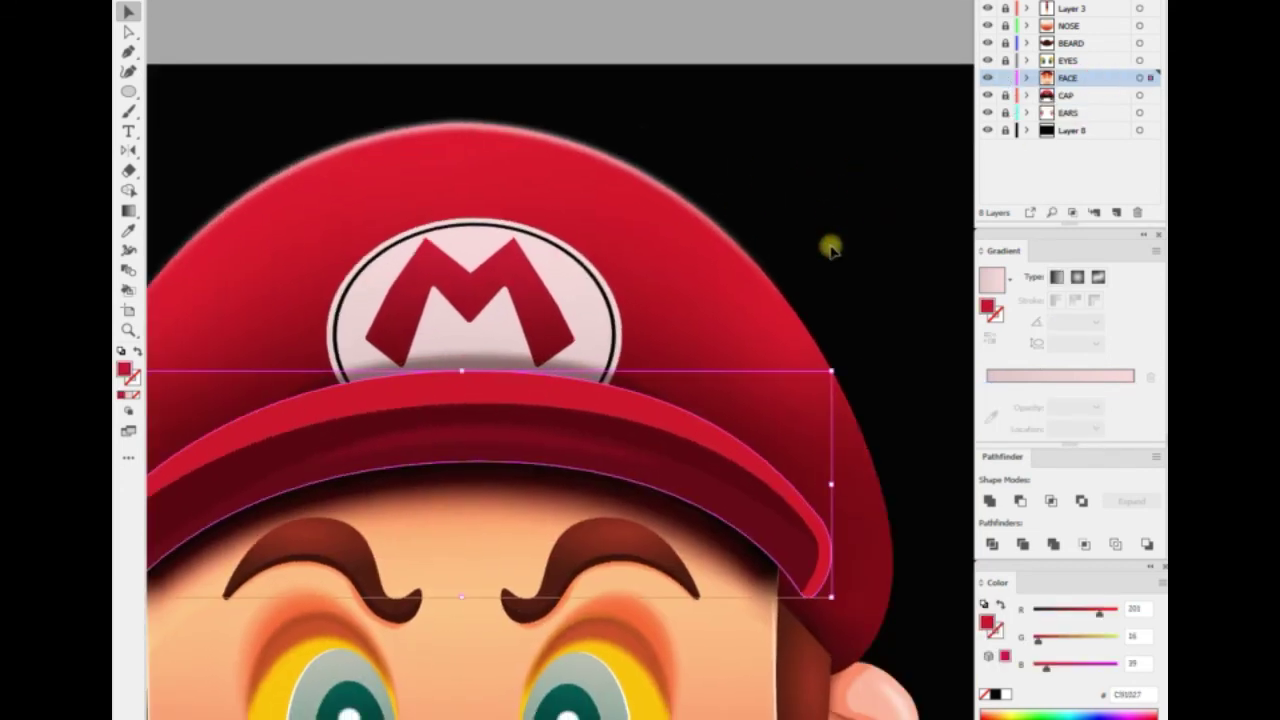
Make a moved copy of the brim and pull its lower edge upward
key("Return")
left_click(846, 454)
key("a")
left_click(478, 462)
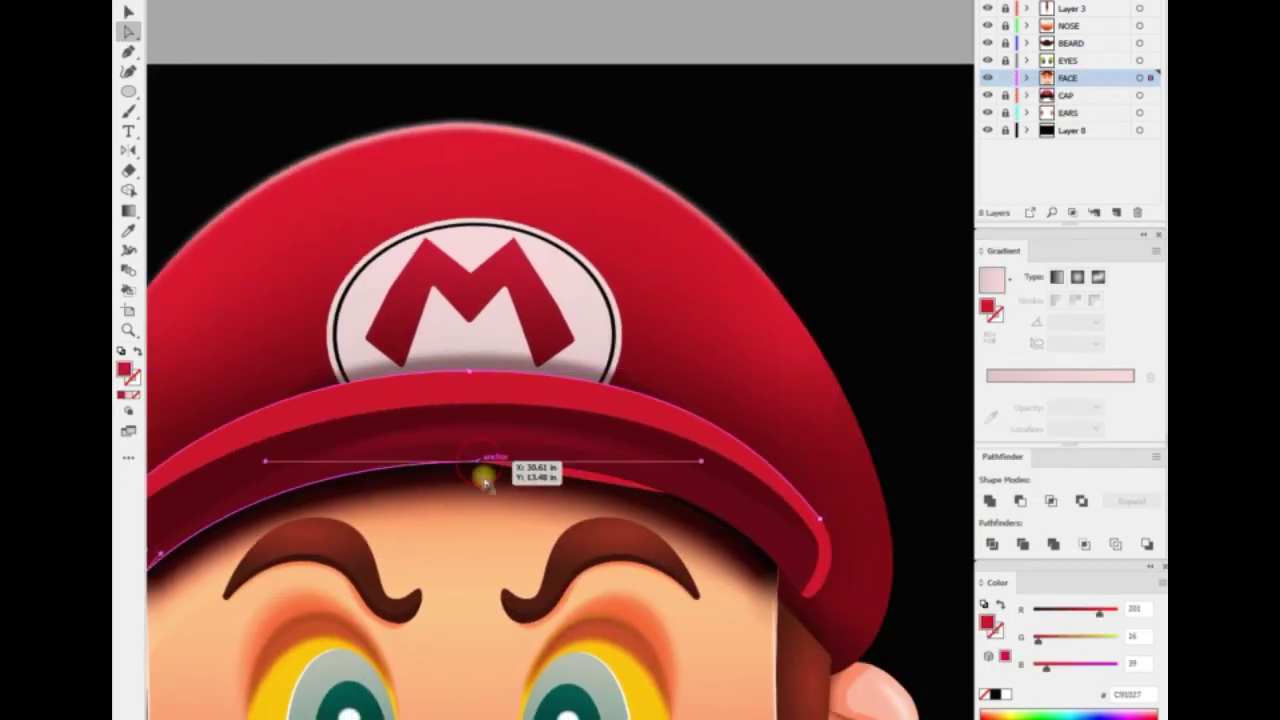
scroll(466, 574, "left", 5)
left_click(466, 574)
left_click_drag(458, 597, 450, 575)
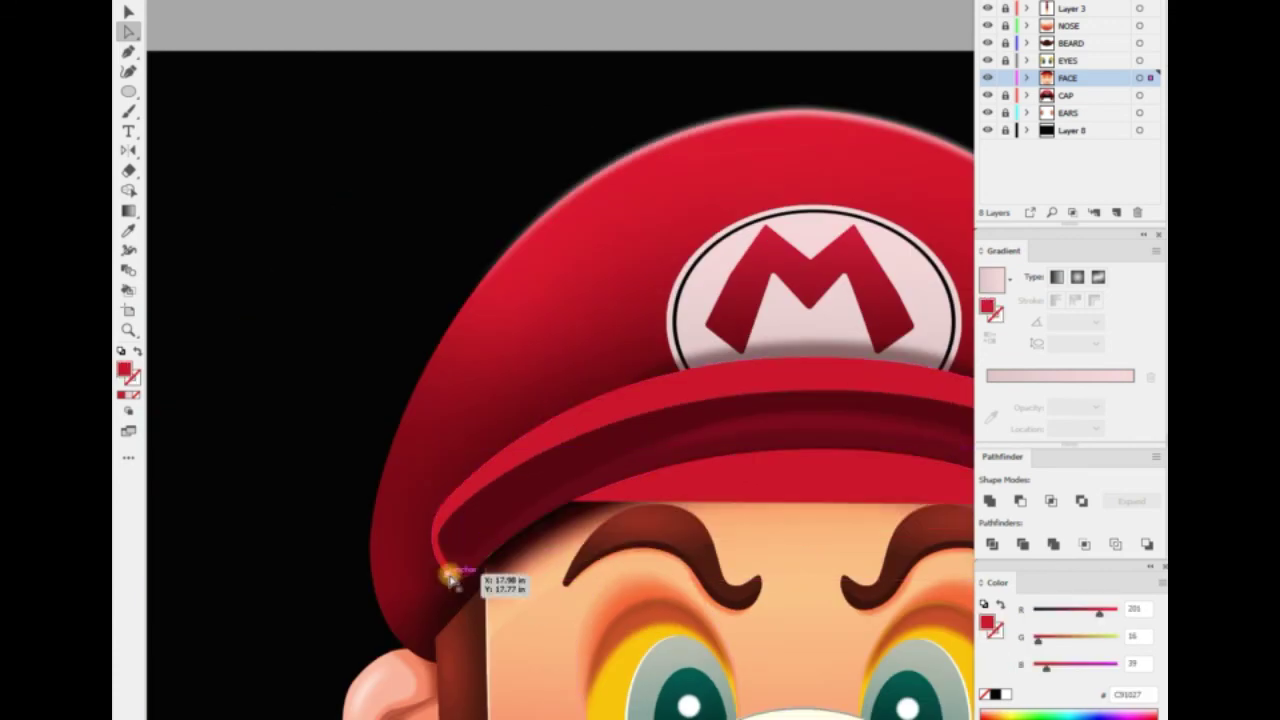
key("v")
Fill the brim copy with 42% grey and apply a Gaussian Blur to it
key("ctrl+minus")
left_click(594, 394)
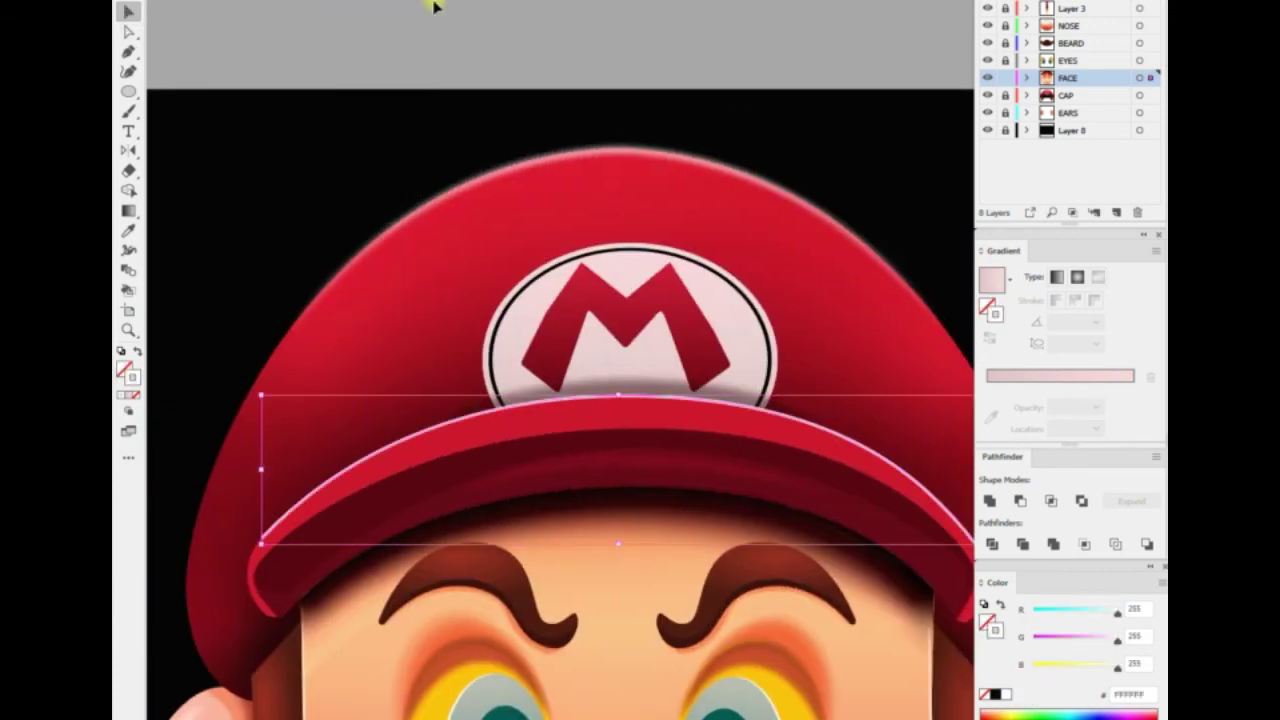
left_click(1065, 610)
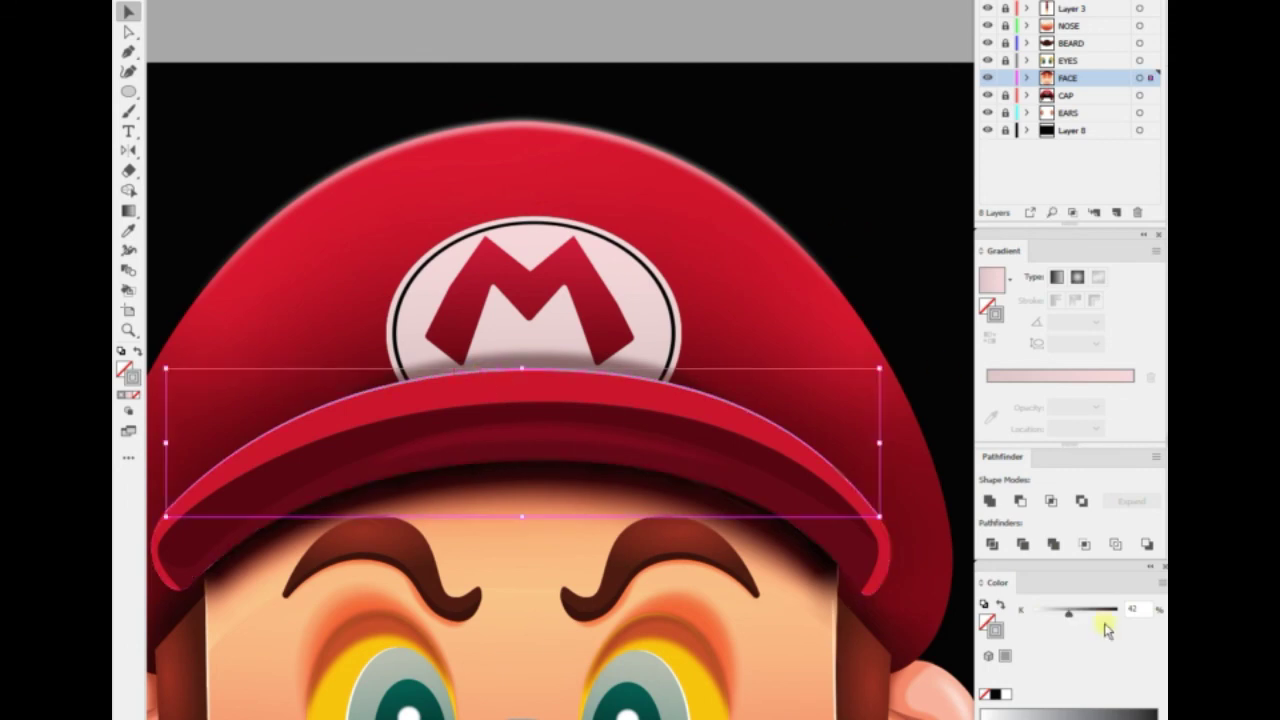
left_click(440, 280)
left_click(800, 191)
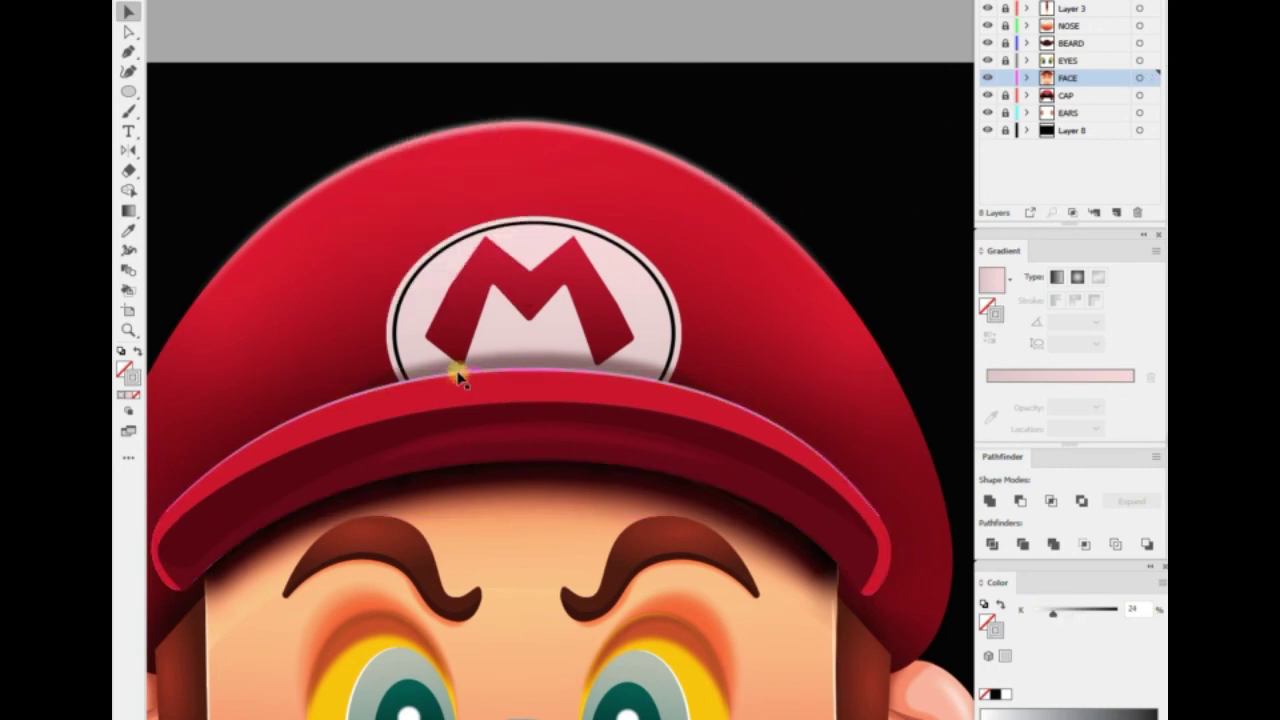
left_click(857, 206)
Make the left eyebrow taller by scaling it
key("ctrl+0")
key("ctrl+plus")
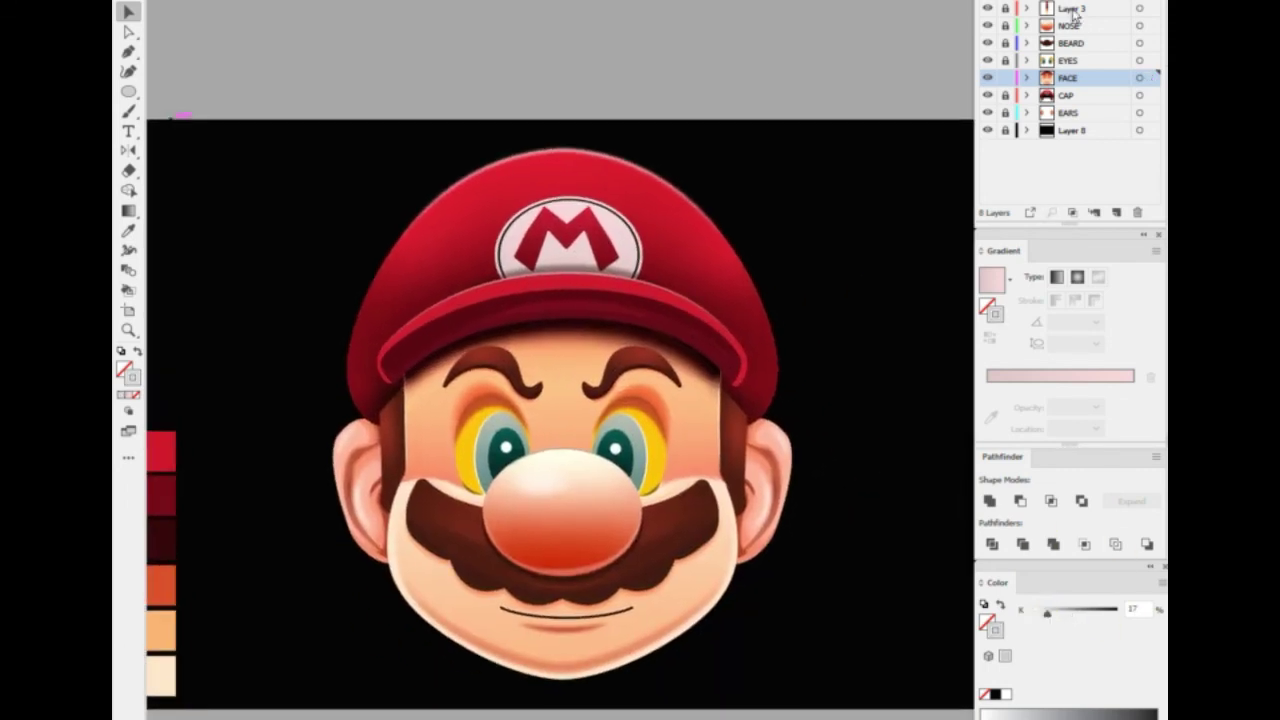
scroll(683, 303, "up", 2)
left_click(571, 391)
right_click(568, 370)
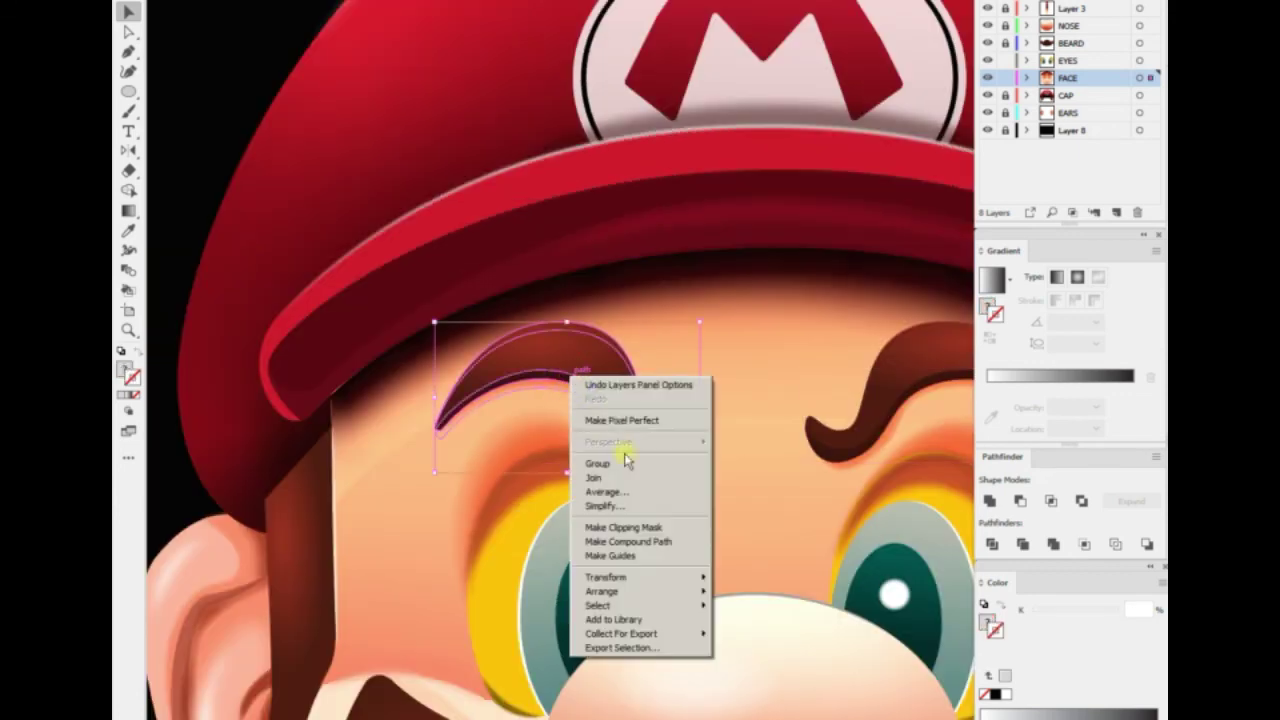
key("Escape")
left_click_drag(433, 323, 414, 306)
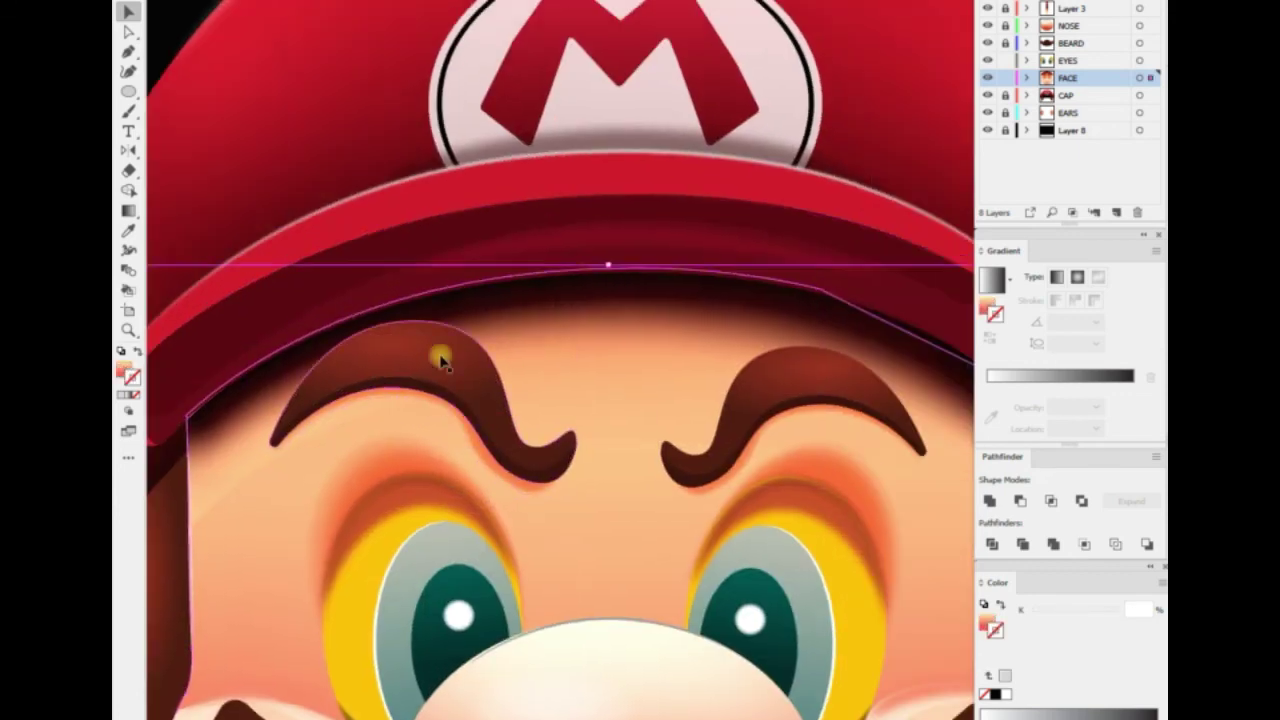
Replace the right eyebrow with a reflected copy of the left eyebrow
left_click(234, 506)
scroll(557, 434, "up", 2)
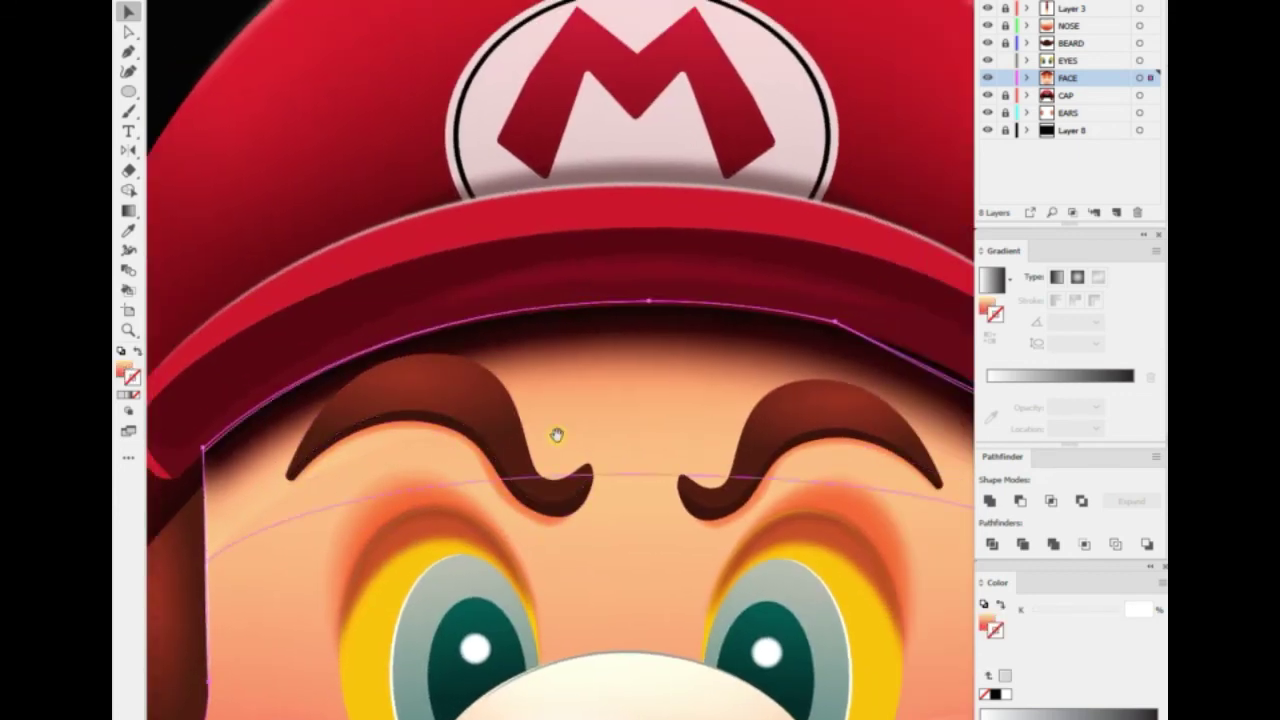
scroll(582, 400, "left", 3)
key("p")
key("v")
scroll(584, 490, "right", 2)
left_click(737, 500)
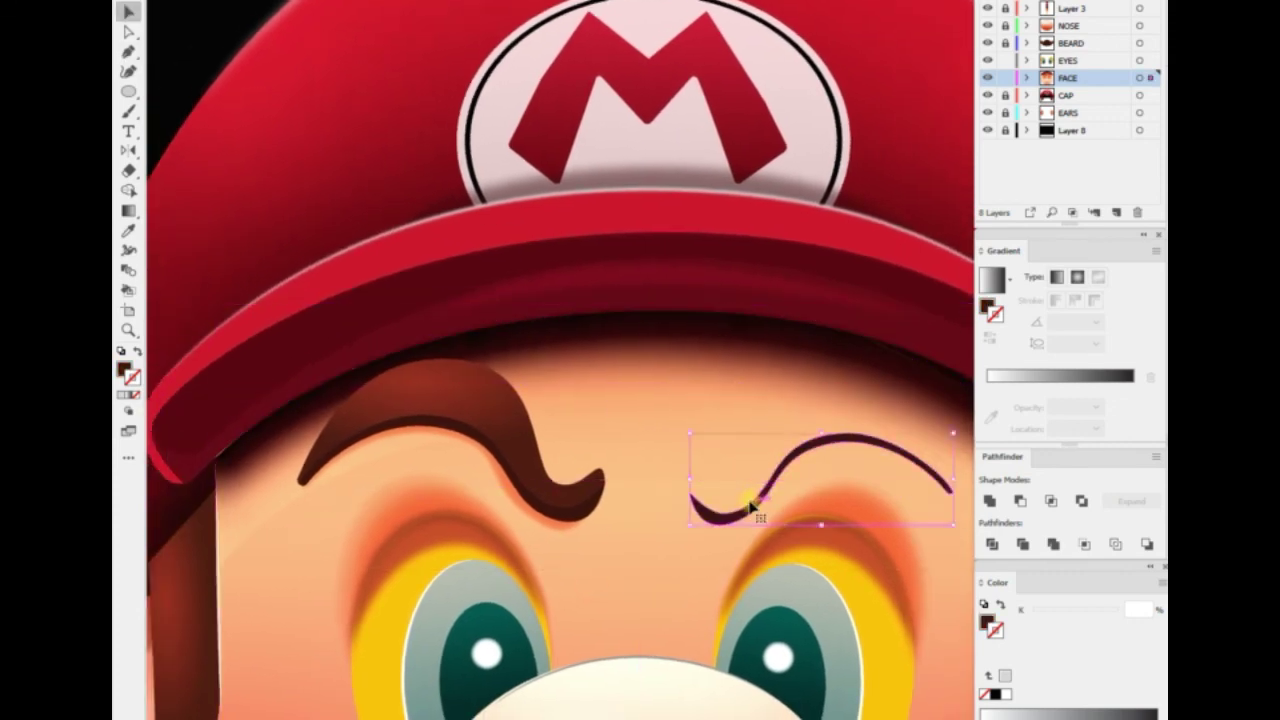
key("Delete")
right_click(452, 412)
left_click(620, 613)
left_click(935, 443)
left_click_drag(520, 410, 810, 410)
Draw a curved path along the underside of the cap brim
scroll(603, 557, "right", 3)
key("p")
scroll(920, 423, "up", 2)
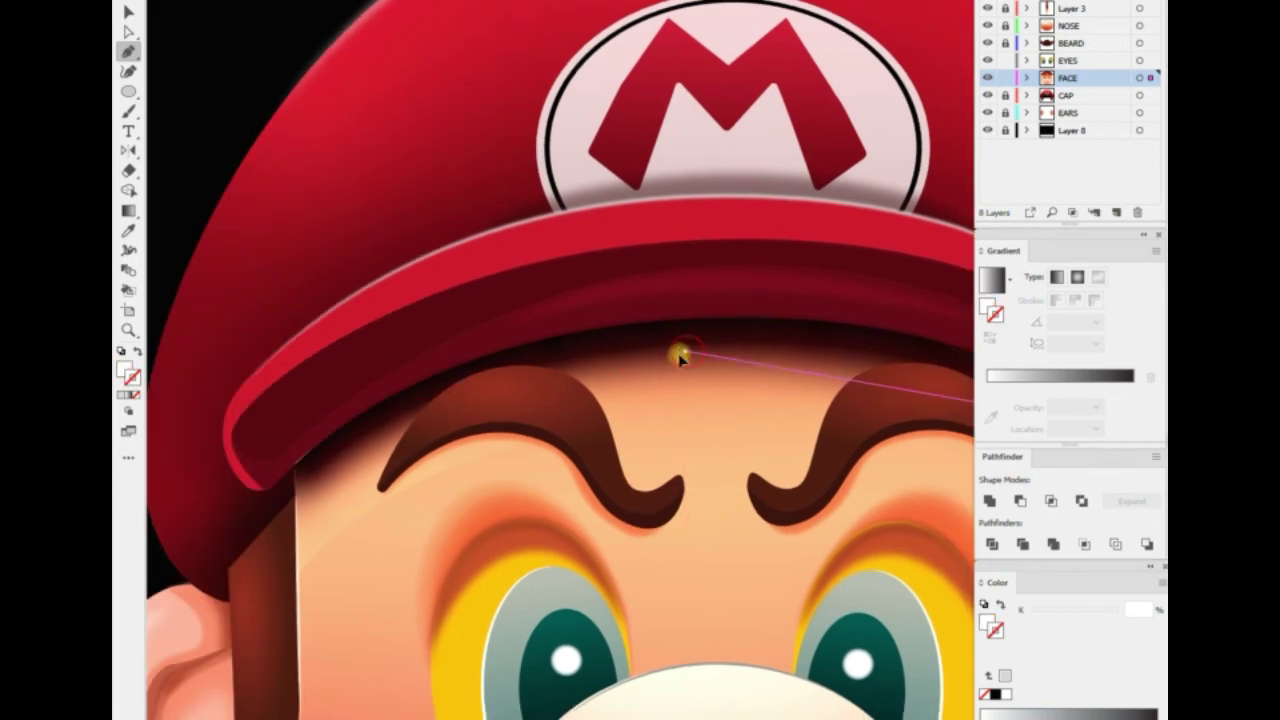
left_click_drag(683, 351, 441, 364)
left_click_drag(386, 428, 834, 329)
scroll(834, 329, "right", 4)
left_click(711, 429)
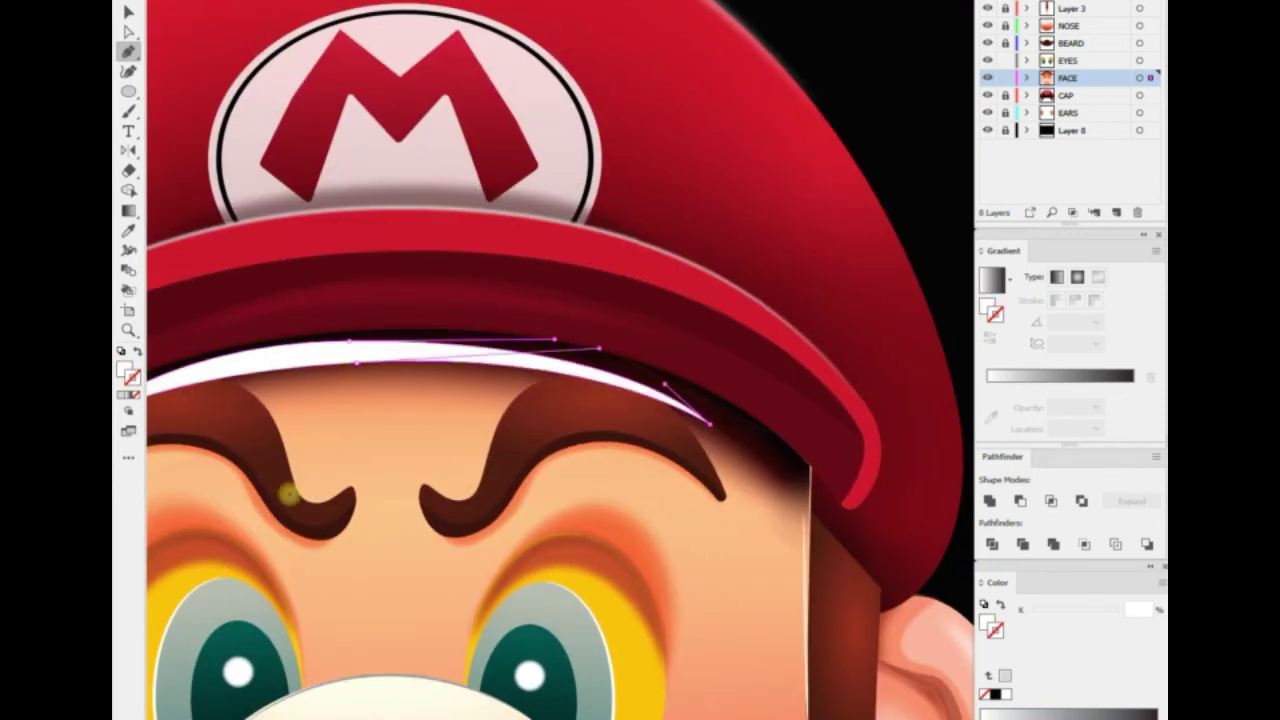
scroll(290, 500, "right", 1)
key("v")
Apply a Gaussian Blur to the brim path twice
key("ctrl+0")
scroll(266, 480, "up", 3)
scroll(349, 297, "up", 3)
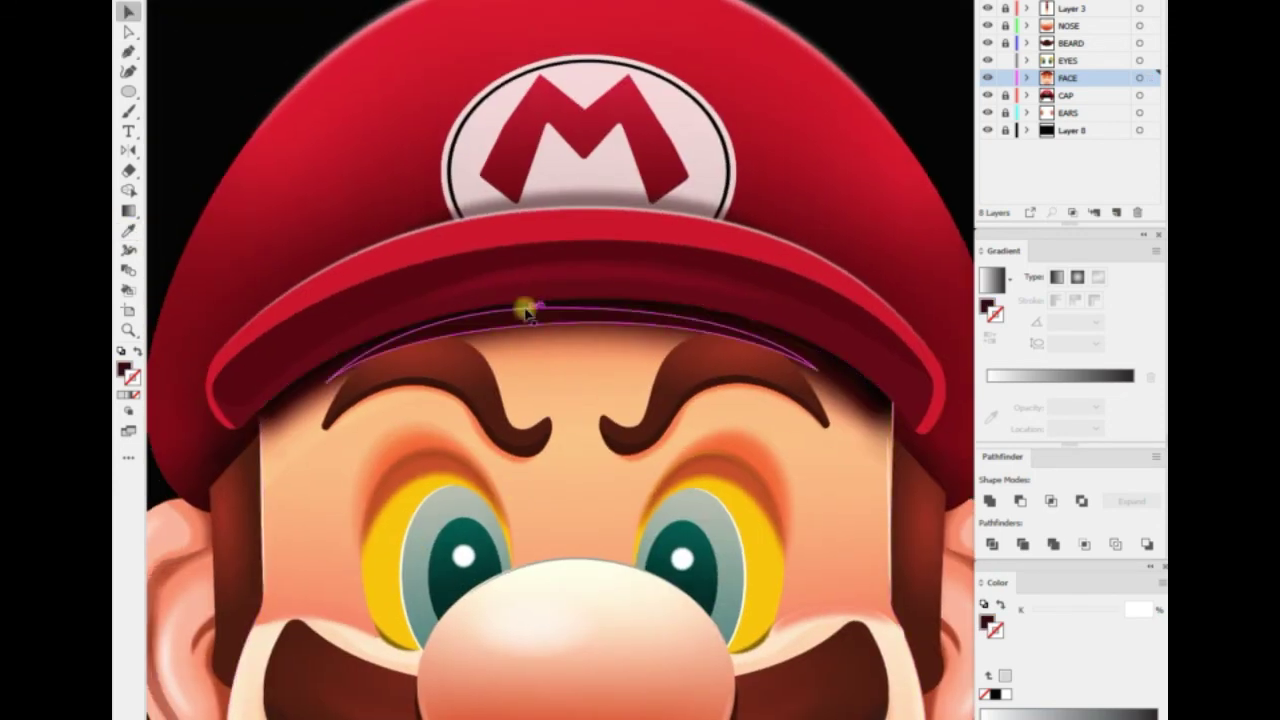
left_click(526, 306)
left_click(570, 202)
left_click(808, 191)
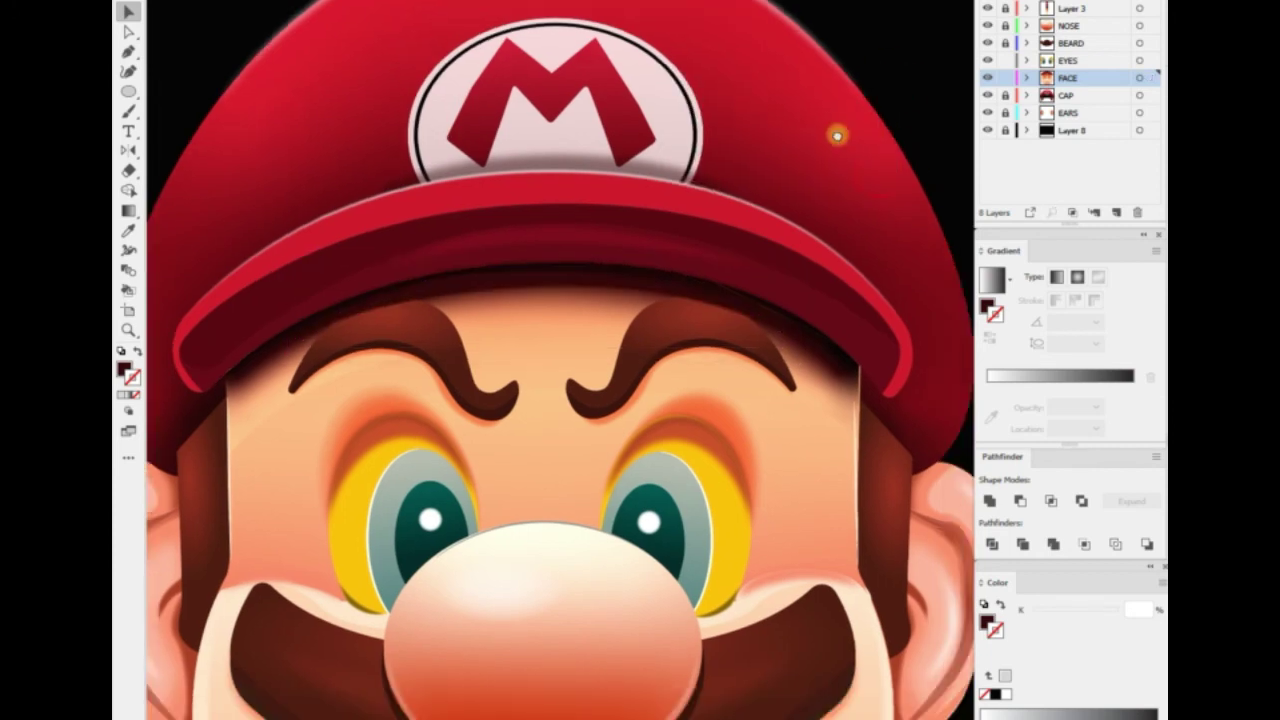
scroll(560, 400, "down", 1)
key("ctrl+alt+shift+e")
left_click(803, 189)
Darken the left eye shading fill to 682014
left_click_drag(368, 417, 518, 275)
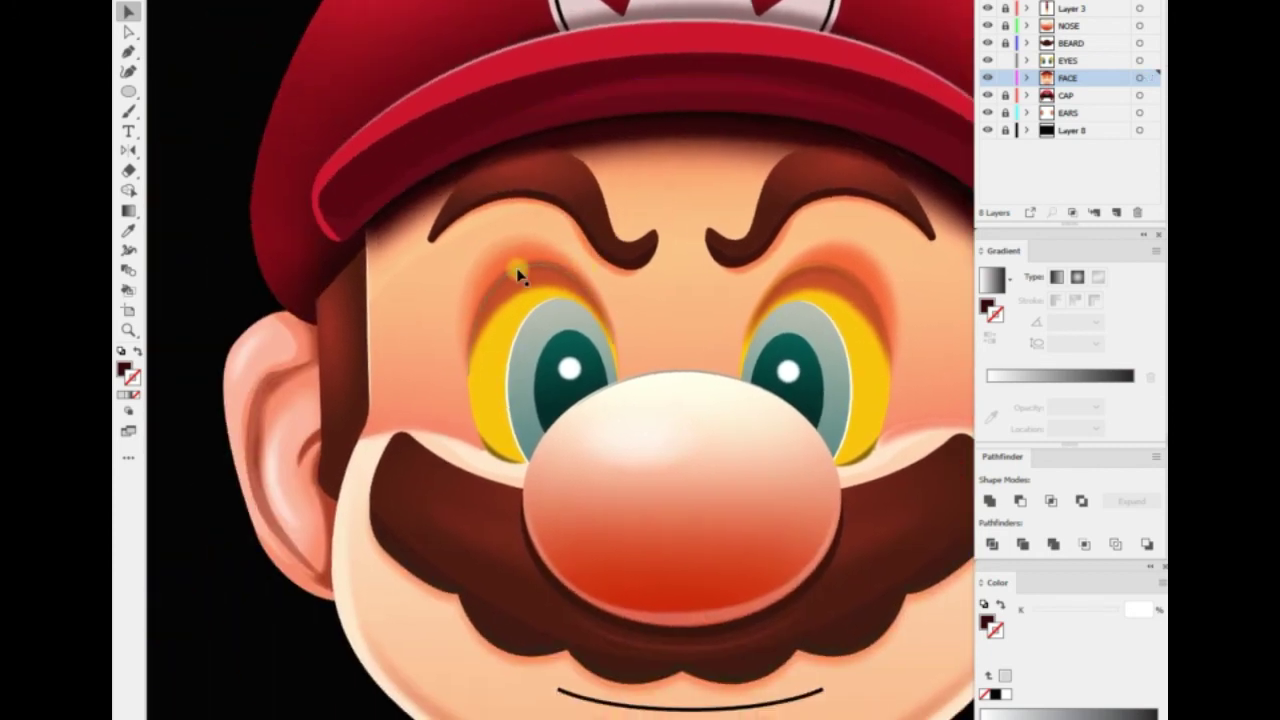
left_click(632, 265)
left_click(130, 378)
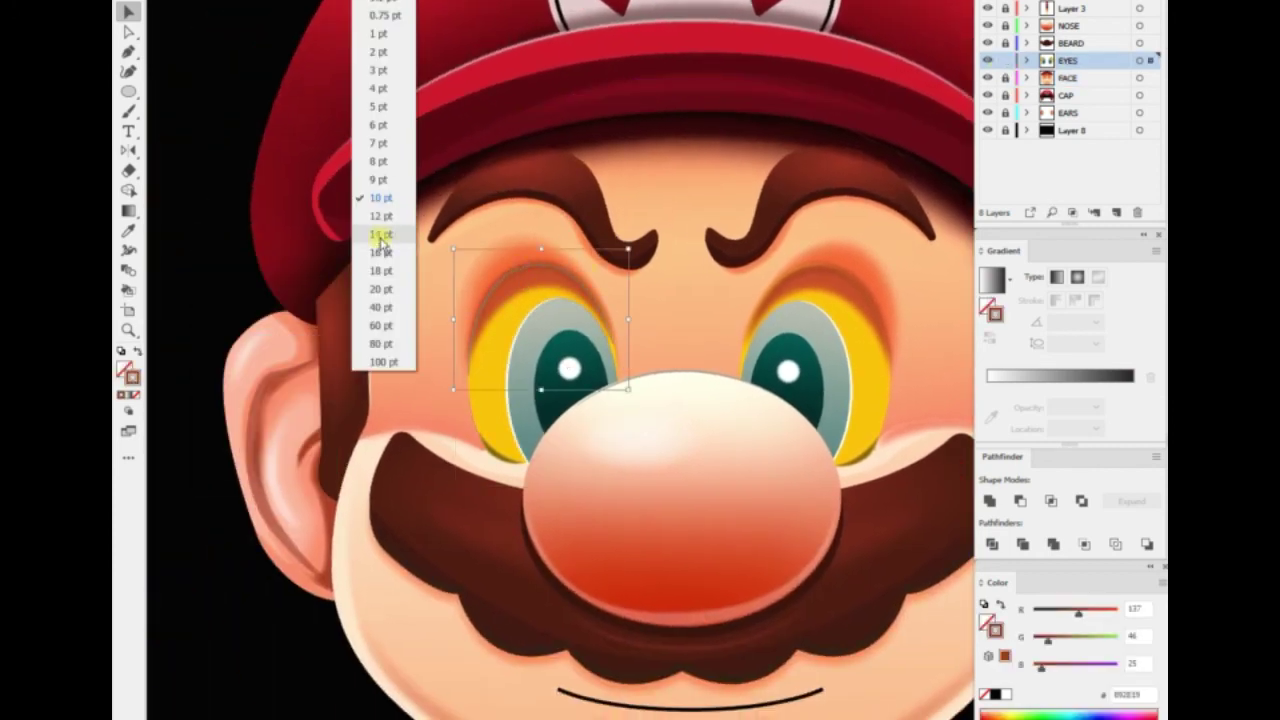
double_click(130, 378)
left_click(980, 57)
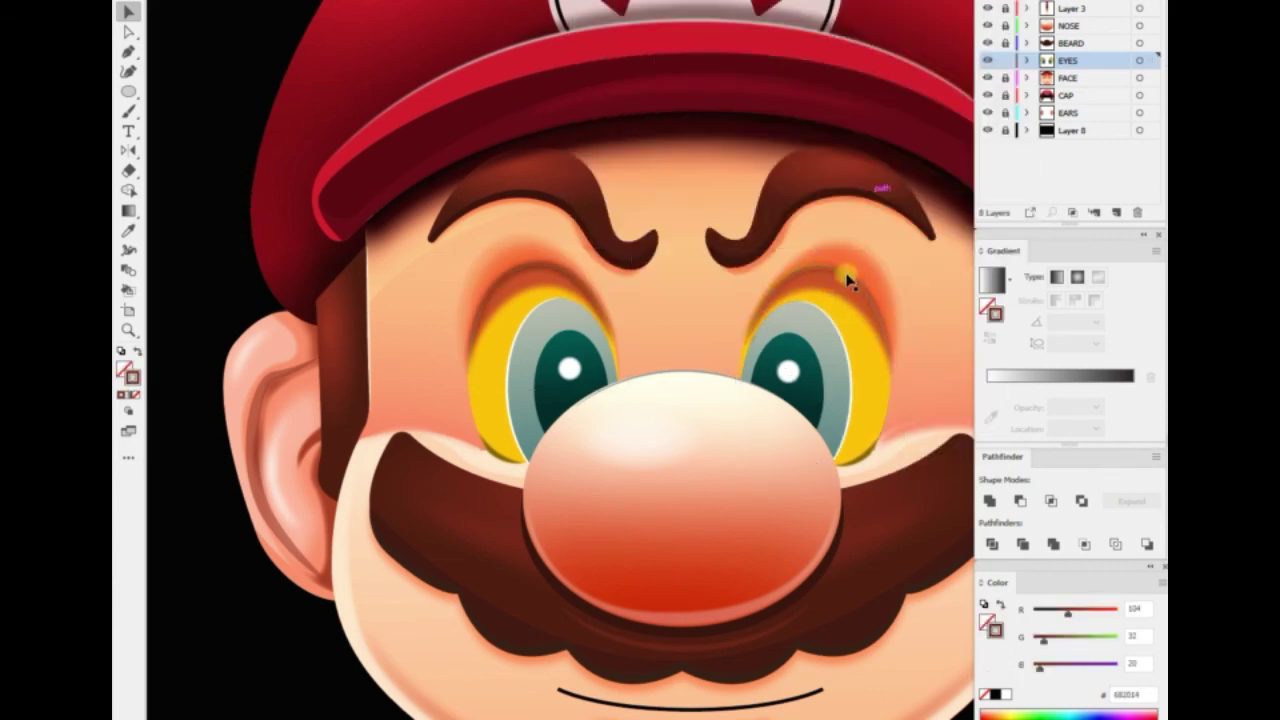
Fill the mouth shape with the skin-tone orange, send it backward, and blur it
scroll(280, 350, "down", 3)
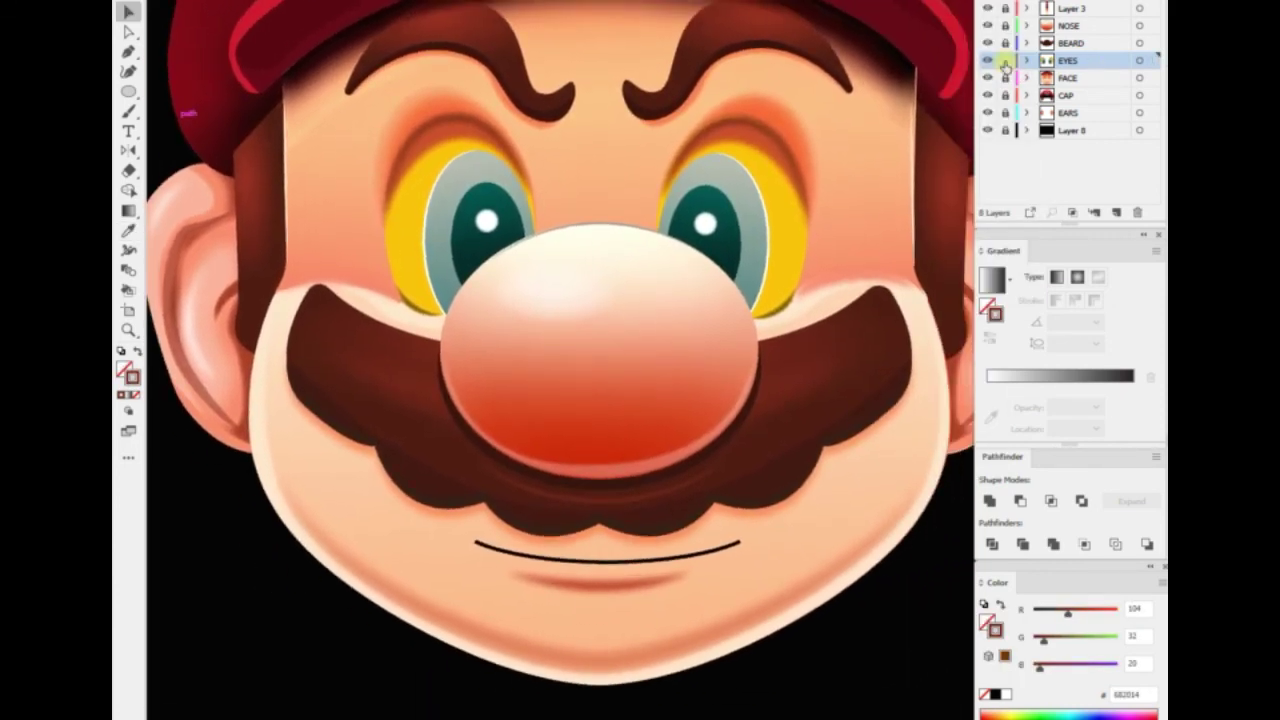
left_click(263, 594)
key("p")
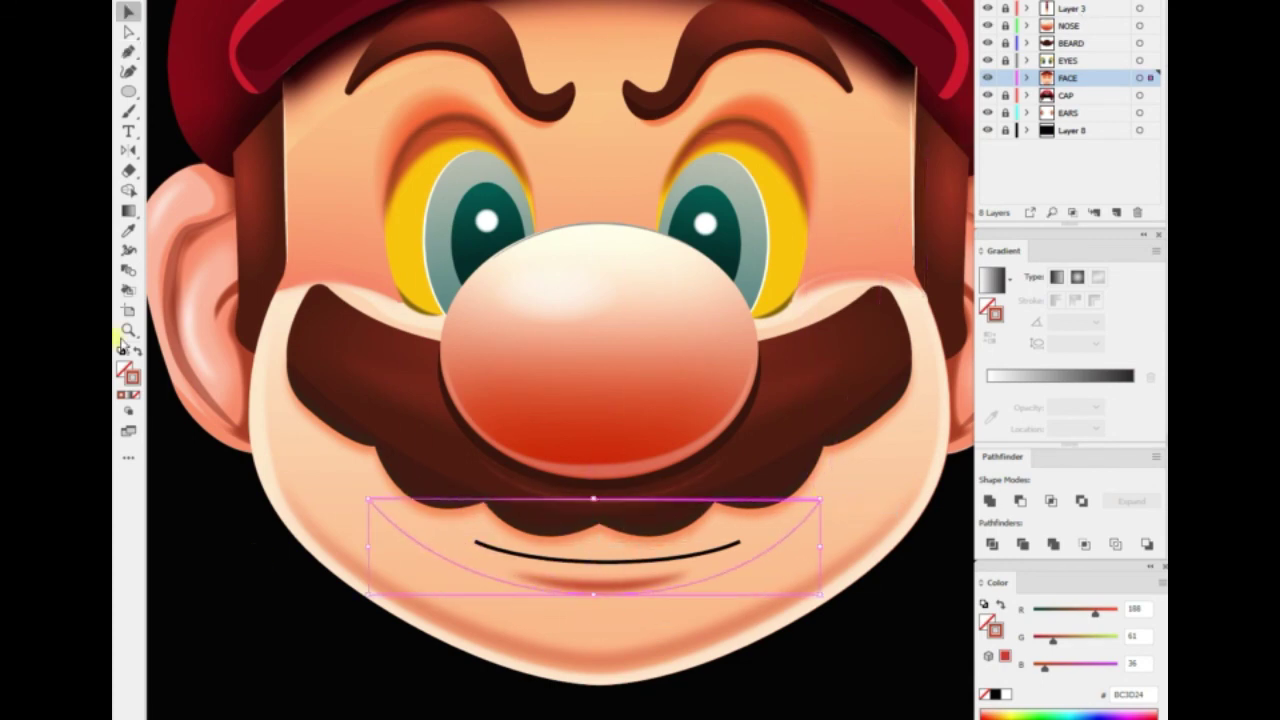
left_click(429, 514)
key("ctrl+bracketleft")
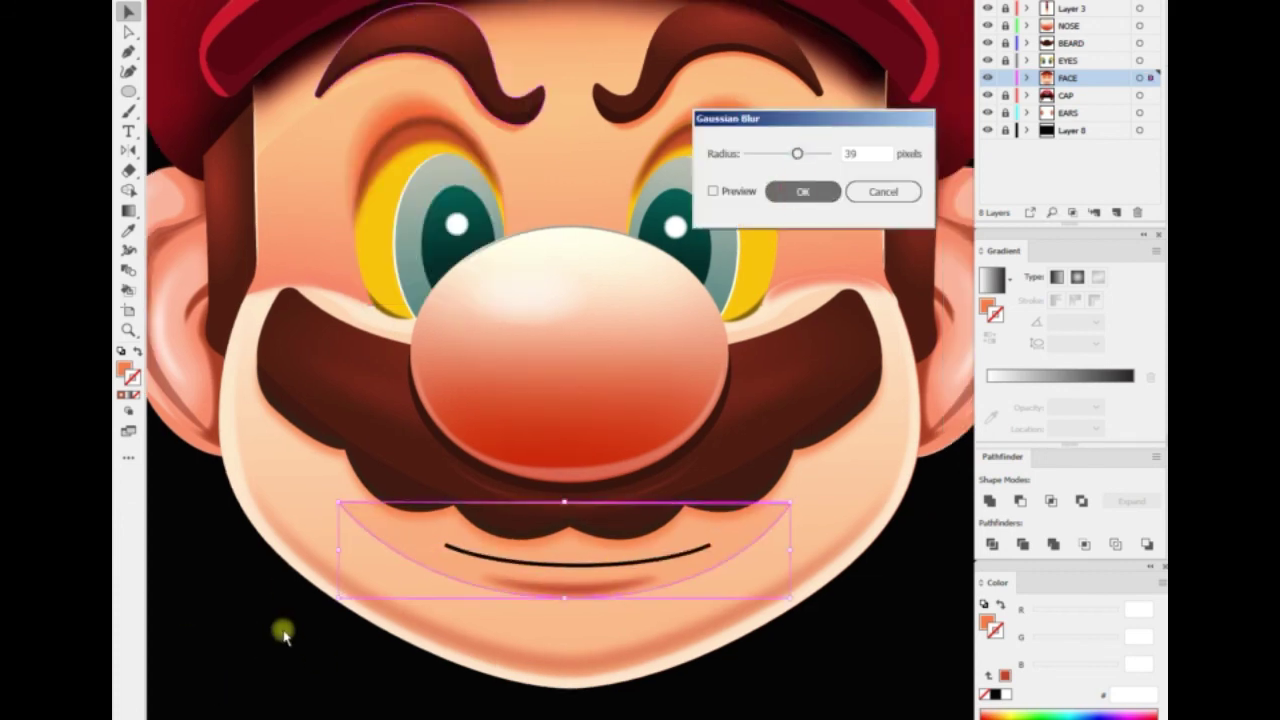
key("Return")
scroll(543, 251, "down", 3)
Draw a white ellipse on the chin and feather its edges
left_click_drag(633, 553, 652, 556)
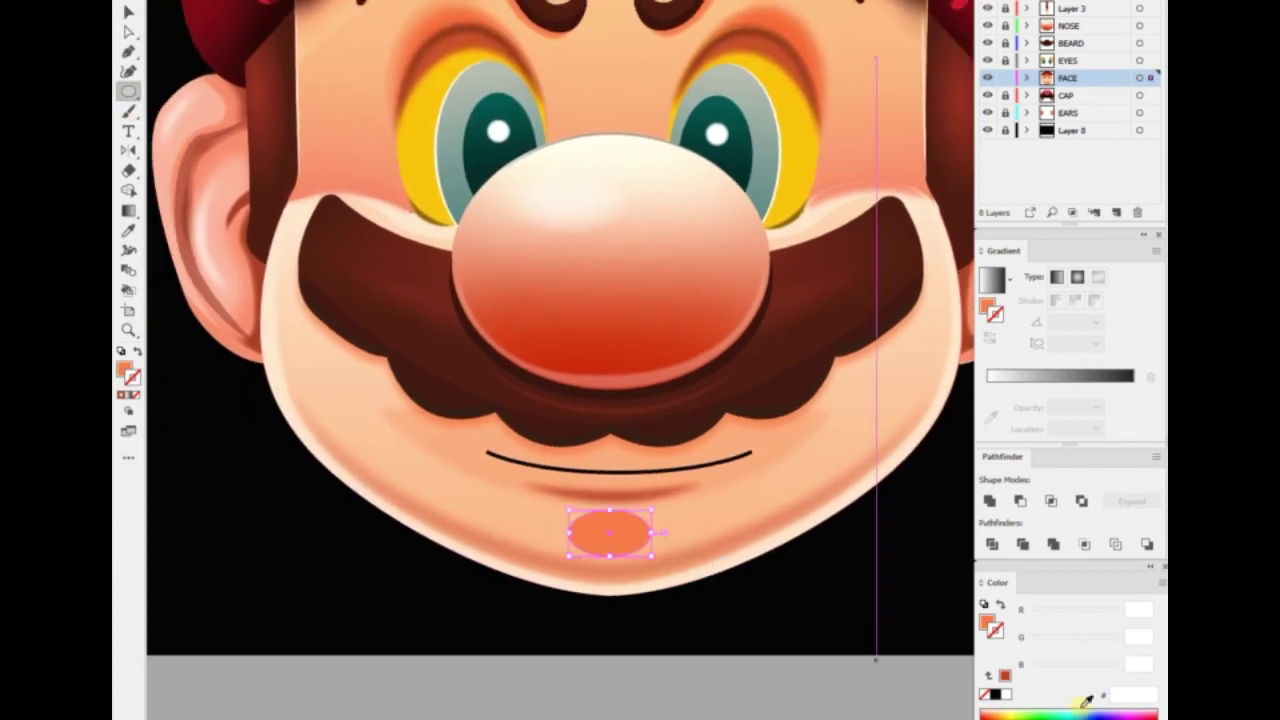
left_click(580, 140)
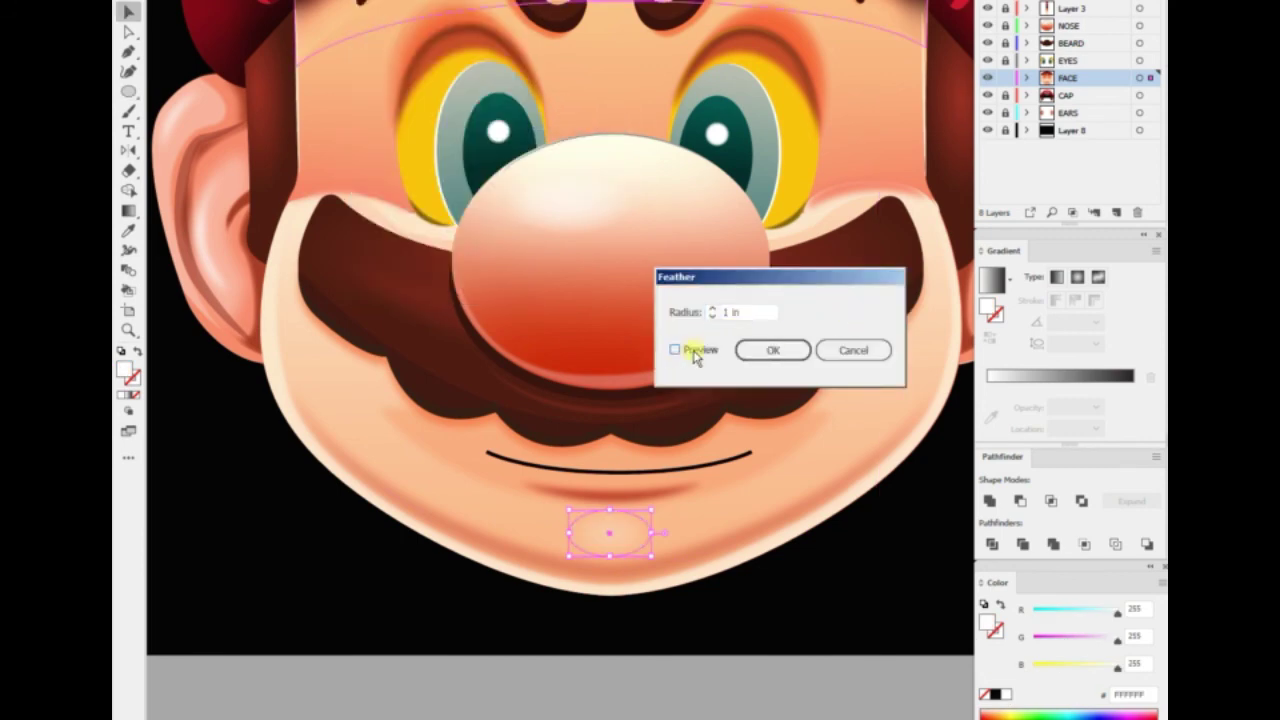
key("Return")
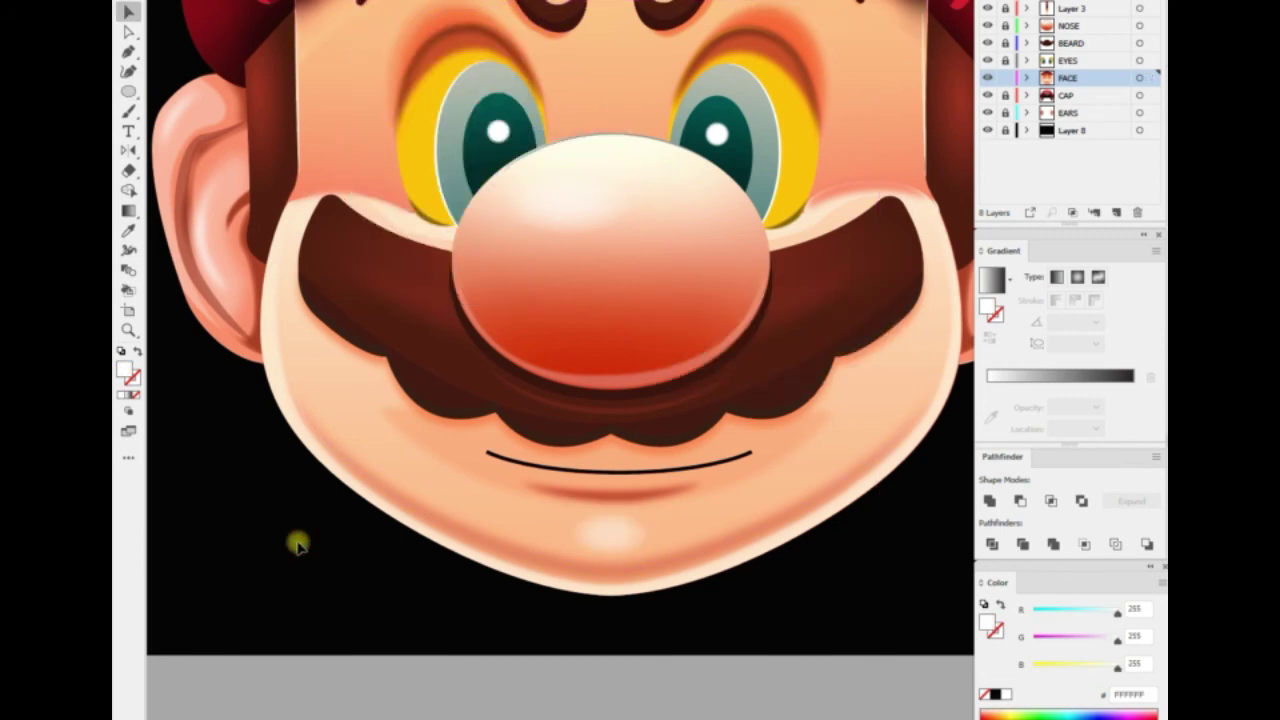
scroll(300, 556, "up", 1)
Unlock the CAP layer and zoom to show Mario beside the SUPER MARIO VECTOR ART title
scroll(300, 556, "up", 5)
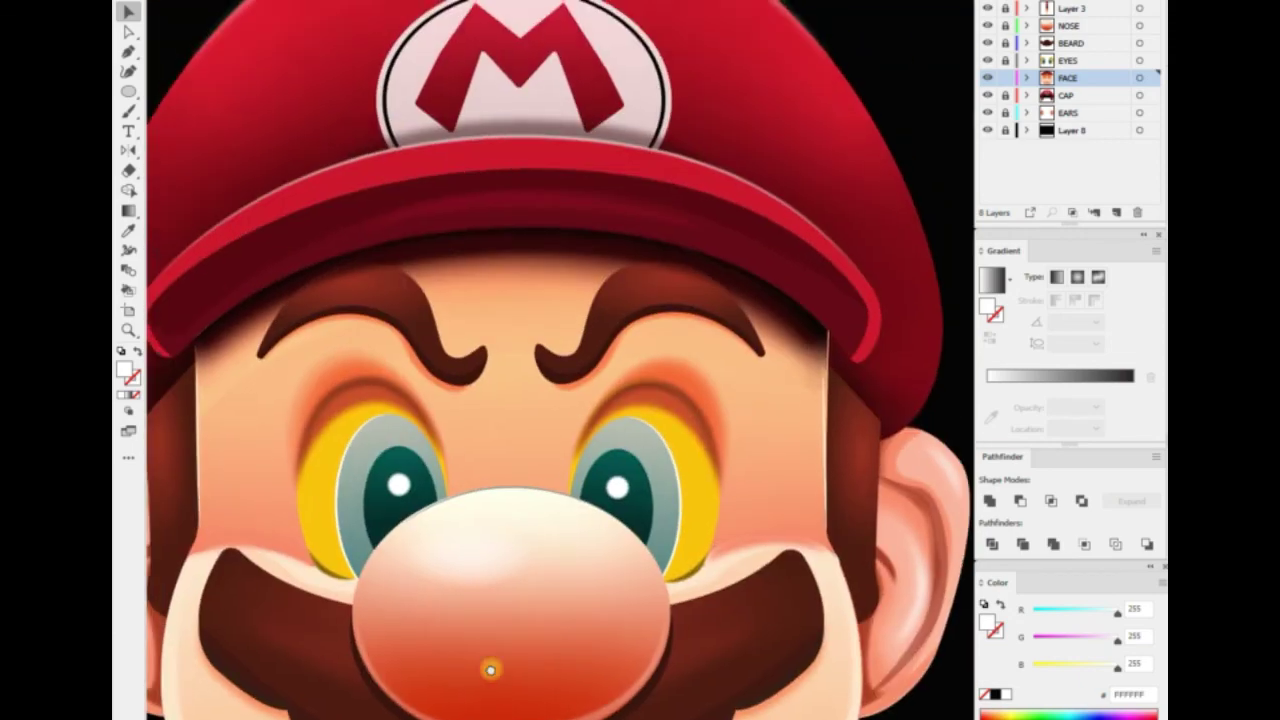
left_click(1008, 95)
left_click(363, 14)
left_click(905, 45)
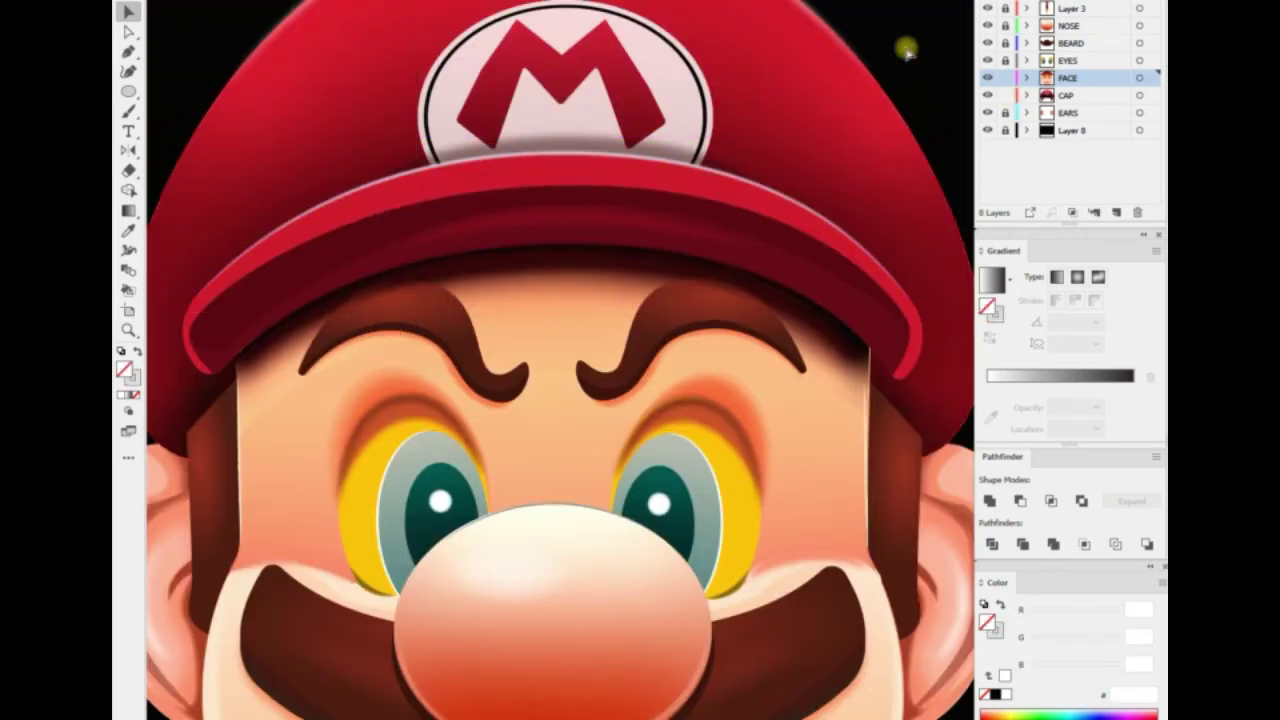
key("ctrl+minus")
key("ctrl+minus")
key("ctrl+minus")
key("ctrl+plus")
key("ctrl+plus")
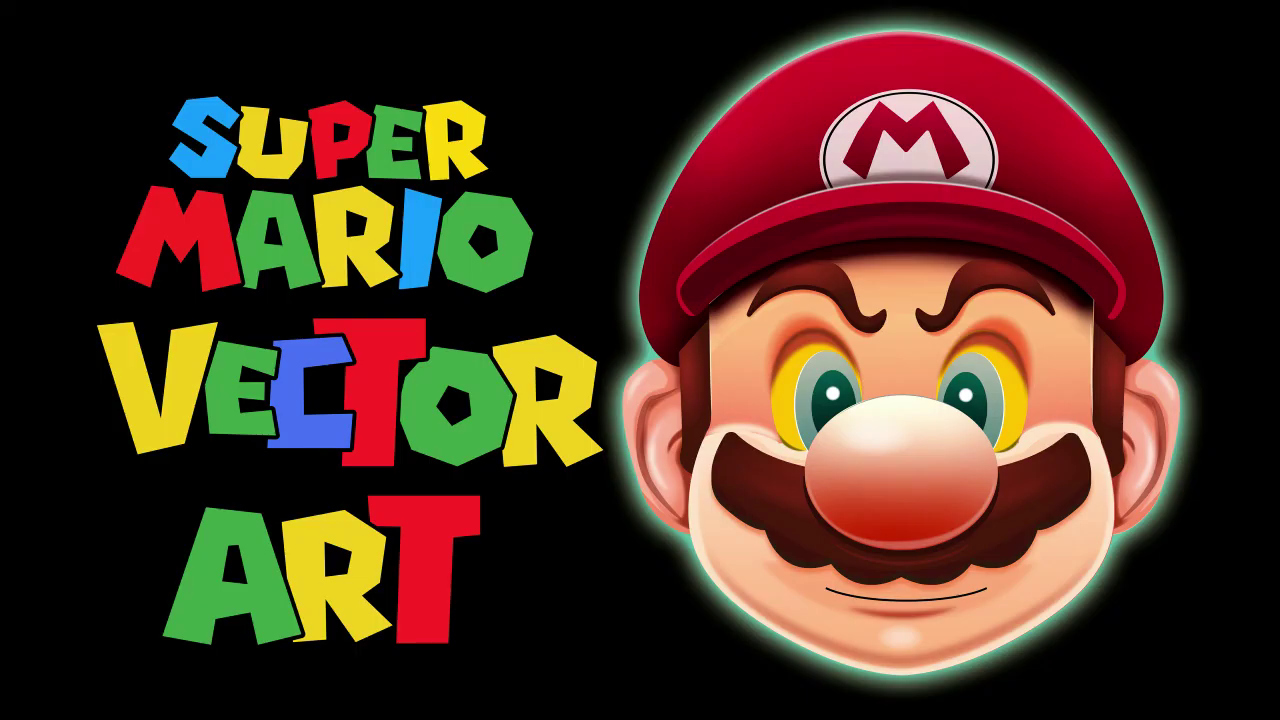